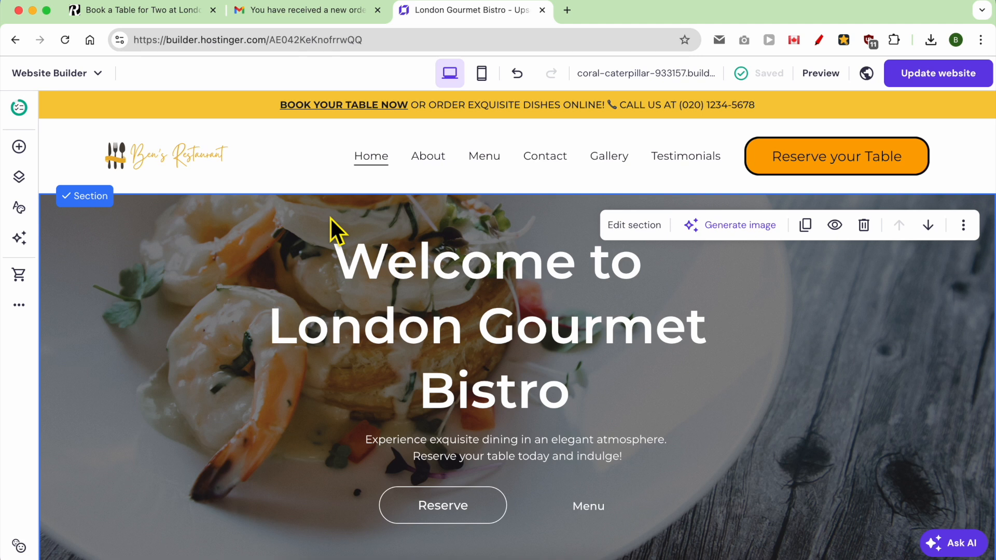
Move the 'Welcome to London Gourmet Bistro' heading slightly lower in the hero.
left_click_drag(382, 266, 460, 284)
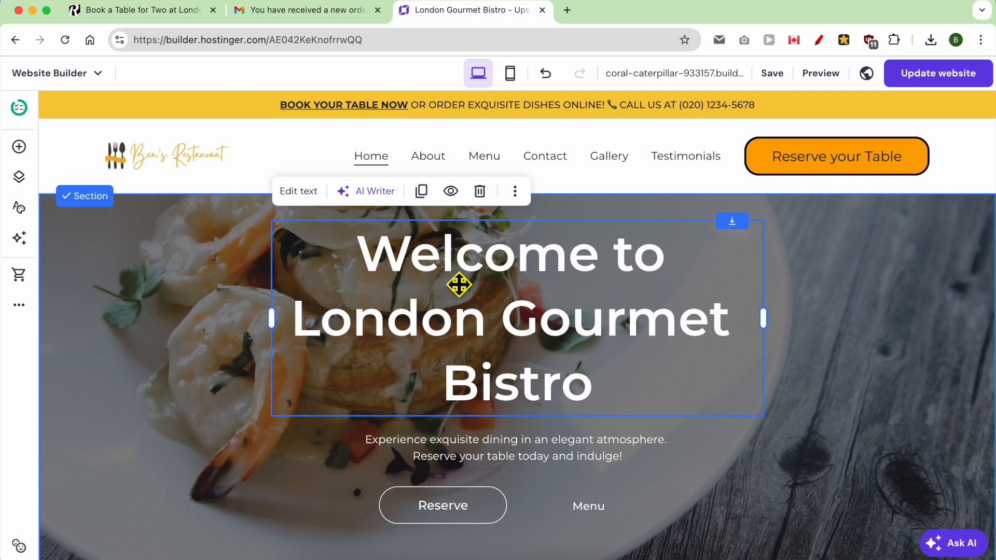
left_click_drag(320, 282, 428, 283)
left_click(229, 300)
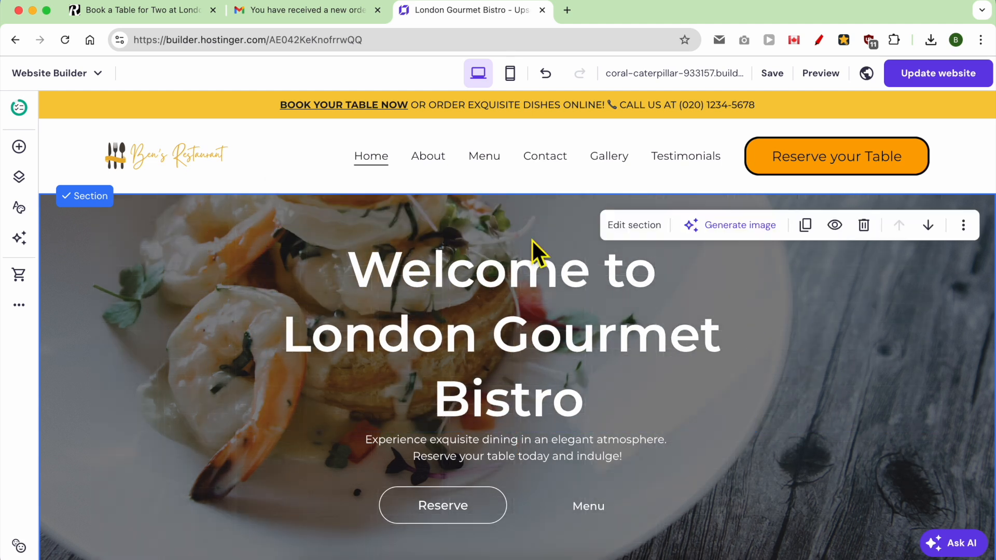
Try a solid colour hero background, then revert to the image and keep the photo.
left_click(632, 225)
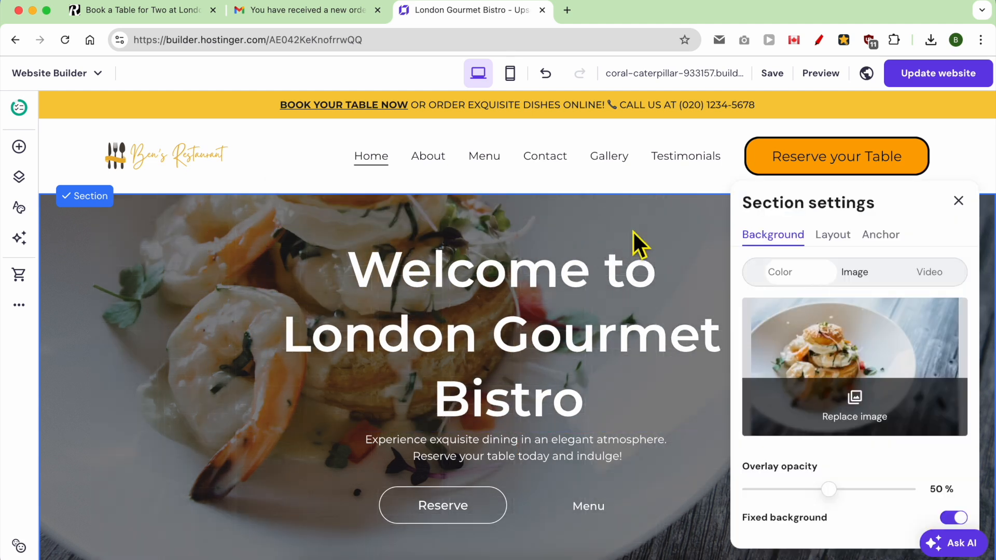
left_click(787, 279)
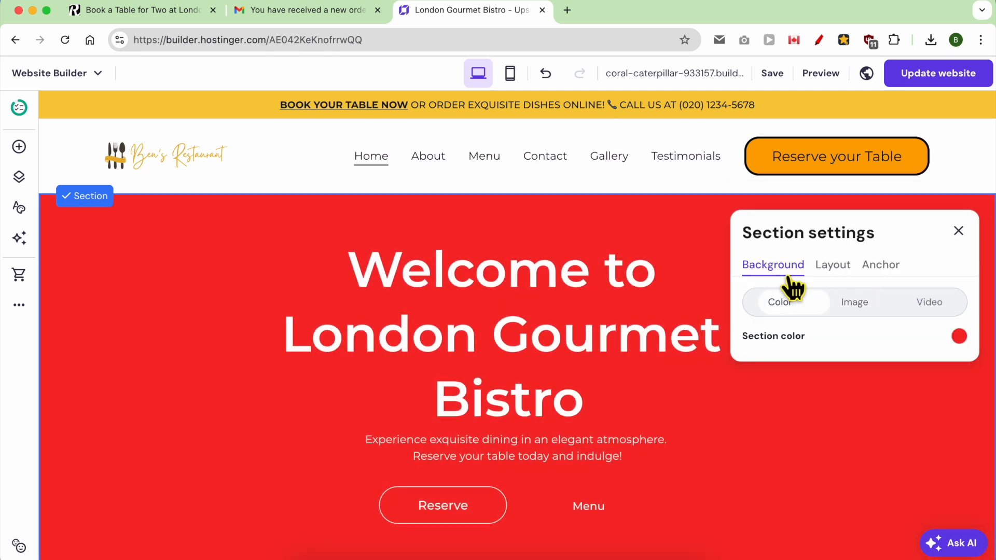
left_click(852, 301)
left_click(865, 420)
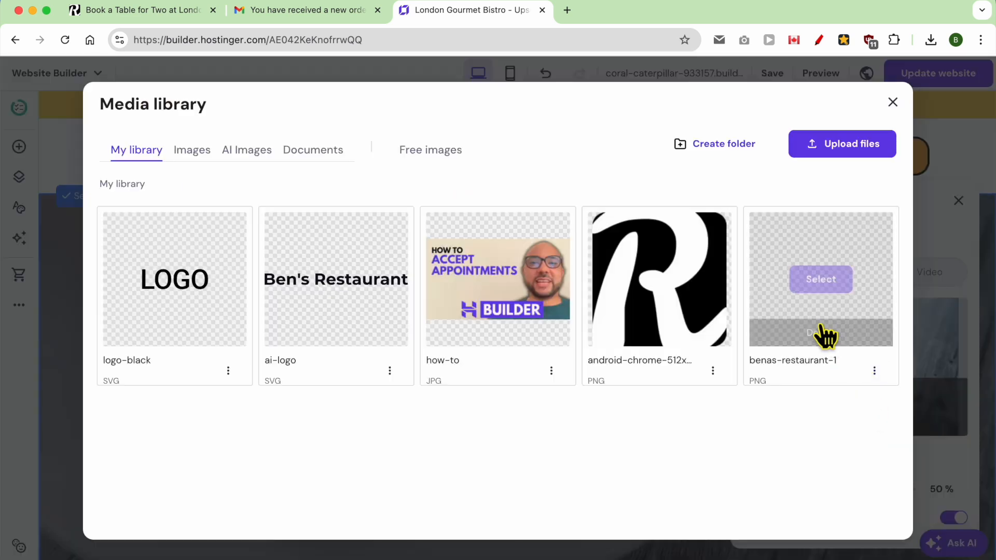
left_click(891, 100)
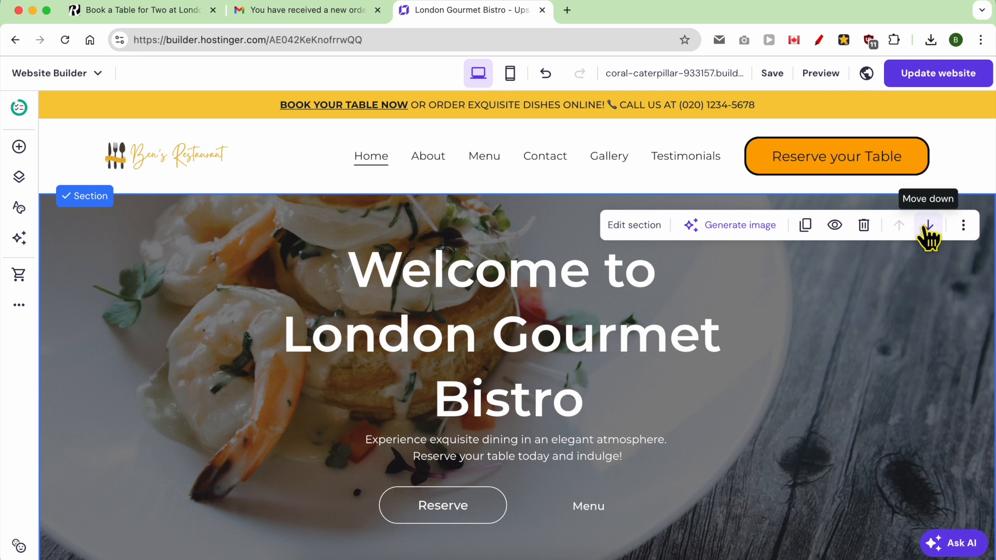
Drag the hero section's height handle and bring up the online store product pages.
scroll(773, 369, "down", 3)
left_click_drag(907, 402, 934, 393)
left_click(19, 275)
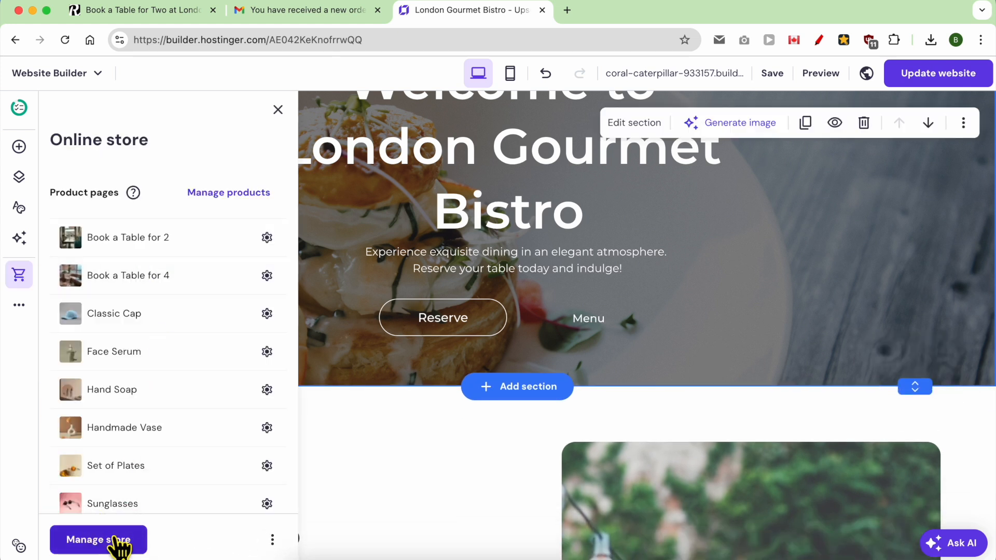
Look through the AI tools and the Integrations list, then close them back to the canvas.
left_click(19, 238)
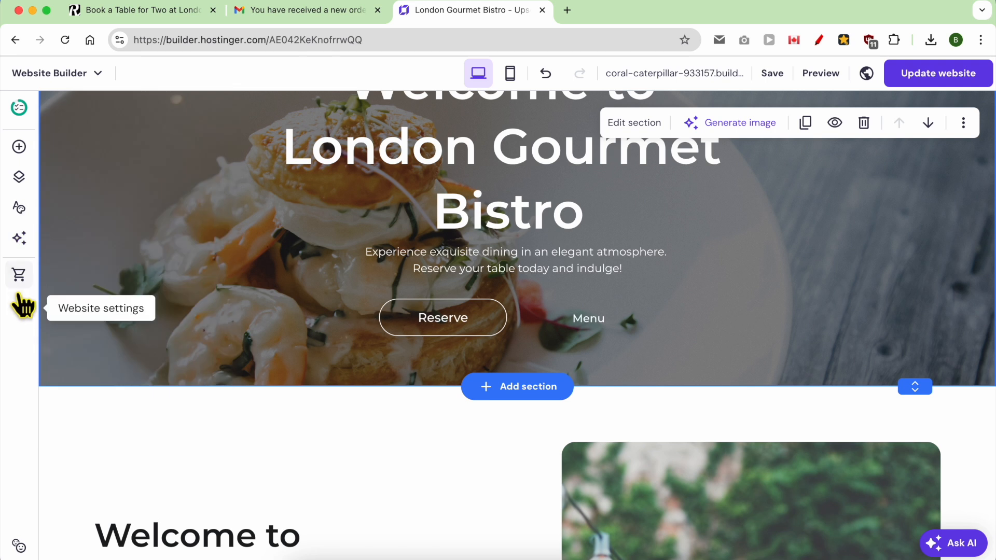
mouse_move(17, 304)
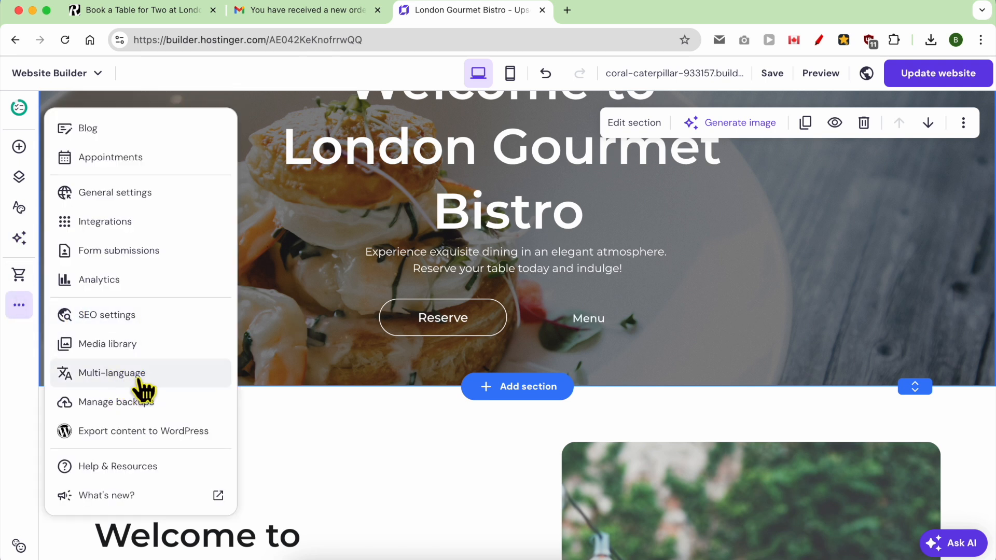
left_click(165, 223)
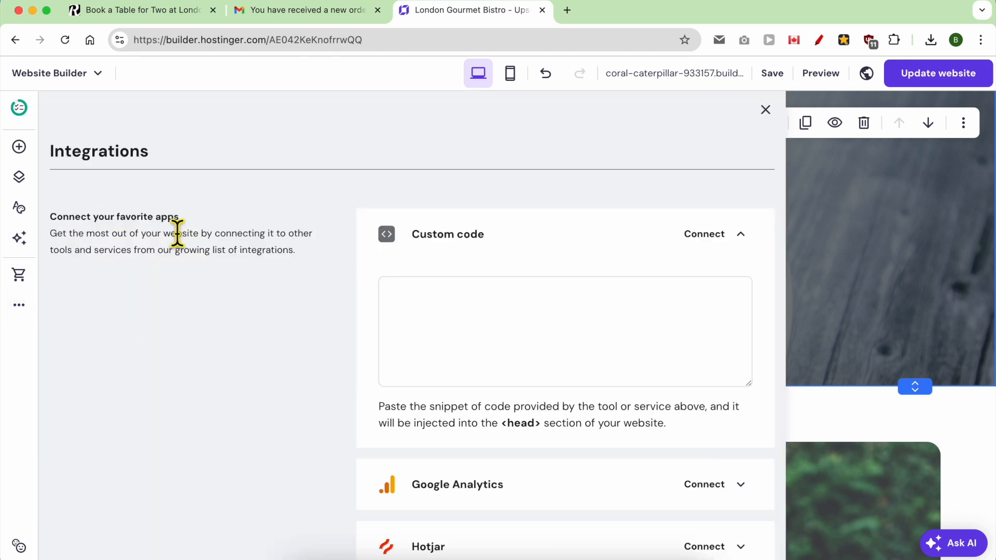
scroll(389, 348, "down", 7)
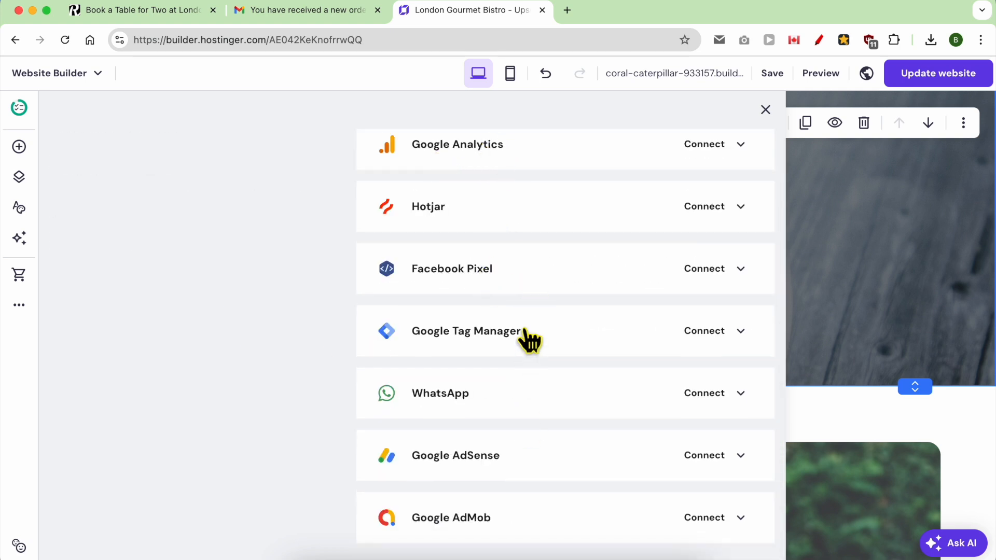
left_click(828, 293)
scroll(429, 326, "up", 4)
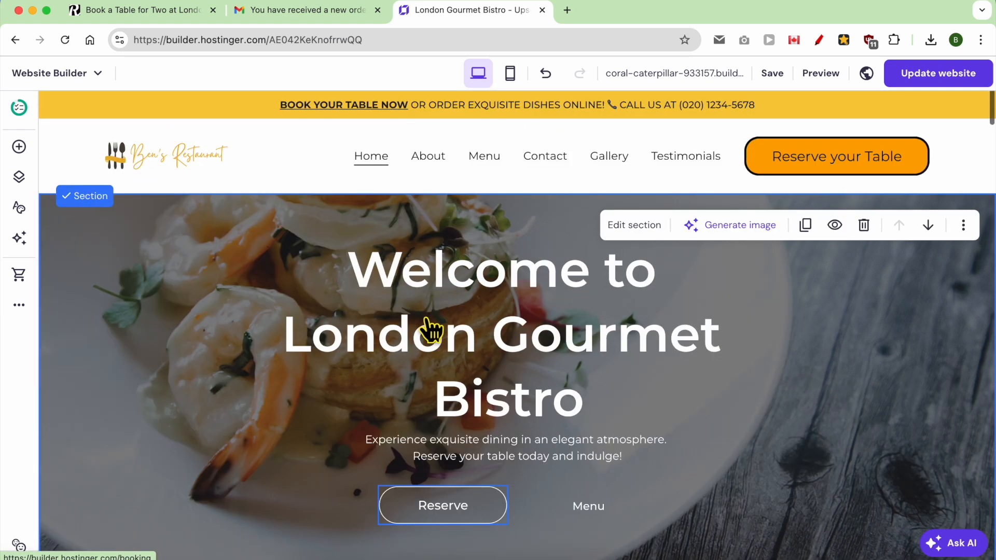
scroll(430, 326, "down", 15)
Set the Follow our IG Instagram feed's layout to 6 items per row.
scroll(453, 207, "down", 5)
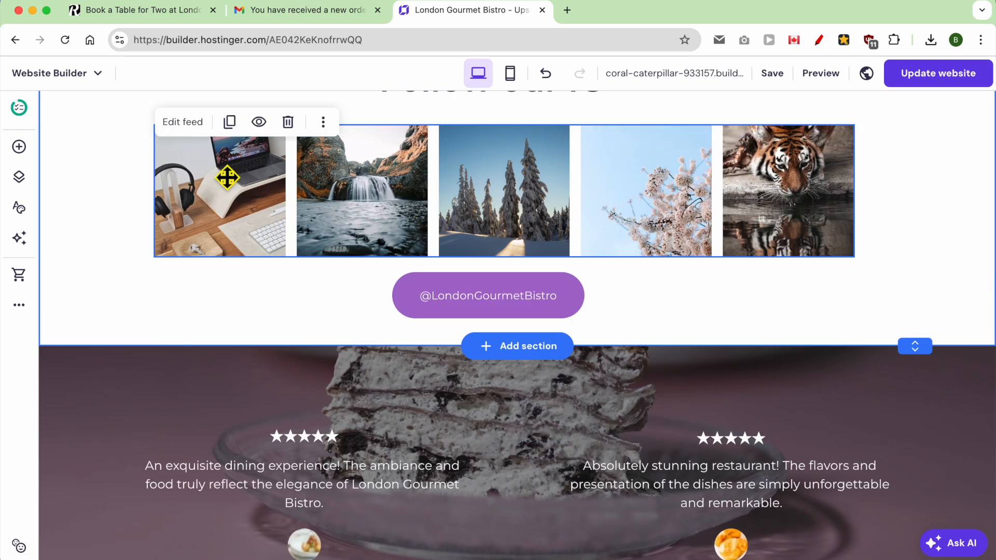
left_click(183, 128)
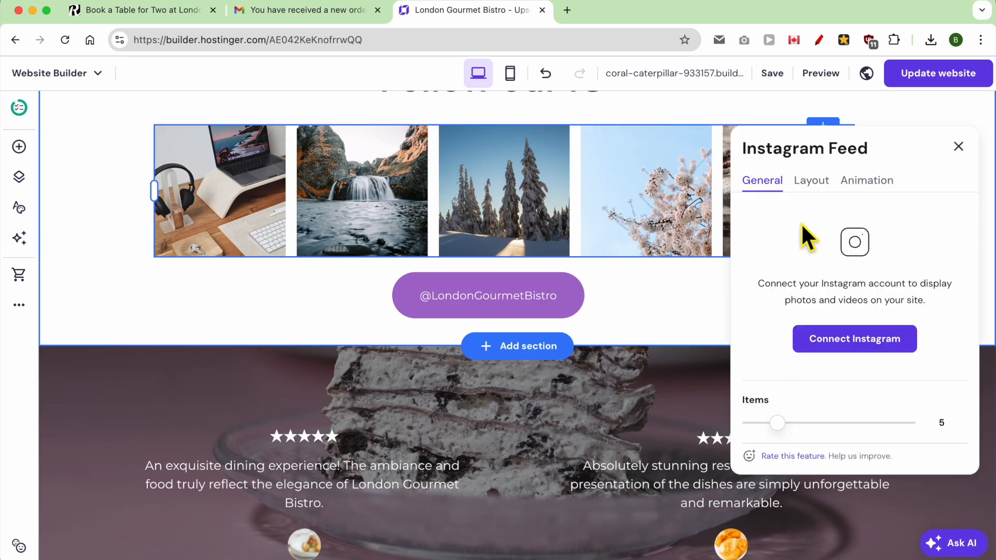
left_click(812, 180)
mouse_move(805, 251)
left_mouse_down()
mouse_move(867, 256)
mouse_move(805, 257)
left_mouse_up()
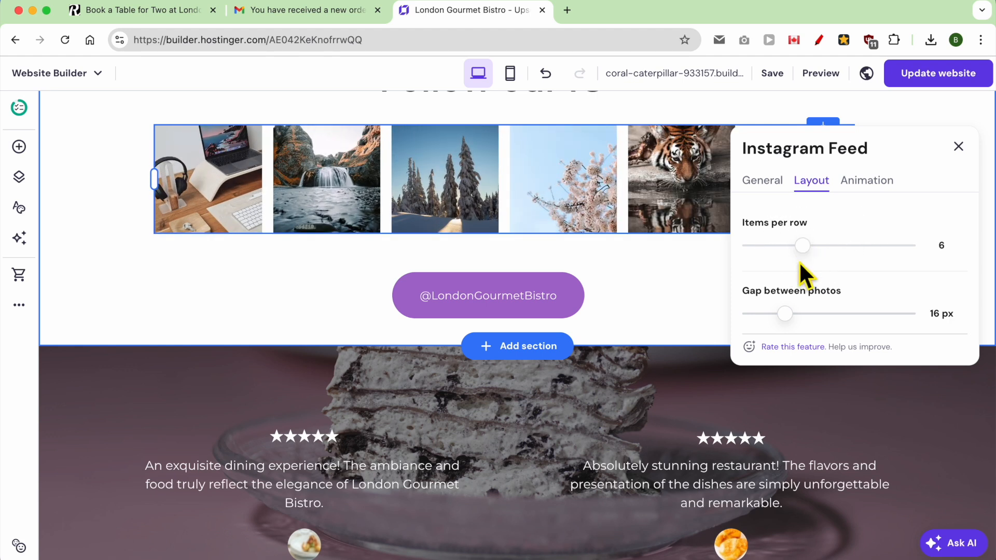
left_click(958, 146)
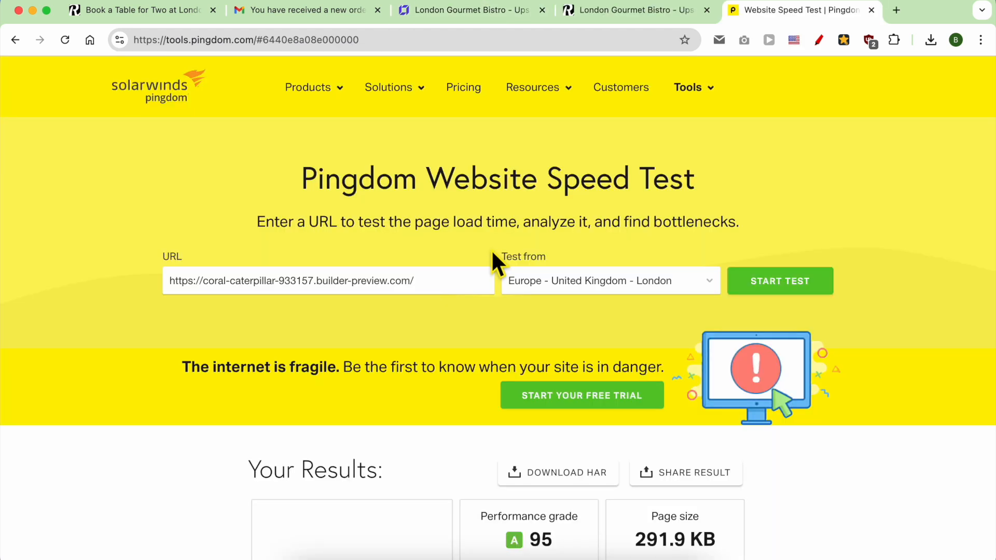
Scroll the Pingdom results and highlight the Performance grade card showing A 95.
scroll(499, 259, "down", 3)
scroll(498, 259, "down", 4)
left_click_drag(581, 244, 475, 191)
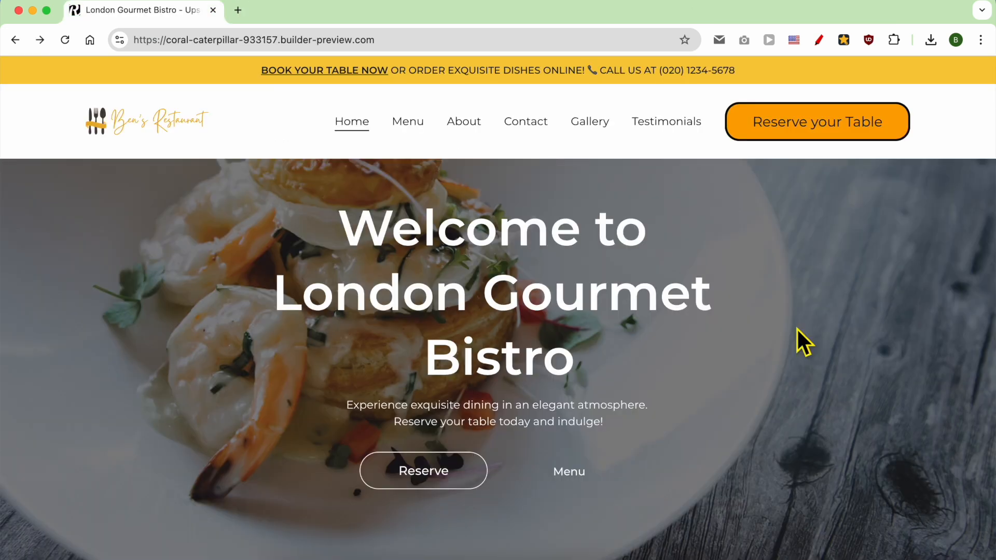
Check the preview homepage's announcement bar, selecting its text and then clearing the selection.
scroll(566, 288, "down", 3)
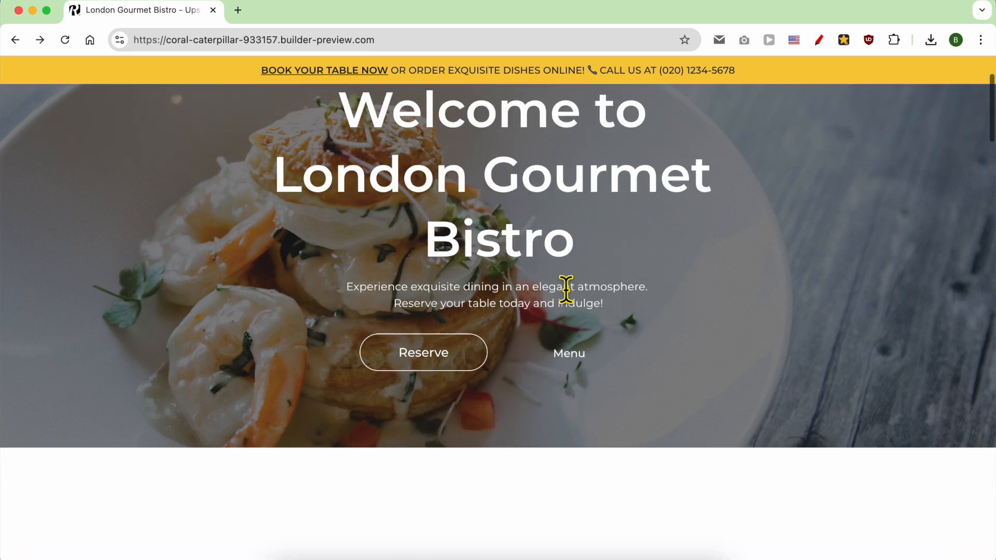
scroll(565, 289, "up", 3)
triple_click(518, 68)
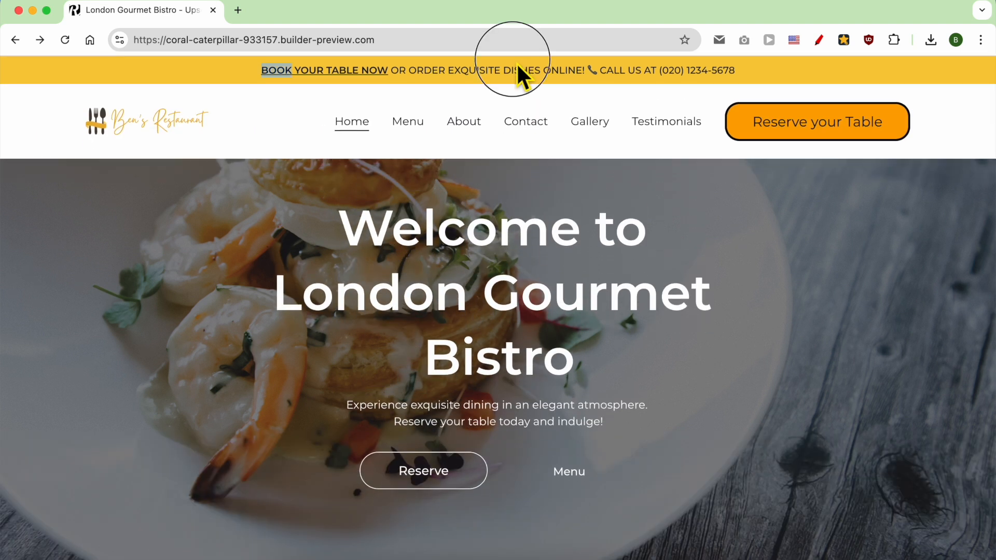
scroll(507, 166, "down", 3)
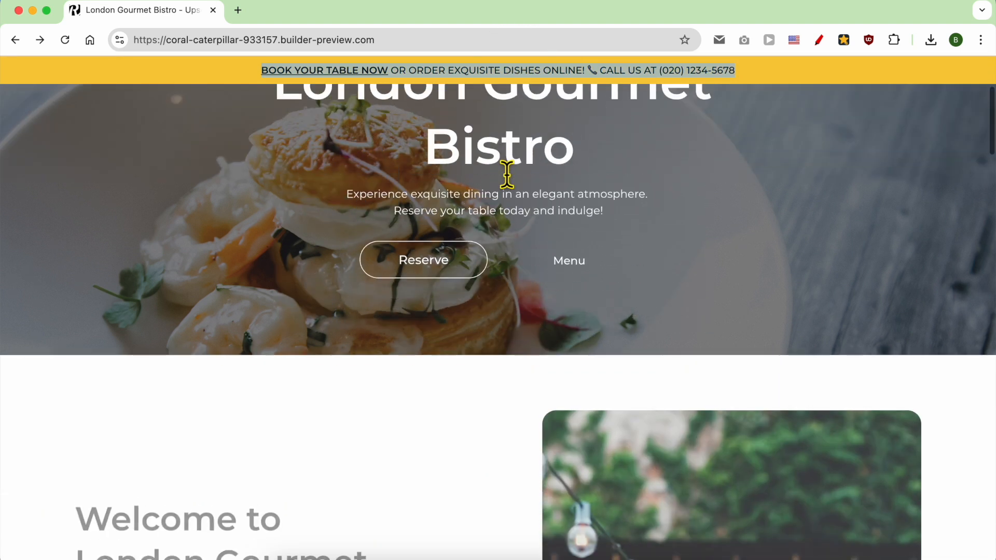
scroll(558, 202, "up", 3)
left_click(555, 205)
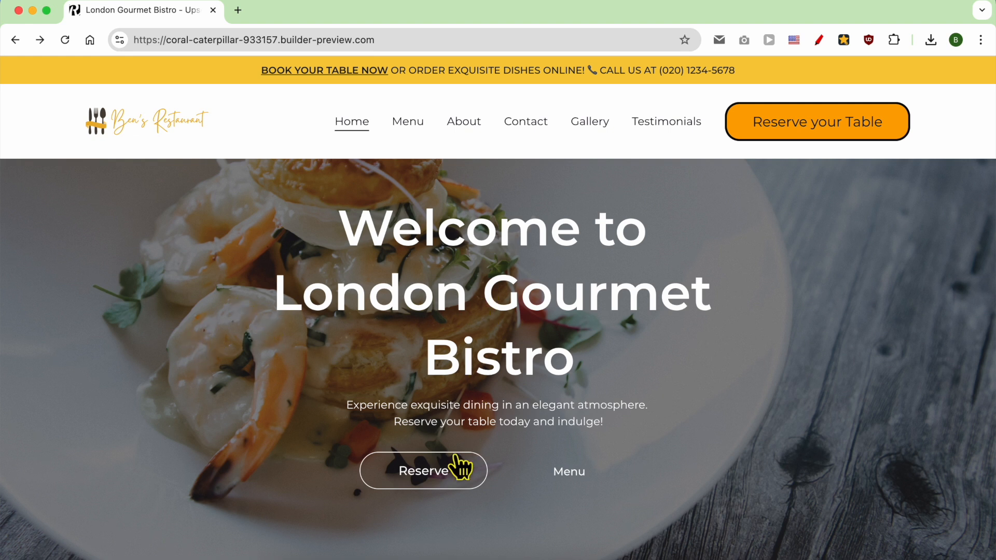
Scroll the homepage from hero down to the footer and back, ending on the Menu page.
scroll(530, 453, "down", 10)
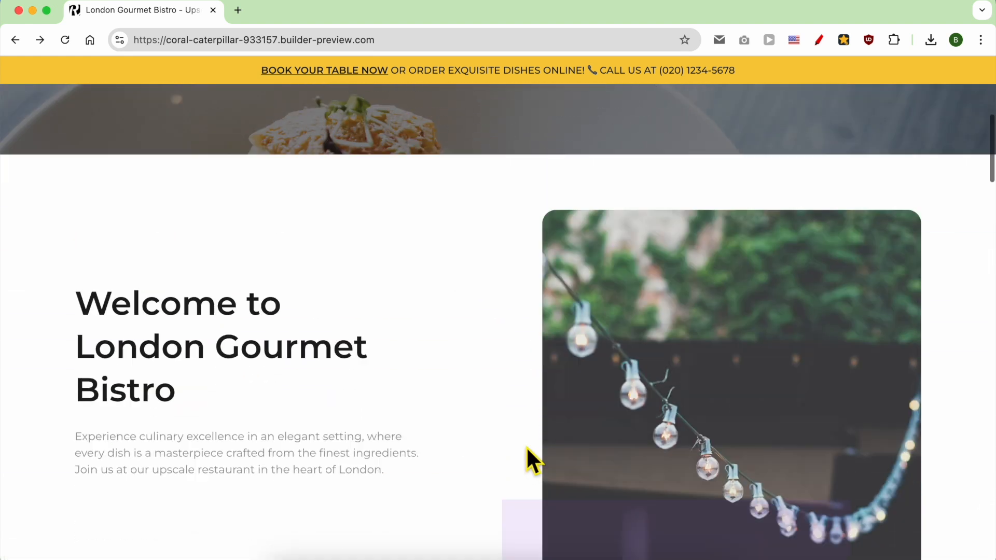
scroll(524, 444, "down", 6)
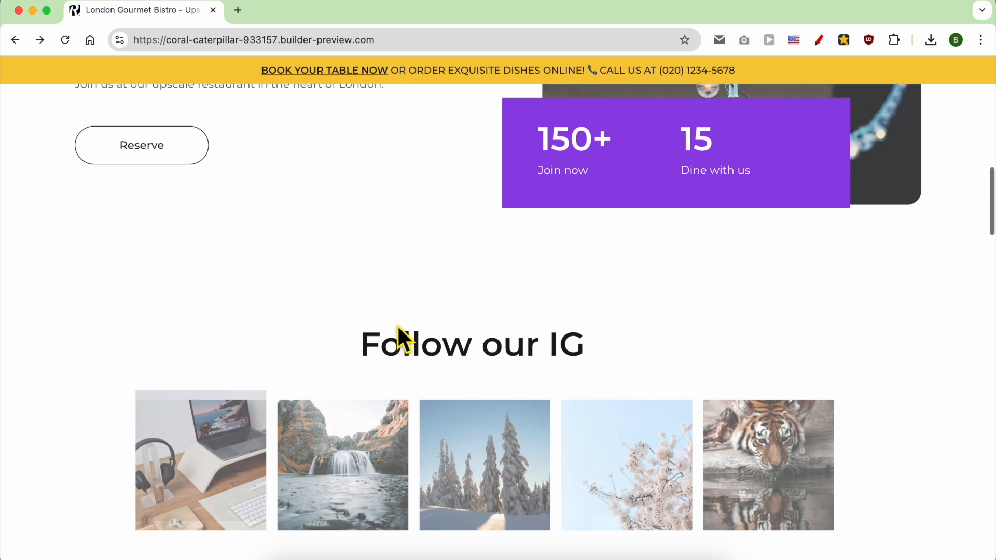
scroll(514, 208, "down", 2)
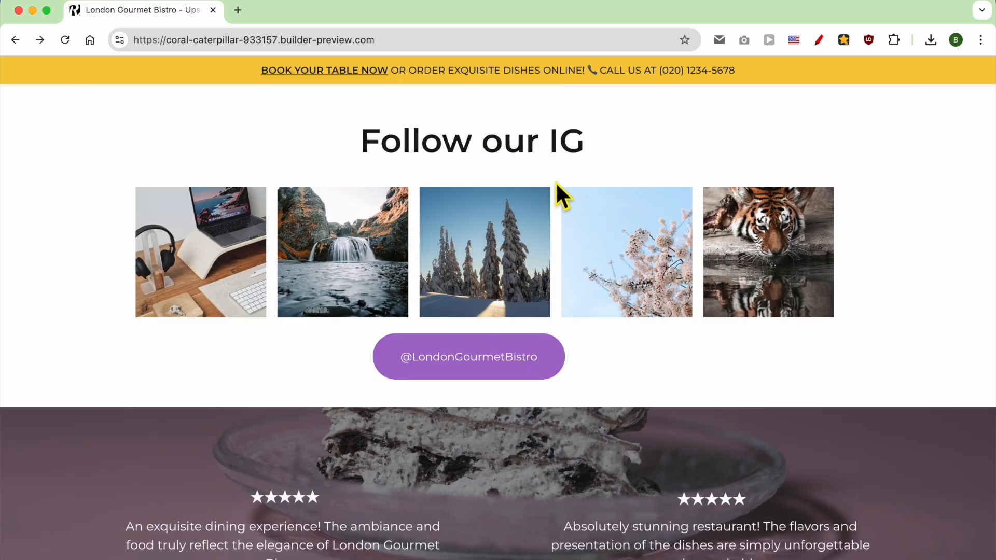
scroll(475, 371, "down", 2)
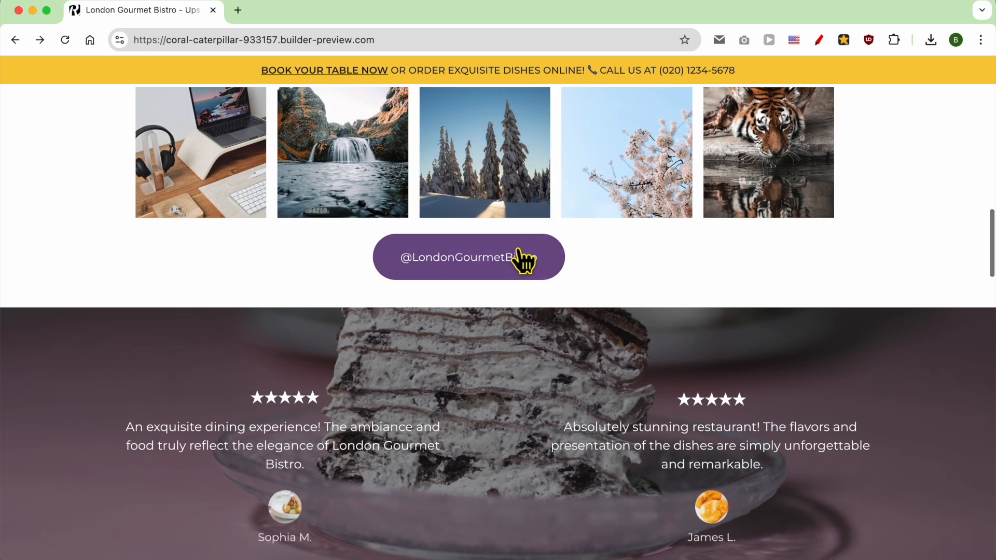
scroll(472, 281, "down", 2)
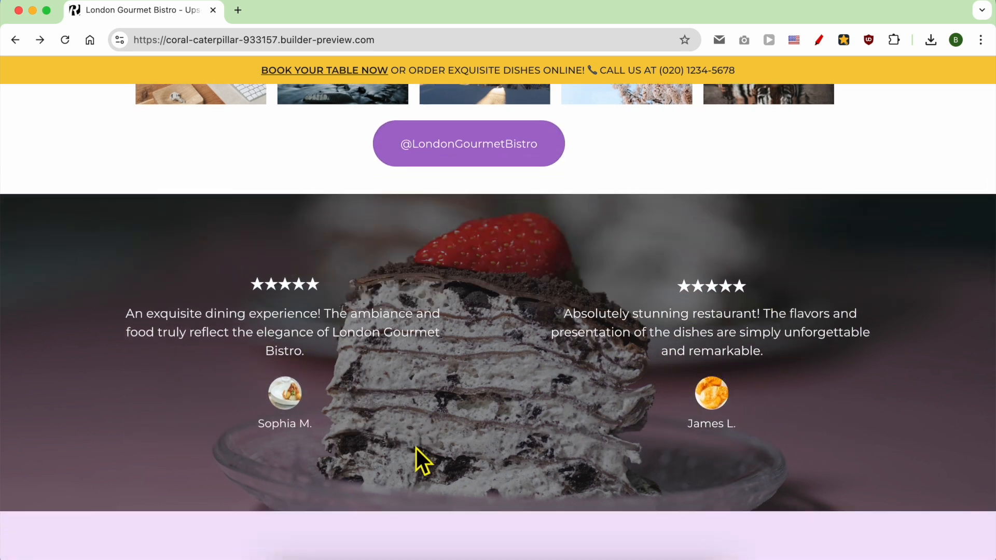
scroll(597, 394, "down", 10)
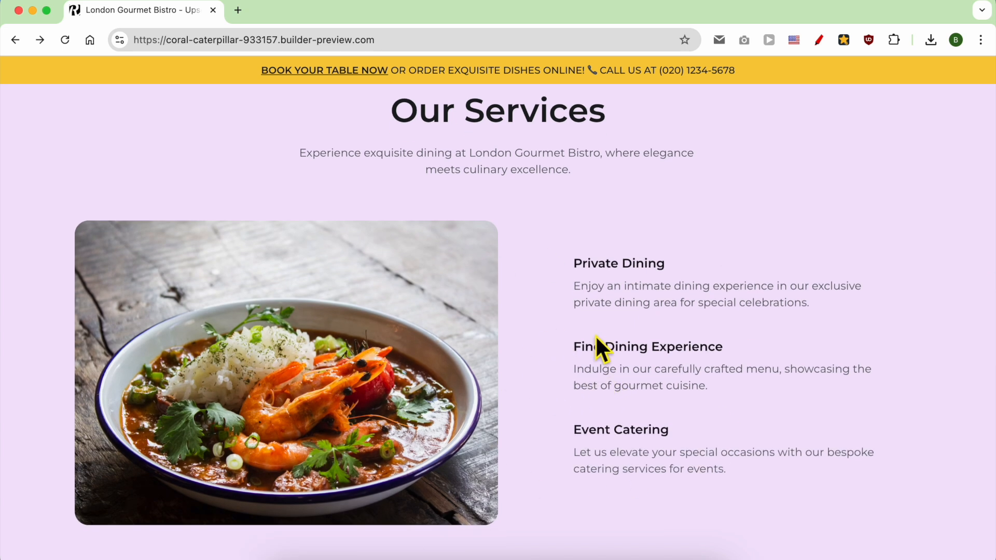
scroll(482, 395, "down", 11)
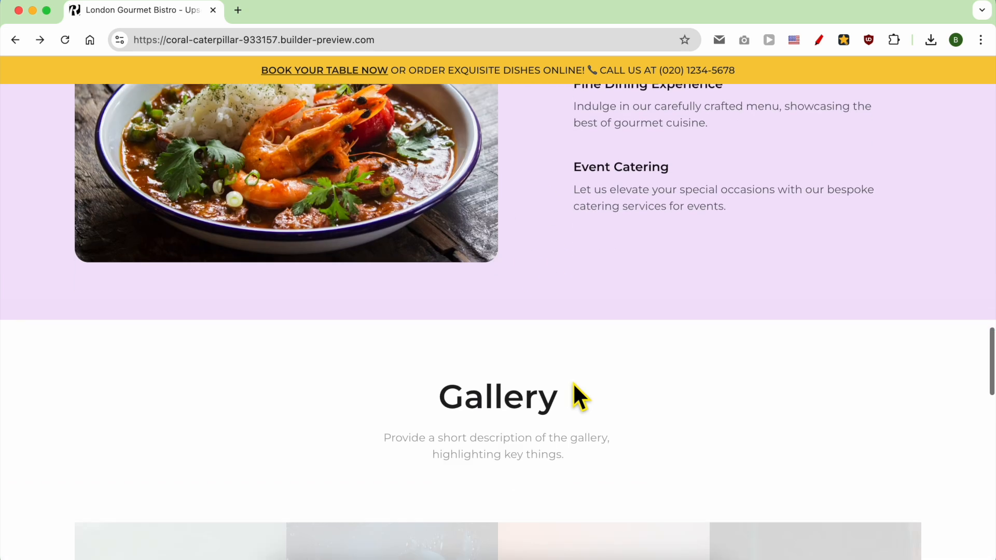
scroll(570, 382, "up", 2)
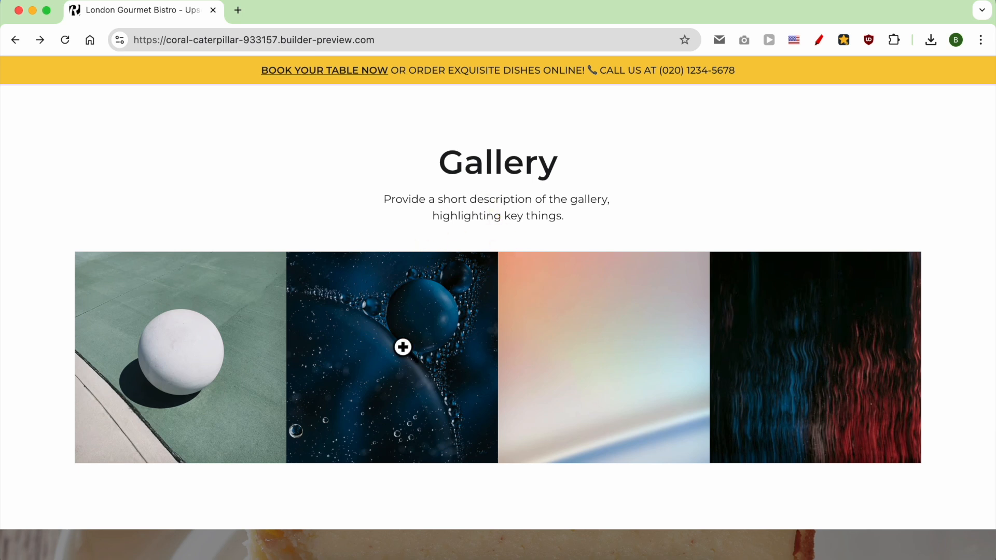
scroll(685, 341, "down", 9)
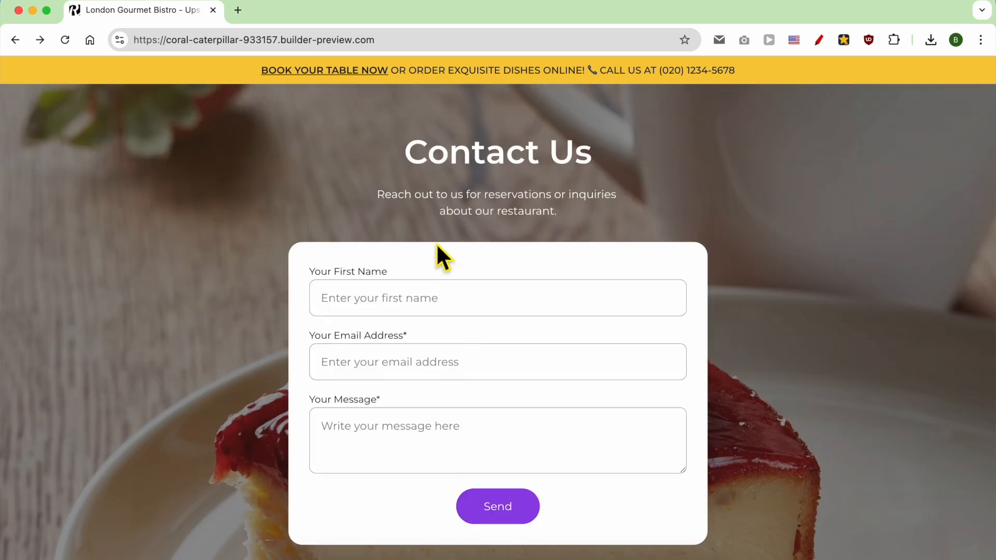
scroll(436, 243, "down", 10)
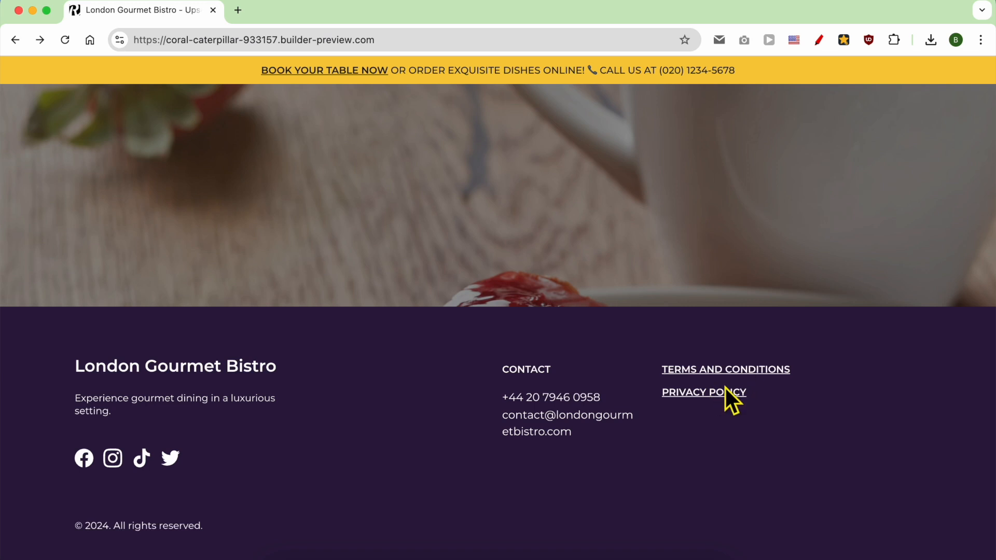
scroll(723, 388, "up", 15)
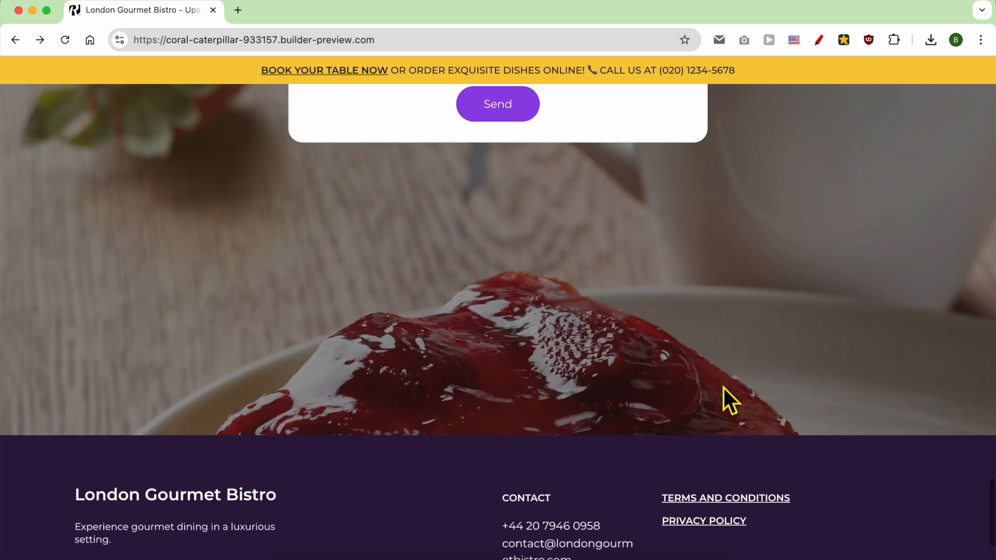
scroll(724, 389, "up", 20)
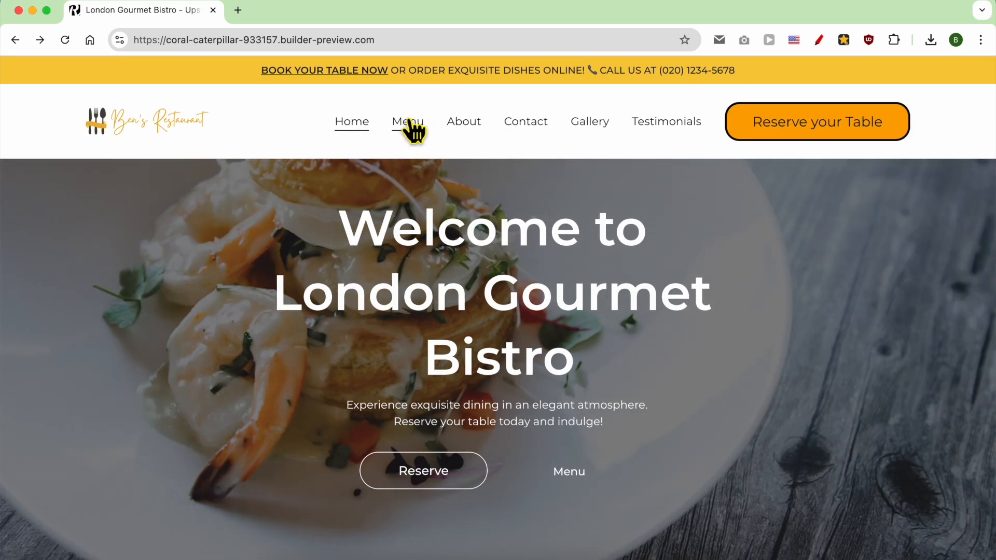
left_click(409, 122)
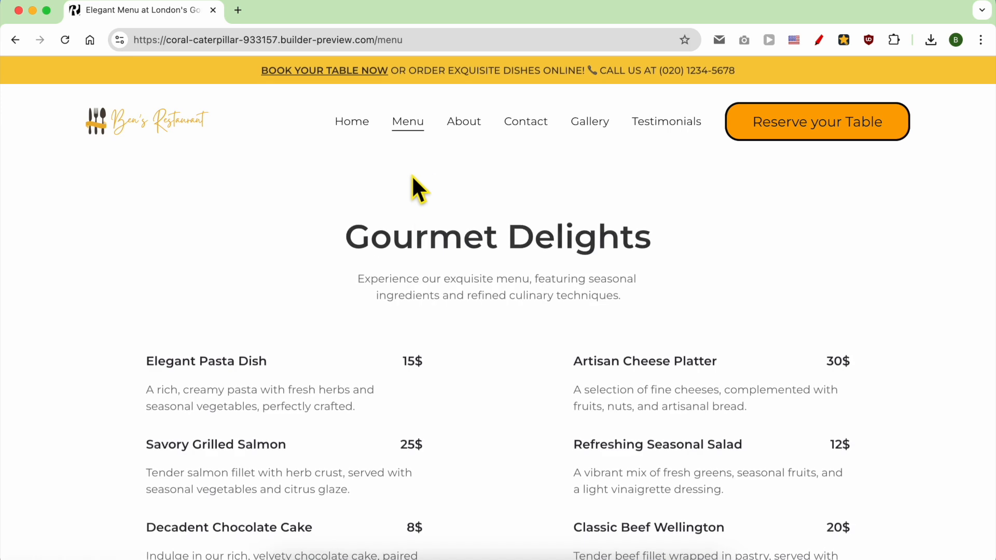
Scroll through the Menu page, then open and scroll the About page.
scroll(460, 237, "down", 2)
scroll(458, 232, "up", 1)
scroll(459, 233, "down", 6)
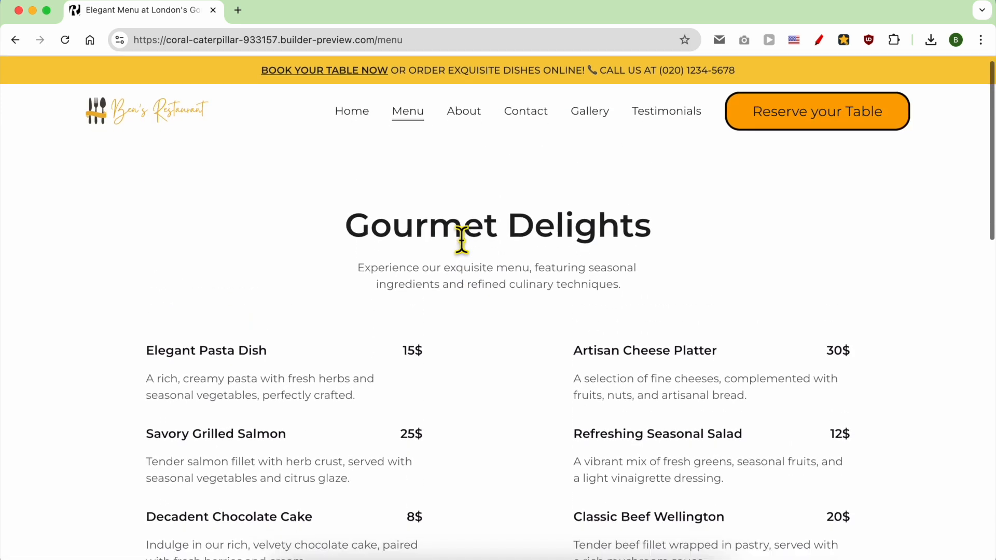
scroll(459, 232, "down", 10)
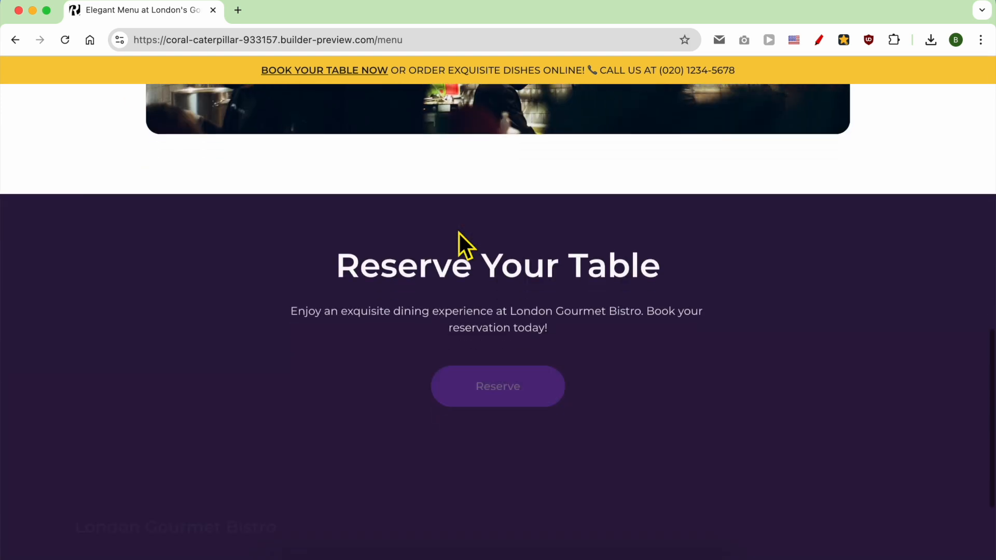
scroll(455, 231, "up", 15)
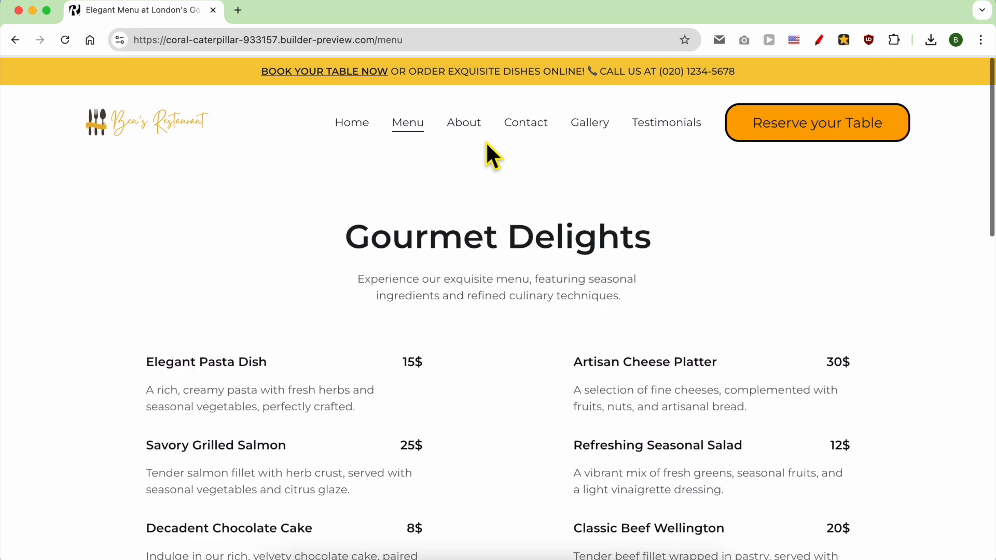
left_click(464, 124)
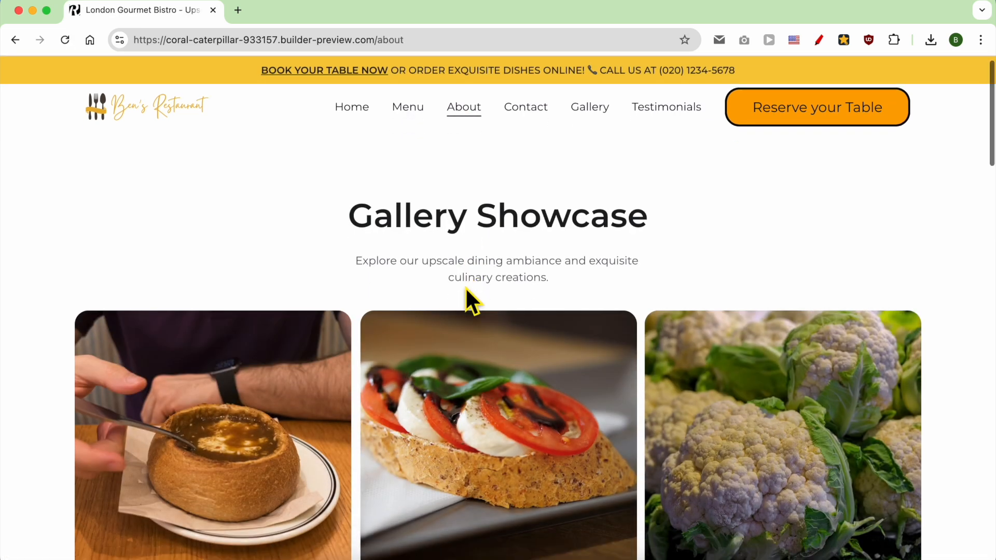
scroll(469, 290, "down", 9)
scroll(469, 290, "down", 9)
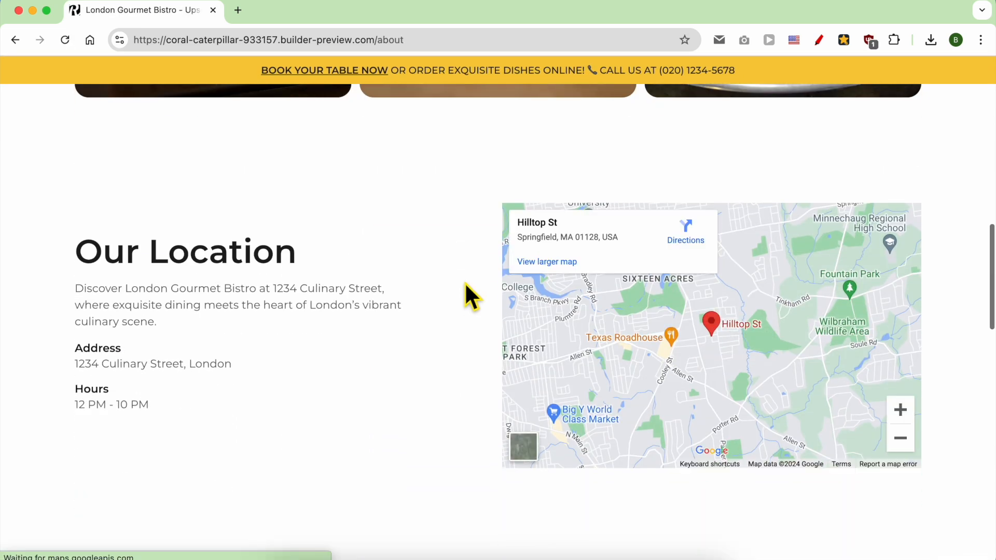
scroll(419, 283, "down", 15)
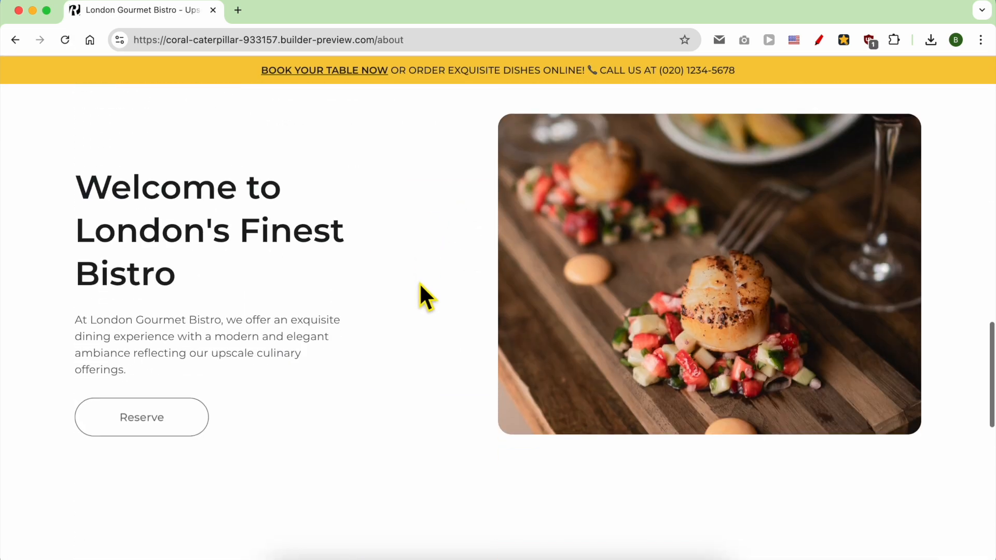
scroll(419, 282, "up", 20)
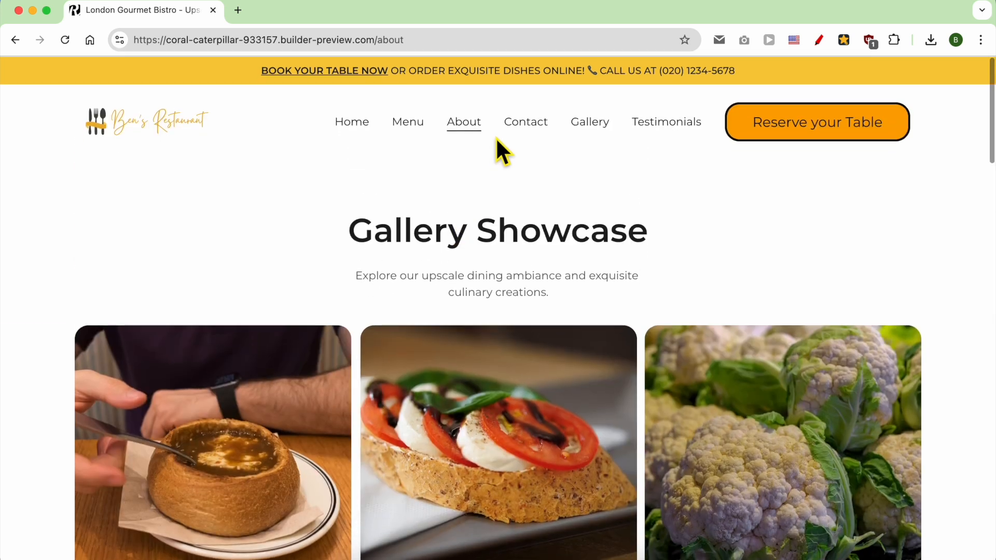
Browse the Contact page and the Gallery page.
left_click(523, 123)
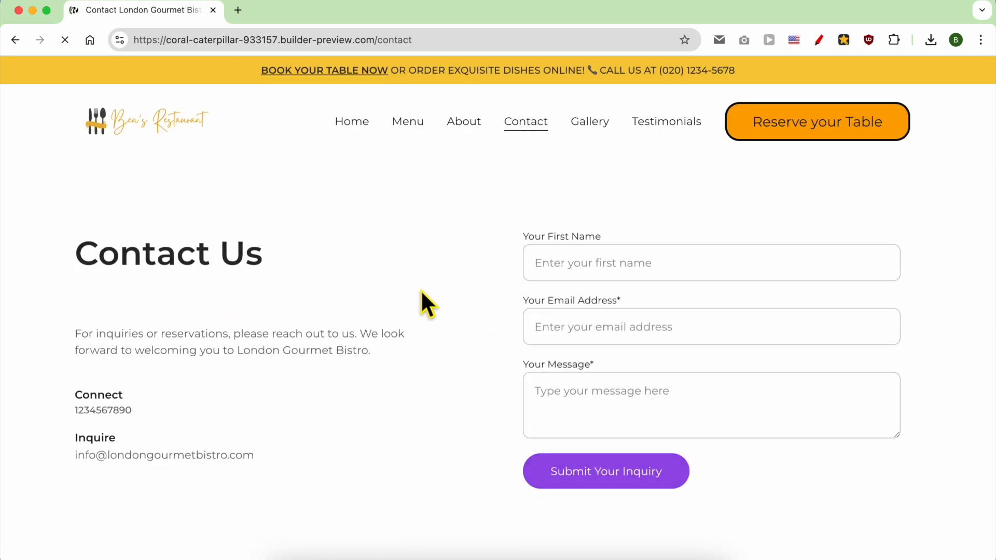
scroll(436, 292, "down", 4)
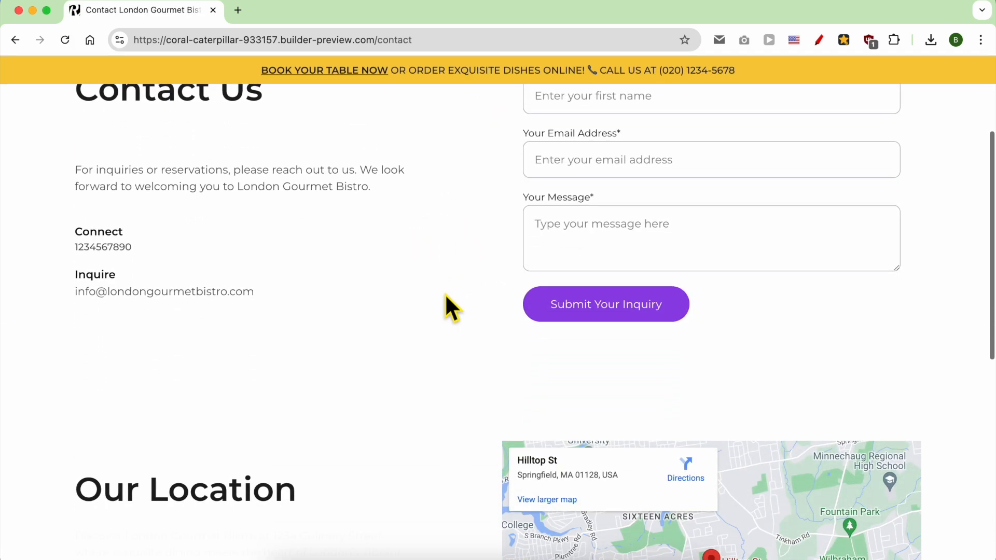
scroll(446, 295, "up", 5)
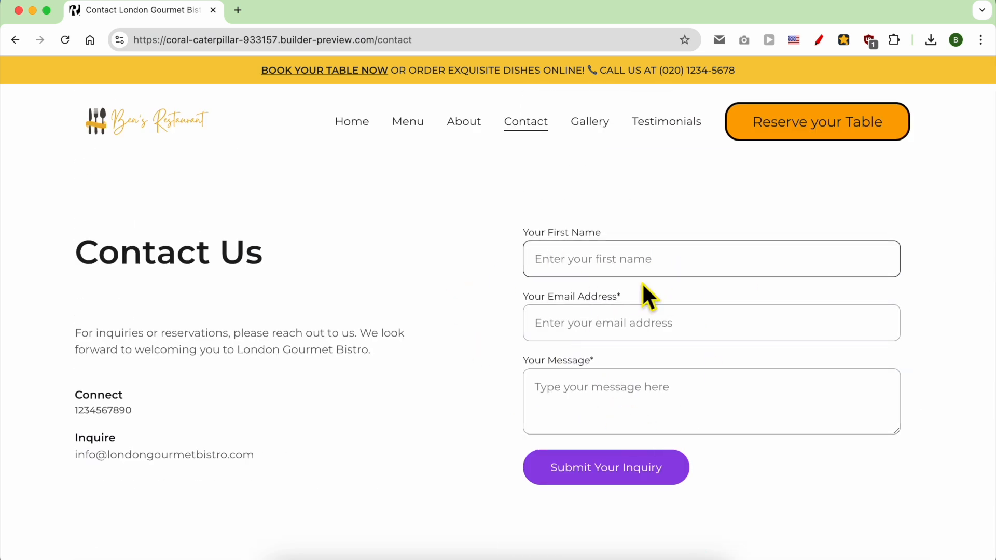
scroll(363, 390, "down", 10)
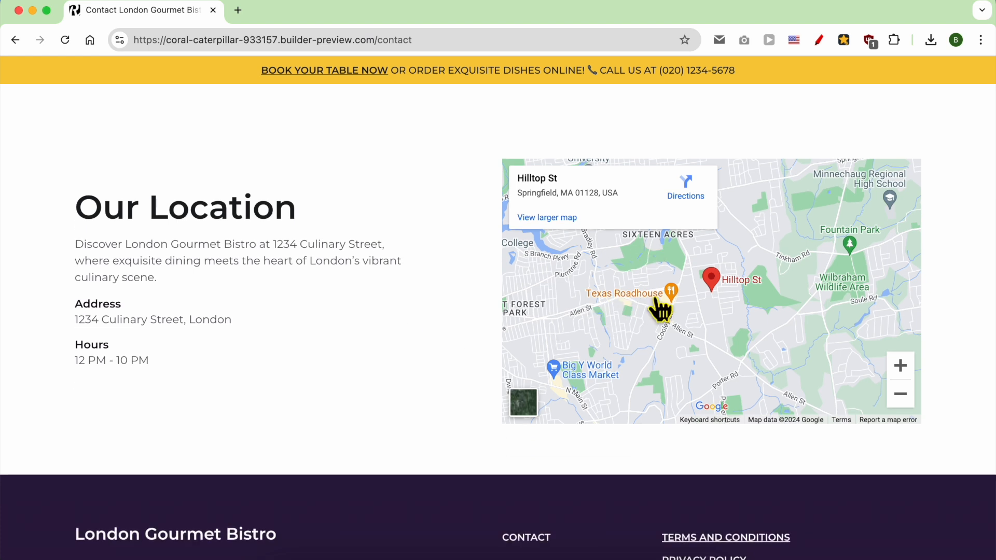
scroll(389, 348, "down", 3)
scroll(410, 342, "up", 12)
left_click(602, 121)
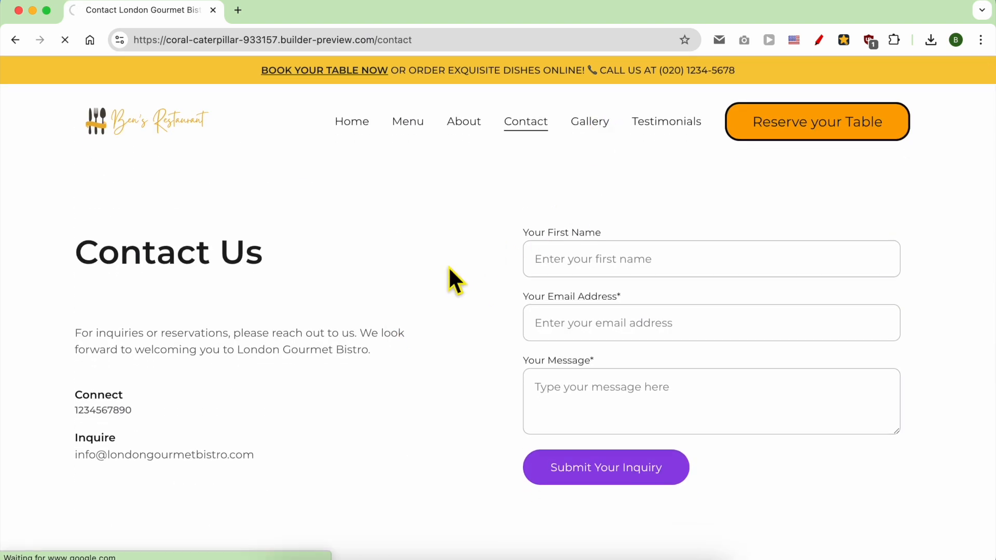
scroll(488, 307, "down", 3)
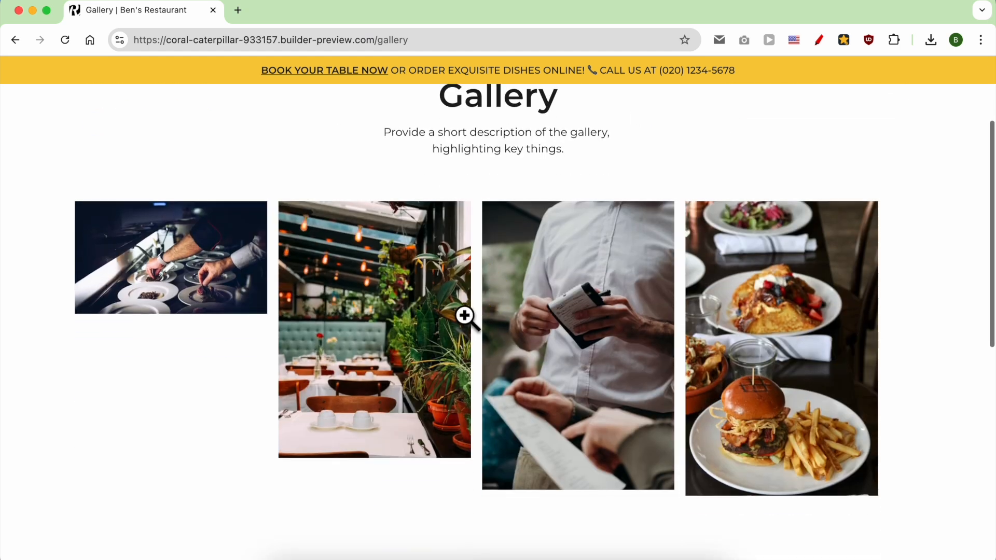
scroll(482, 355, "down", 4)
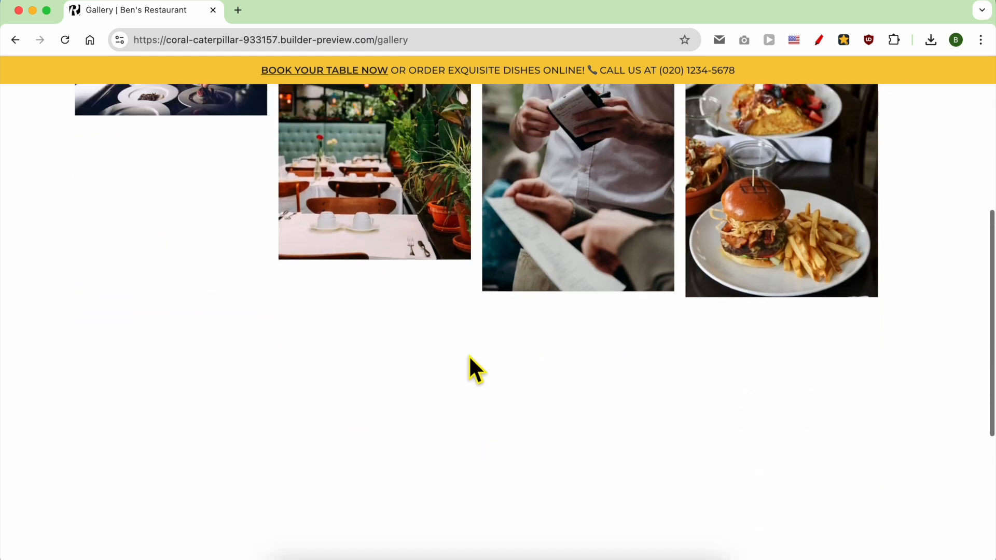
scroll(468, 355, "up", 6)
Review the Testimonials page's third review, then go to the Book your table page.
left_click(671, 123)
scroll(511, 301, "down", 7)
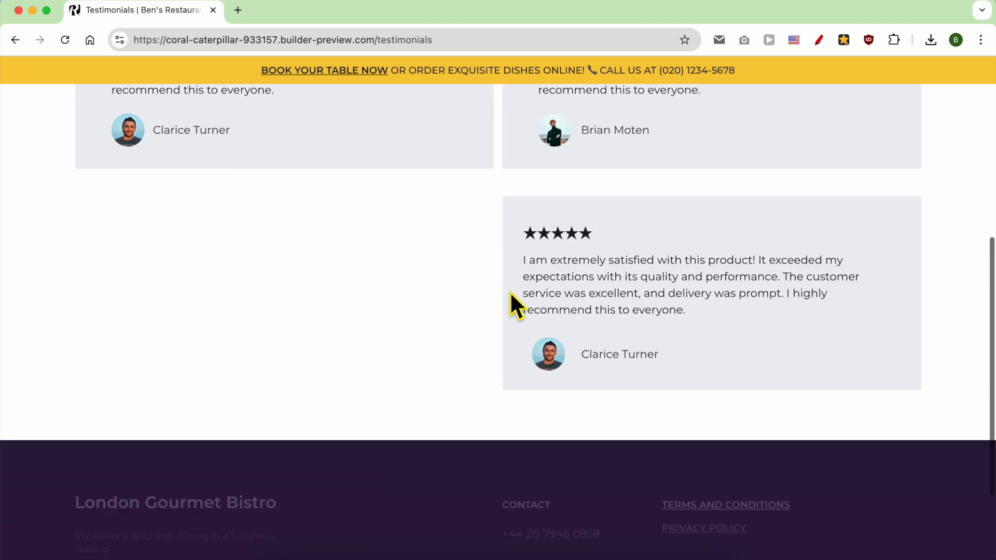
triple_click(607, 289)
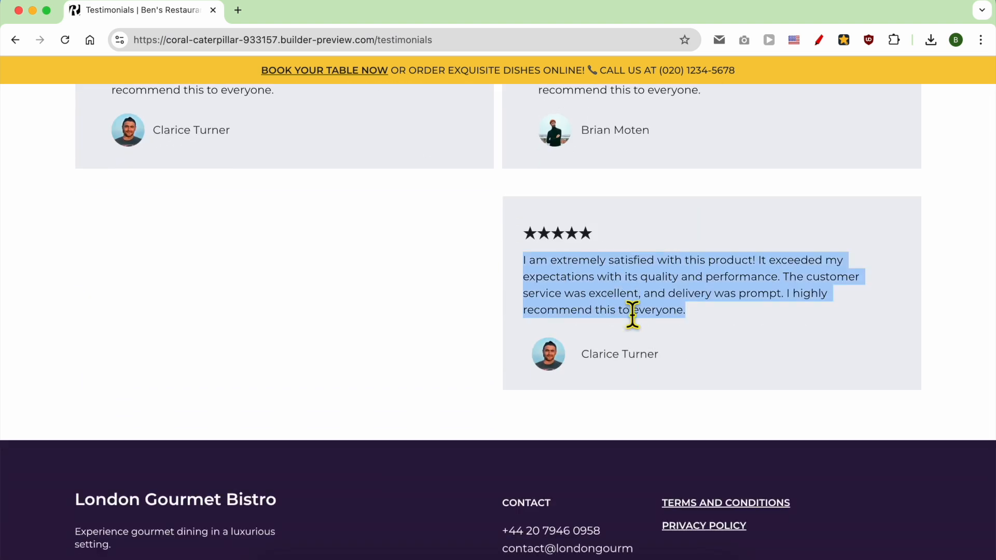
left_click_drag(709, 374, 532, 223)
left_click(621, 291)
scroll(640, 285, "up", 7)
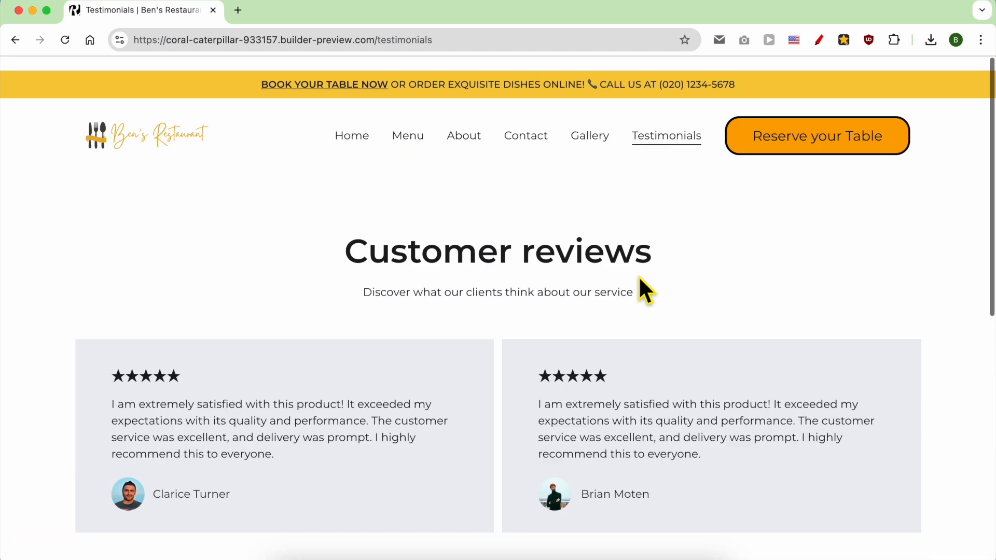
left_click(818, 141)
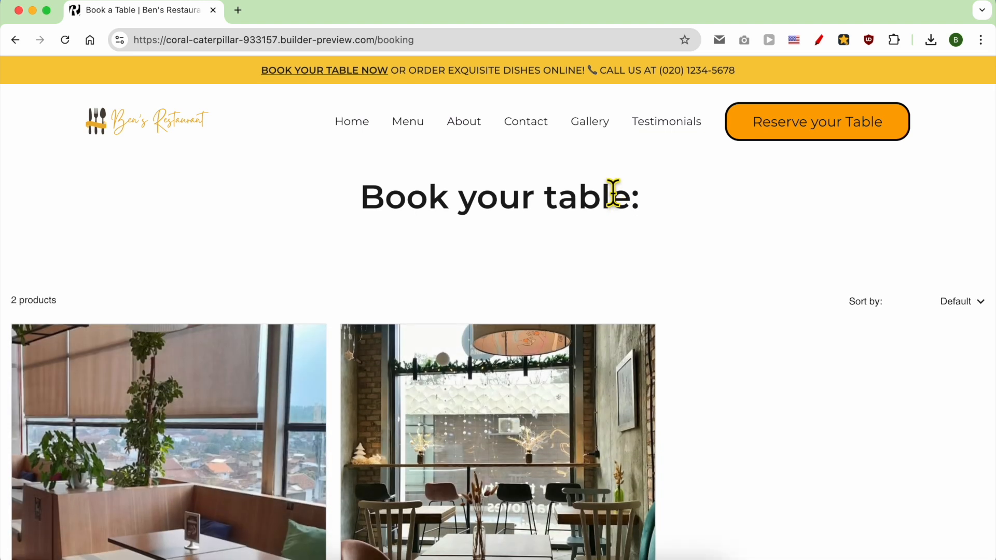
Open the Book a Table for 2 card and start booking to show the date picker.
scroll(514, 215, "down", 6)
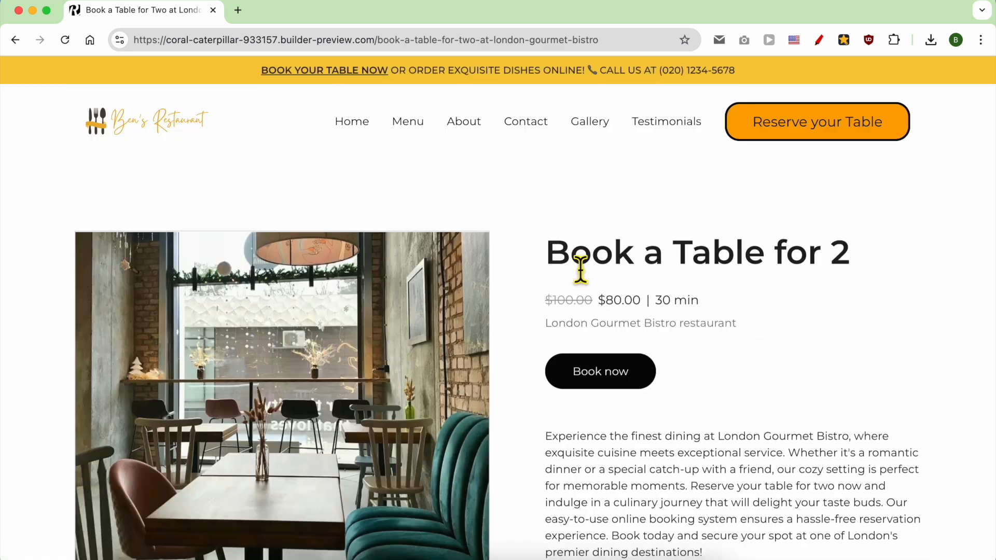
left_click(533, 198)
scroll(536, 294, "down", 2)
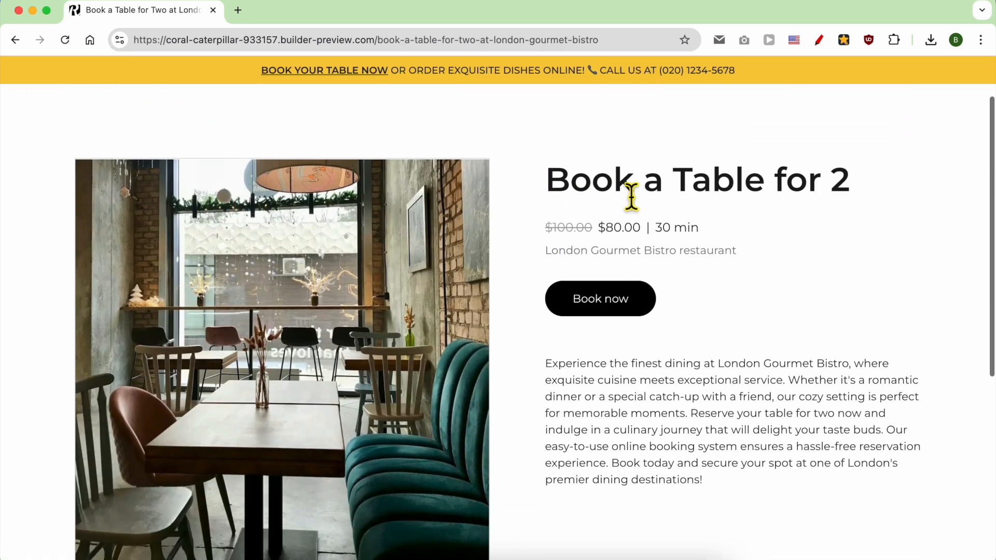
triple_click(664, 183)
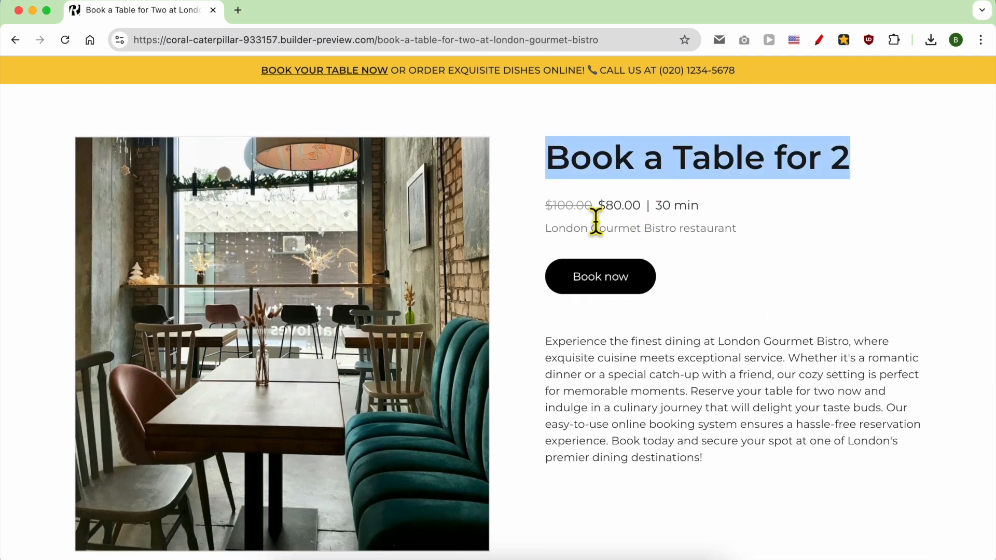
left_click(569, 212)
double_click(620, 394)
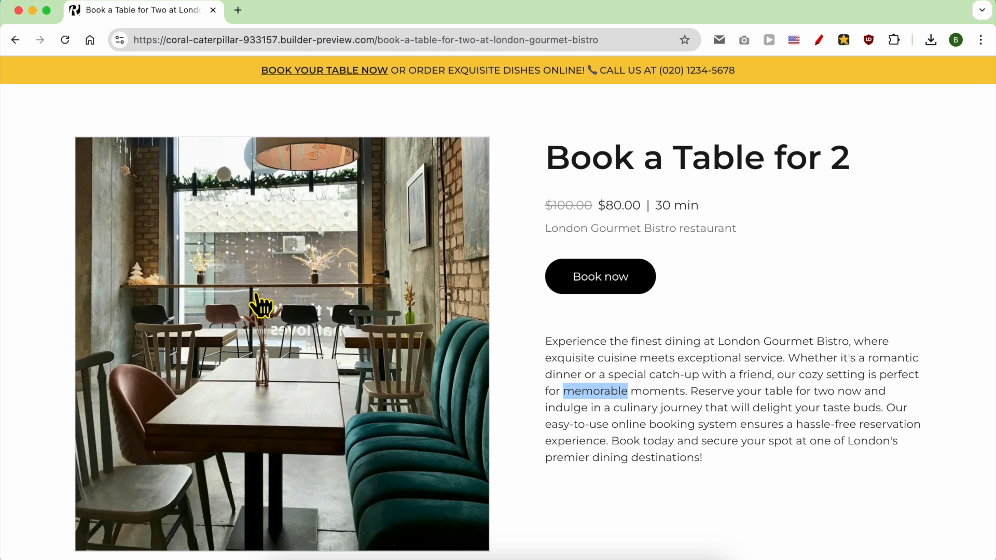
left_click(597, 275)
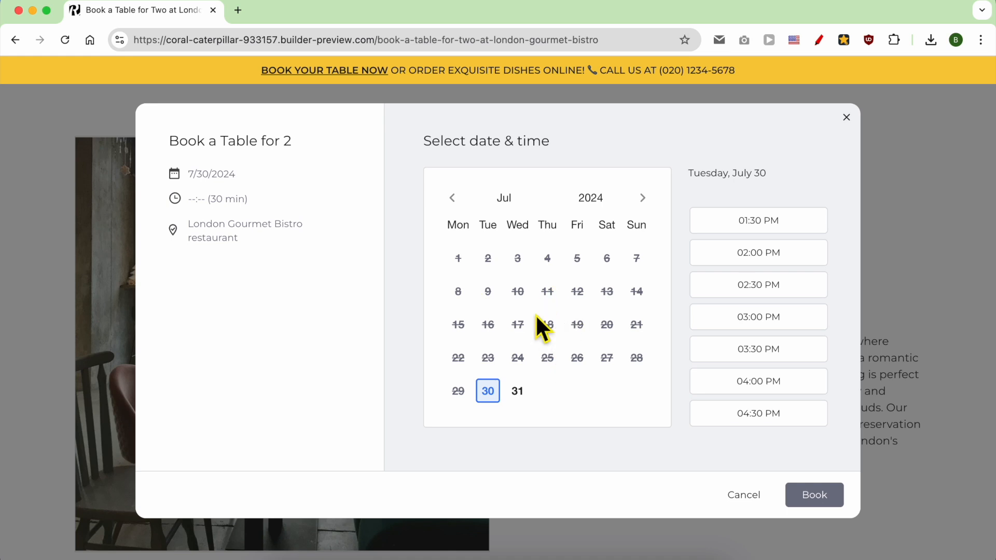
Book 31 July at 08:30 AM and fill in the customer's e-mail at checkout.
left_click(518, 391)
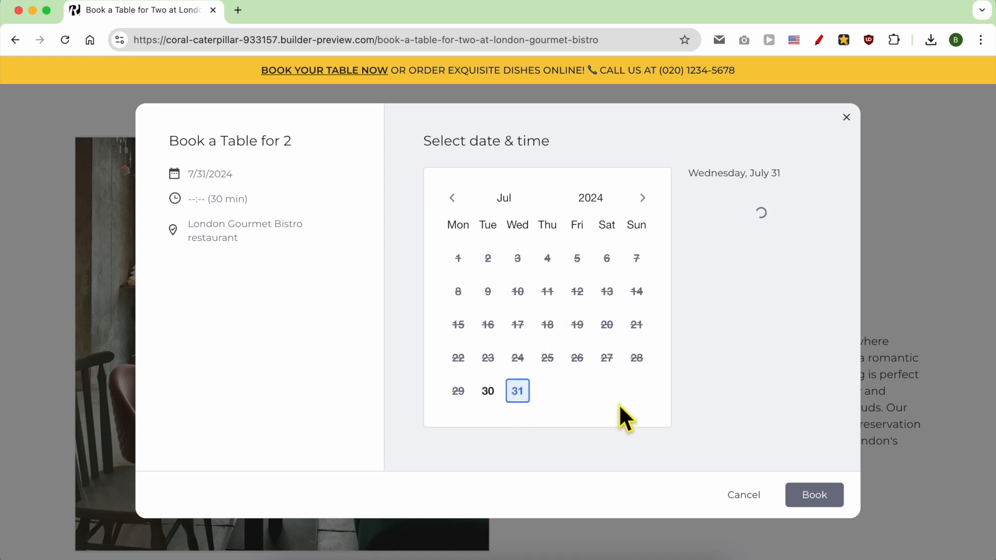
left_click(775, 253)
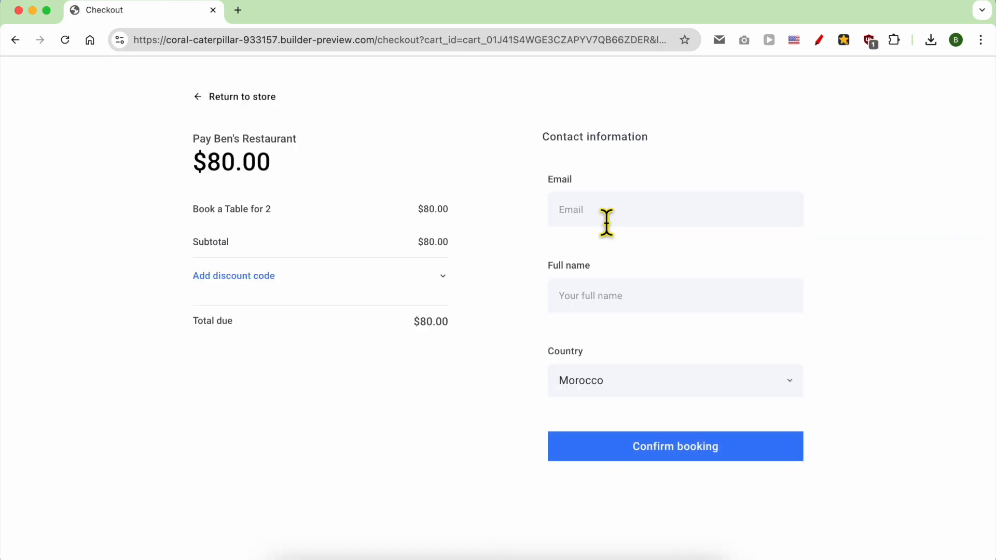
left_click(606, 223)
type("ben@ben.comben")
left_click(673, 452)
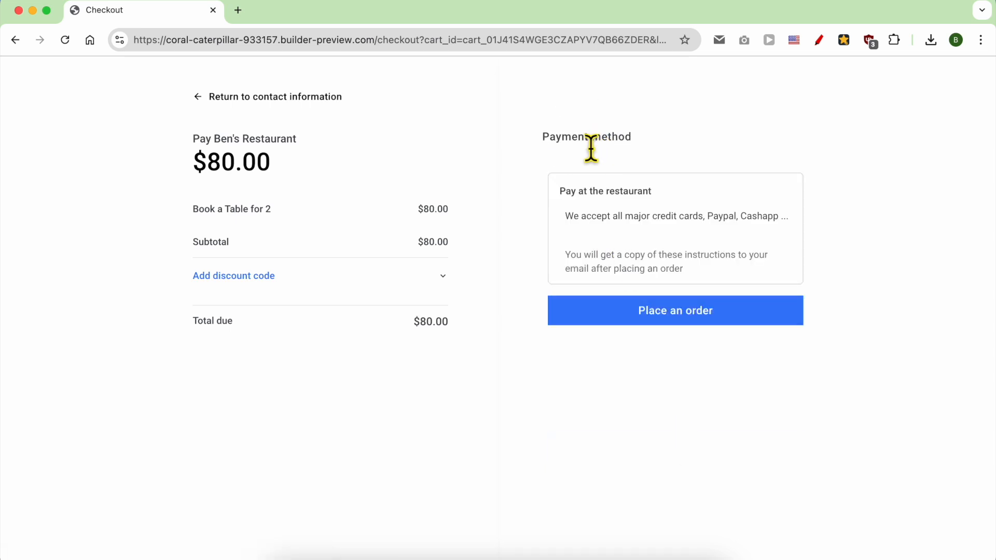
Place the order with the Payment method shown and close the thank-you message.
double_click(591, 143)
triple_click(591, 148)
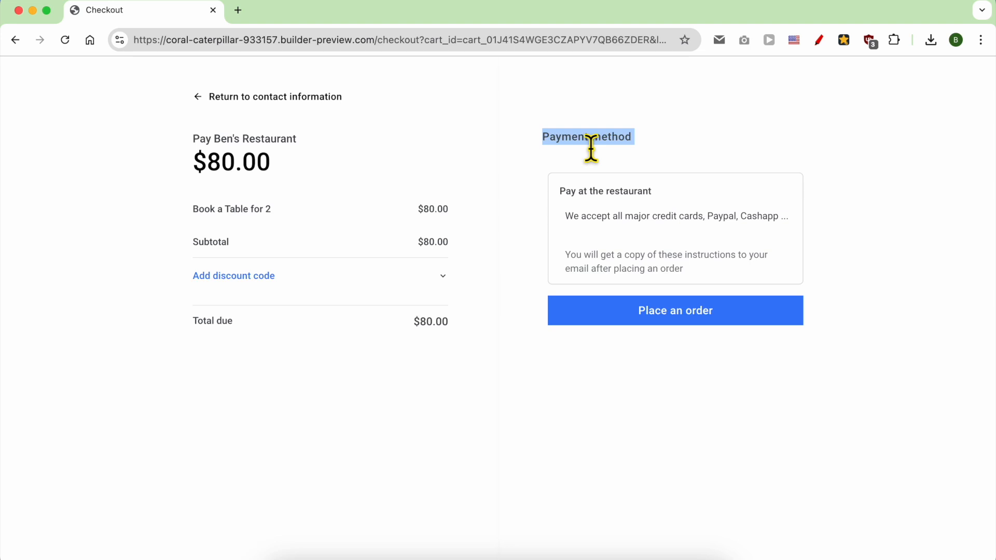
left_click(660, 319)
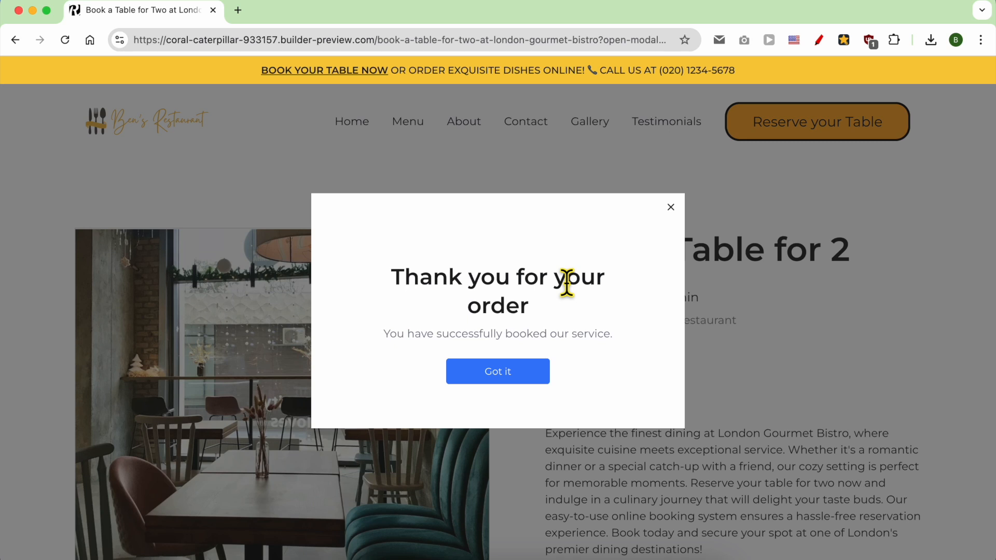
left_click(671, 208)
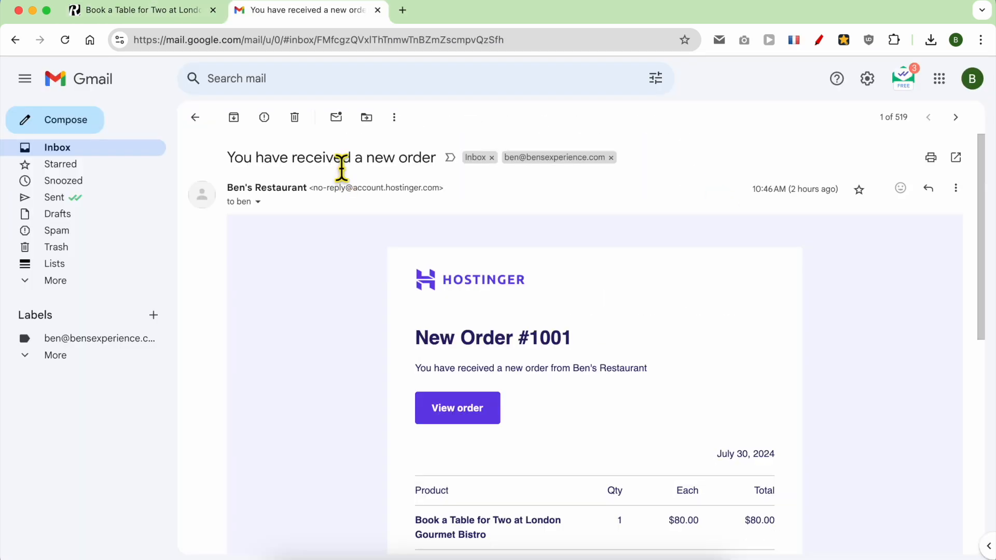
Read the new-order email's product row, $80.00 total, customer details and Pay at the restaurant method.
triple_click(342, 167)
left_click(347, 301)
scroll(406, 346, "down", 2)
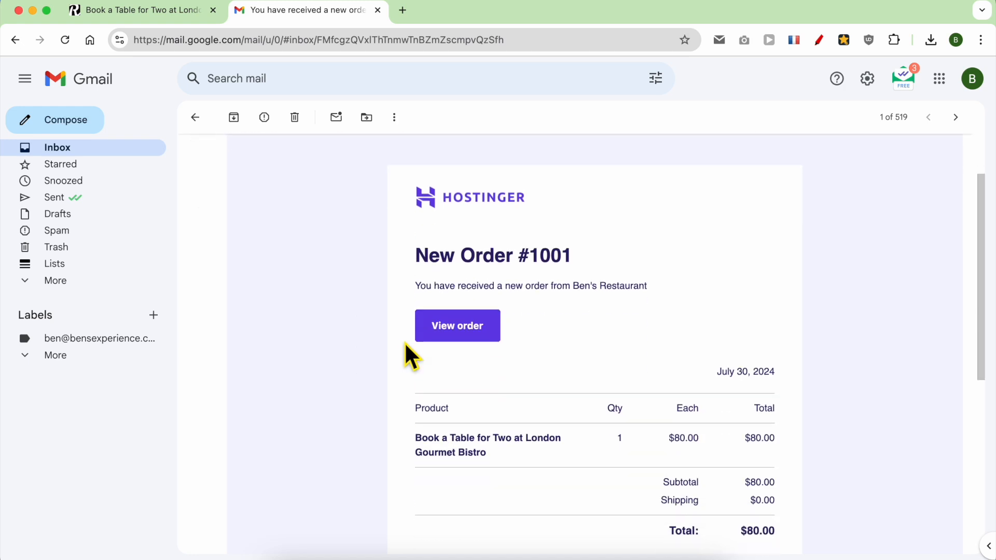
scroll(411, 352, "down", 2)
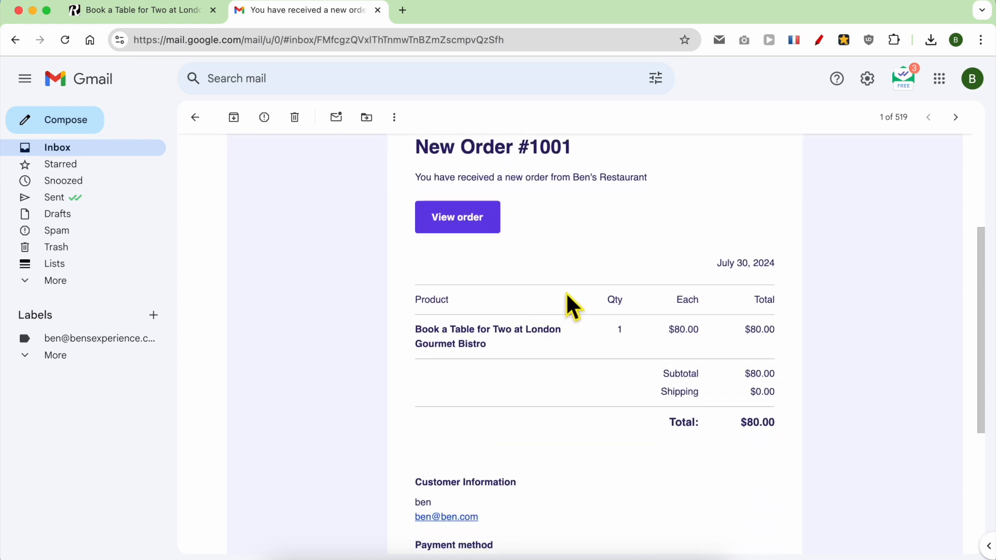
left_click_drag(777, 423, 413, 296)
scroll(519, 415, "down", 2)
left_click_drag(516, 436, 403, 384)
left_click_drag(531, 467, 416, 448)
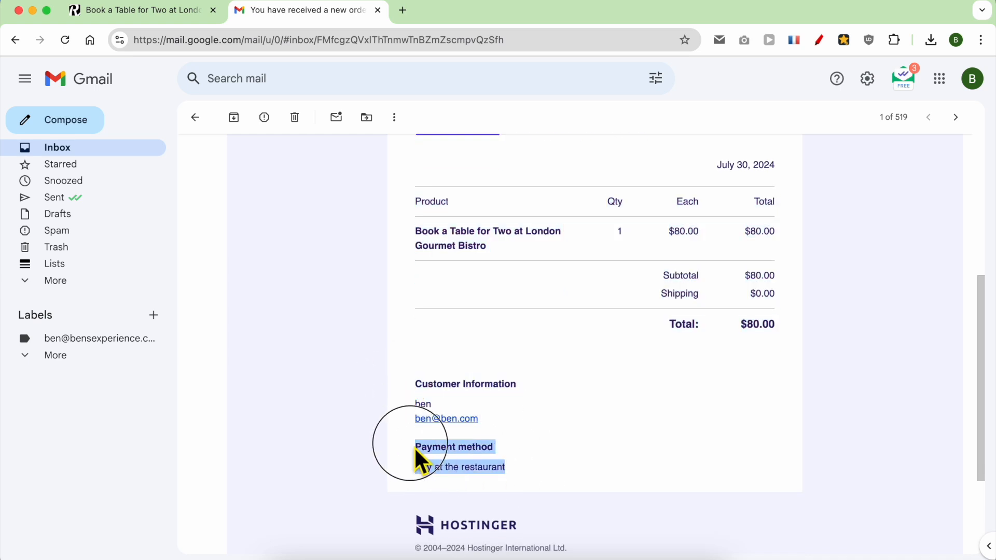
left_click(176, 12)
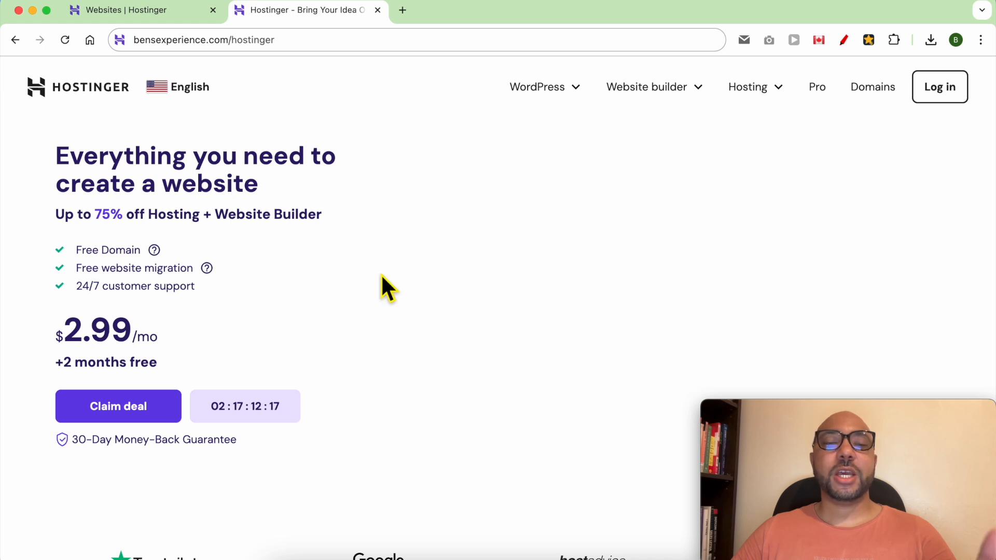
From the offer page, choose Hostinger website builder under Website builder to see its plans.
left_click(298, 42)
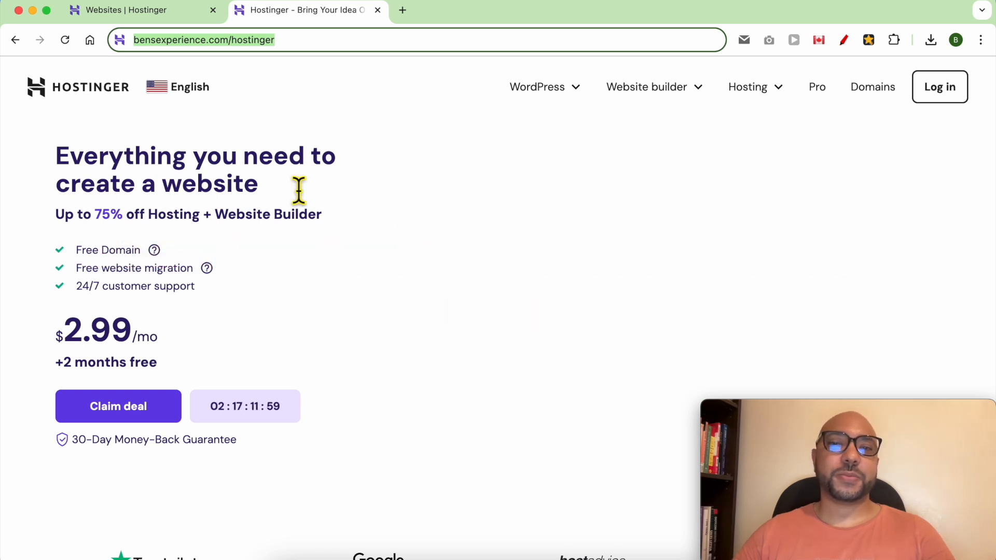
left_click(475, 262)
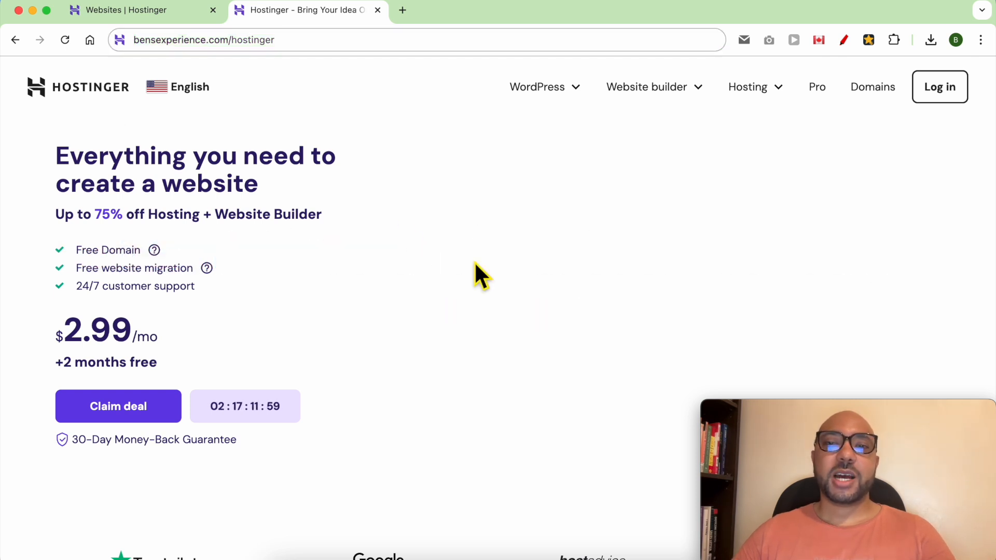
left_click(655, 91)
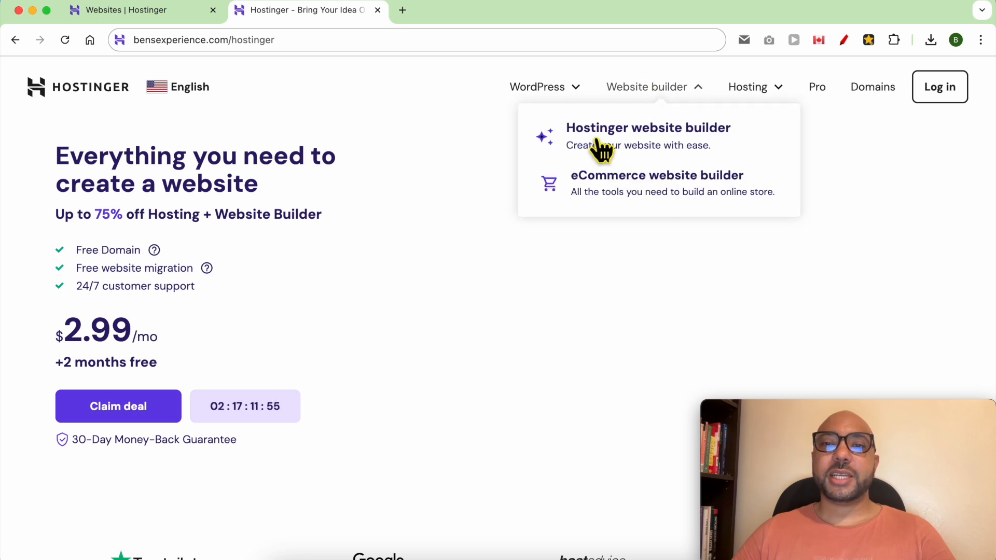
left_click(697, 139)
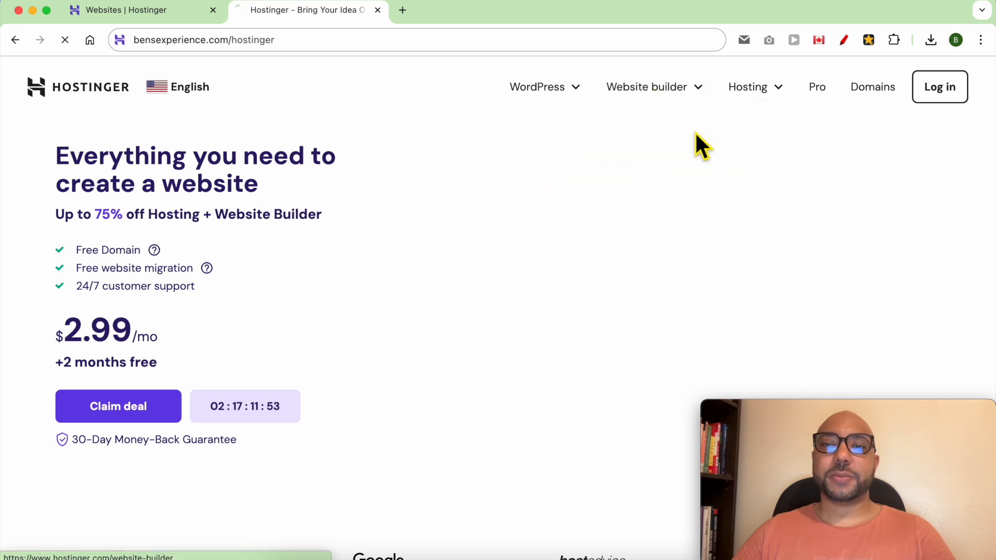
scroll(466, 285, "down", 10)
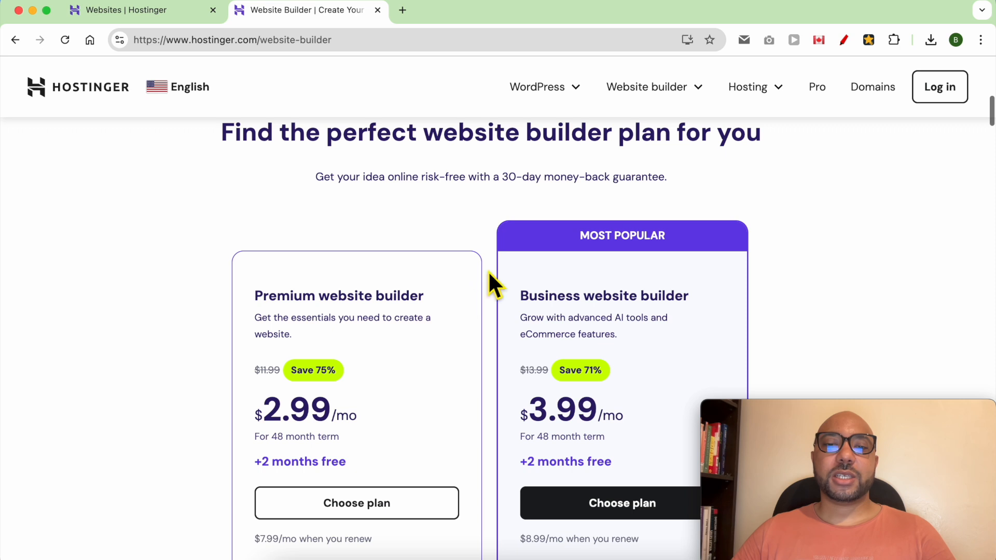
scroll(491, 272, "down", 4)
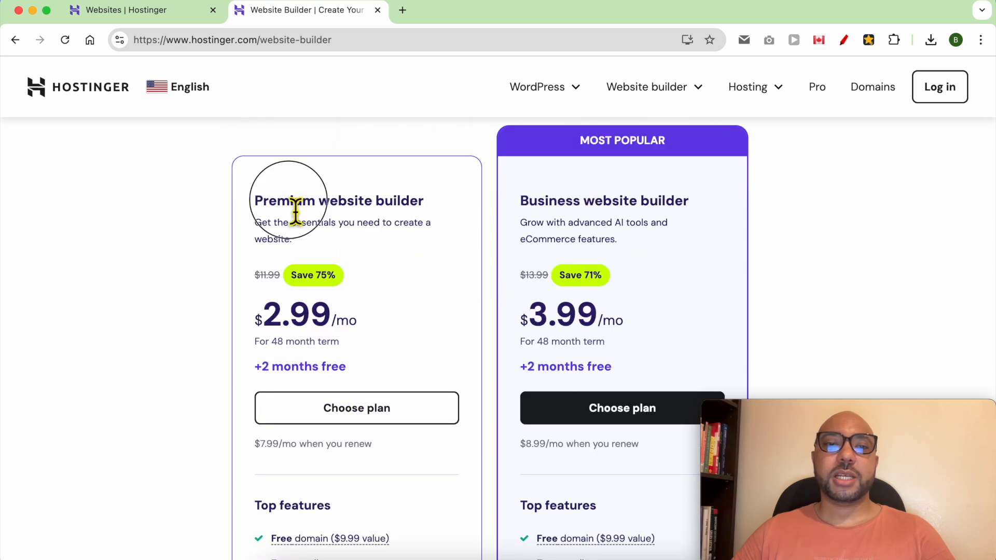
double_click(289, 202)
double_click(552, 202)
scroll(587, 280, "down", 5)
scroll(590, 290, "up", 4)
scroll(596, 278, "down", 5)
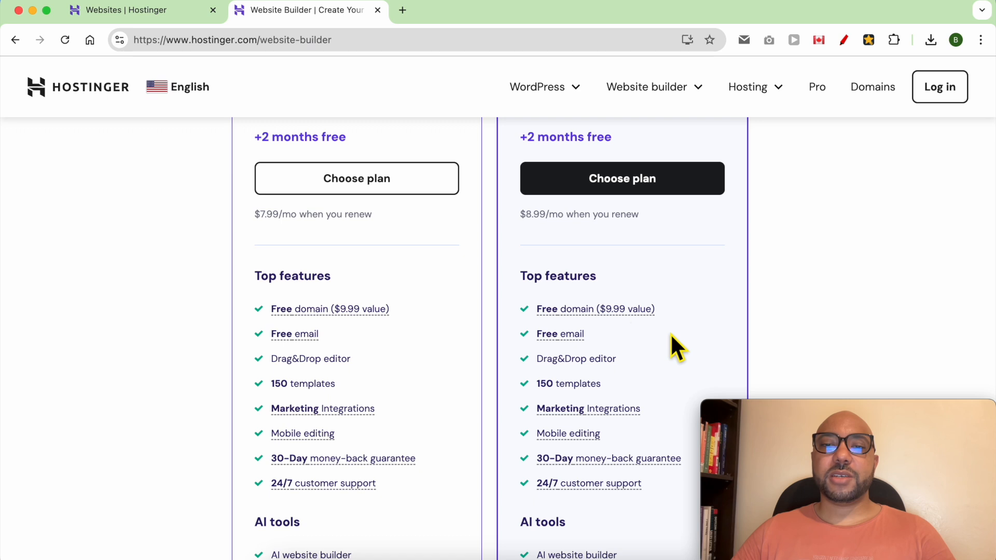
scroll(675, 348, "down", 5)
left_click_drag(637, 465, 521, 328)
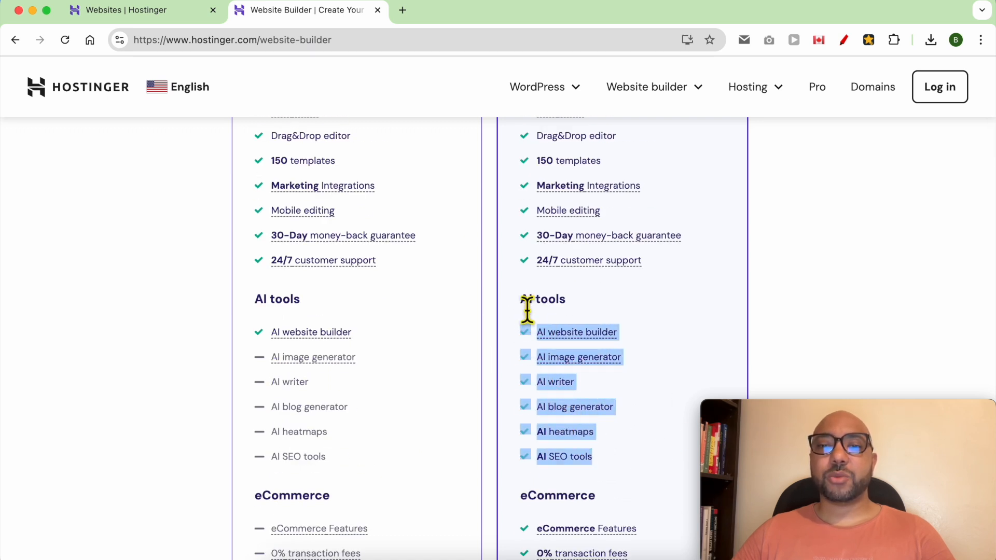
left_click(665, 308)
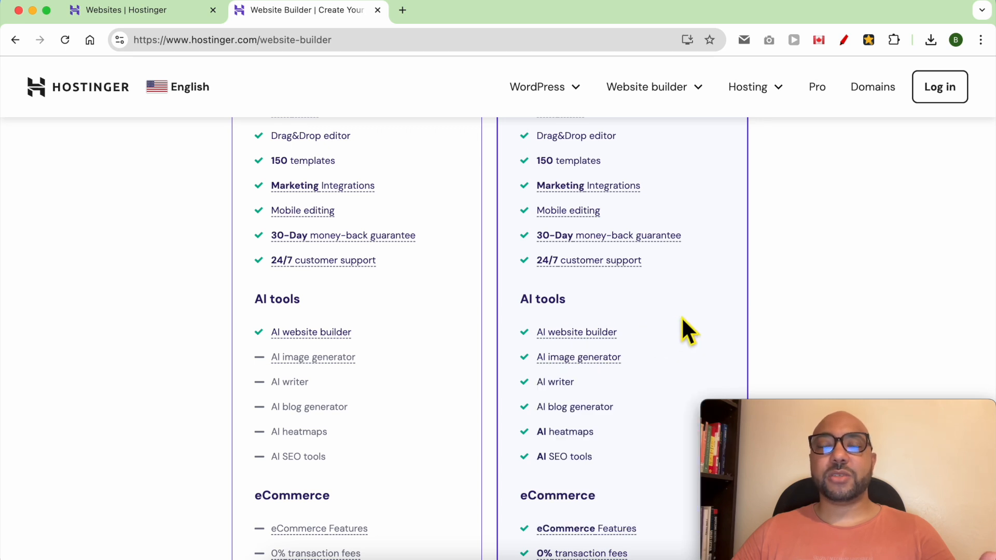
scroll(667, 413, "up", 9)
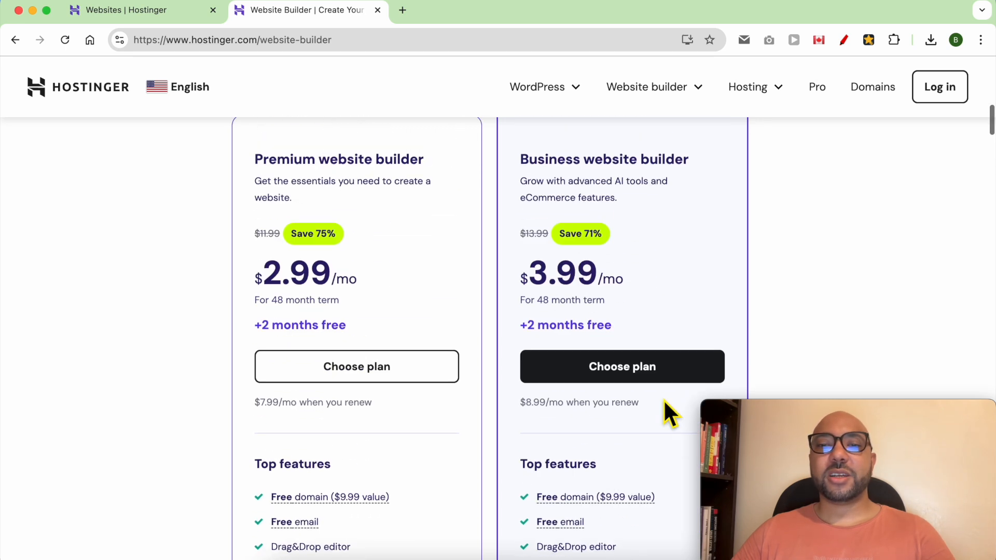
scroll(562, 241, "up", 1)
double_click(558, 218)
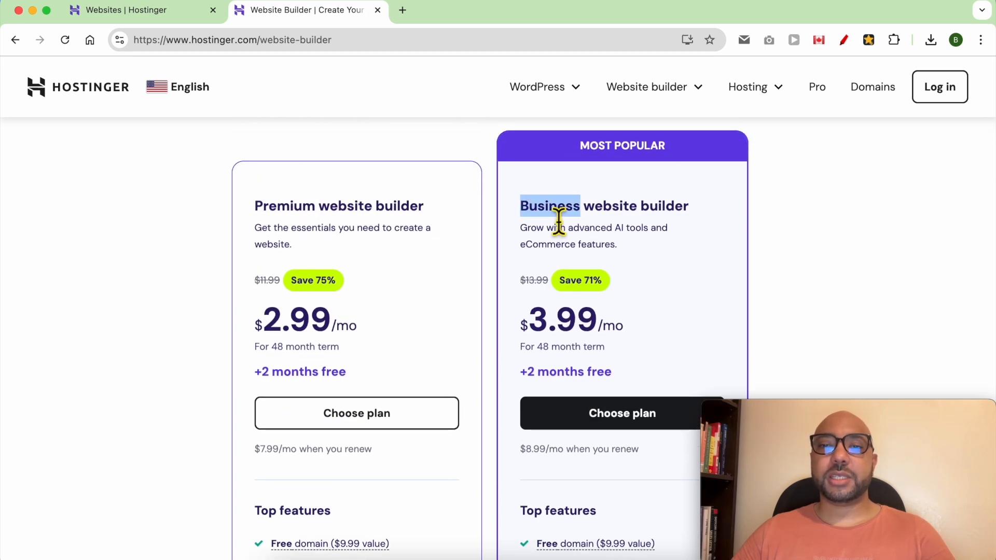
left_click(610, 431)
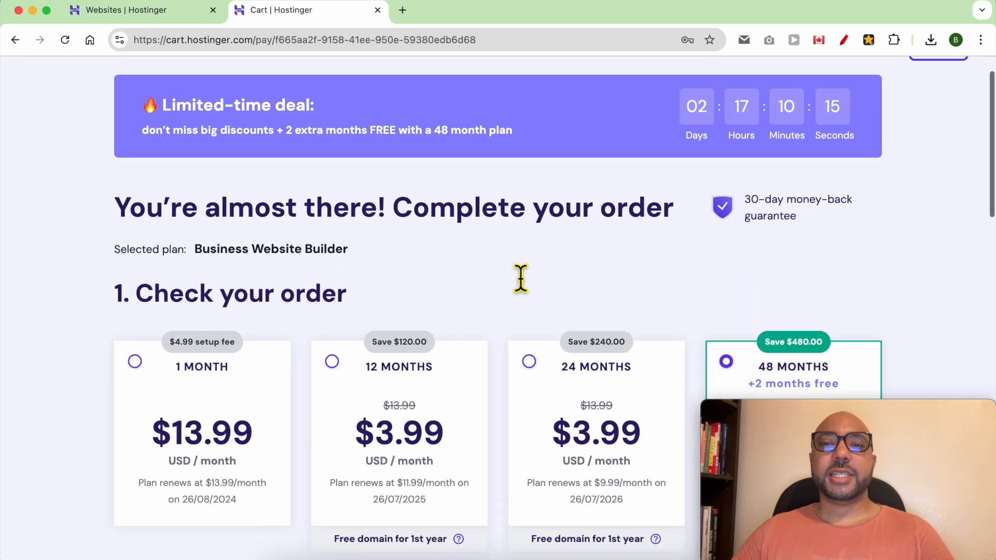
Review the 48-month Business plan cart's account and payment fields and its $191.52 total.
scroll(518, 278, "down", 3)
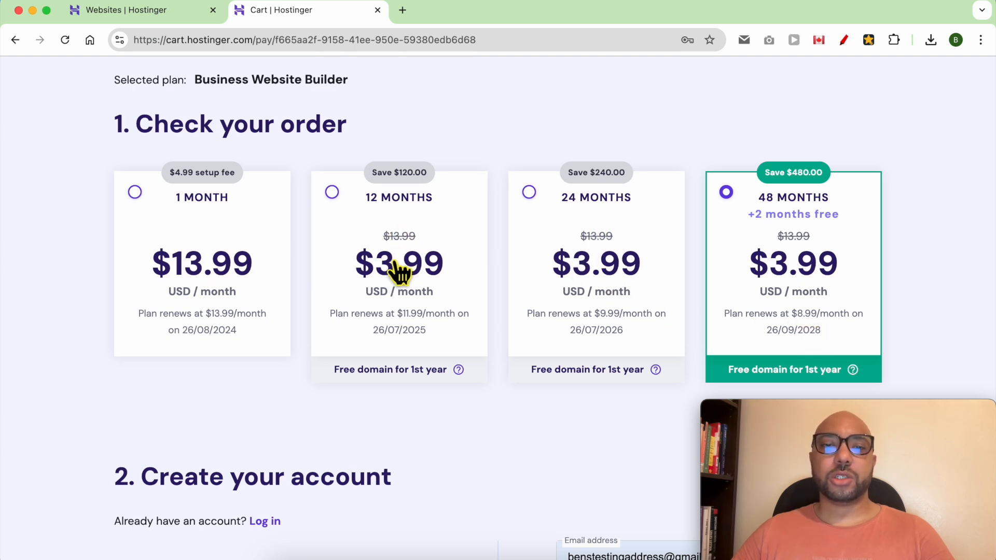
scroll(404, 278, "down", 6)
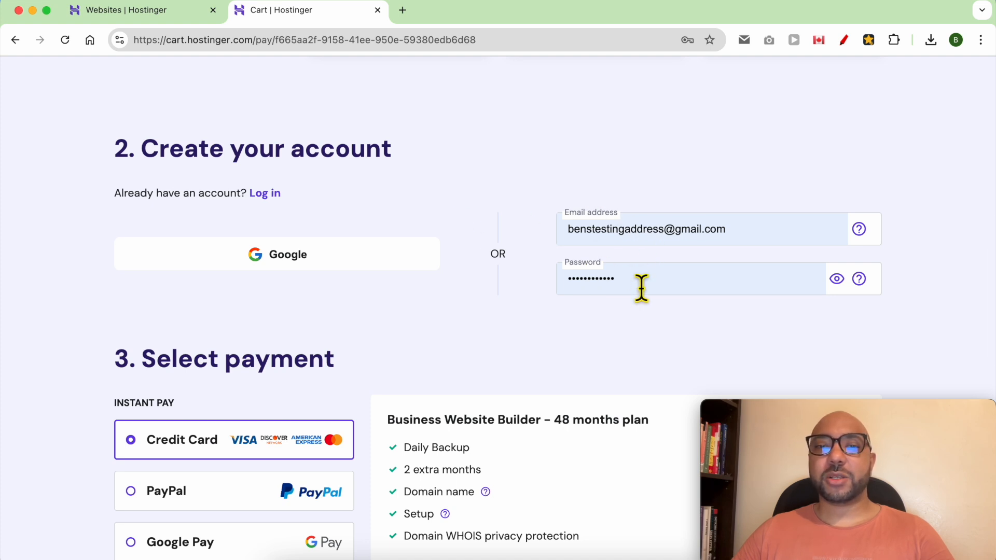
scroll(498, 266, "down", 8)
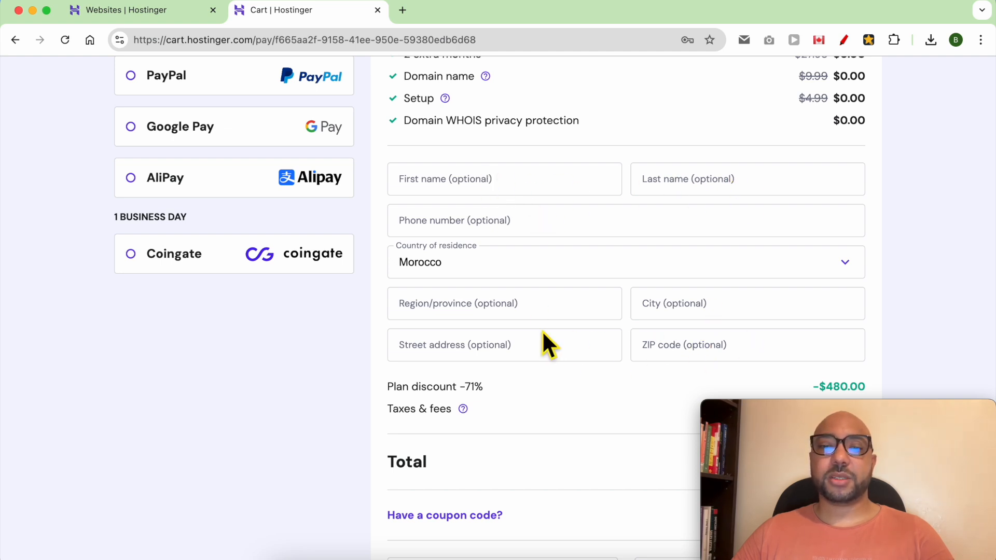
scroll(480, 367, "down", 2)
double_click(407, 382)
scroll(793, 334, "down", 3)
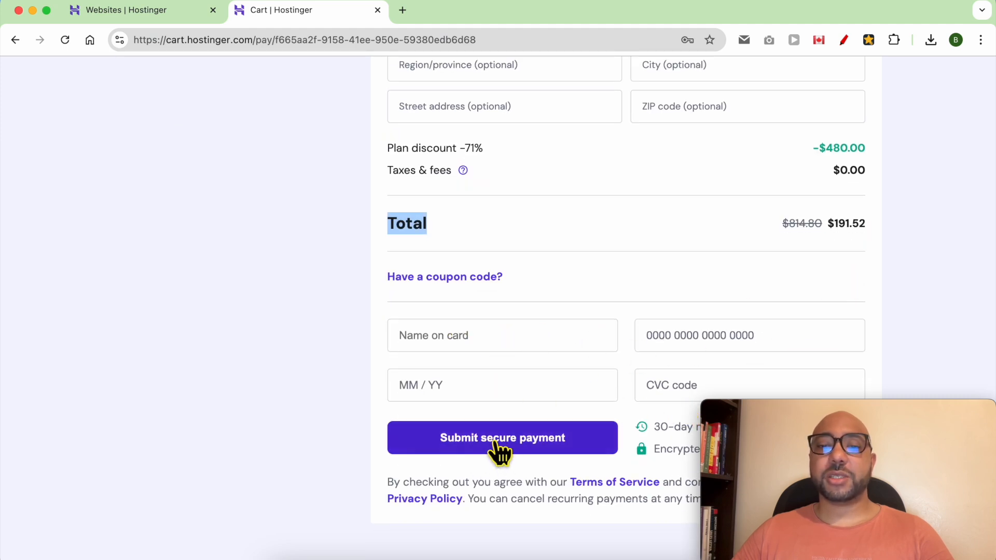
scroll(471, 378, "up", 7)
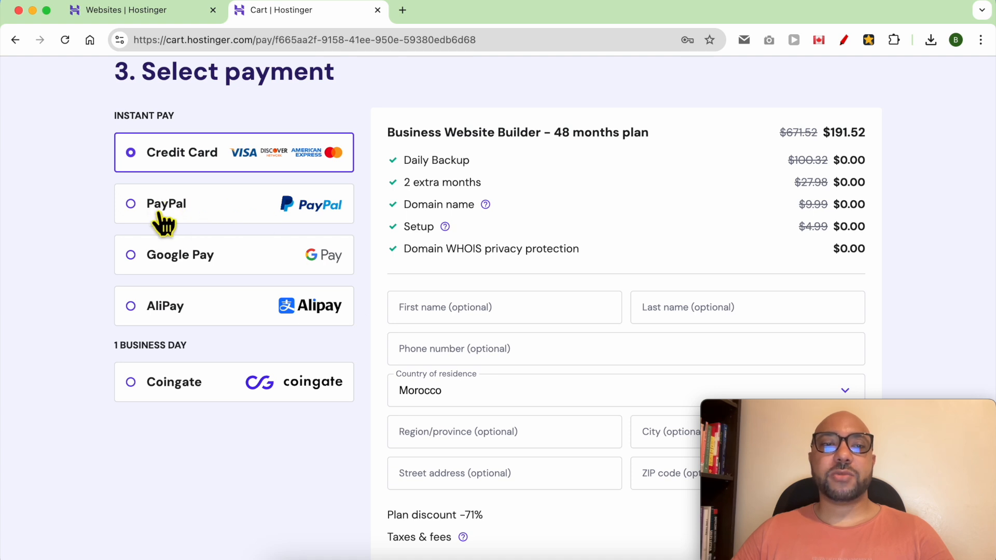
scroll(392, 243, "down", 3)
scroll(395, 251, "down", 4)
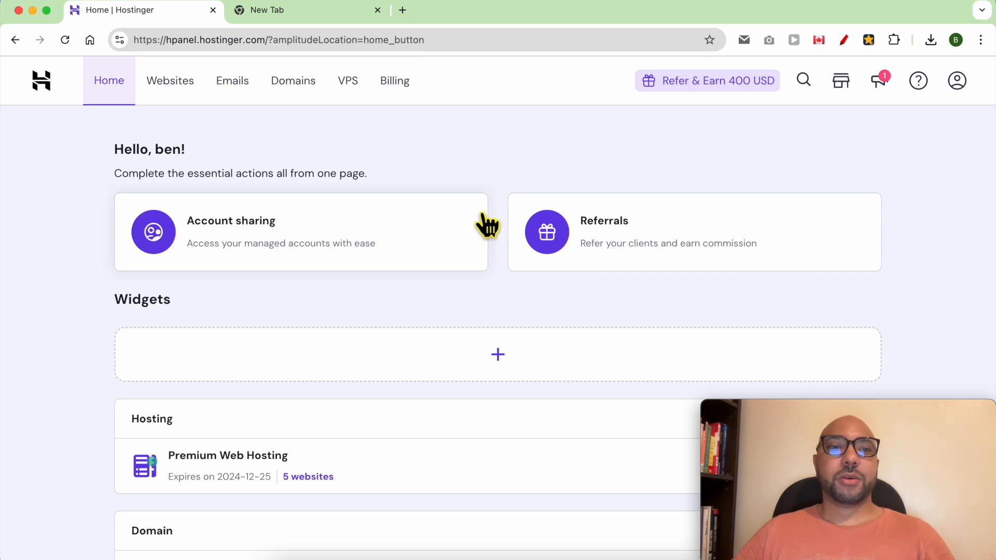
Add a new website with Hostinger Website Builder and switch to the pre-made templates gallery.
left_click(162, 89)
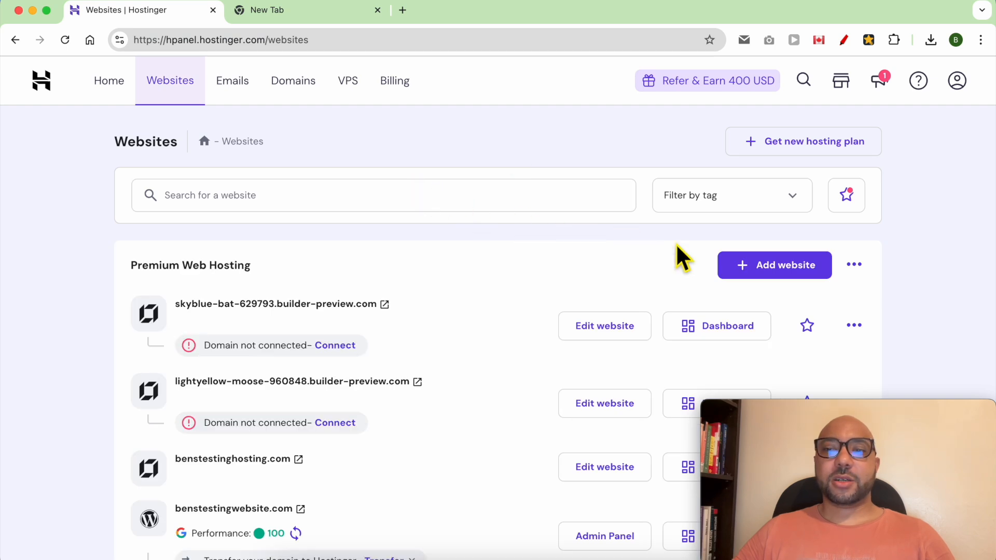
left_click(796, 282)
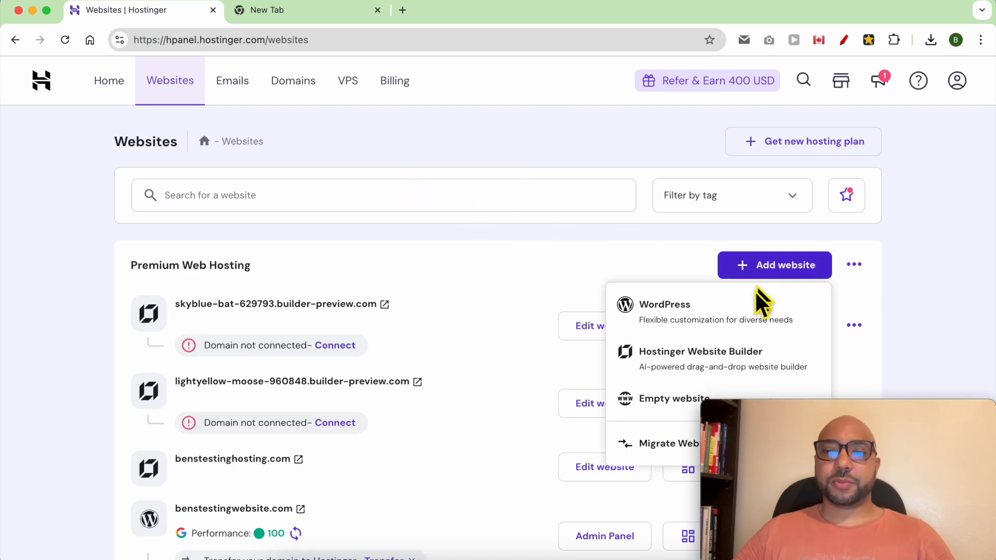
left_click(748, 359)
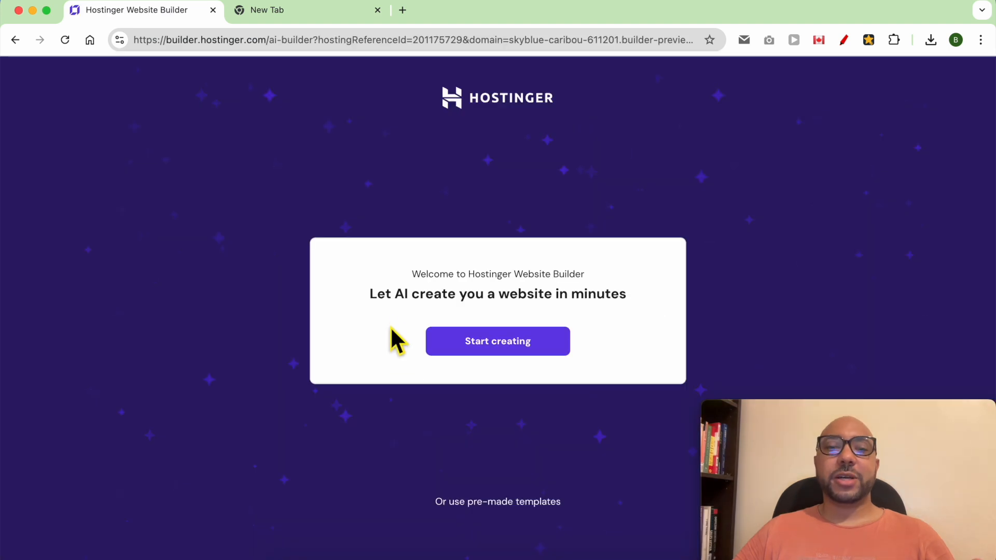
double_click(410, 303)
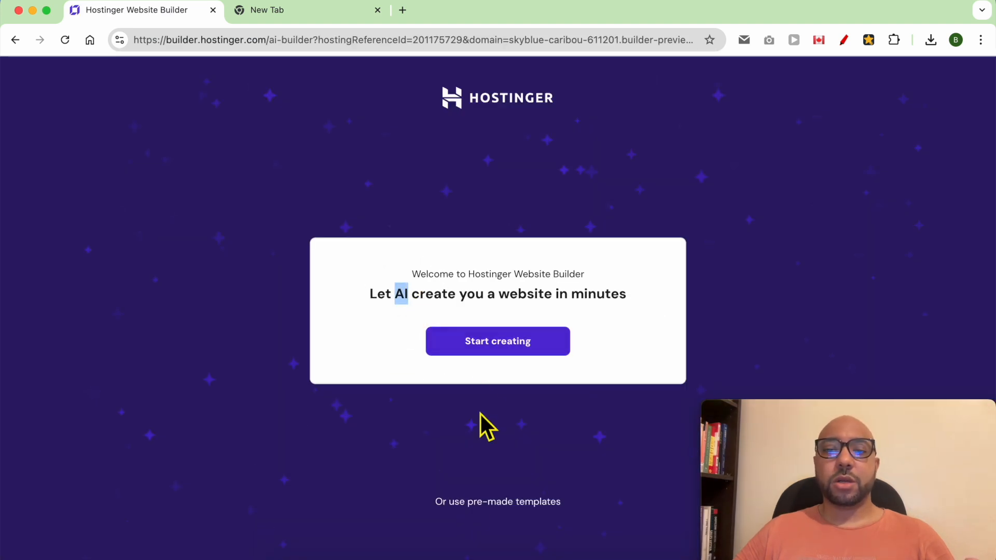
left_click(517, 499)
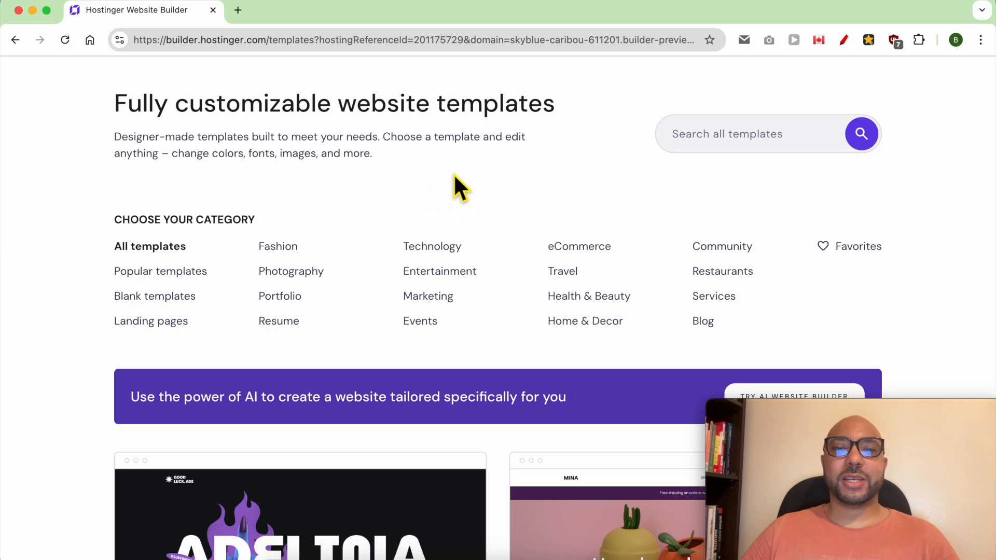
Preview the Mina template and scroll through its pages.
scroll(515, 210, "down", 6)
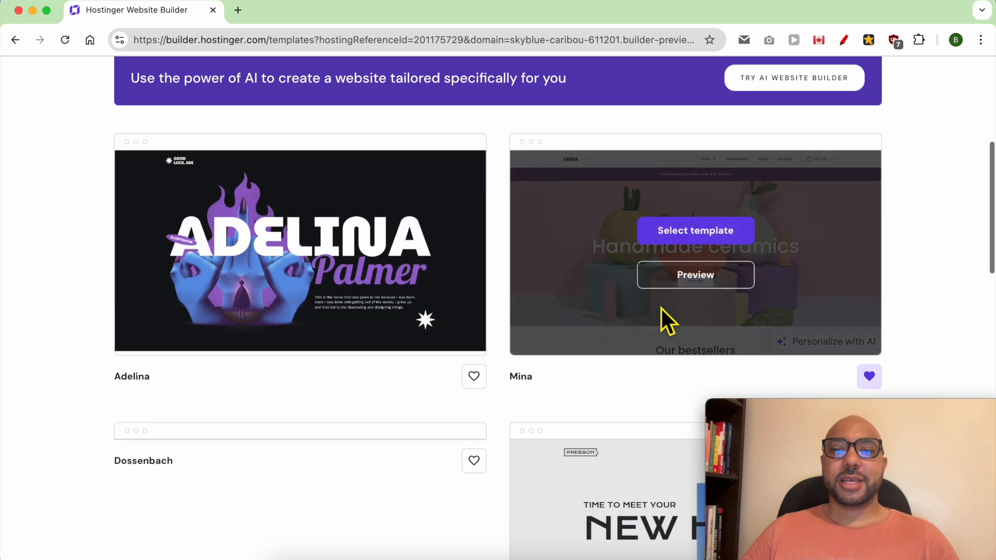
left_click(714, 282)
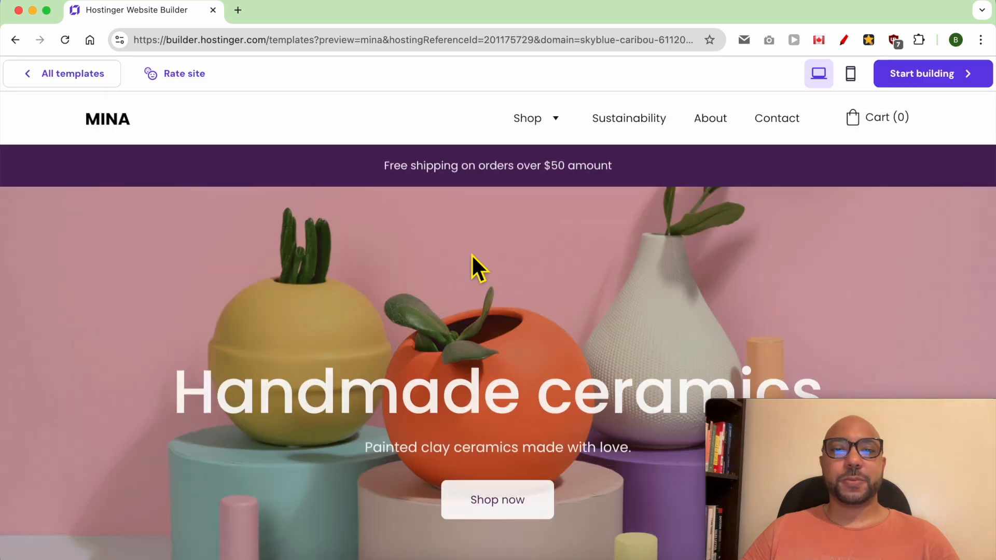
scroll(487, 271, "down", 4)
scroll(490, 265, "down", 9)
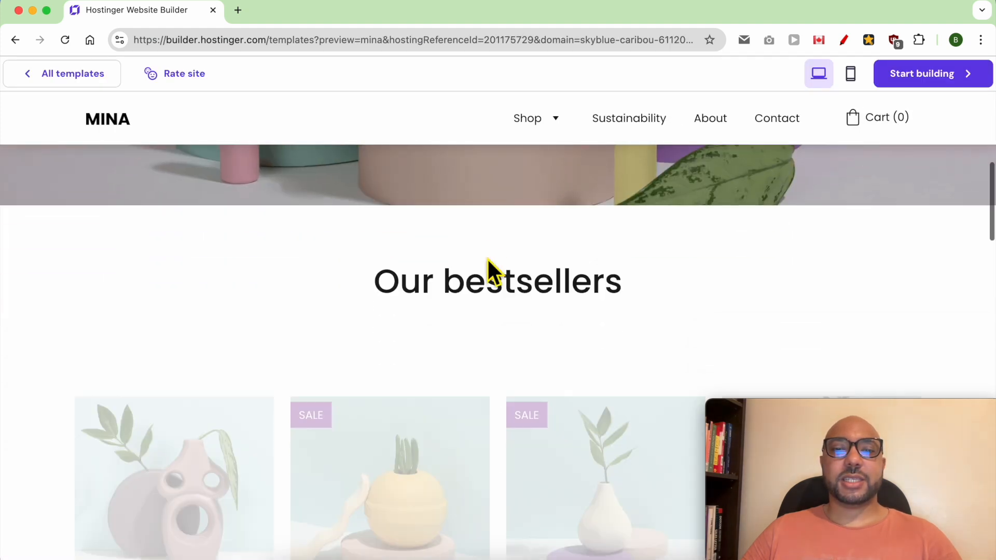
scroll(495, 283, "down", 20)
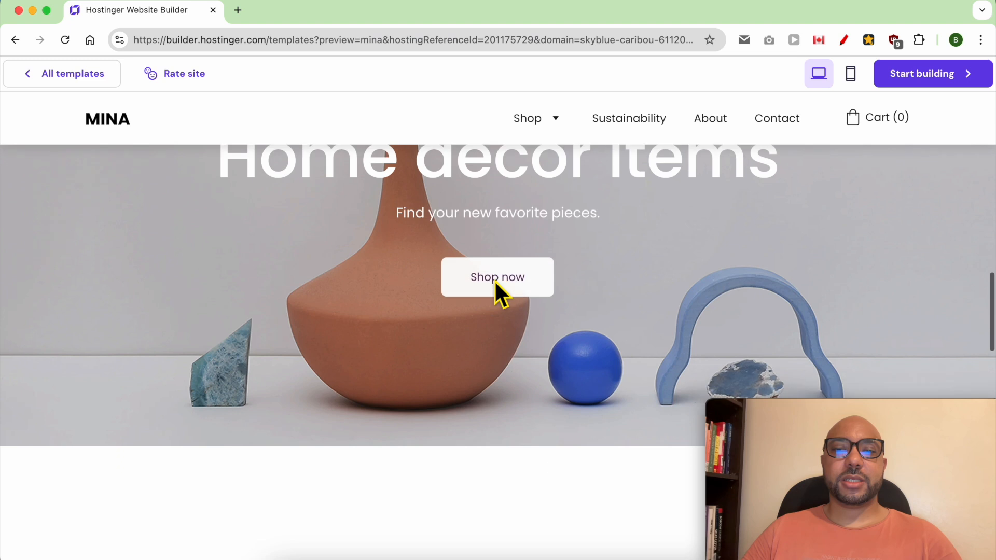
scroll(491, 277, "down", 10)
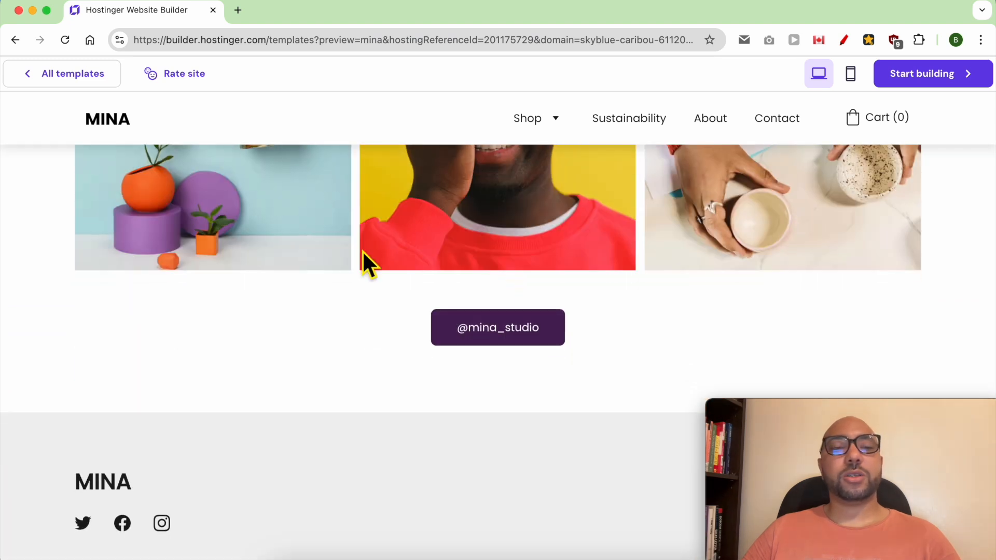
Browse the full templates gallery, then go back to the AI builder welcome page.
left_click(80, 85)
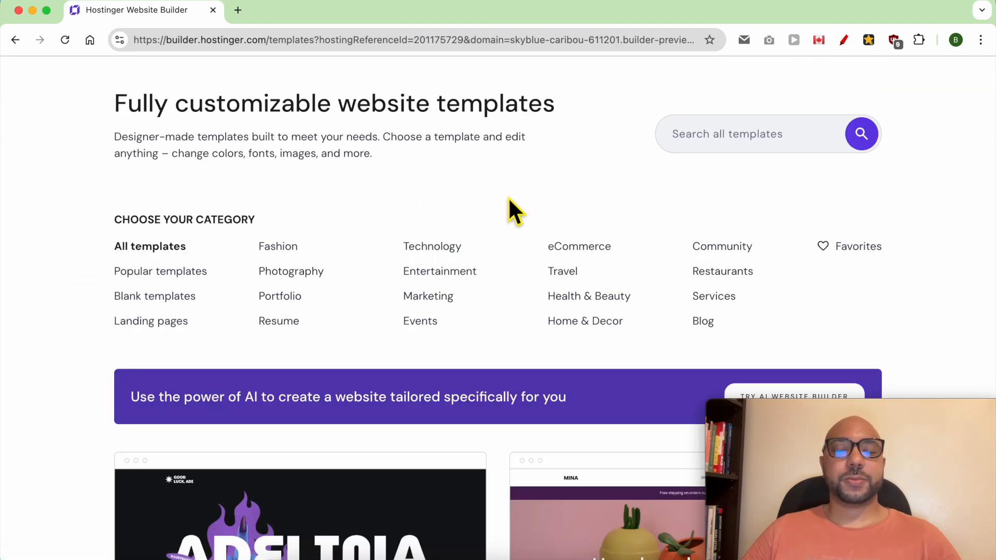
scroll(509, 199, "down", 15)
scroll(511, 207, "down", 10)
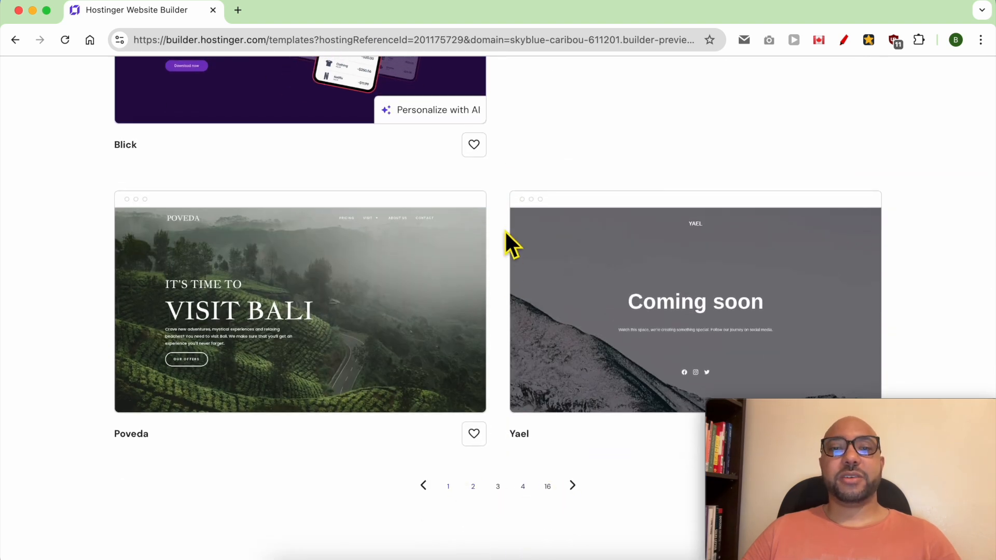
scroll(506, 231, "up", 20)
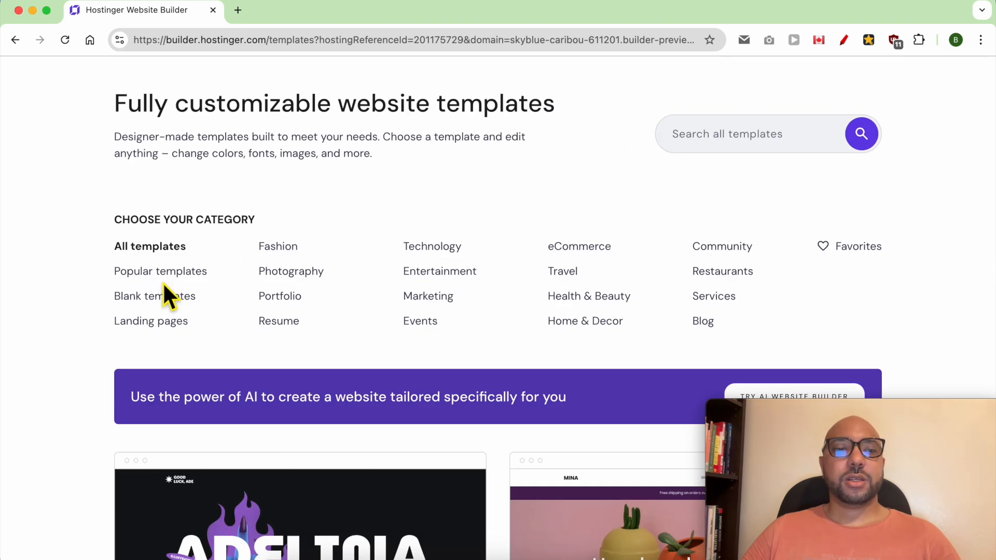
left_click(15, 40)
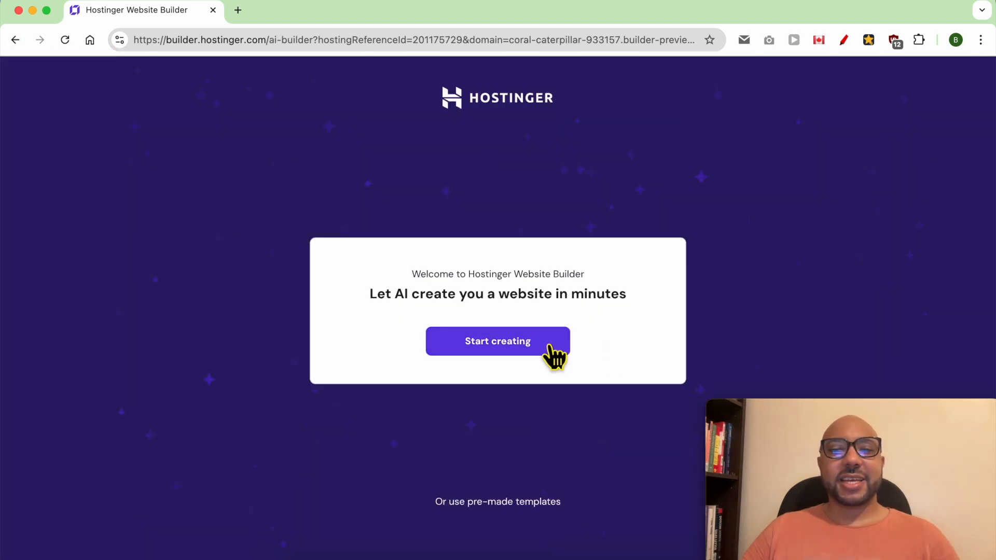
Start the AI site form, choose Restaurant as the website type and enter the brand name.
left_click(522, 345)
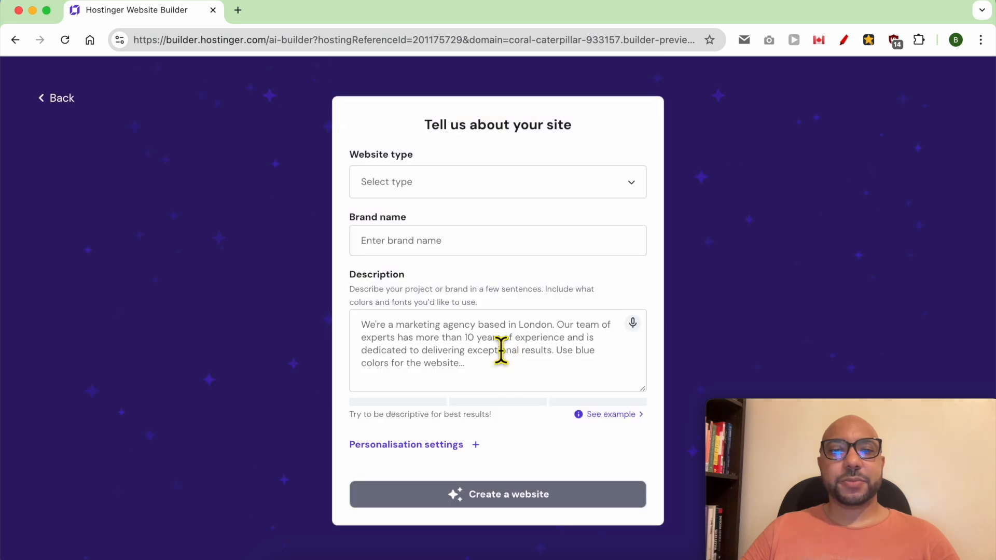
left_click(473, 182)
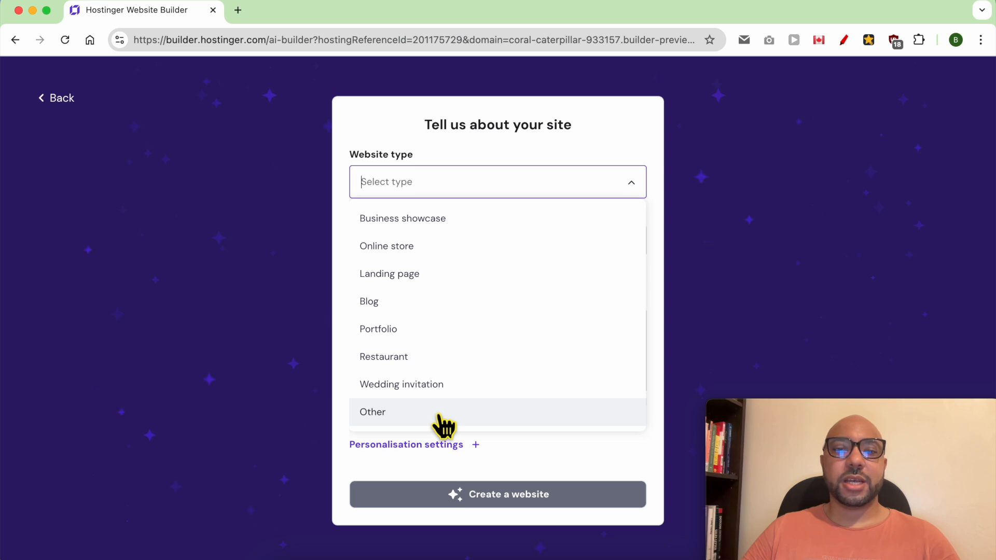
left_click(429, 364)
left_click(440, 254)
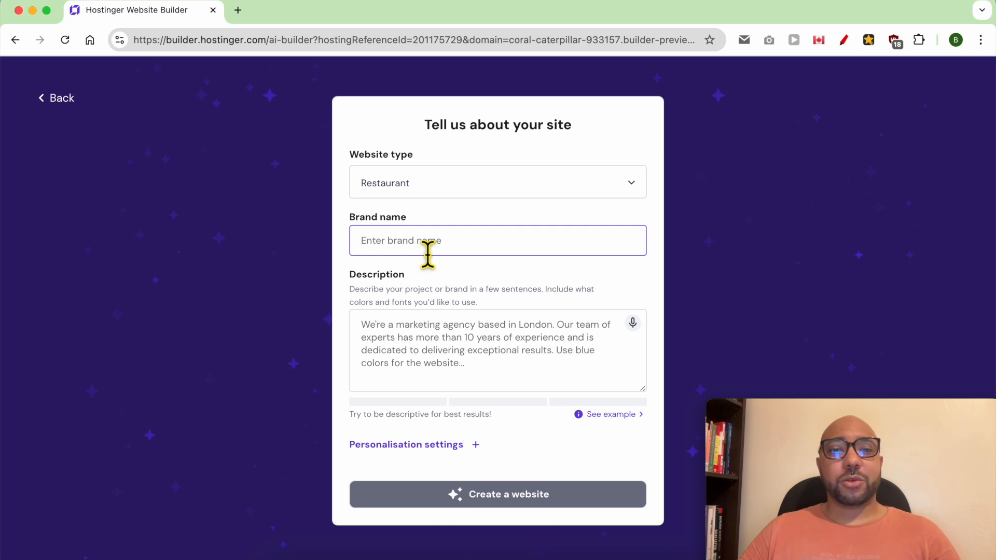
type("Ben's Restaurant")
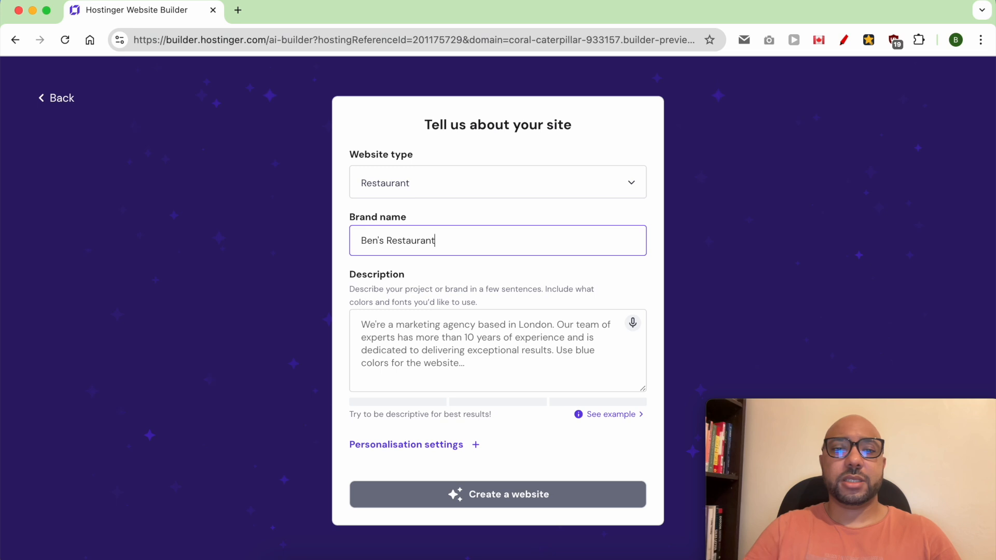
Paste a 258-character upscale London restaurant description into the Description box.
left_click(409, 348)
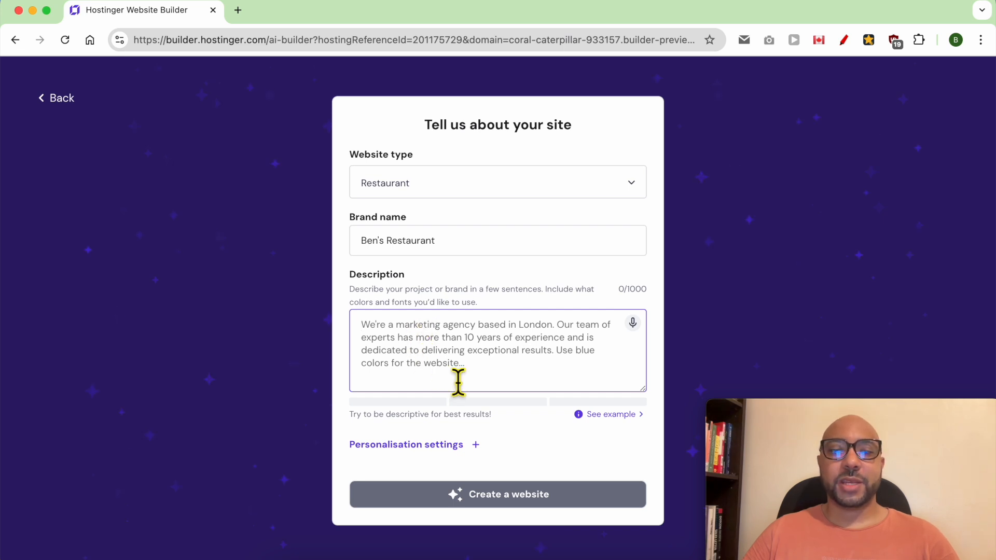
left_click(610, 414)
triple_click(444, 447)
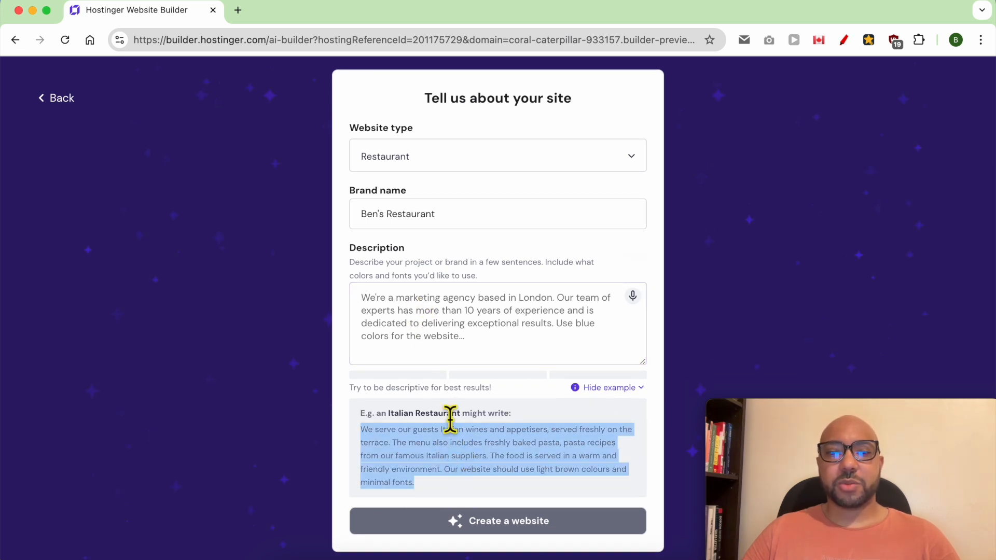
left_click(429, 335)
type("Create me a website for my restaurant in London. The website should have a modern and elegant design that reflects the upscale nature of our establishment. Our restaurant's name is 'London Gourmet Bistro'. We are located at 1234 Culinary Street, London, UK.")
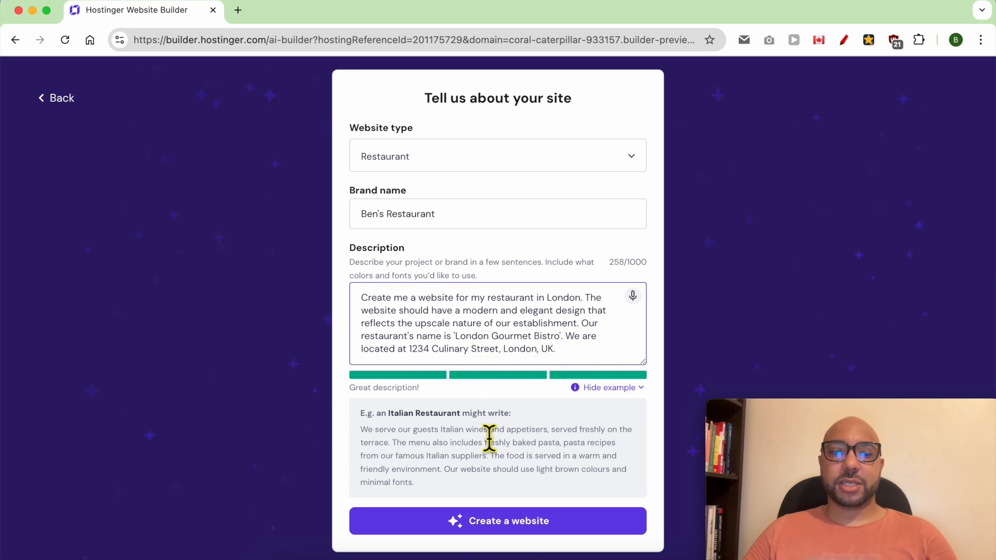
triple_click(407, 398)
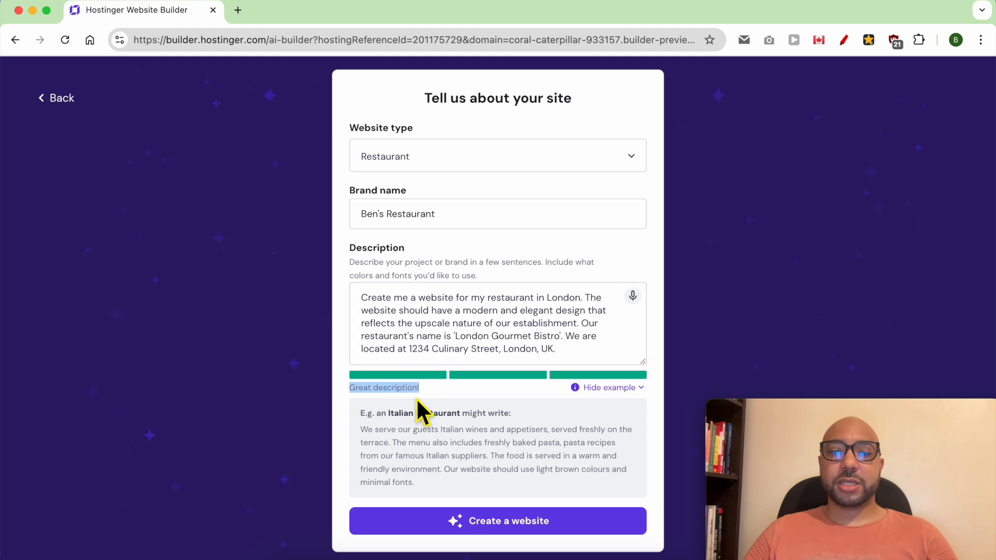
scroll(524, 419, "down", 2)
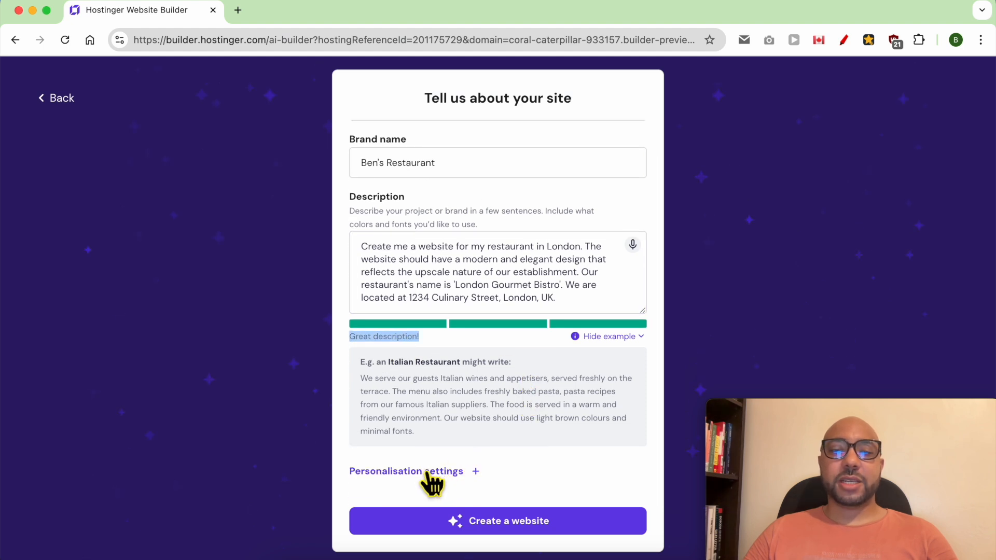
Choose My color palette and pick the lavender, dark and purple preset.
scroll(518, 444, "down", 2)
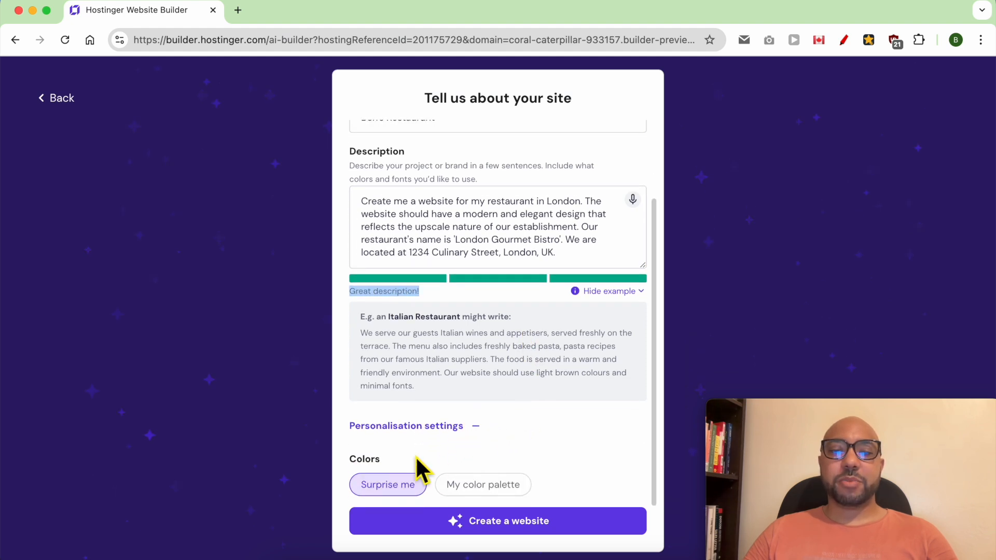
left_click(473, 488)
scroll(533, 459, "down", 2)
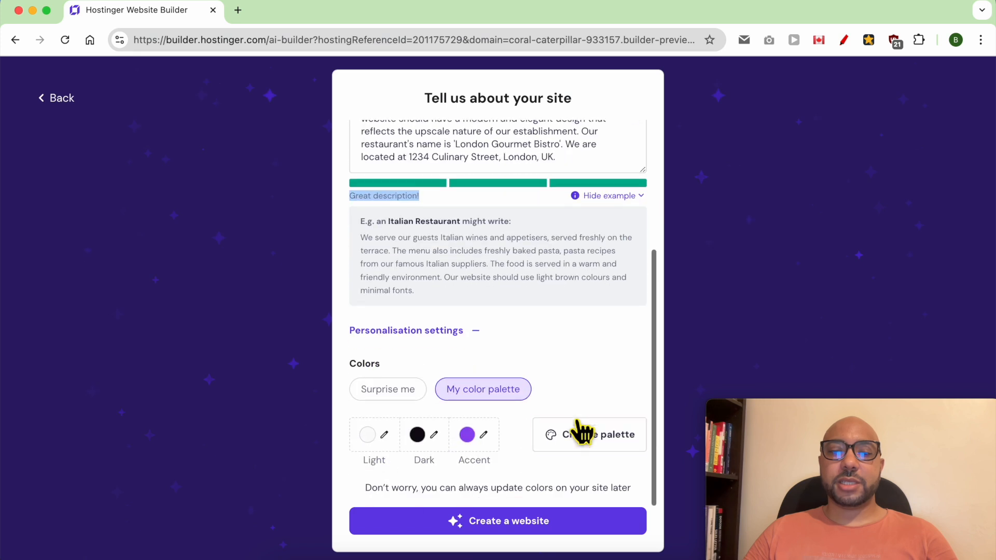
left_click(599, 450)
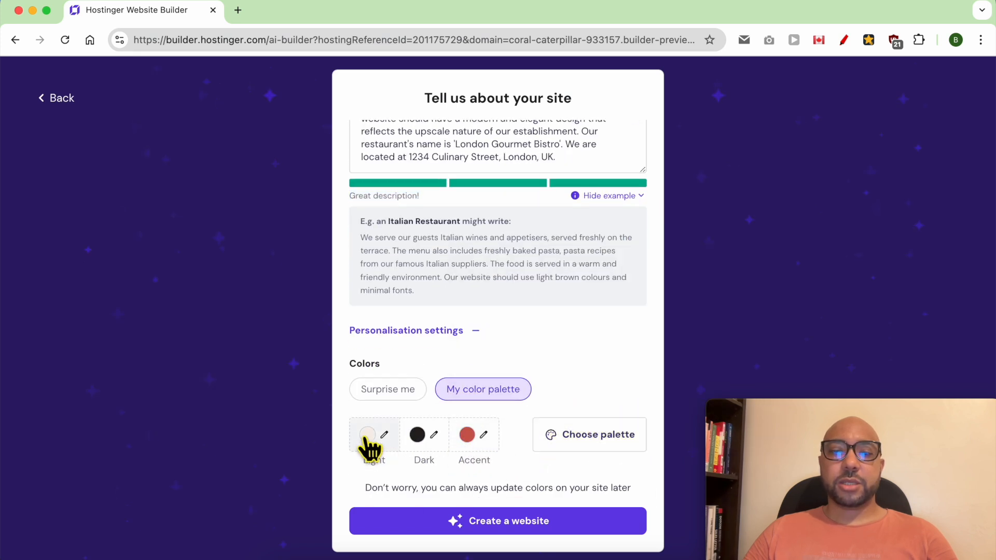
left_click(582, 438)
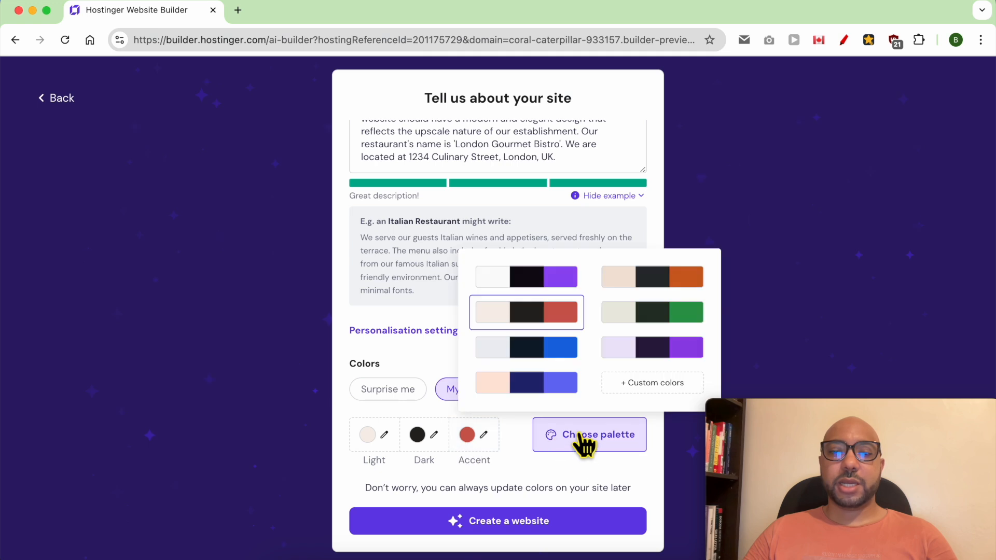
left_click(560, 356)
left_click(571, 438)
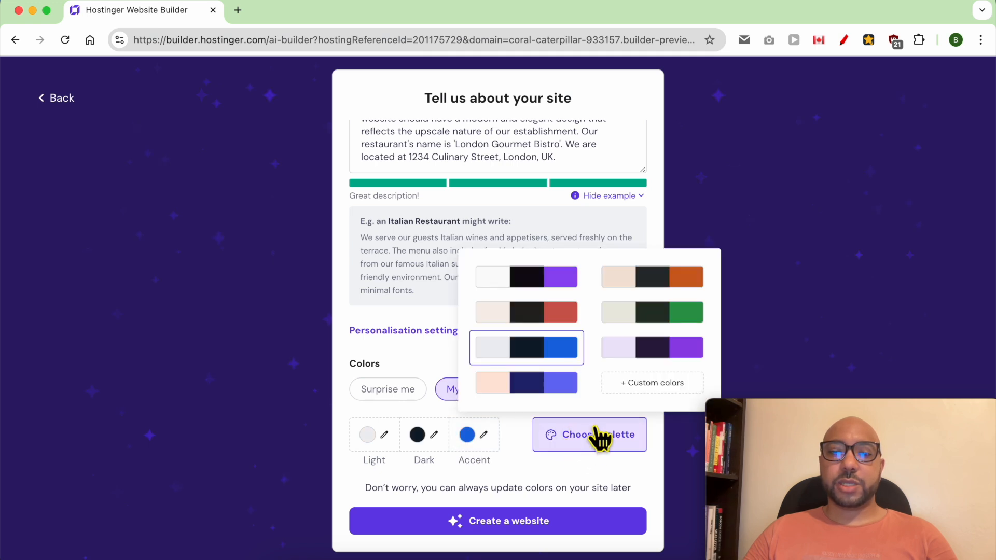
left_click(663, 352)
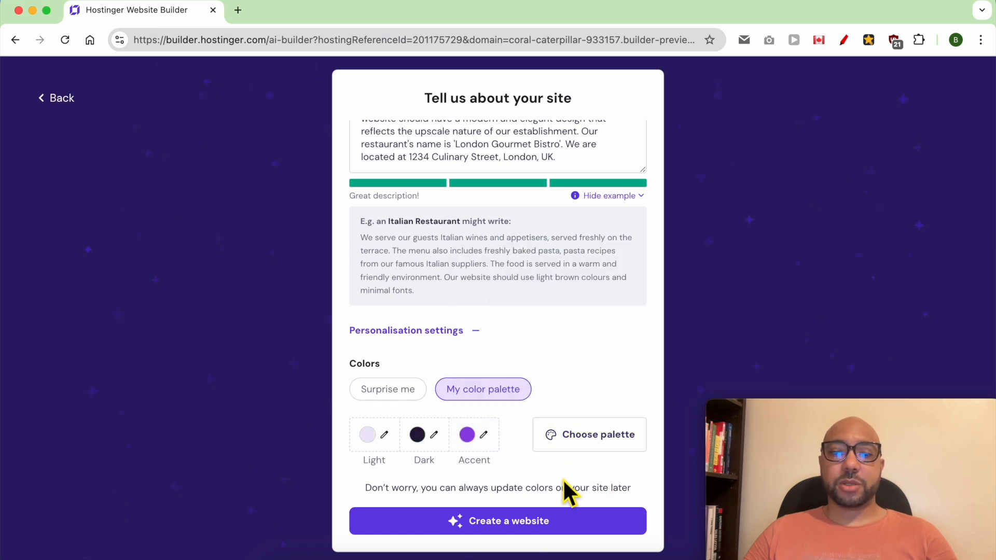
left_click(533, 524)
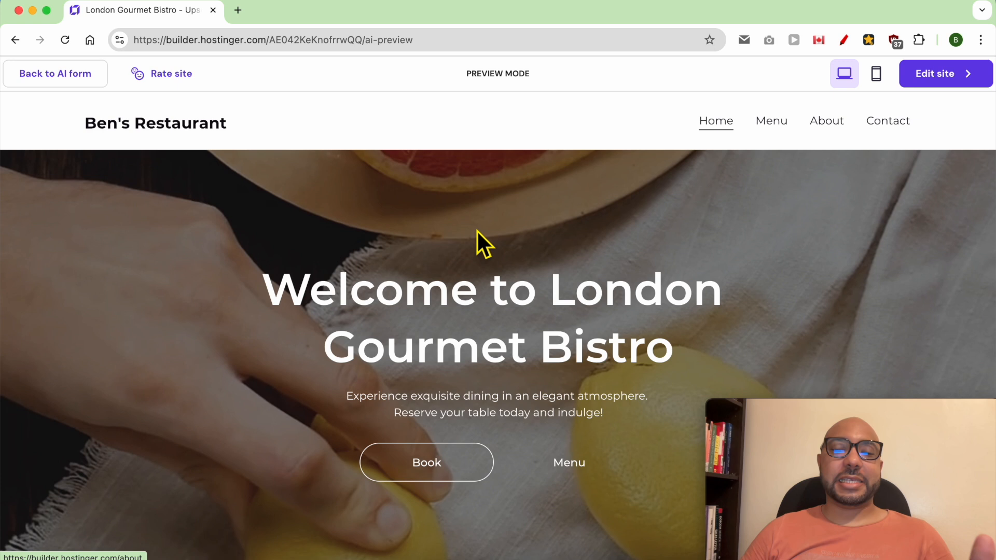
scroll(477, 231, "down", 5)
scroll(484, 237, "up", 5)
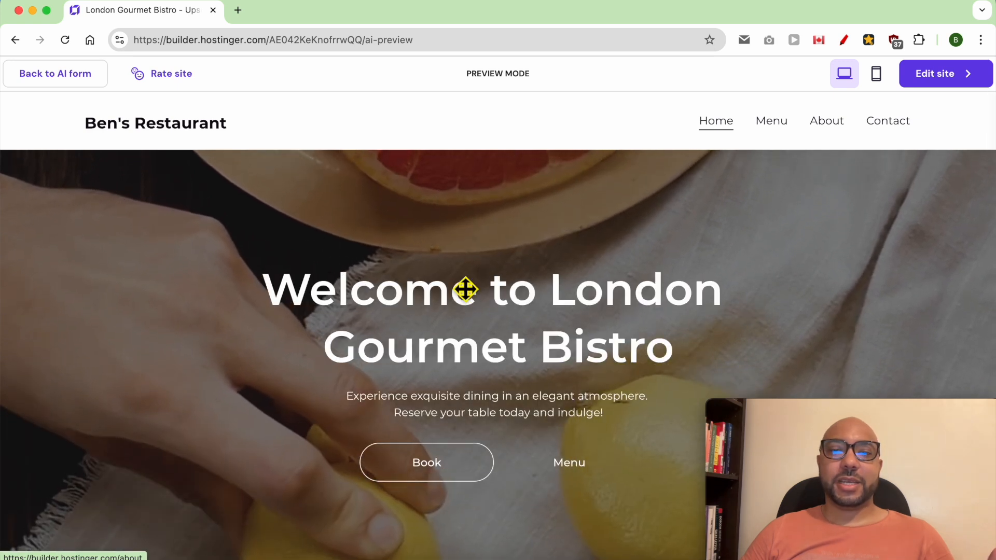
scroll(481, 247, "down", 10)
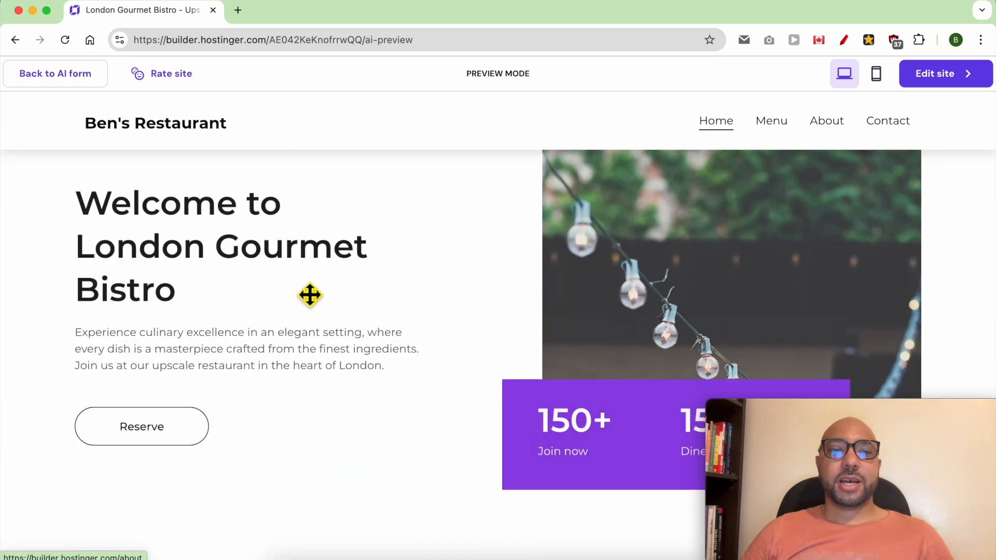
scroll(499, 359, "down", 5)
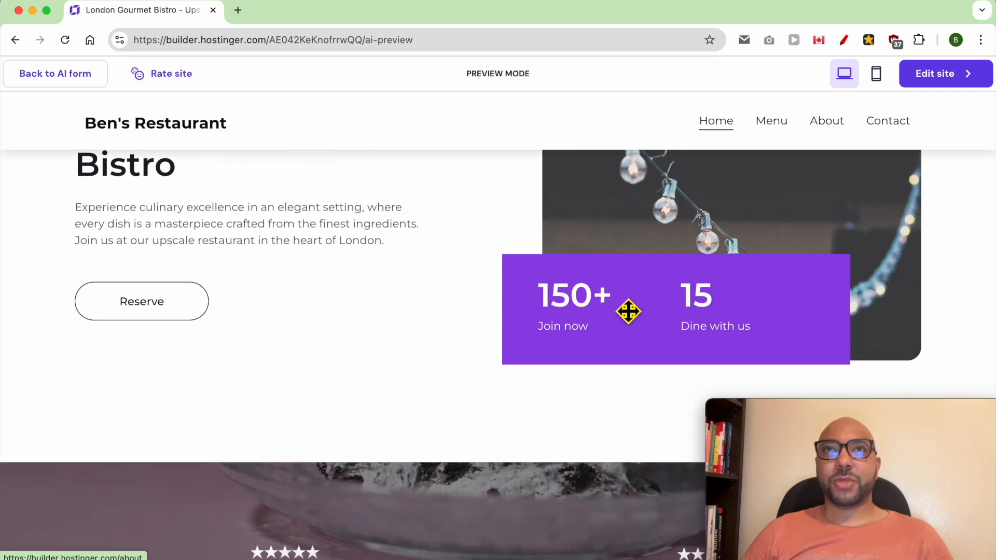
scroll(327, 362, "down", 5)
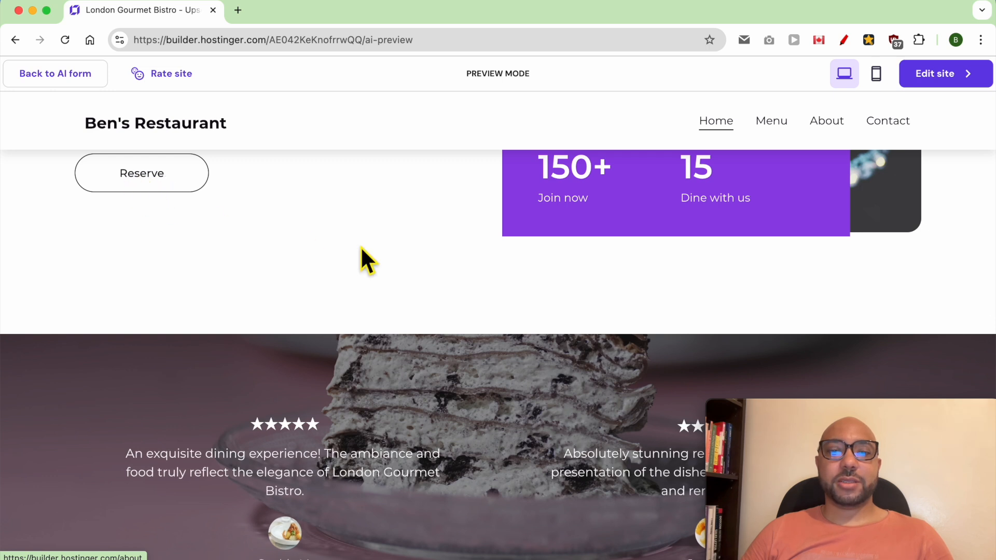
scroll(312, 244, "down", 7)
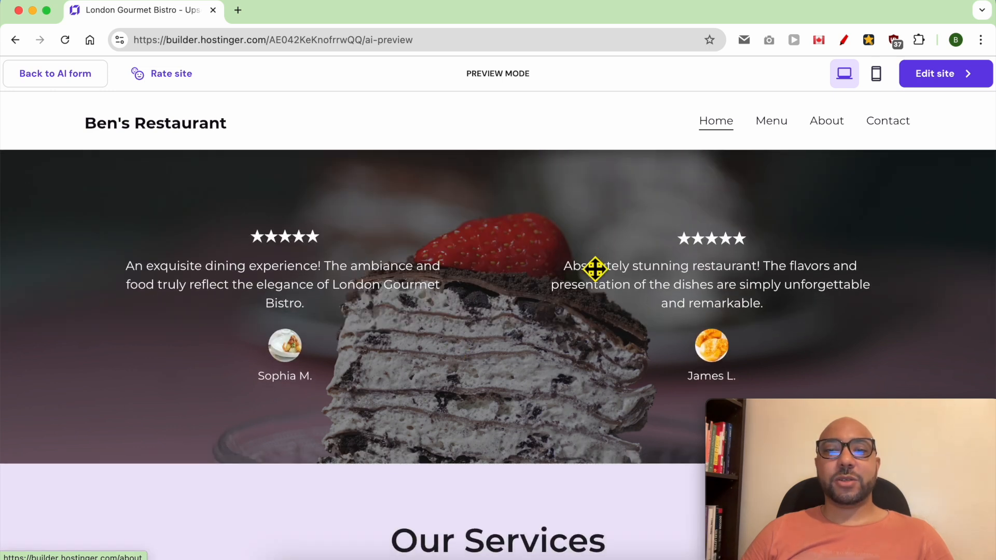
scroll(533, 323, "down", 14)
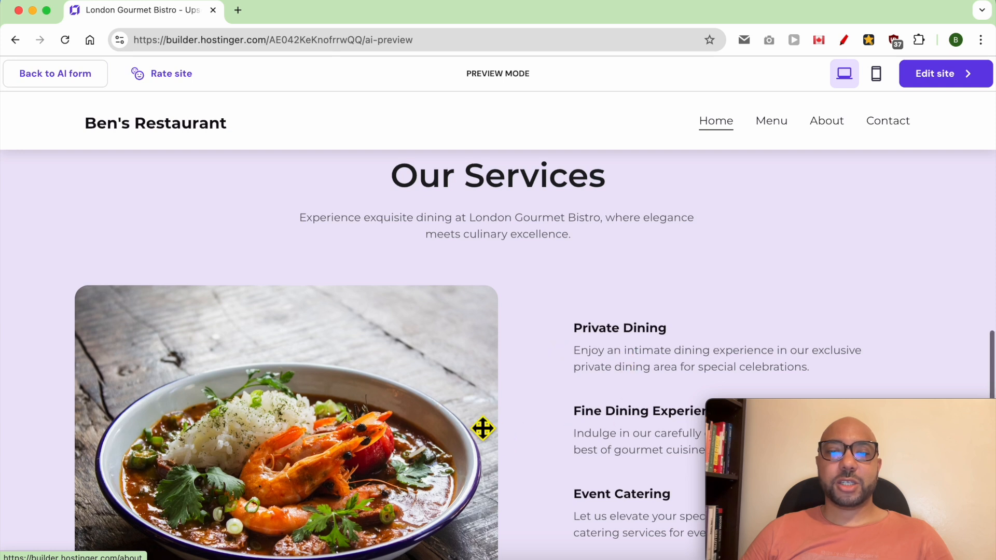
scroll(525, 392, "down", 16)
scroll(527, 391, "down", 8)
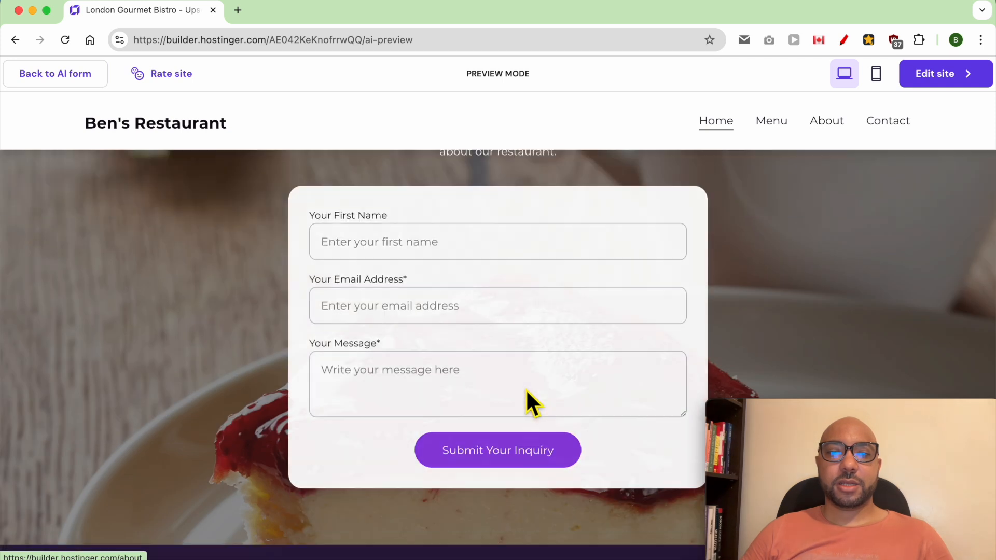
scroll(529, 403, "up", 10)
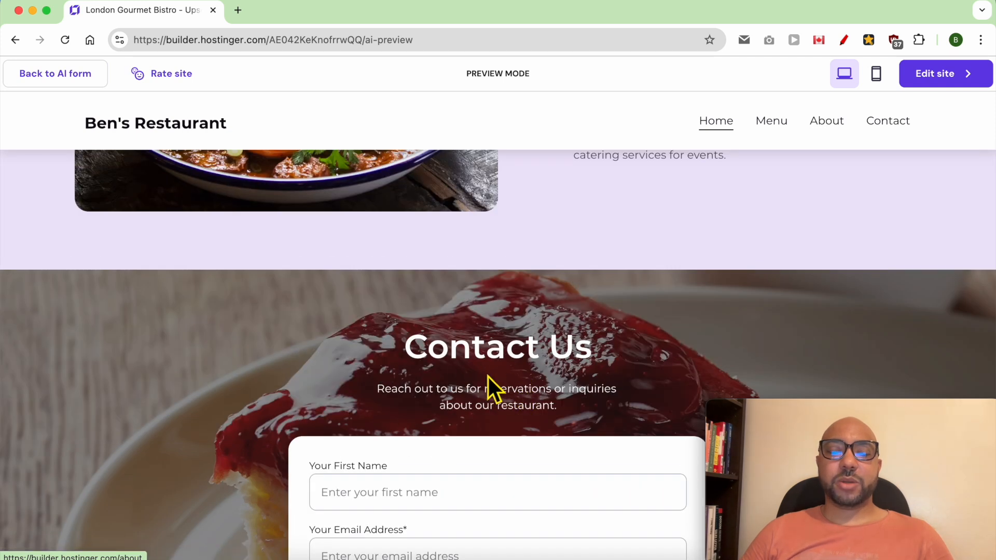
scroll(503, 373, "down", 18)
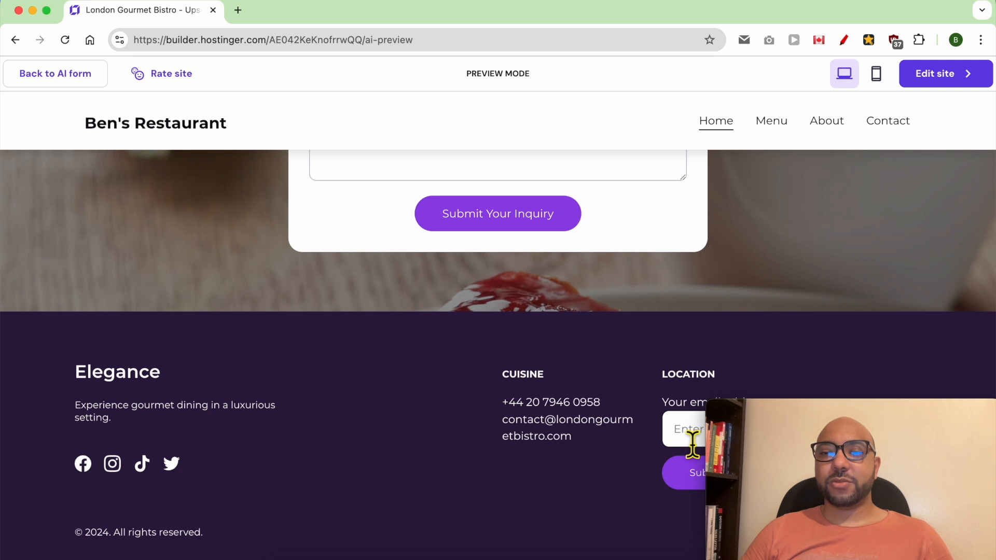
scroll(482, 444, "up", 20)
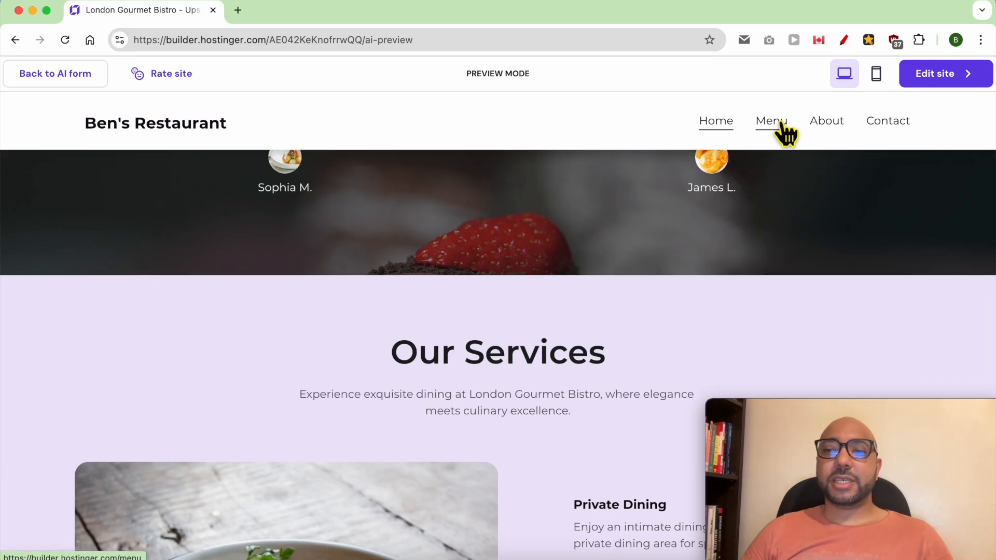
Open the generated Menu page in preview and scroll through it.
left_click(771, 121)
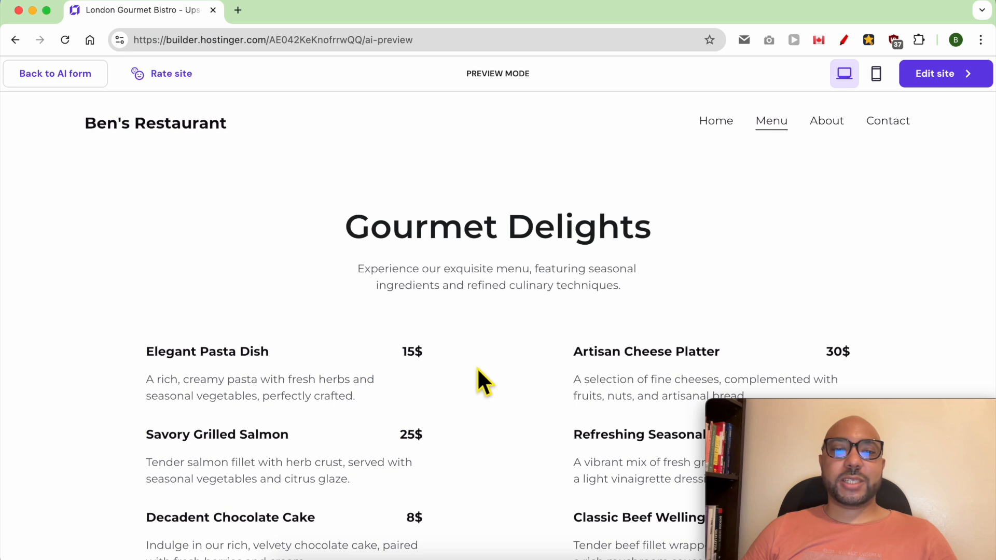
scroll(479, 370, "down", 9)
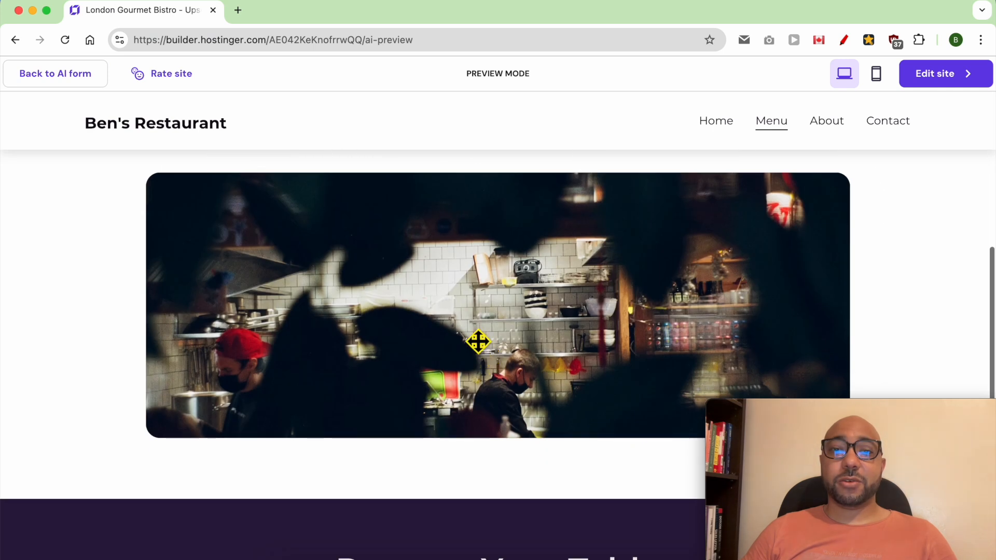
scroll(478, 341, "down", 3)
scroll(489, 374, "down", 3)
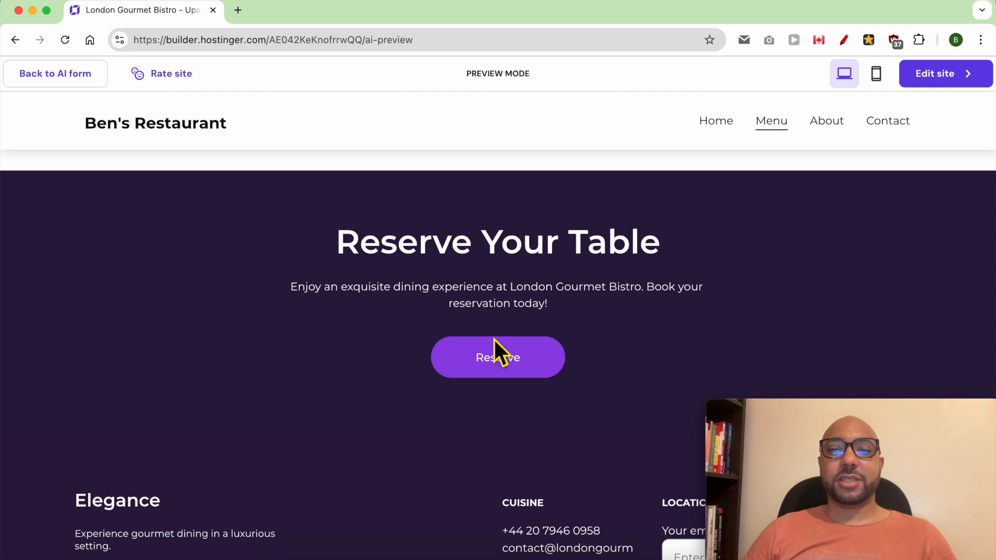
scroll(540, 360, "down", 3)
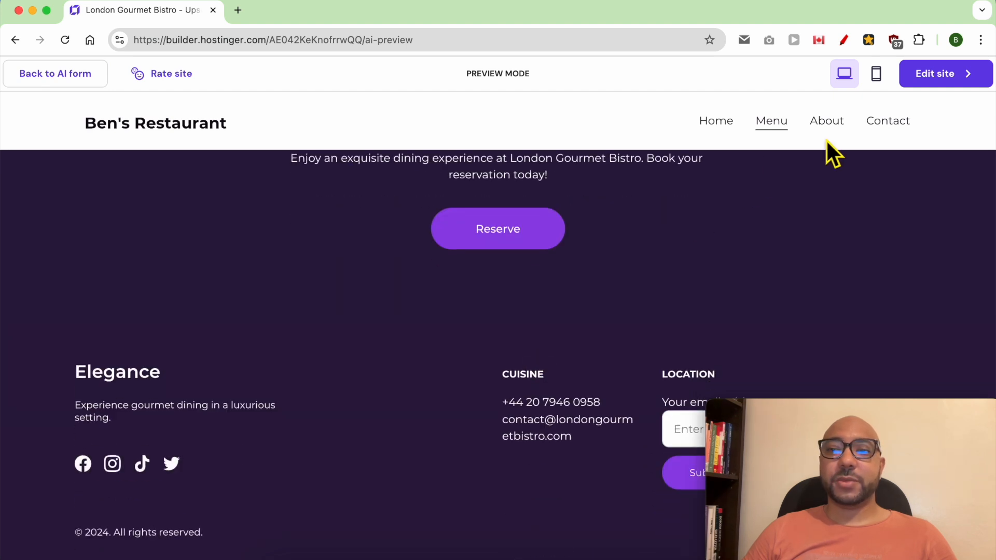
Scroll through the About page with its gallery, then open the Contact Us page.
left_click(832, 123)
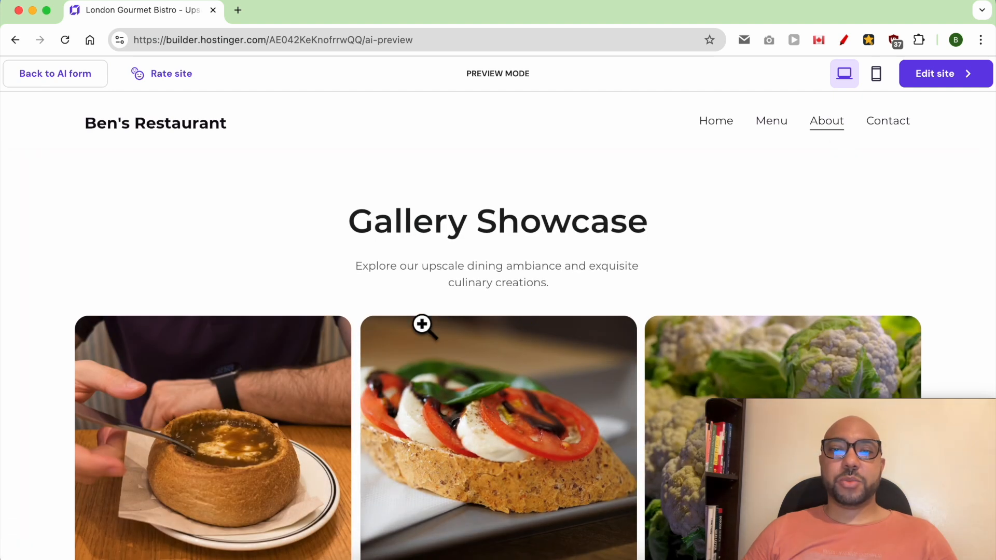
scroll(514, 307, "down", 5)
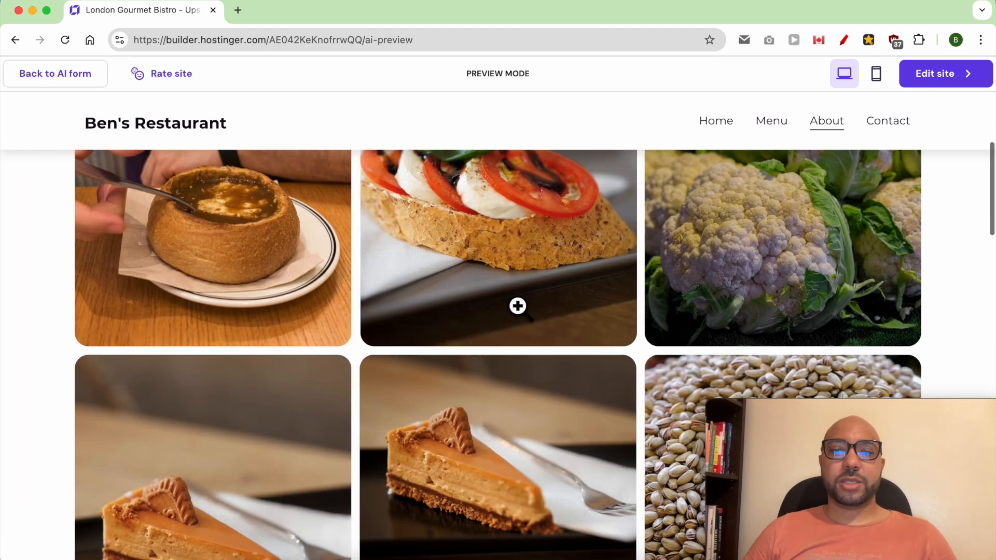
scroll(514, 307, "down", 10)
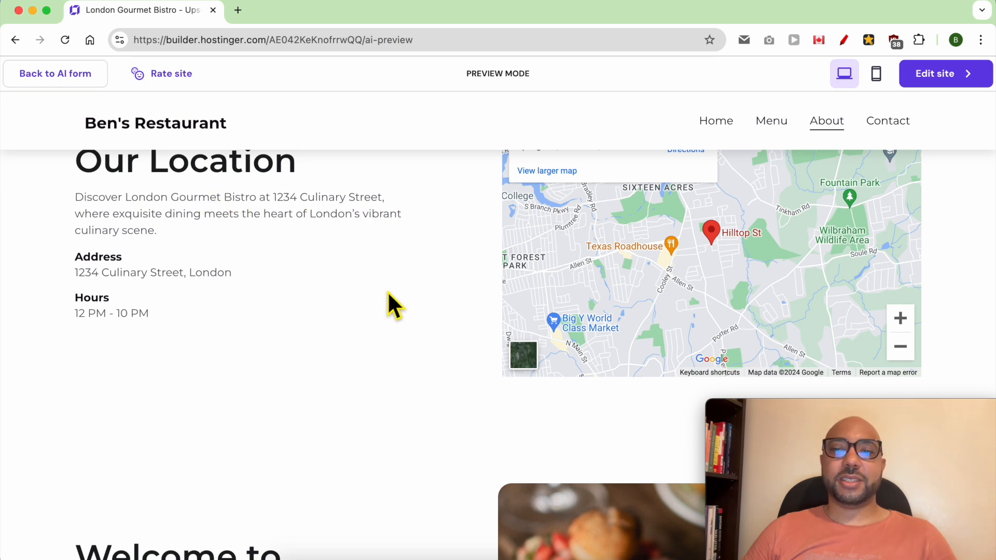
scroll(437, 324, "down", 5)
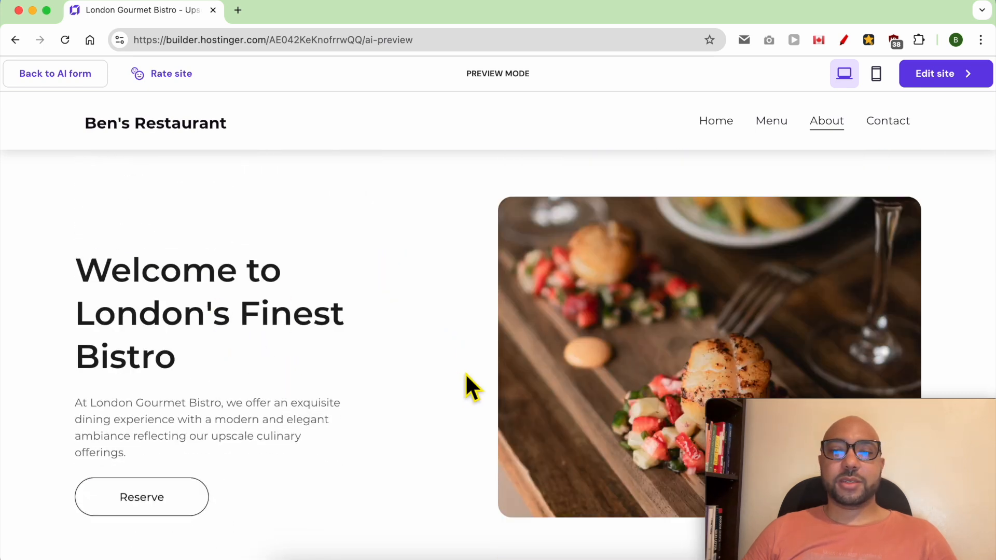
scroll(465, 372, "down", 8)
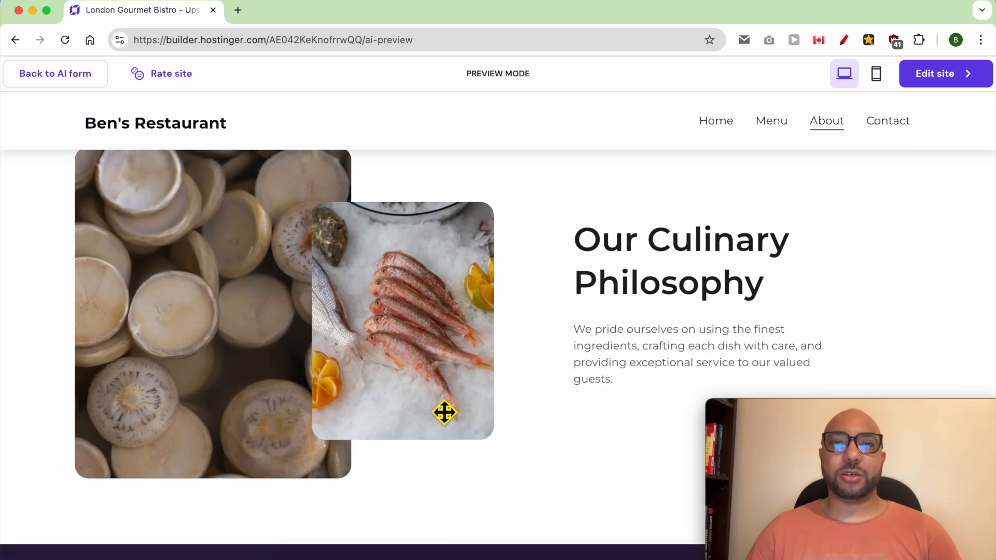
scroll(444, 413, "down", 5)
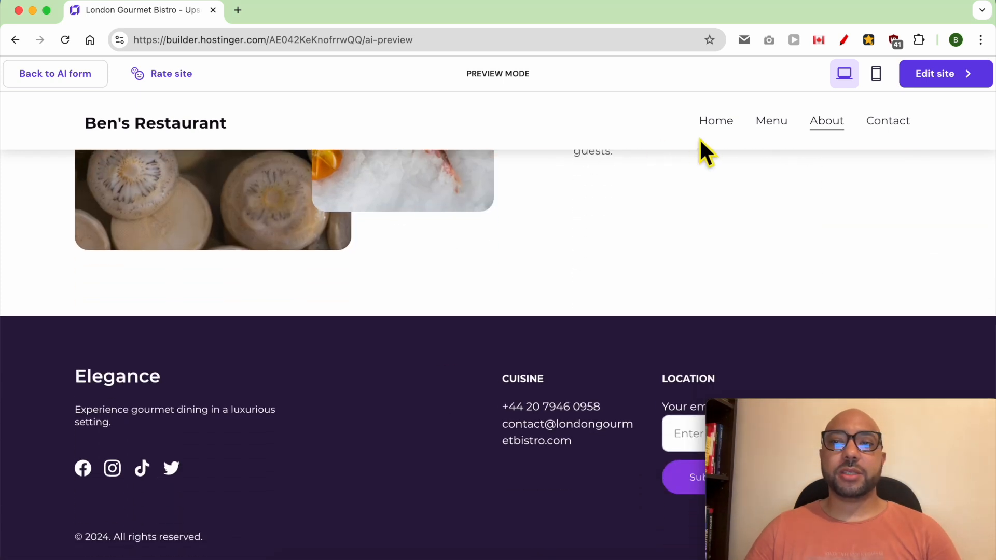
left_click(915, 124)
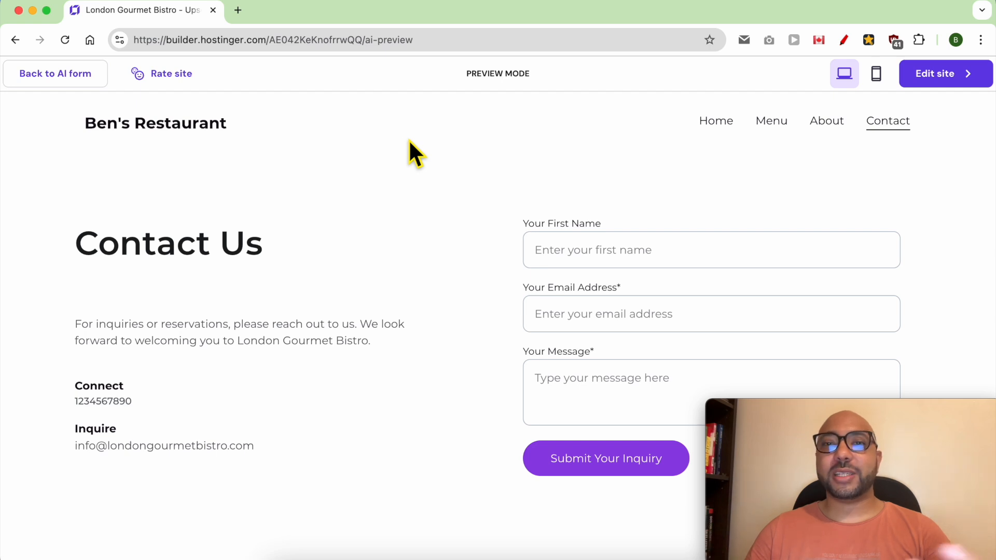
mouse_move(60, 83)
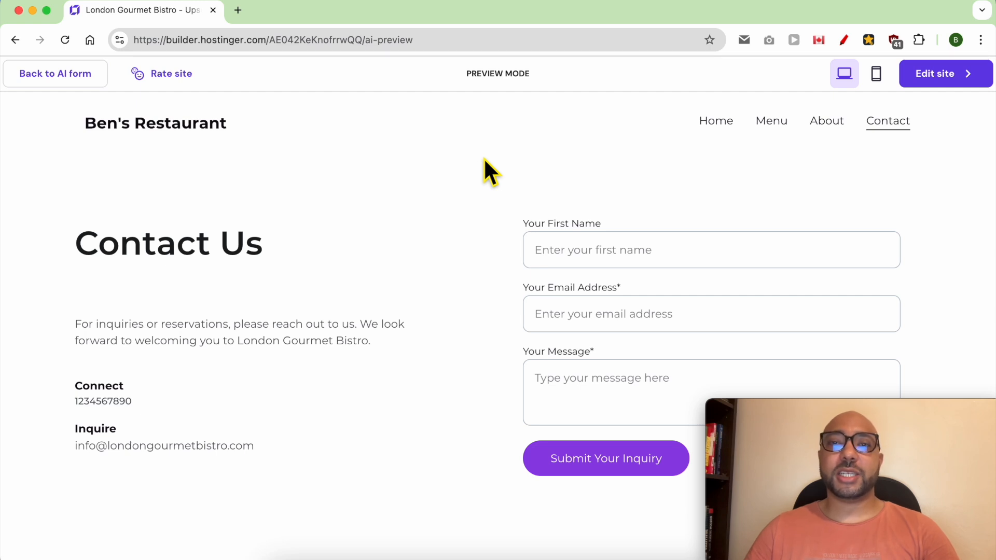
Edit the generated restaurant site, dismiss the setup checklist and add an announcement bar.
mouse_move(946, 88)
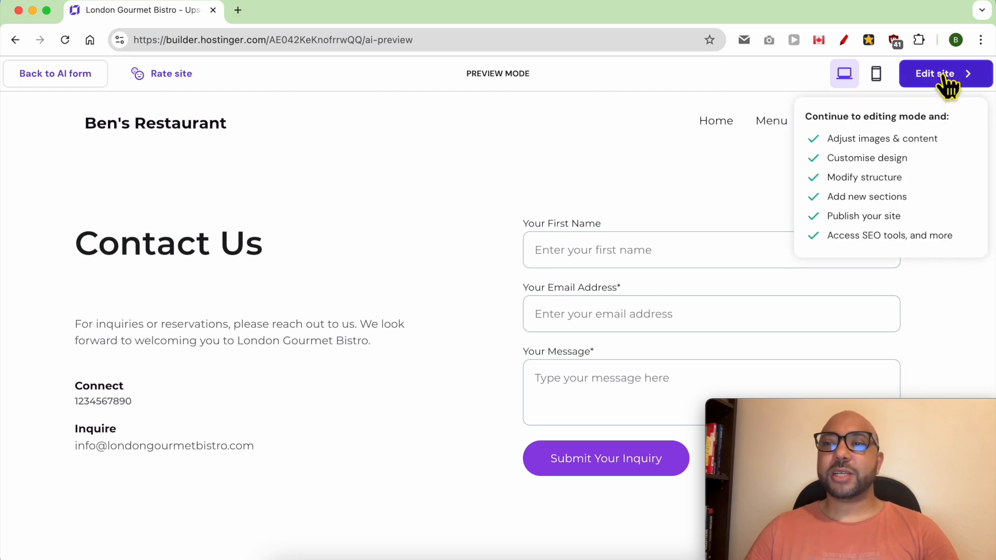
left_click(944, 75)
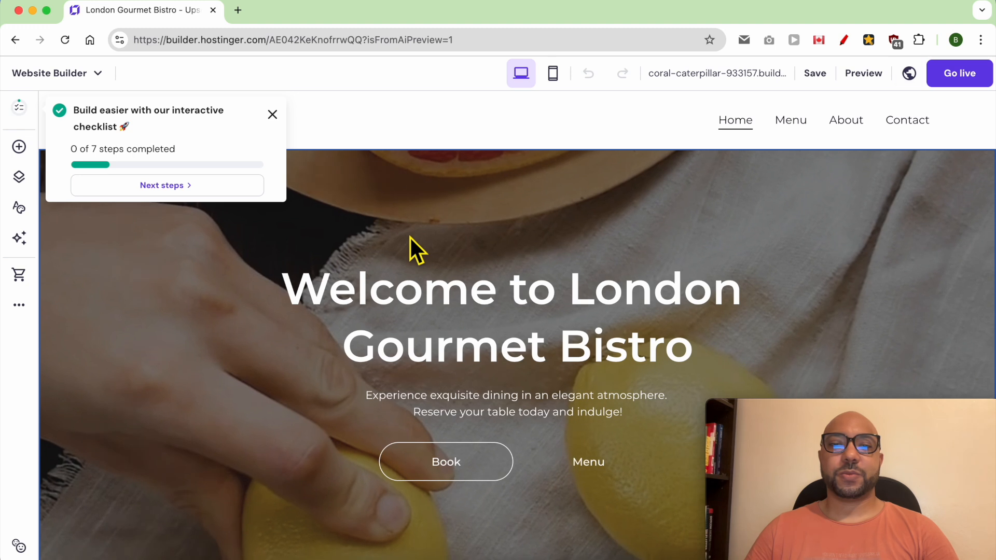
left_click(272, 114)
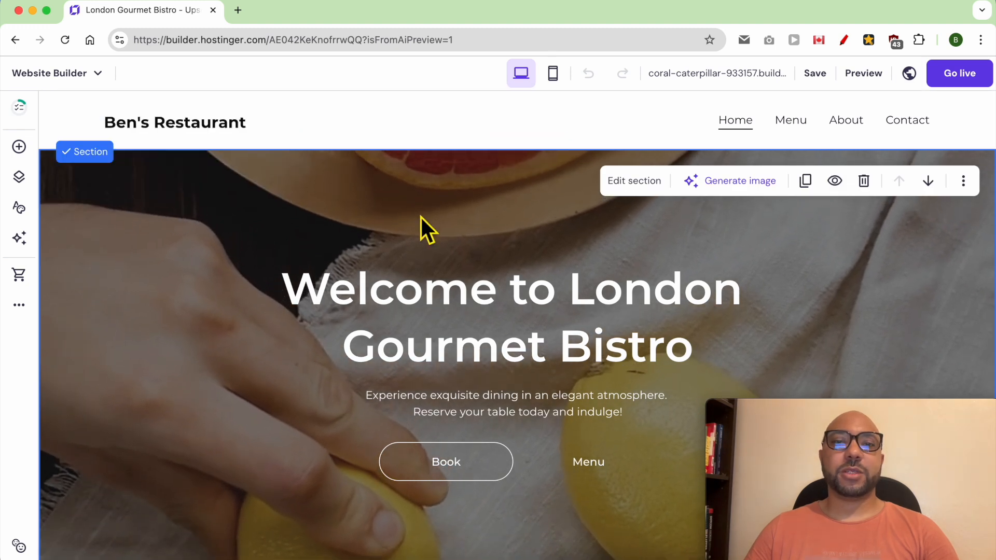
mouse_move(441, 131)
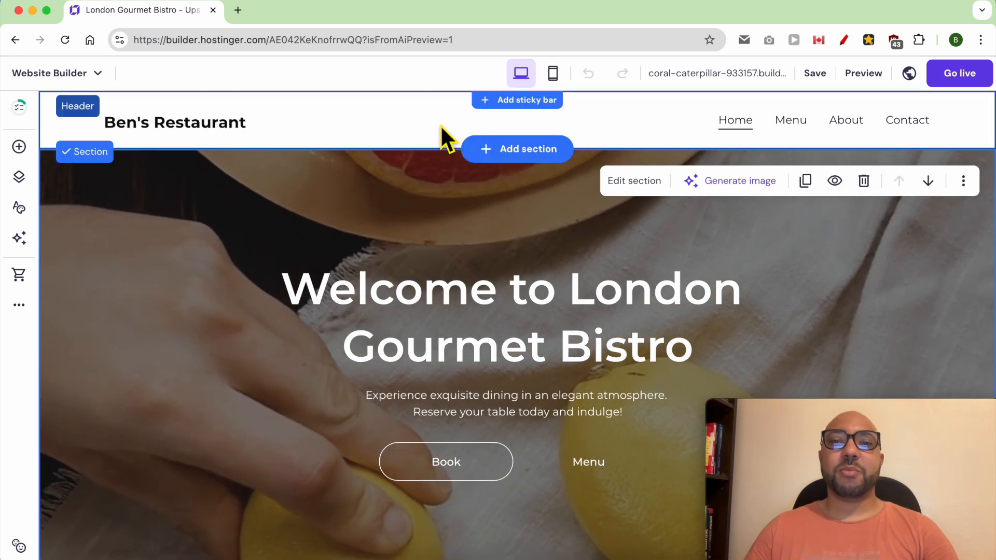
left_click(529, 100)
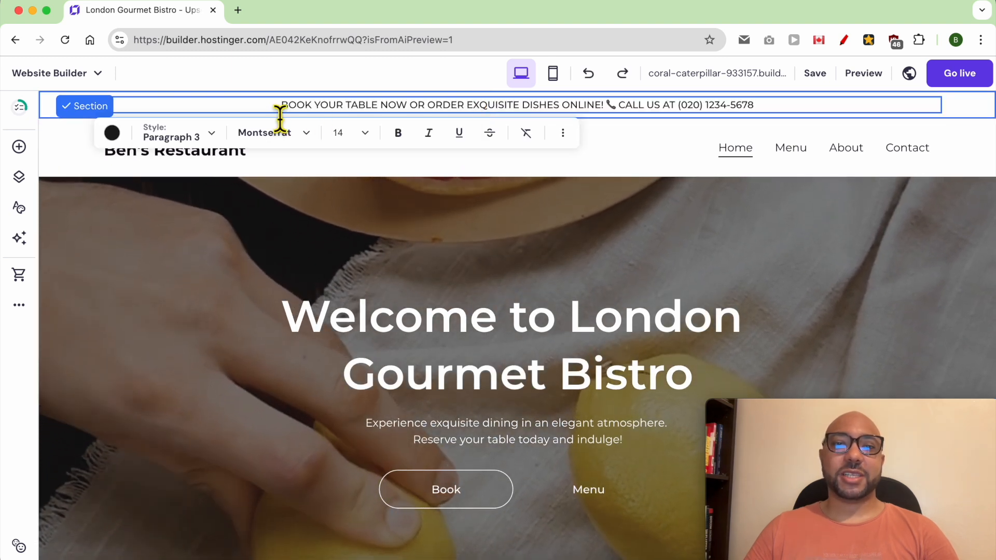
Bold BOOK YOUR TABLE and copy the benstestinghosting.com/reserve URL from the address bar.
left_click_drag(280, 119, 384, 119)
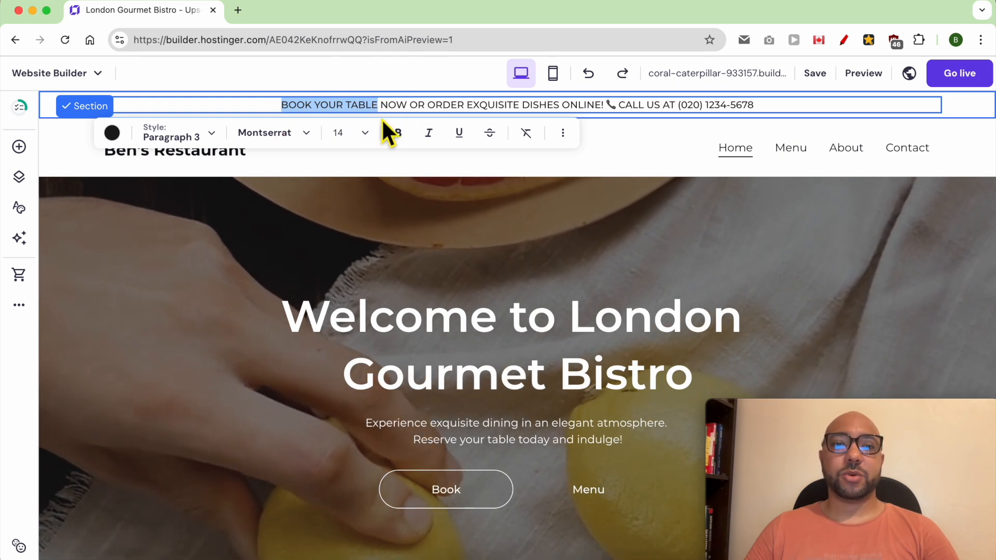
left_click(398, 134)
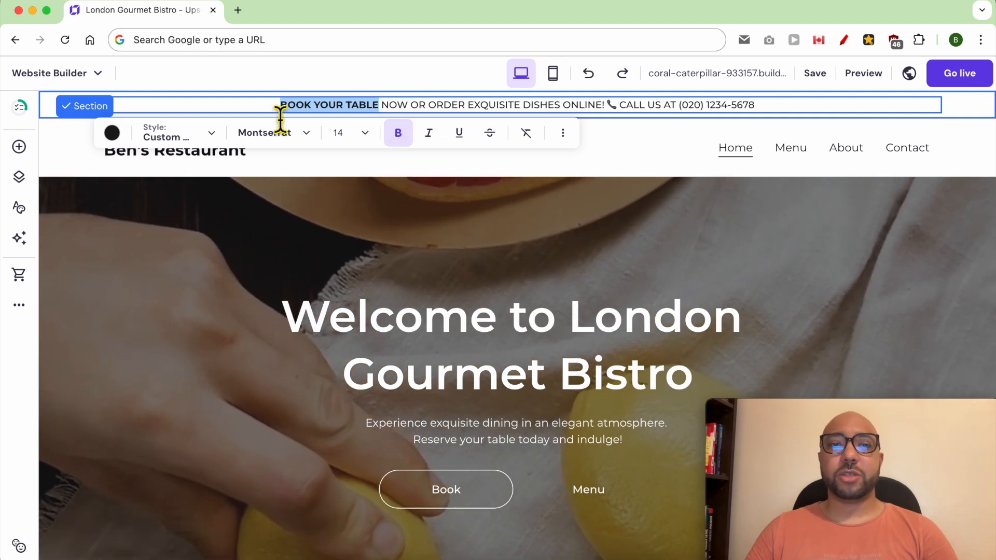
left_click(258, 40)
type("bes")
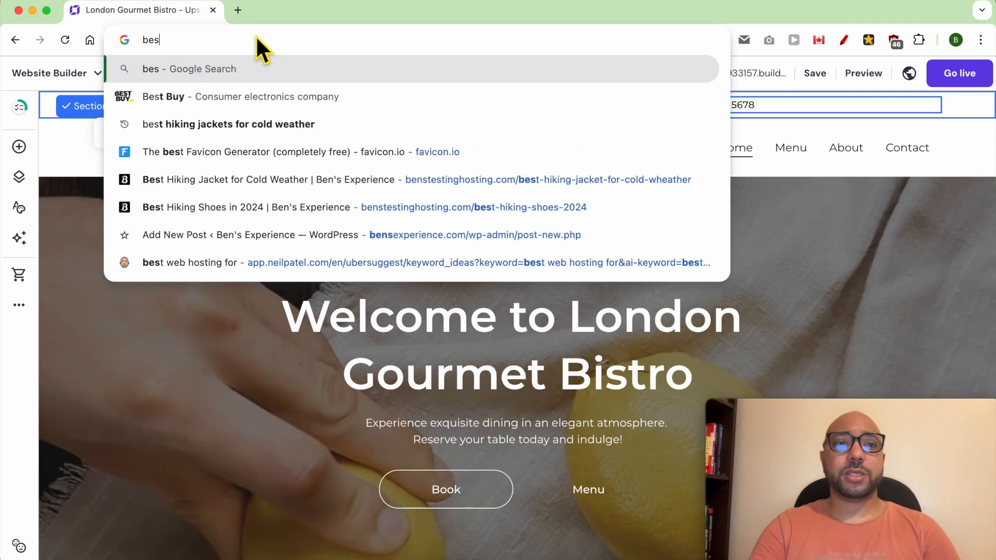
key("BackSpace")
type("n")
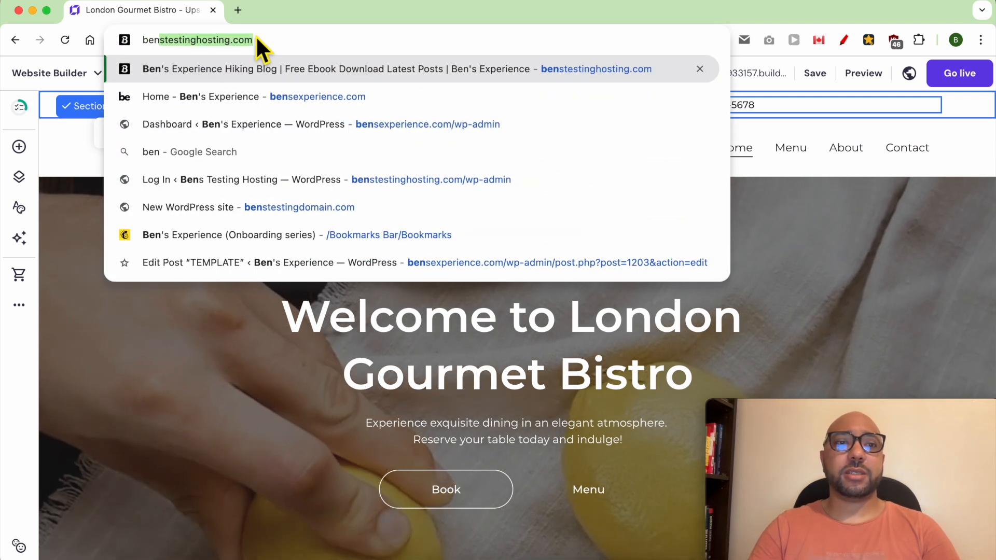
key("Right")
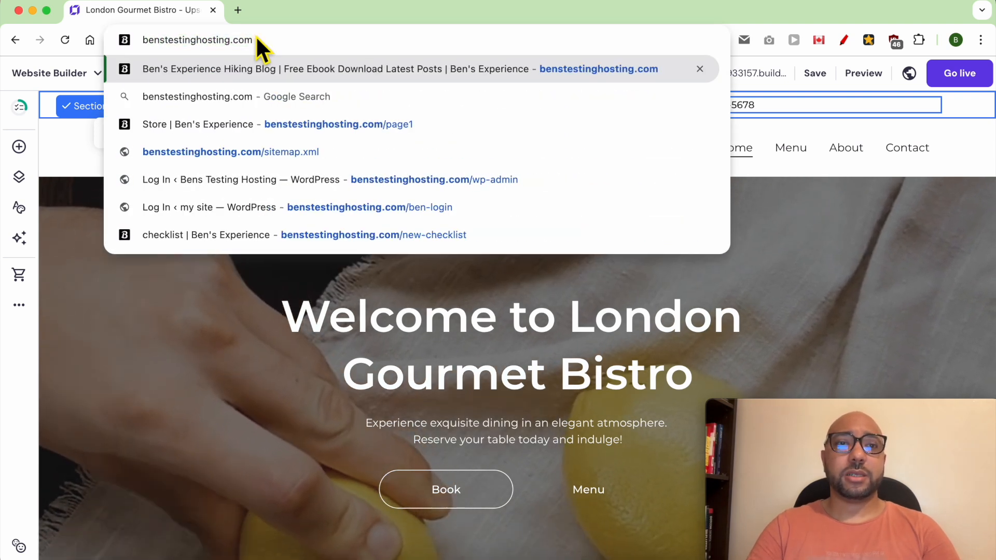
type("/r")
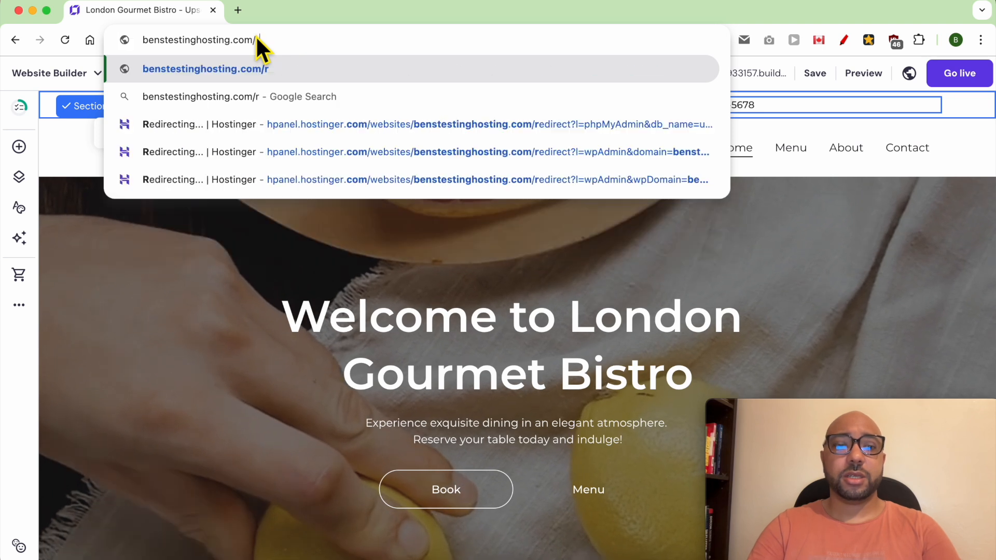
type("eserve")
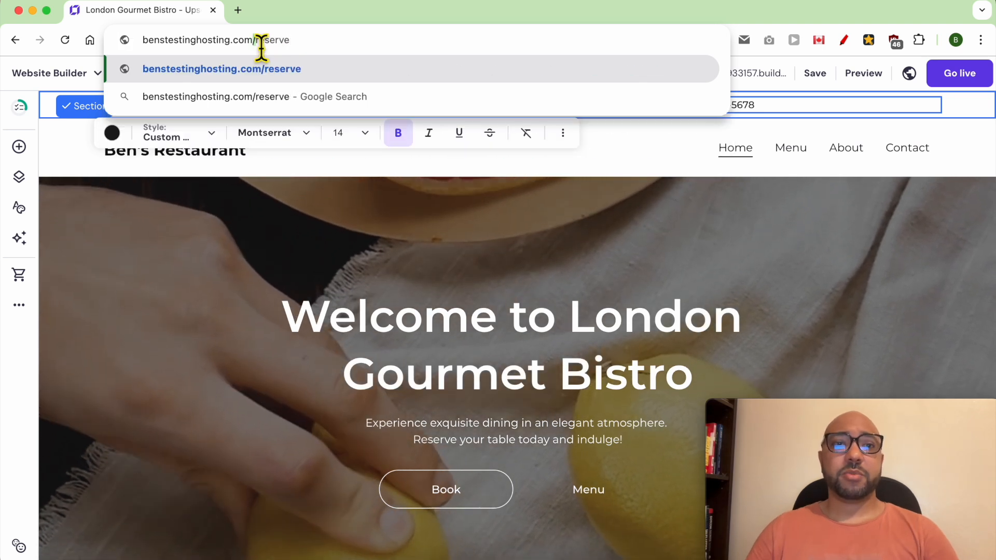
right_click(259, 42)
left_click(322, 149)
Link the BOOK YOUR TABLE words to the copied benstestinghosting.com/reserve URL.
left_click_drag(281, 105, 387, 111)
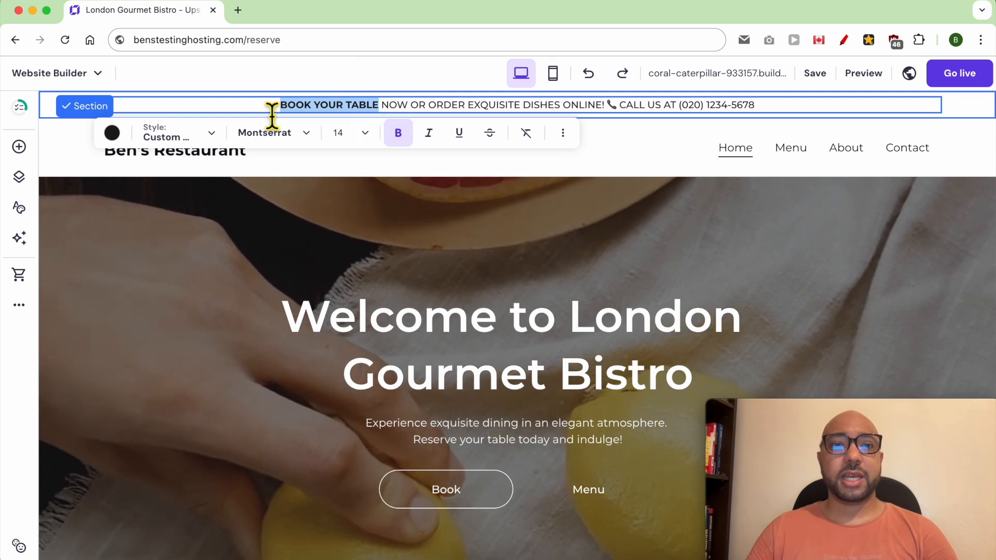
key("super+v")
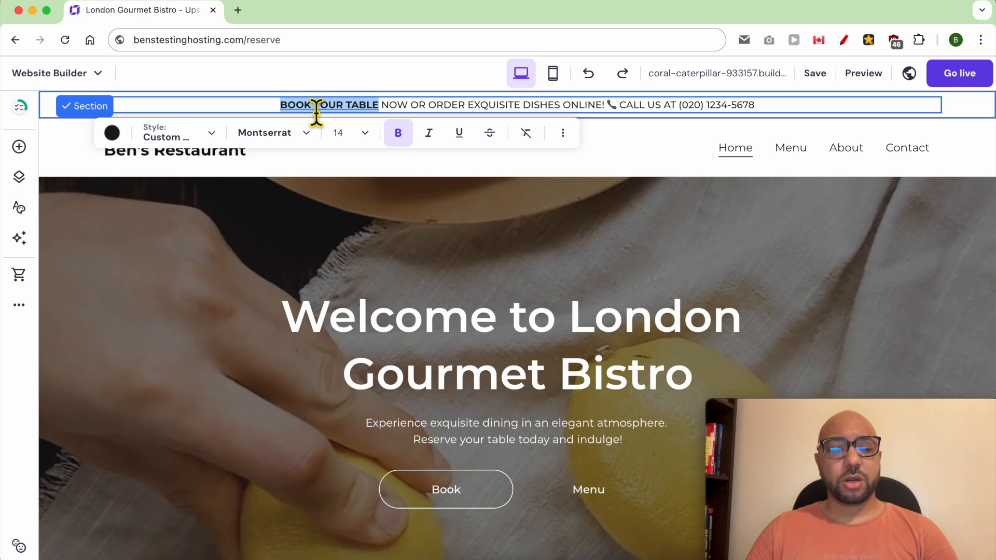
left_click(263, 112)
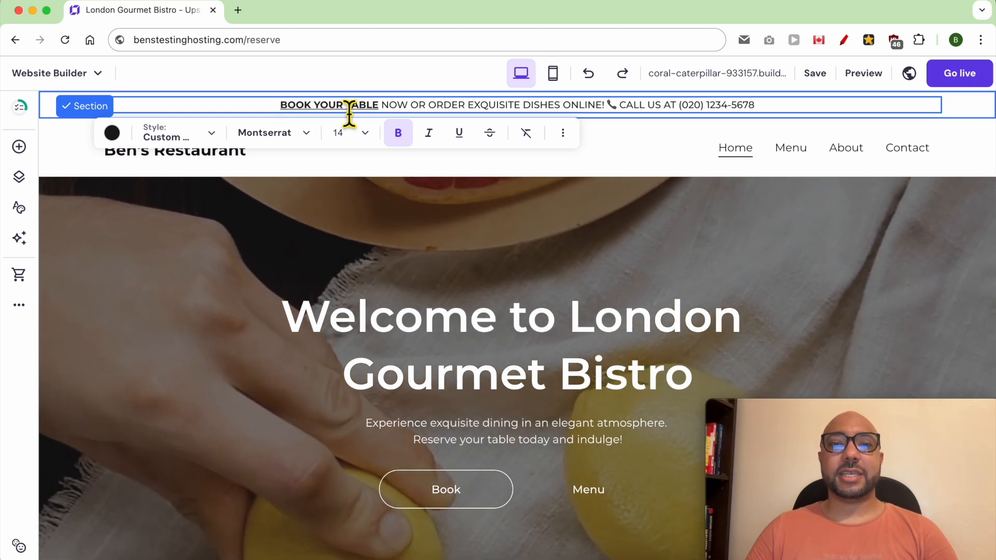
left_click(861, 75)
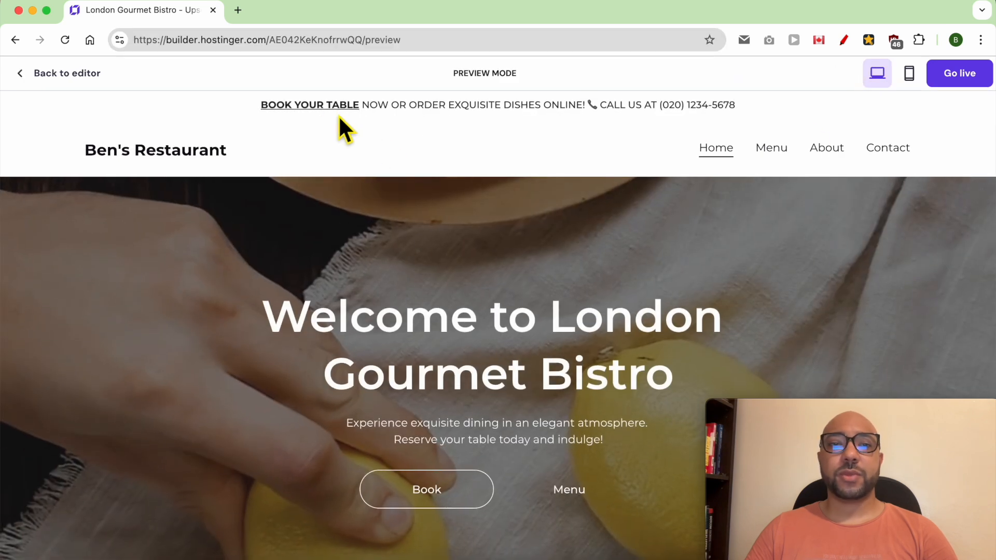
Test the BOOK YOUR TABLE link (Page not found), then return to editing the header logo.
left_click(291, 106)
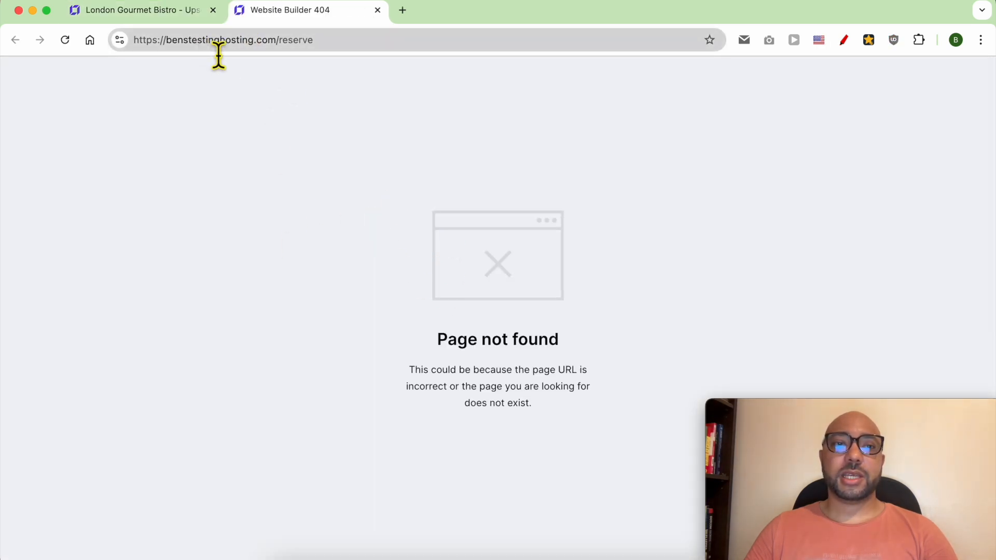
left_click(179, 14)
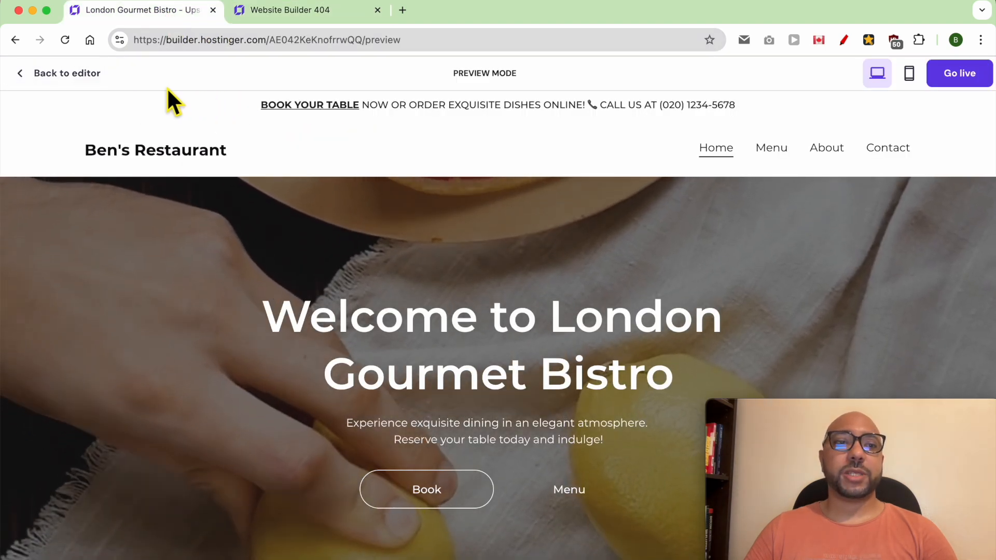
left_click(46, 77)
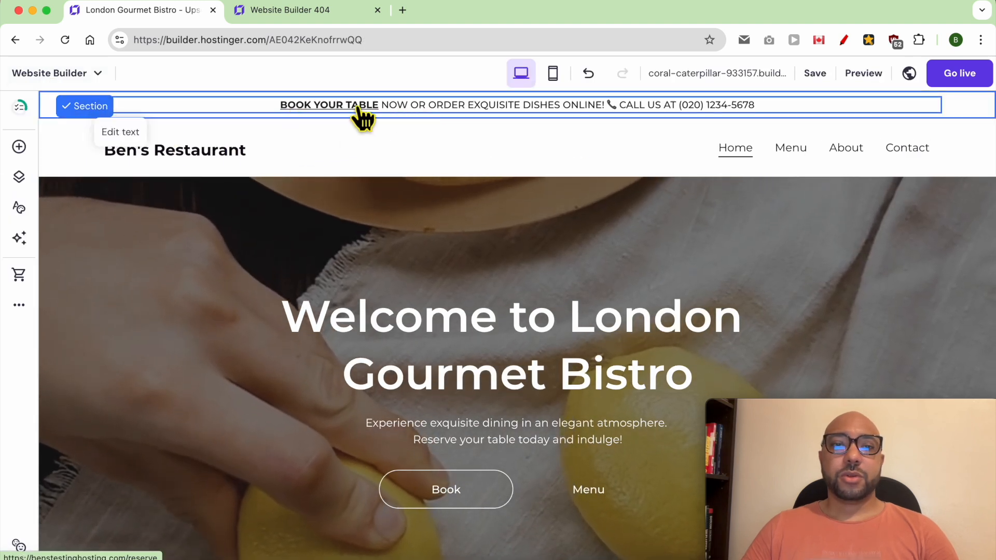
left_click(409, 108)
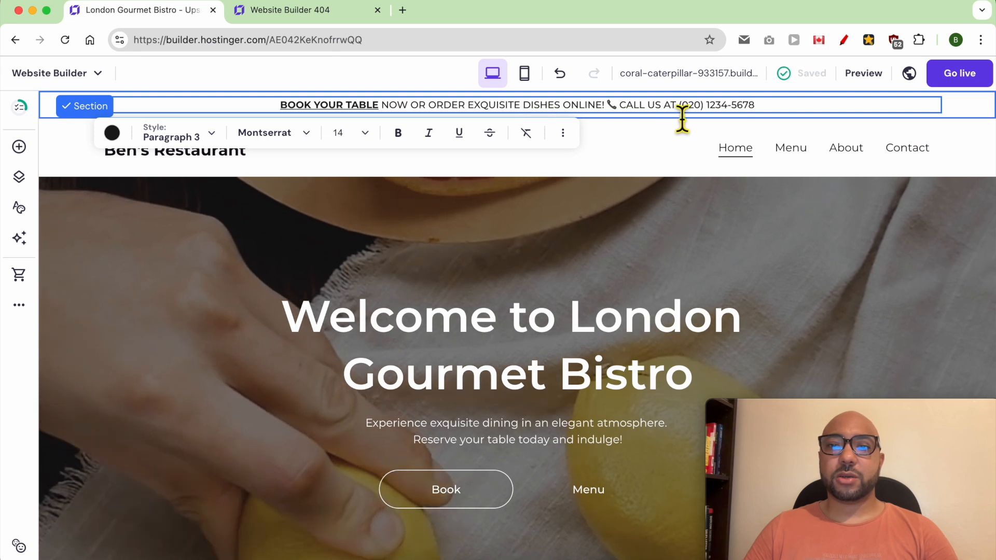
left_click(651, 148)
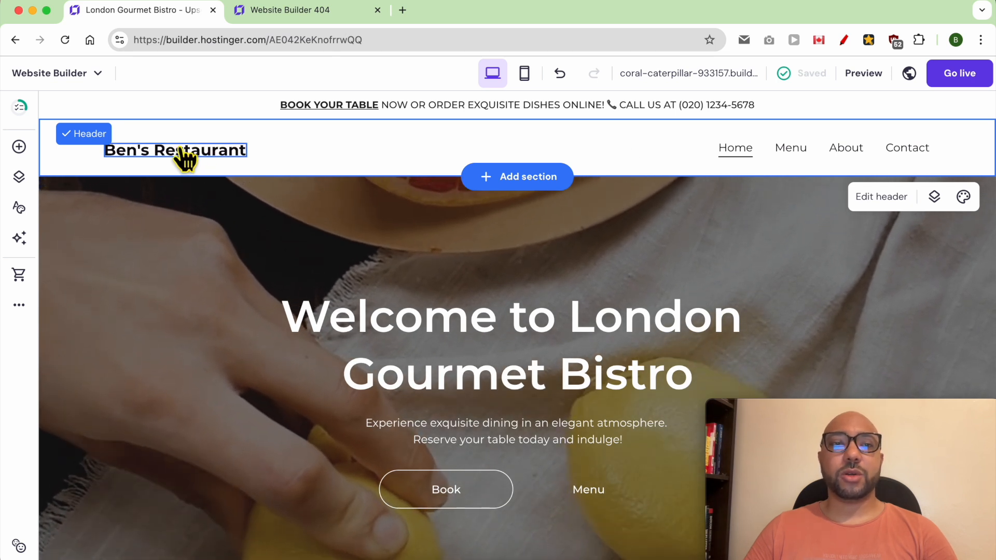
left_click(183, 155)
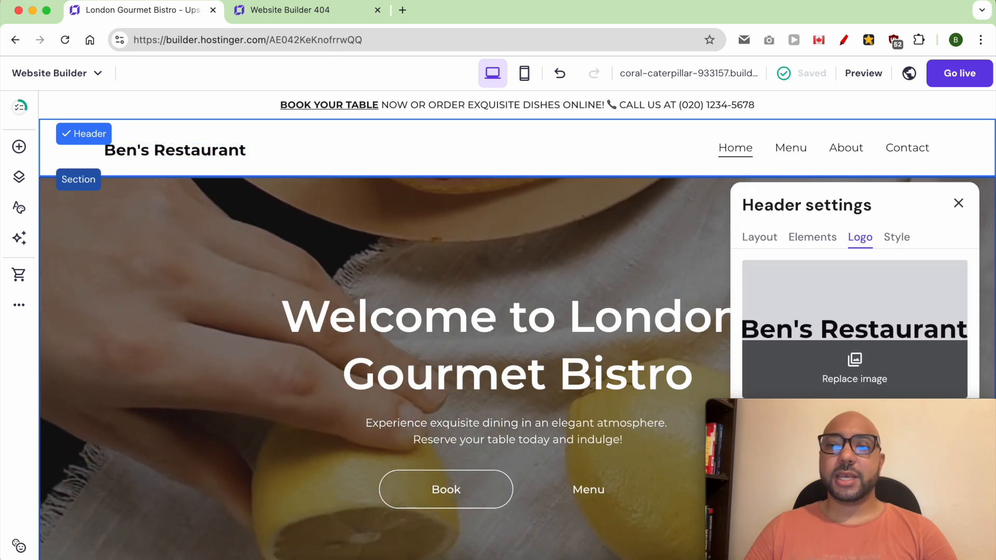
Replace the header logo with the uploaded how to .jpg image and narrow it to 54 px.
left_click_drag(839, 415, 133, 412)
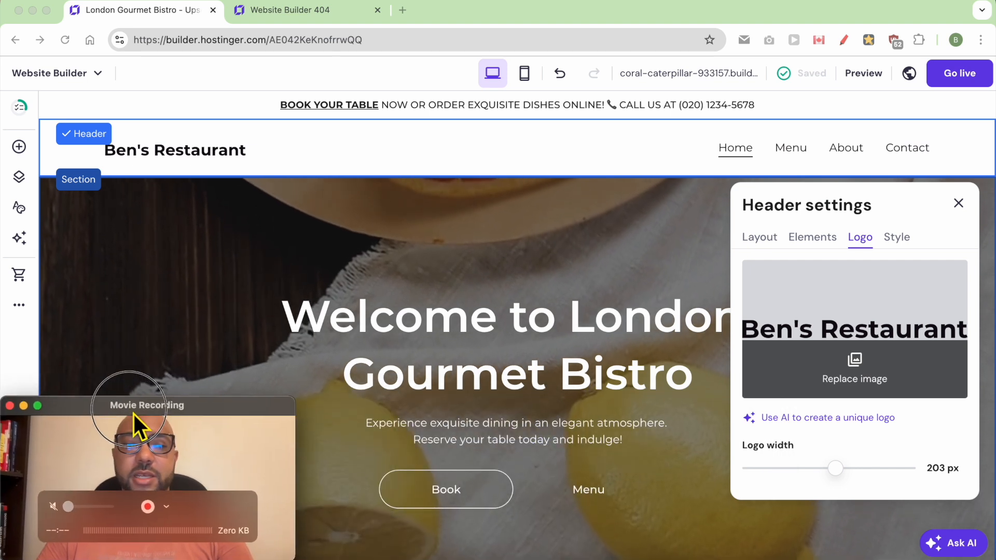
left_click(846, 362)
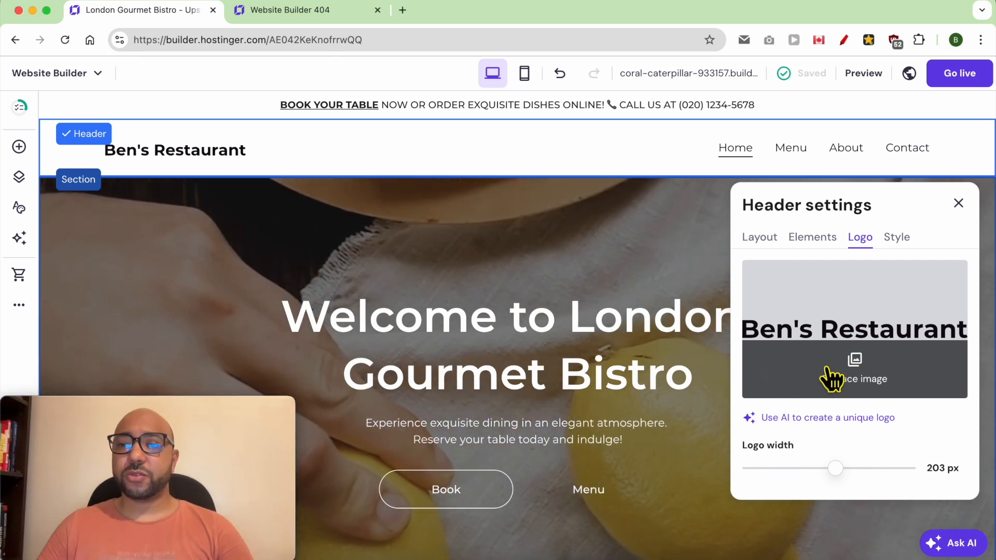
left_click(855, 366)
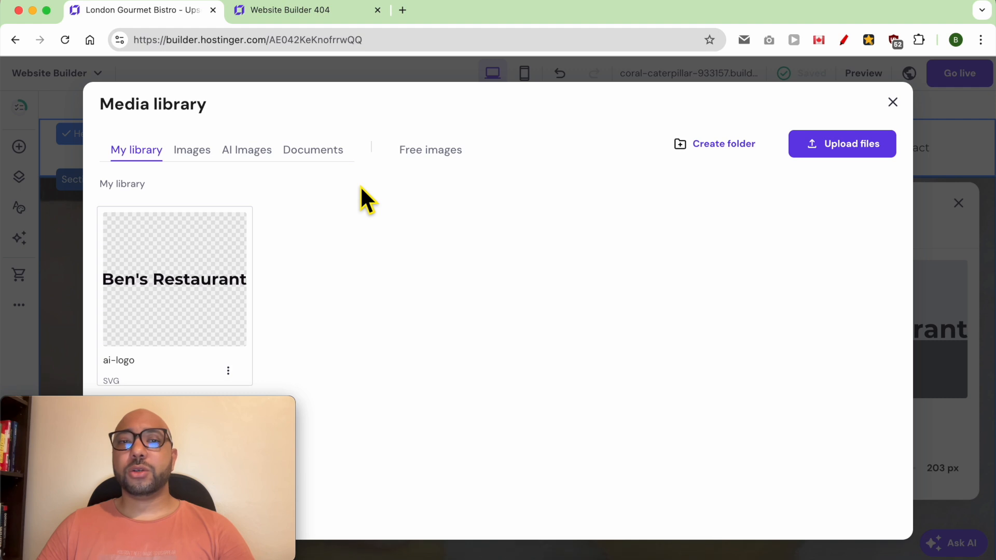
left_click(825, 146)
left_click(273, 143)
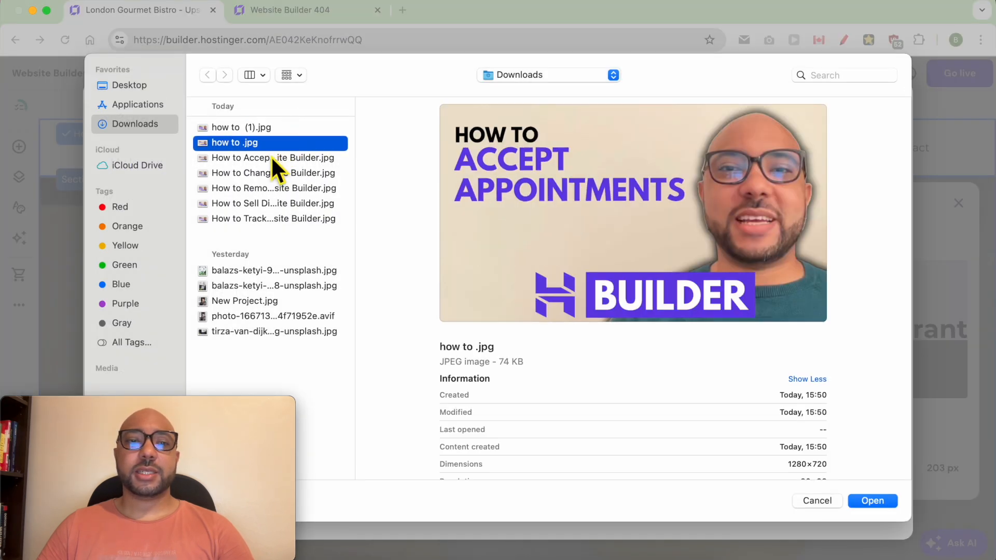
left_click(271, 270)
left_click(271, 317)
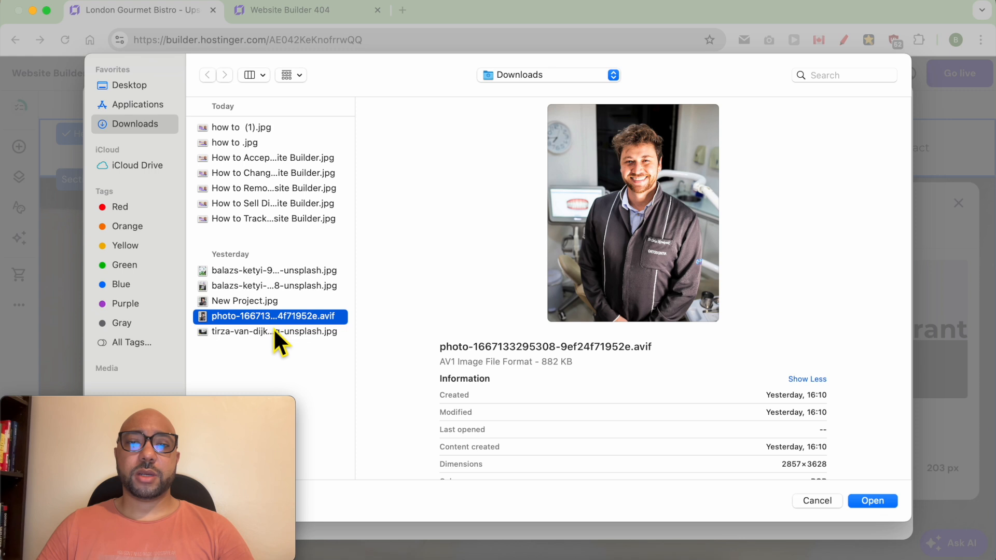
left_click(270, 147)
double_click(275, 147)
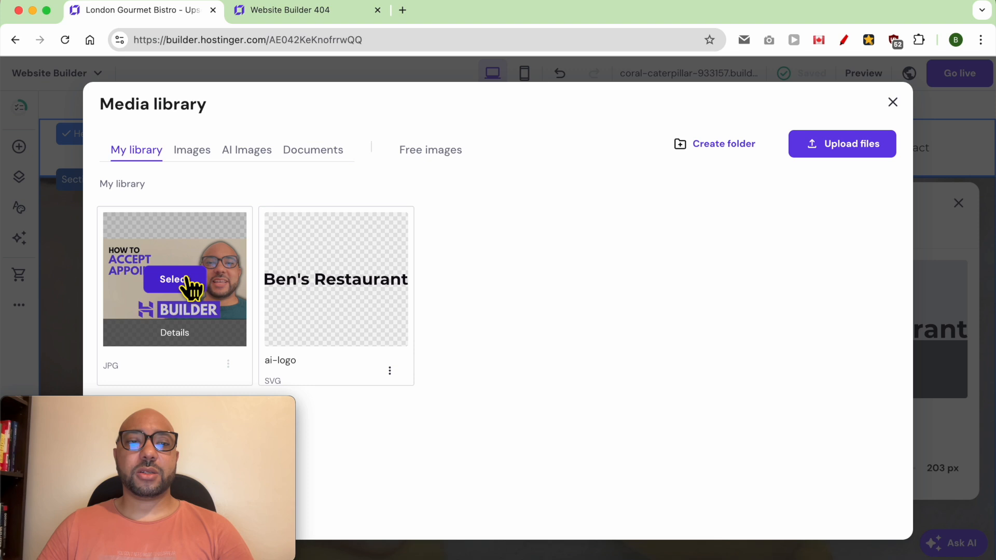
left_click(190, 281)
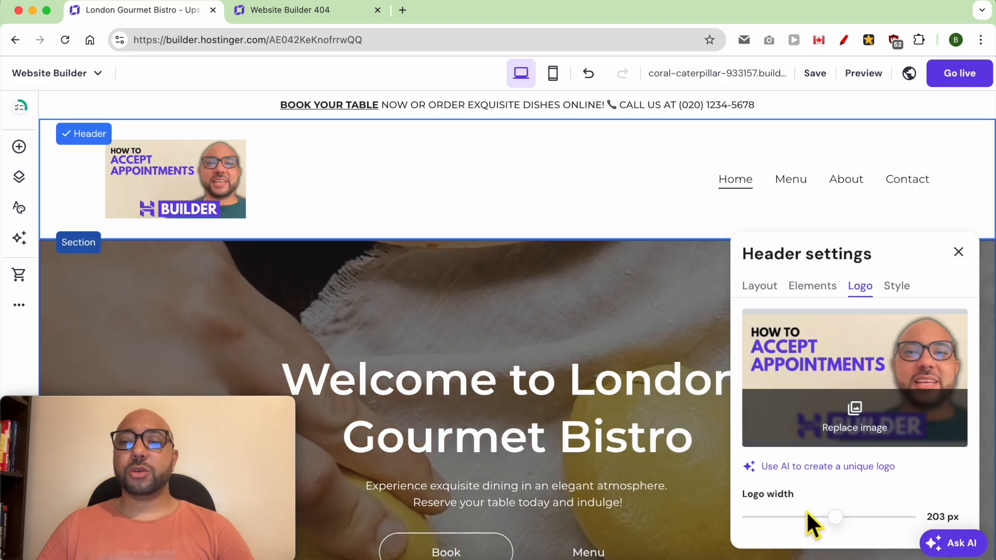
left_click_drag(835, 516, 773, 514)
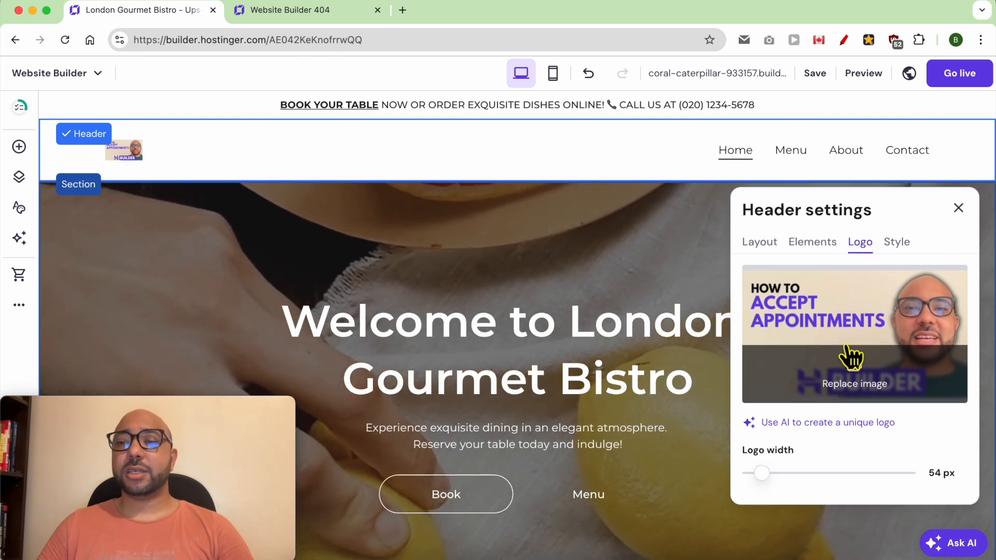
Adjust the header spacing sliders so top and bottom spacing is 24 px.
left_click(756, 243)
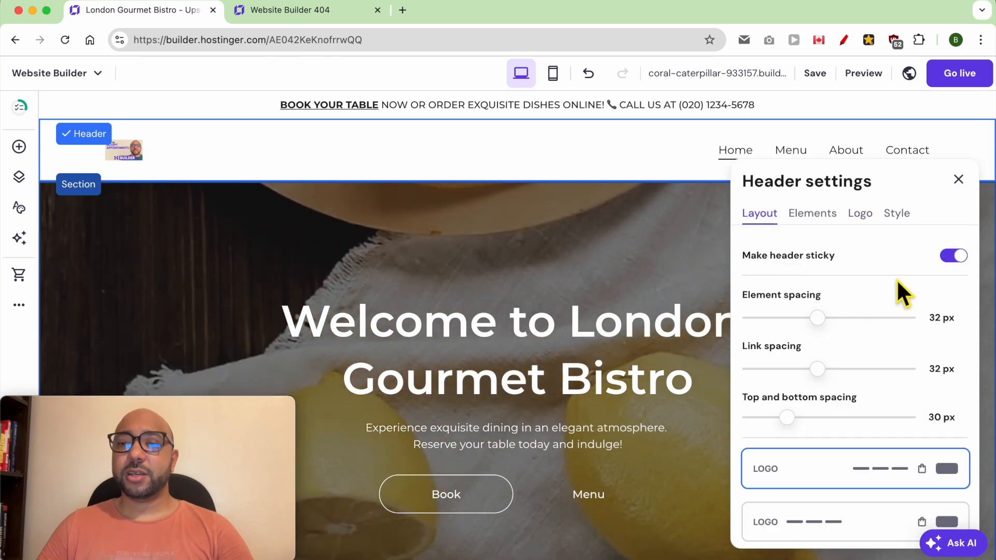
left_click(948, 259)
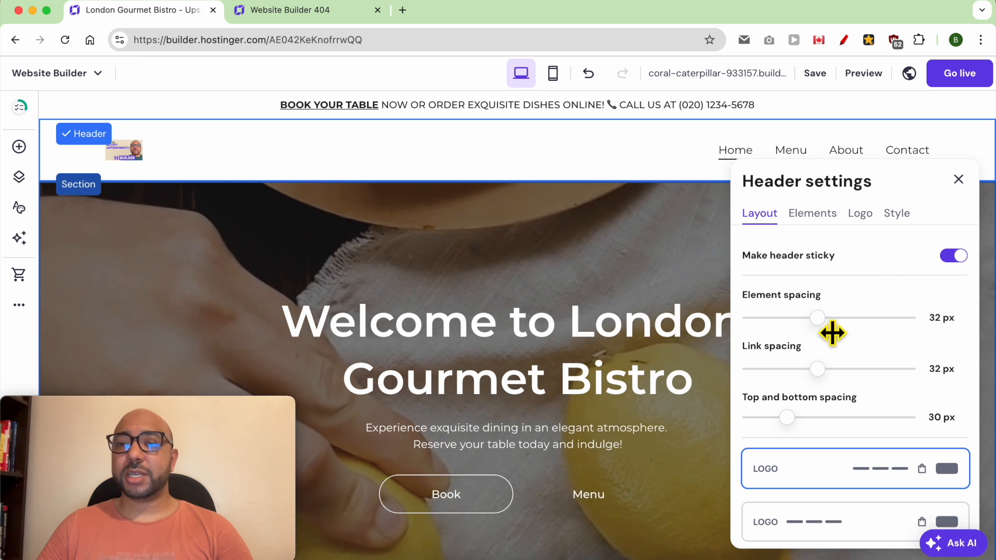
left_click_drag(824, 331, 838, 333)
mouse_move(834, 380)
left_mouse_down()
mouse_move(880, 380)
mouse_move(833, 385)
left_mouse_up()
mouse_move(788, 421)
left_mouse_down()
mouse_move(829, 429)
mouse_move(794, 429)
mouse_move(852, 429)
mouse_move(791, 427)
left_mouse_up()
Choose the header layout with menu links on the left and the logo centred.
scroll(870, 400, "down", 2)
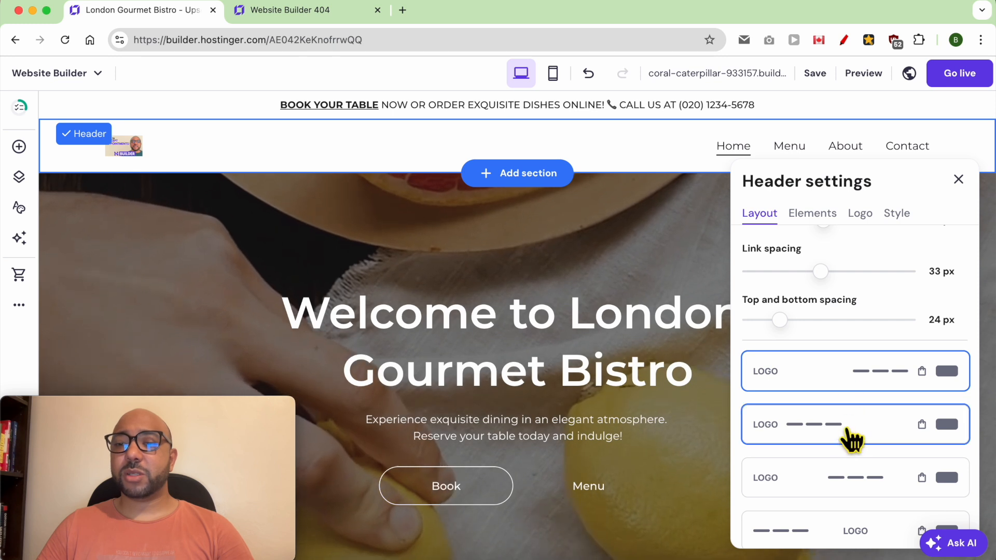
scroll(848, 444, "down", 1)
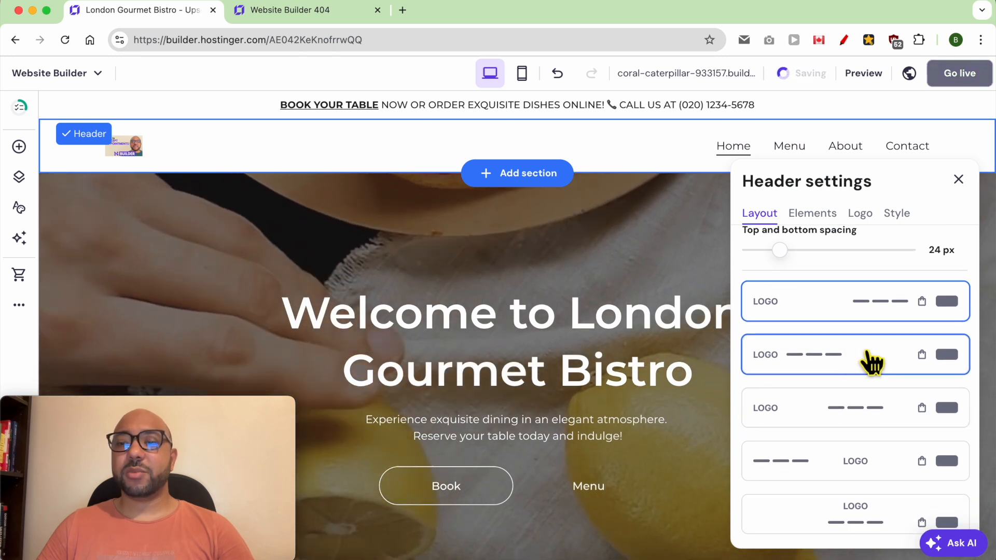
left_click(857, 460)
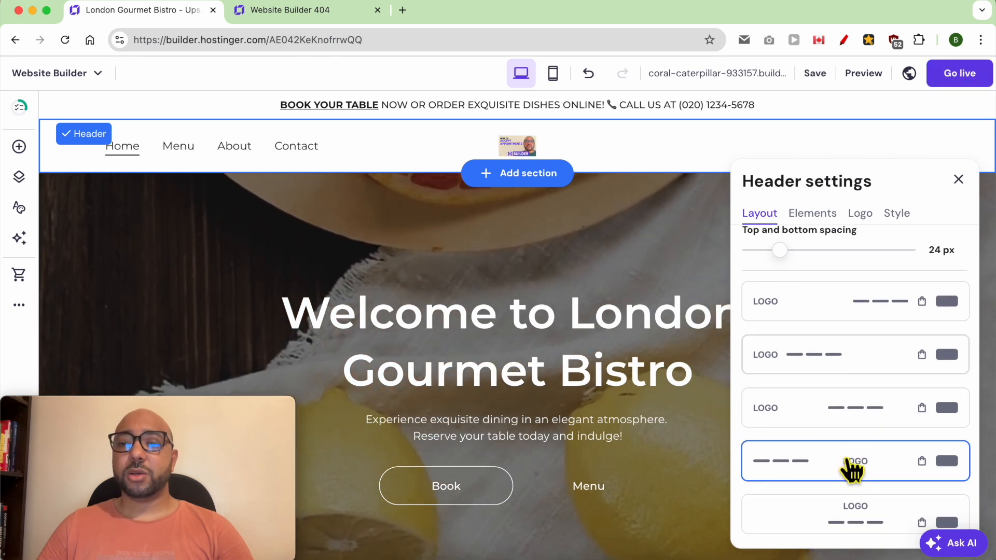
scroll(853, 436, "down", 3)
scroll(856, 444, "up", 3)
scroll(639, 369, "up", 3)
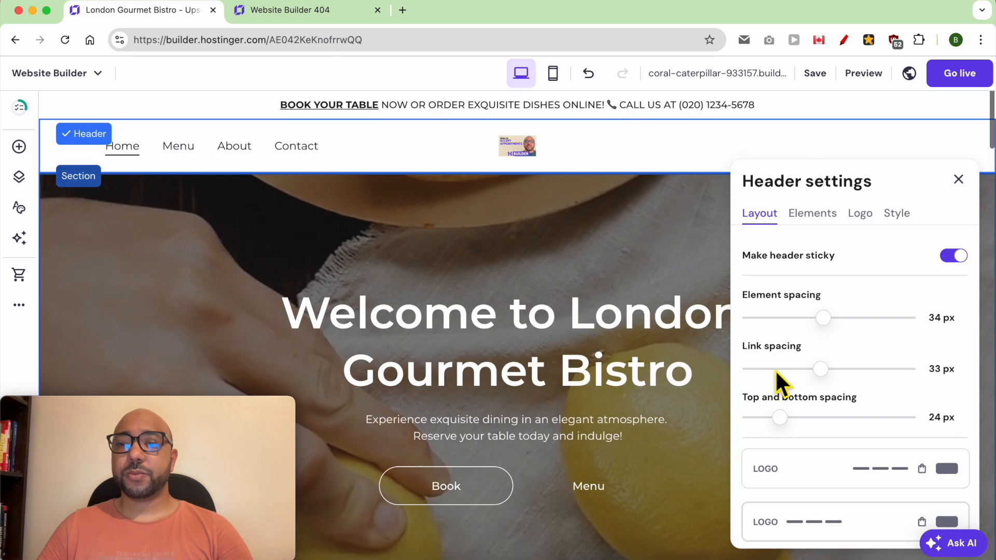
left_click(812, 231)
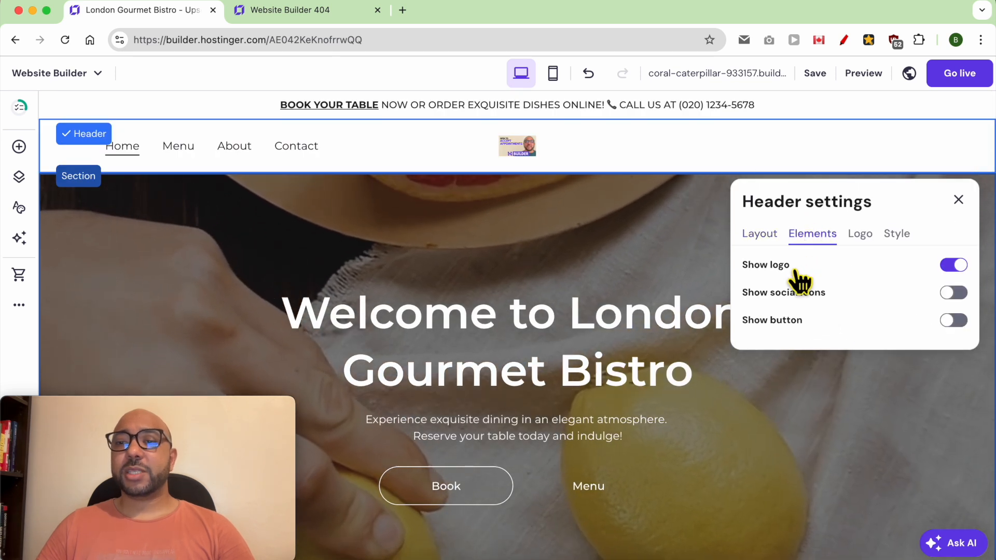
Keep the logo shown and switch on social icons and a button in the header.
left_click(955, 266)
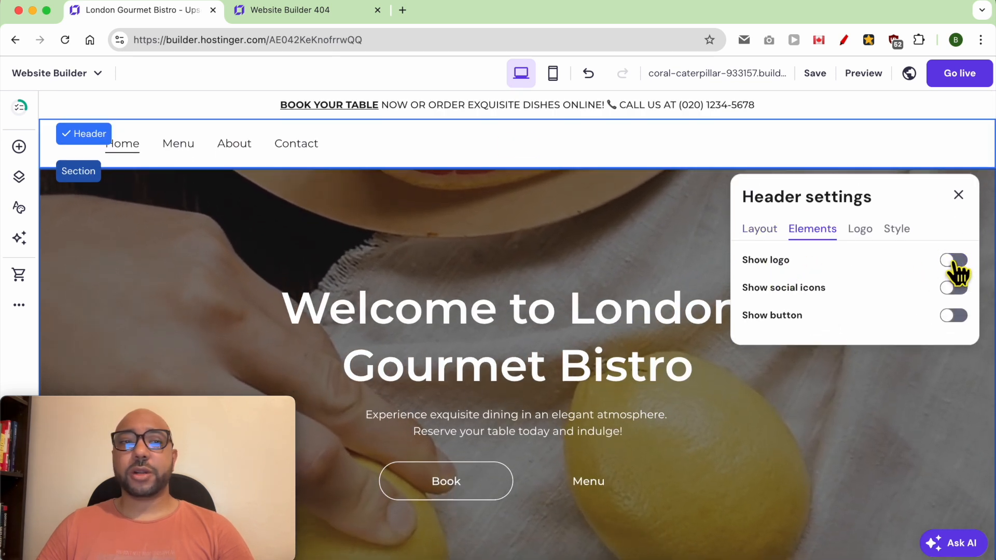
left_click(955, 261)
left_click(961, 294)
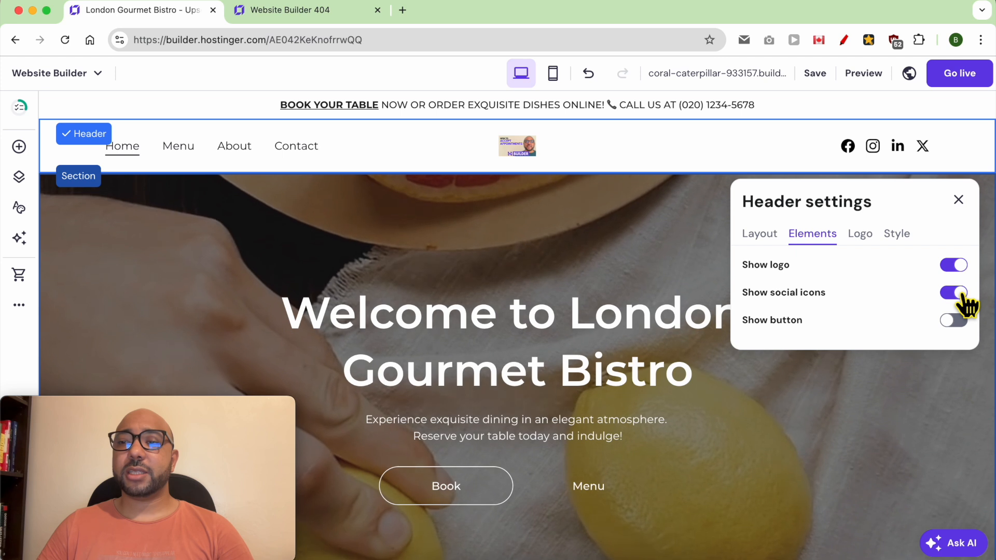
left_click(960, 293)
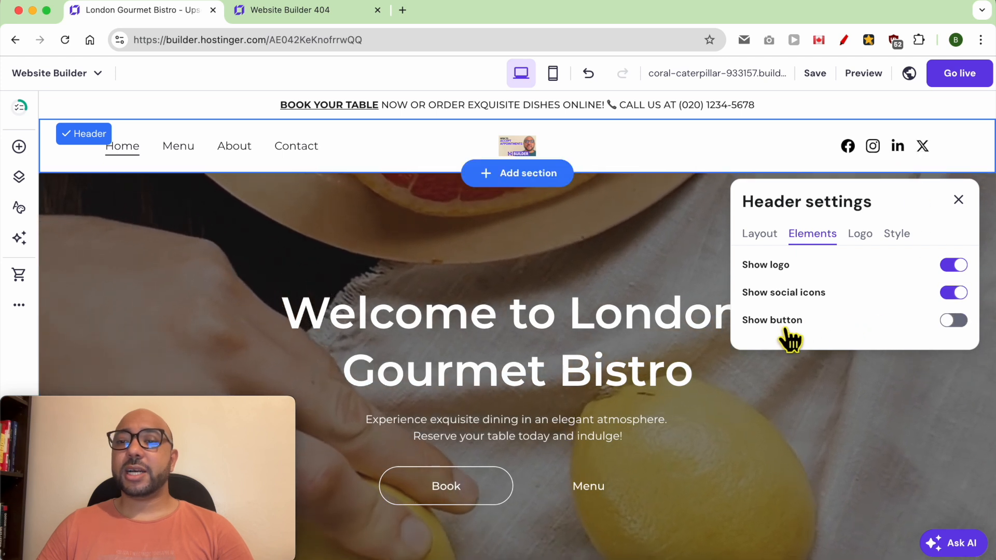
left_click(959, 322)
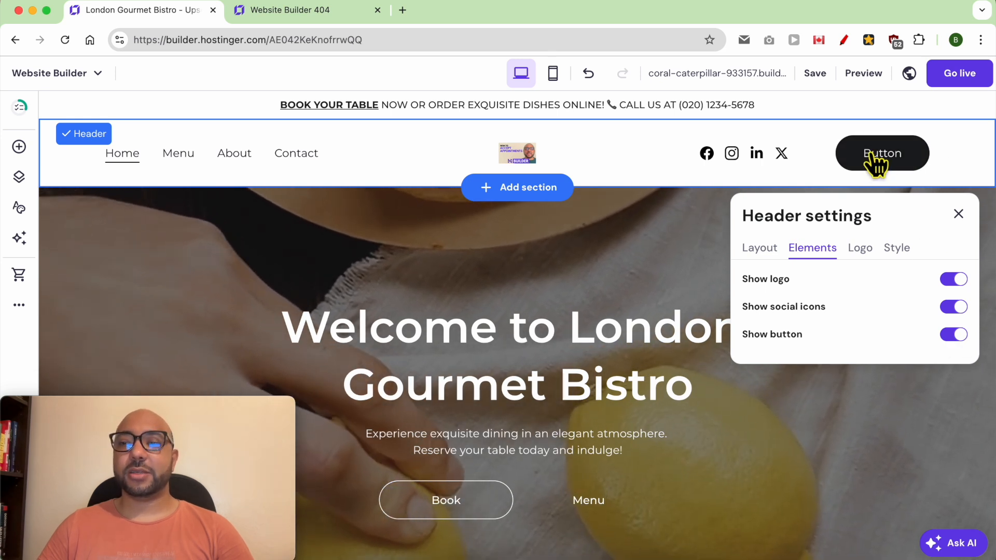
left_click(897, 249)
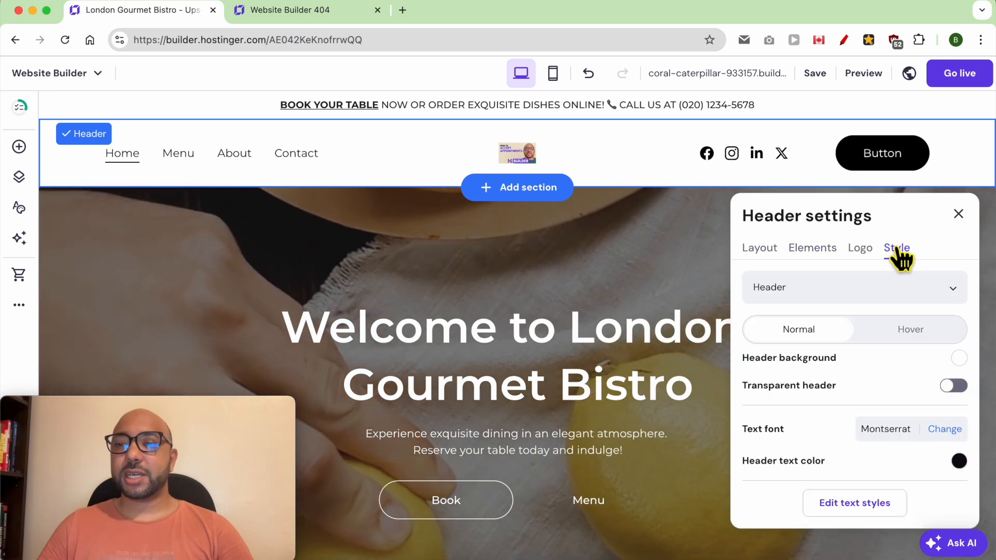
Select the header button for styling and relabel it 'Reserve your Table'.
left_click(833, 299)
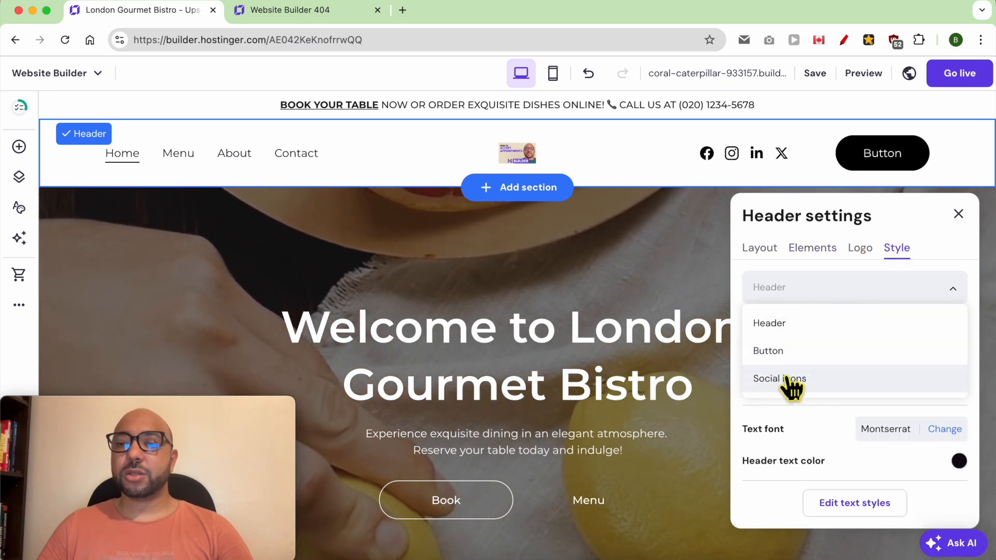
left_click(803, 363)
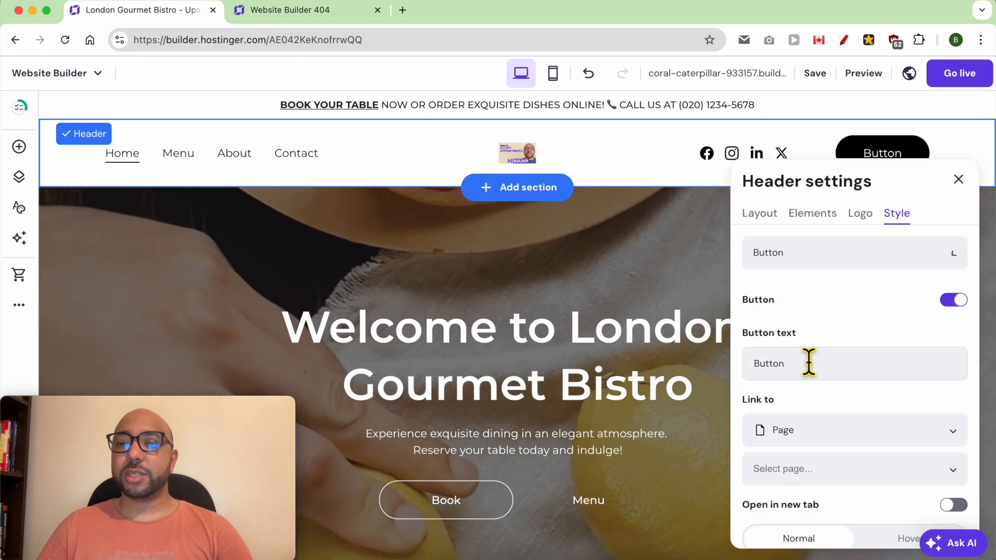
left_click(954, 301)
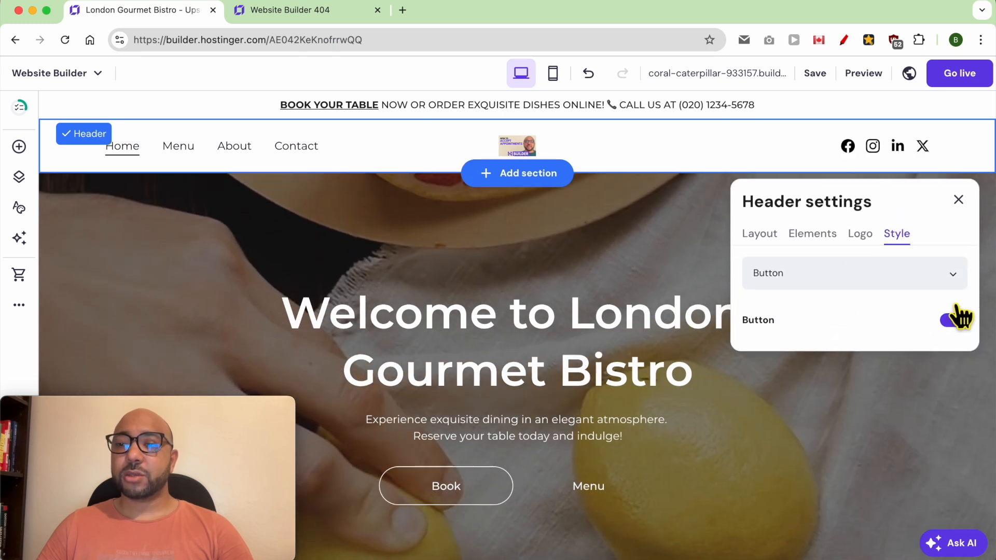
left_click(955, 301)
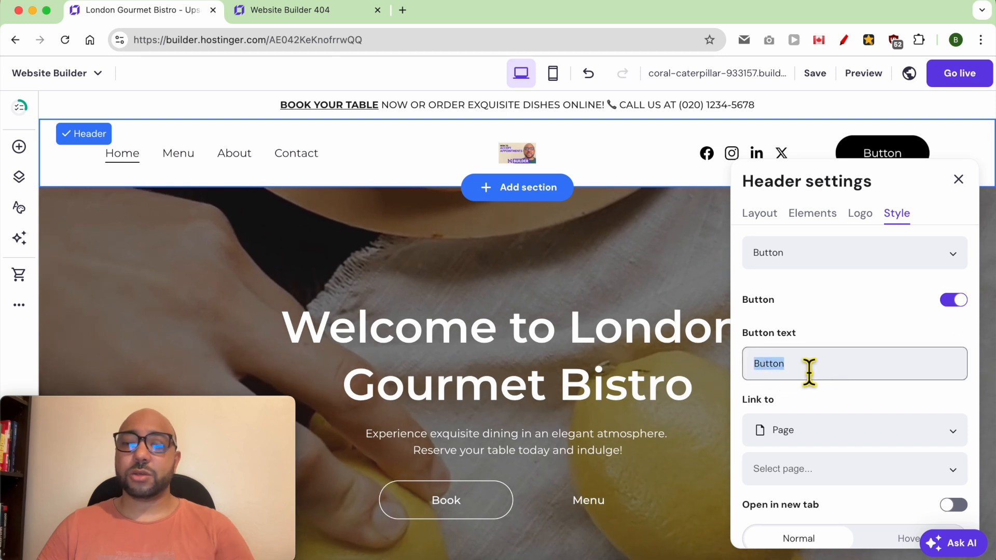
type("Reser")
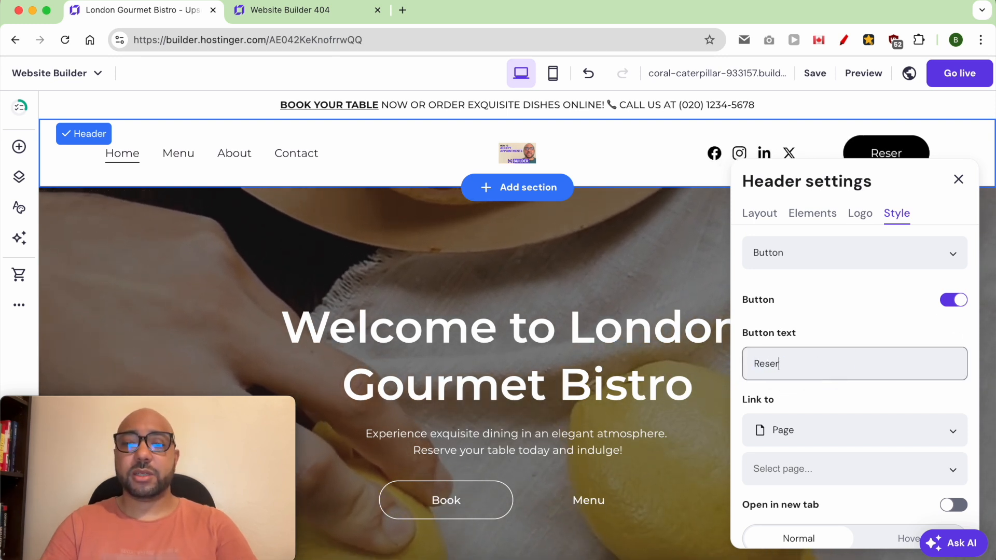
type("ve a Table")
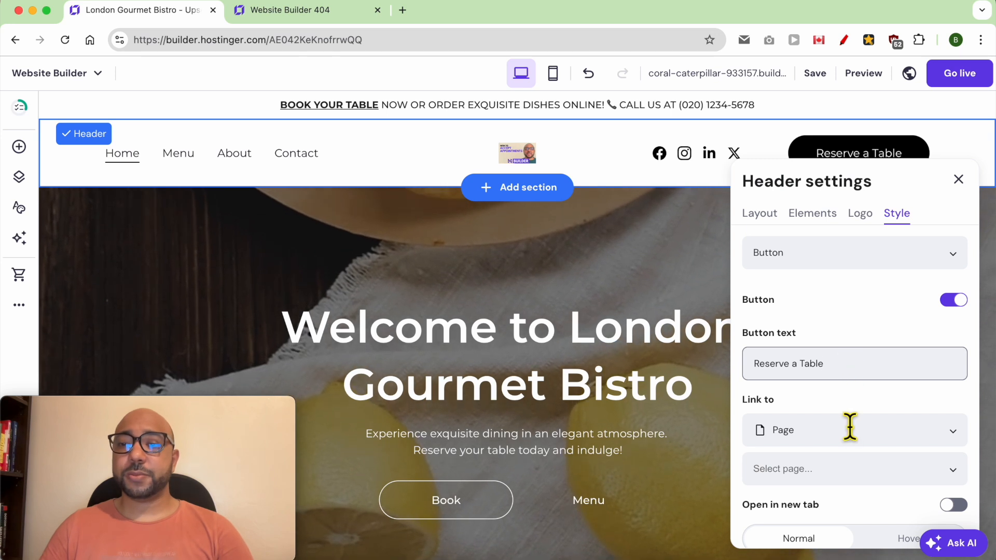
double_click(799, 365)
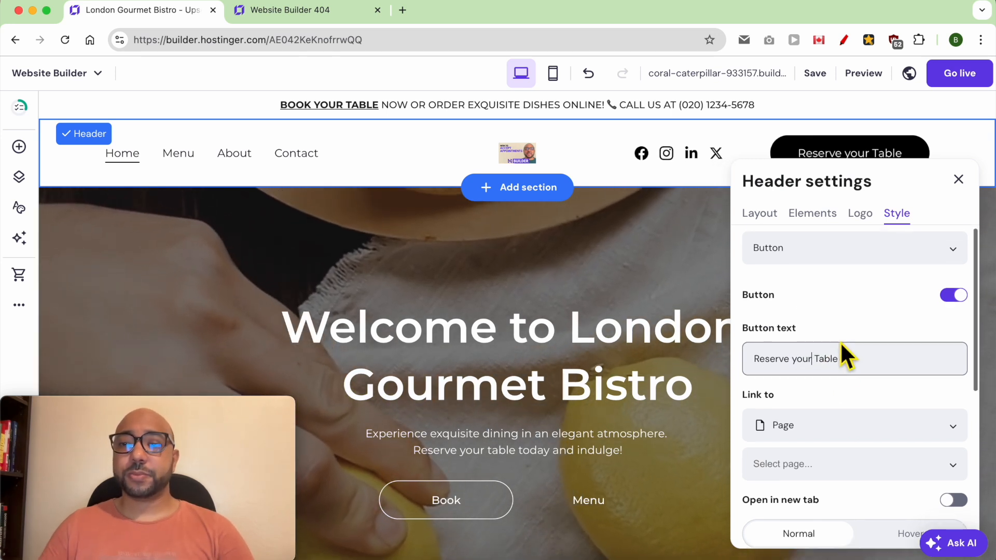
Keep the button's link type set to Page without choosing a specific page.
scroll(830, 384, "down", 1)
left_click(826, 409)
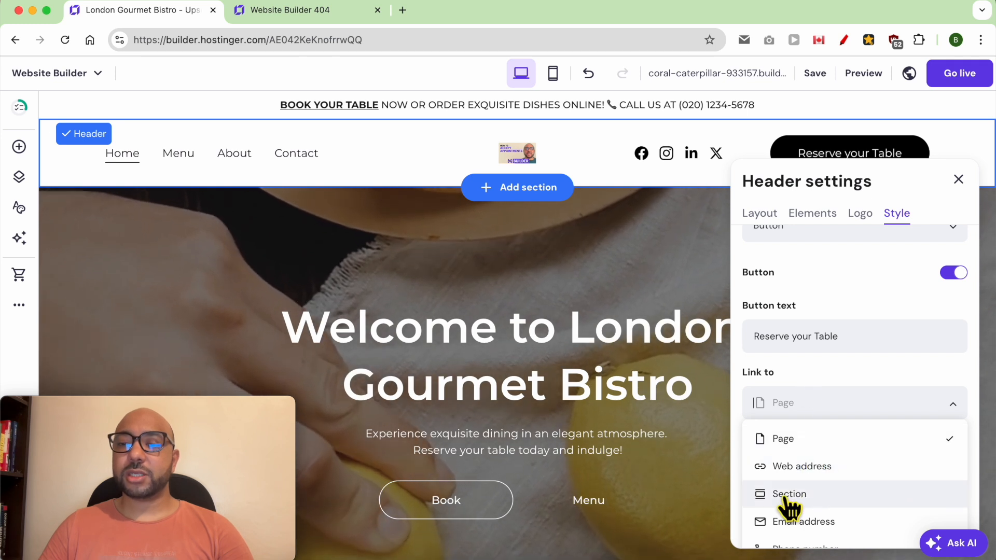
scroll(791, 508, "down", 1)
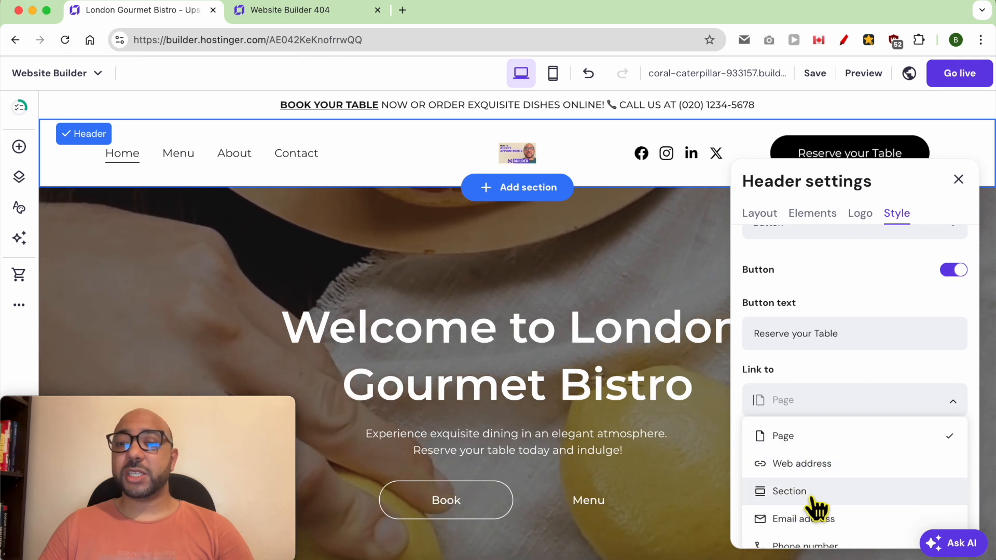
scroll(836, 511, "down", 1)
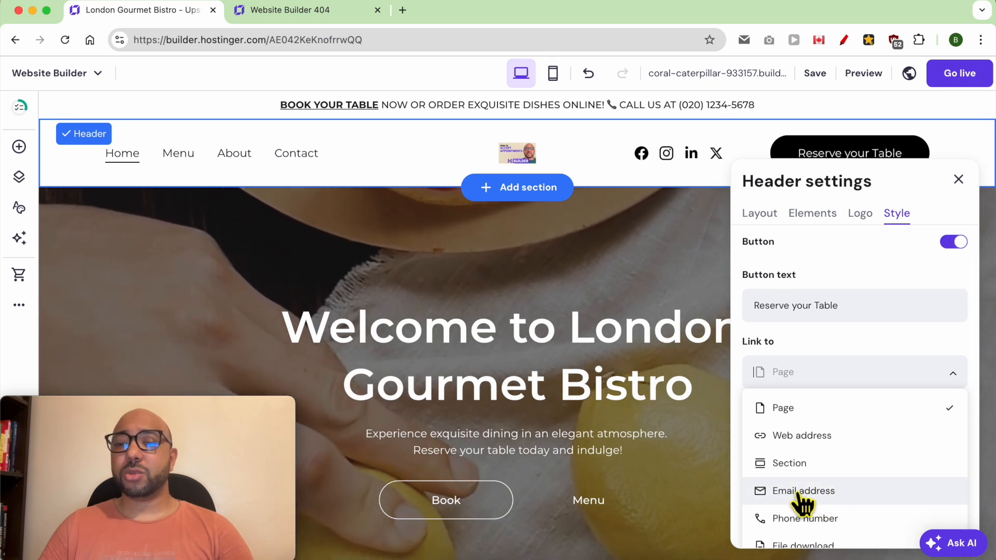
scroll(823, 542, "down", 1)
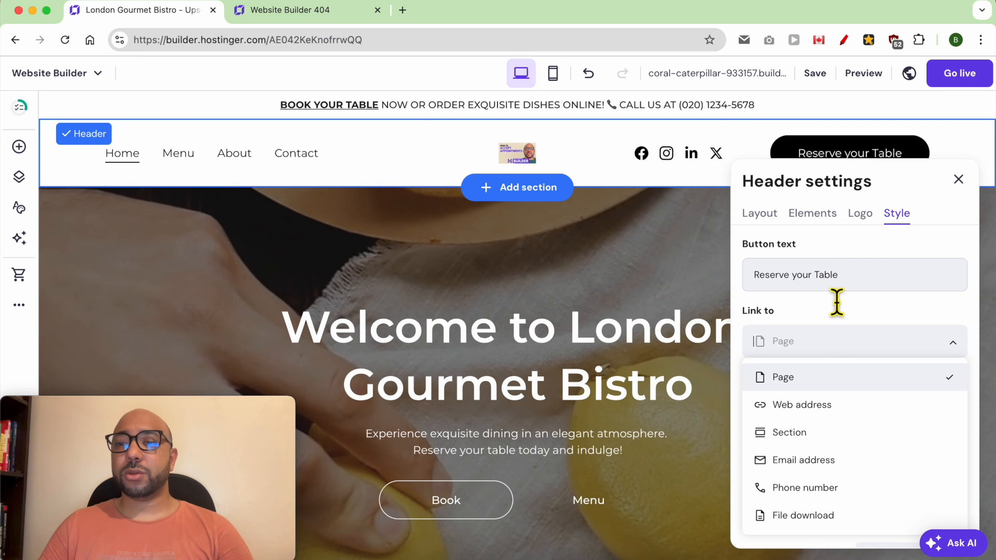
left_click(830, 377)
left_click(851, 387)
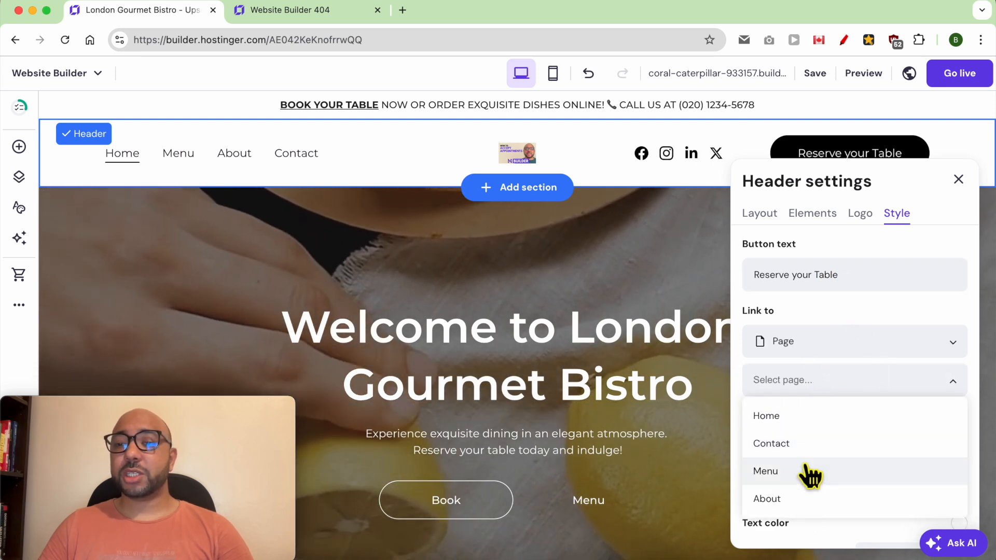
scroll(809, 447, "down", 1)
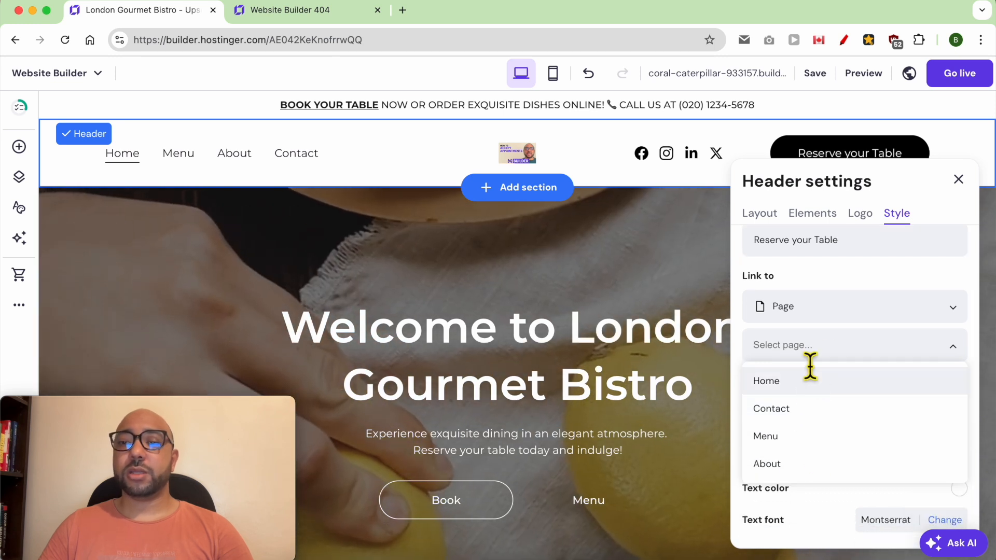
left_click(830, 345)
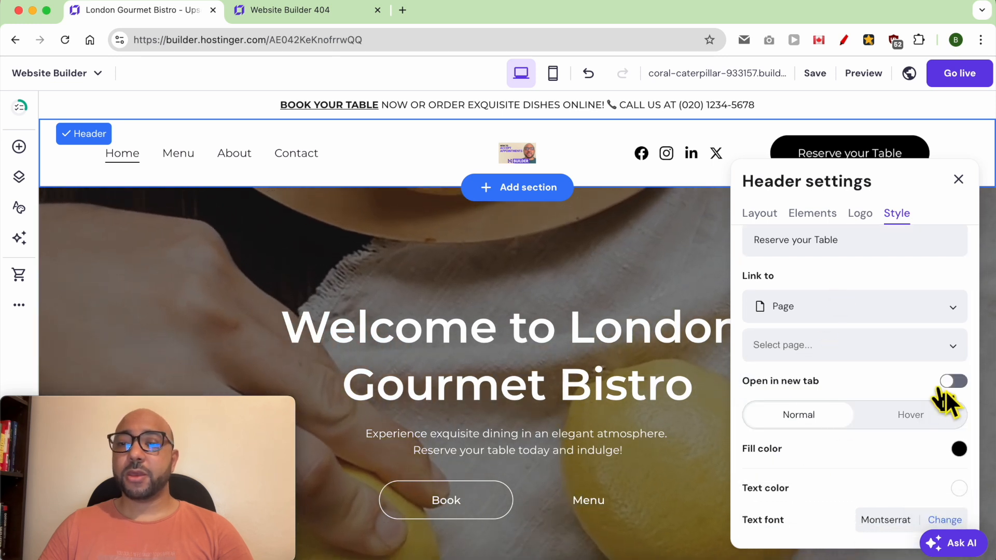
scroll(913, 384, "down", 3)
left_click(960, 302)
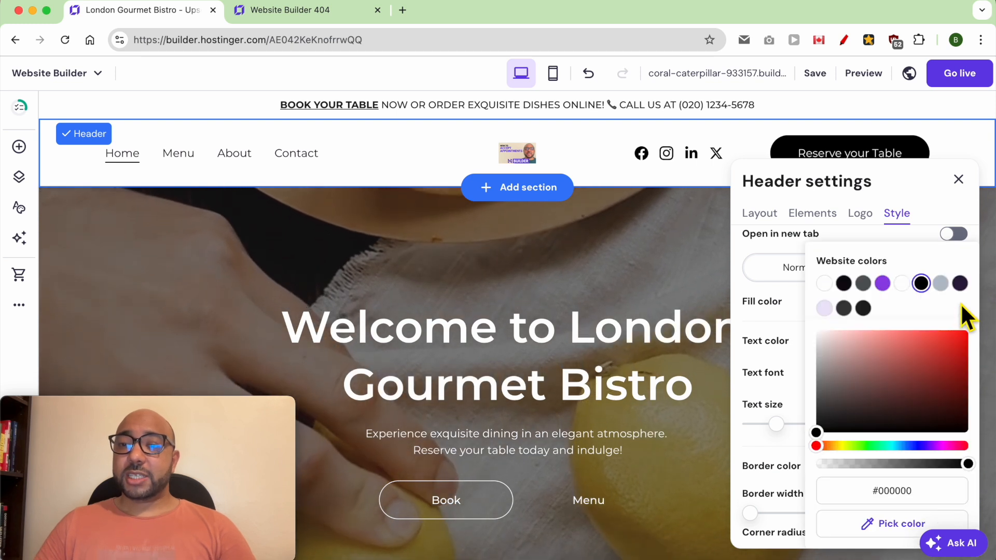
Make the button fill orange and enlarge its text to size 20.
left_click_drag(900, 356, 852, 344)
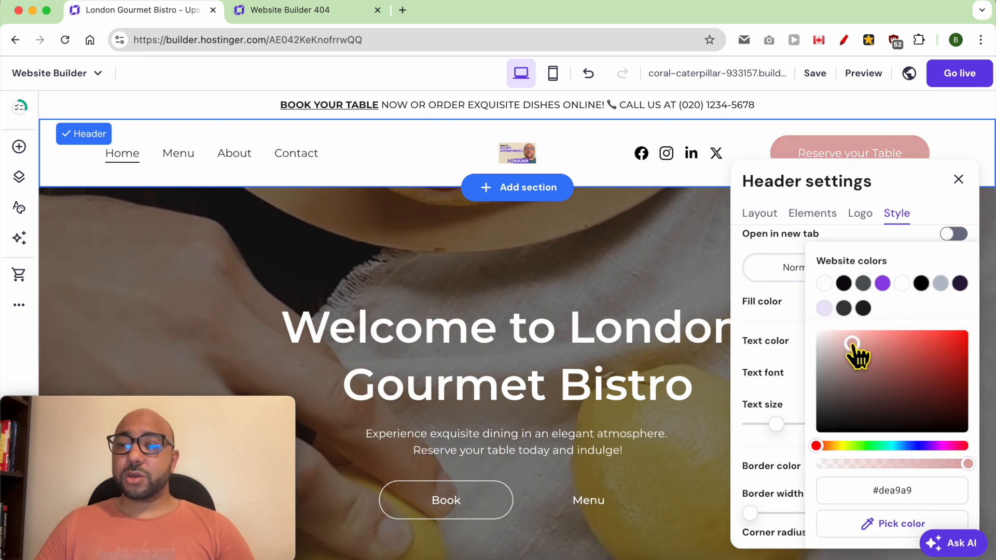
left_click_drag(857, 446, 835, 447)
left_click_drag(922, 354, 974, 334)
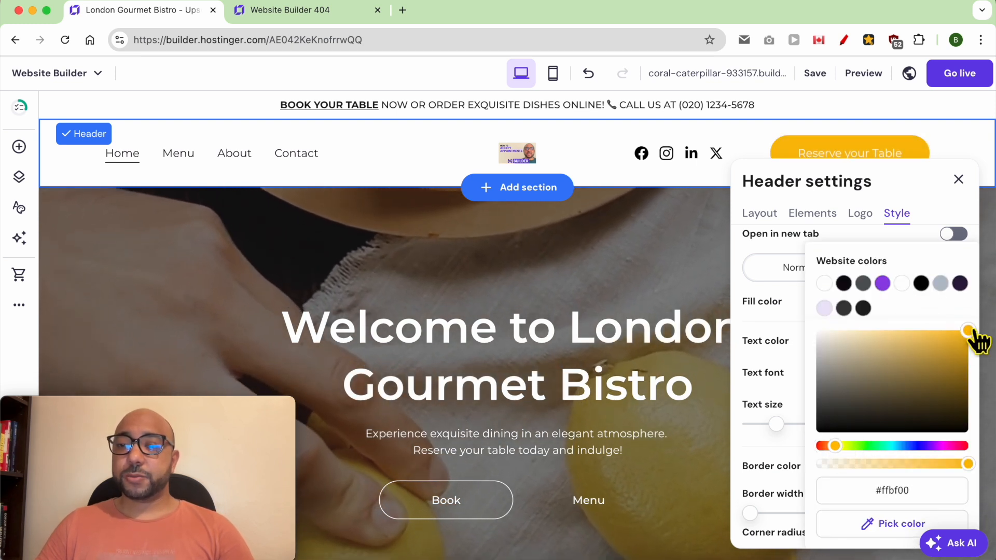
left_click_drag(849, 448, 833, 446)
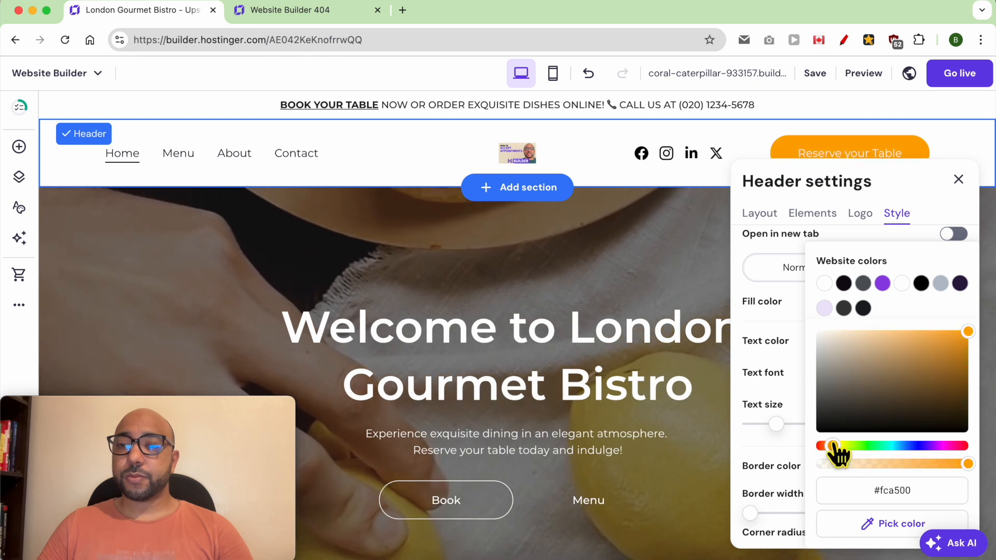
left_click(795, 387)
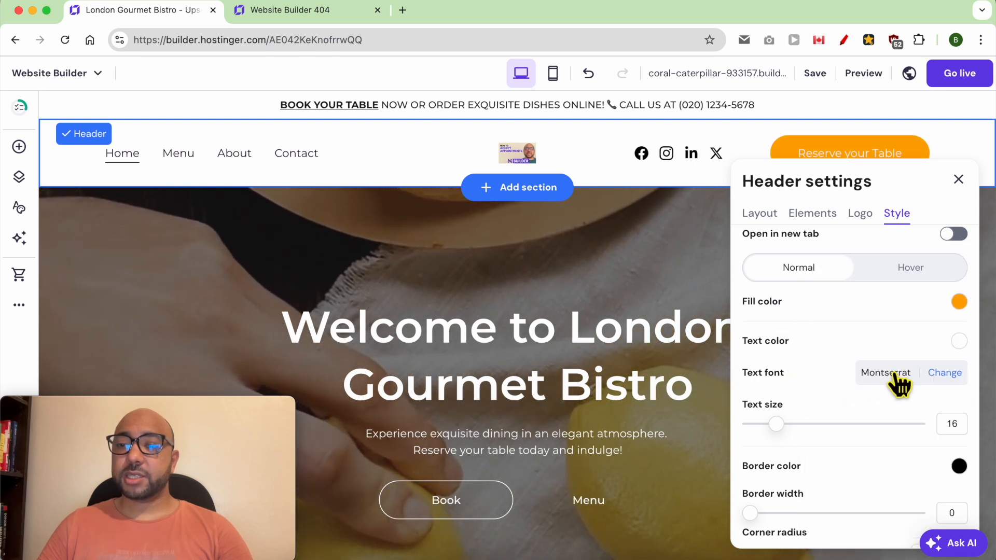
left_click_drag(776, 424, 794, 424)
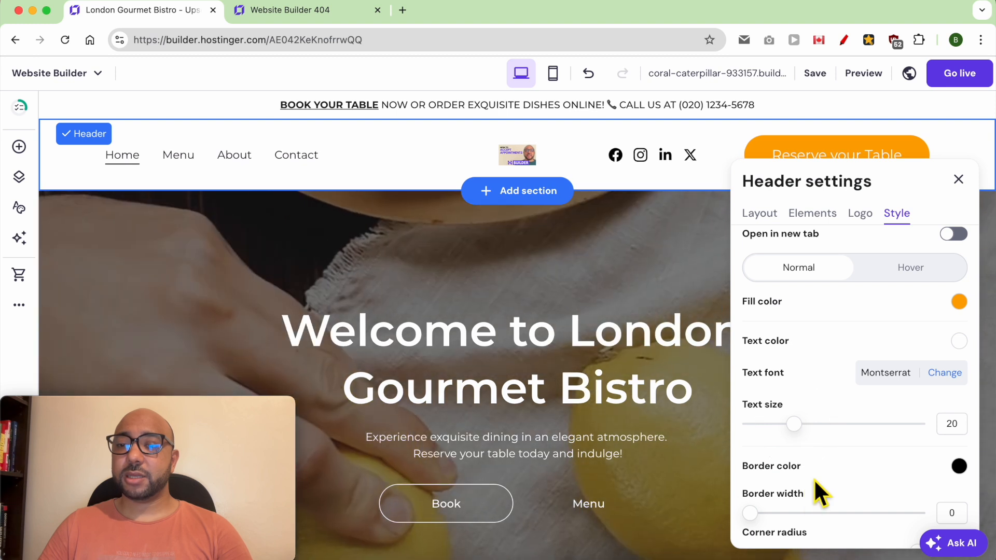
Give the button a visible black border and black text.
scroll(909, 437, "down", 1)
left_click(958, 432)
left_click_drag(871, 389, 816, 430)
left_click(796, 365)
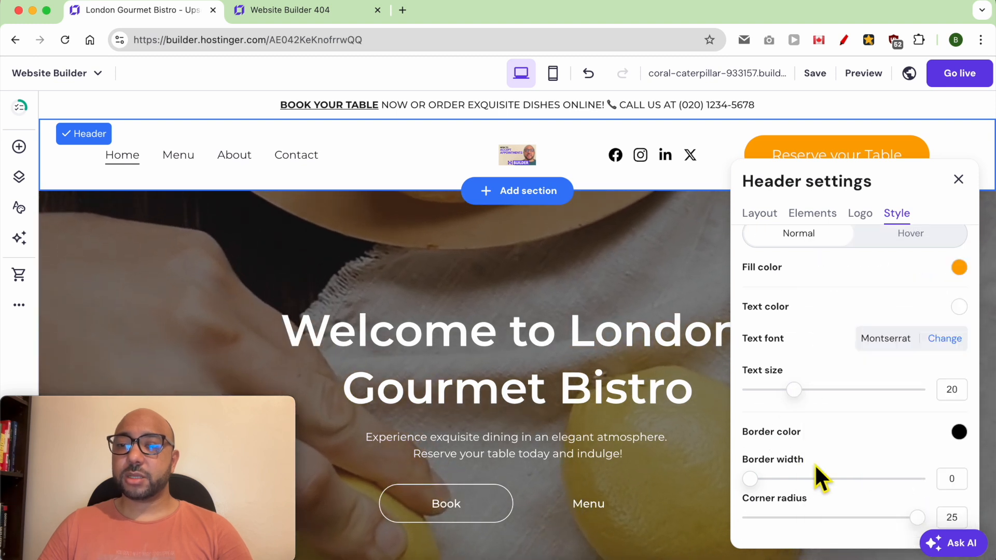
left_click_drag(768, 489, 790, 489)
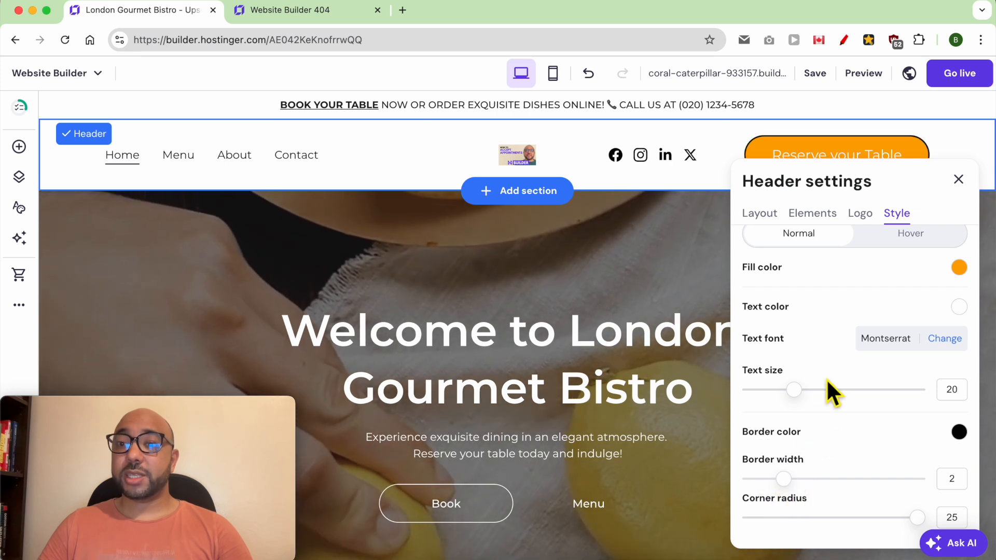
left_click(959, 308)
left_click_drag(861, 343, 804, 450)
left_click(780, 323)
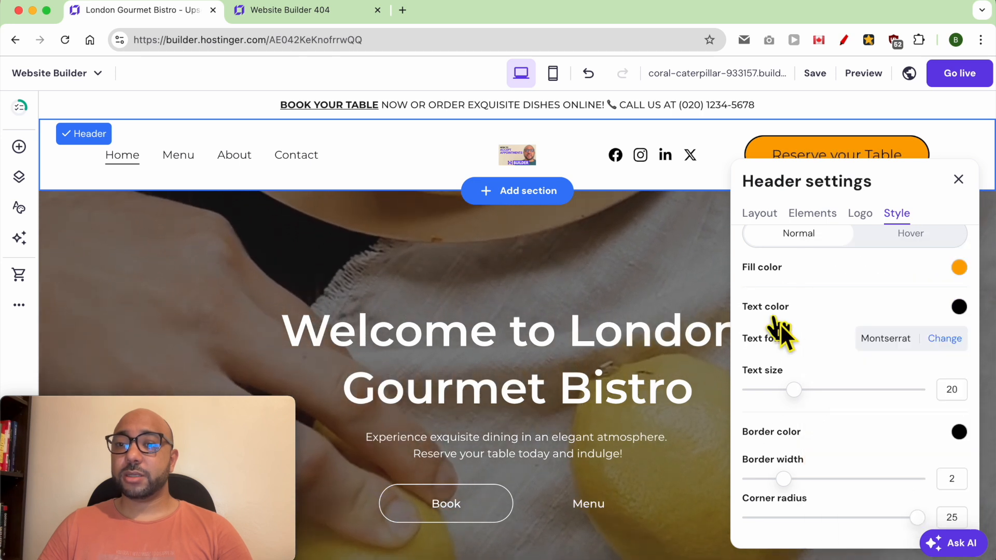
Set the border width to 3, reduce the corner radius to 21, and close header settings.
scroll(830, 399, "down", 1)
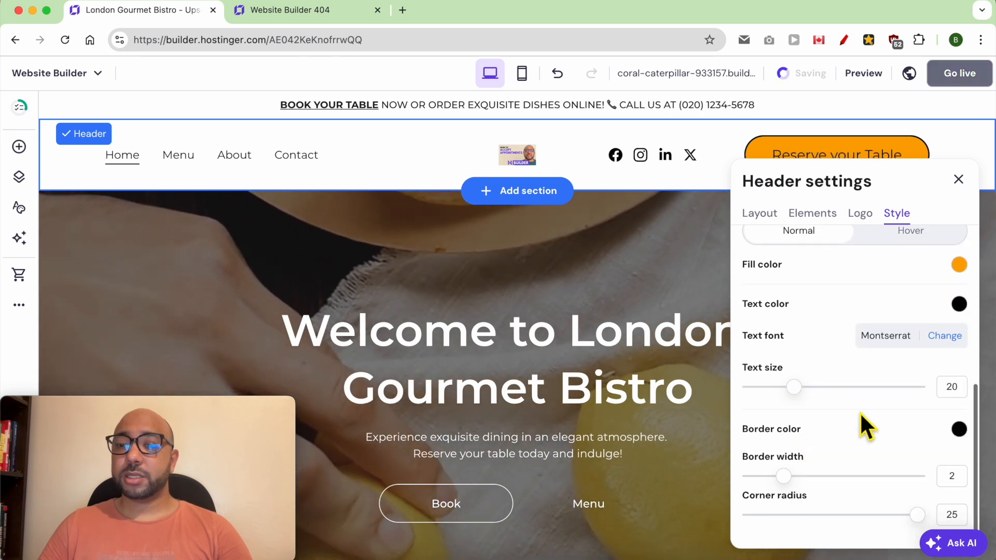
left_click_drag(784, 480, 812, 483)
left_click_drag(917, 516, 890, 516)
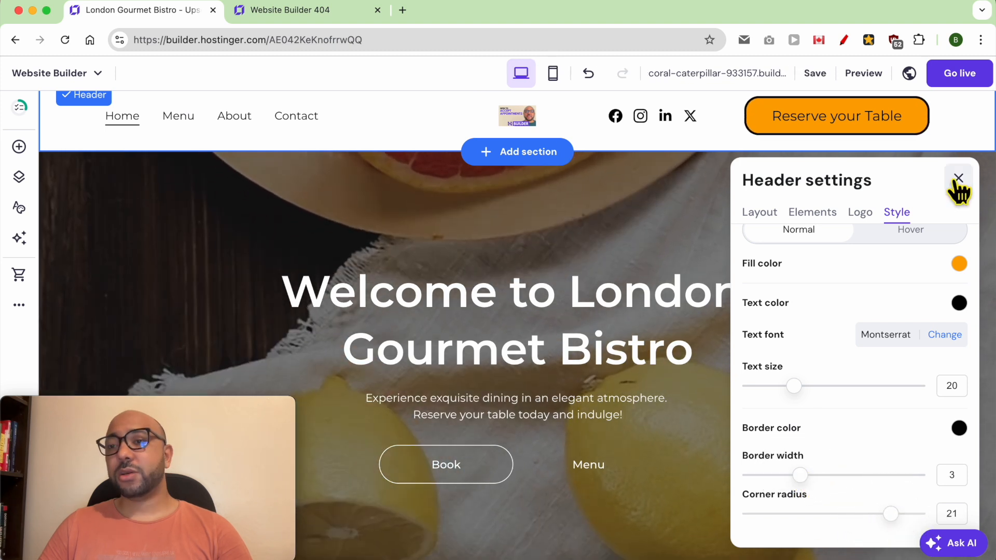
left_click(958, 178)
scroll(755, 263, "up", 1)
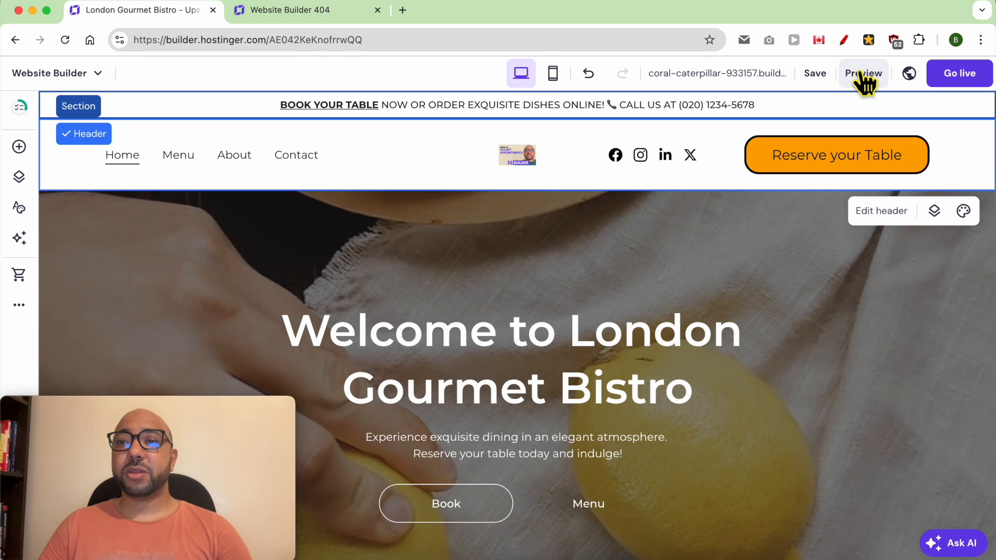
left_click(861, 74)
Return from preview and turn off the sticky header in header settings.
scroll(506, 275, "down", 3)
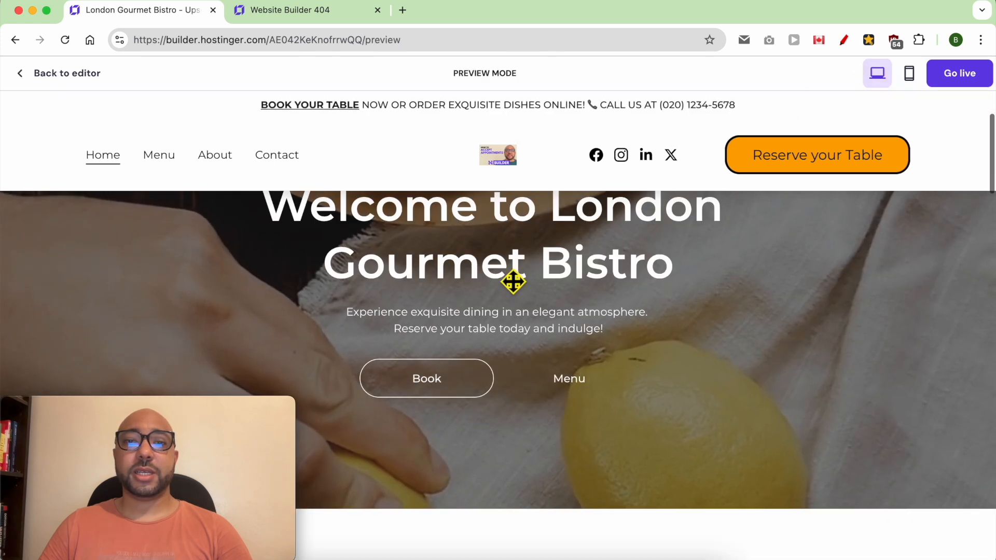
scroll(424, 284, "down", 1)
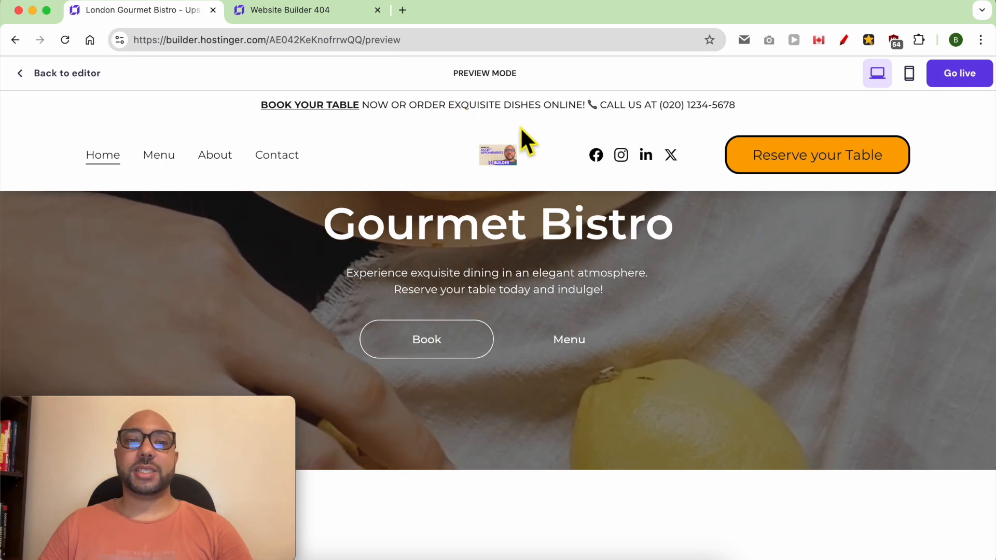
left_click(52, 77)
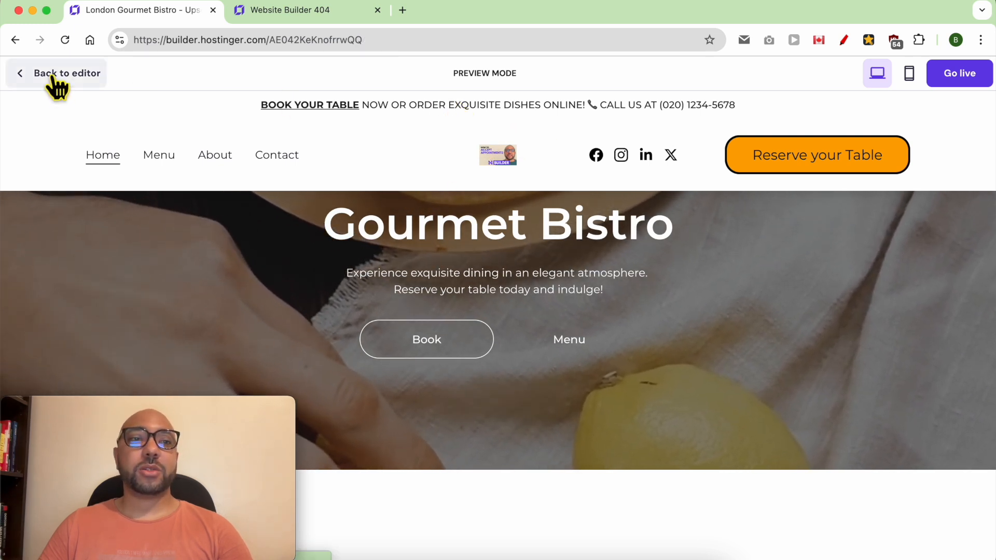
left_click(371, 147)
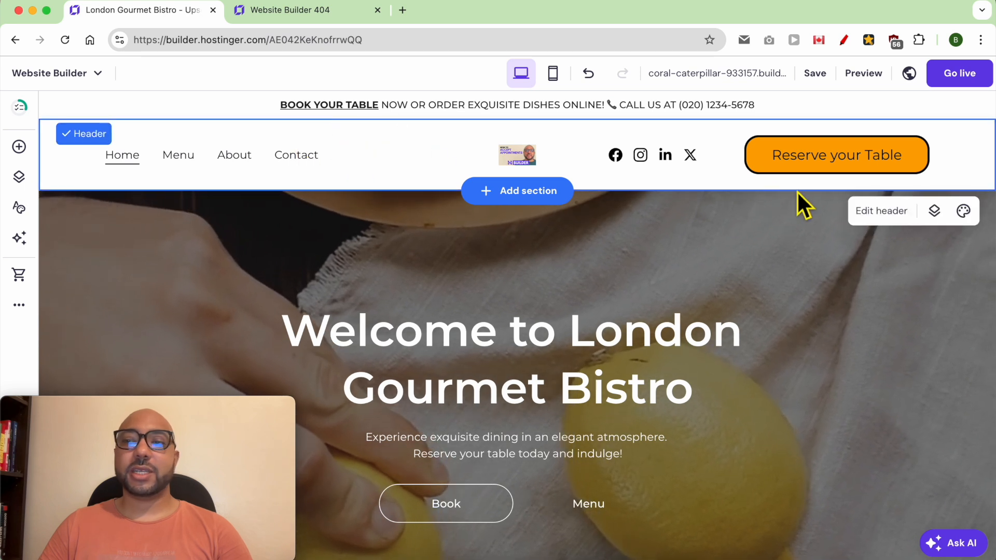
left_click(867, 211)
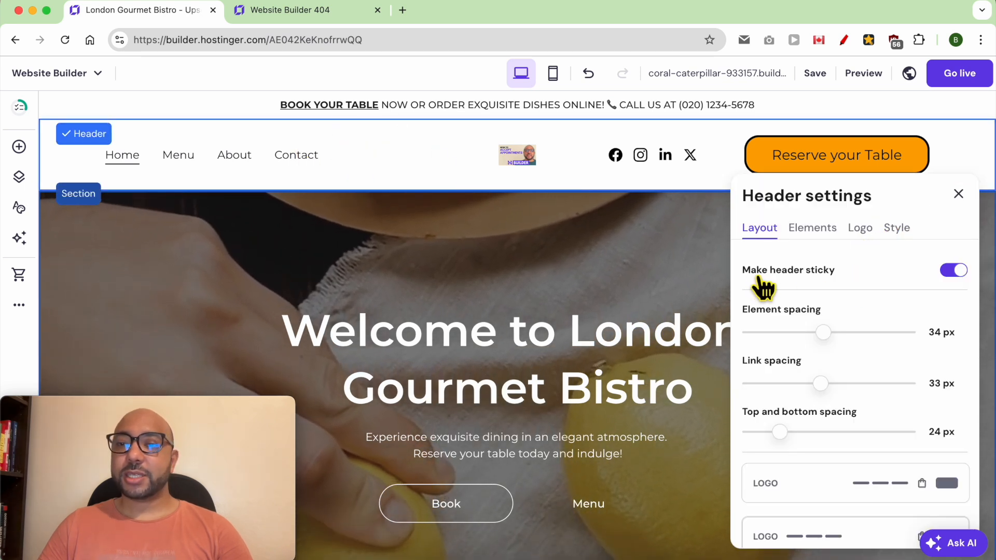
left_click(954, 271)
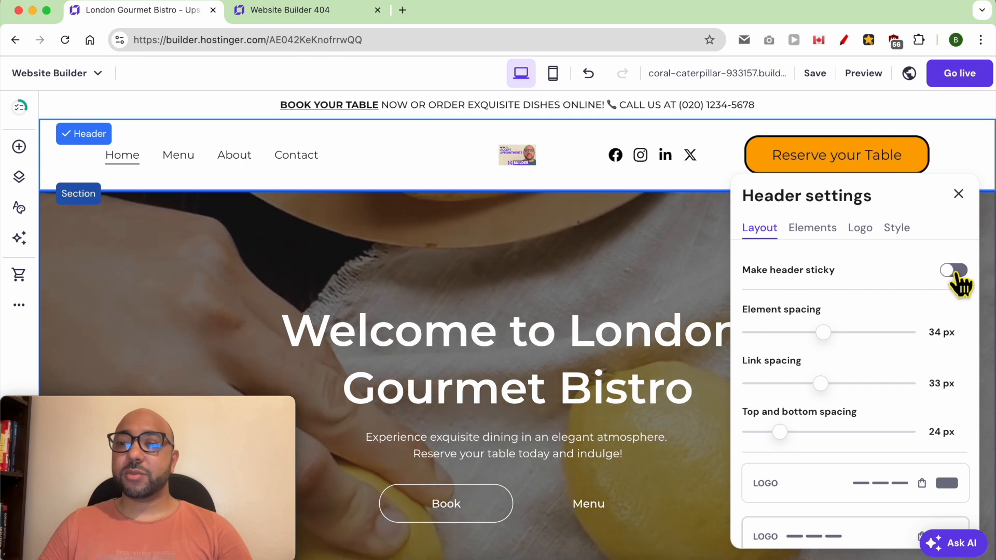
left_click(959, 193)
Preview the site and scroll to confirm the header now scrolls away.
left_click(864, 75)
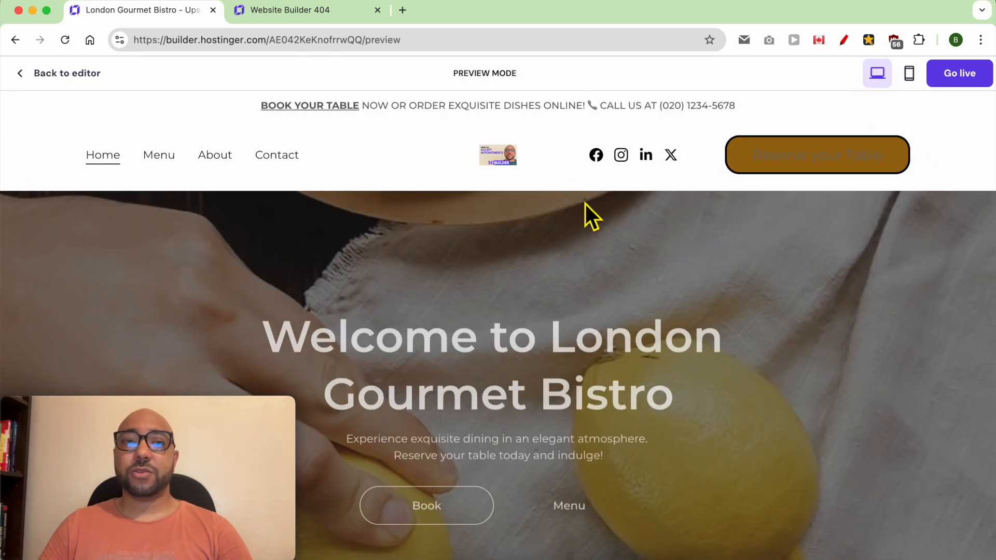
scroll(437, 285, "down", 5)
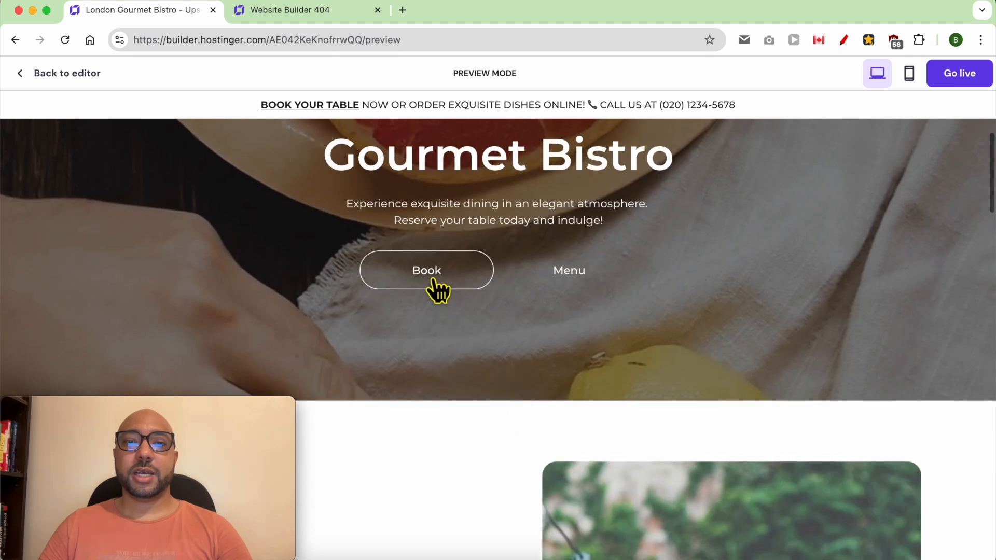
scroll(437, 289, "down", 4)
scroll(480, 244, "up", 4)
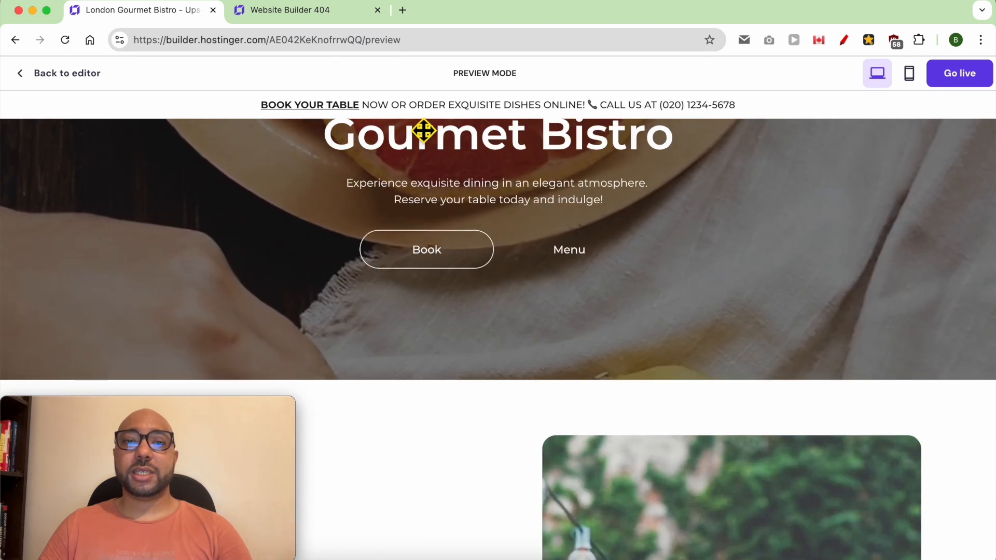
scroll(507, 209, "up", 5)
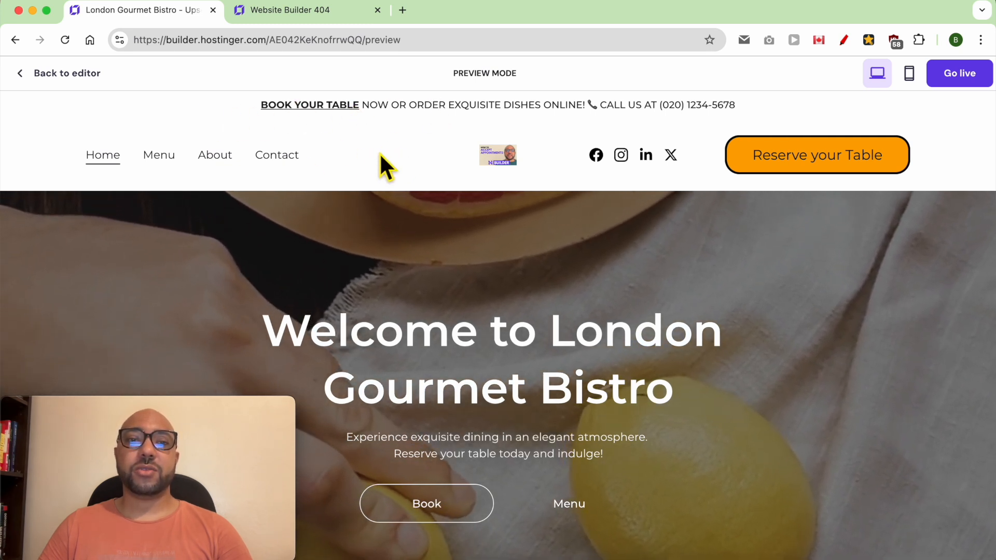
left_click(63, 75)
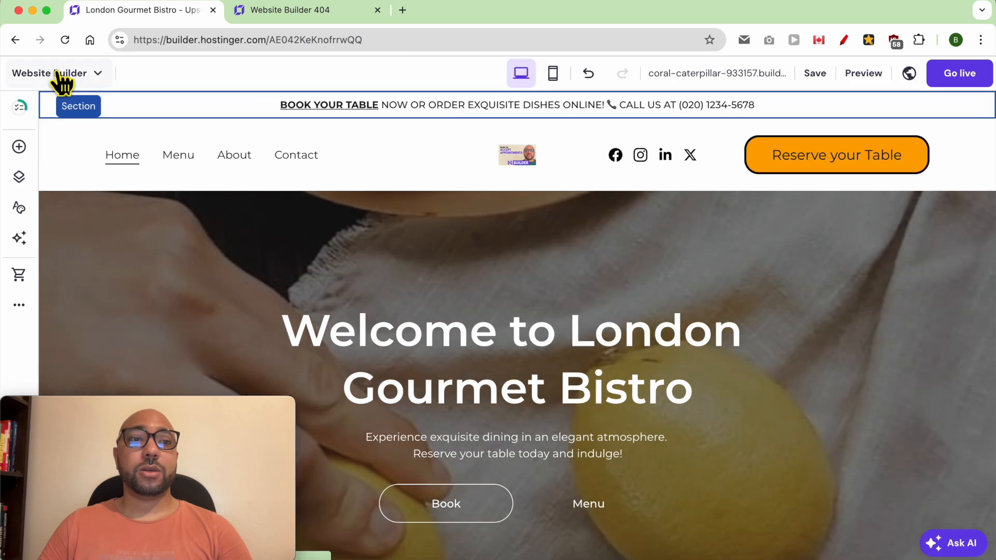
Set the announcement bar's section colour to yellow (#f7cb3b).
left_click(951, 108)
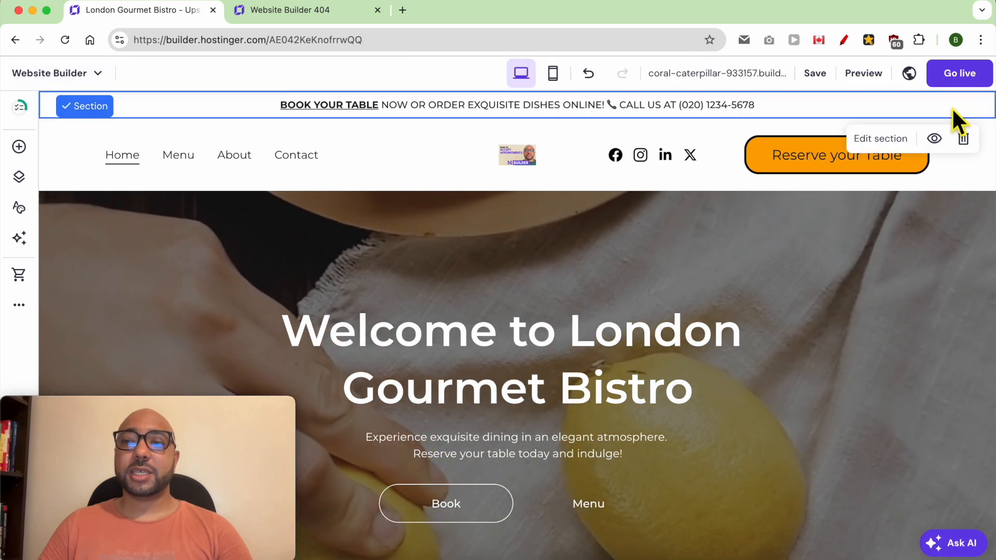
left_click(888, 144)
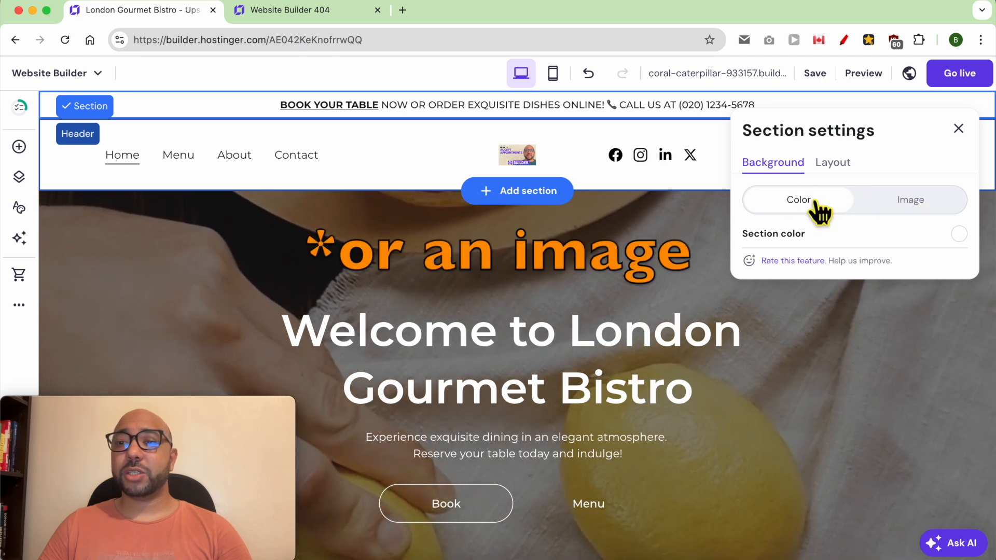
left_click(959, 234)
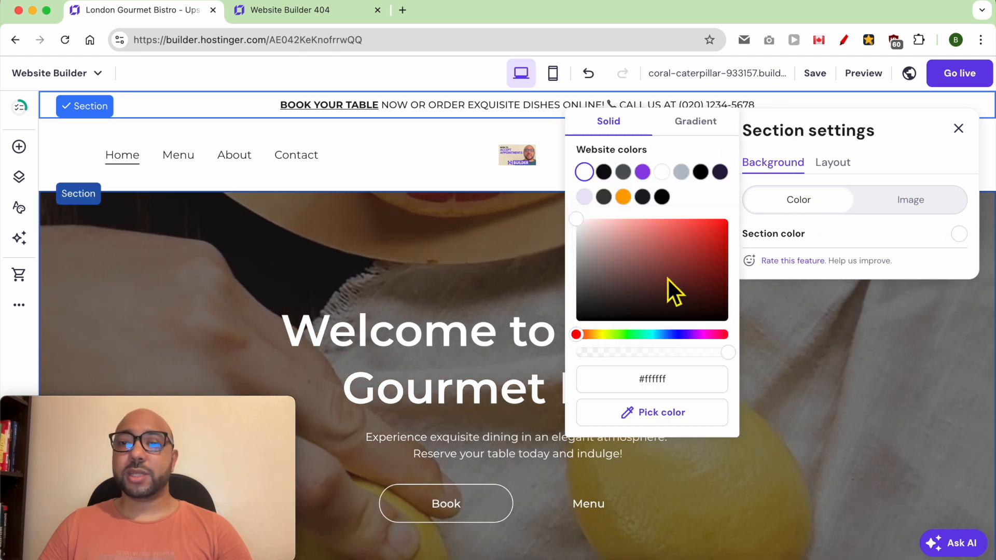
left_click(592, 334)
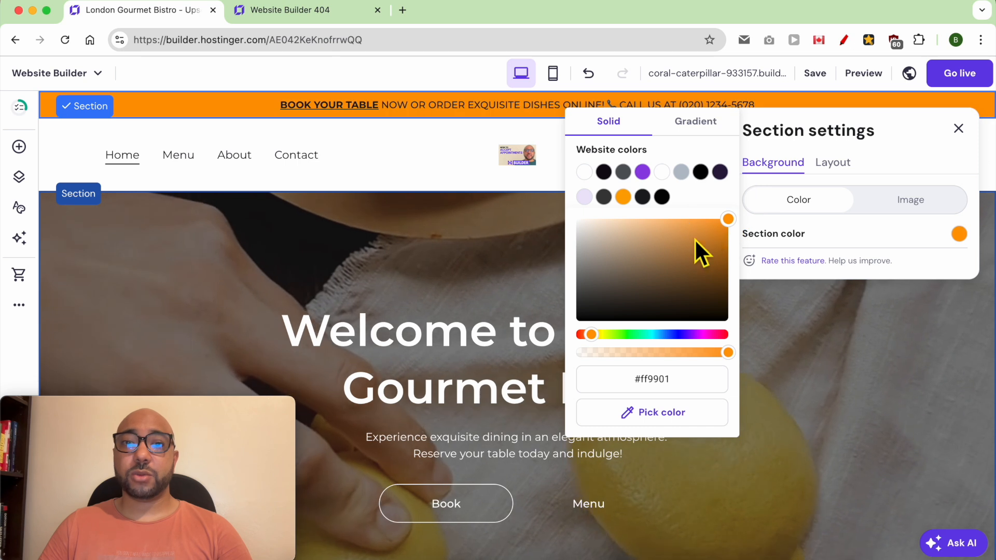
left_click(692, 222)
left_click(535, 238)
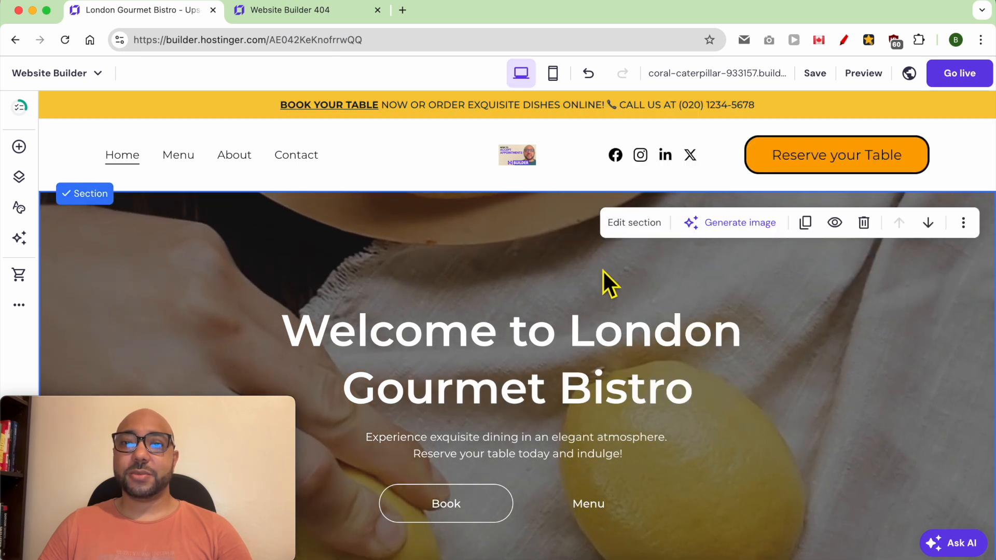
Preview the page and scroll to check the yellow announcement bar.
left_click(859, 74)
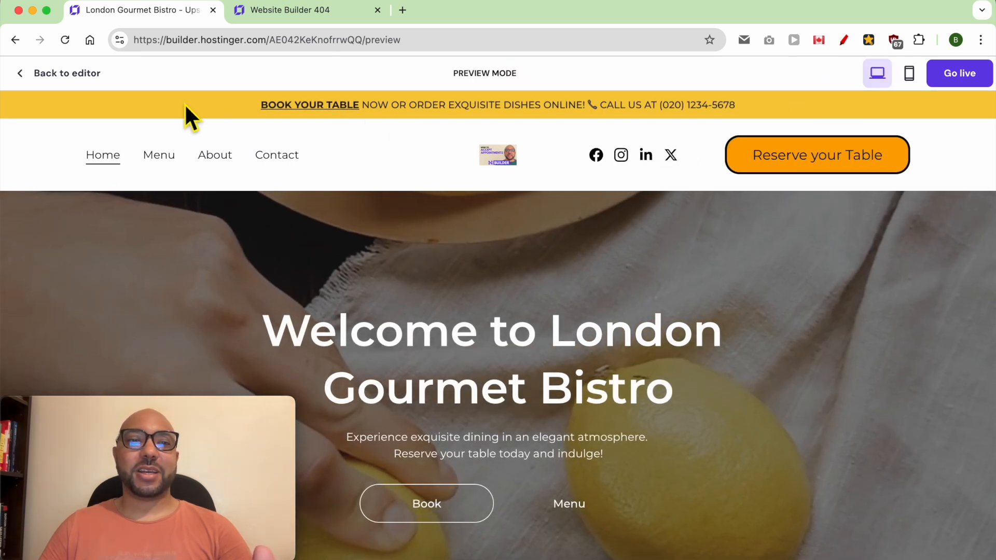
scroll(384, 132, "down", 4)
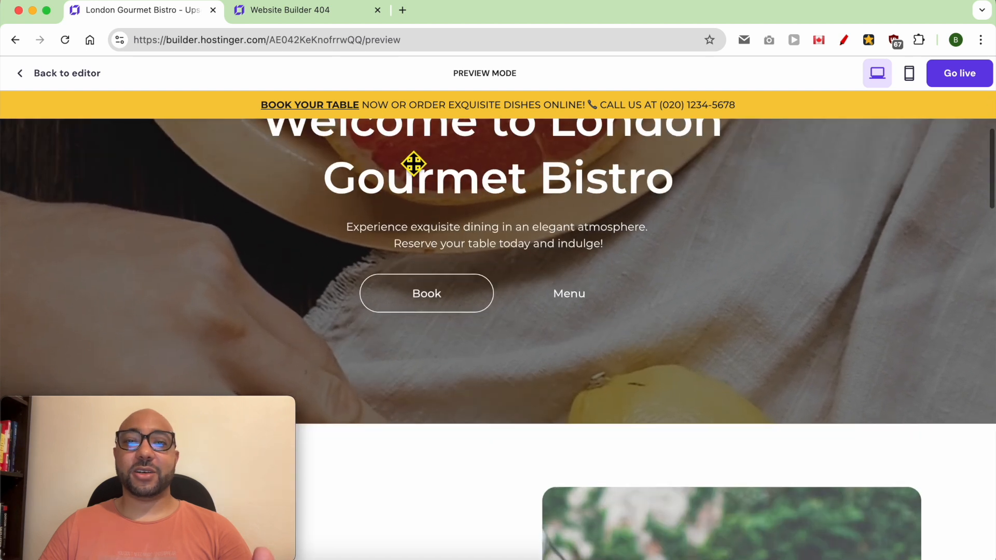
scroll(469, 122, "up", 4)
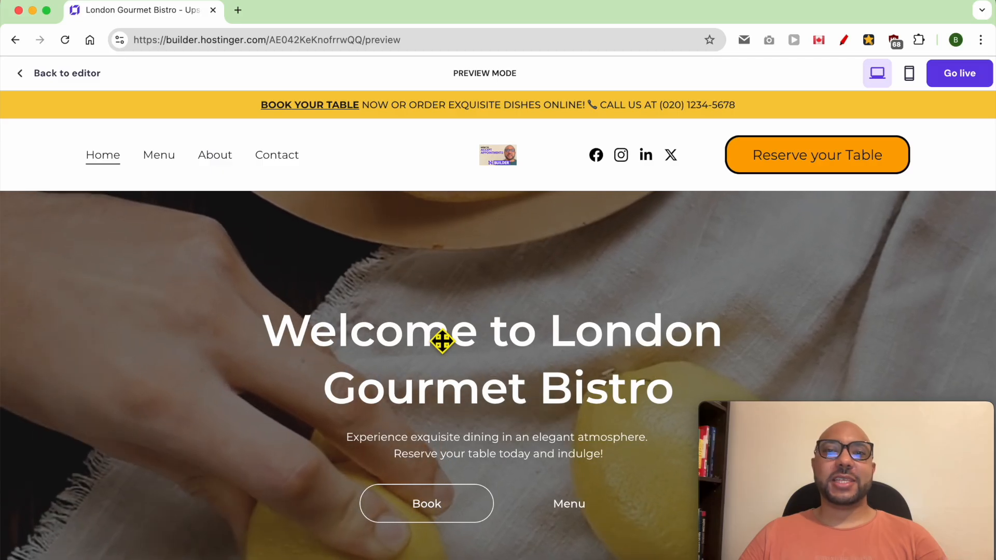
Select the hero section and try a red colour background, then an image background.
left_click(73, 80)
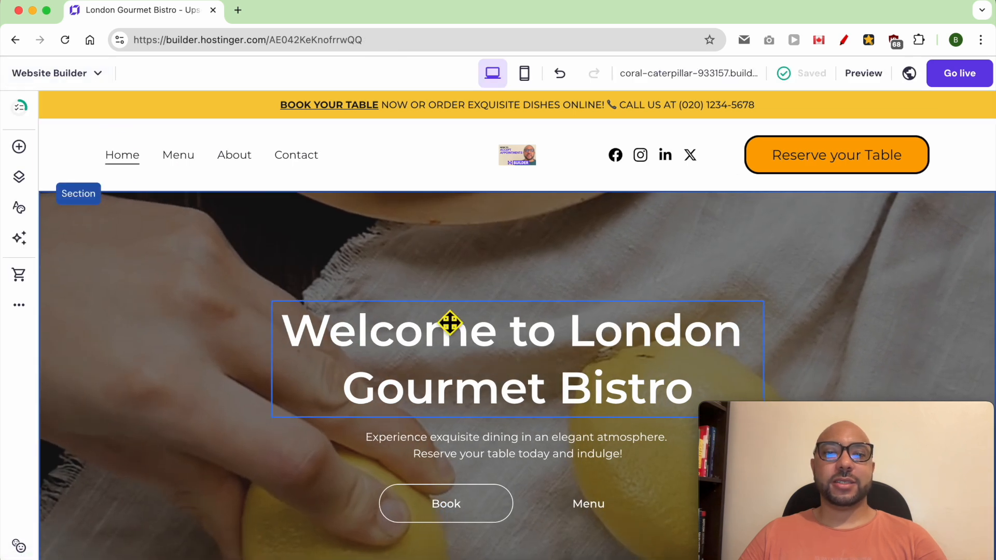
left_click(194, 306)
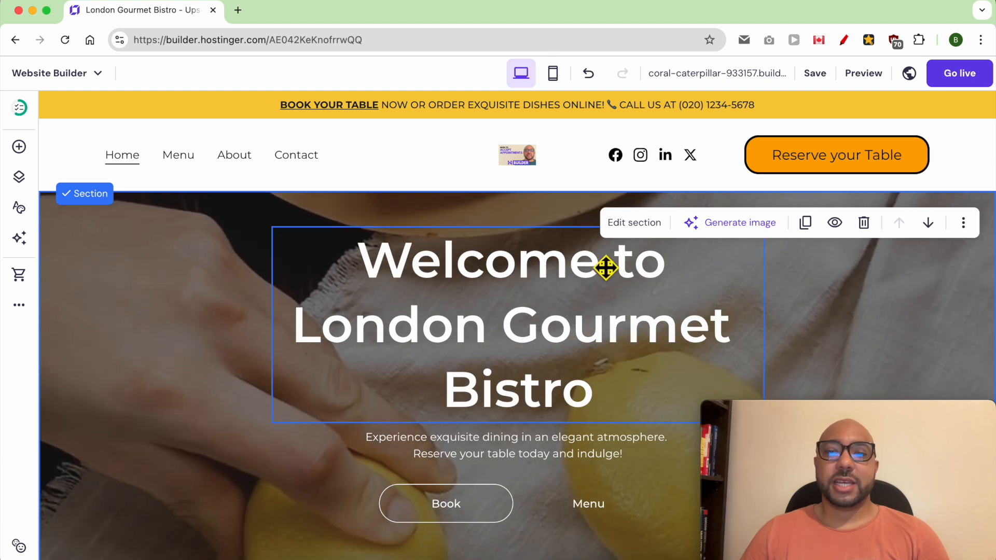
left_click(649, 226)
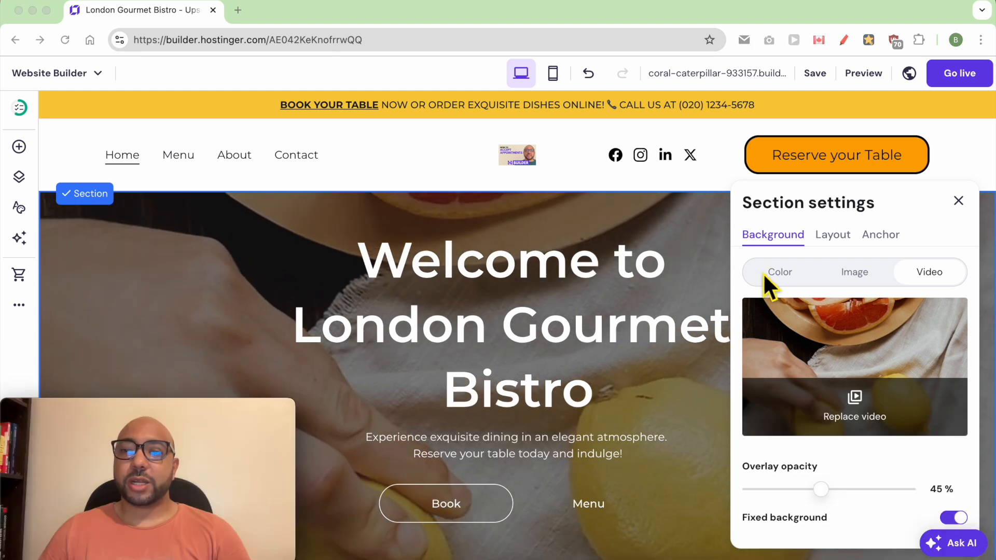
left_click(793, 274)
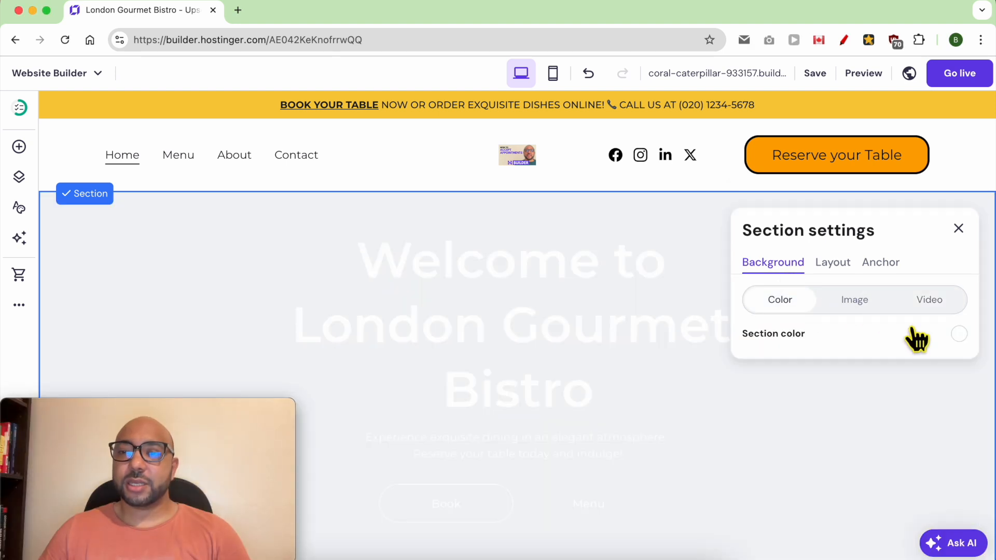
left_click(959, 334)
left_click(672, 312)
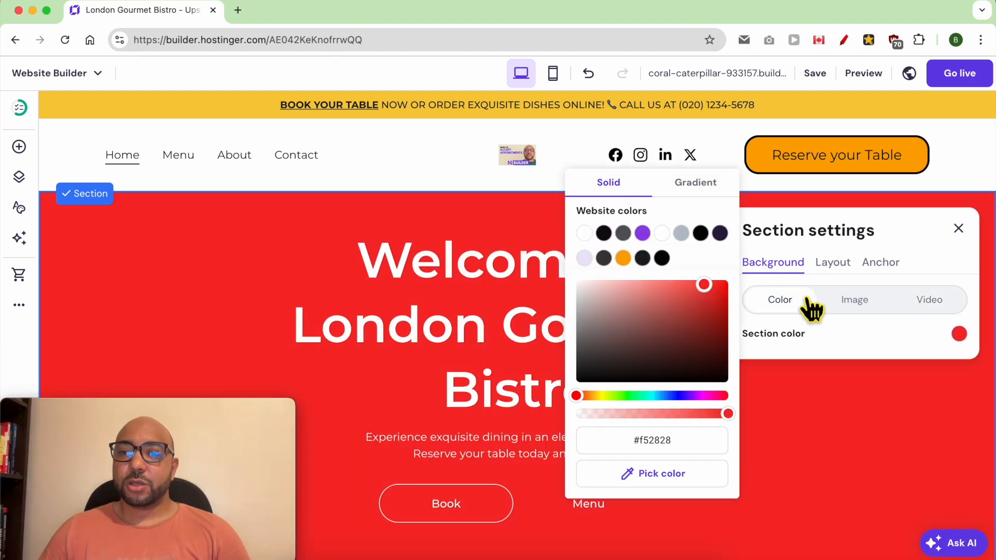
left_click(856, 301)
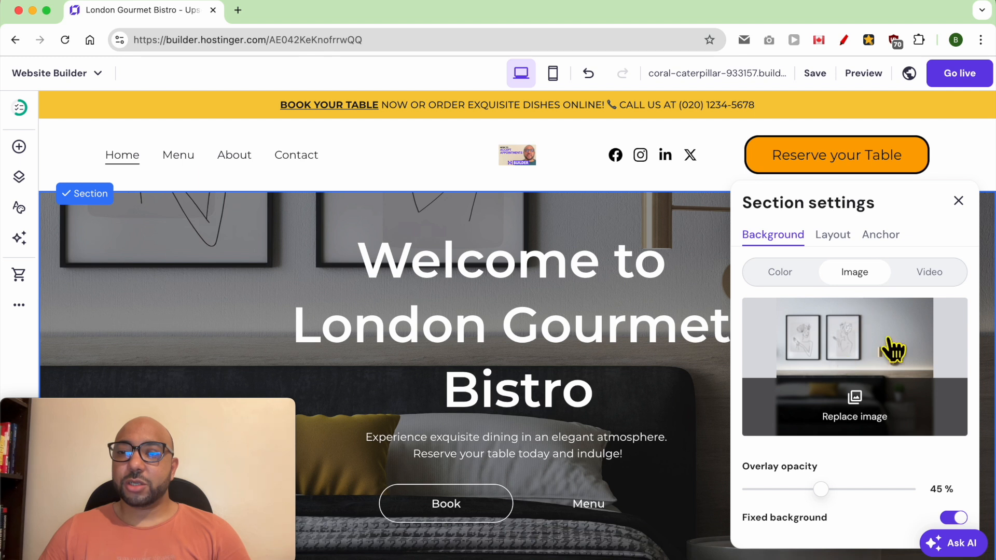
Try a video background, revert to an image, and bring up free stock photos to replace it.
left_click(929, 277)
left_click(854, 407)
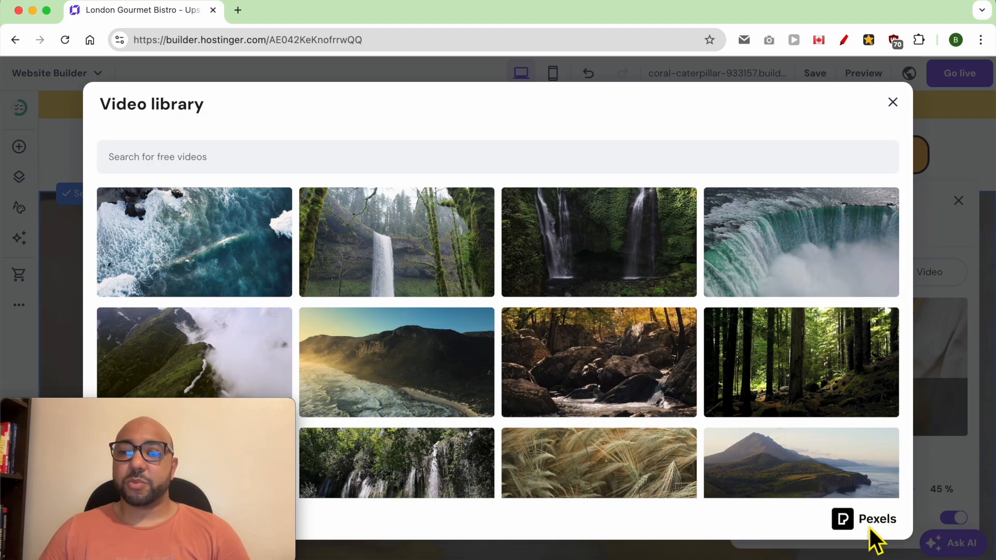
left_click(891, 104)
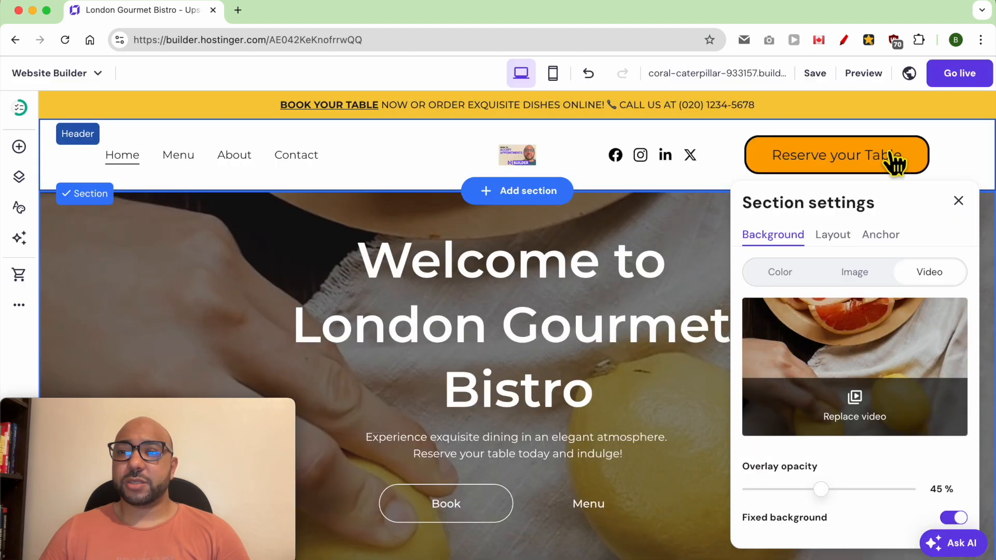
left_click(858, 273)
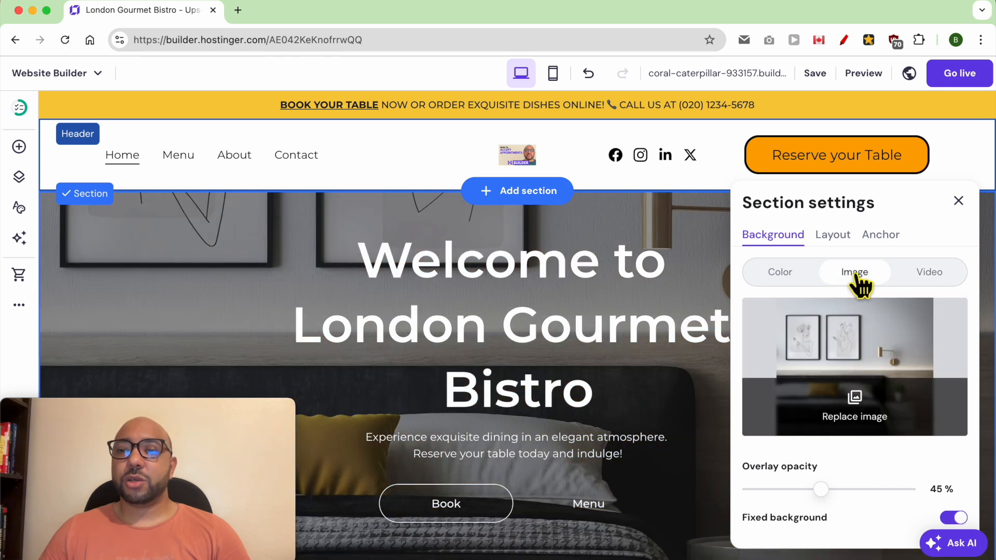
left_click(855, 410)
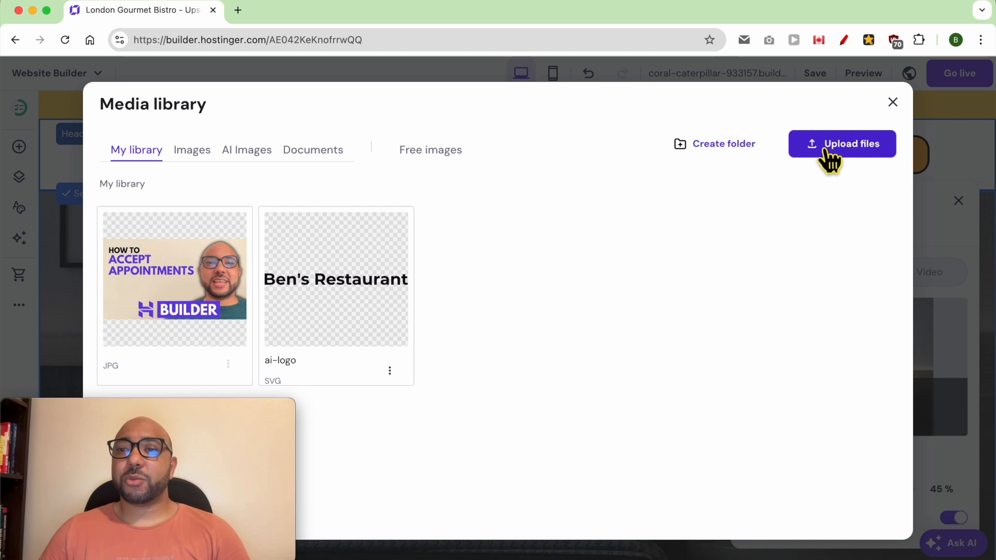
left_click(431, 153)
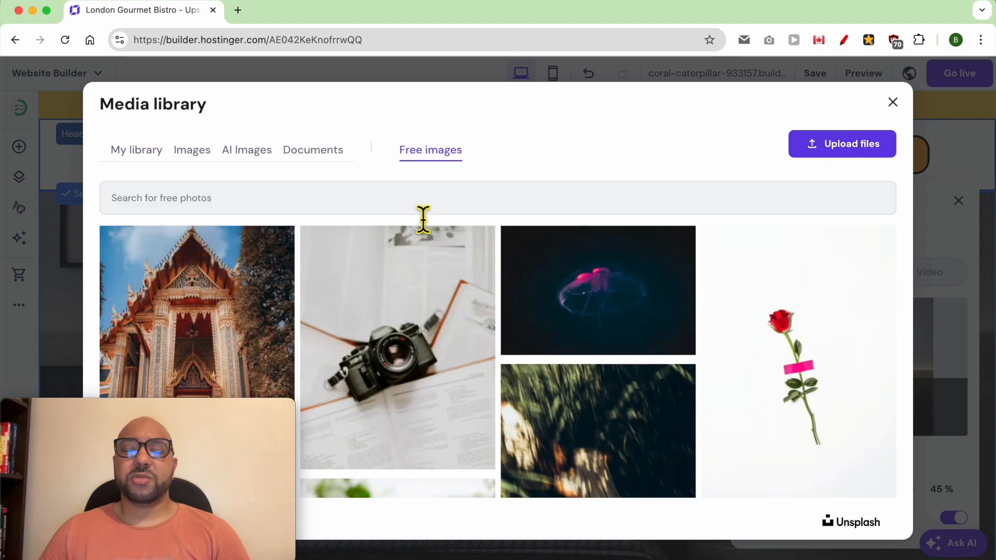
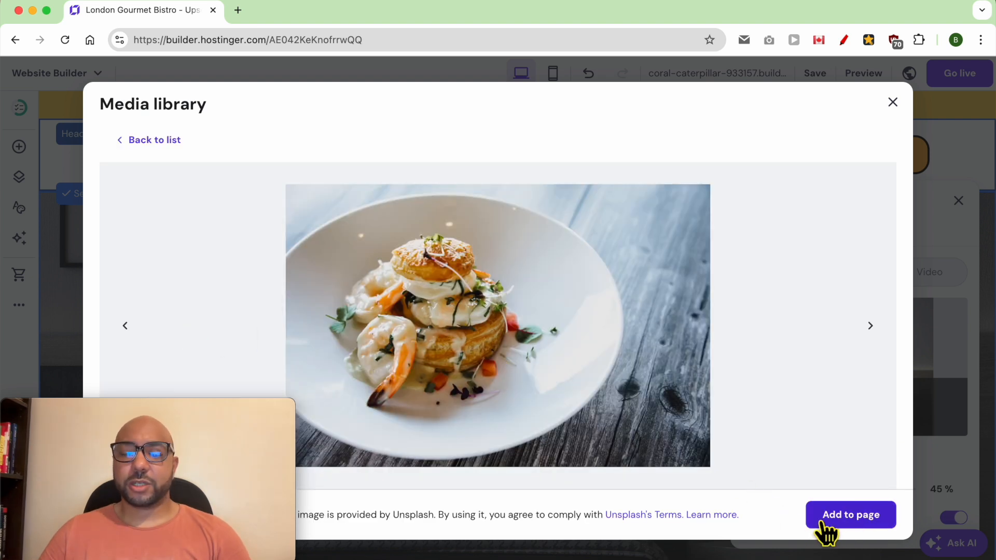
Make the plated shrimp photo the hero background with overlay opacity at 50%.
left_click(851, 515)
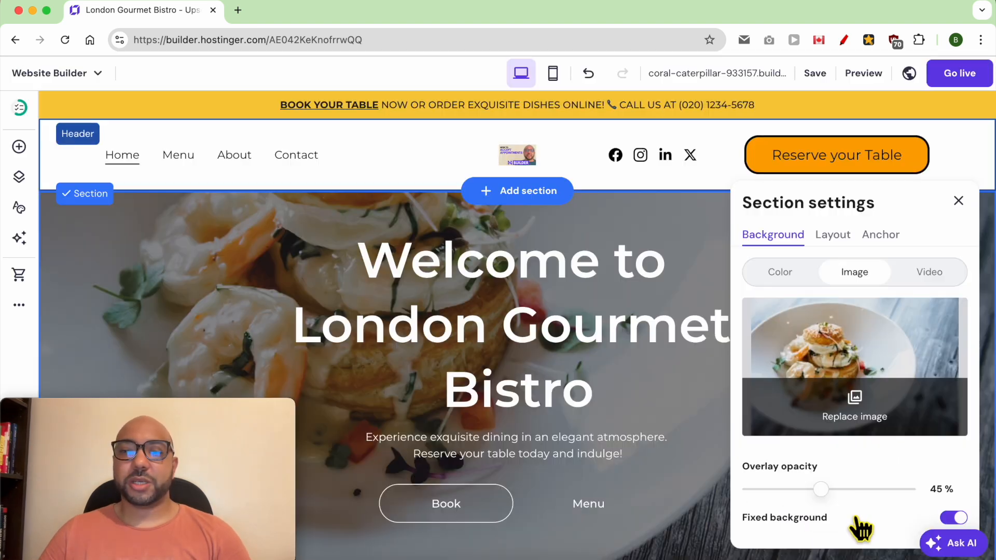
mouse_move(829, 505)
left_mouse_down()
mouse_move(863, 504)
mouse_move(824, 504)
mouse_move(840, 503)
left_mouse_up()
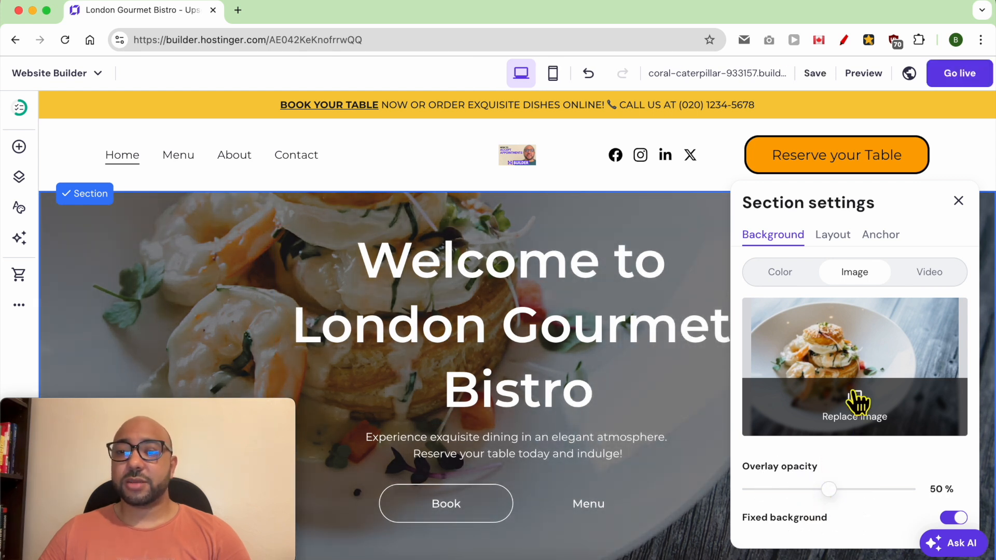
left_click(958, 201)
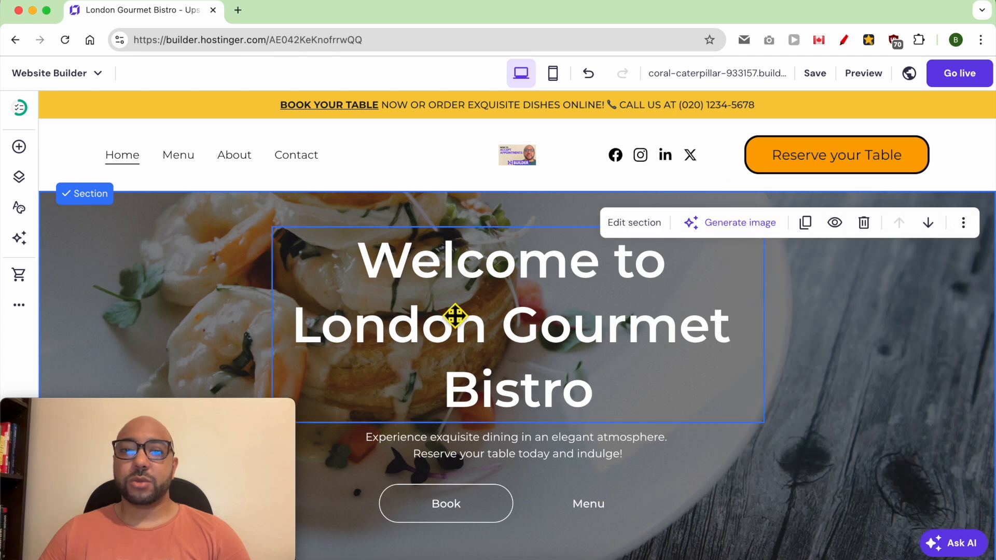
double_click(433, 275)
Retype 'London' in the hero heading so it reads 'Welcome to Londong Gourmet Bistro'.
left_click(444, 288)
double_click(418, 342)
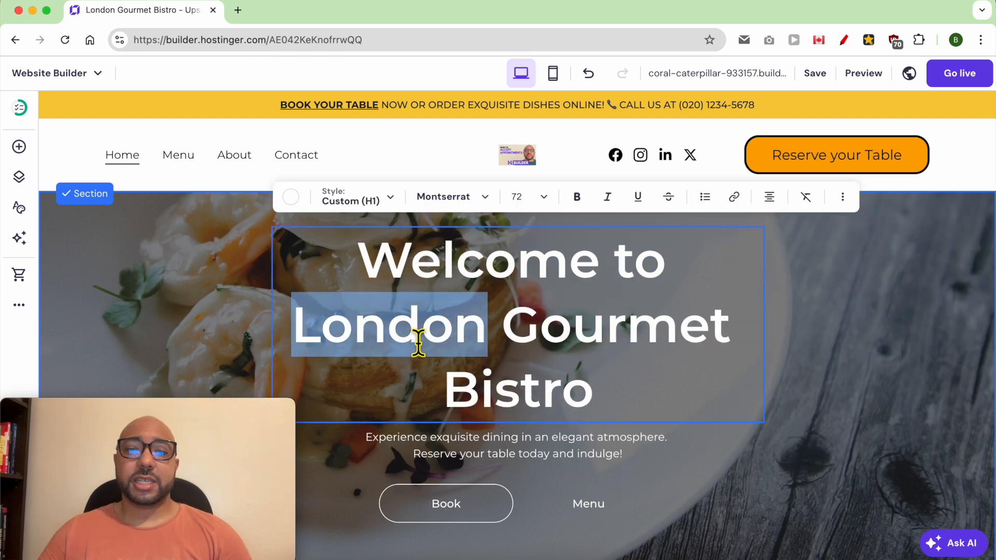
type("LO")
key("BackSpace")
type("ondong")
Review the heading's text colour, style and font options, keeping the font size at 72.
left_click_drag(356, 259, 631, 385)
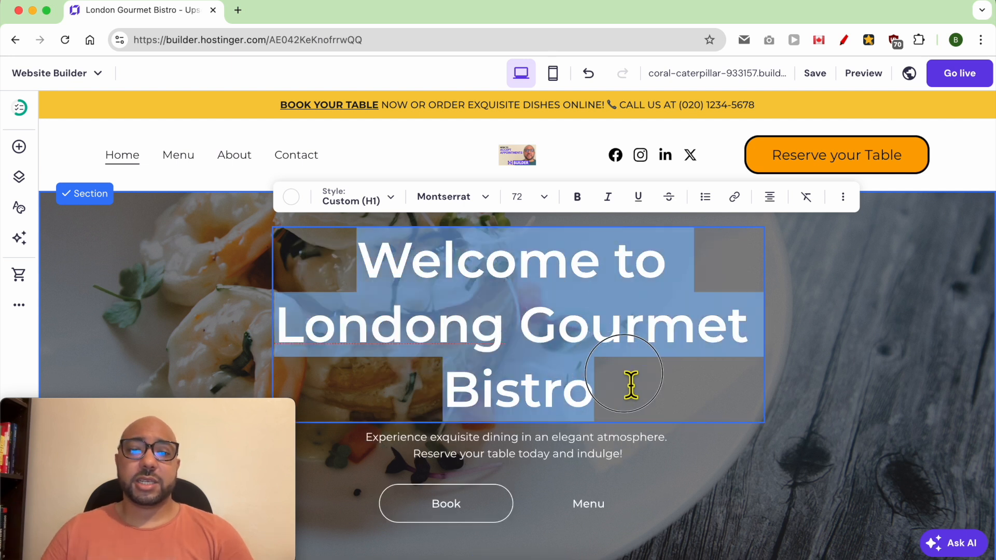
left_click(291, 198)
left_click(355, 207)
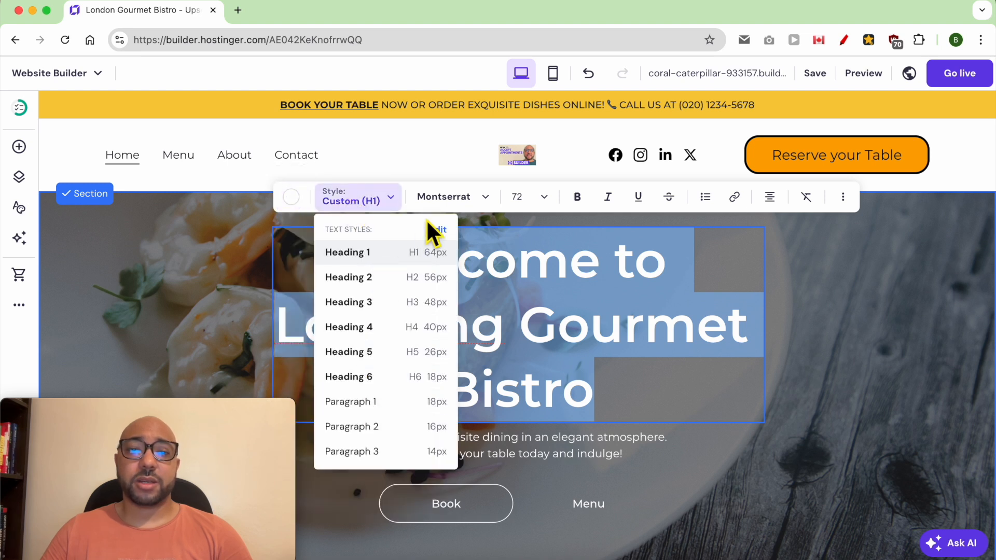
left_click(450, 197)
mouse_move(467, 255)
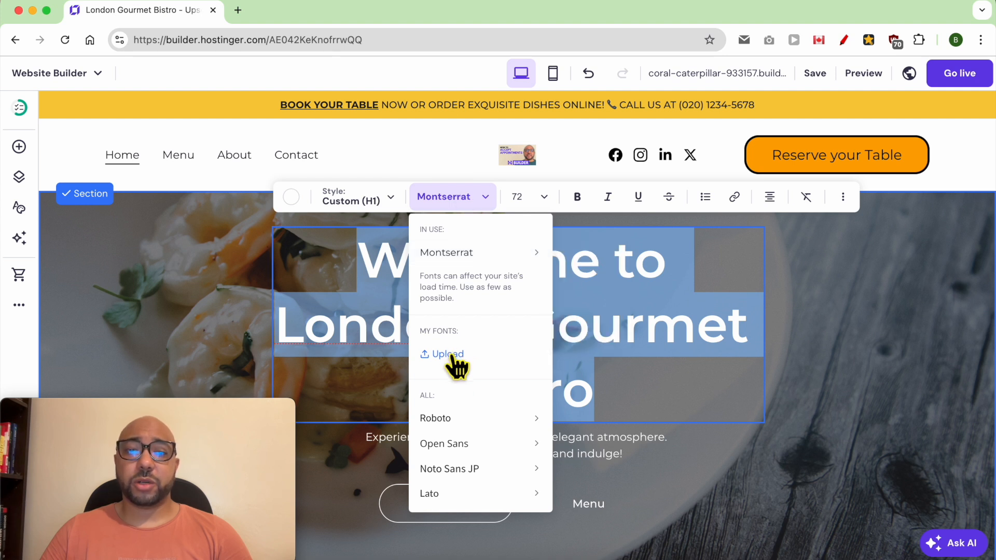
mouse_move(510, 449)
mouse_move(507, 425)
left_click(539, 199)
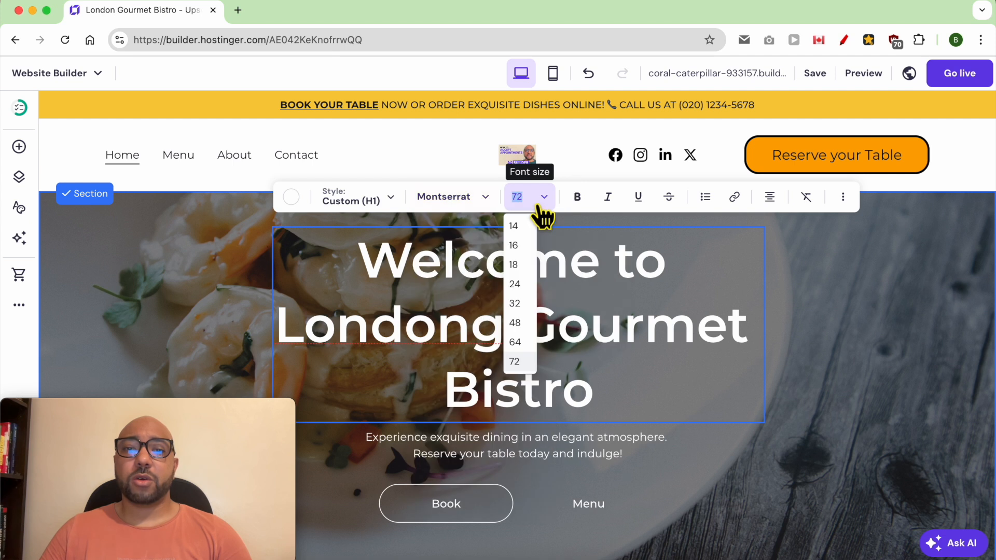
left_click(515, 362)
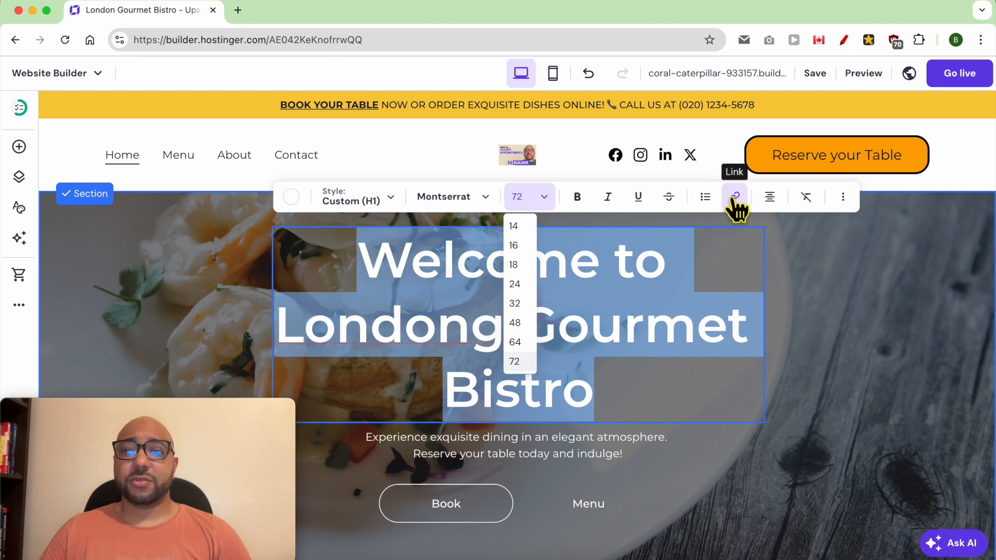
left_click(625, 362)
left_click(515, 453)
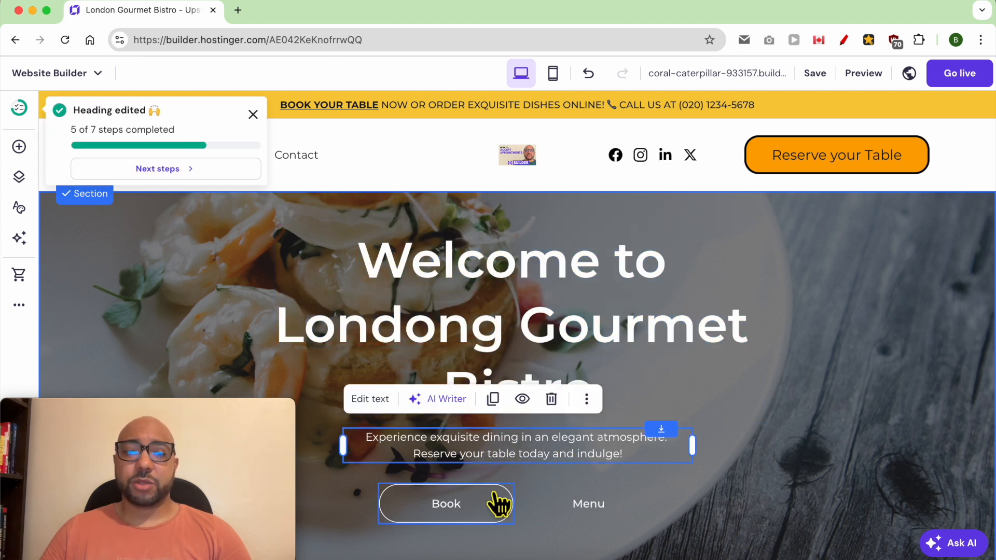
Widen the Book button slightly, relabel it Reserve and link it to a site page.
left_click(478, 514)
mouse_move(517, 531)
left_mouse_down()
mouse_move(549, 547)
mouse_move(511, 518)
mouse_move(519, 529)
left_mouse_up()
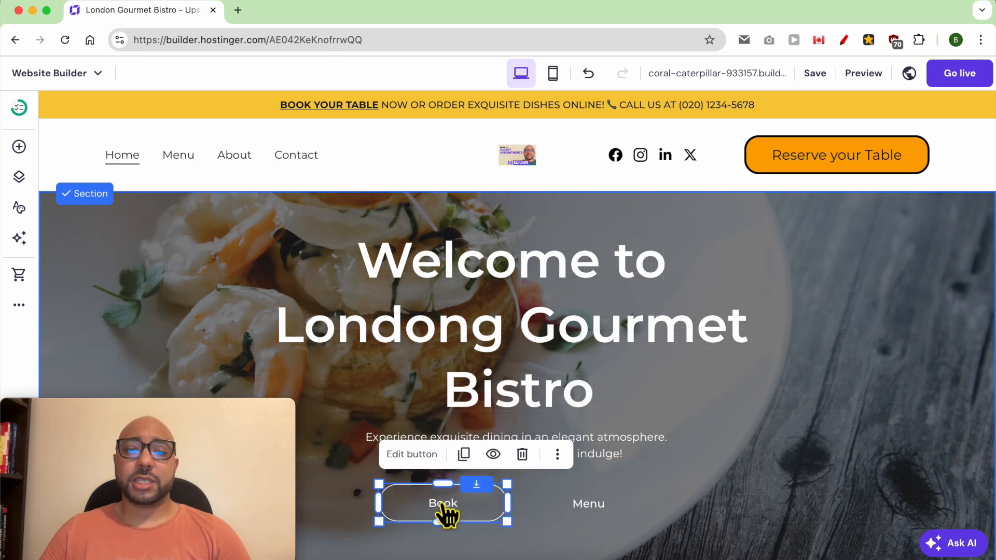
double_click(444, 514)
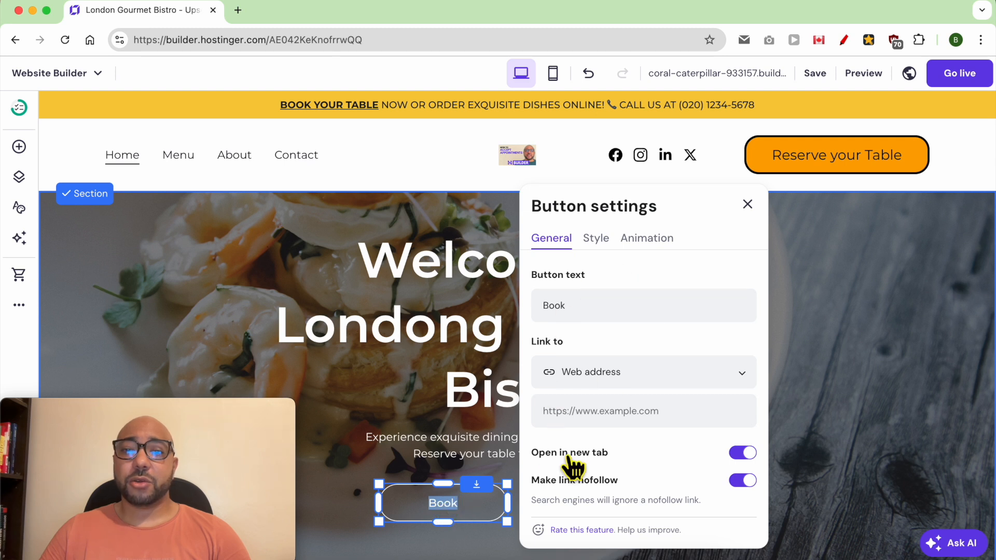
left_click(596, 314)
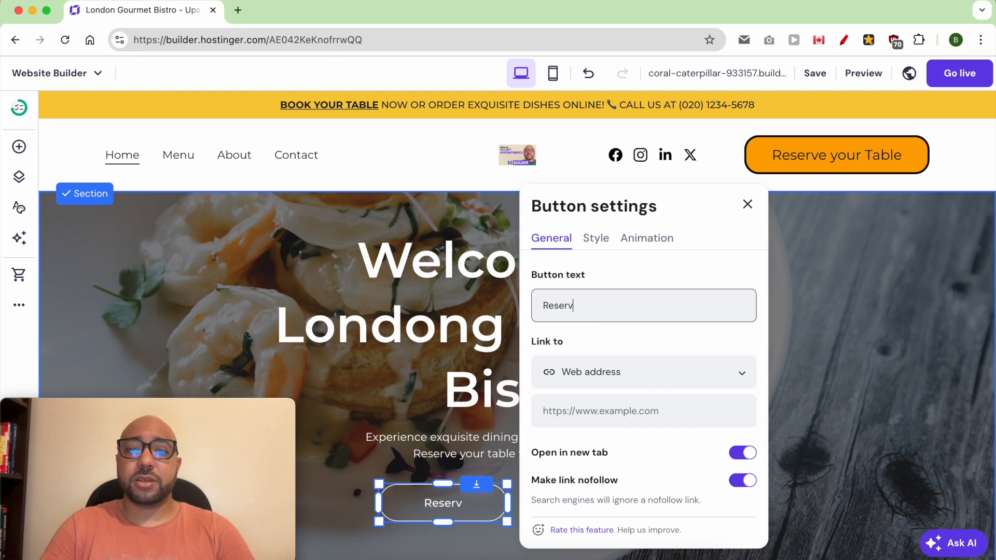
left_click(617, 375)
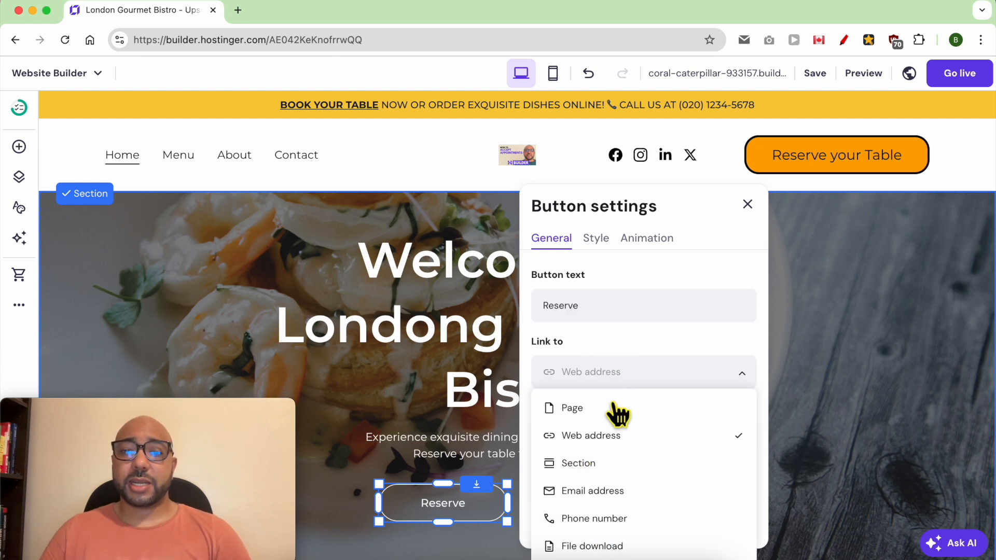
left_click(618, 407)
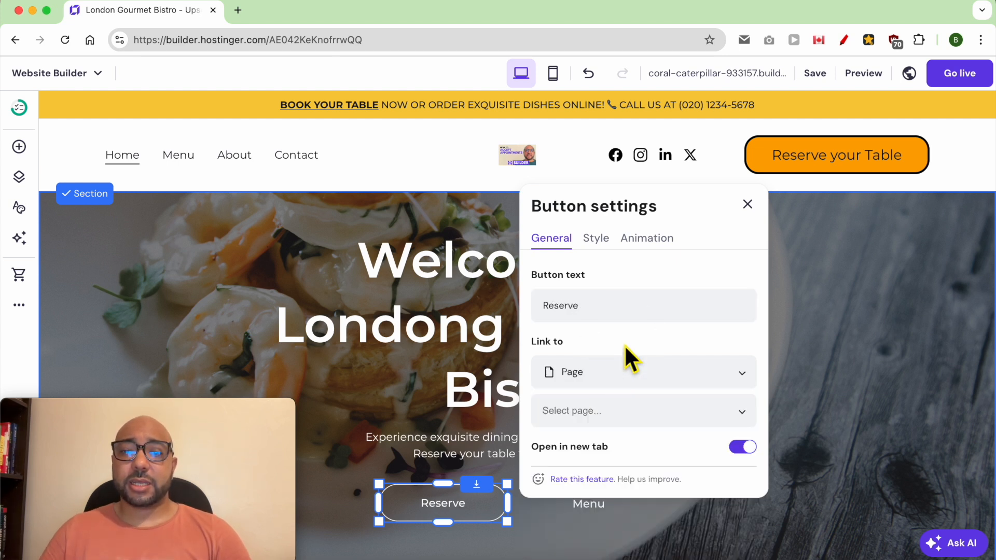
Check the button's hover and text colours, keep the text white, and set text size to 18.
left_click(604, 242)
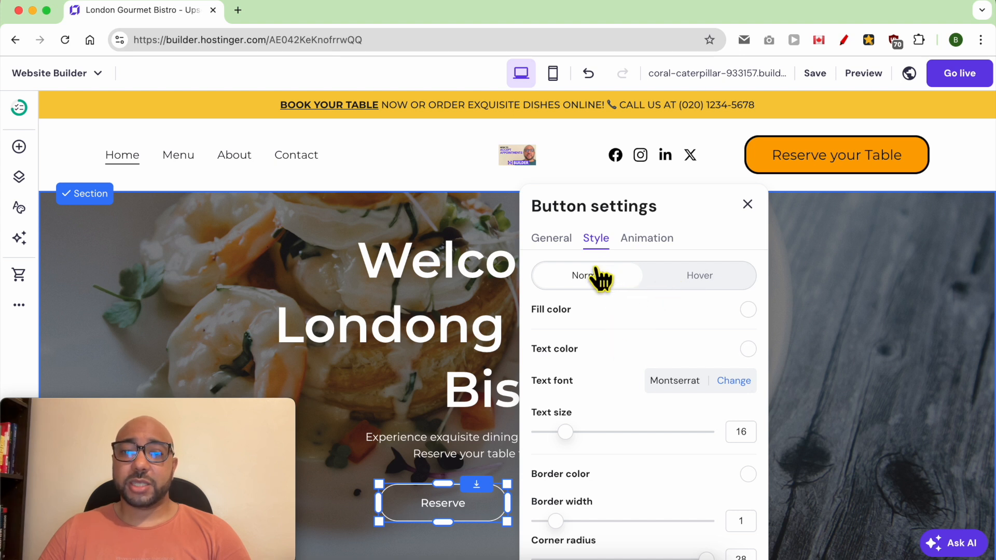
left_click(701, 278)
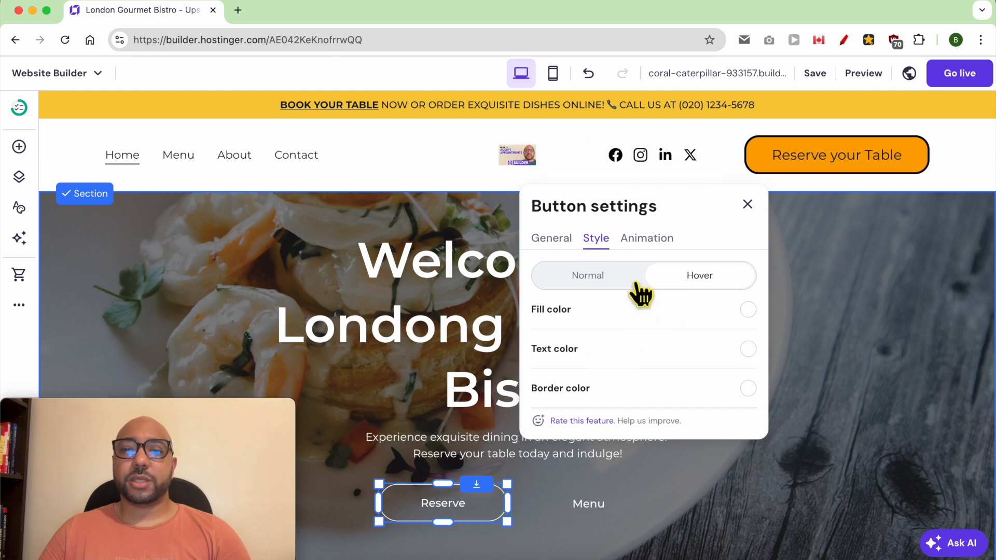
left_click(597, 277)
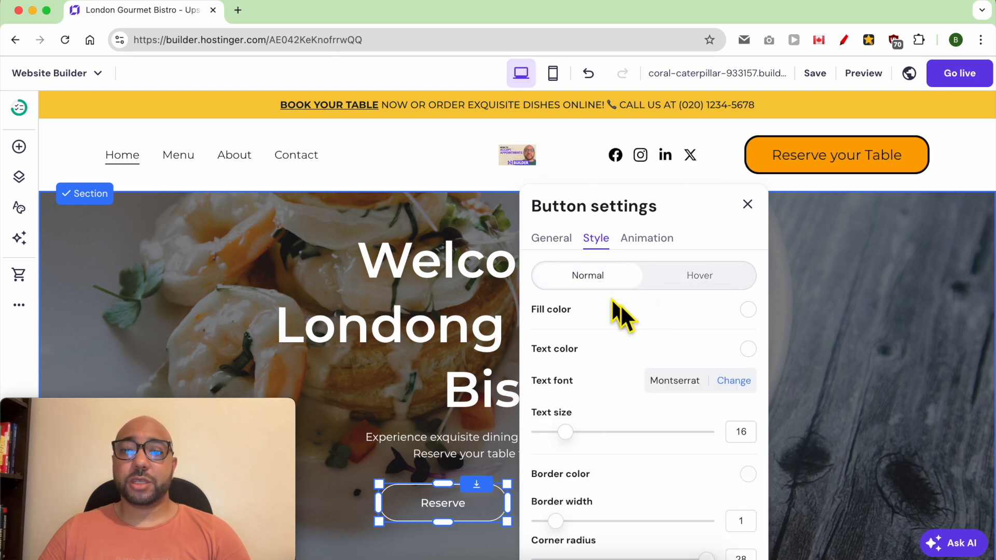
left_click(747, 349)
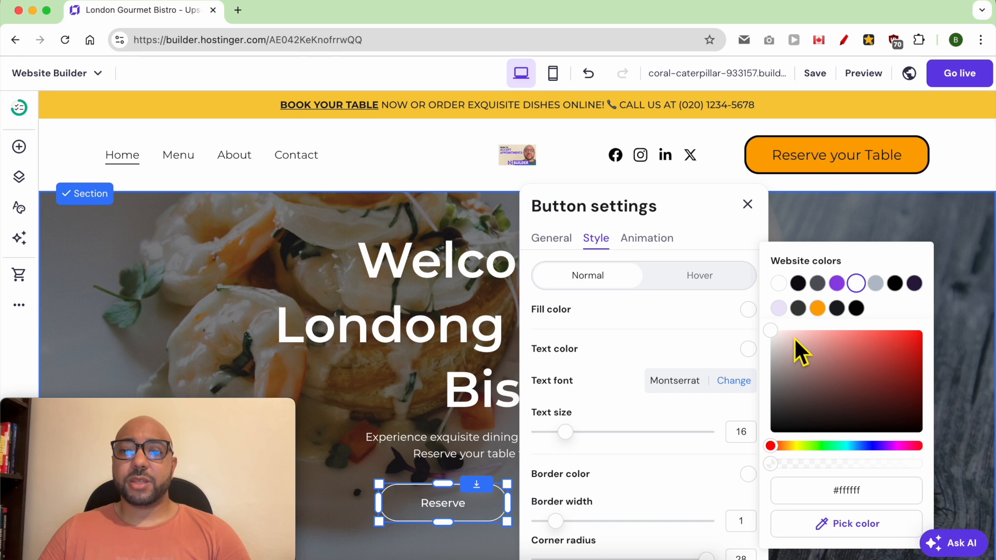
left_click(861, 330)
left_click_drag(868, 334, 635, 326)
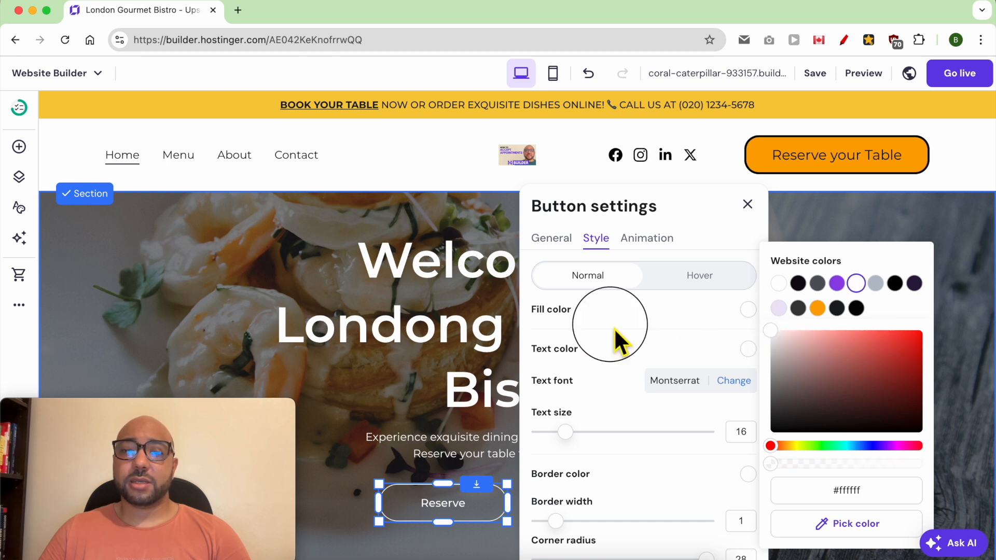
left_click(614, 328)
left_click_drag(576, 444, 587, 443)
scroll(596, 500, "down", 3)
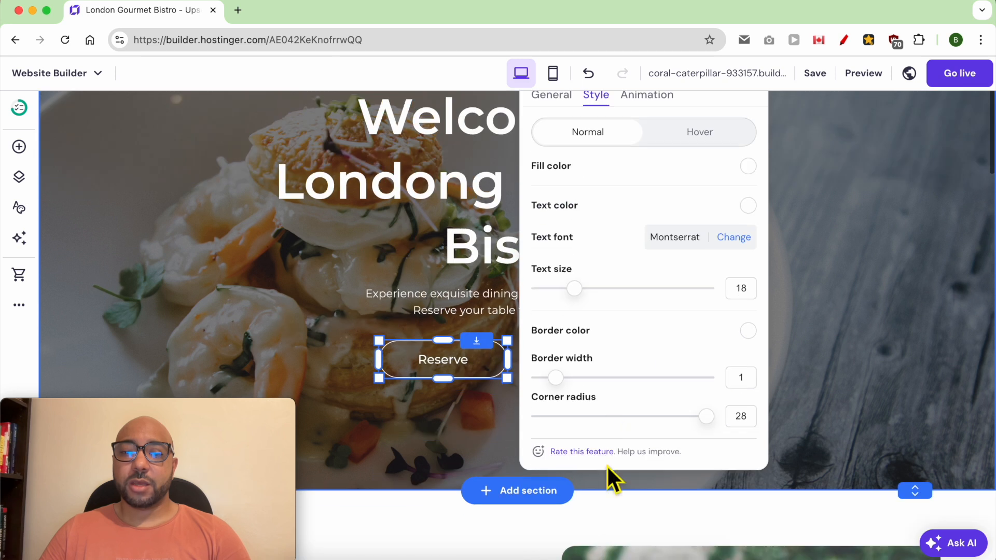
Drag the hero section's bottom edge to make it slightly taller.
left_click(830, 312)
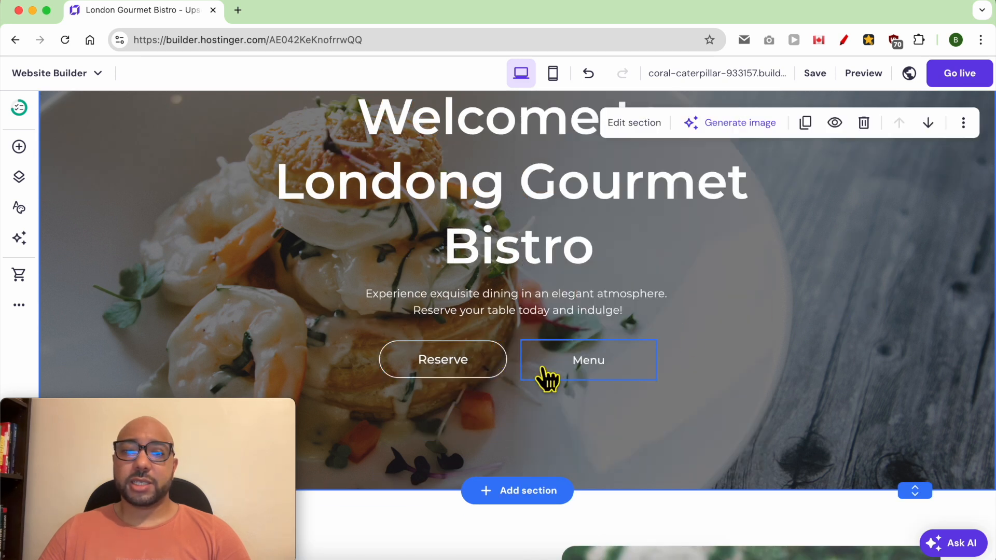
left_click(589, 360)
scroll(866, 397, "up", 3)
scroll(867, 400, "down", 2)
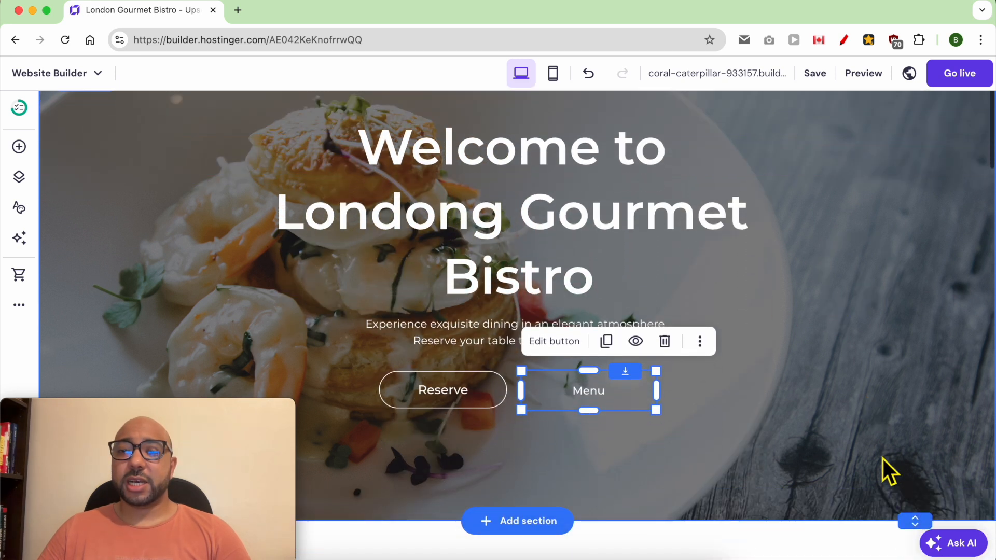
left_click_drag(920, 526, 913, 492)
Move to the welcome section and select its heading, paragraph and string-lights photo.
scroll(612, 394, "down", 6)
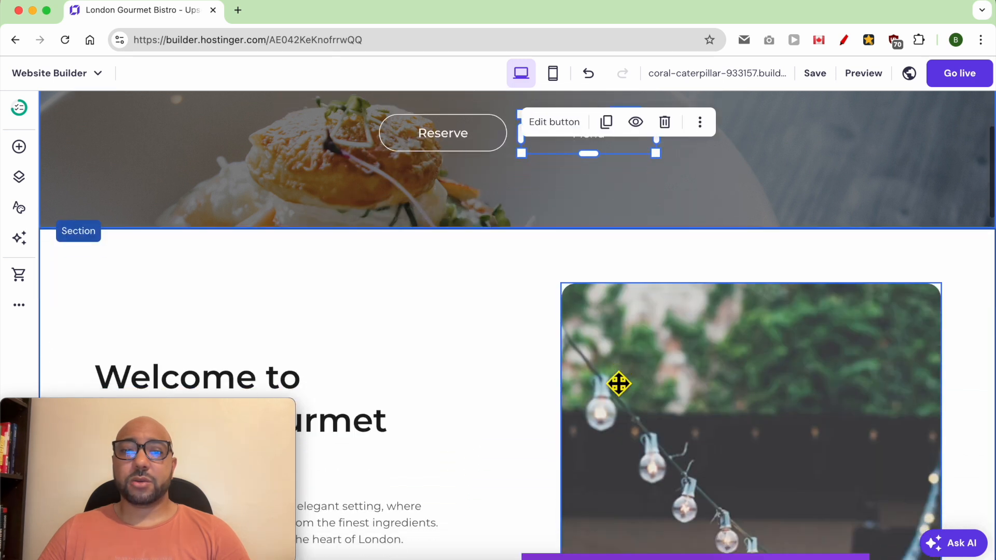
scroll(615, 379, "down", 4)
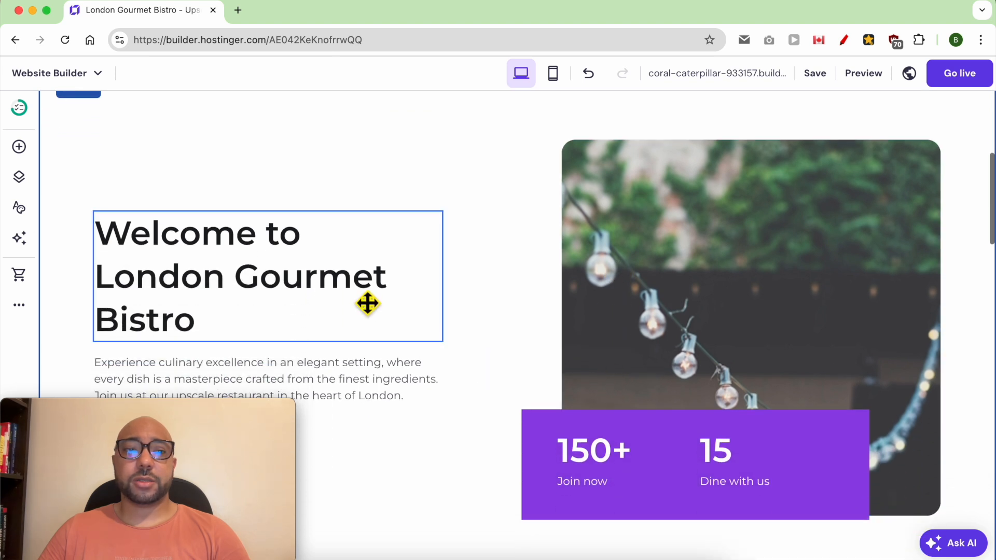
double_click(147, 254)
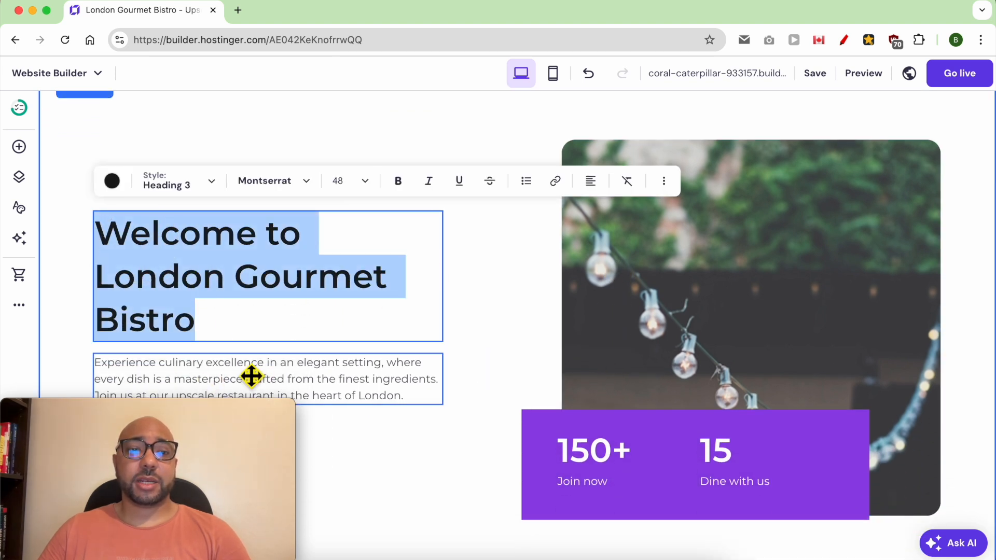
left_click(235, 356)
double_click(251, 371)
left_click(686, 253)
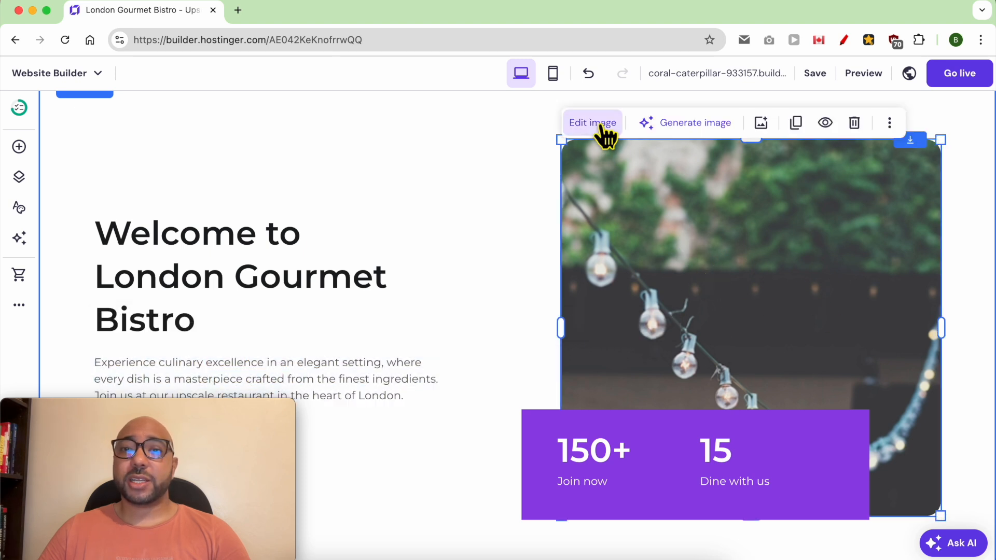
Try the Anime, Digital Art, Comic book, Fantasy art and Analog film AI styles, then close the generator.
left_click(685, 129)
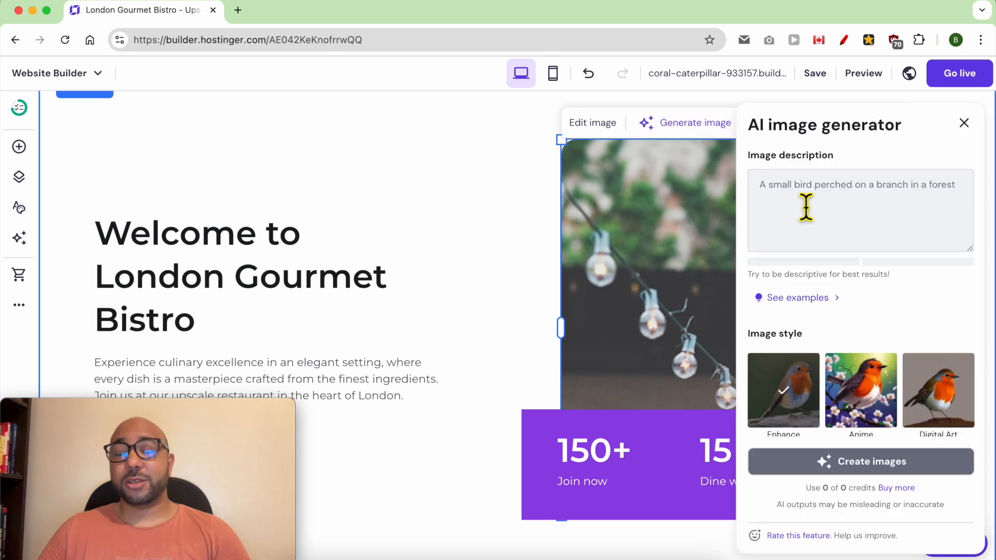
left_click(819, 212)
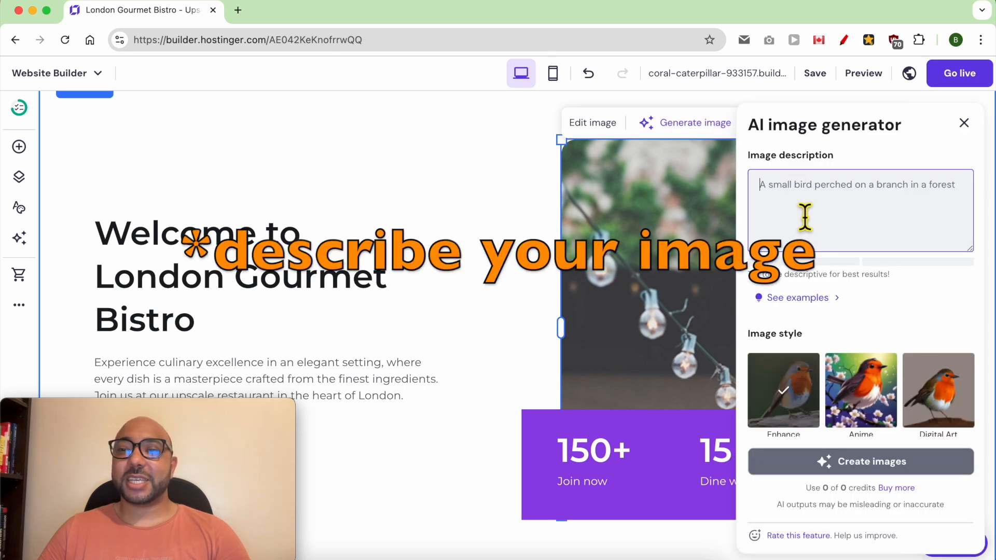
left_click(858, 410)
left_click(955, 405)
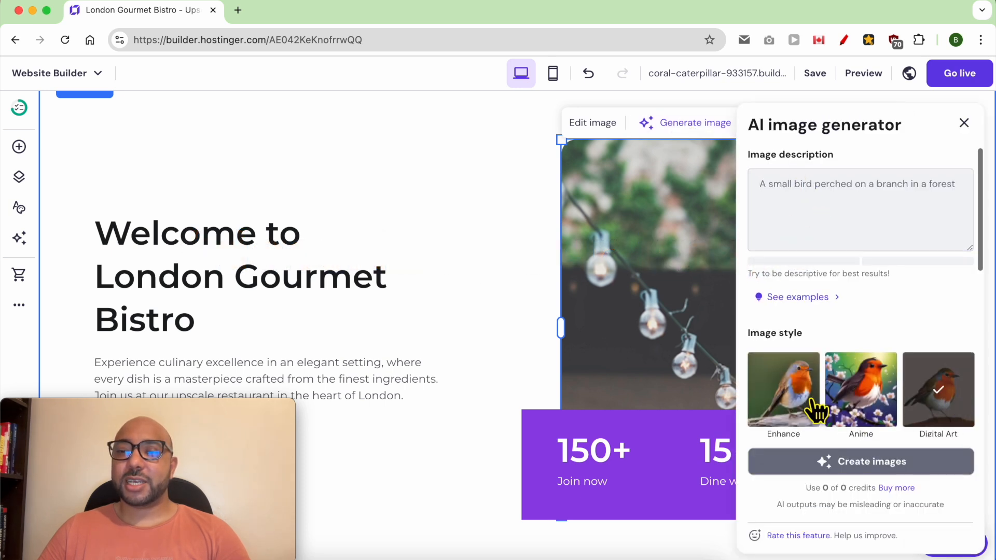
scroll(819, 395, "down", 3)
left_click(816, 342)
left_click(832, 312)
left_click(941, 317)
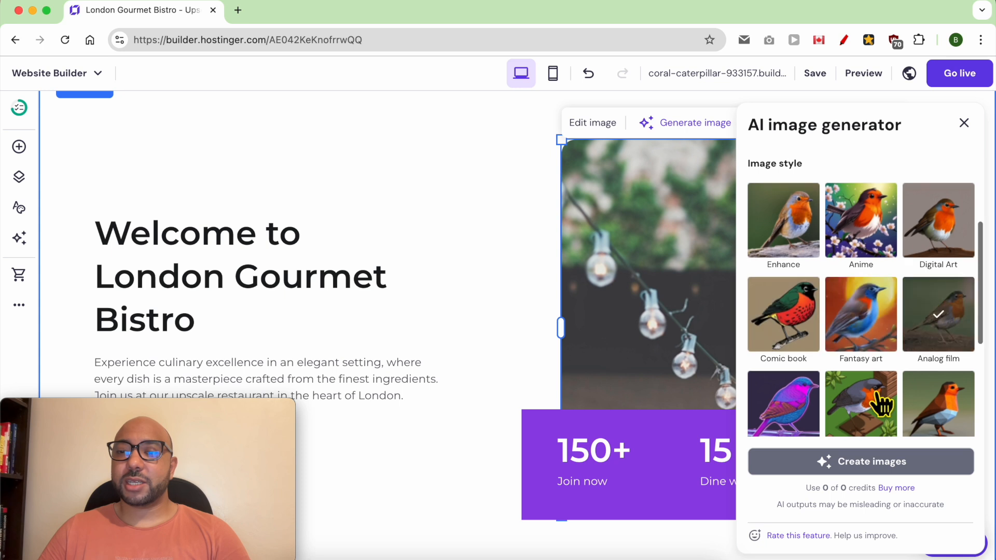
scroll(881, 400, "down", 3)
left_click_drag(810, 490, 872, 492)
left_click(609, 463)
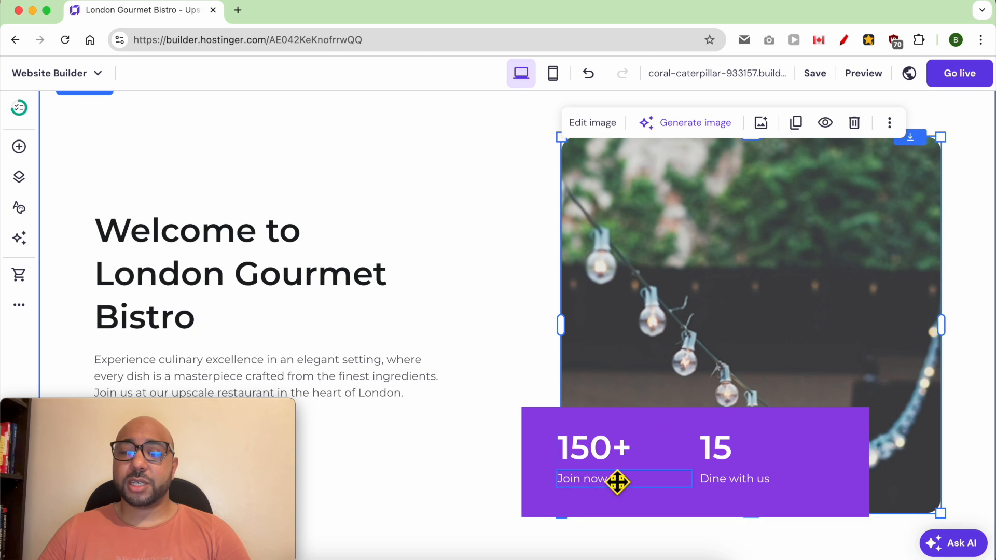
left_click(556, 441)
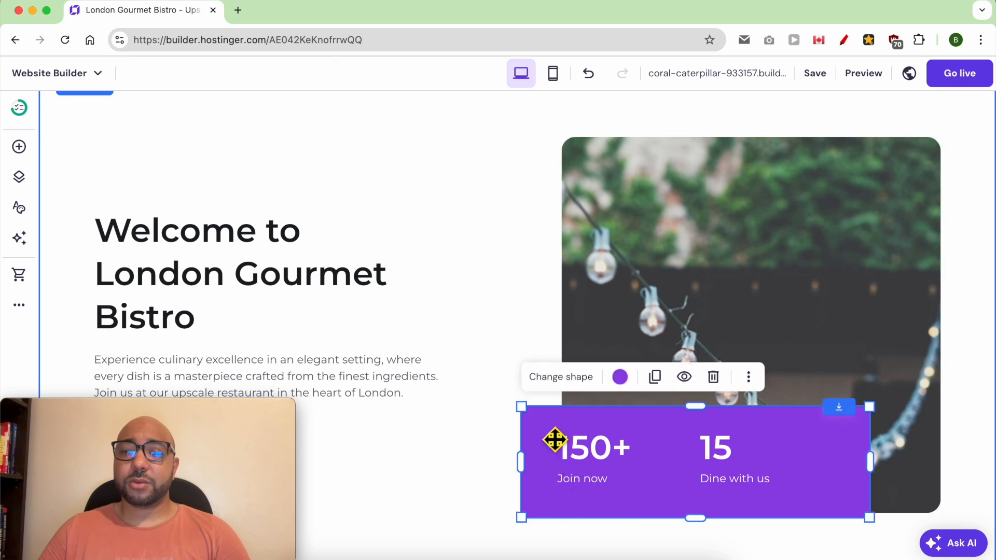
left_click(571, 381)
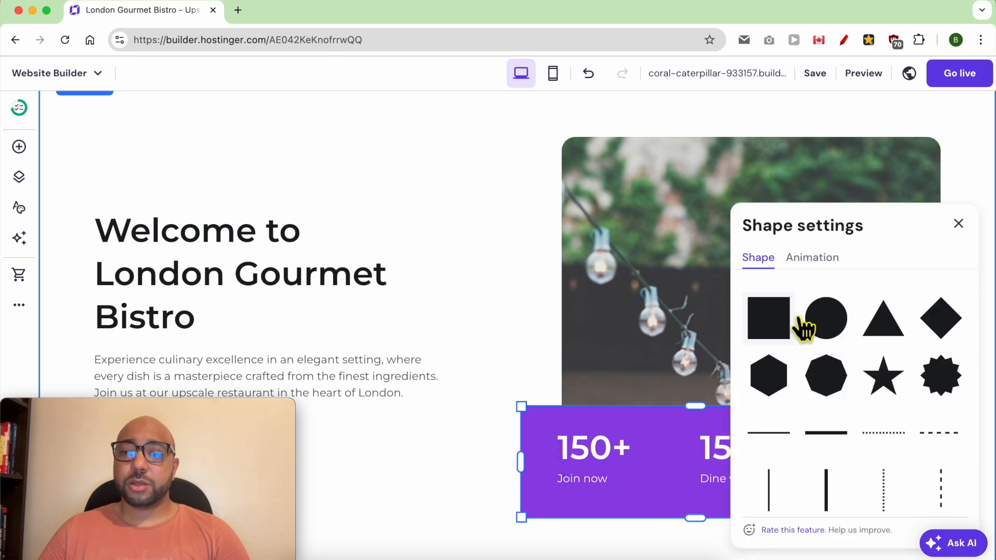
left_click(830, 329)
left_click(770, 328)
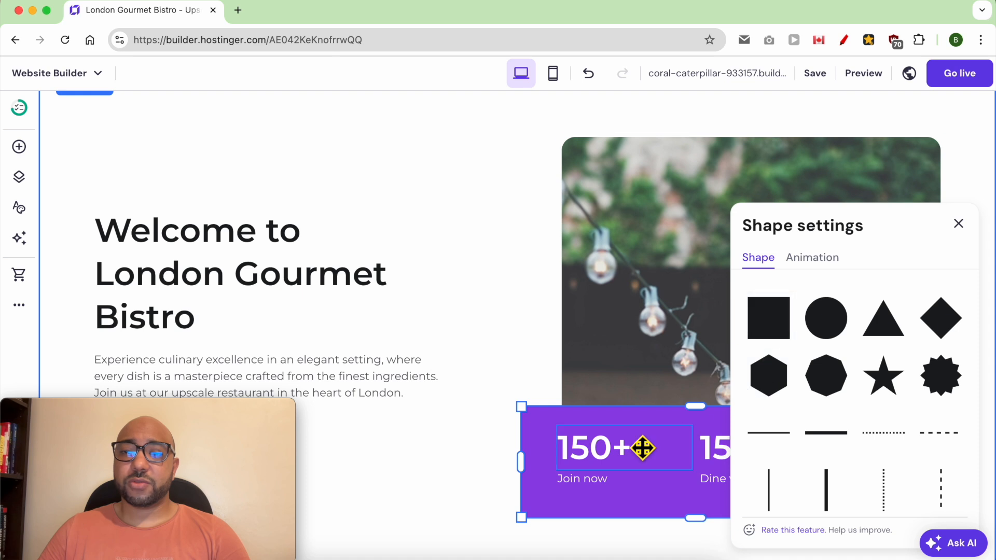
double_click(602, 453)
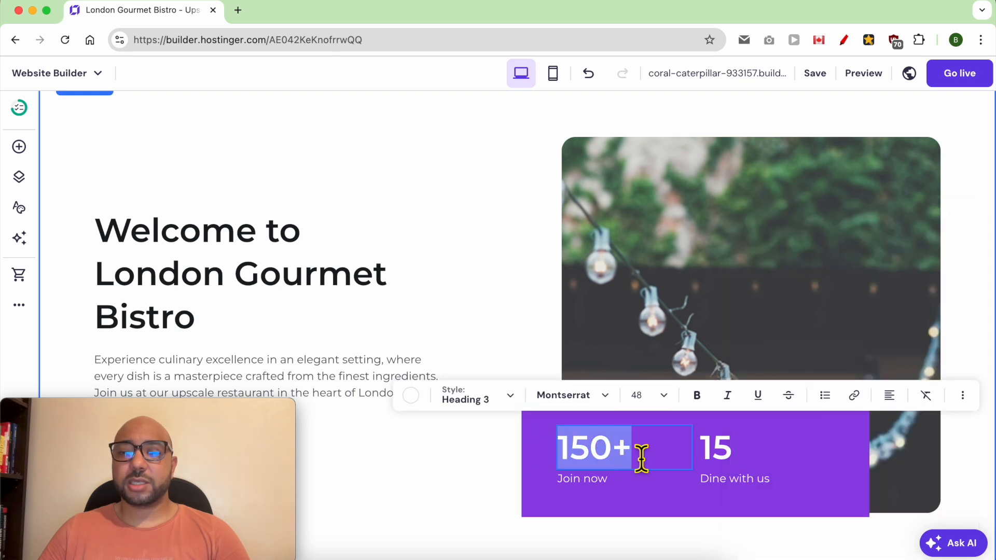
scroll(643, 459, "down", 6)
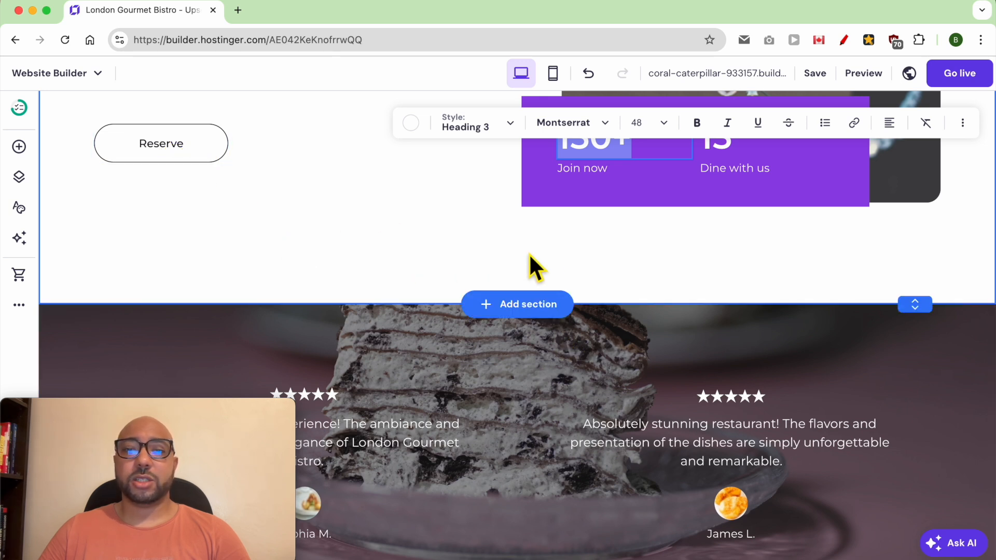
scroll(543, 332, "down", 6)
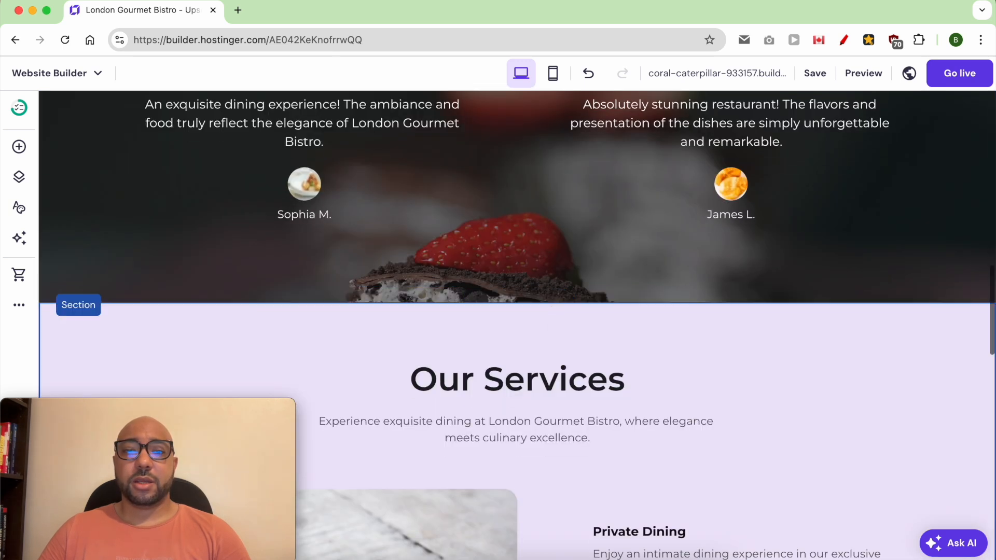
scroll(550, 321, "up", 3)
scroll(453, 404, "up", 1)
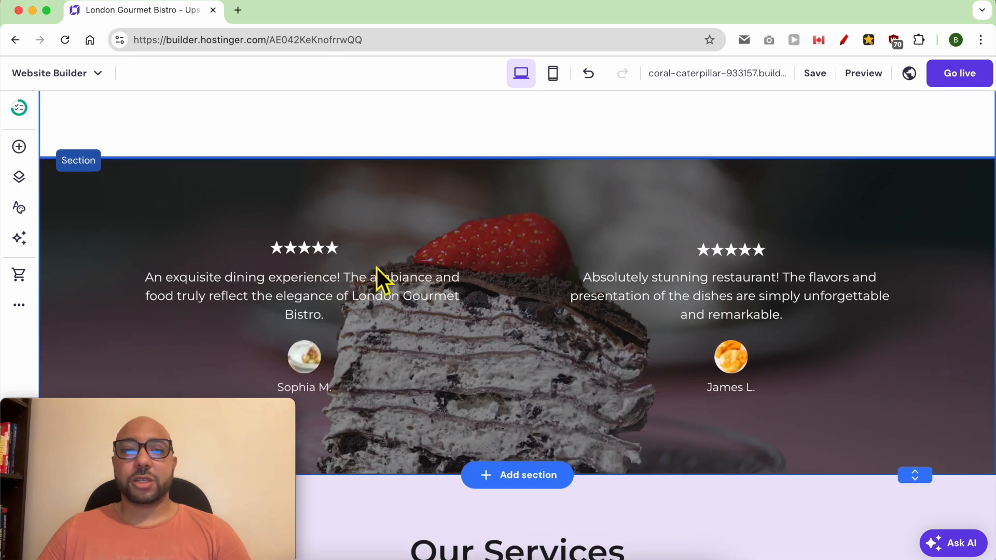
left_click(322, 261)
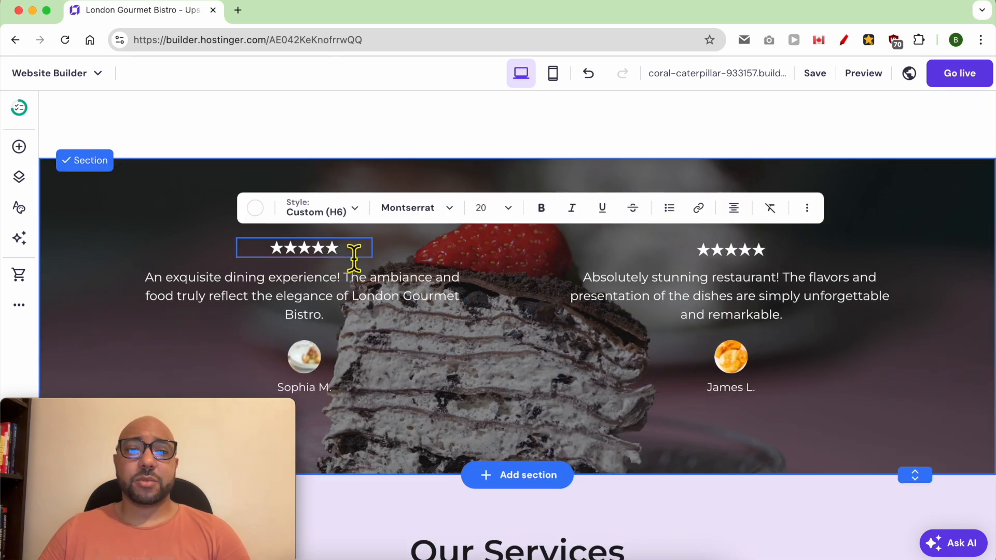
key("BackSpace")
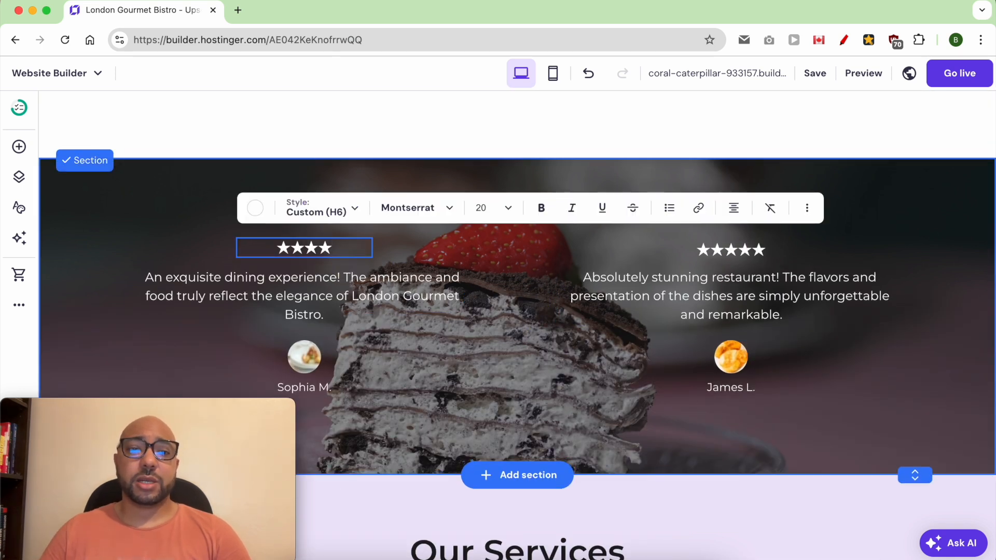
key("BackSpace")
double_click(321, 245)
key("super+c")
scroll(321, 244, "down", 1)
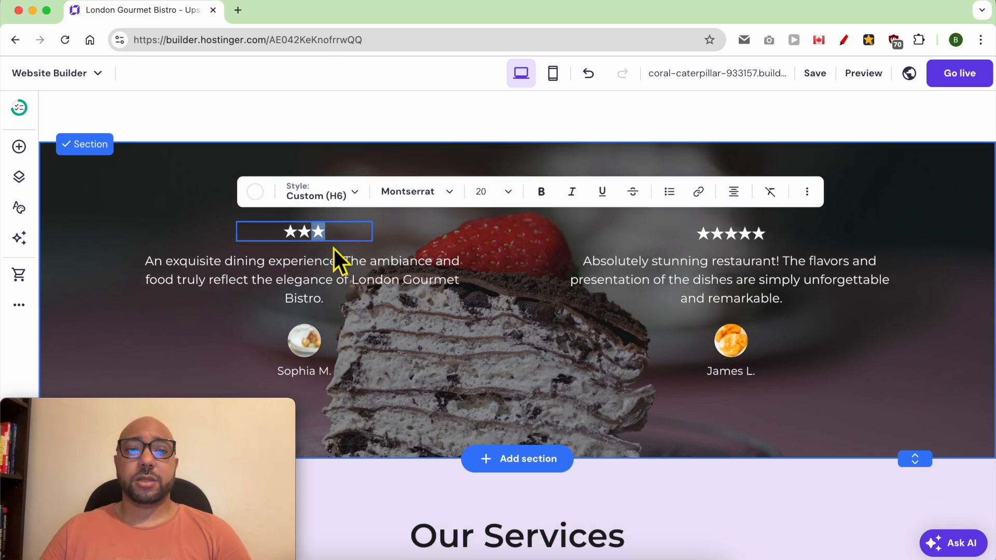
key("Right")
key("super+v")
key("super+v")
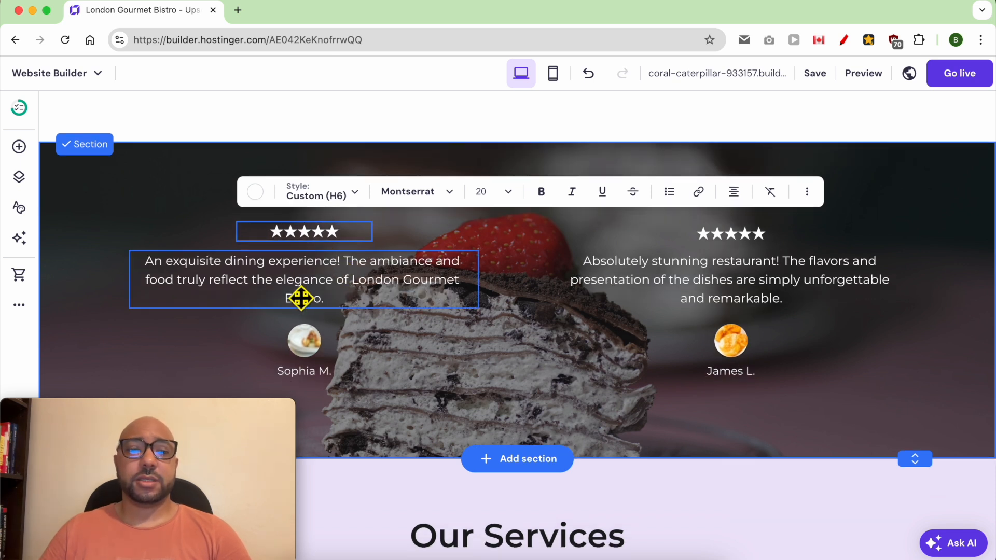
left_click(333, 299)
left_click(309, 354)
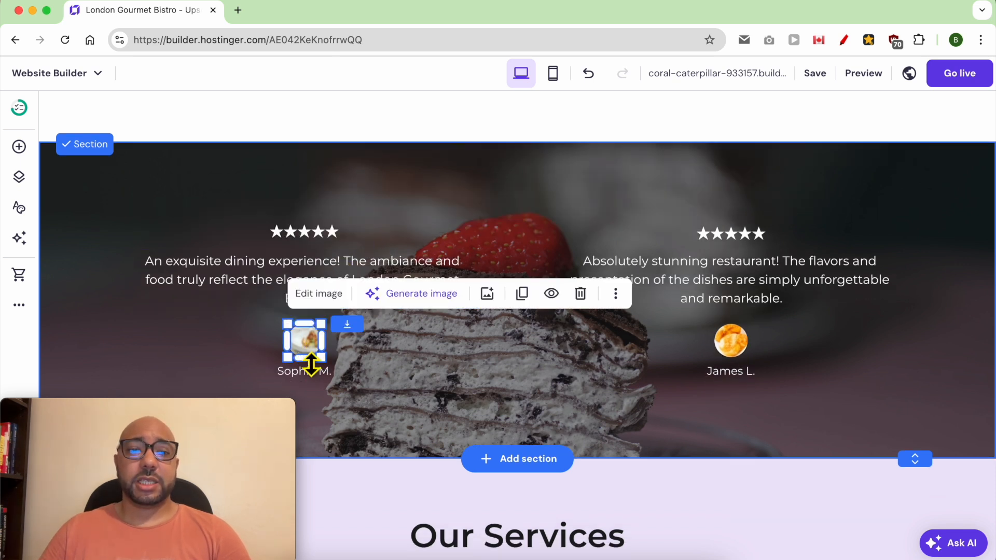
left_click(320, 295)
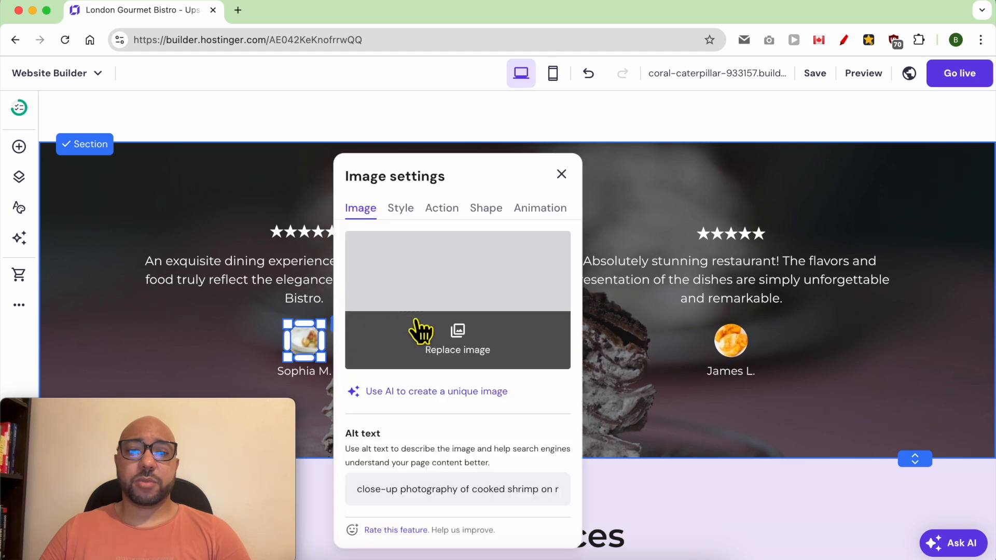
left_click(560, 174)
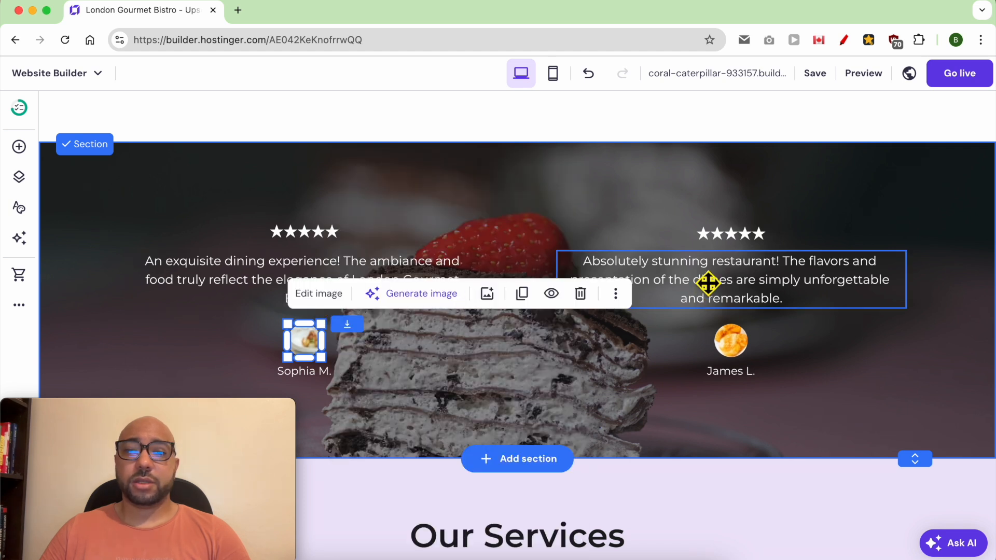
scroll(529, 296, "down", 6)
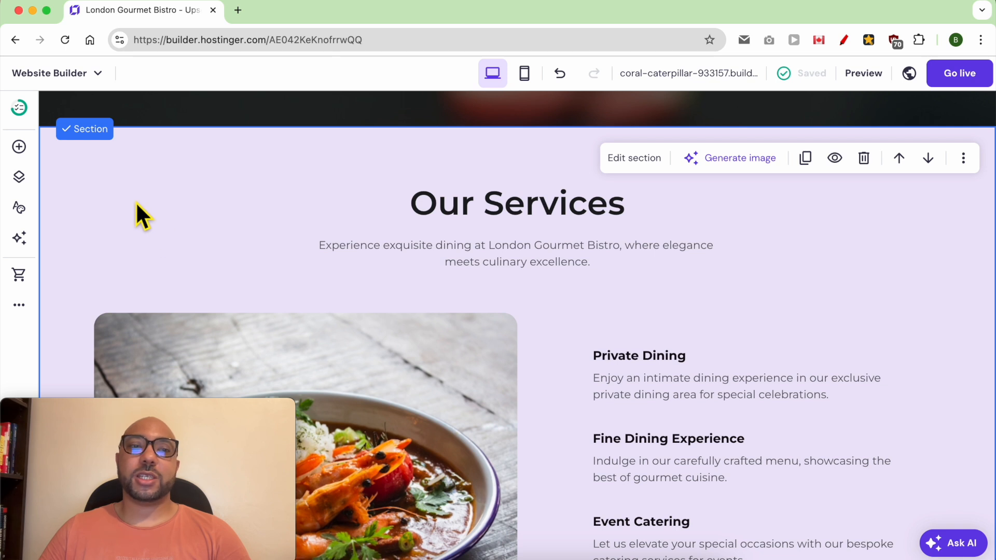
Set the Our Services section background colour to #f2e3fa.
left_click(634, 158)
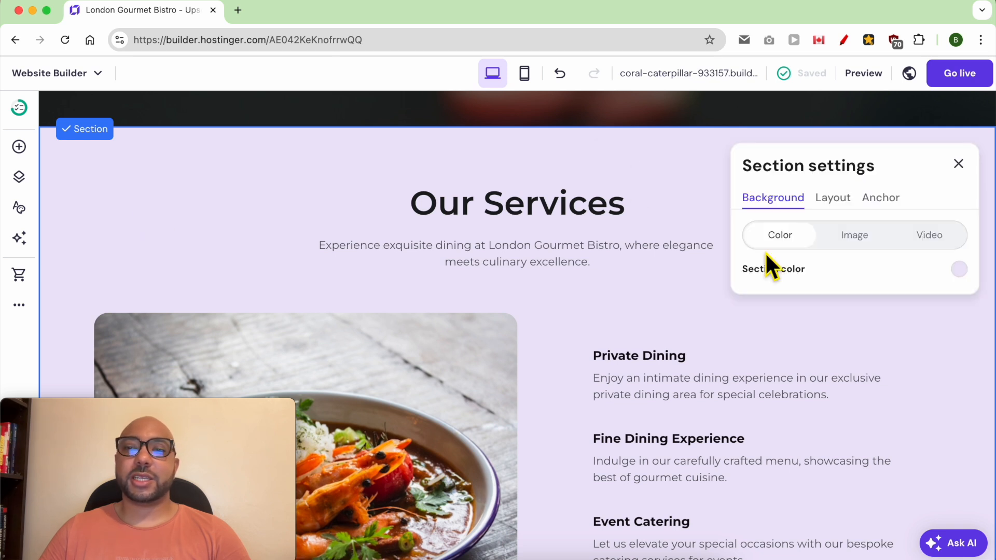
left_click(959, 270)
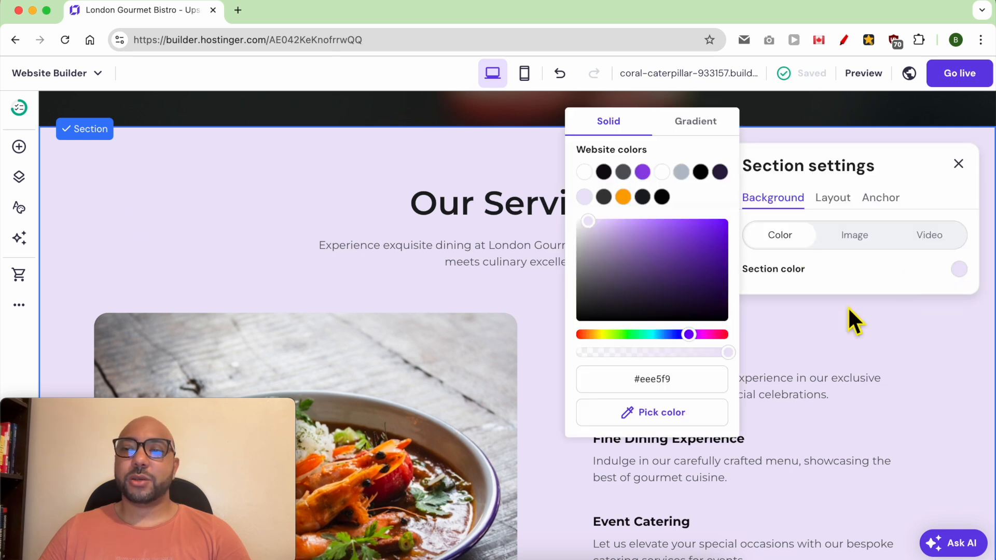
left_click(652, 224)
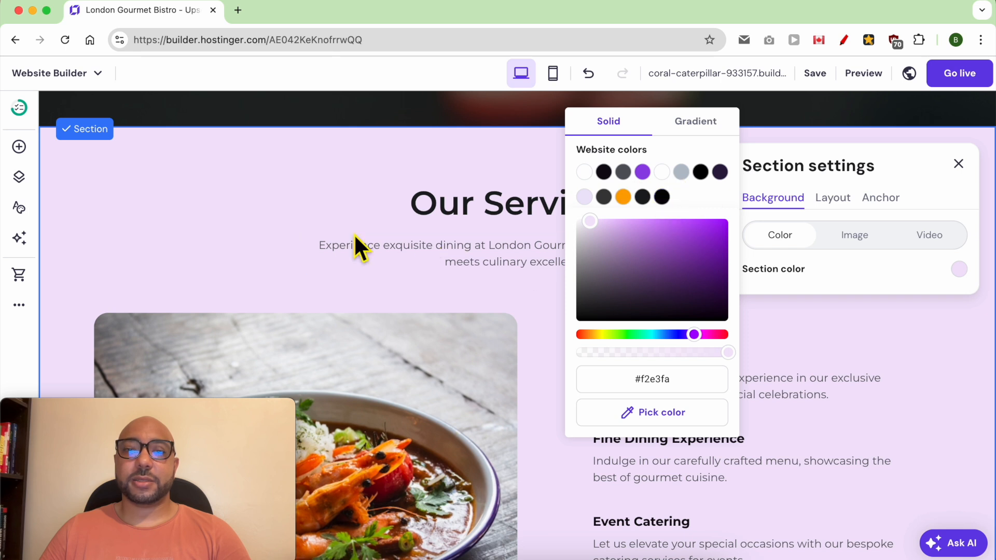
left_click(355, 236)
scroll(538, 381, "down", 6)
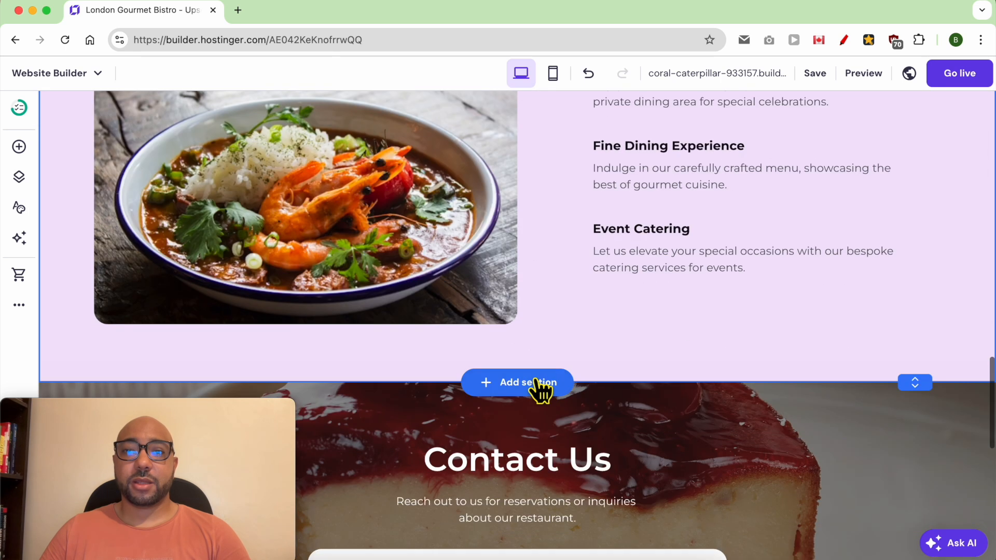
scroll(539, 389, "down", 1)
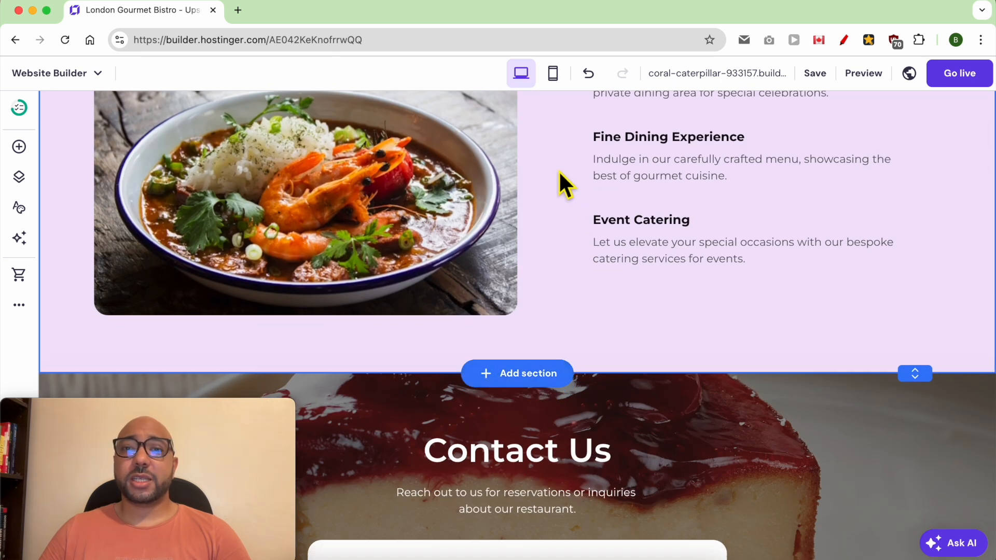
In the mobile layout, shrink the header logo width to 77 px.
left_click(553, 75)
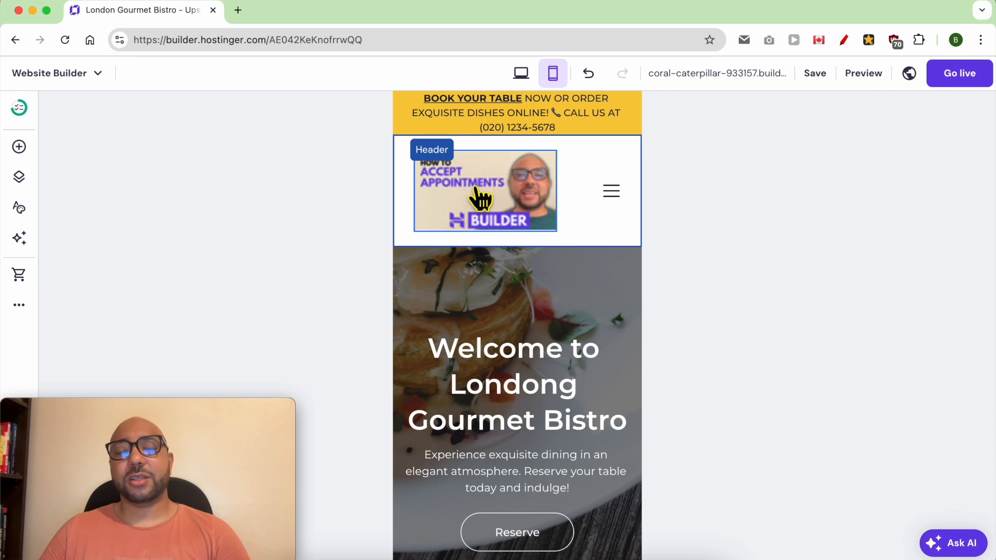
left_click(512, 189)
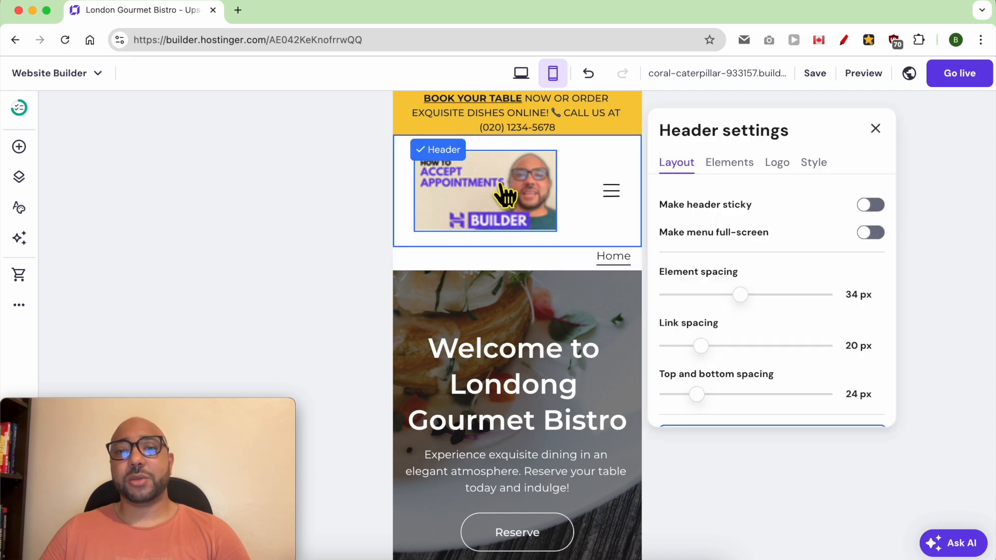
left_click(777, 164)
left_click_drag(789, 393, 712, 407)
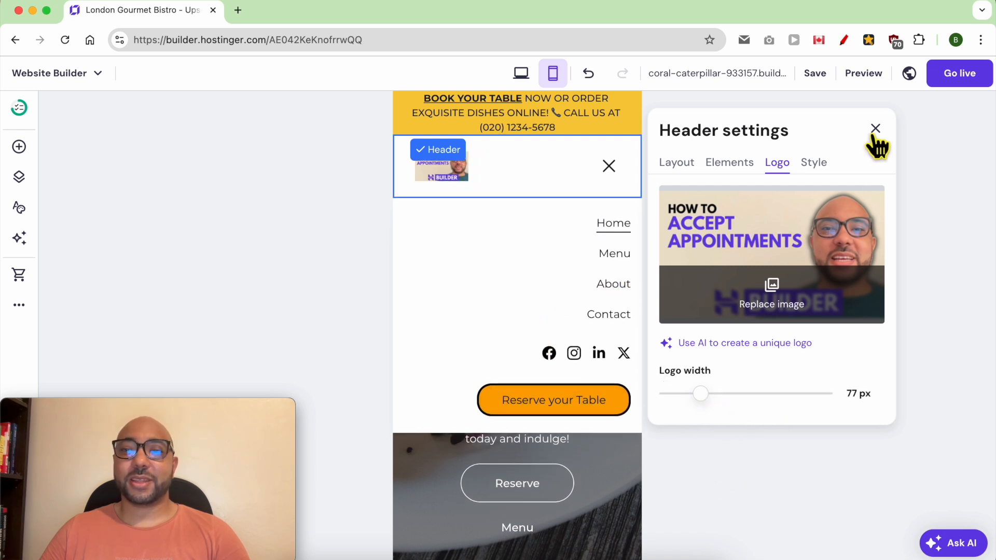
left_click(881, 129)
Make the mobile hero section shorter, then return to the desktop layout.
scroll(561, 322, "down", 5)
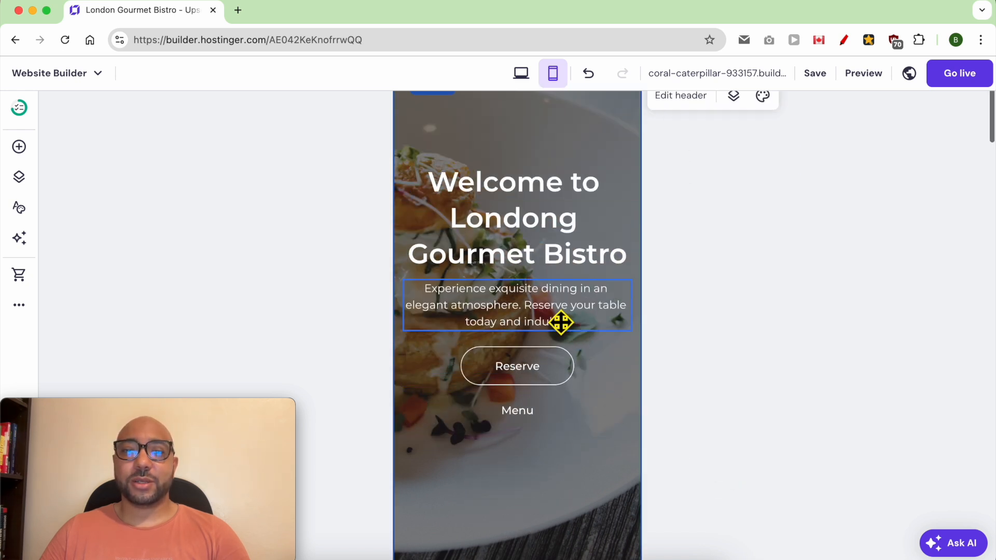
scroll(562, 322, "down", 5)
left_click_drag(642, 367, 621, 459)
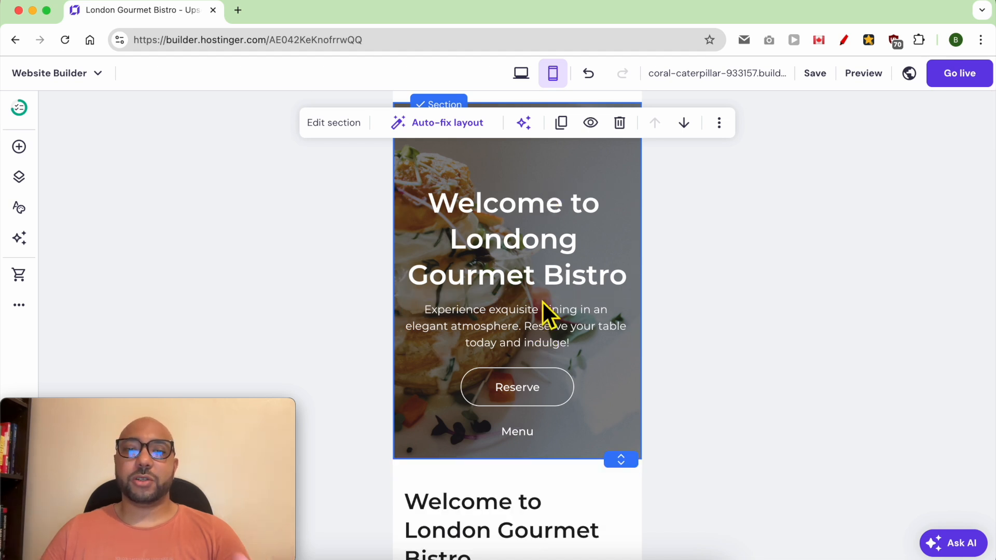
left_click(521, 73)
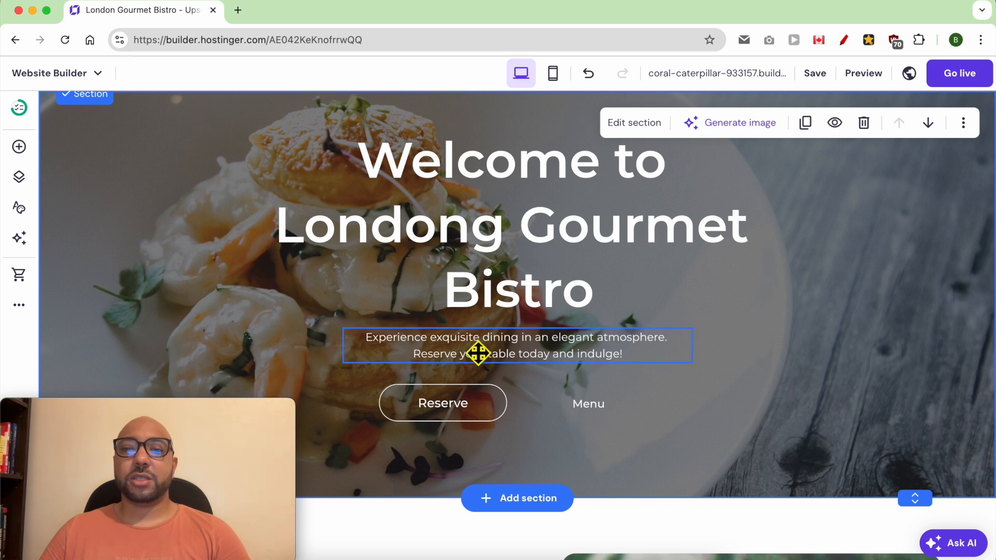
Select the Contact Us form and open its form settings.
scroll(500, 334, "up", 2)
scroll(590, 318, "down", 10)
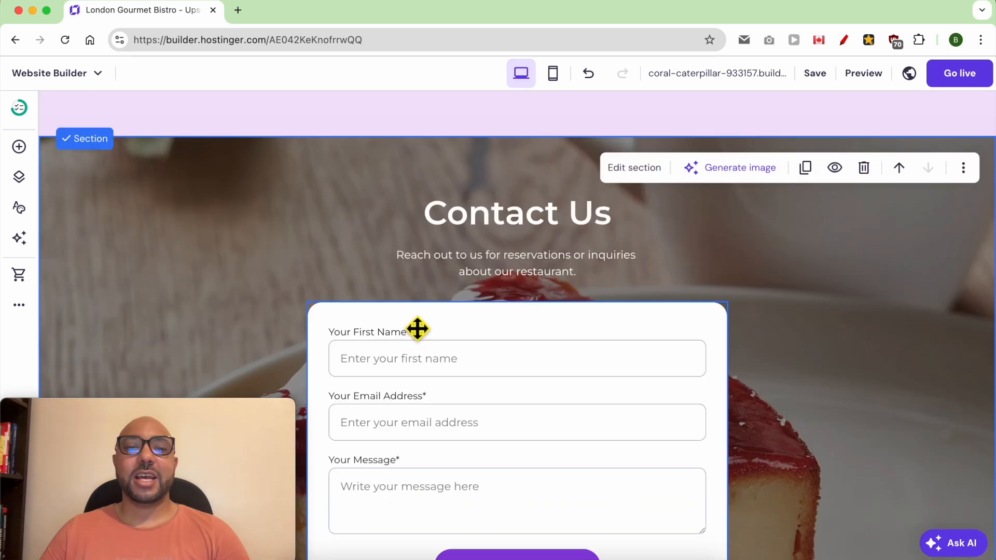
left_click(440, 329)
scroll(401, 282, "down", 4)
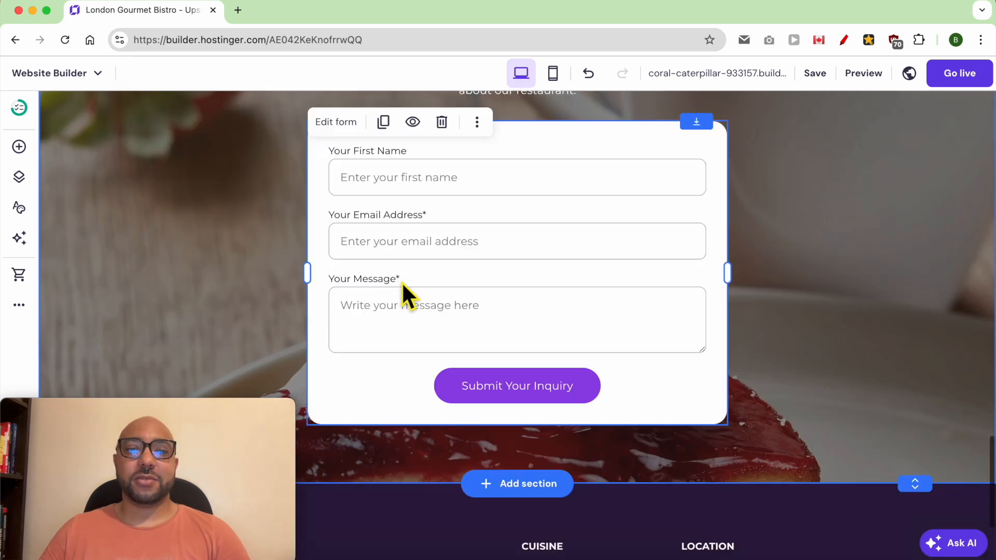
scroll(363, 217, "up", 1)
left_click(330, 150)
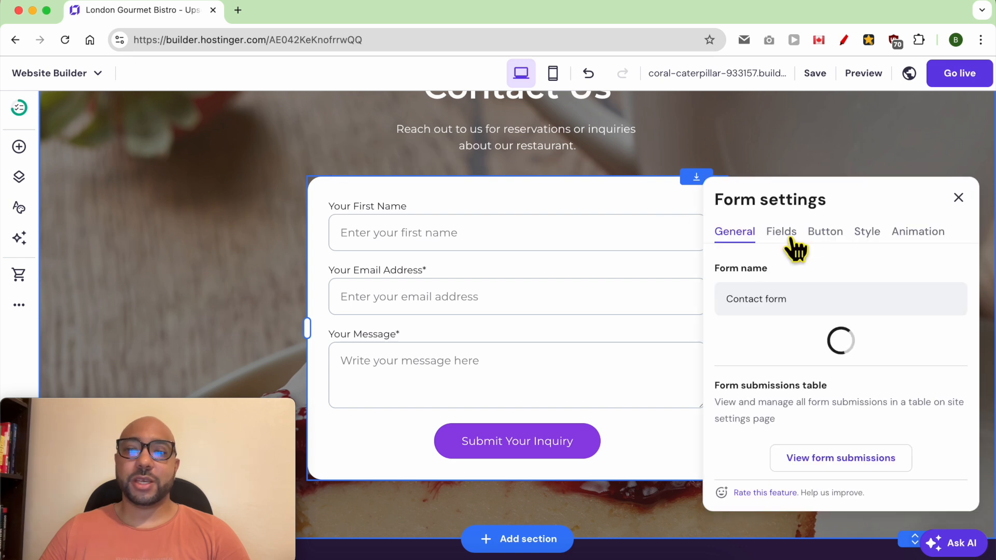
Check the form name 'Contact form' and the notification email address field.
triple_click(824, 302)
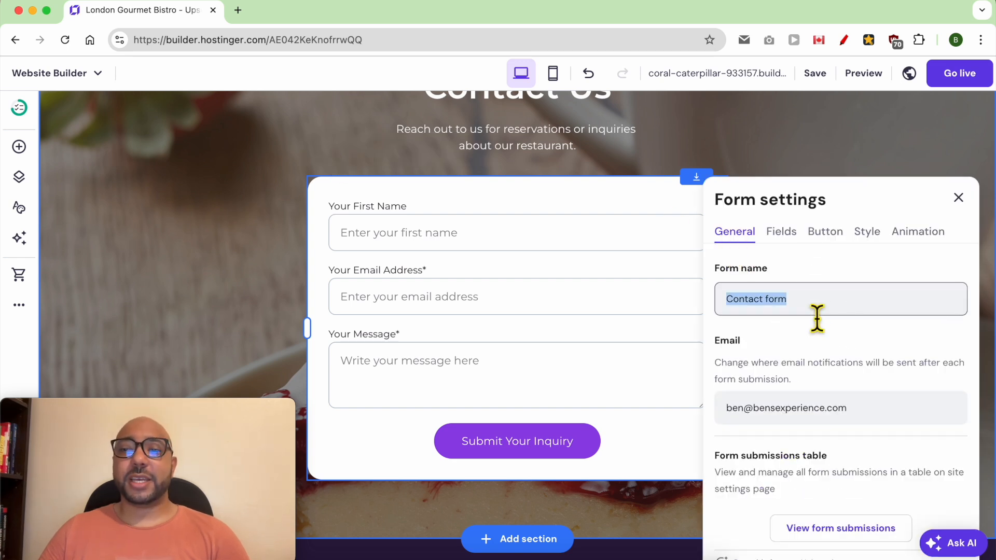
triple_click(785, 415)
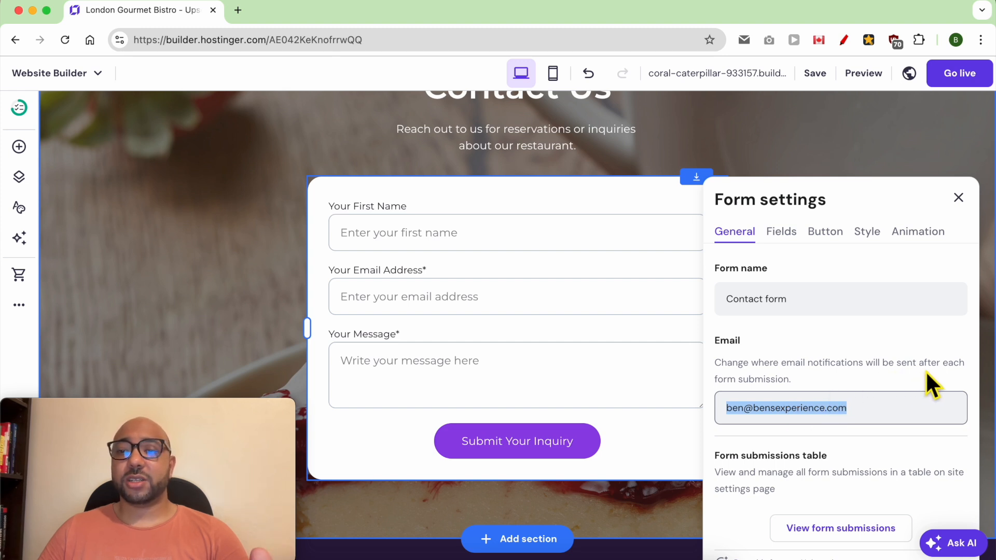
triple_click(823, 410)
scroll(822, 424, "down", 2)
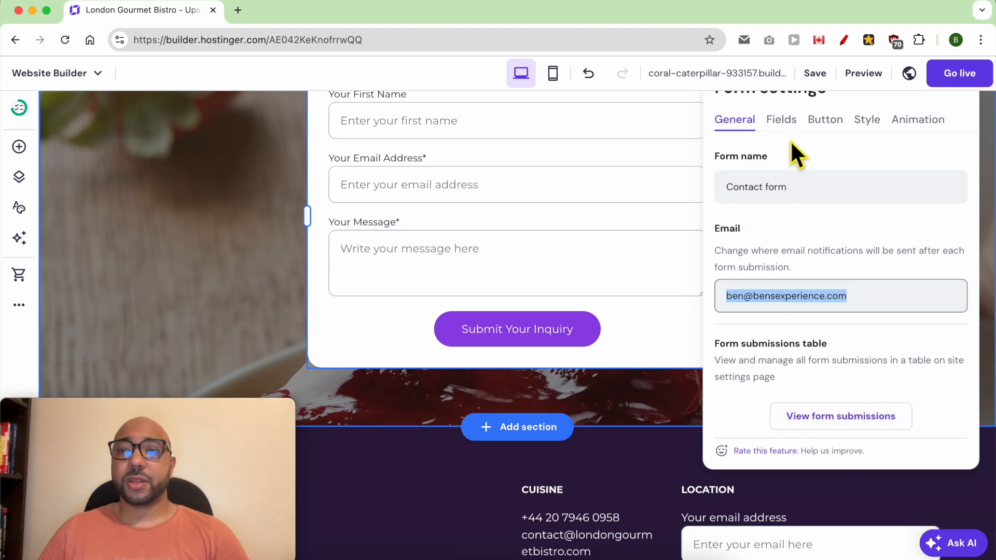
left_click(782, 120)
Add Short answer, Paragraph, Single choice and Multiple choice fields to the contact form.
left_click(786, 159)
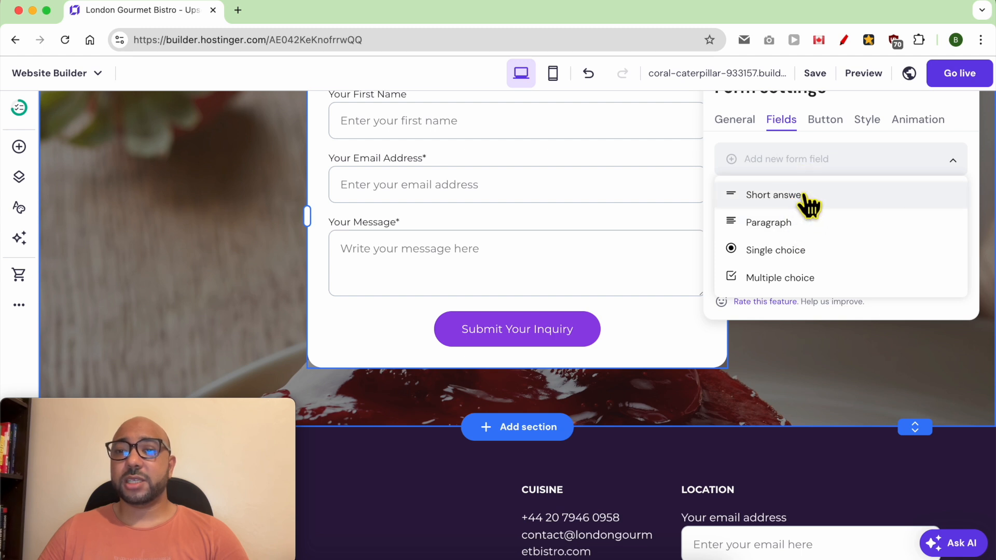
left_click(813, 208)
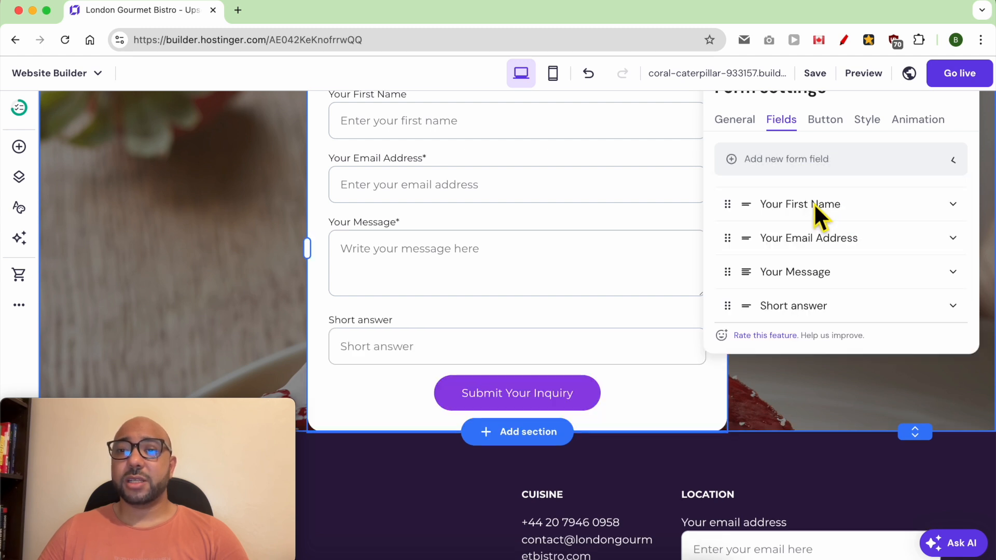
left_click(830, 165)
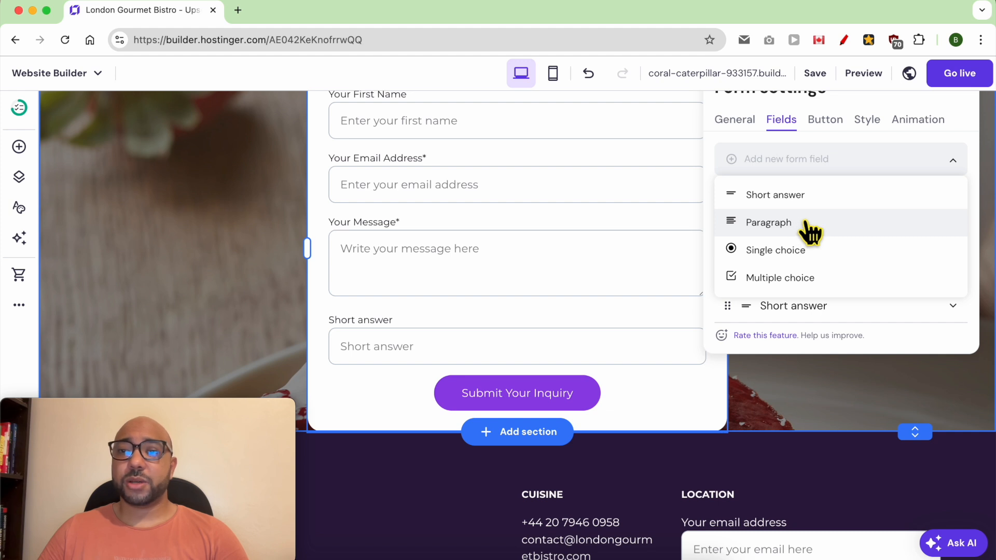
left_click(810, 228)
left_click(804, 166)
left_click(804, 251)
left_click(819, 165)
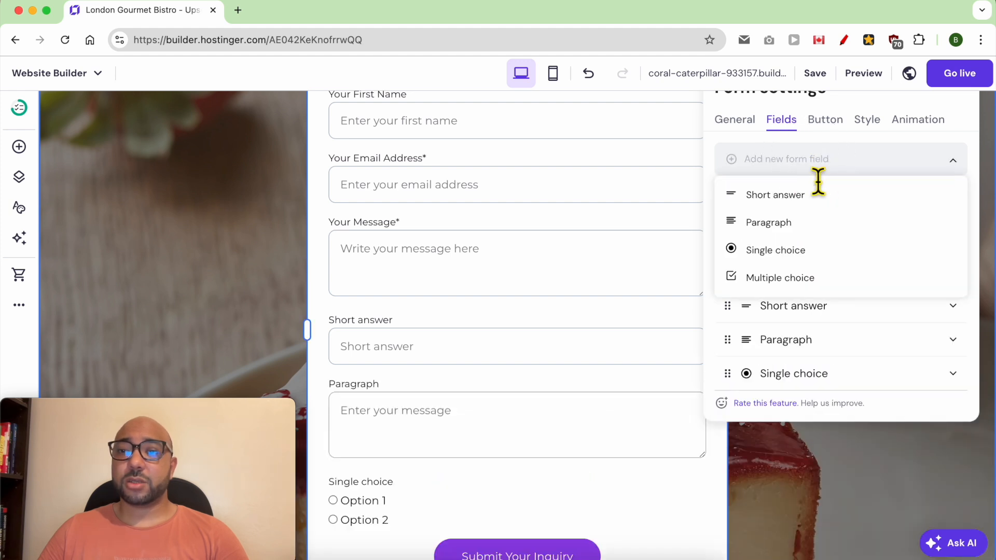
left_click(792, 281)
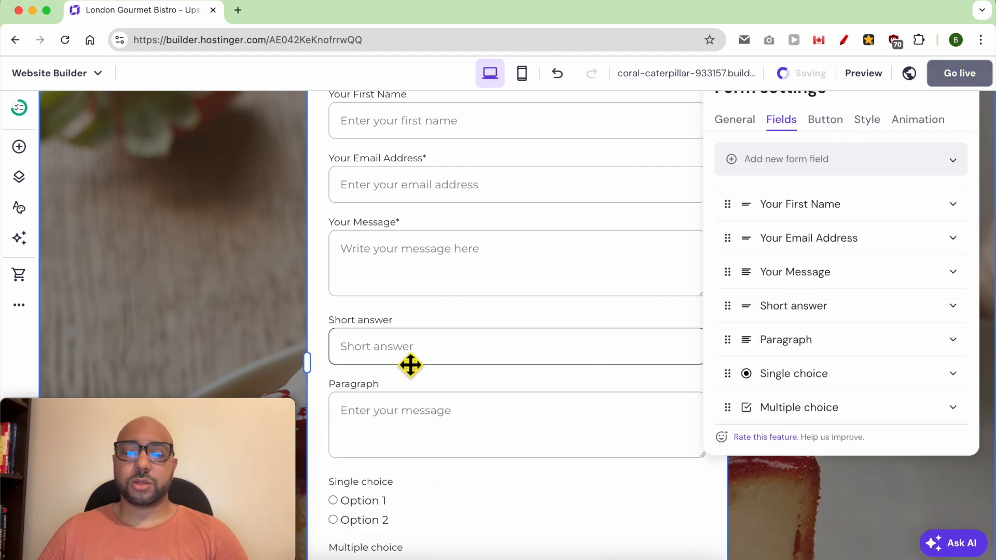
Remove the four trial fields, leaving First Name, Email Address and Message.
scroll(412, 373, "down", 2)
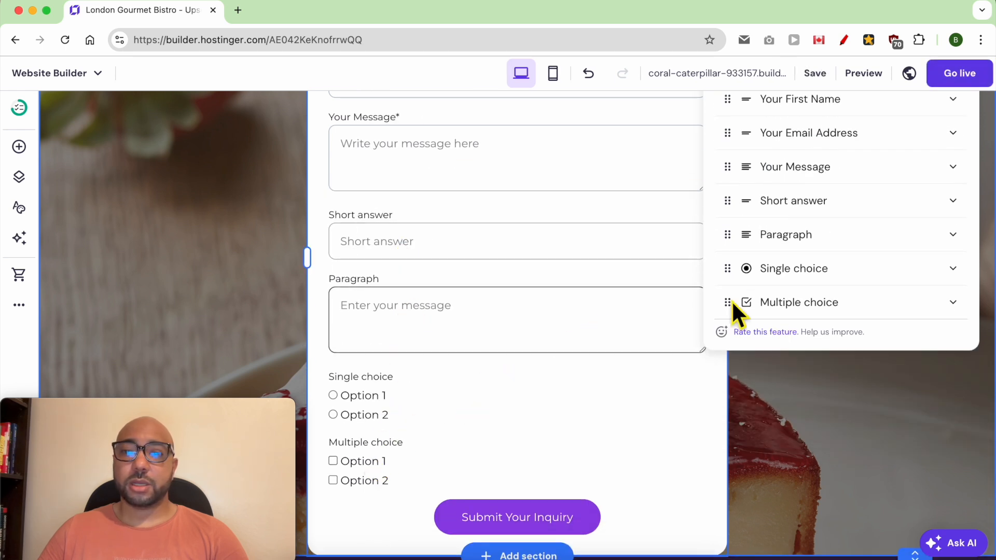
left_click(953, 302)
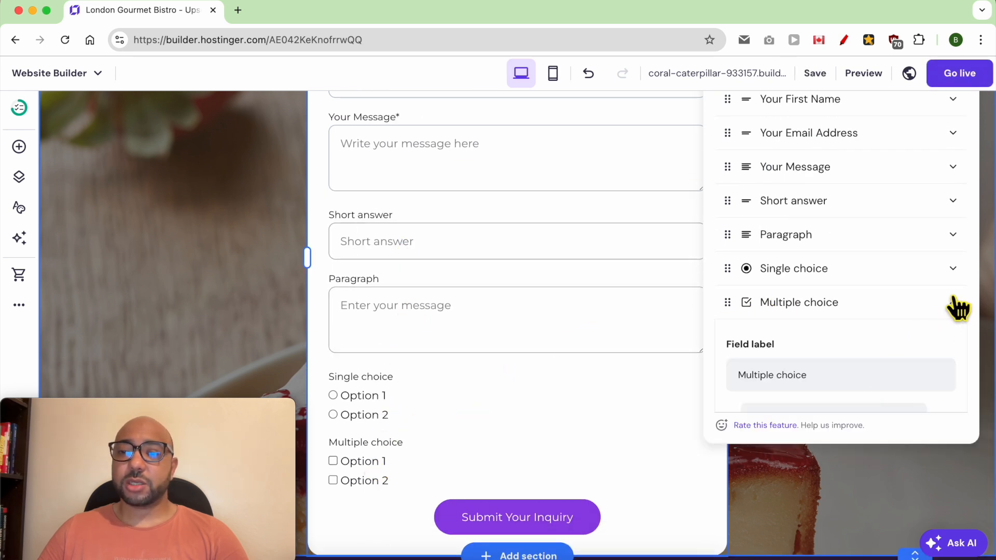
scroll(954, 308, "down", 3)
scroll(843, 363, "down", 1)
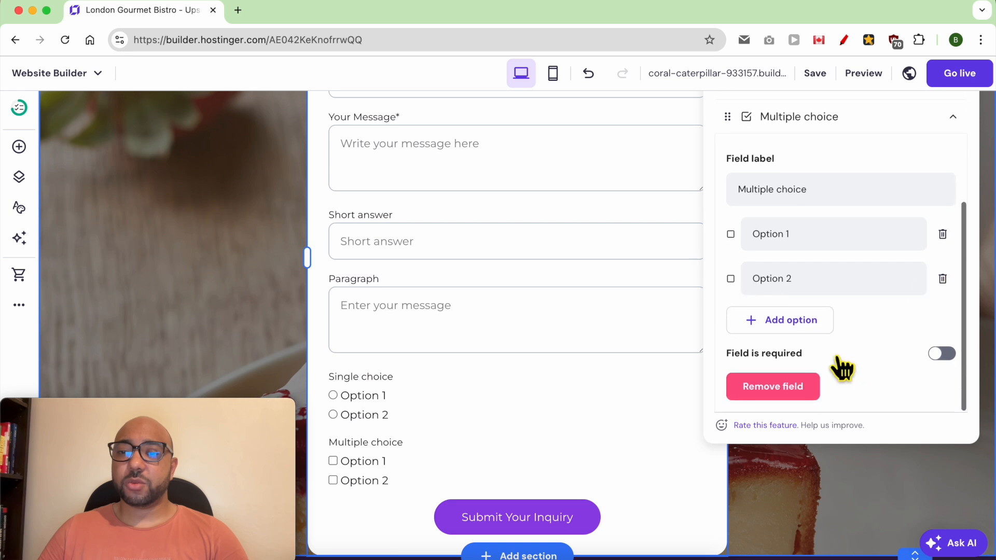
left_click(793, 393)
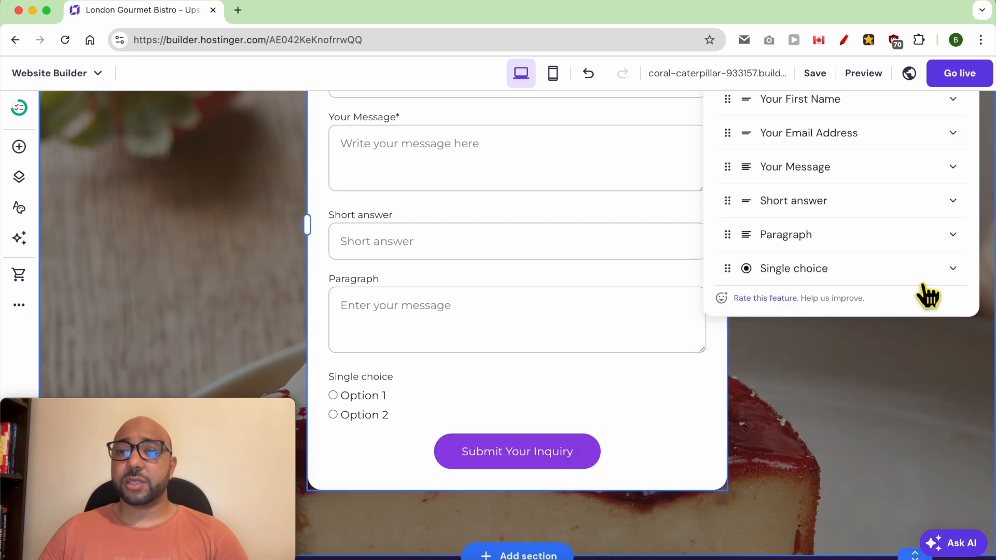
left_click(929, 271)
left_click(778, 394)
left_click(899, 239)
scroll(809, 358, "down", 2)
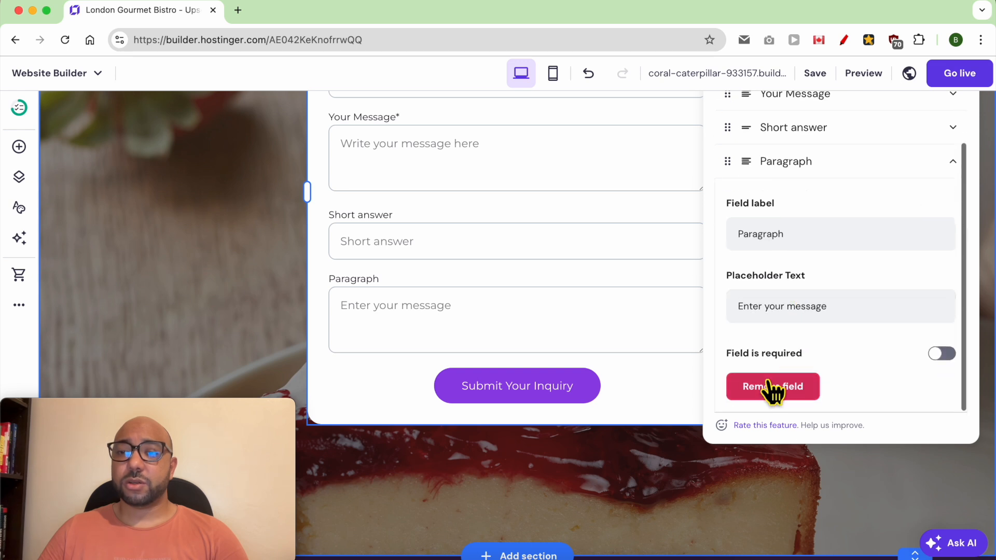
left_click(772, 393)
left_click(878, 383)
scroll(816, 404, "down", 5)
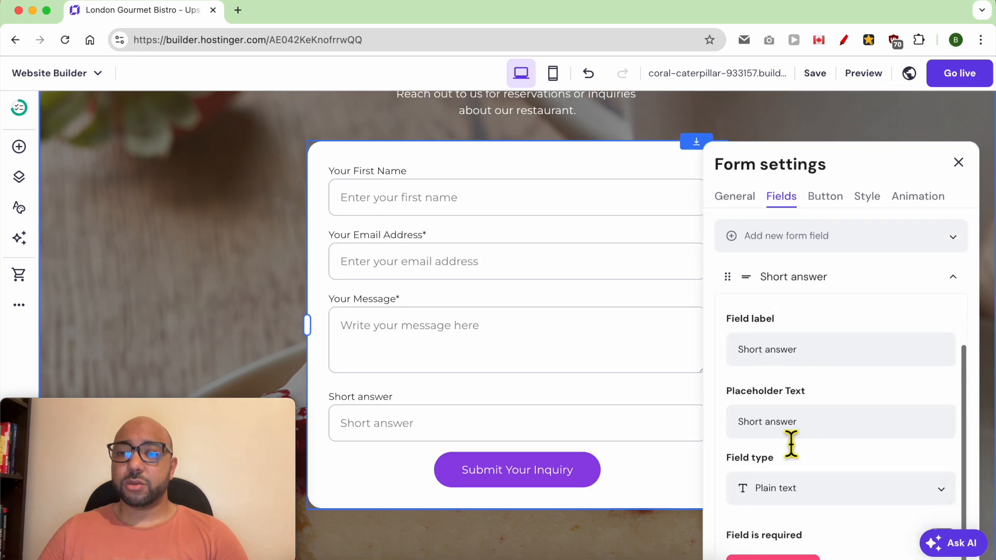
left_click(807, 520)
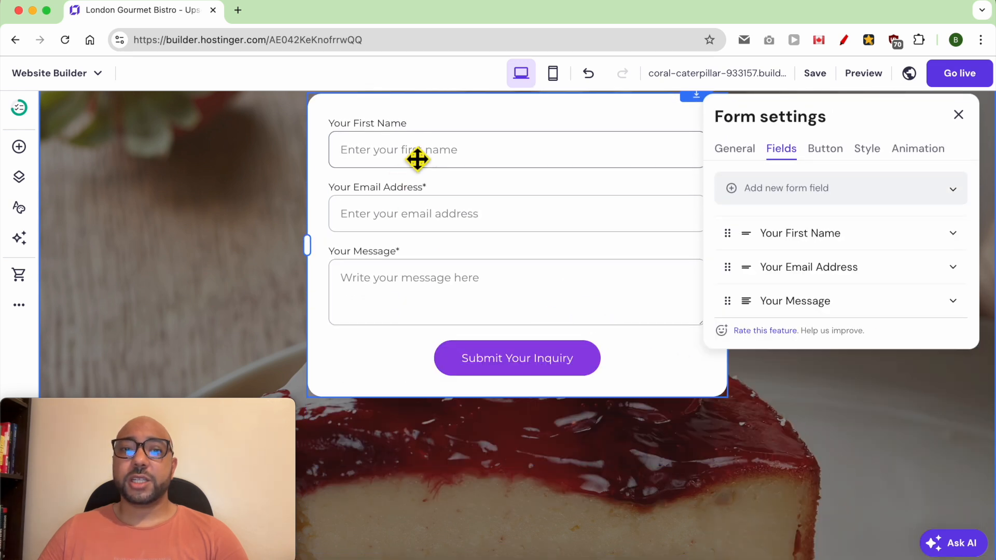
left_click(801, 233)
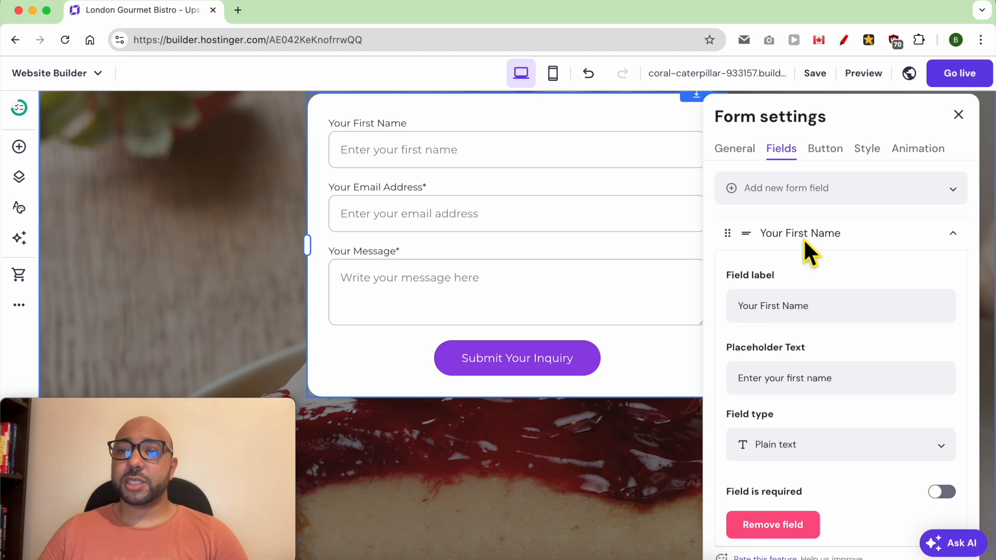
triple_click(763, 311)
triple_click(799, 384)
left_click(838, 389)
scroll(772, 453, "down", 3)
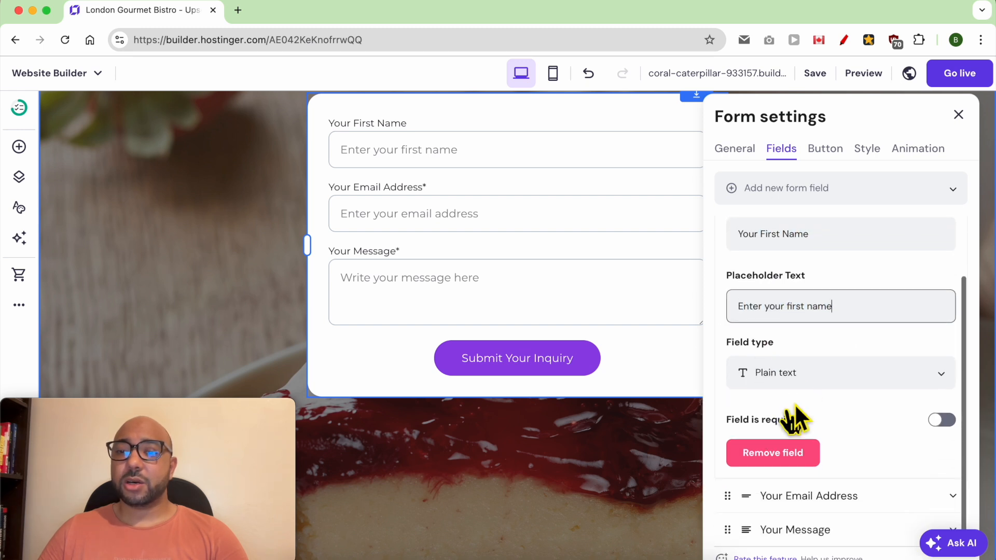
left_click(830, 379)
left_click(834, 369)
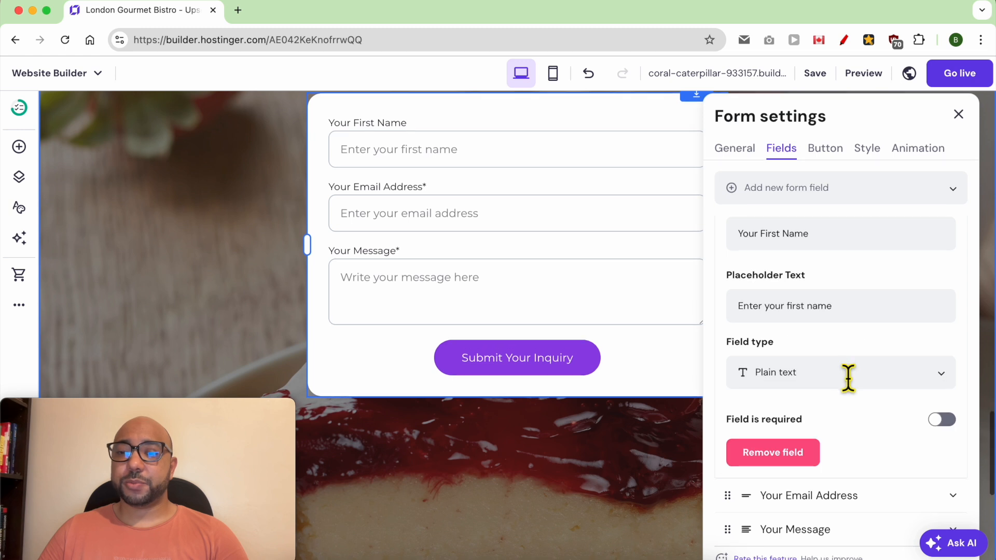
scroll(847, 370, "down", 3)
left_click(942, 330)
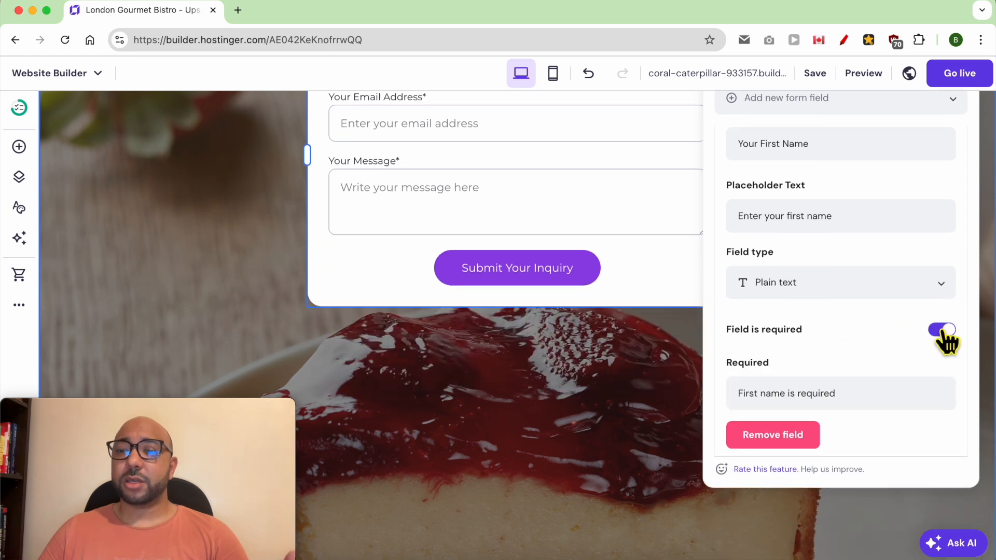
left_click(937, 332)
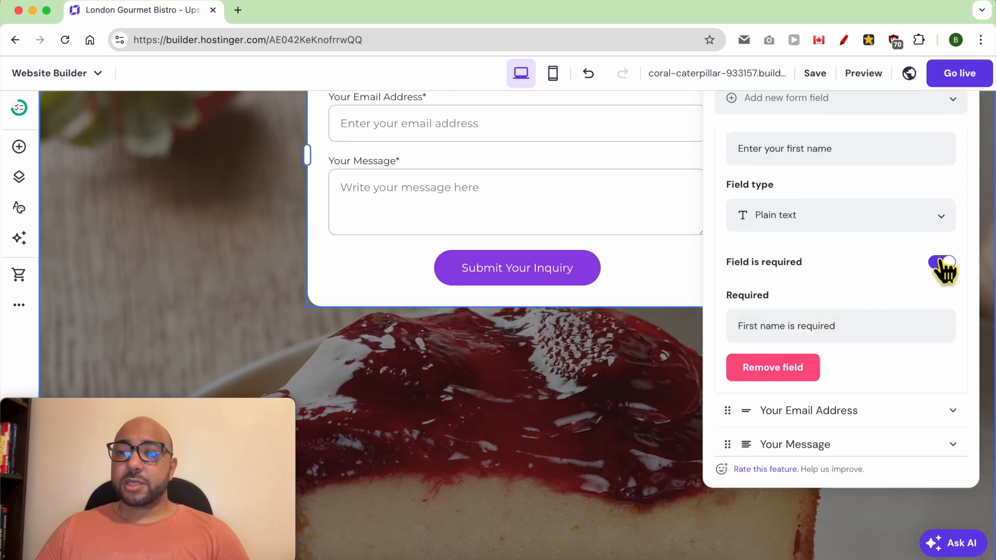
left_click(843, 407)
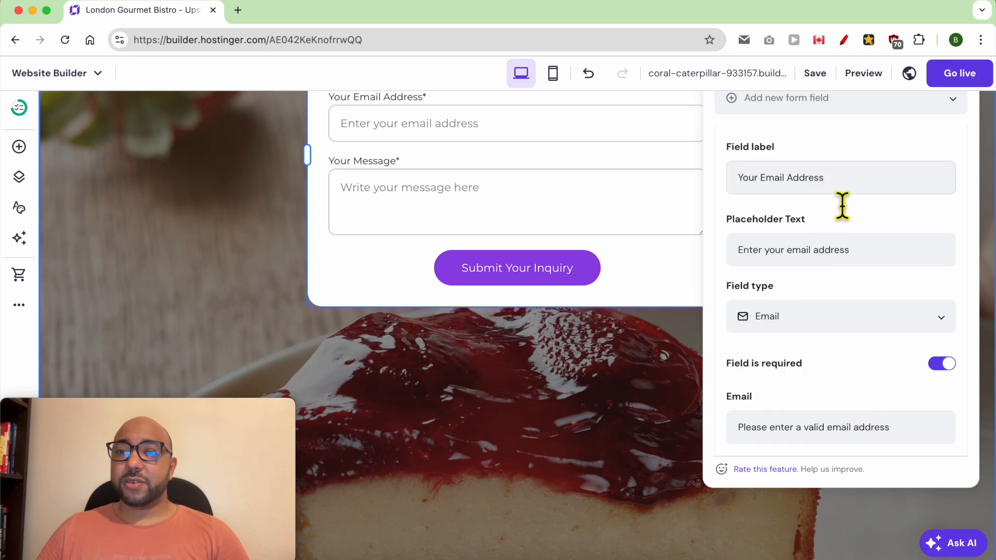
left_click(831, 317)
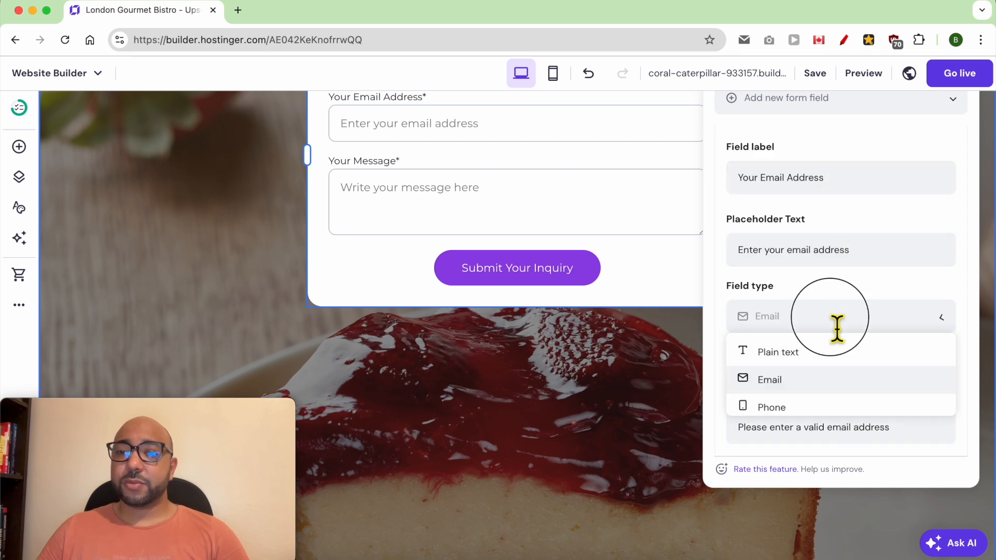
left_click(808, 385)
scroll(858, 332, "down", 5)
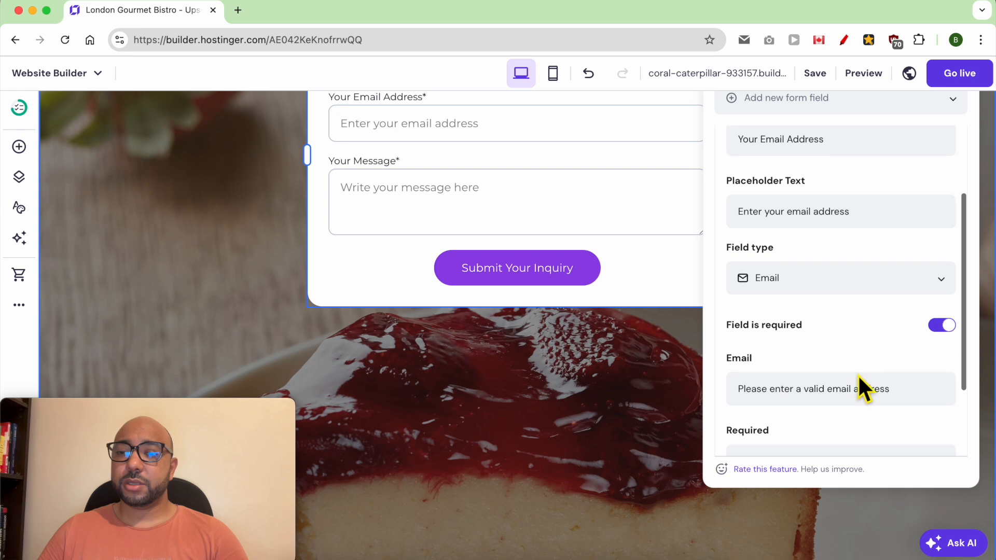
scroll(845, 389, "up", 2)
scroll(841, 441, "down", 2)
left_click(836, 441)
scroll(838, 421, "down", 1)
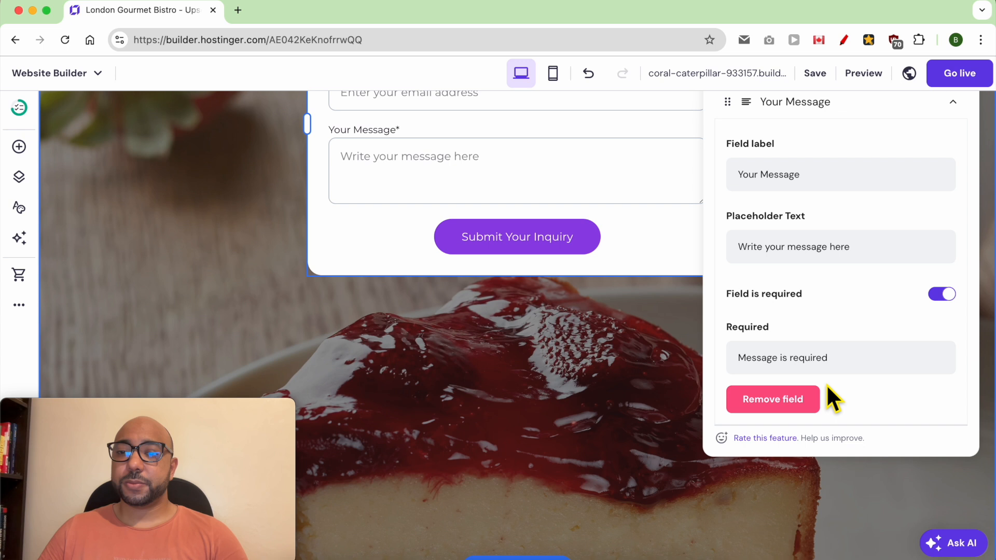
scroll(827, 392, "up", 5)
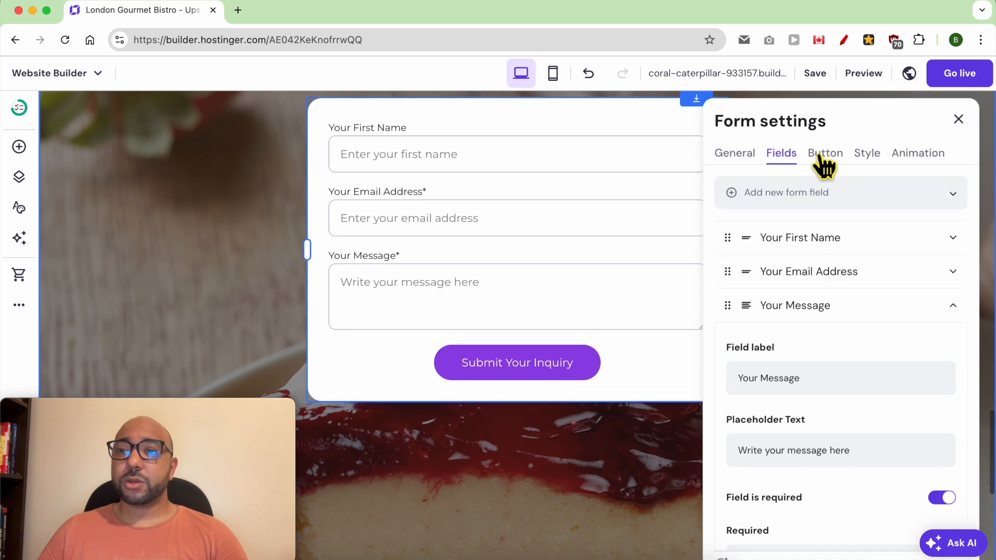
left_click(823, 156)
Change the submit button text to 'Send' and select the thank-you message.
triple_click(830, 230)
type("Send")
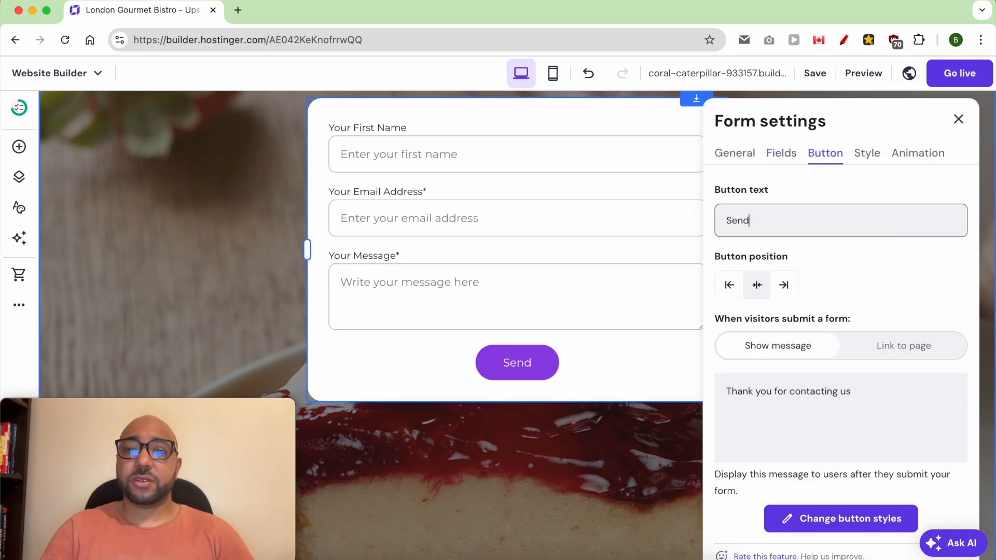
double_click(814, 392)
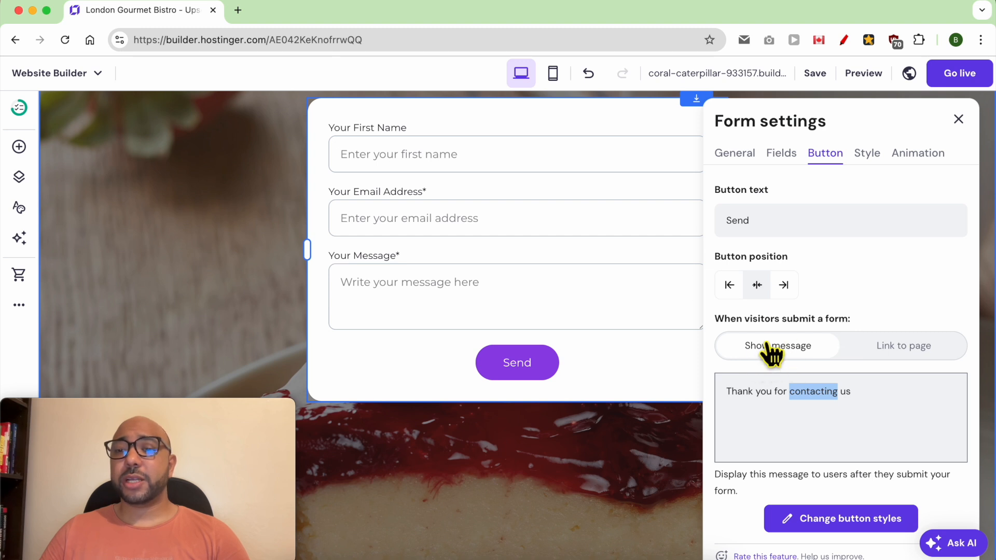
triple_click(768, 409)
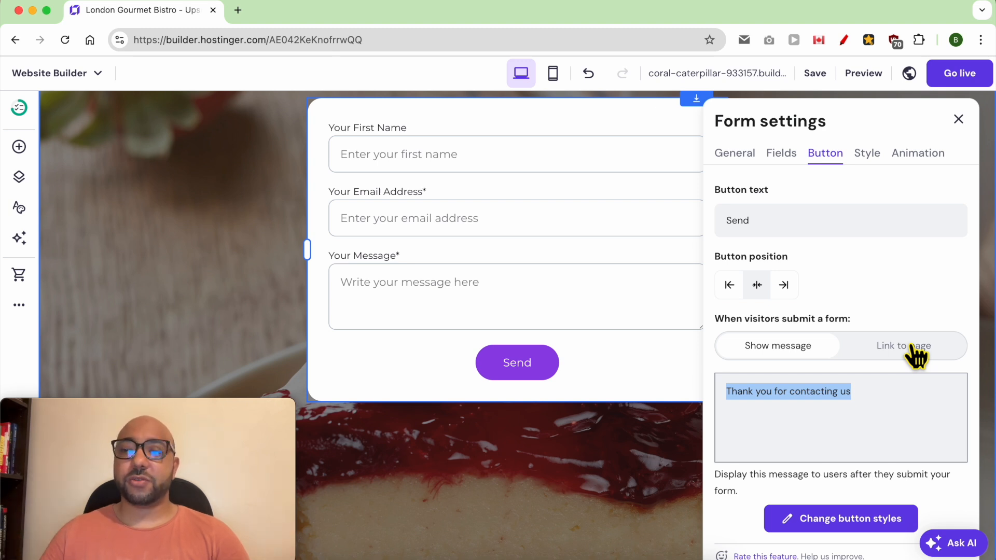
Look over the form's Style and Animation options, then close the form settings.
left_click(867, 157)
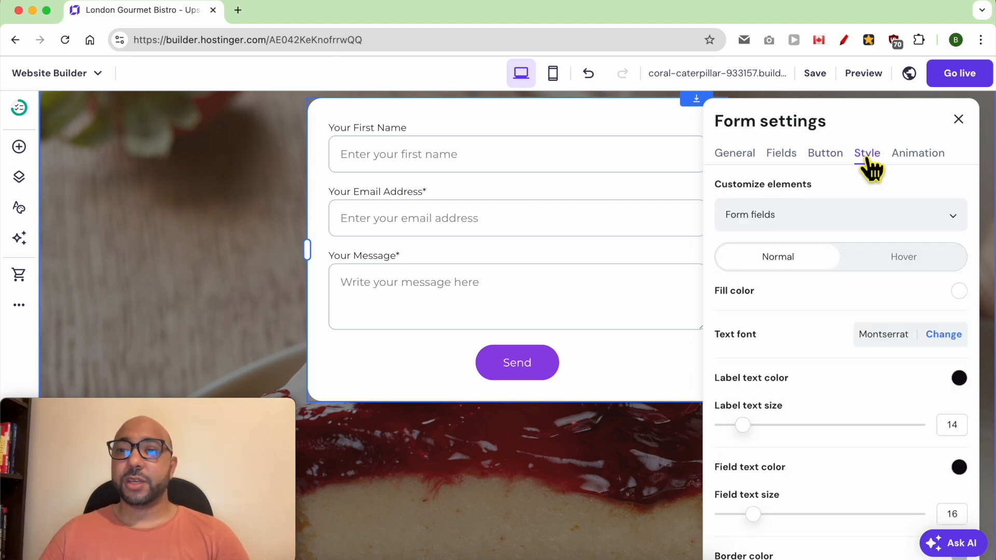
left_click(842, 225)
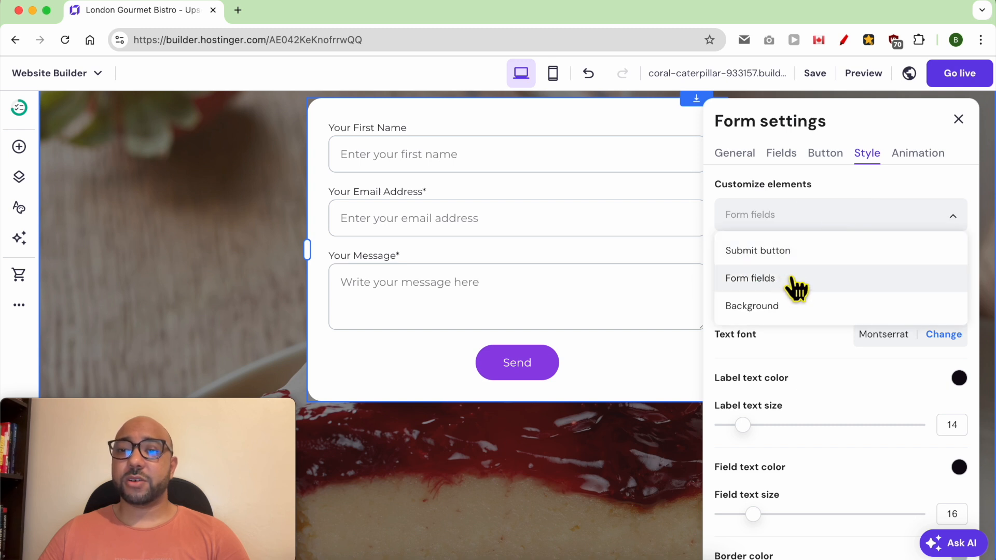
left_click(918, 153)
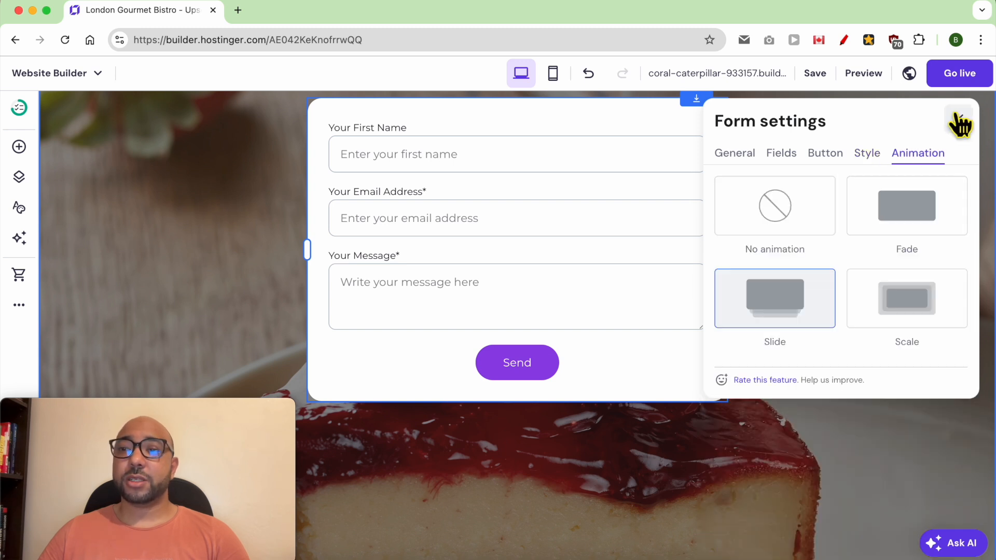
left_click(961, 123)
scroll(609, 324, "down", 5)
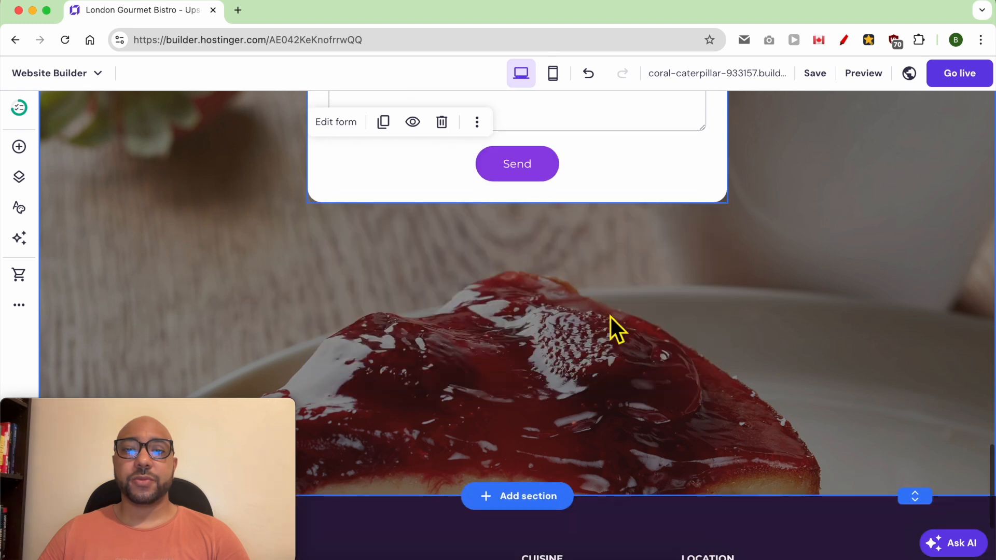
scroll(471, 386, "down", 2)
left_click_drag(241, 412, 437, 11)
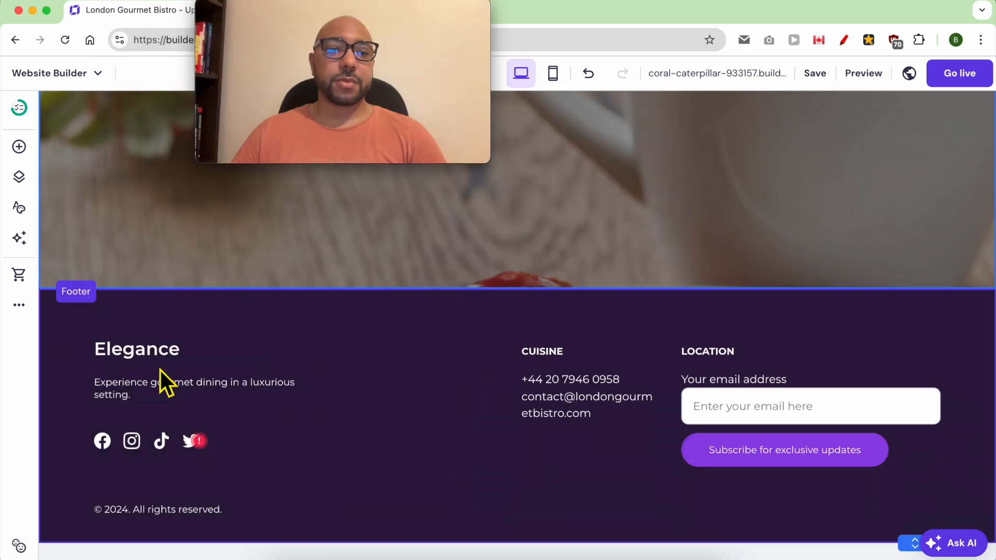
Replace the footer heading Elegance with the pasted name London Gourmet Bistro.
left_click(146, 357)
double_click(147, 357)
type("B")
key("cmd+z")
double_click(170, 353)
right_click(172, 347)
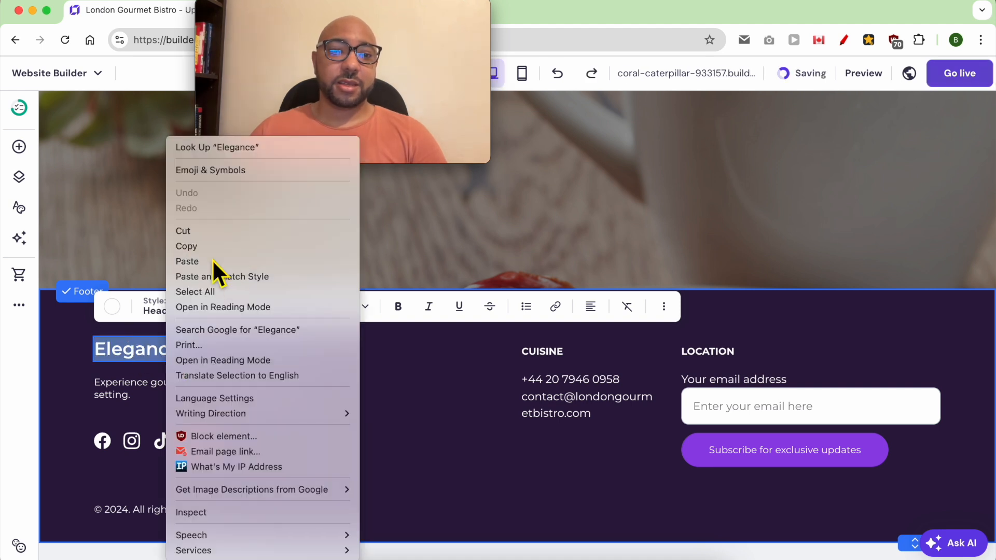
left_click(213, 261)
Style the new heading as Paragraph 1 at font size 24 in bold.
triple_click(215, 283)
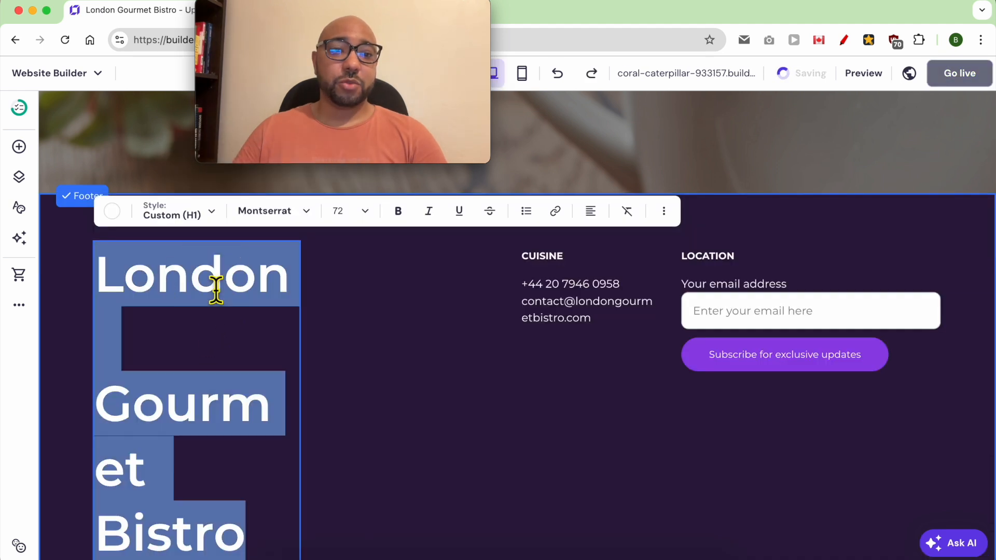
left_click(187, 218)
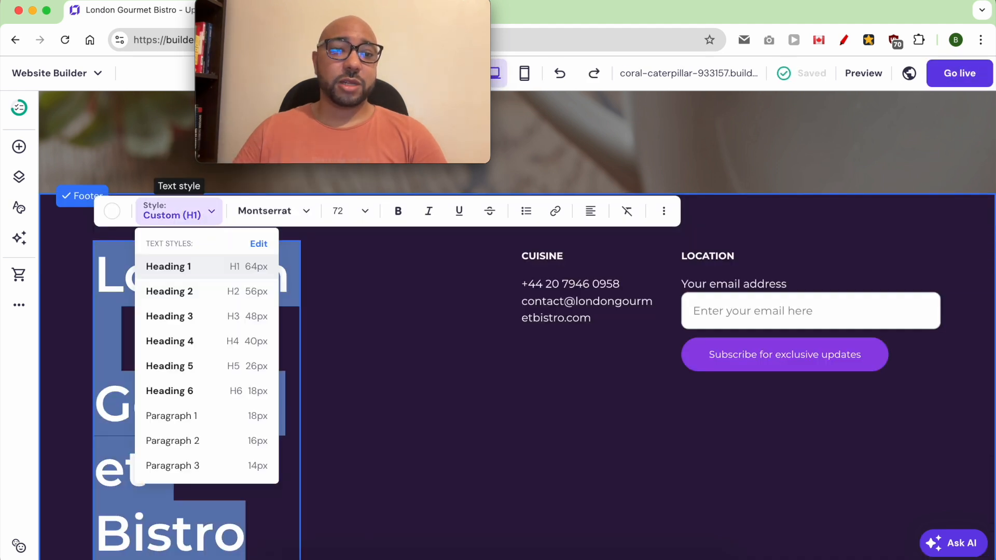
left_click(172, 415)
triple_click(185, 354)
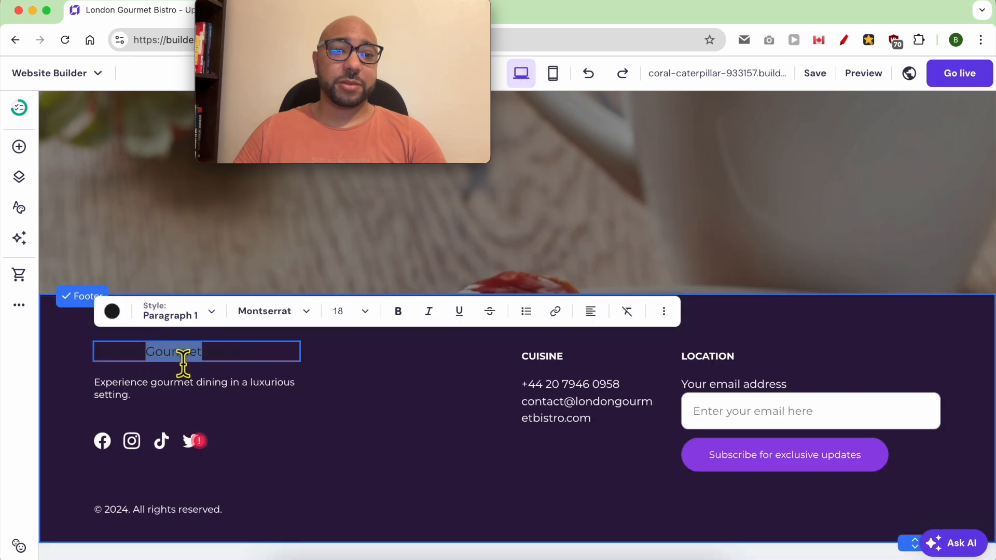
left_click(113, 313)
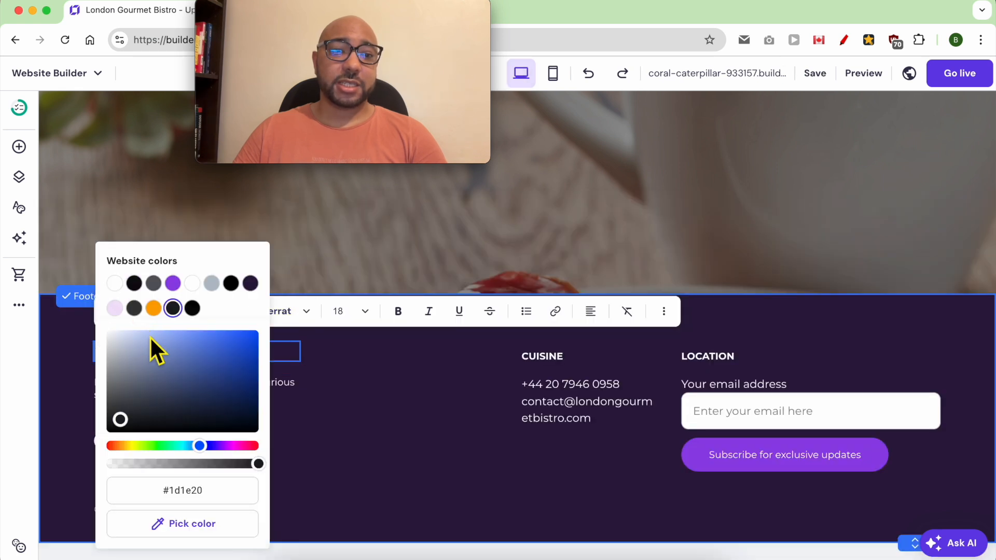
left_click(363, 311)
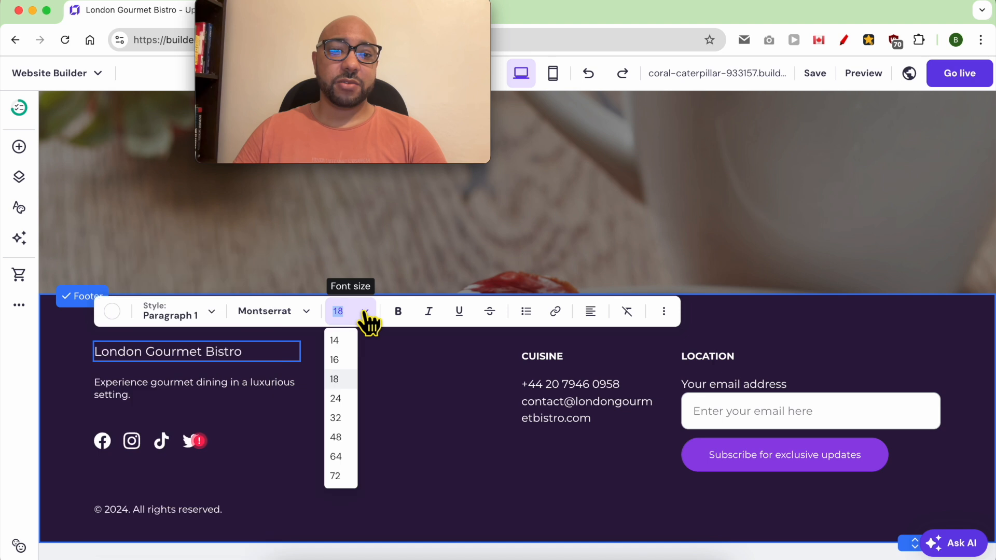
left_click(340, 398)
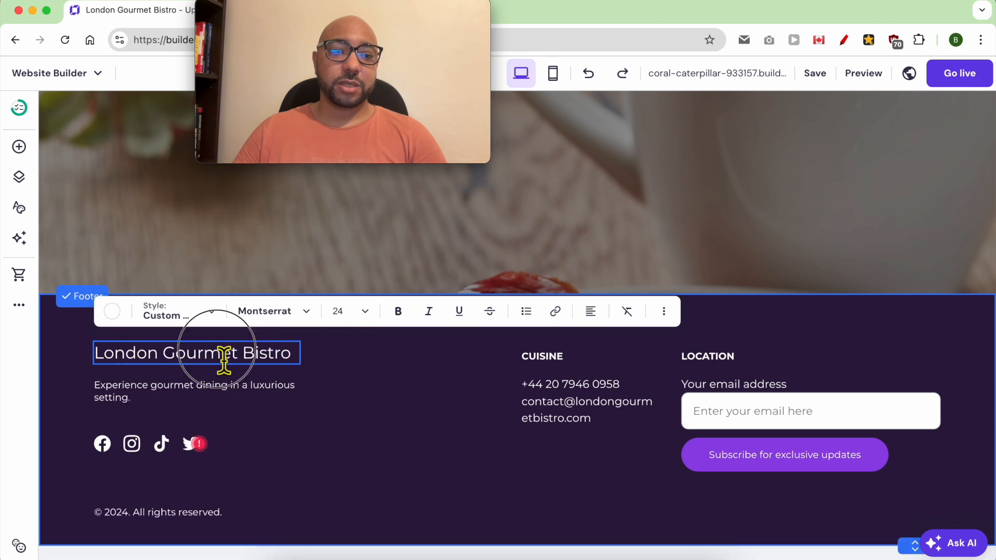
triple_click(291, 355)
left_click(398, 311)
key("Escape")
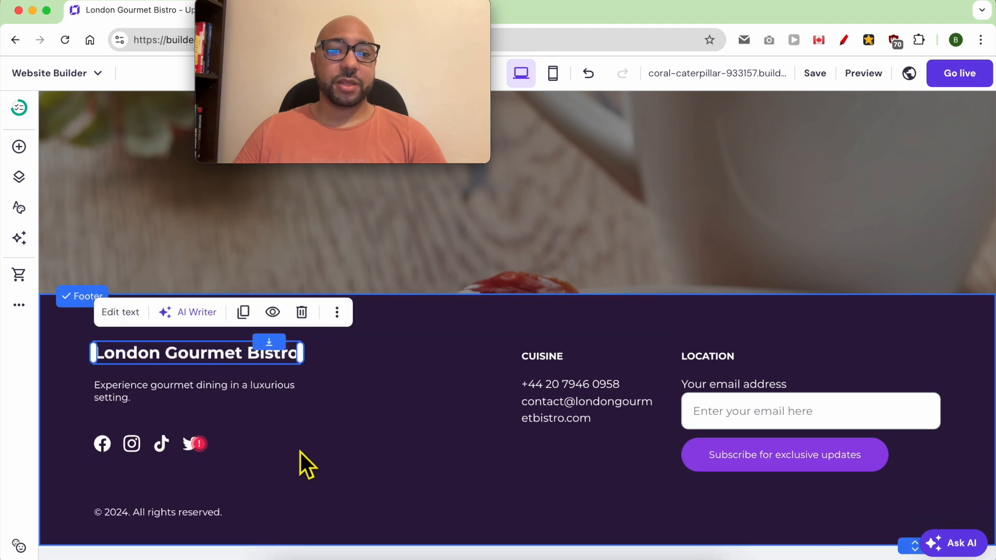
Open the footer social icon settings and review the Facebook link address.
left_click(141, 455)
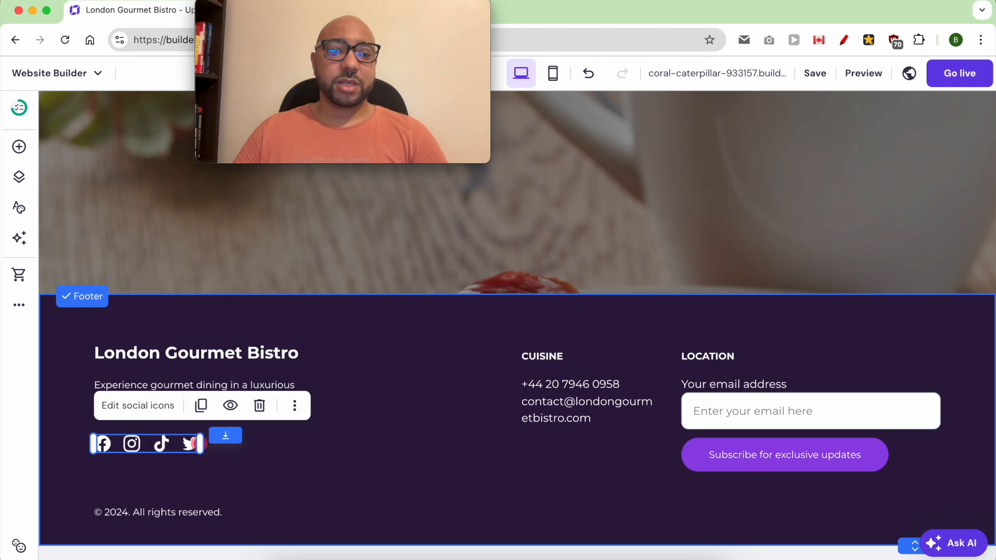
left_click(159, 408)
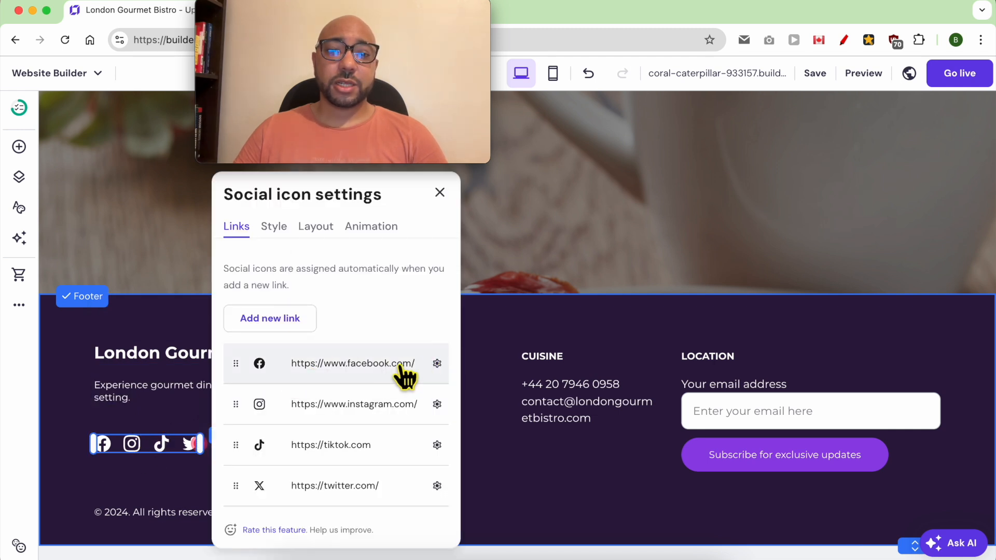
left_click(437, 363)
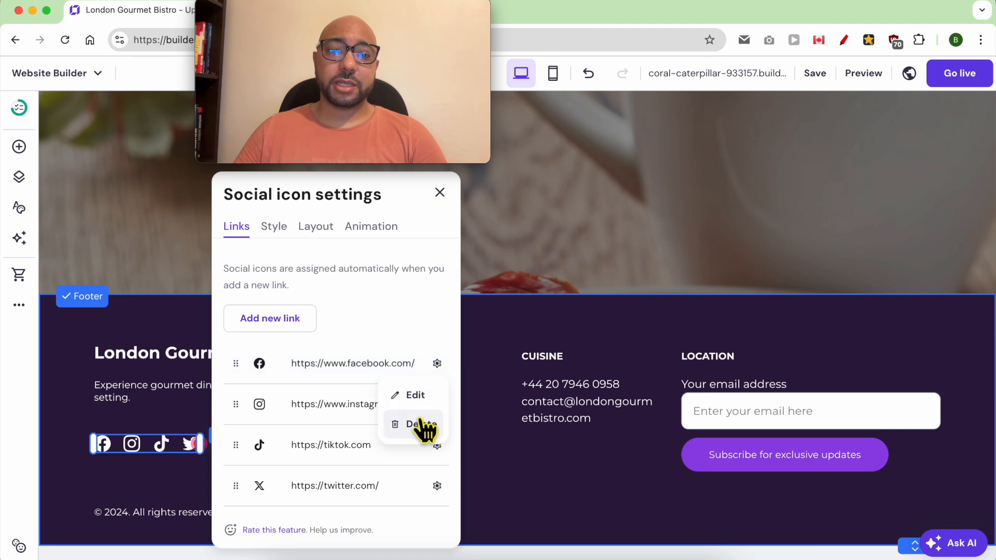
left_click(417, 398)
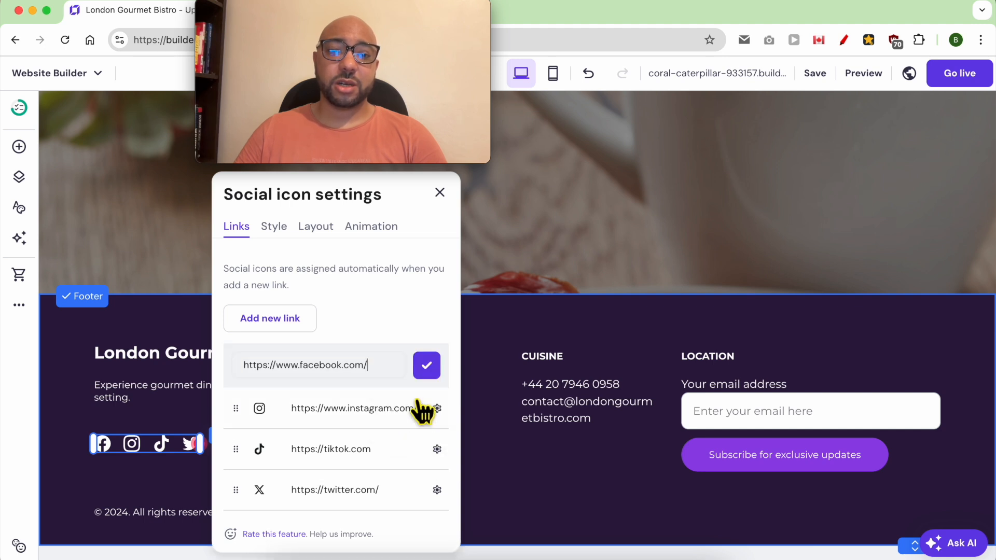
triple_click(380, 376)
left_click(422, 366)
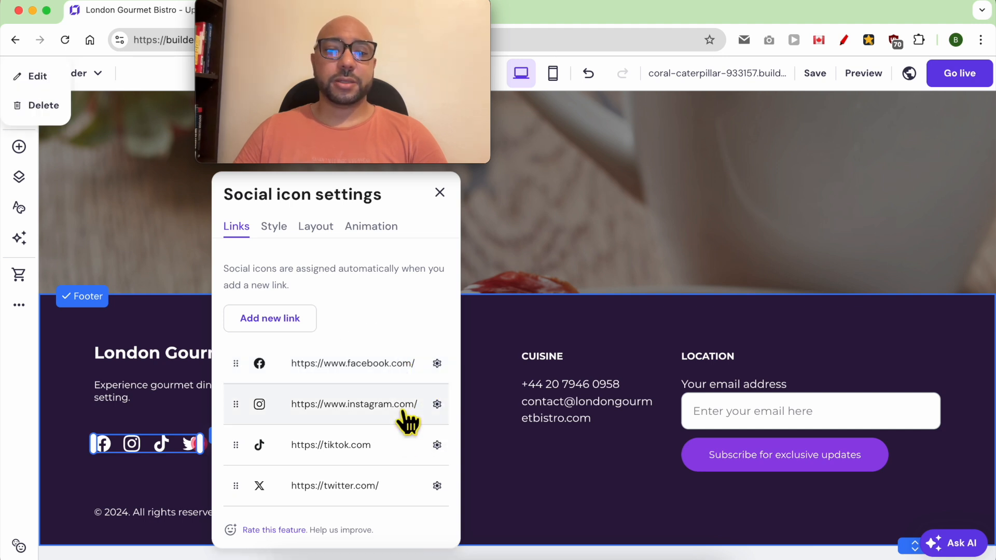
Enlarge the social icons from 24 to 27 px, keeping them in a horizontal row.
left_click(285, 231)
left_click_drag(262, 336, 272, 336)
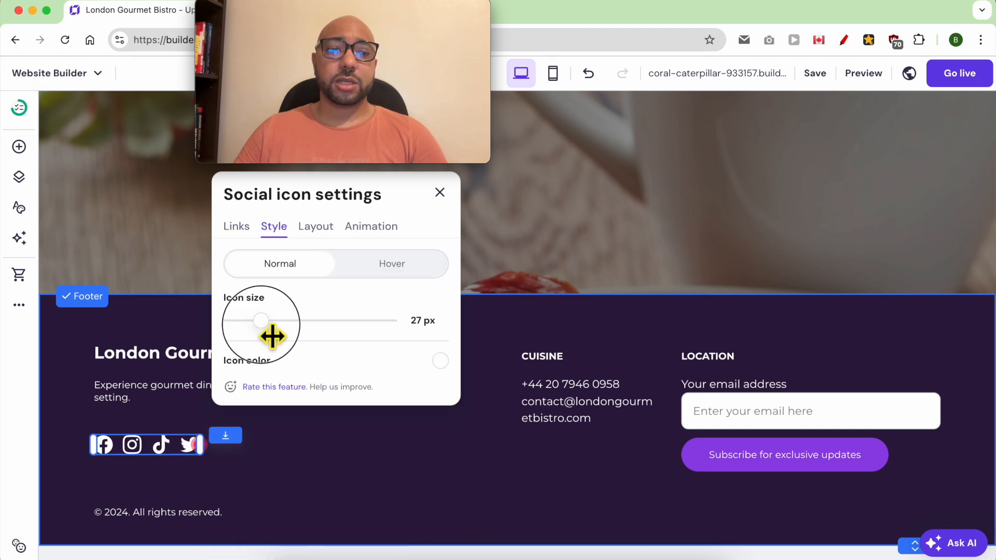
left_click(316, 227)
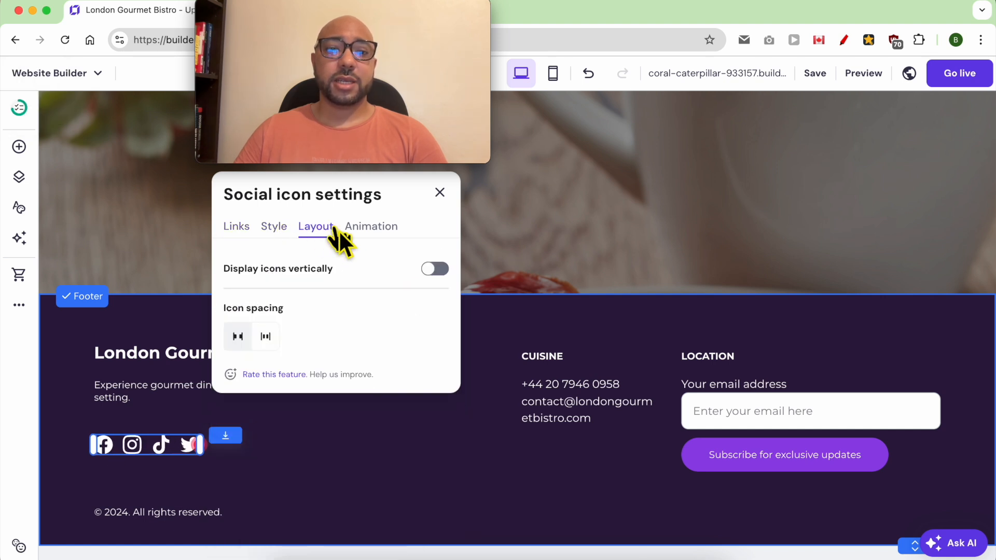
left_click(382, 229)
left_click(311, 227)
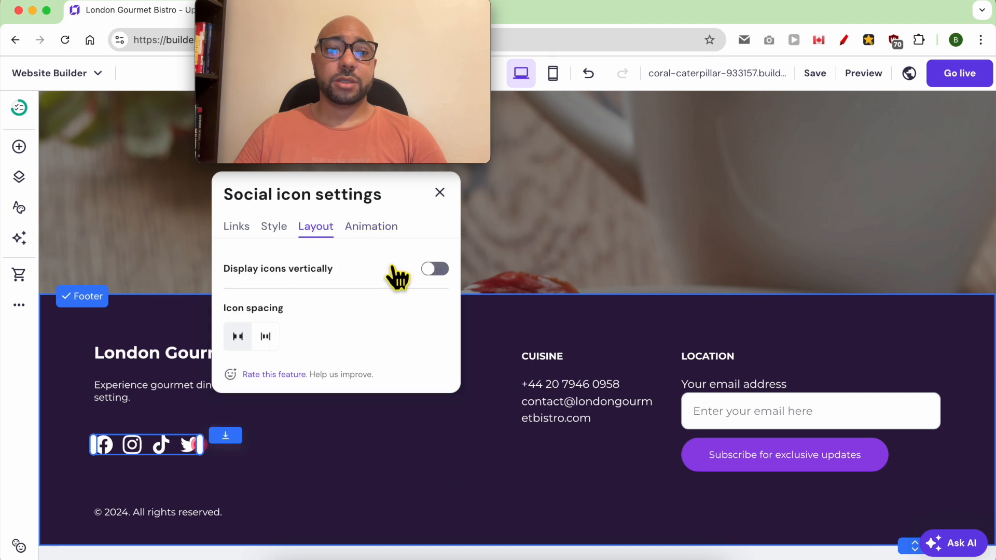
left_click(436, 268)
left_click(436, 269)
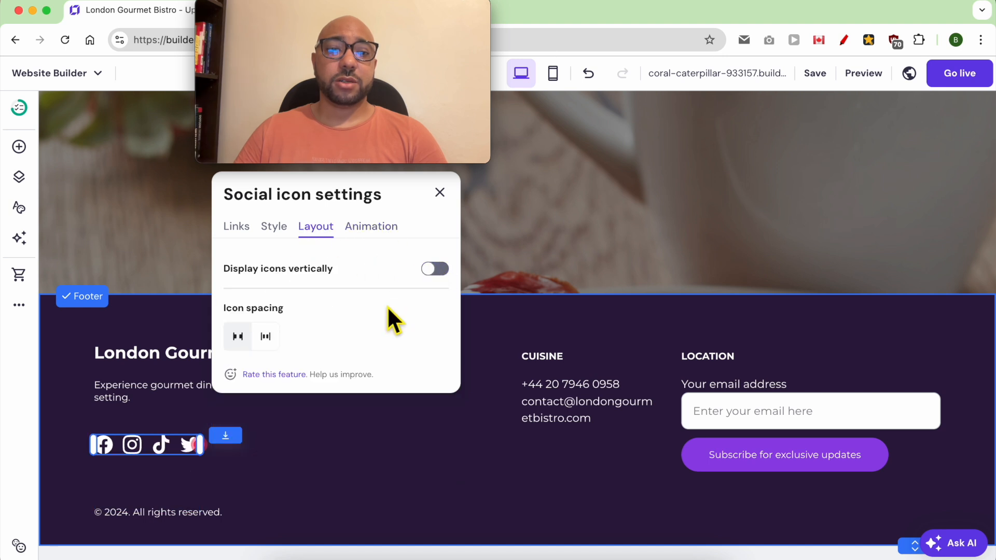
left_click(440, 193)
Check the footer's CUISINE heading and contact texts, then delete the subscribe form.
left_click(578, 366)
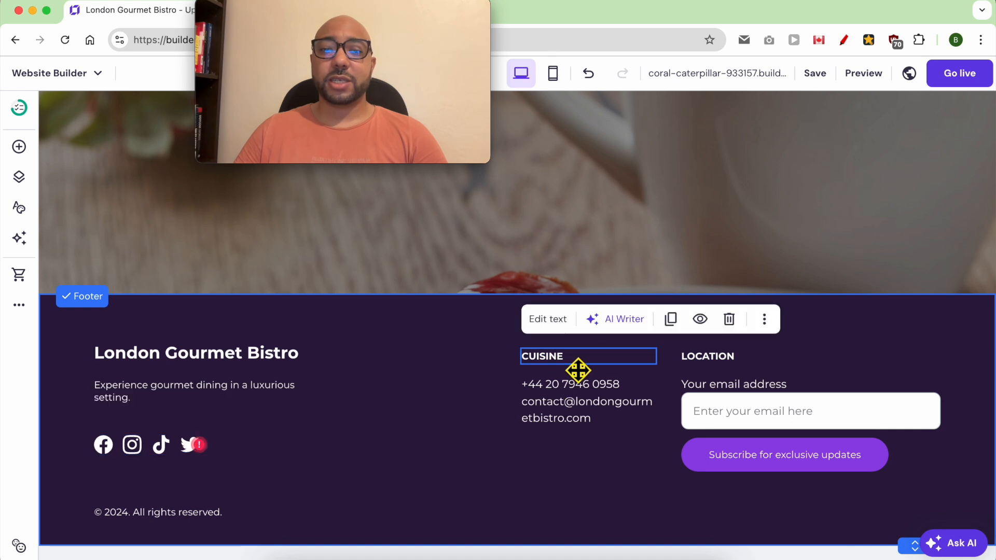
double_click(576, 366)
type("CONTAC")
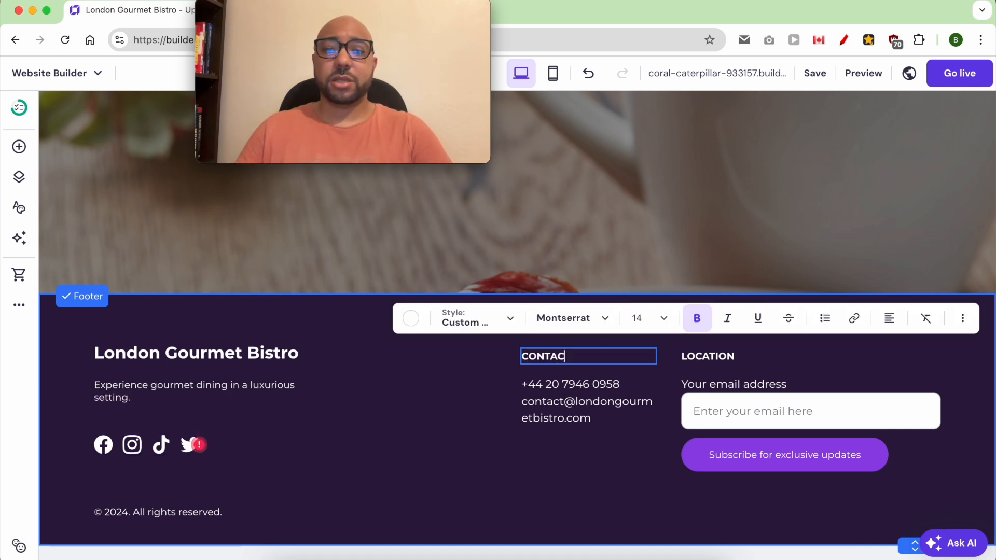
left_click(584, 389)
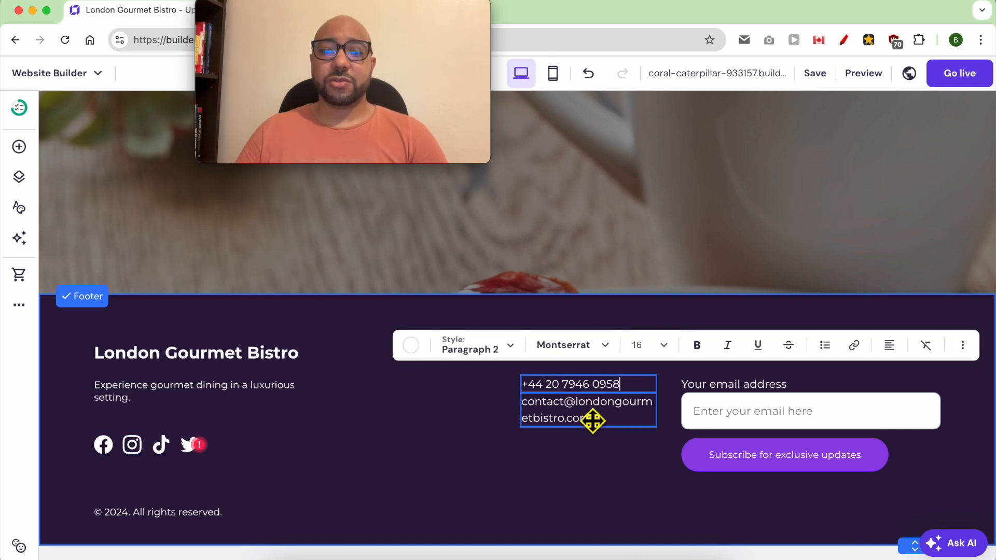
left_click(590, 419)
double_click(590, 419)
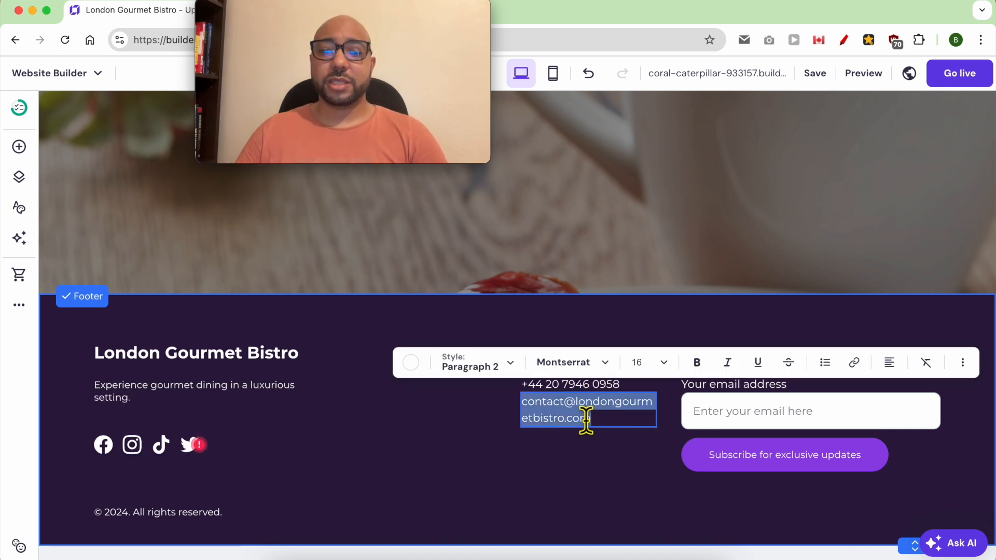
left_click(726, 423)
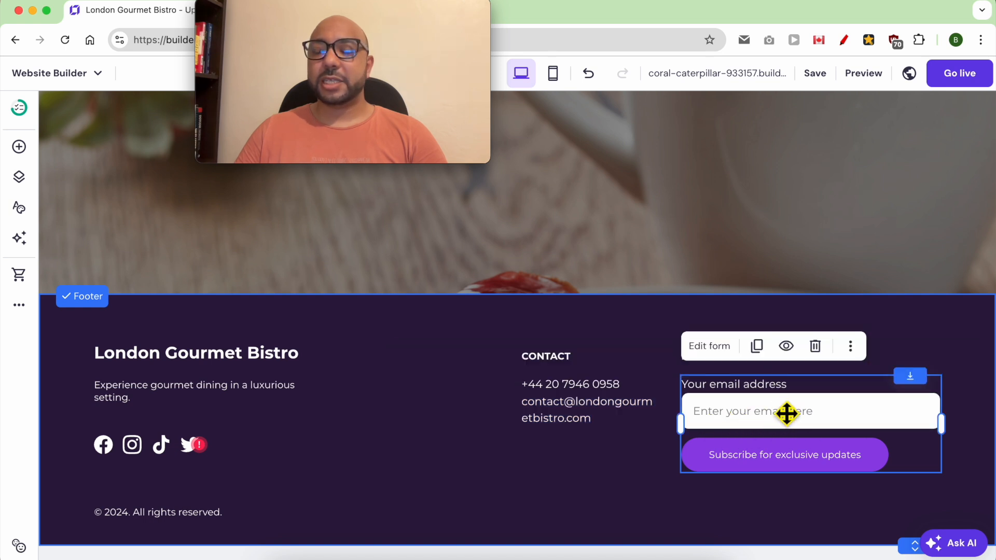
left_click(816, 346)
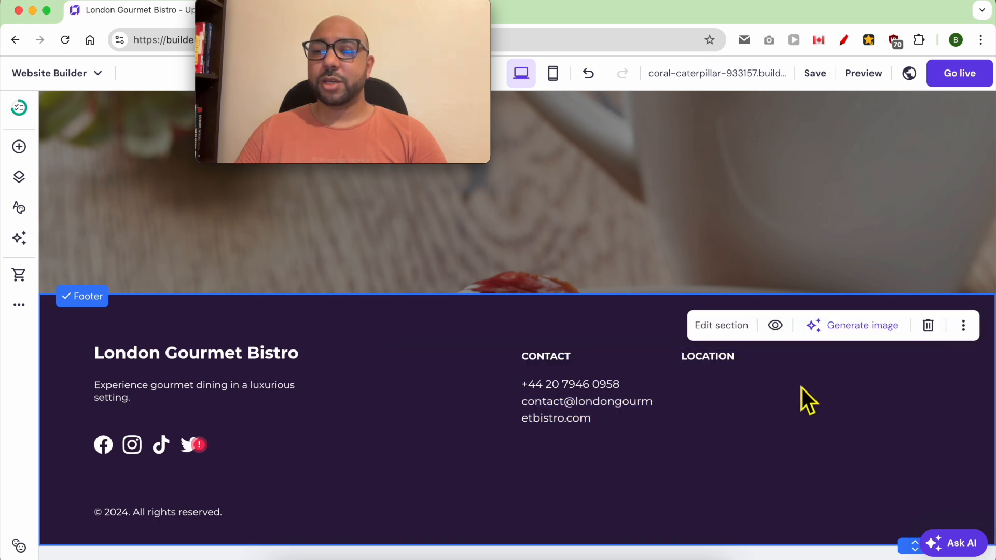
Retype the LOCATION heading as TERMS AND CONDITIONS.
left_click(734, 367)
double_click(731, 363)
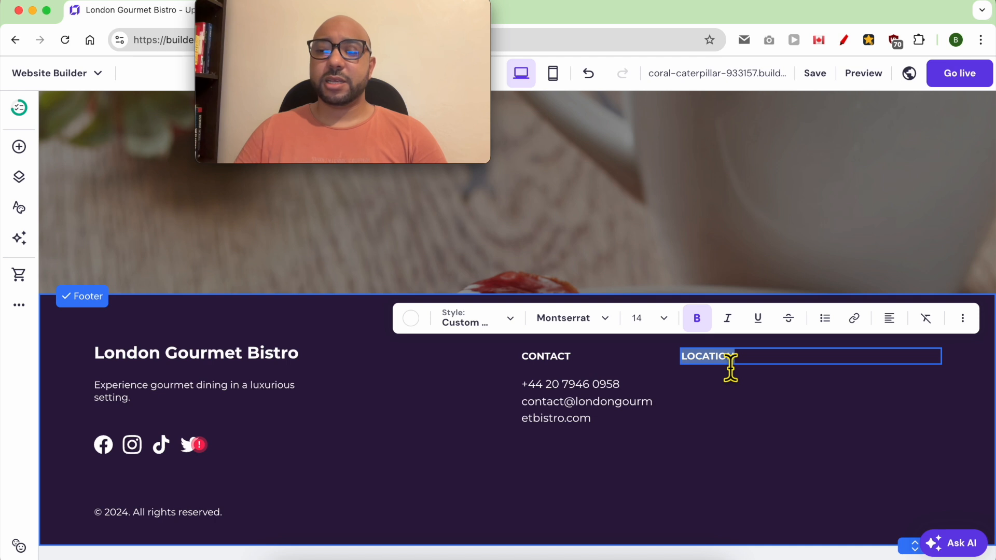
key("BackSpace")
key("ctrl+z")
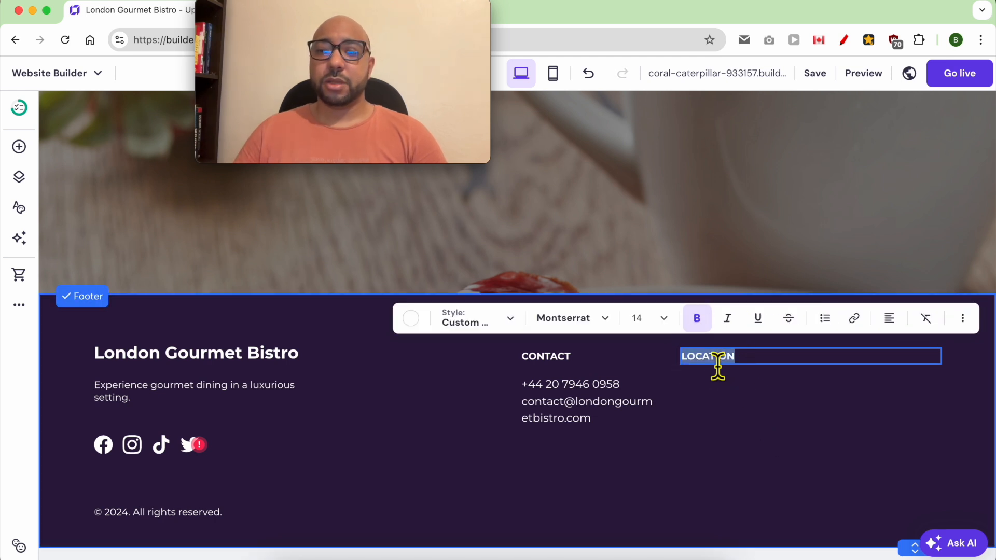
type("TERMS AND CONDI")
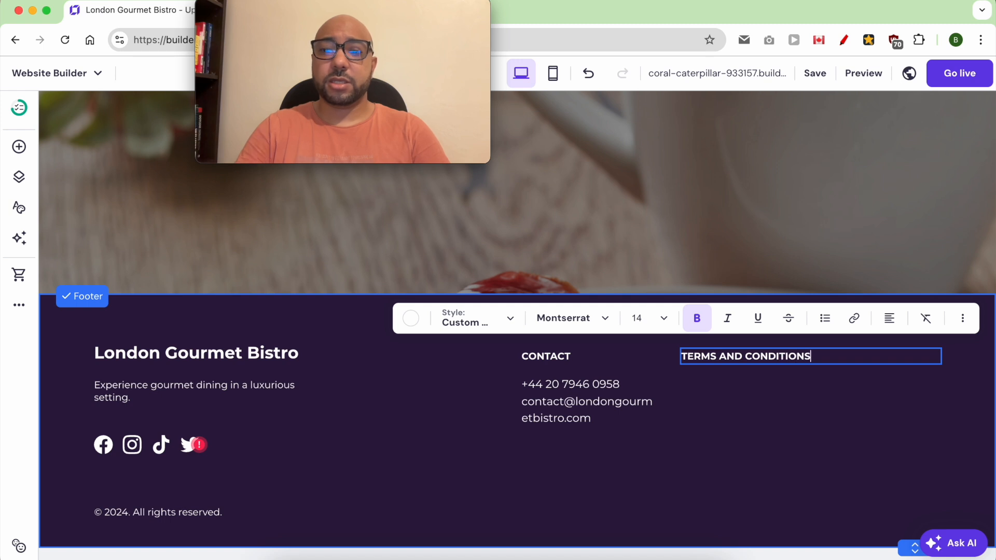
left_click(717, 388)
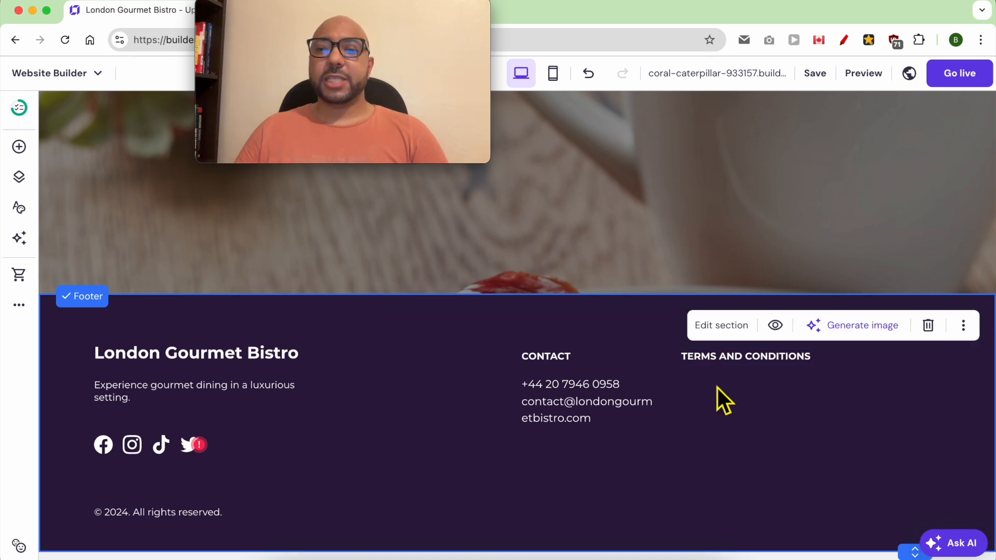
Duplicate that heading below itself and retype the copy as PRIVACY POLICY.
left_click(754, 360)
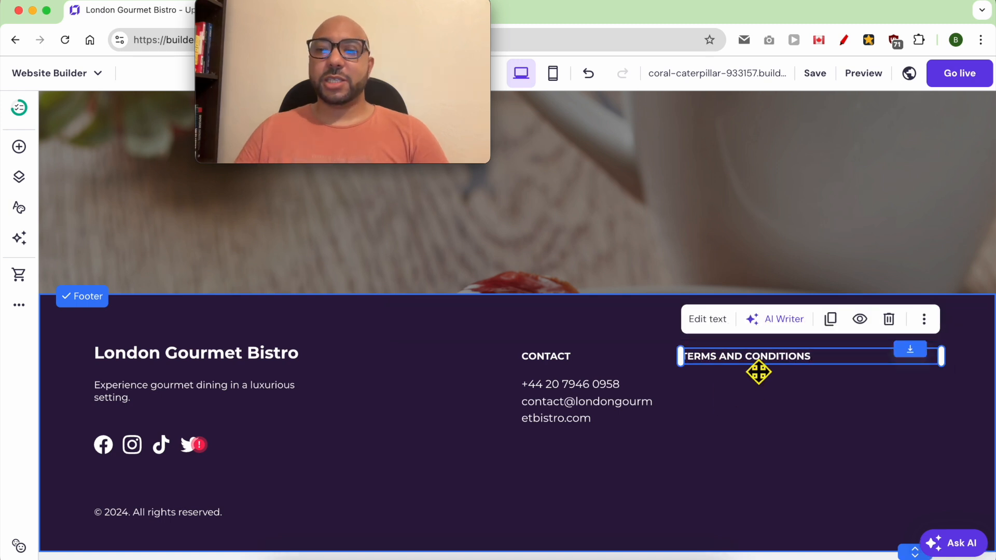
left_click(830, 319)
left_click_drag(783, 381, 771, 384)
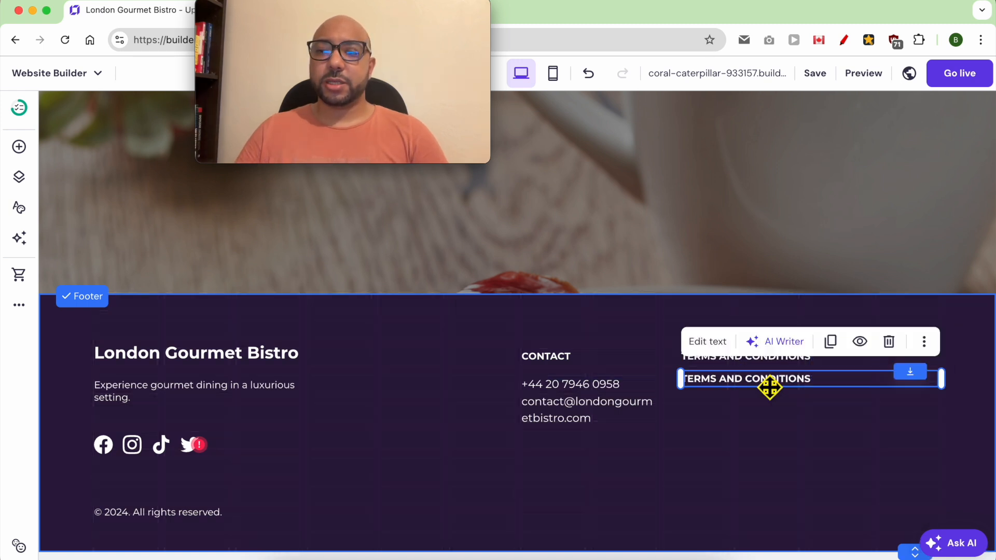
double_click(761, 396)
type("PRI")
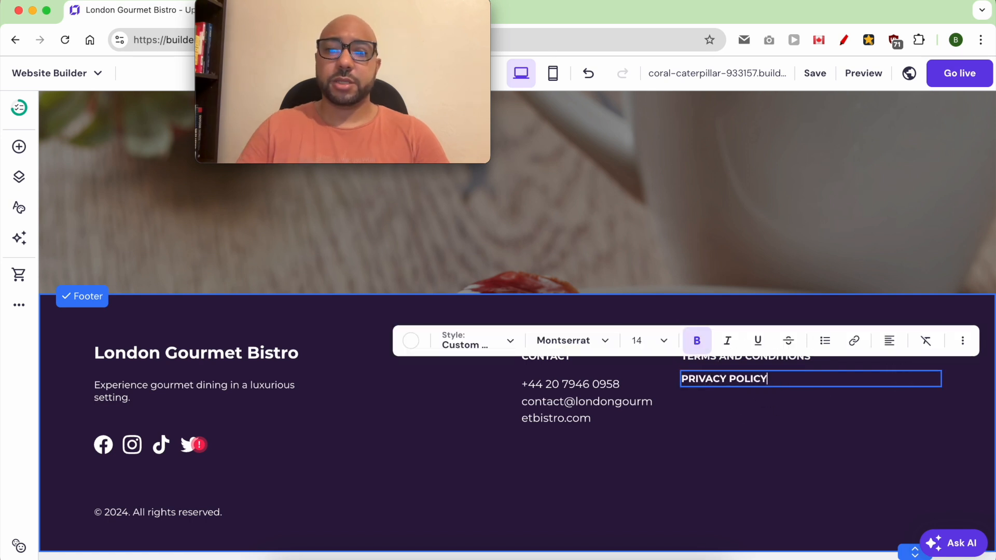
type("VACY POLICY")
key("Escape")
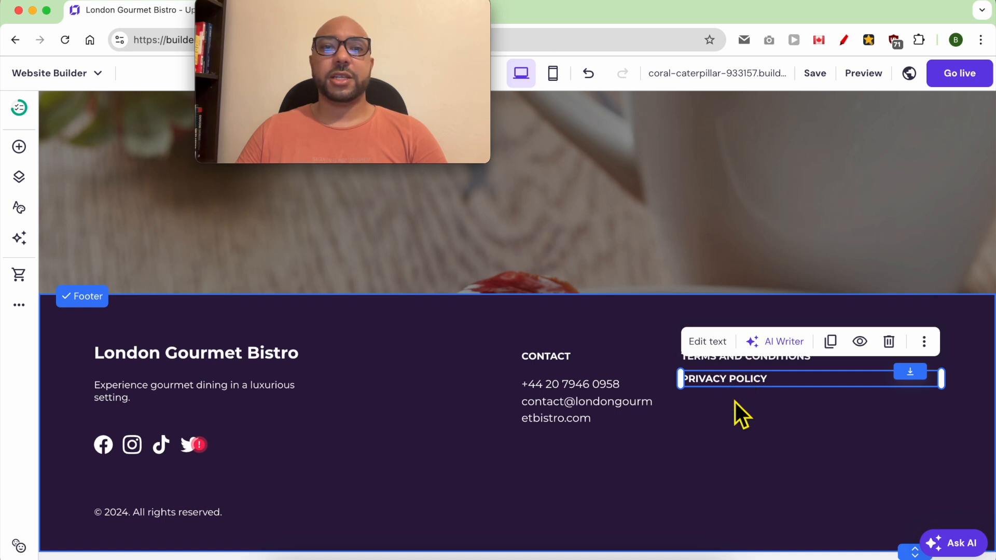
left_click(747, 431)
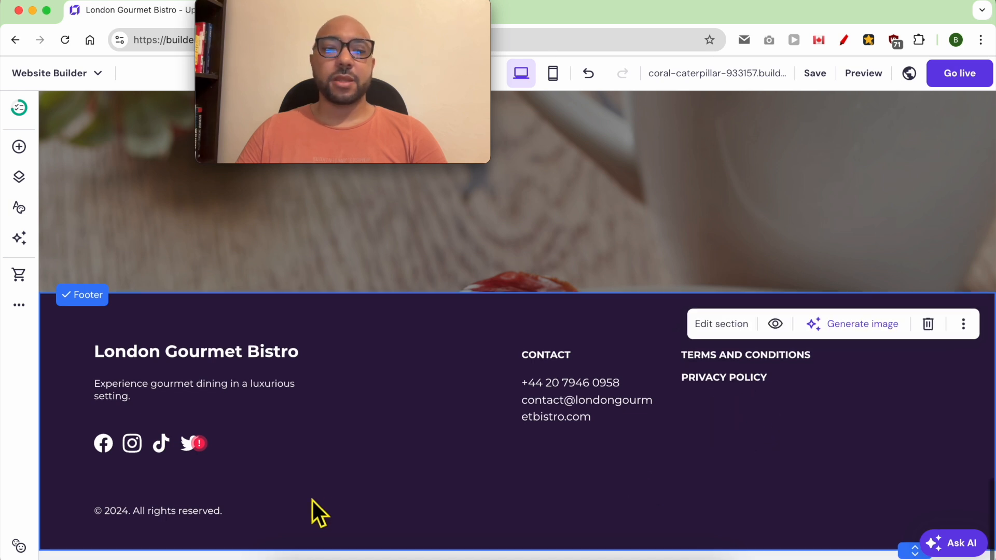
scroll(306, 503, "up", 20)
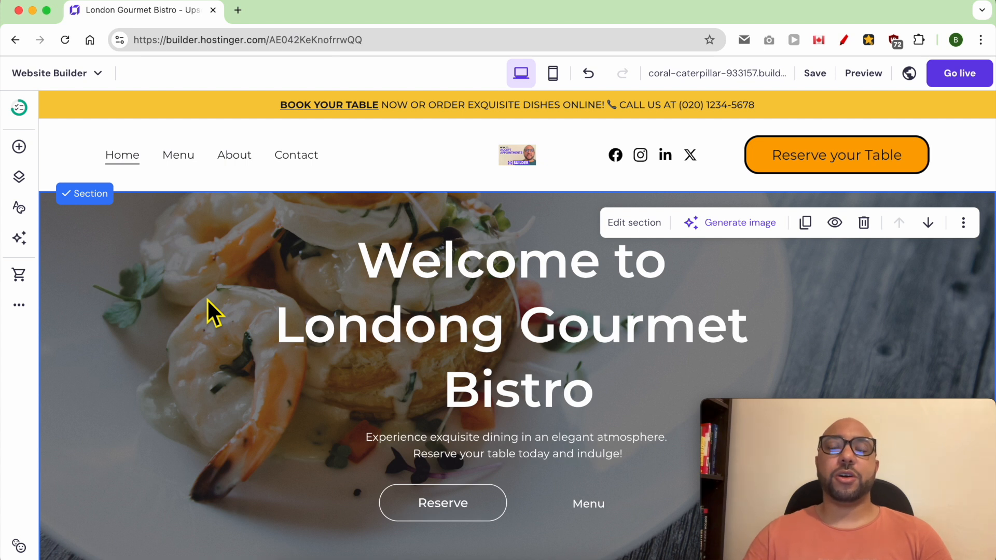
Ask the AI generator below the hero for a London restaurant contact section with address details.
scroll(198, 302, "down", 3)
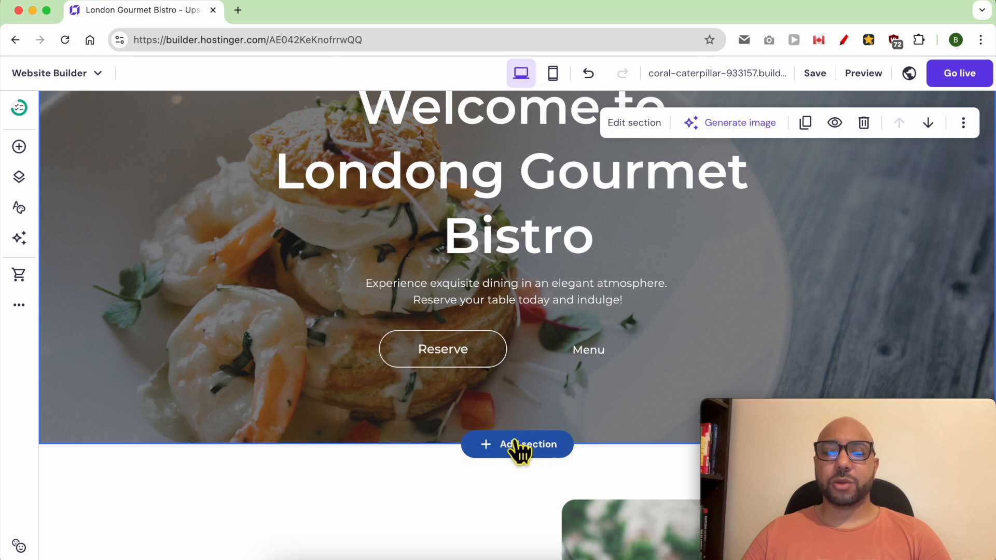
left_click(510, 446)
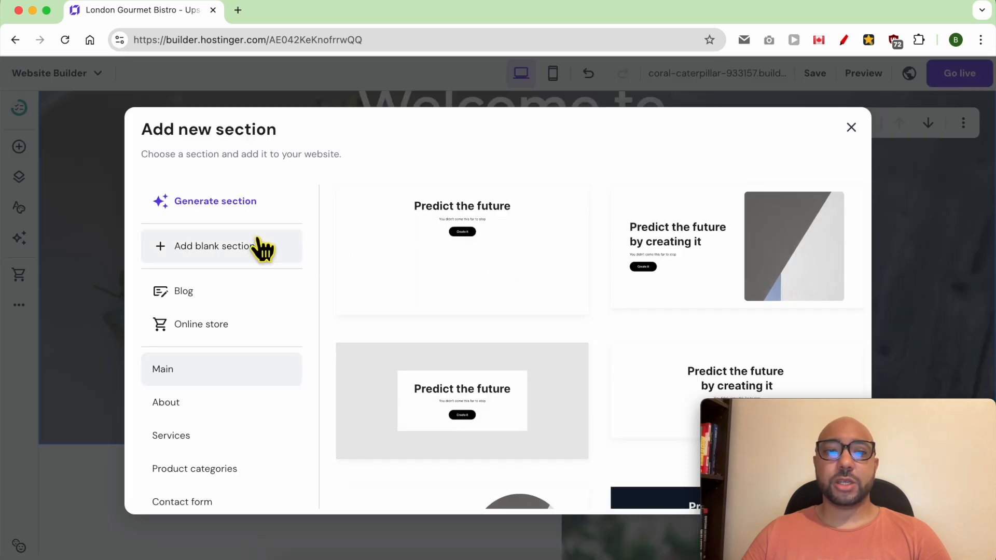
left_click(249, 207)
left_click(443, 315)
type("create a contact section for my restaurant i")
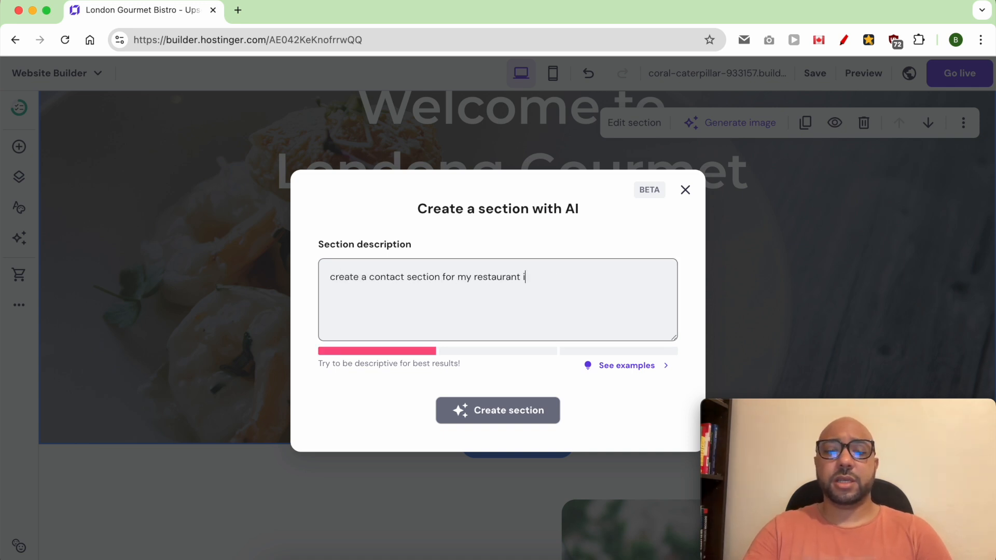
type("n london. my address is ADDRESS and my phone is")
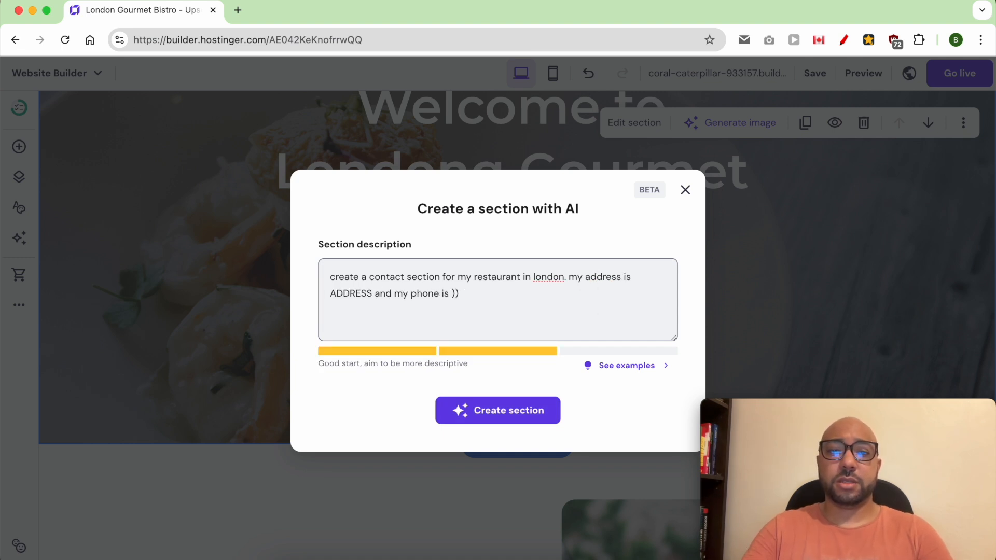
type("000000")
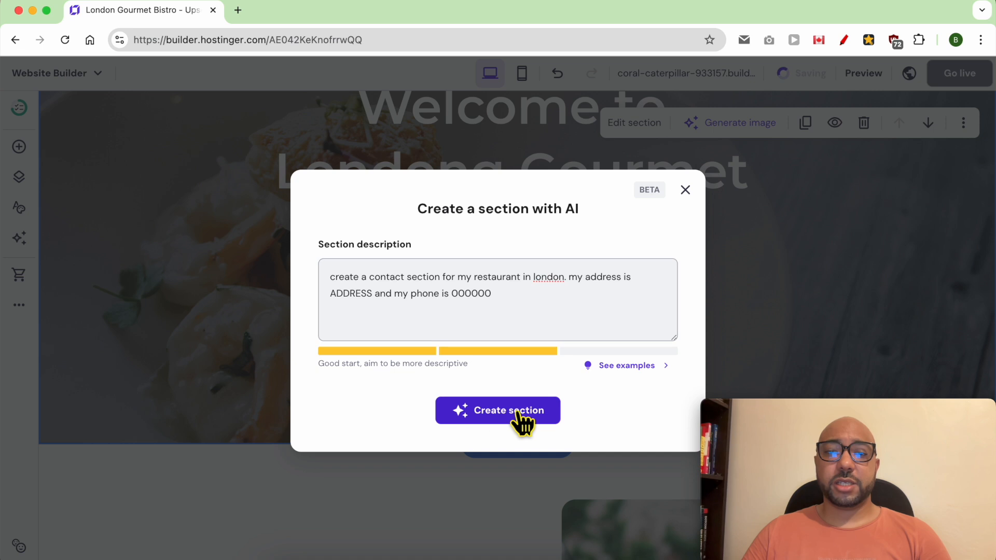
left_click(523, 412)
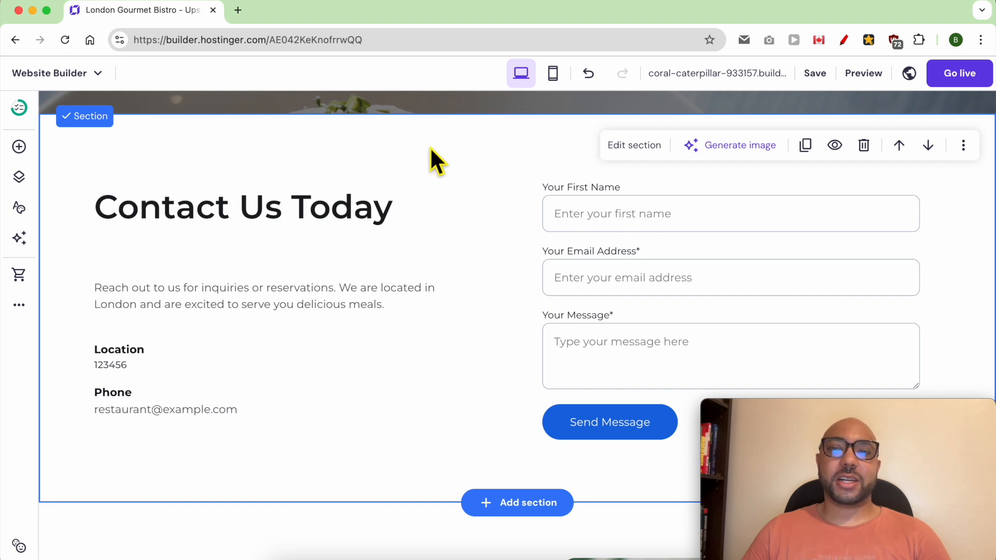
Add a blank section below the hero and drop a Button element into it.
left_click(644, 146)
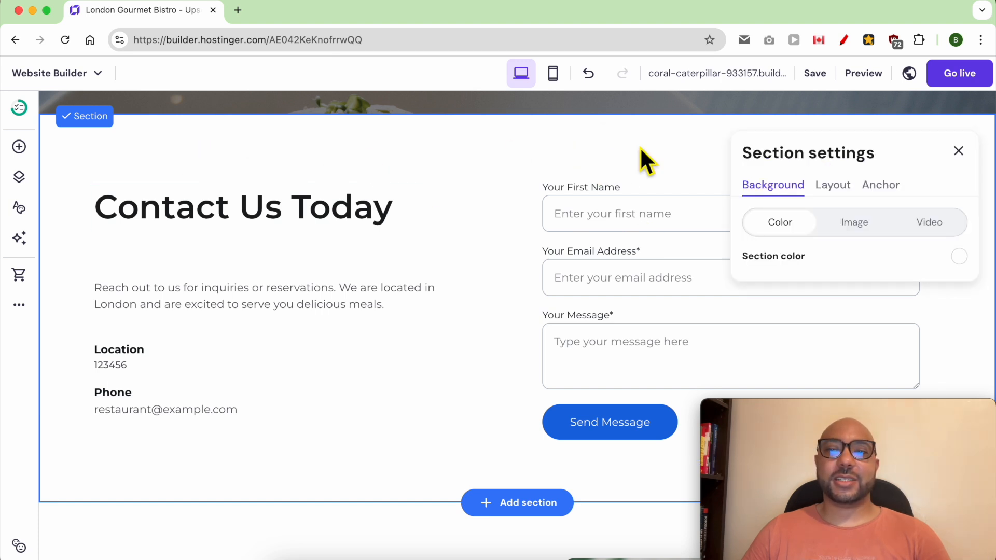
left_click(485, 218)
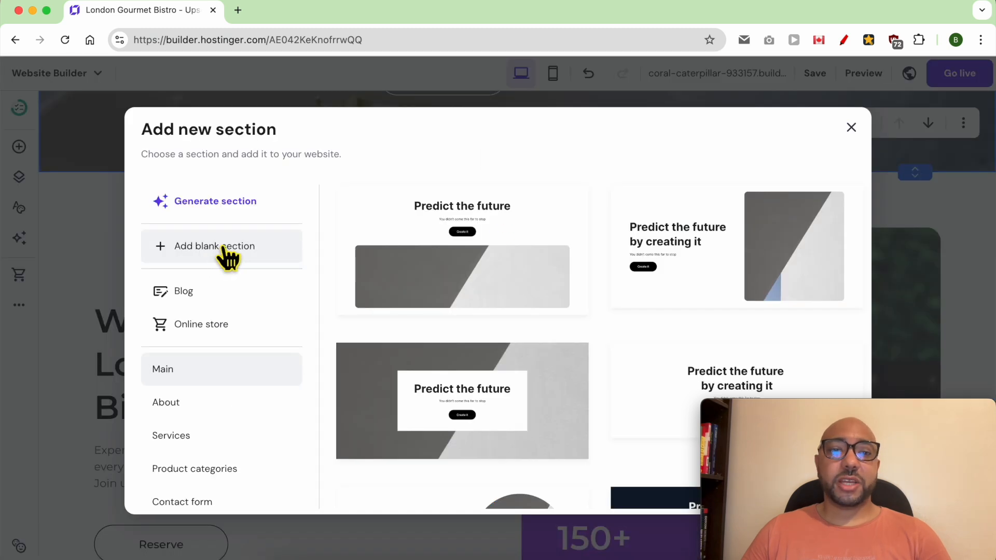
left_click(226, 249)
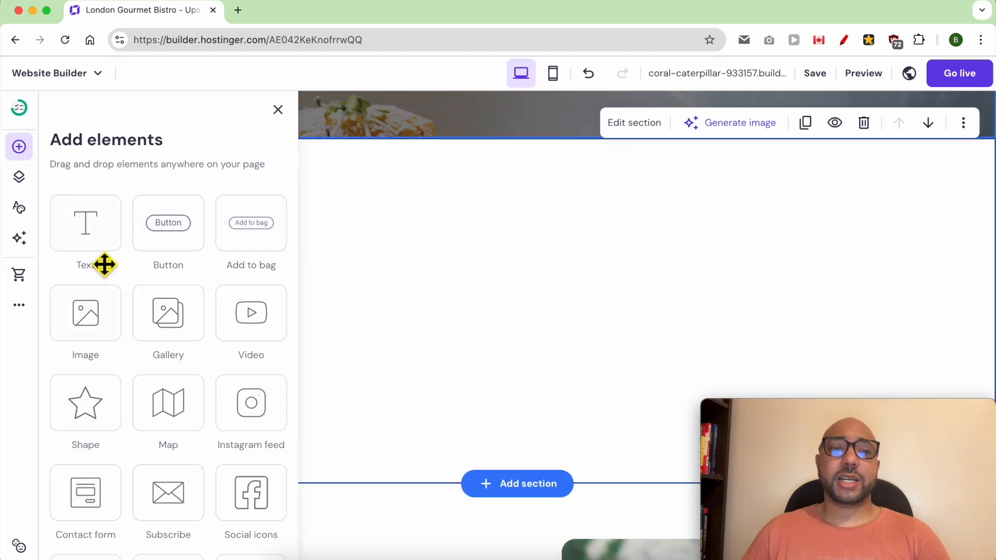
left_click_drag(161, 257, 473, 438)
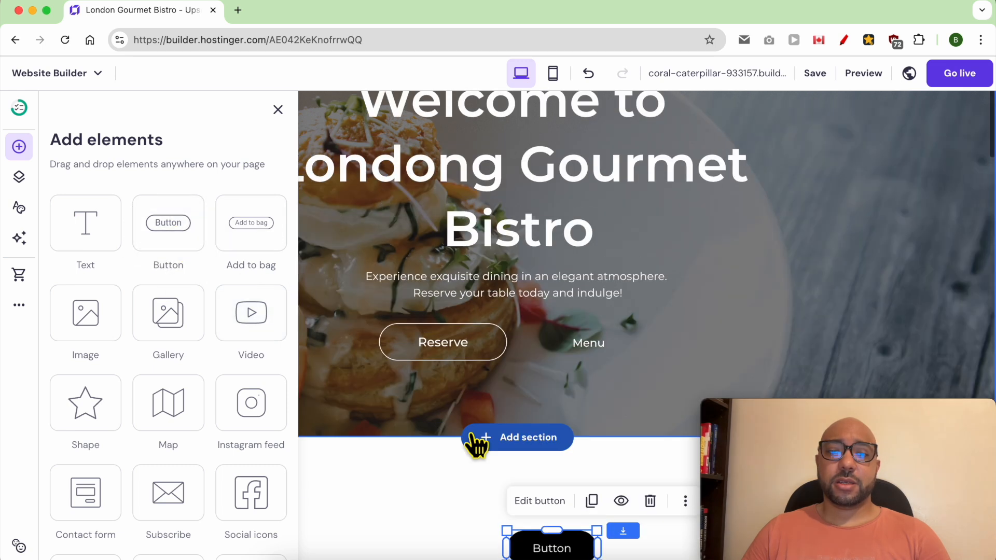
left_click_drag(516, 348, 383, 373)
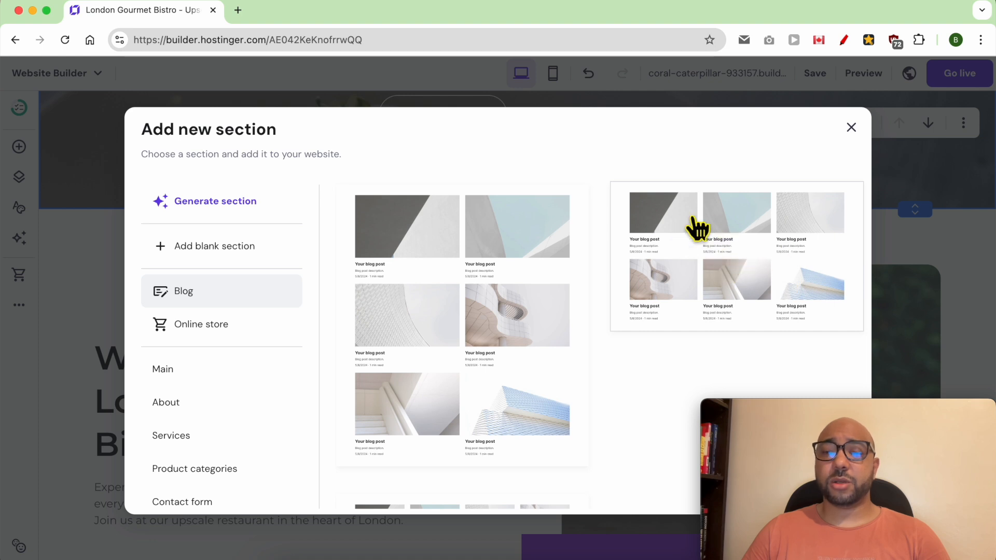
Browse the Online store, Main and Services section layouts.
left_click(255, 329)
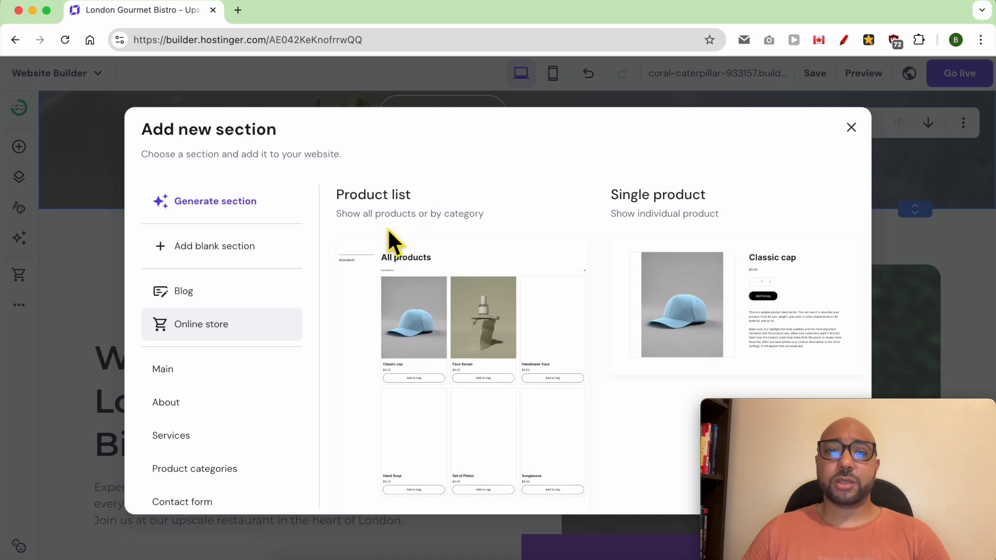
left_click(234, 377)
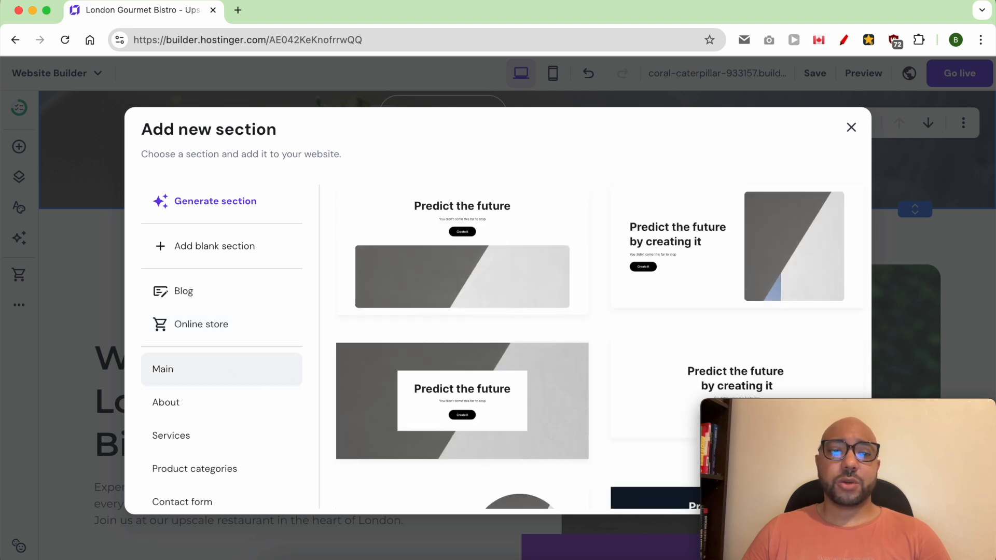
scroll(704, 290, "down", 3)
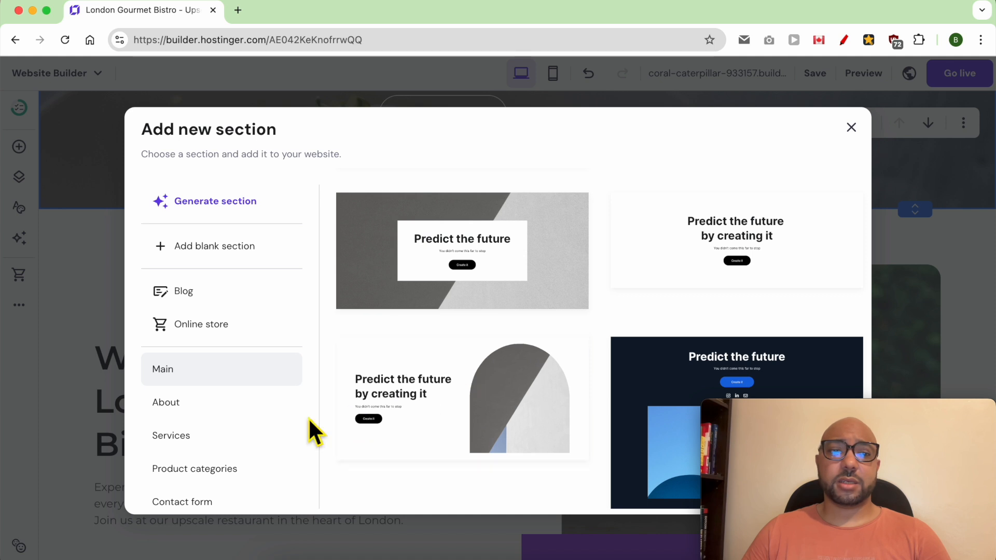
left_click(240, 438)
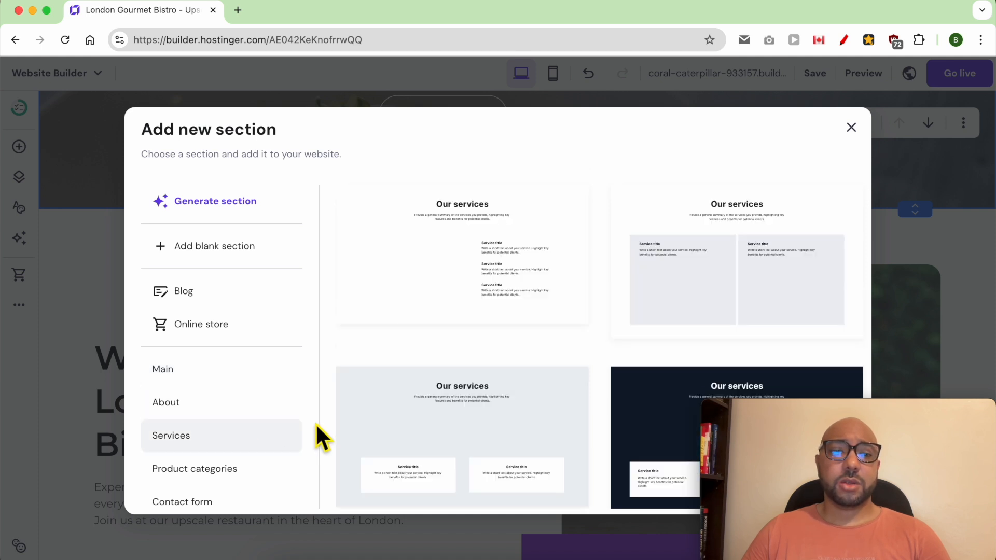
scroll(550, 327, "down", 3)
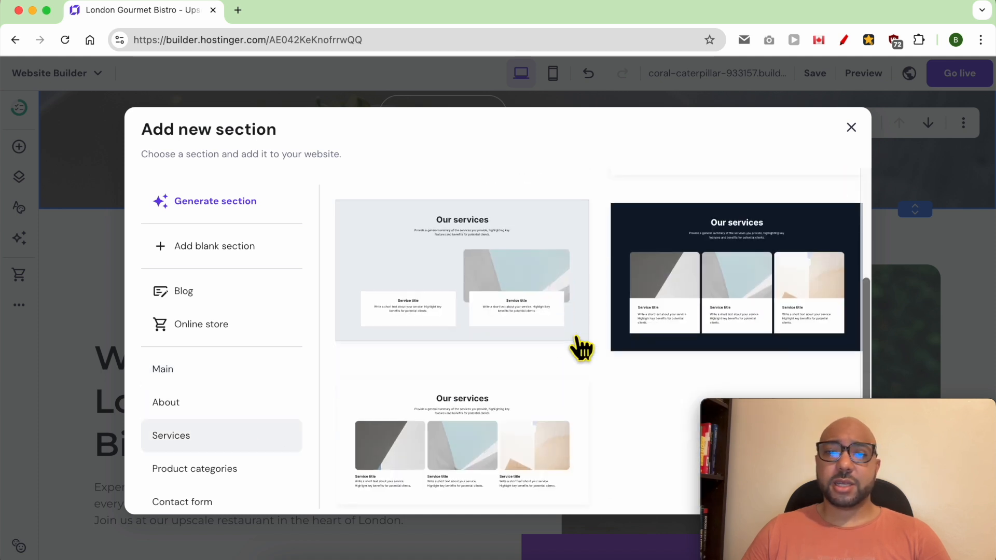
scroll(238, 447, "down", 1)
scroll(231, 451, "down", 1)
scroll(249, 291, "up", 2)
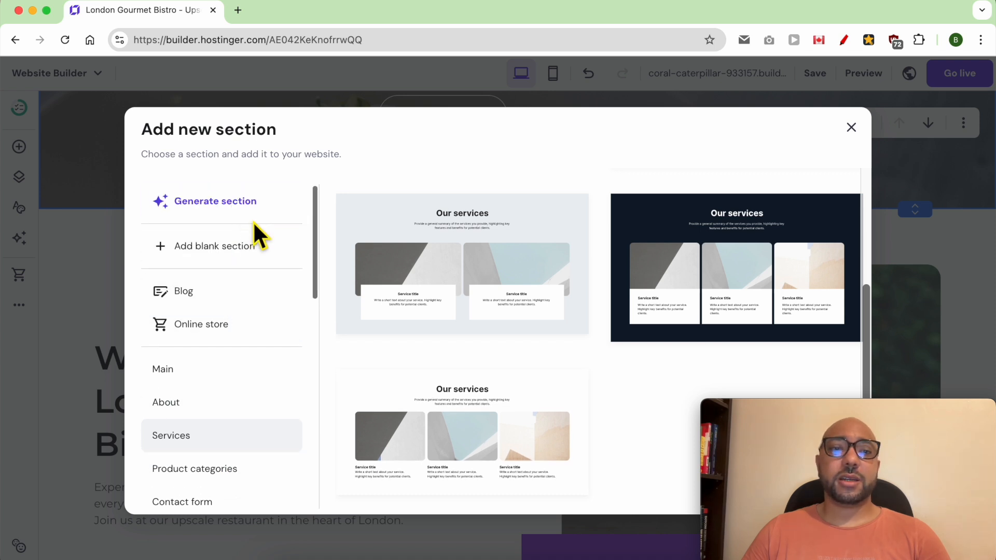
scroll(238, 434, "down", 2)
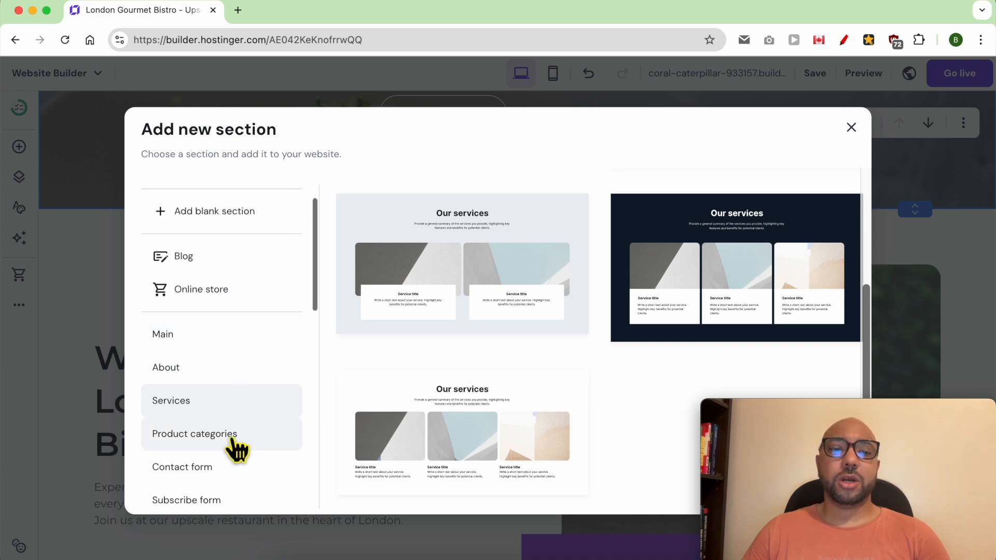
Browse the remaining categories and add the first Gallery layout with four sample images.
left_click(239, 435)
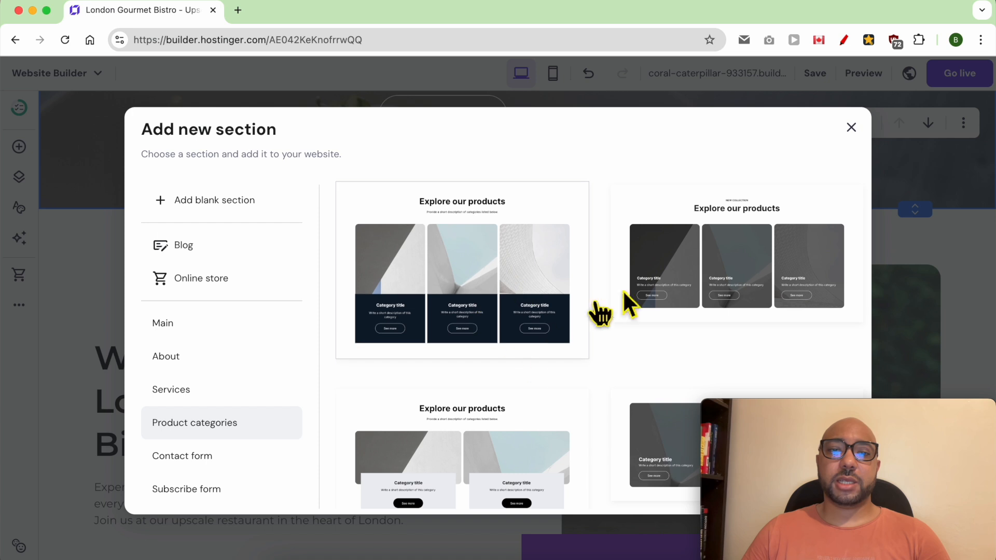
left_click(200, 470)
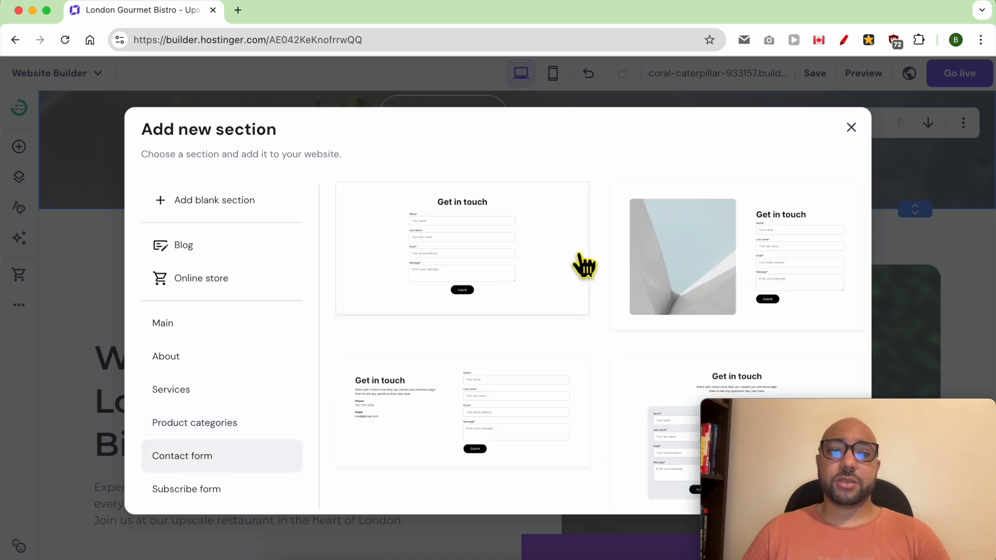
scroll(462, 331, "down", 4)
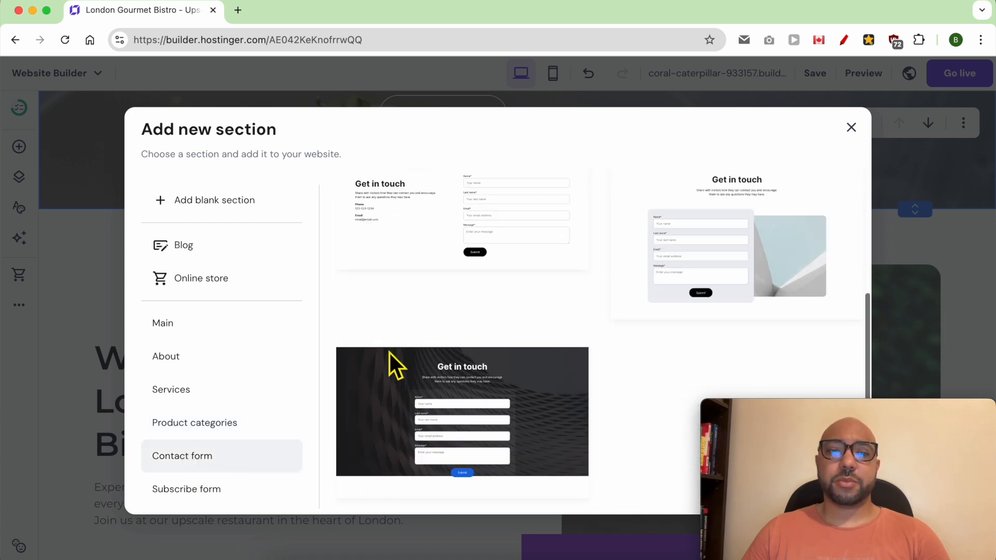
scroll(244, 447, "down", 3)
left_click(241, 337)
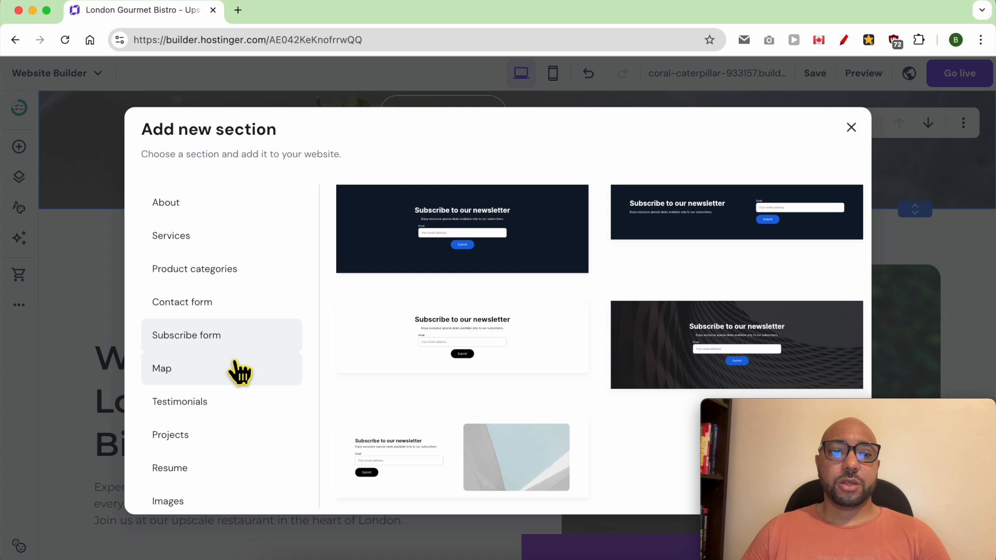
left_click(241, 370)
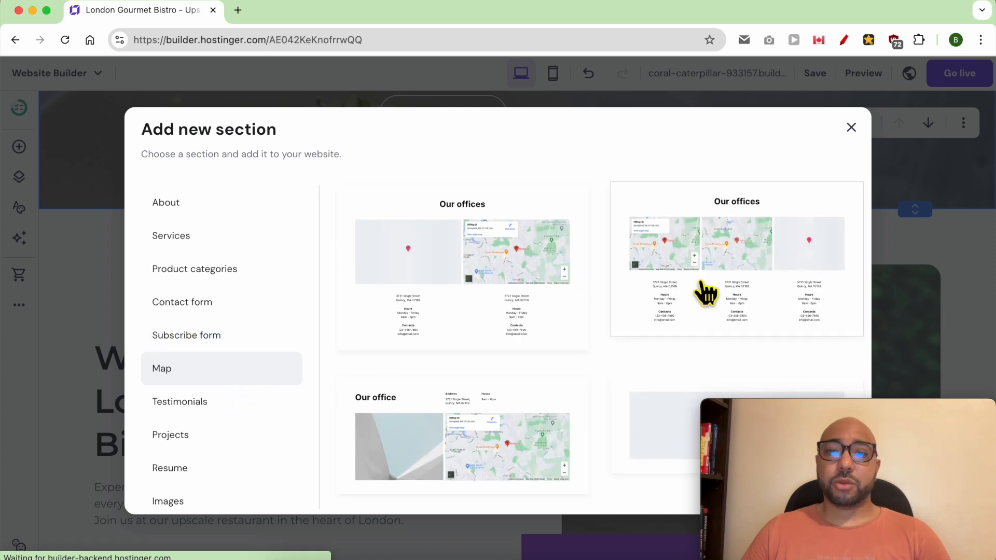
left_click(223, 435)
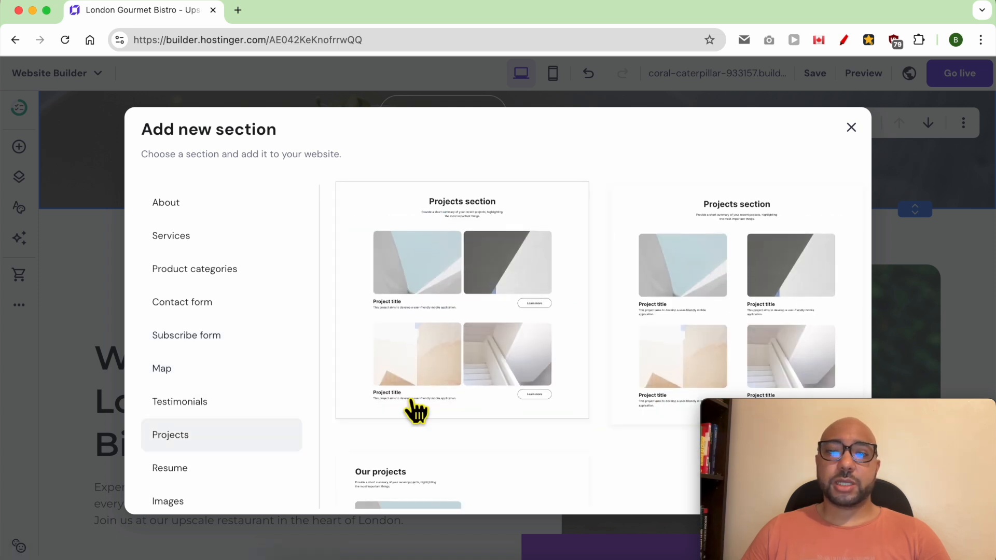
scroll(395, 408, "down", 3)
left_click(222, 470)
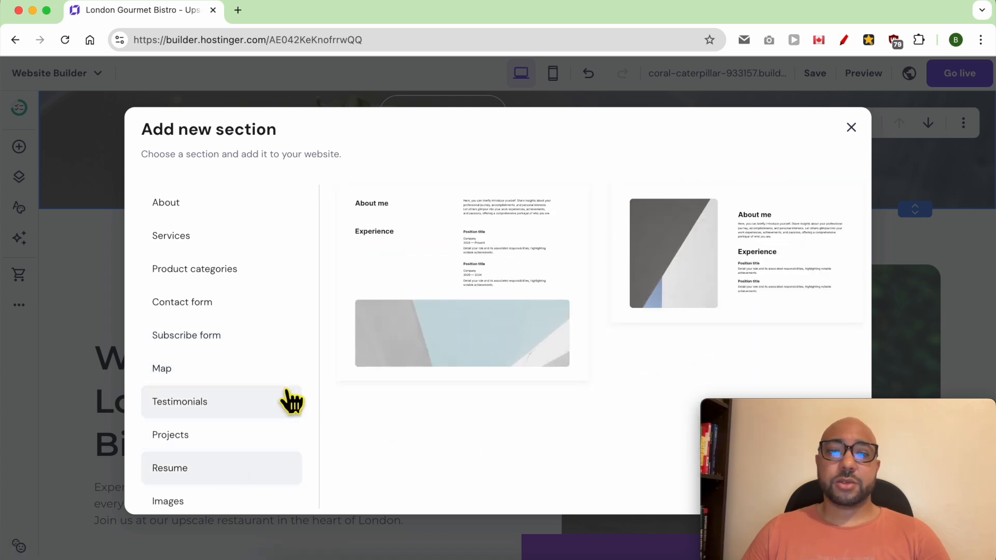
scroll(223, 433, "down", 4)
left_click(224, 287)
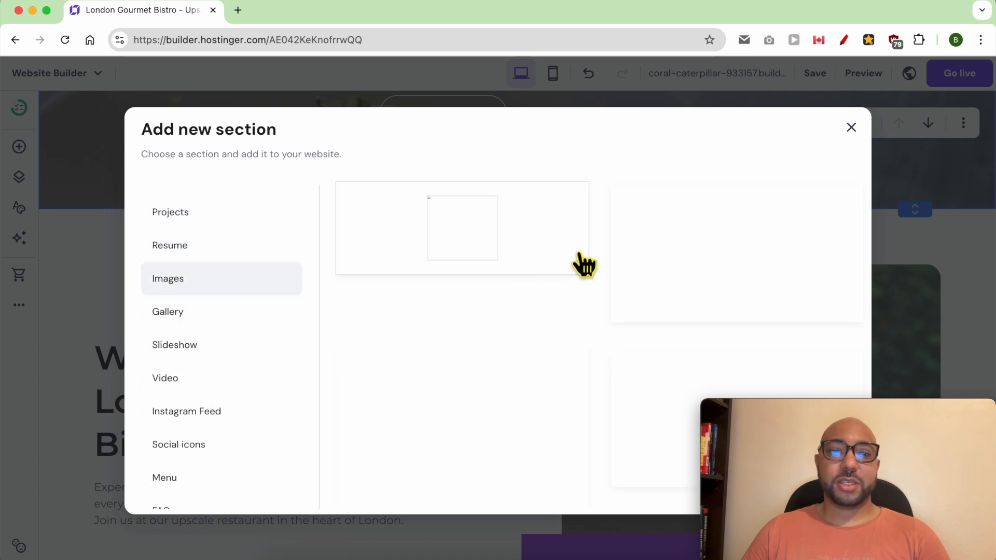
left_click(205, 317)
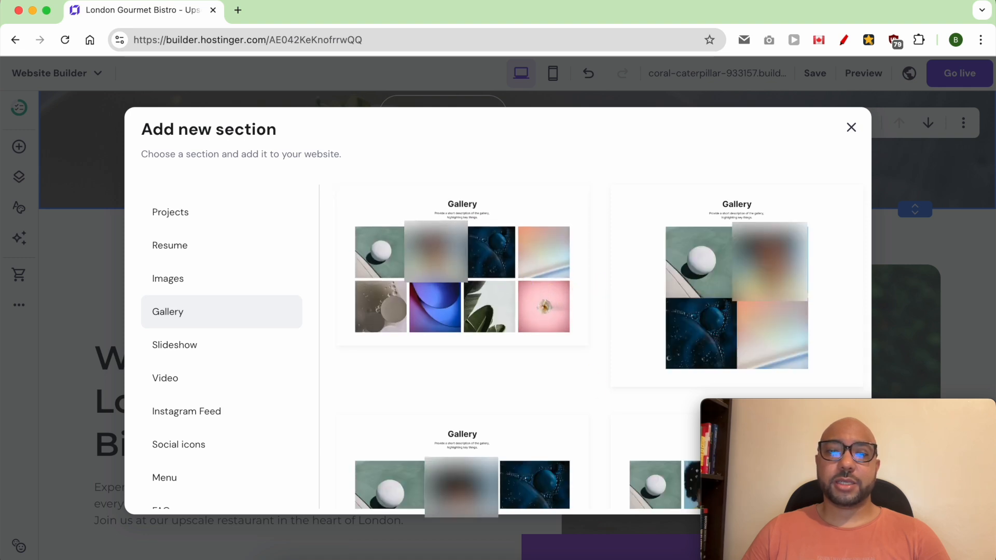
left_click(542, 289)
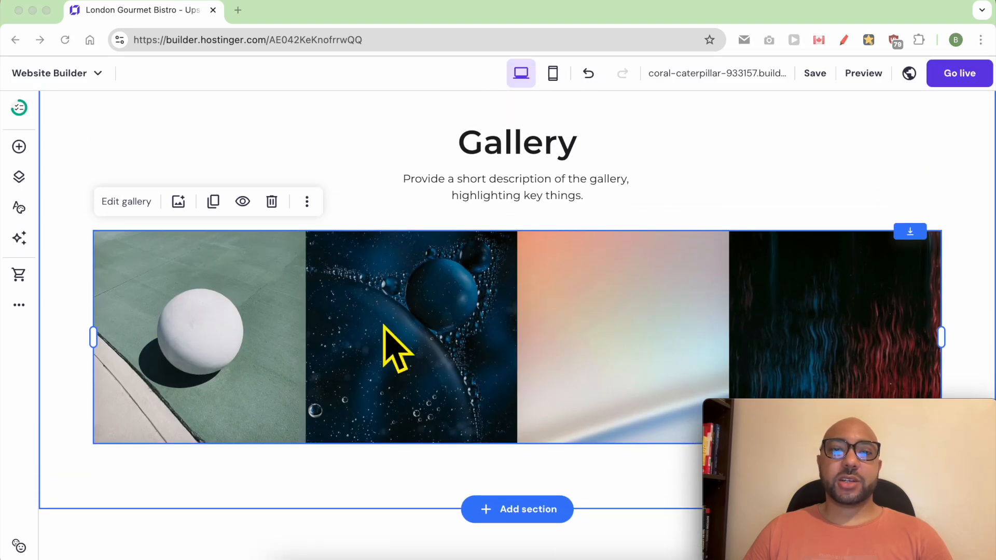
left_click(81, 262)
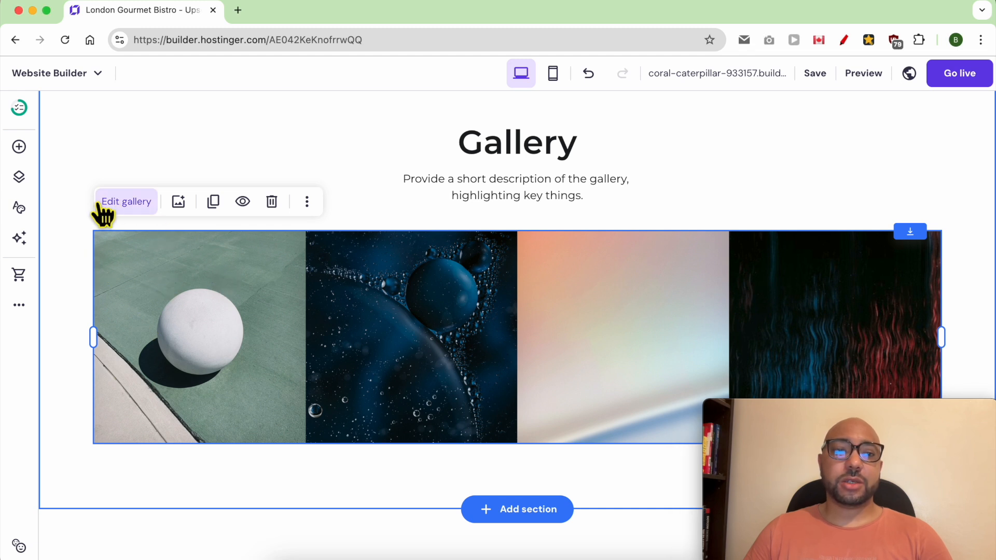
left_click(135, 204)
left_click_drag(822, 409, 437, 372)
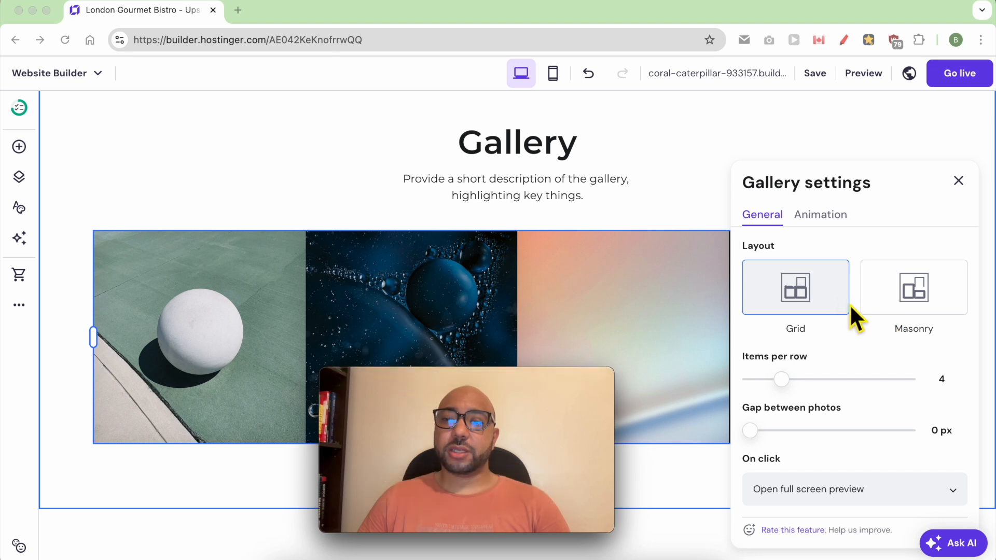
left_click(903, 294)
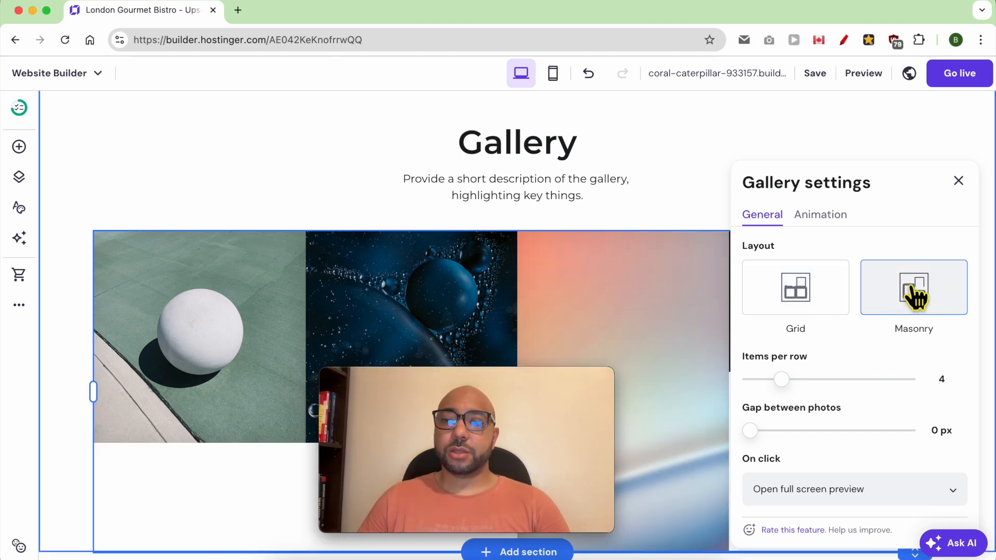
mouse_move(792, 386)
left_mouse_down()
mouse_move(845, 387)
mouse_move(788, 389)
left_mouse_up()
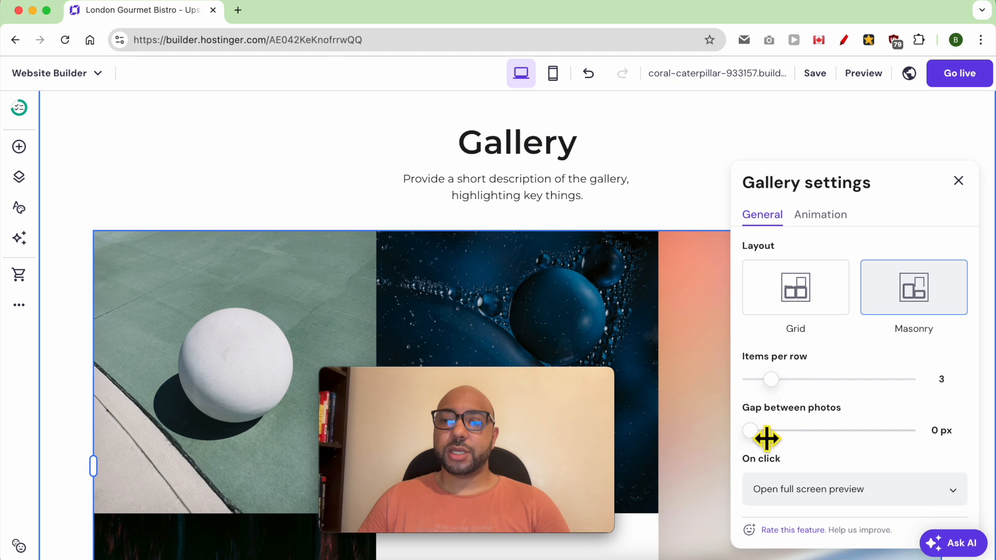
mouse_move(767, 439)
left_mouse_down()
mouse_move(796, 438)
mouse_move(769, 438)
left_mouse_up()
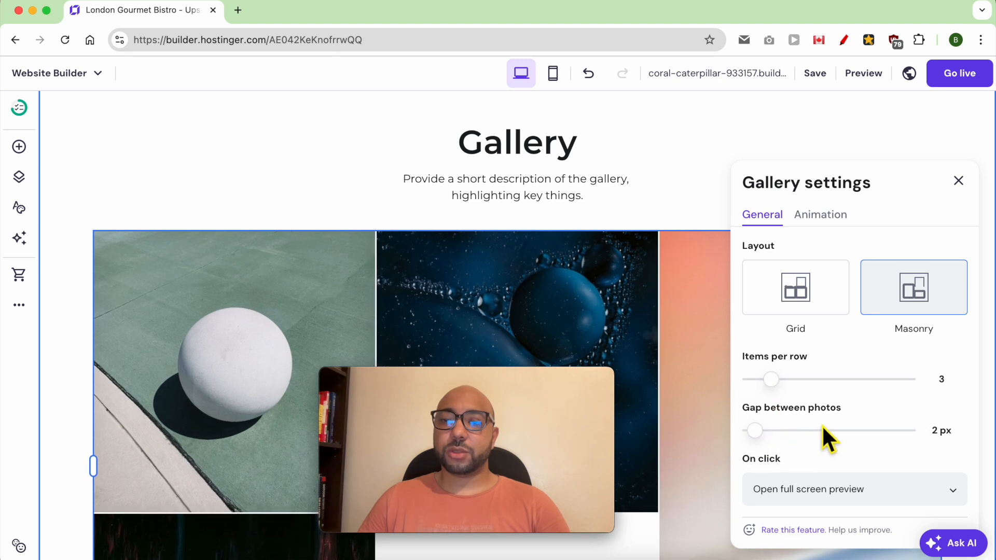
left_click(835, 485)
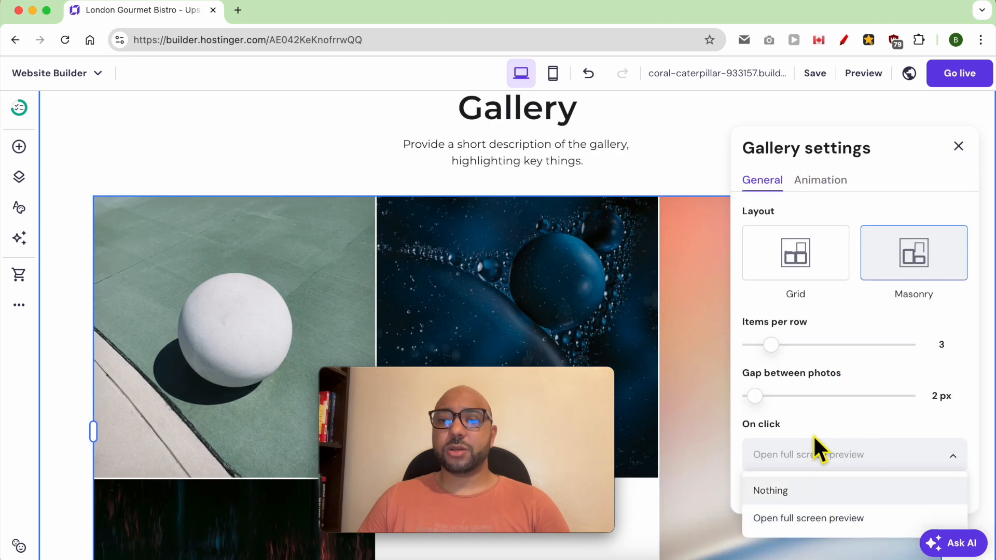
left_click(960, 146)
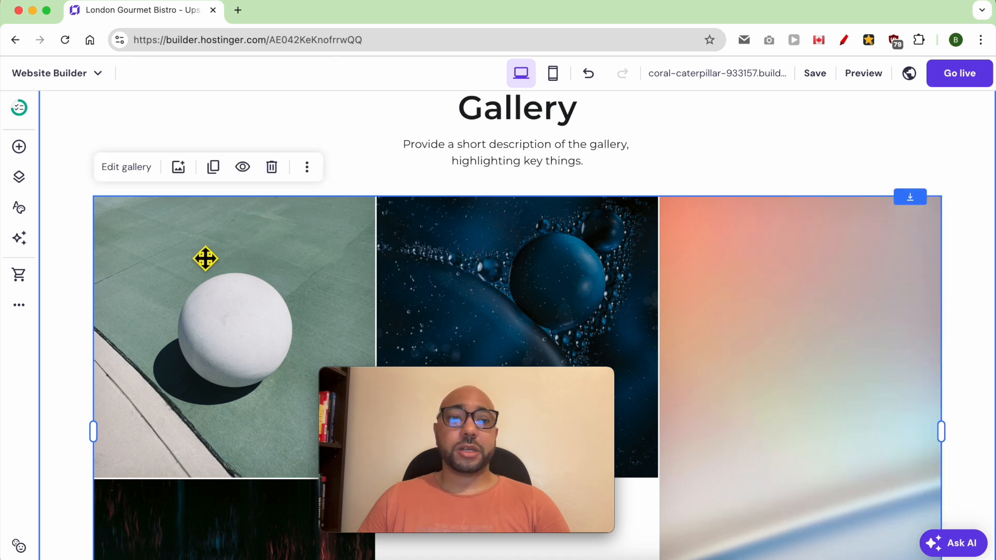
left_click(178, 167)
left_click_drag(281, 220, 418, 223)
left_click_drag(253, 250, 667, 238)
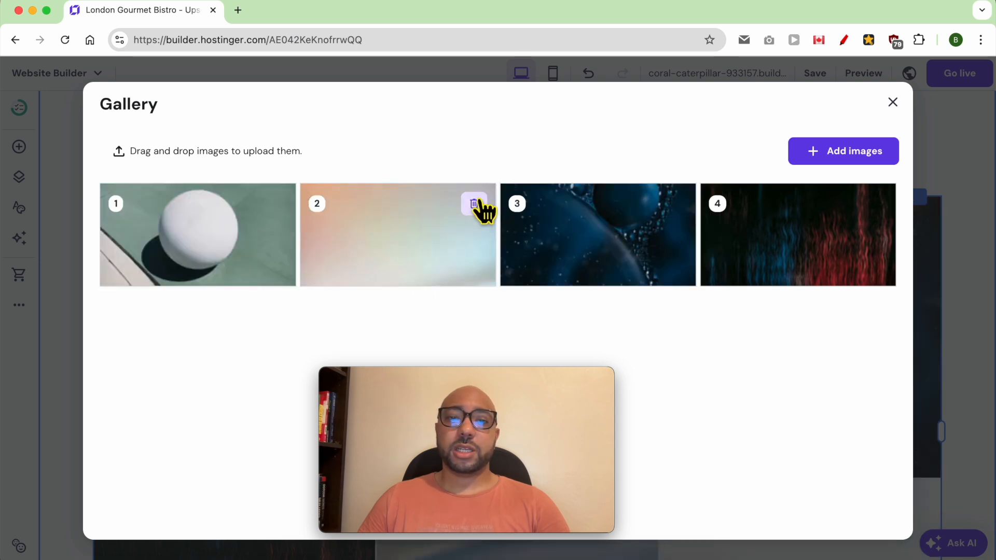
left_click(845, 153)
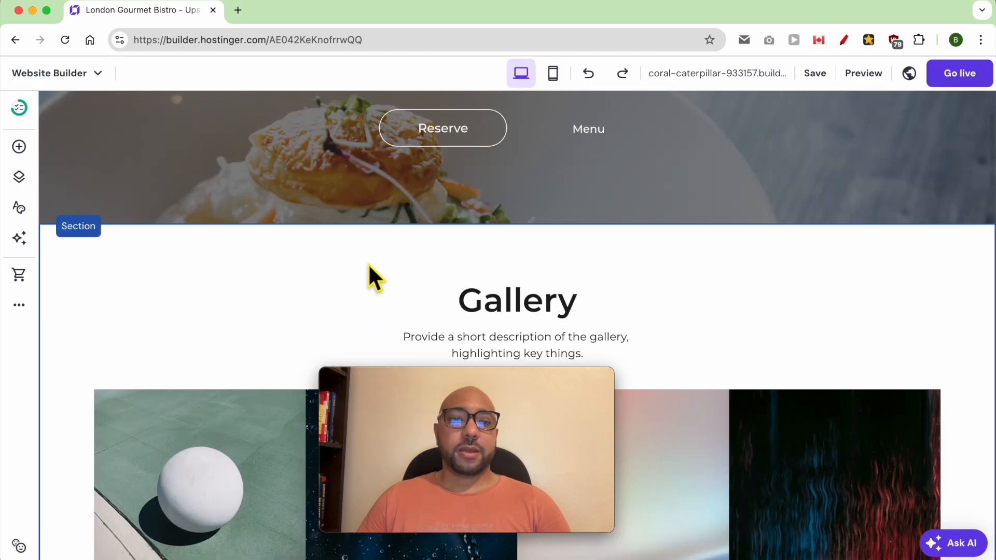
left_click(296, 261)
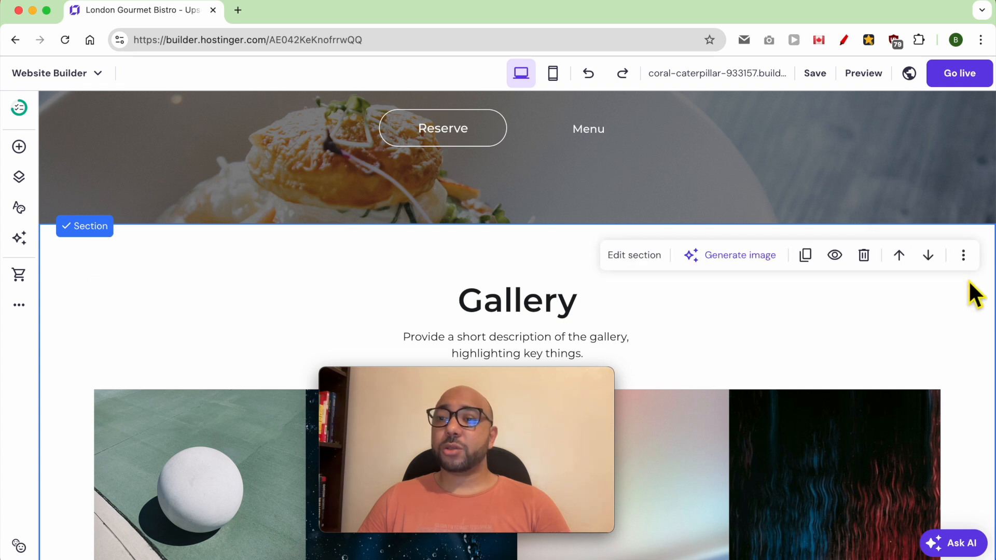
Copy the Gallery section and paste it after Our Services.
left_click(963, 255)
left_click(900, 321)
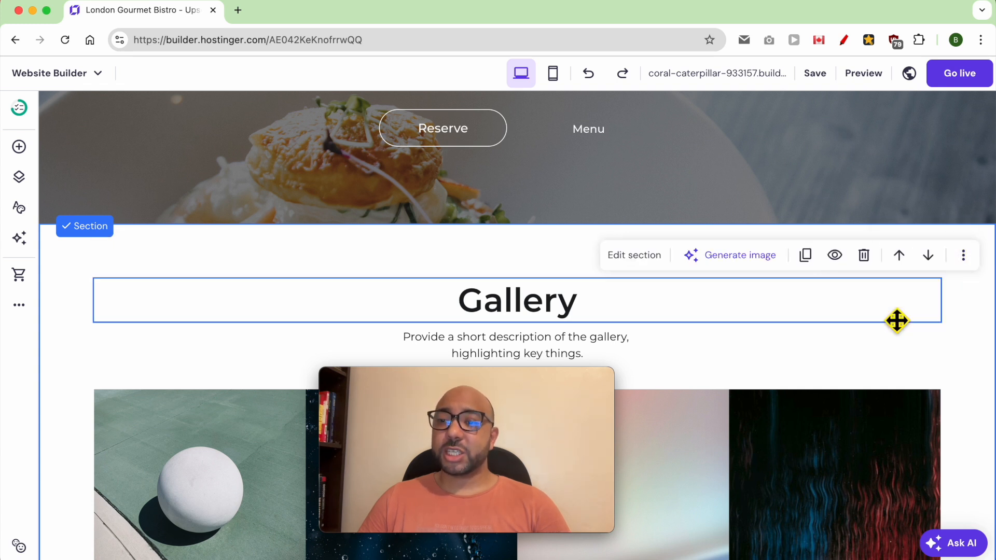
scroll(919, 353, "down", 20)
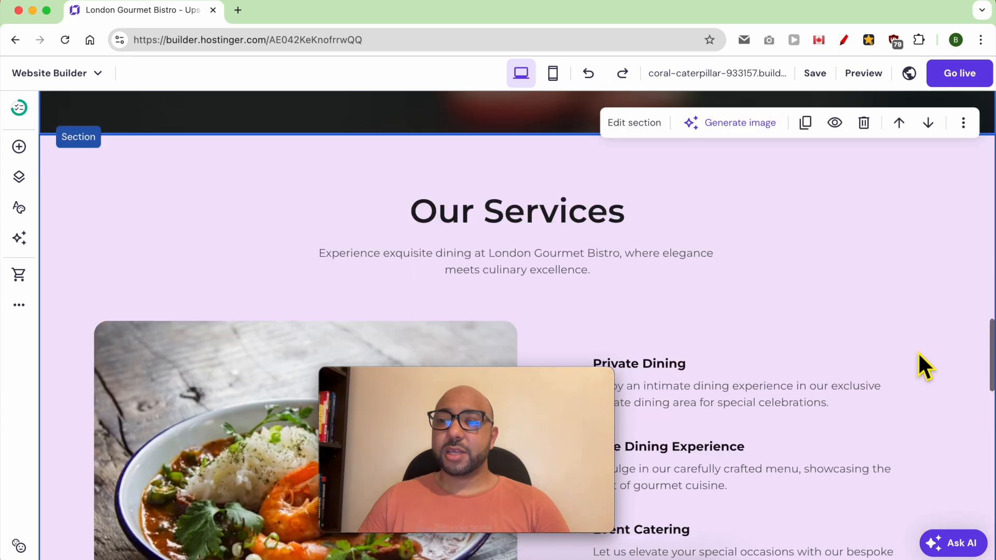
scroll(917, 351, "down", 10)
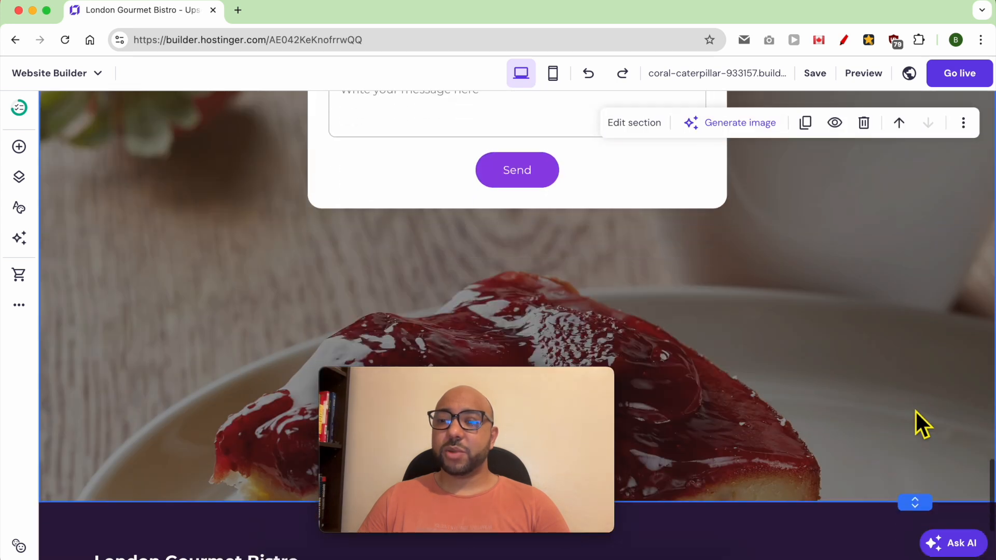
scroll(922, 421, "up", 10)
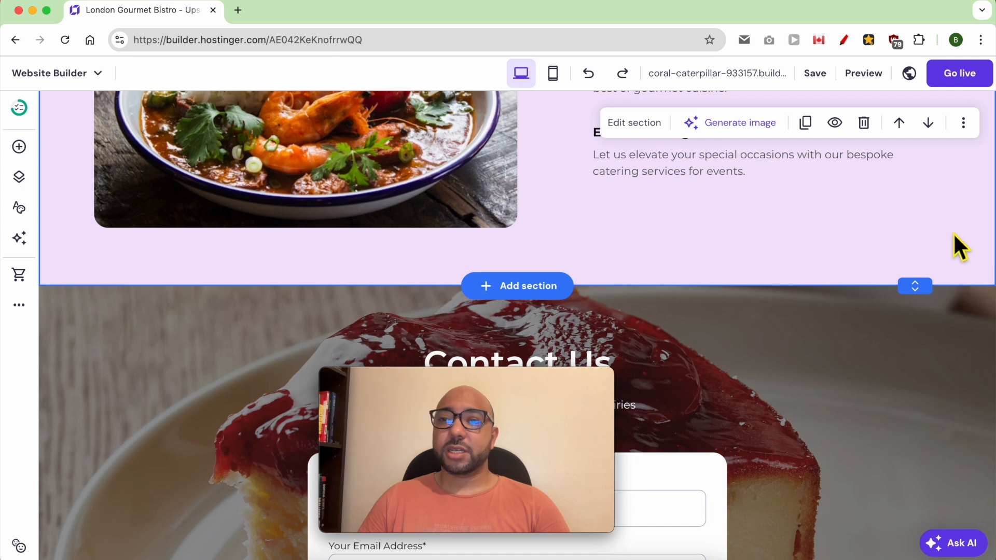
left_click(963, 124)
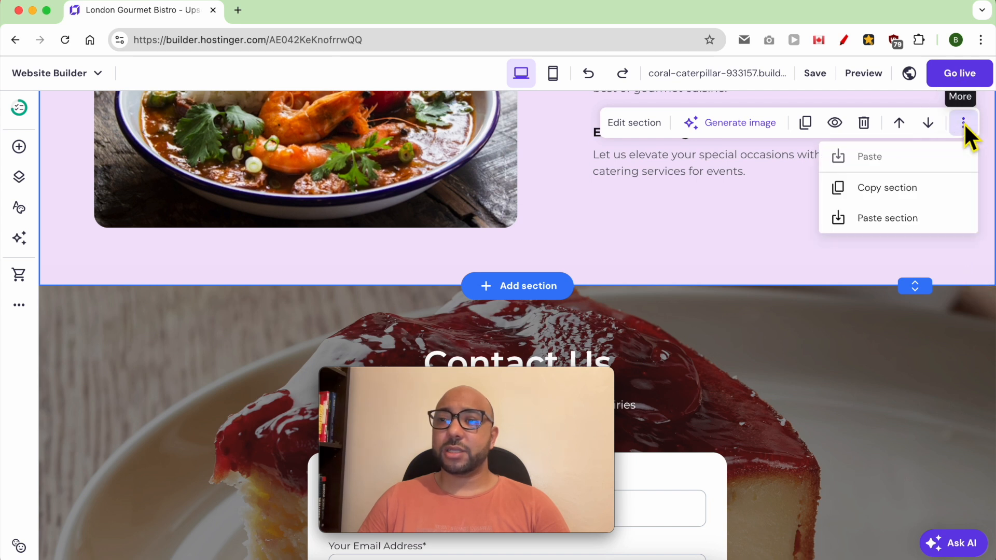
left_click(889, 217)
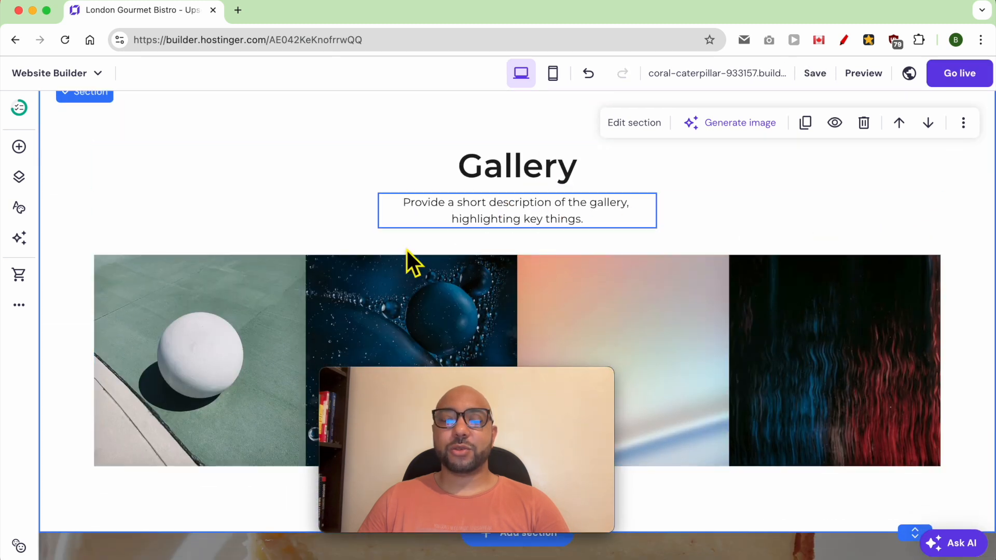
Delete the original Gallery section beneath the hero.
scroll(516, 289, "up", 6)
scroll(513, 285, "up", 20)
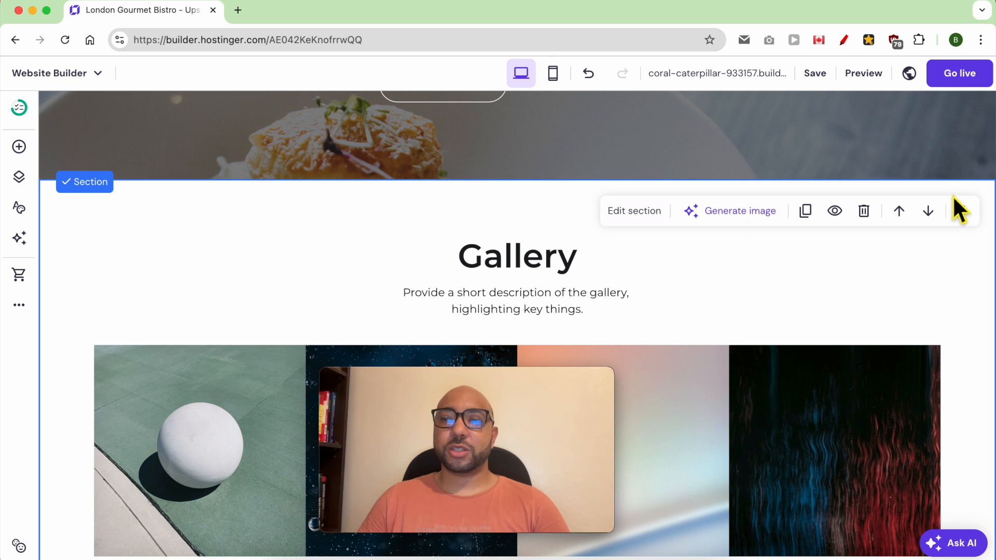
left_click(963, 212)
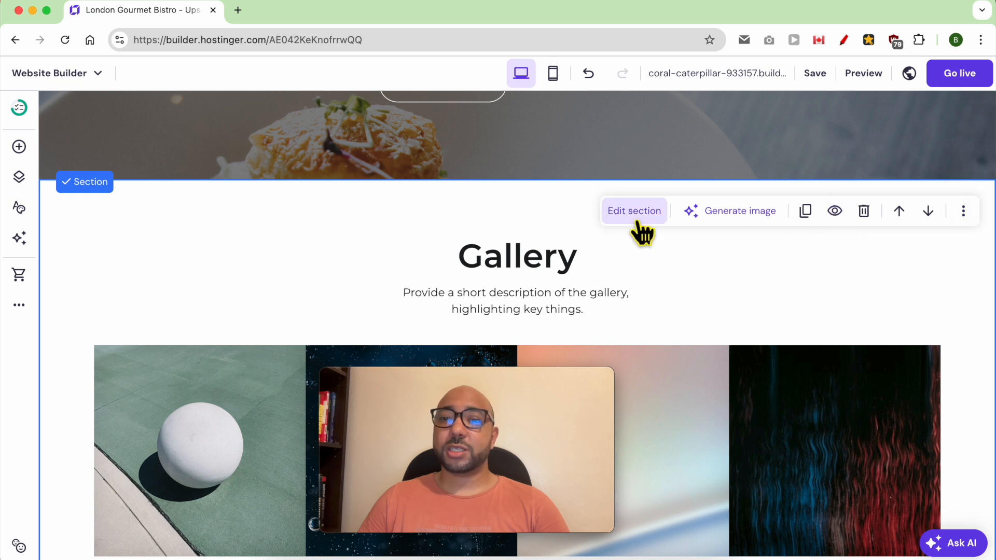
left_click(864, 213)
scroll(430, 263, "down", 8)
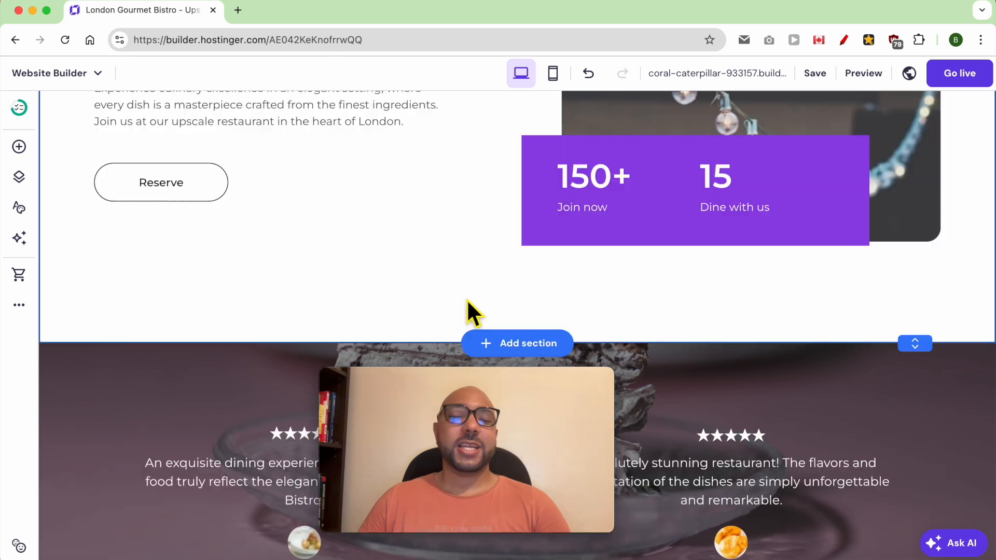
left_click(487, 345)
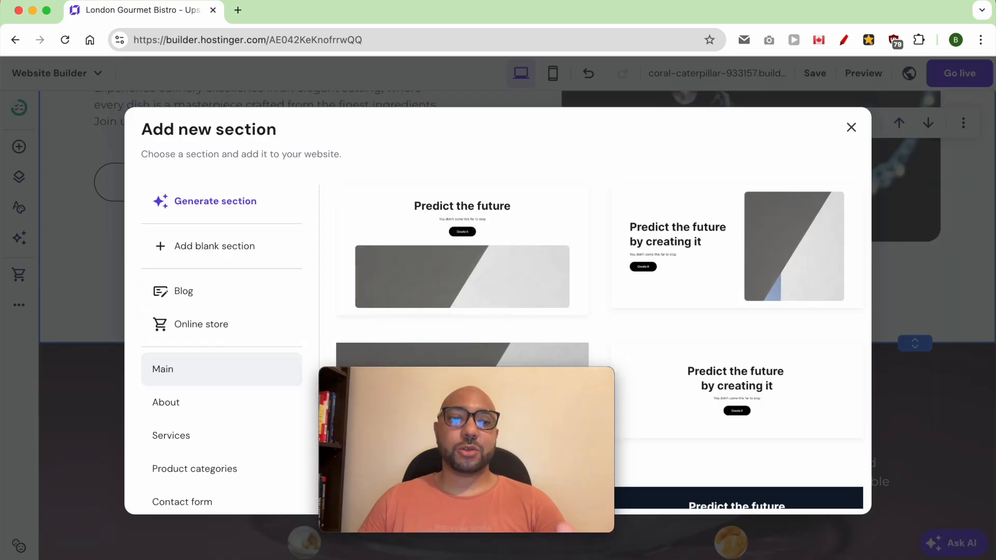
Add a blank section below the stats holding a text block, a button and a sample video.
left_click(241, 247)
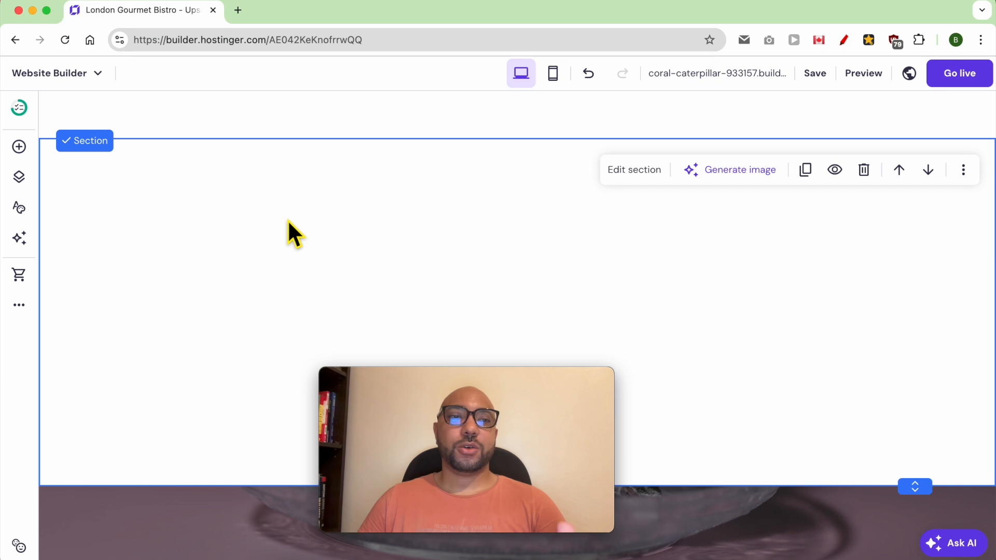
left_click(19, 147)
left_click_drag(100, 237, 438, 258)
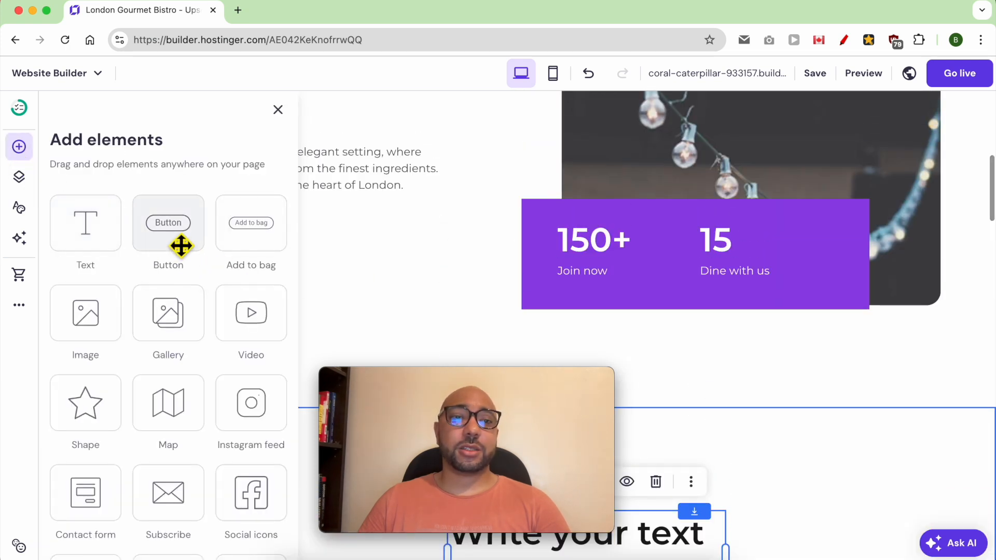
scroll(181, 246, "down", 3)
left_click_drag(168, 150, 651, 378)
left_click_drag(486, 378, 864, 410)
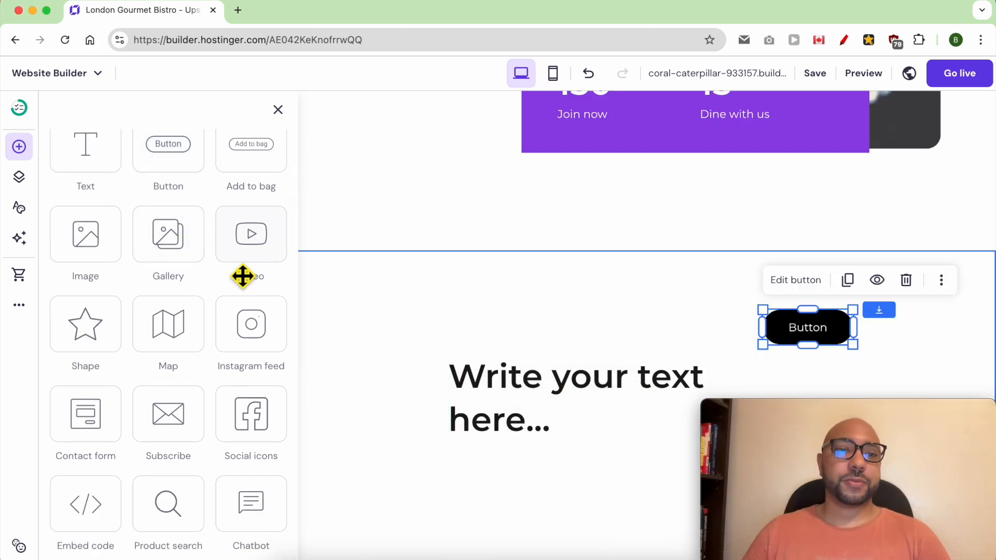
left_click_drag(267, 249, 394, 369)
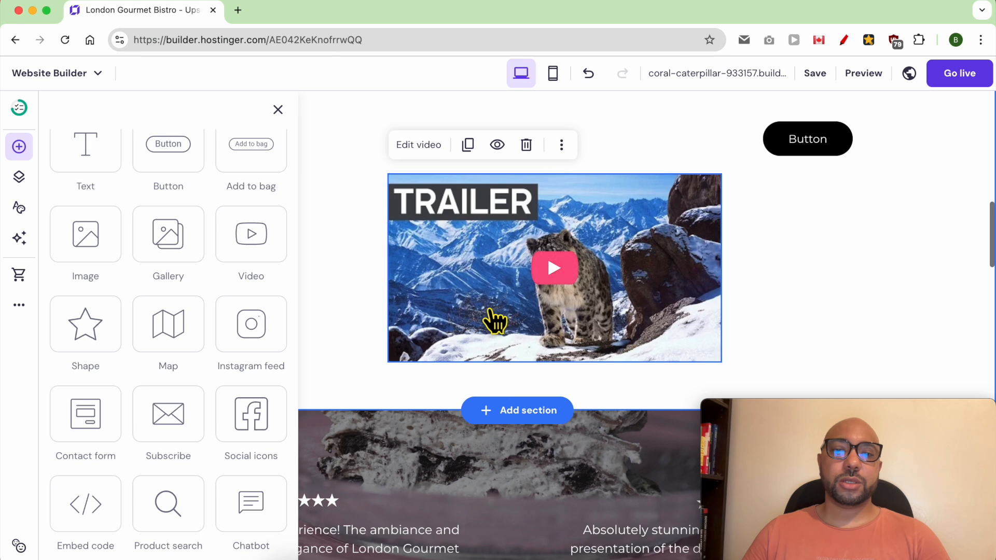
Inspect the sample video's link in its settings, then close them.
left_click(496, 322)
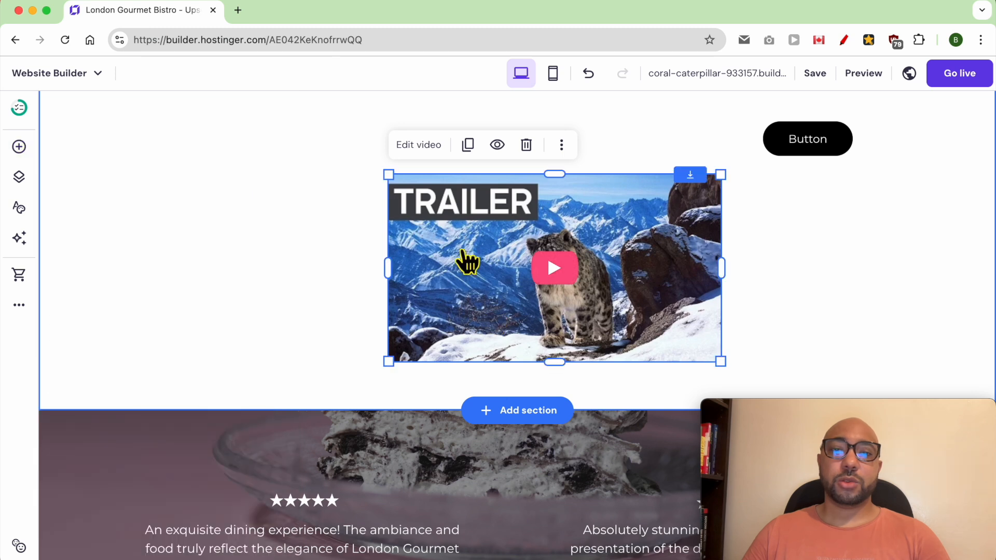
left_click(419, 146)
left_click(838, 234)
double_click(839, 232)
triple_click(839, 232)
left_click(959, 129)
left_click(322, 201)
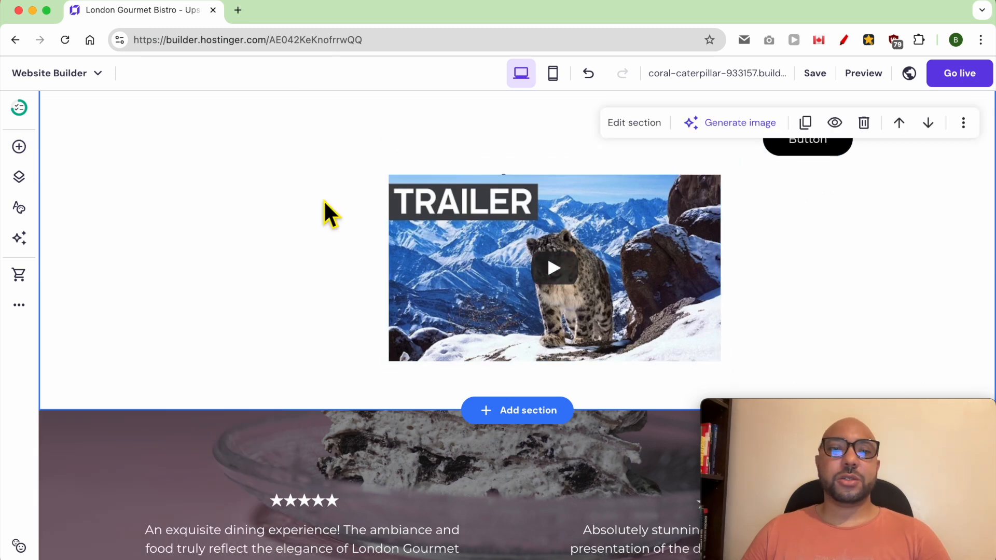
Try dropping an Instagram feed element onto the sample video.
left_click(19, 147)
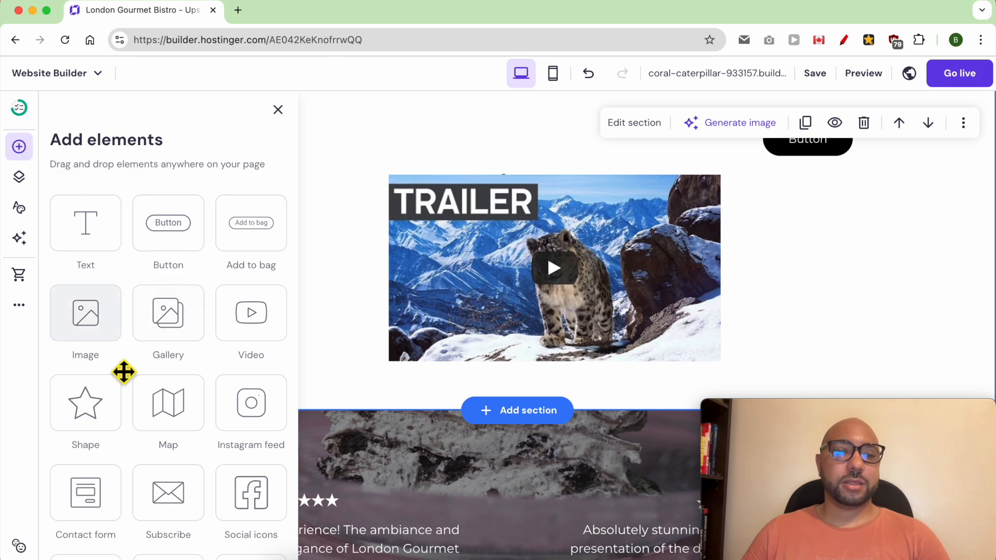
scroll(192, 403, "down", 3)
left_click_drag(237, 350, 249, 329)
left_click(478, 322)
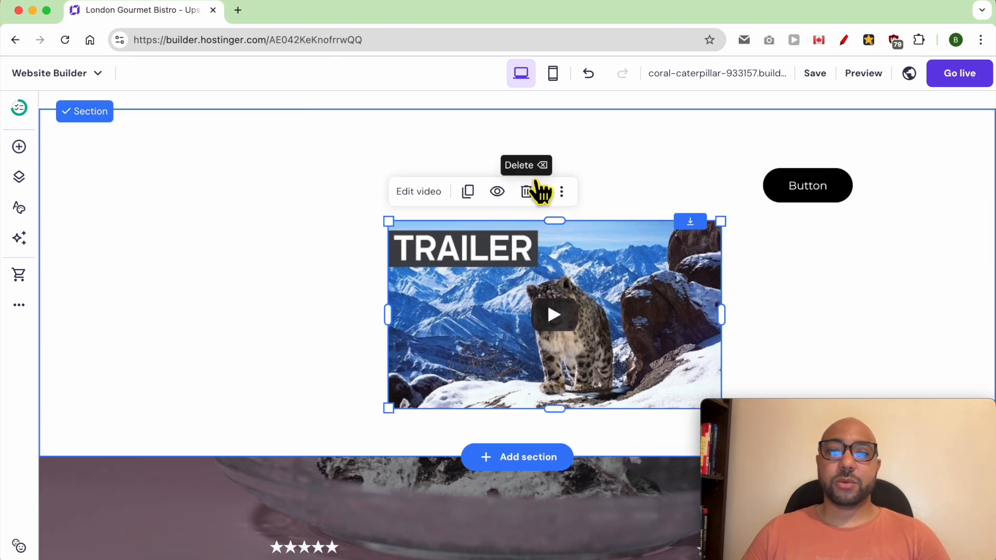
Delete the sample video, placeholder text block and sample button from the section.
left_click(524, 195)
left_click(629, 251)
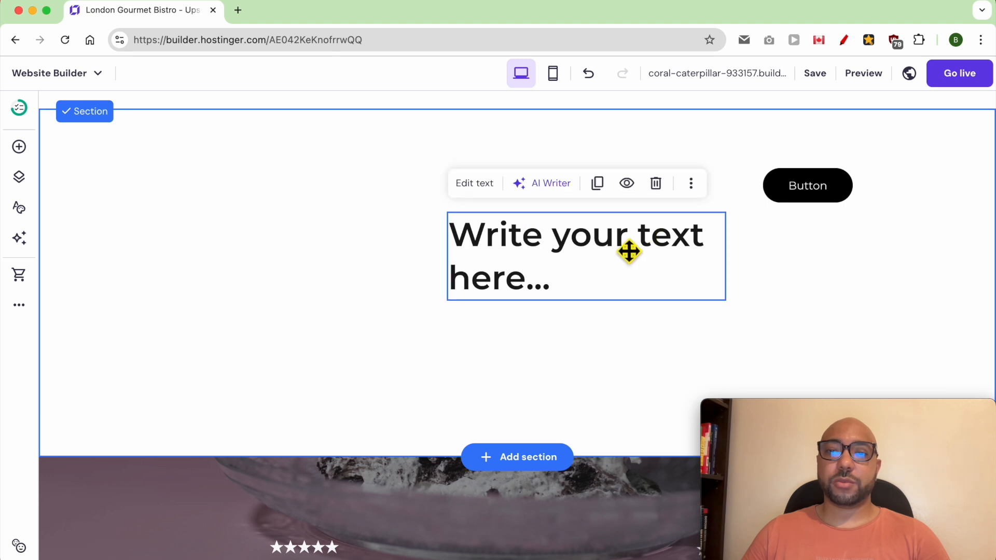
left_click(655, 186)
left_click(805, 184)
left_click(907, 139)
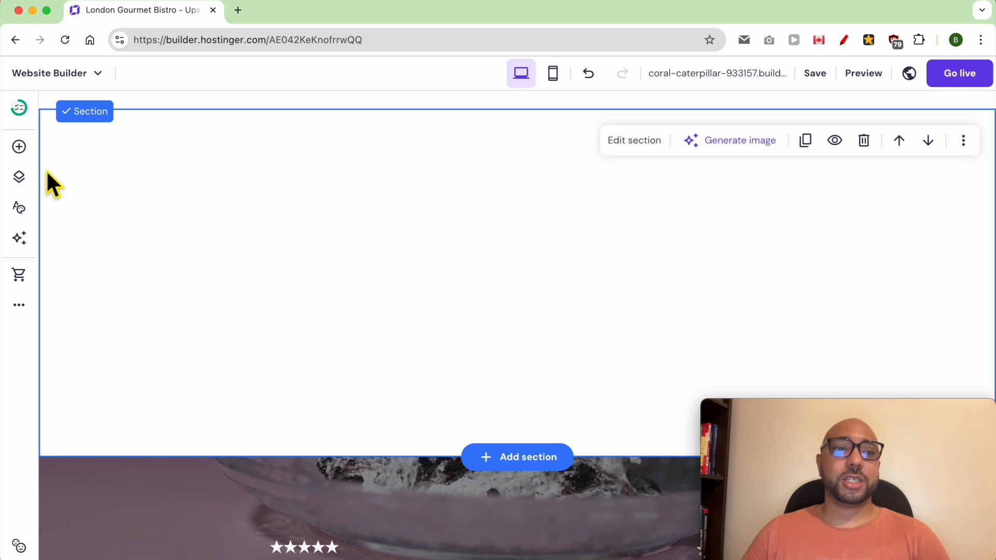
Add an Instagram feed, move it to the section's upper left and widen it.
left_click(19, 147)
left_click_drag(263, 414, 519, 311)
left_click_drag(580, 415, 233, 279)
left_click_drag(599, 319, 854, 316)
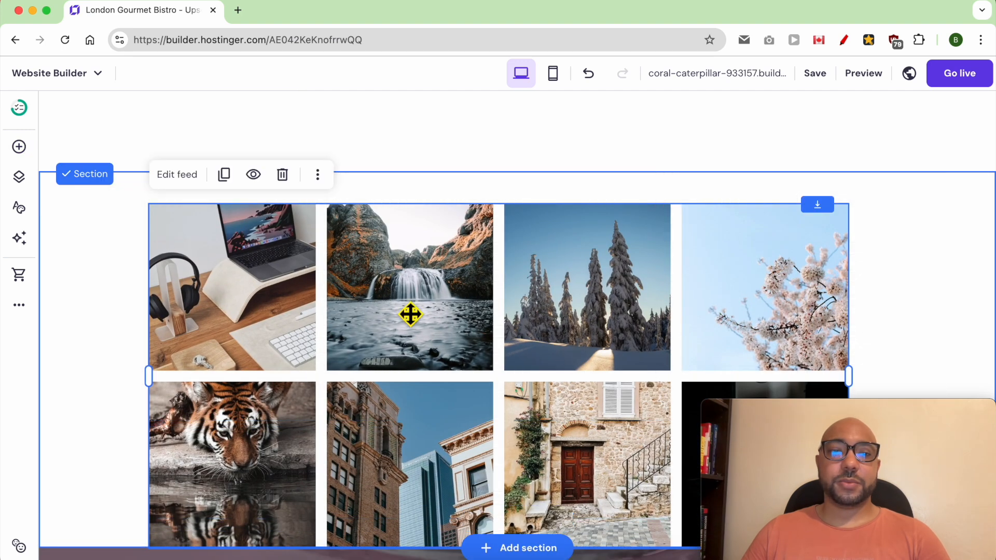
In the Instagram feed settings, start connecting an Instagram account, then close the sign-in window.
left_click(175, 177)
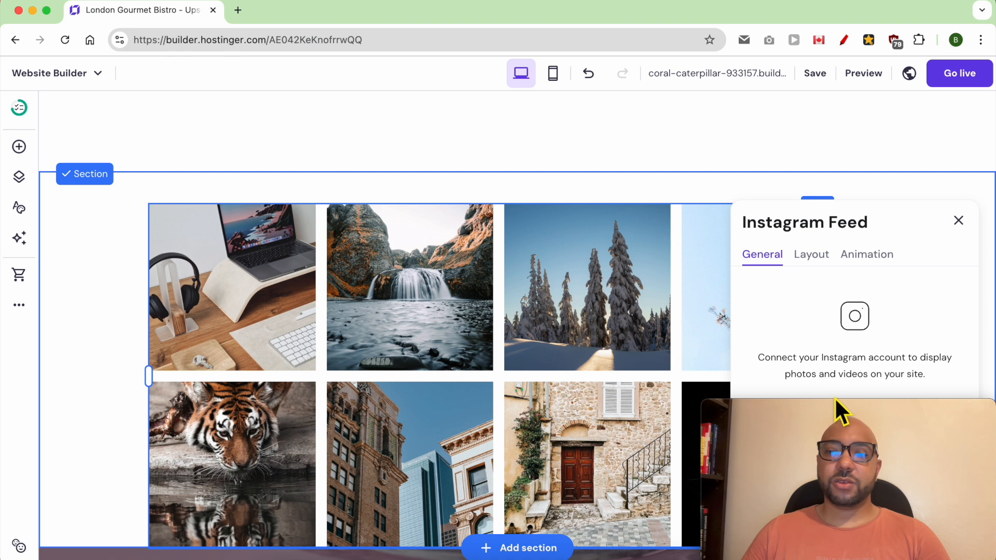
mouse_move(824, 415)
left_click_drag(822, 405, 116, 409)
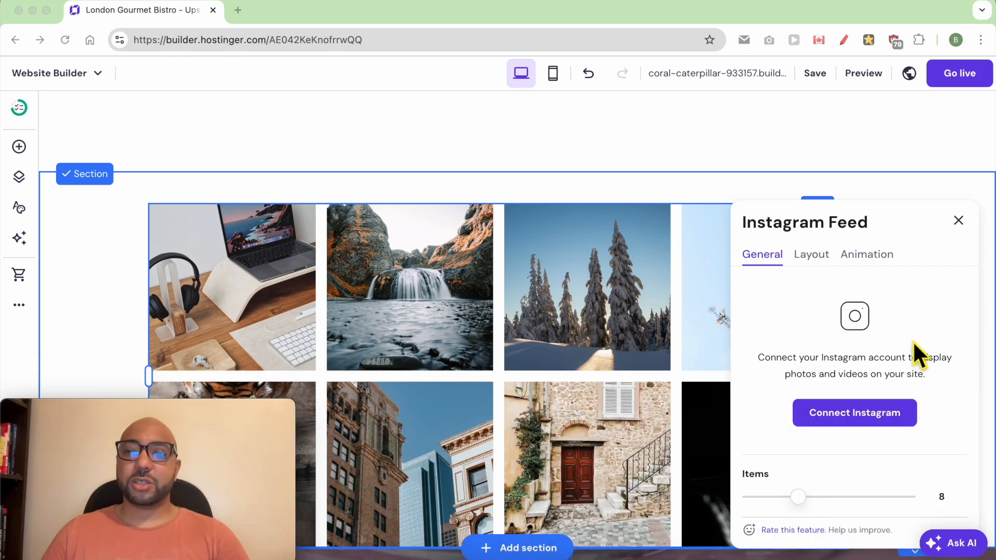
left_click(832, 415)
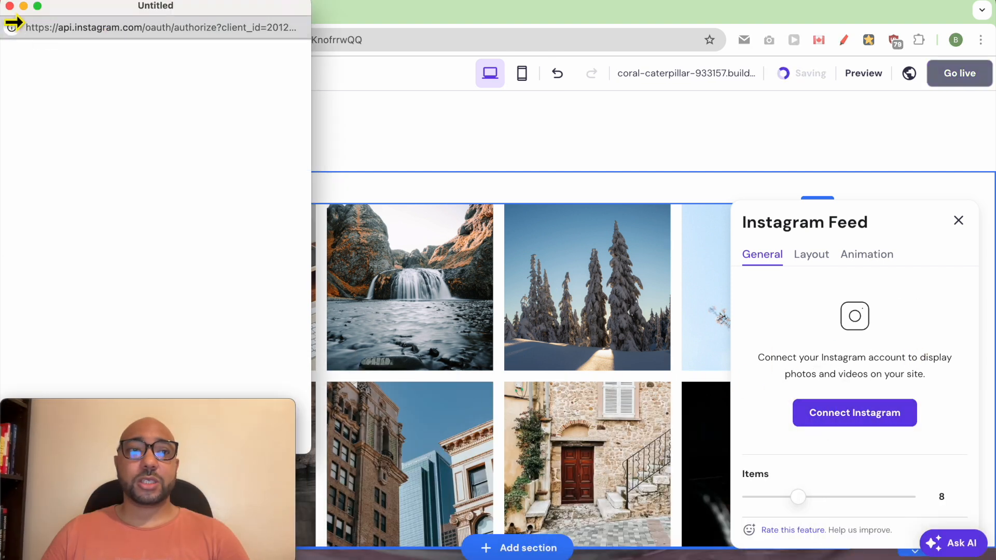
left_click(10, 6)
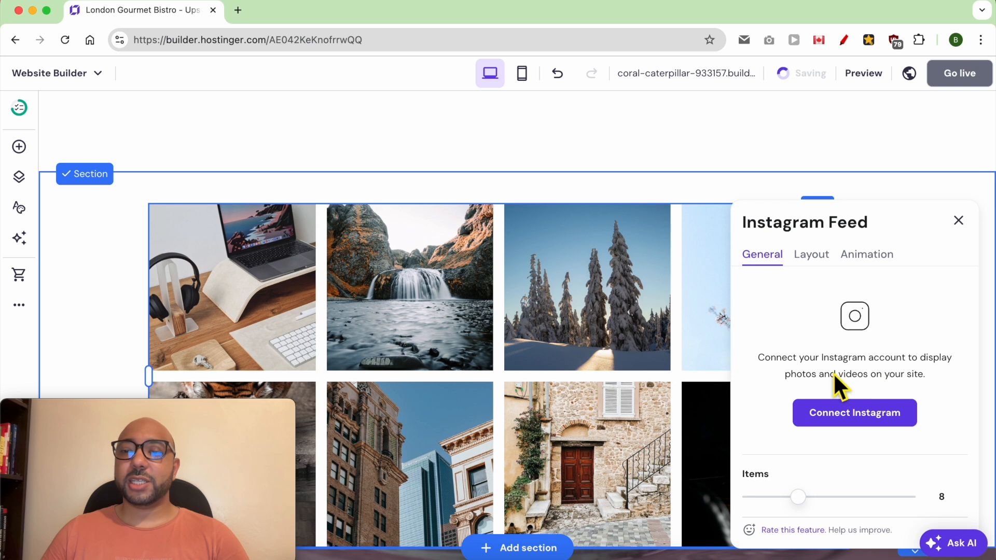
Reduce the photos shown and set the feed layout to 5 per row with a 16 px gap.
left_click_drag(805, 502, 782, 508)
left_click(813, 255)
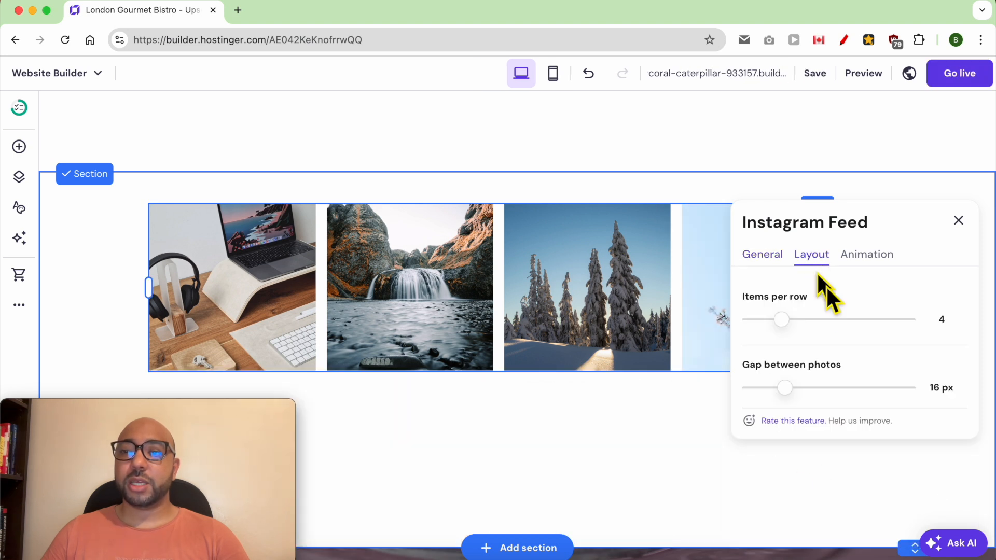
mouse_move(799, 332)
left_mouse_down()
mouse_move(823, 329)
mouse_move(799, 332)
left_mouse_up()
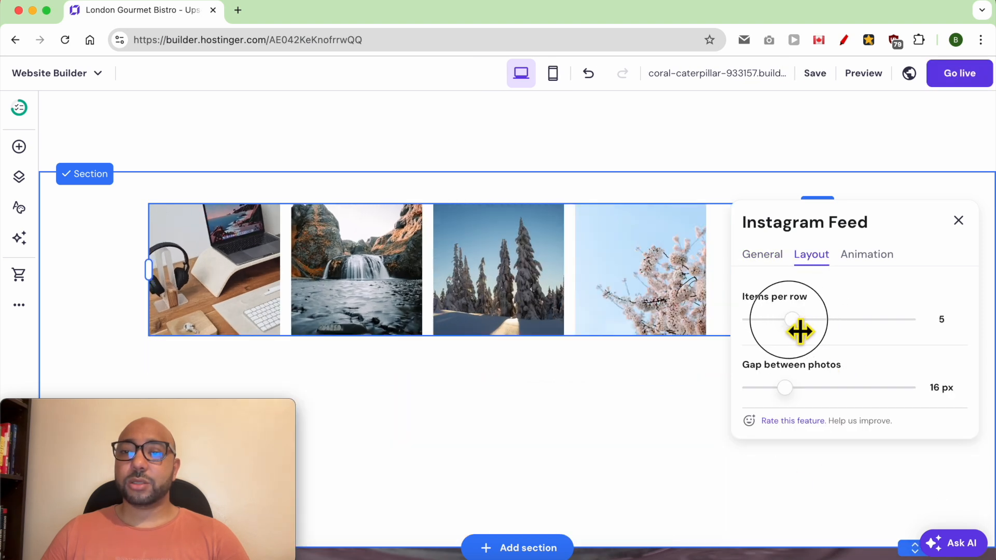
mouse_move(793, 405)
left_mouse_down()
mouse_move(818, 403)
mouse_move(798, 400)
left_mouse_up()
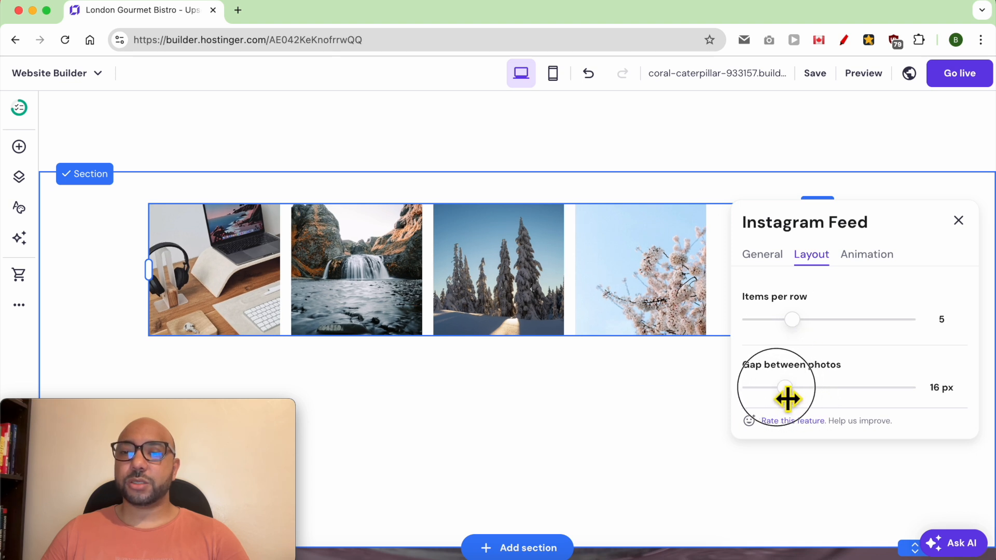
left_click(511, 262)
Move the feed lower and add a placeholder text block above it.
left_click_drag(509, 258, 515, 374)
left_click(18, 146)
left_click_drag(100, 211, 465, 211)
left_click_drag(510, 381, 384, 366)
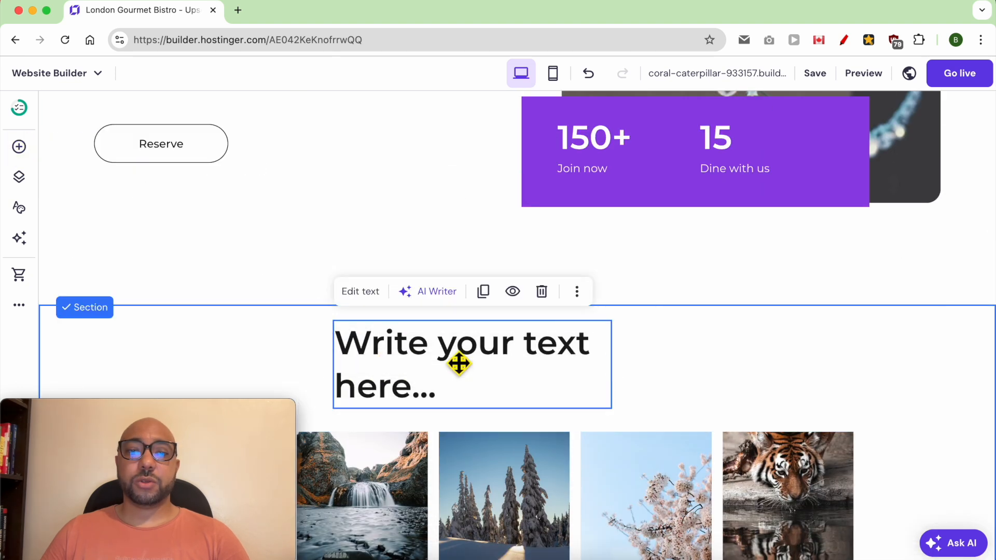
double_click(452, 363)
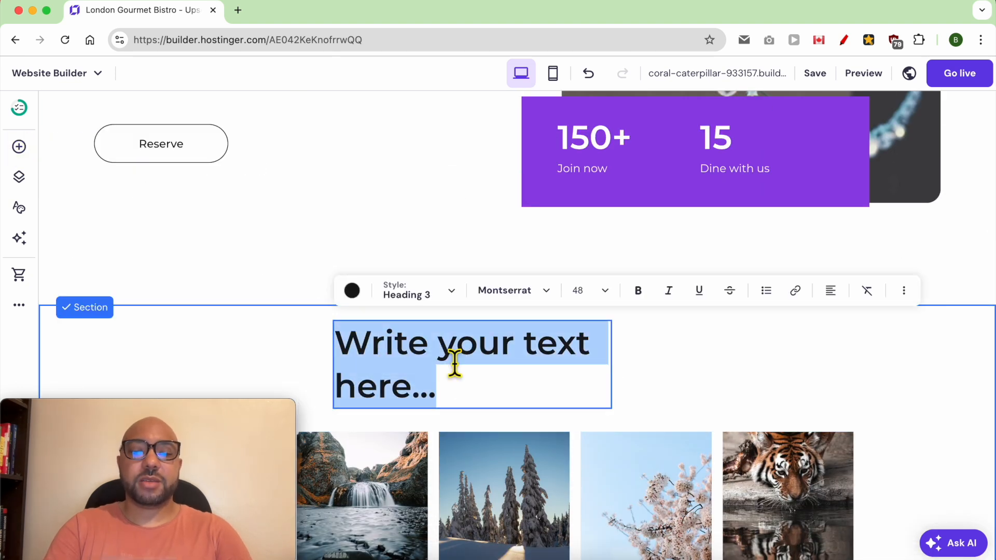
Type the heading 'Follow our IG', centre it above the feed, and shorten the section.
type("Follow our IG")
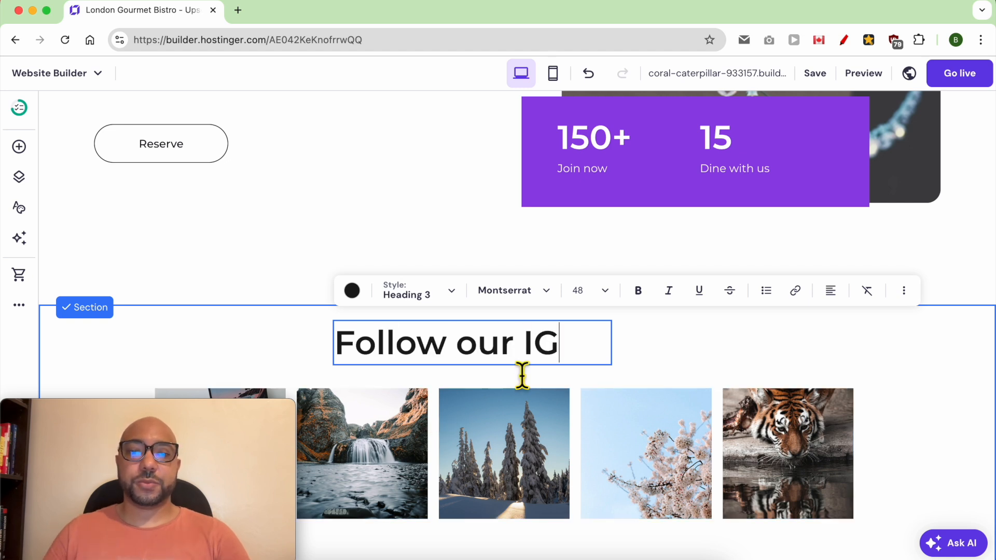
left_click_drag(558, 346, 595, 348)
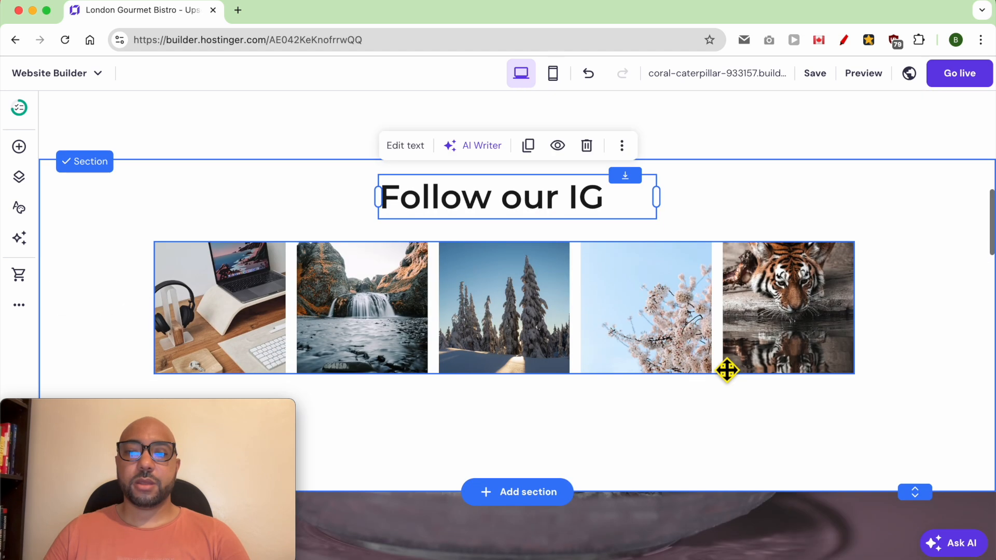
left_click_drag(918, 495, 927, 467)
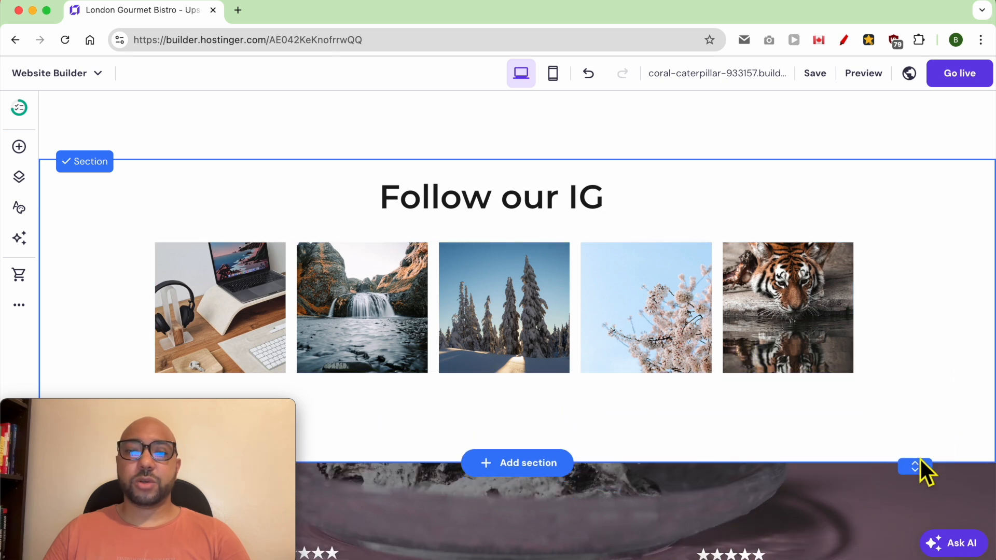
Add a button below the Instagram gallery.
left_click(19, 146)
left_click_drag(104, 228, 168, 223)
left_click_drag(168, 223, 488, 432)
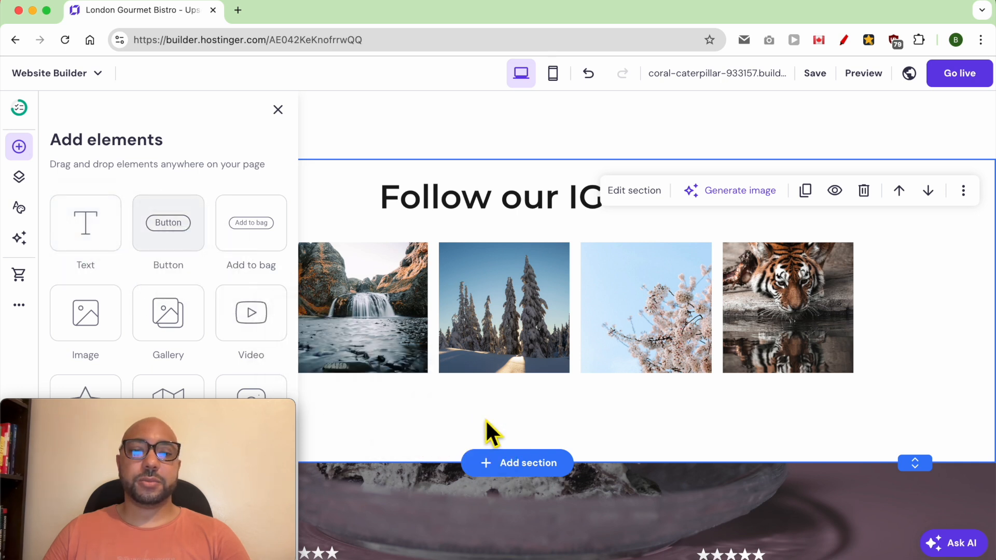
scroll(545, 452, "down", 5)
left_click_drag(529, 356, 601, 347)
double_click(704, 357)
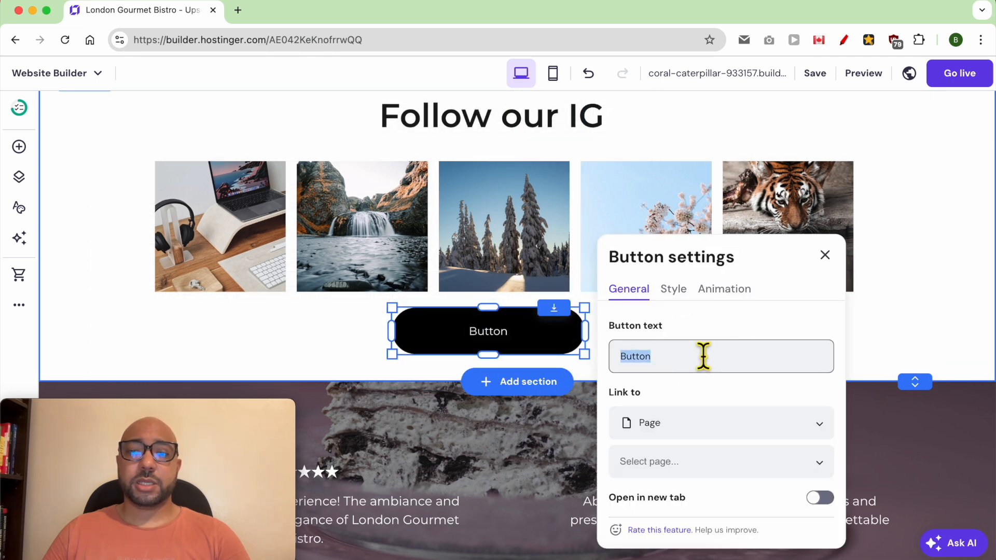
type("@london")
scroll(474, 287, "down", 1)
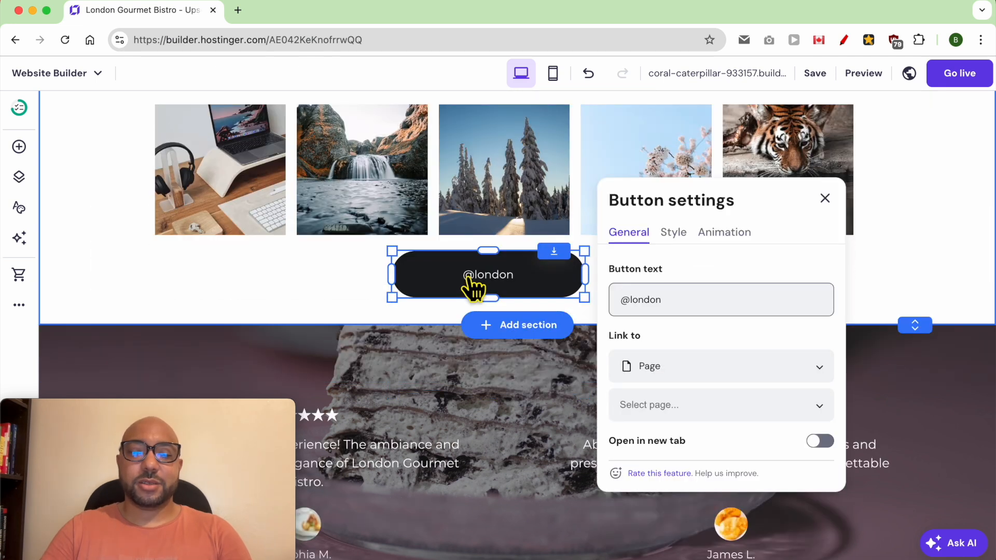
type("GourmetBistro")
left_click(655, 371)
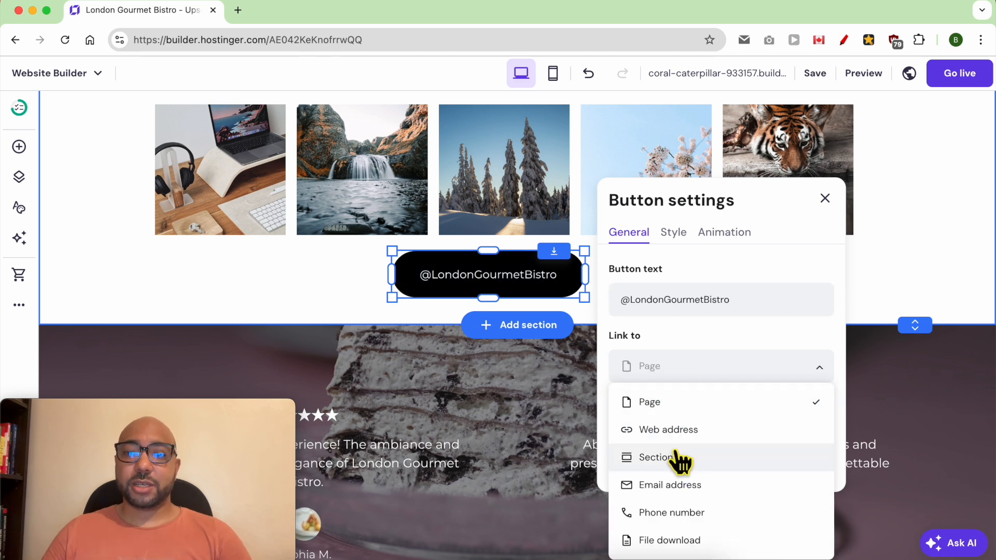
left_click(675, 430)
left_click(763, 413)
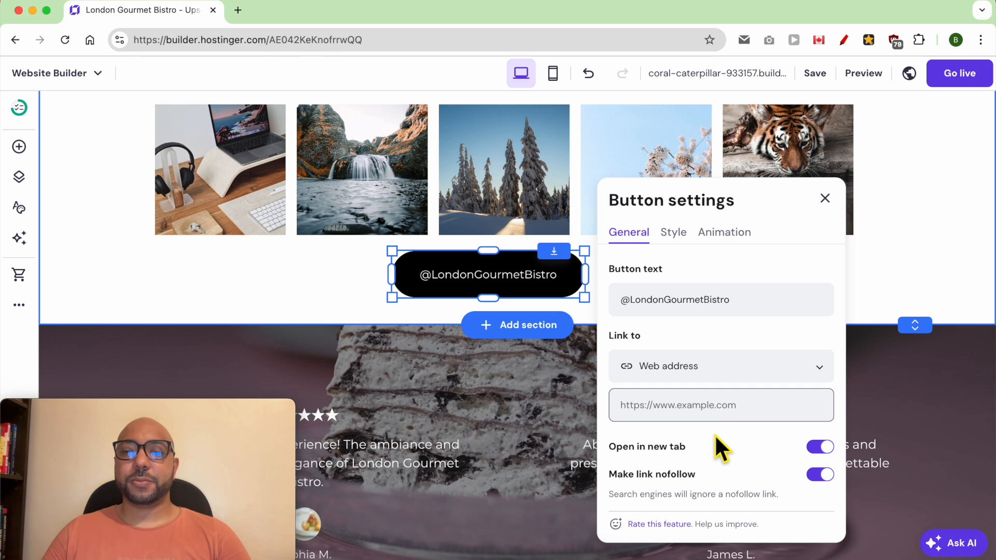
Give the button a purple #a66dcc fill and close its settings.
left_click(674, 234)
left_click(825, 304)
left_click(900, 353)
left_click(882, 284)
mouse_move(885, 371)
left_mouse_down()
mouse_move(894, 400)
mouse_move(946, 355)
mouse_move(888, 349)
left_mouse_up()
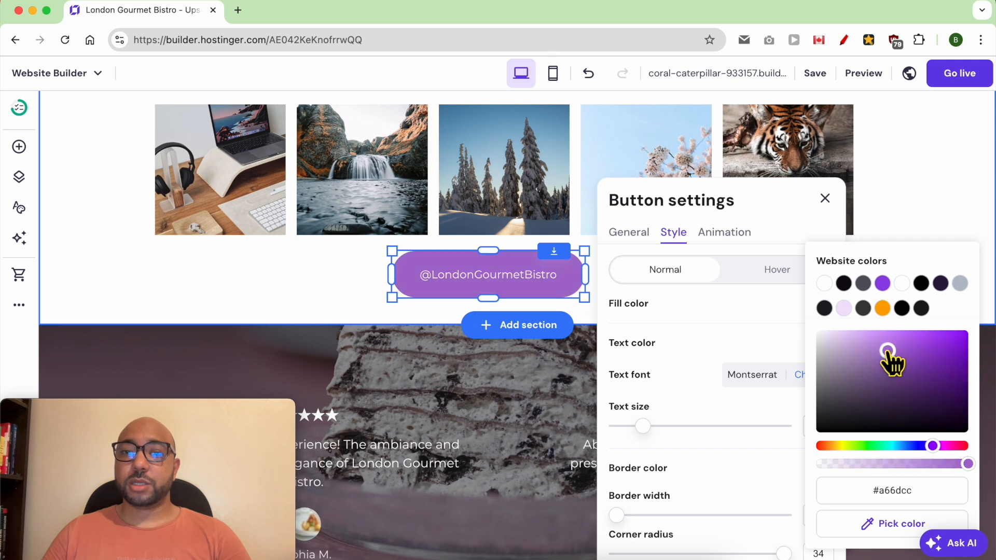
left_click(911, 205)
scroll(736, 306, "down", 1)
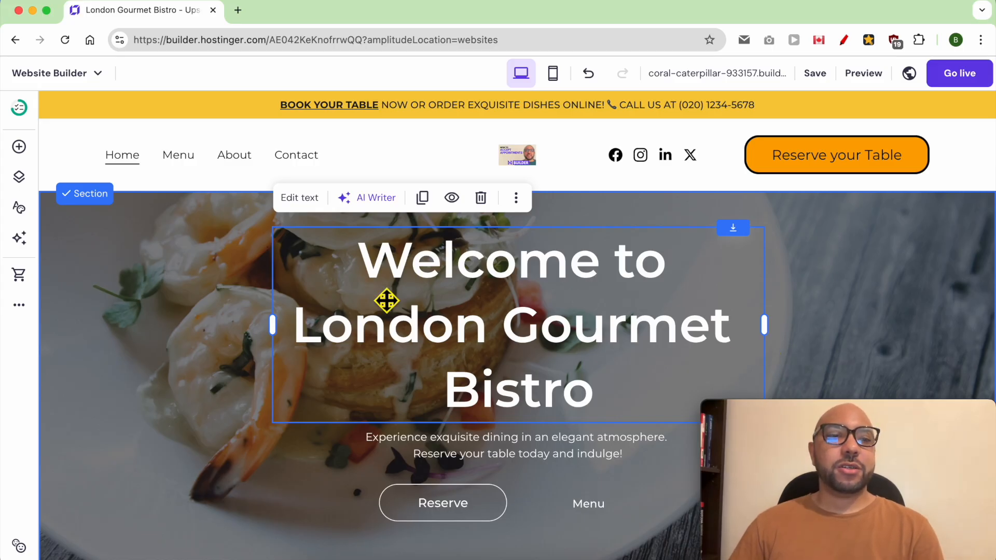
In General settings, expand the Favicon section and choose Add image for the favicon.
left_click(17, 312)
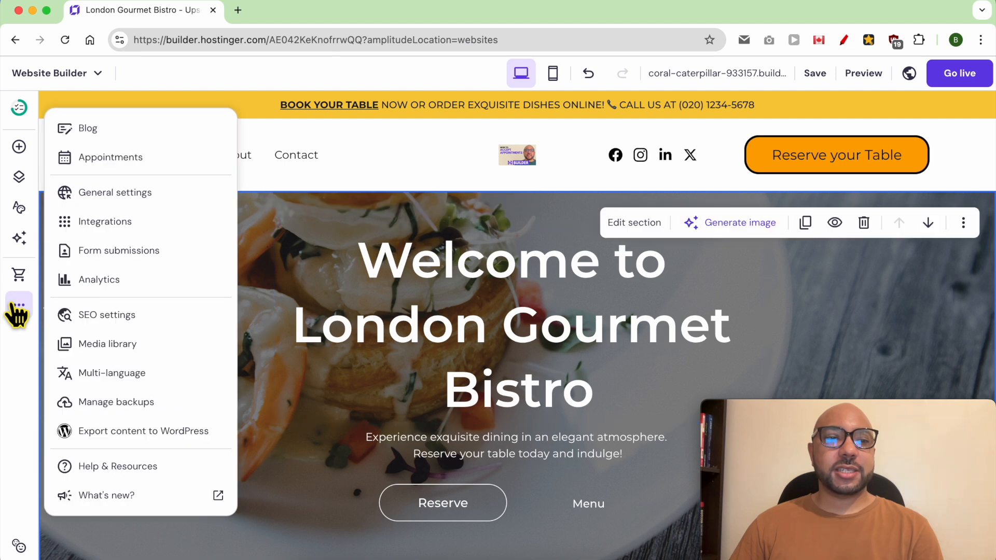
left_click(189, 204)
left_click(223, 240)
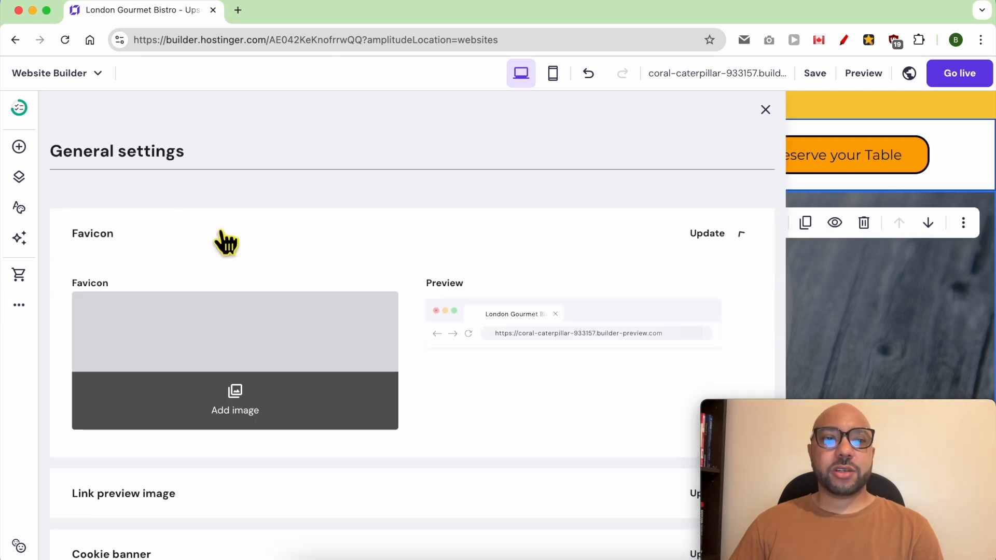
left_click(233, 413)
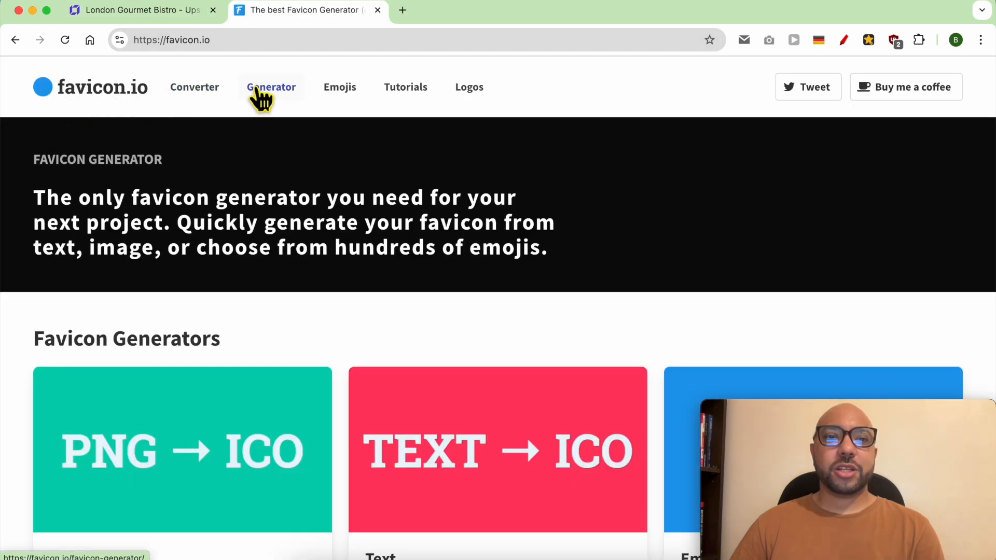
In the text-to-favicon generator, set the text to R and the background to black #000.
left_click(266, 90)
scroll(272, 321, "down", 2)
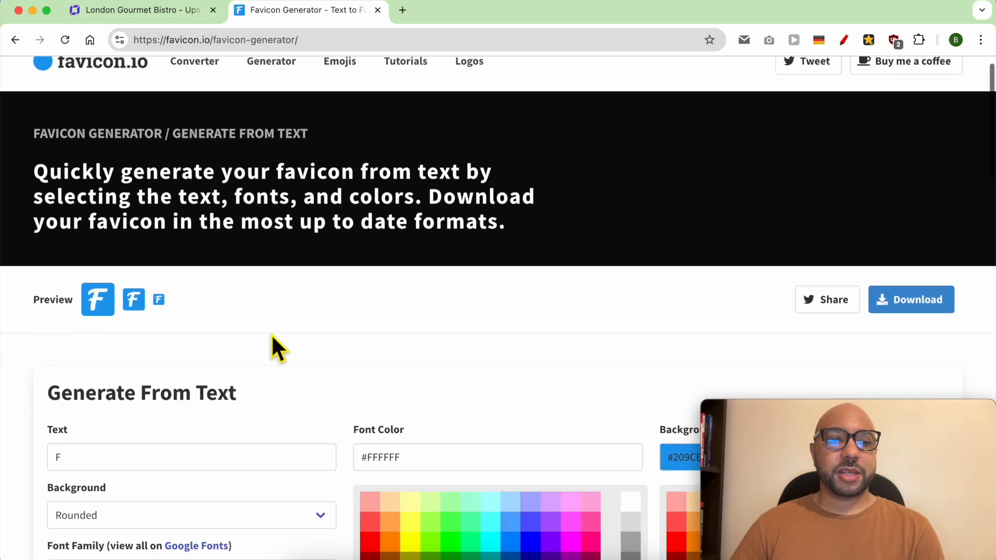
scroll(277, 321, "down", 5)
double_click(105, 193)
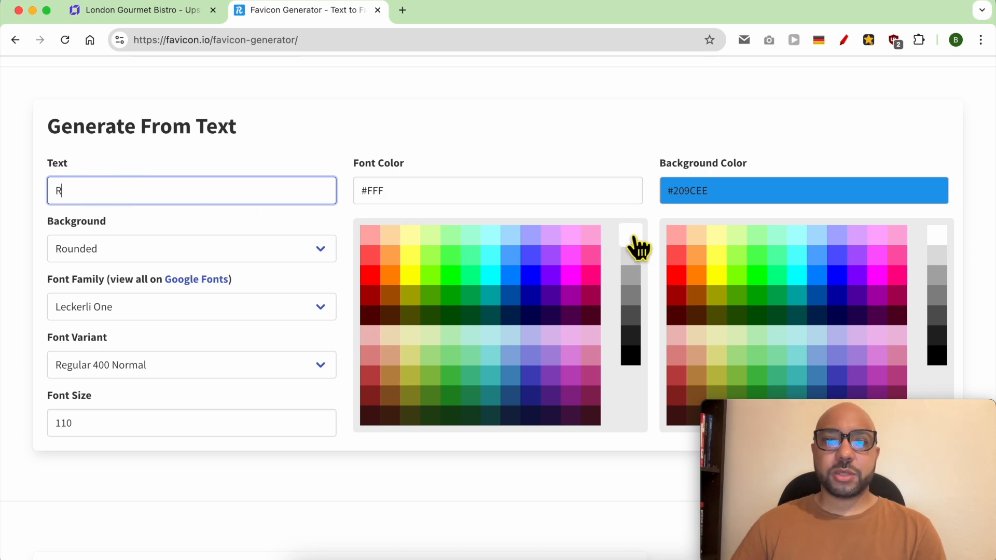
left_click(936, 357)
scroll(545, 171, "up", 3)
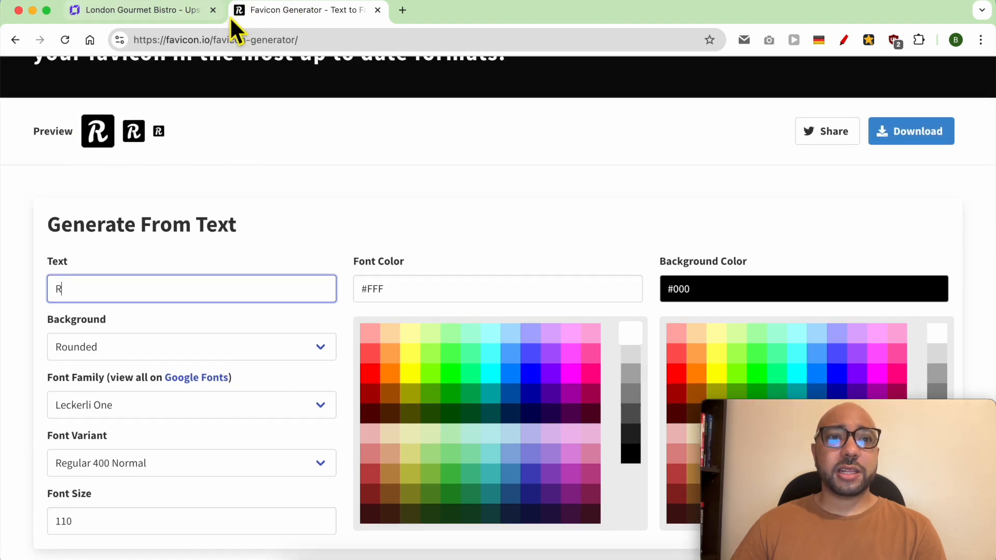
Try circle and square background shapes, then settle on a rounded background.
left_click(112, 356)
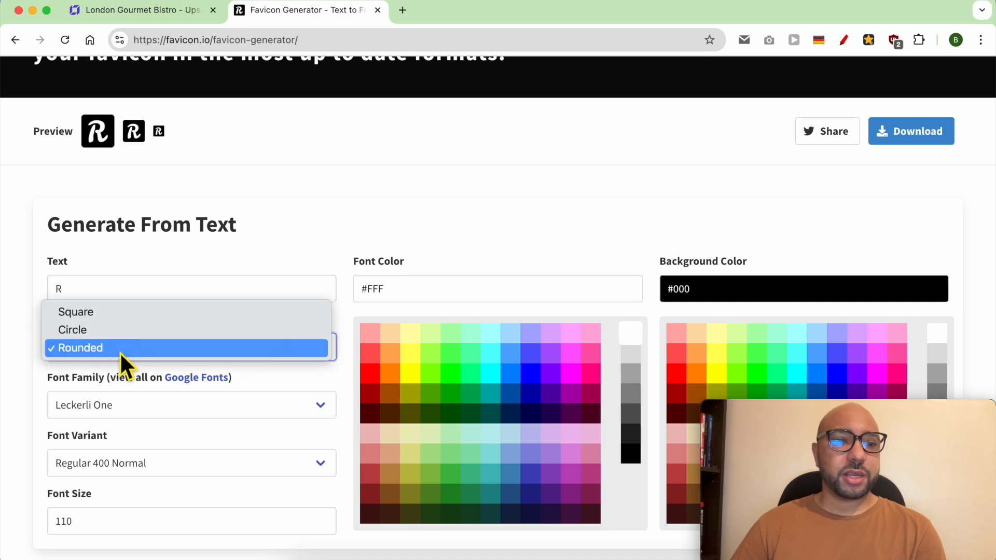
left_click(121, 337)
left_click(127, 347)
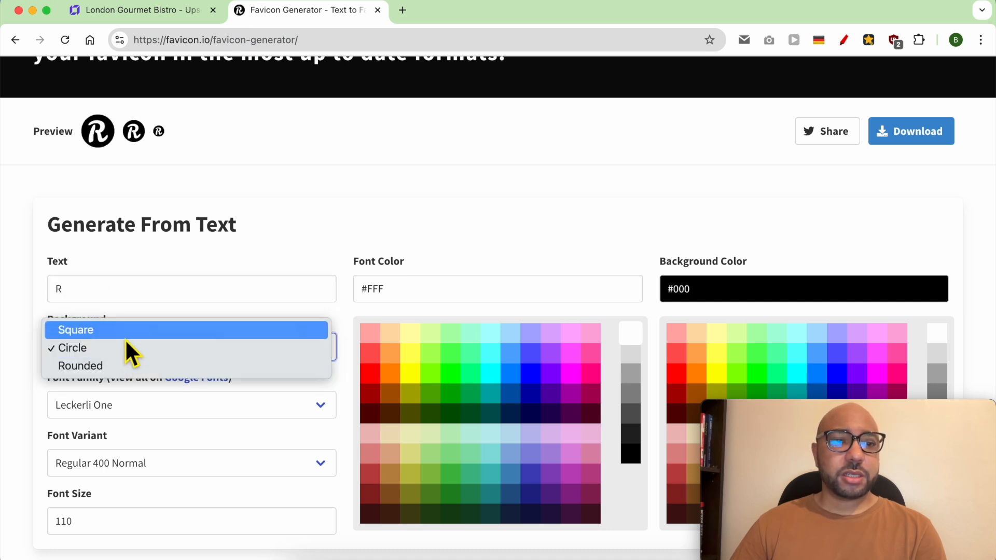
left_click(122, 334)
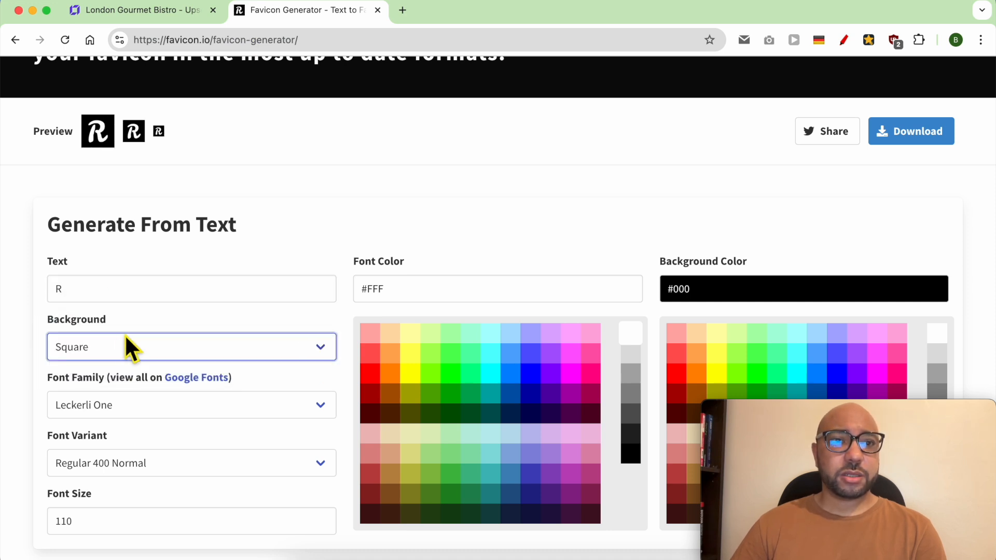
left_click(122, 351)
left_click(118, 385)
Keep the Leckerli One font and set the font size to 200.
left_click(120, 413)
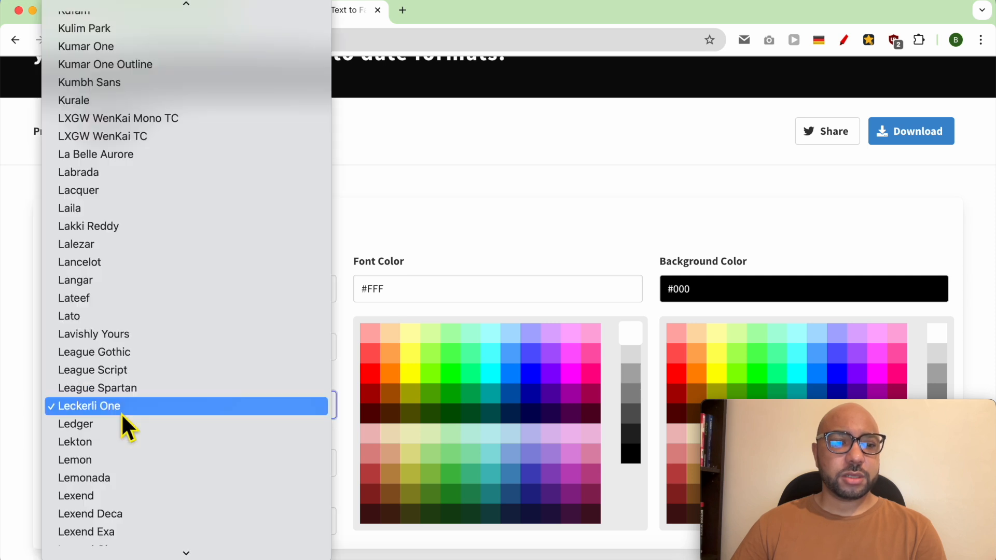
left_click(28, 292)
scroll(133, 428, "down", 1)
scroll(136, 428, "down", 3)
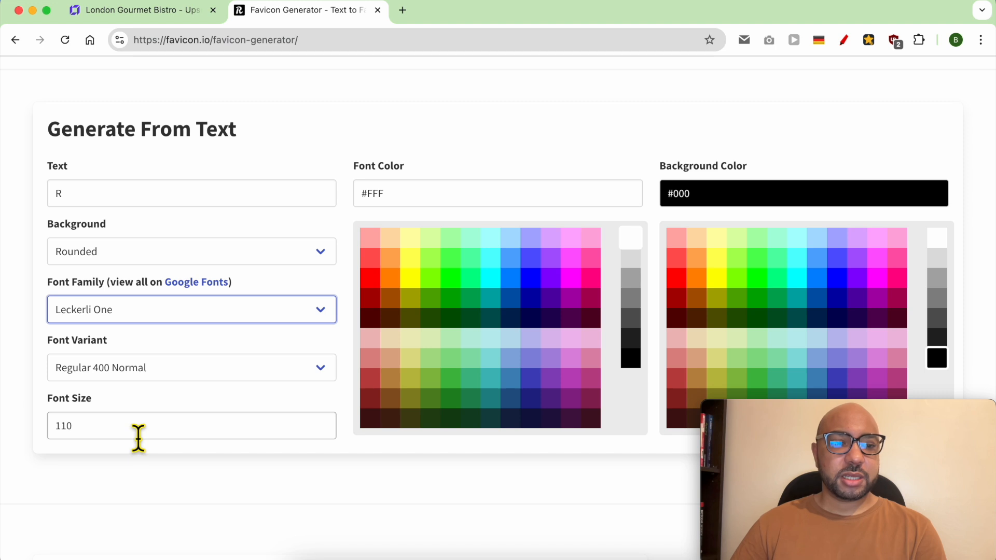
double_click(138, 437)
type("200")
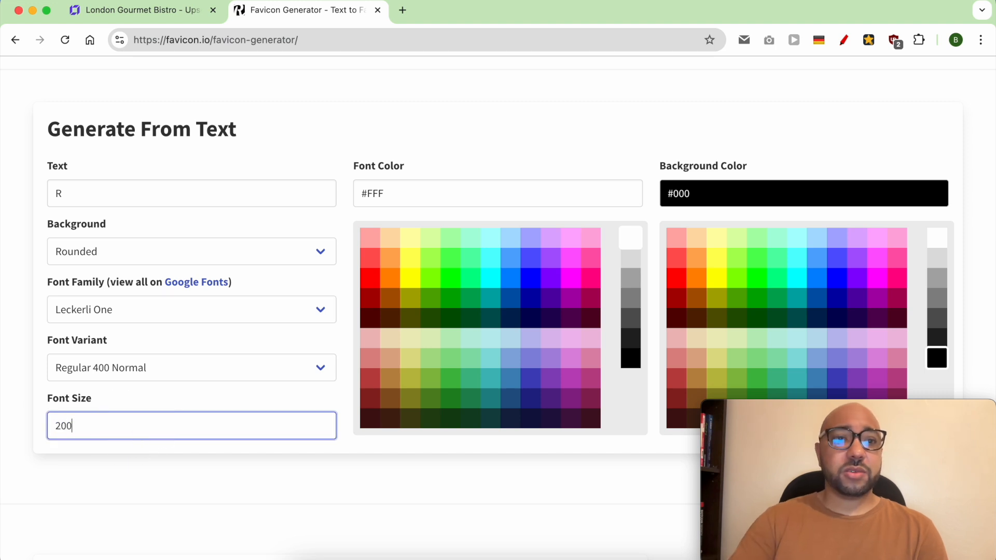
left_click(148, 472)
scroll(149, 469, "up", 5)
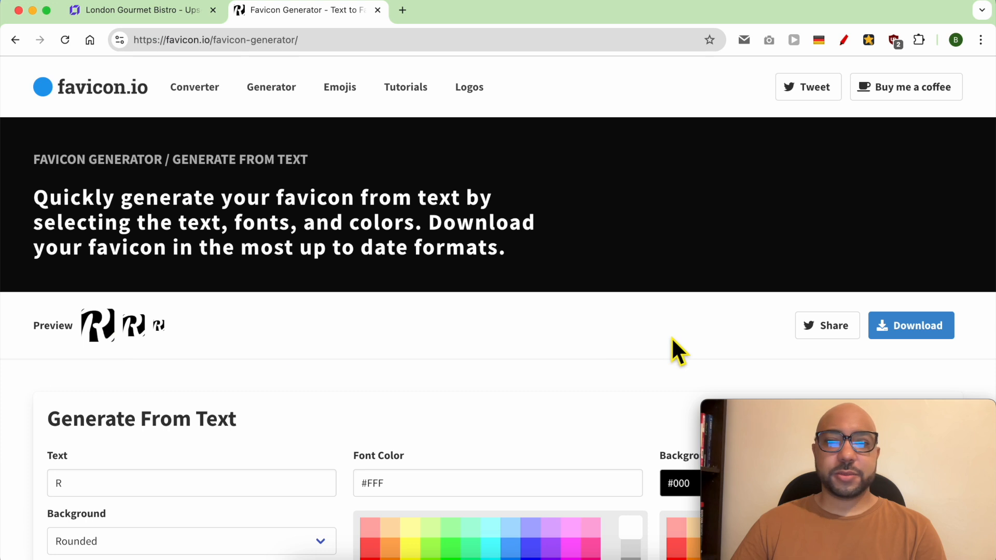
Download the generated favicon as favicon_io.zip.
left_click(933, 327)
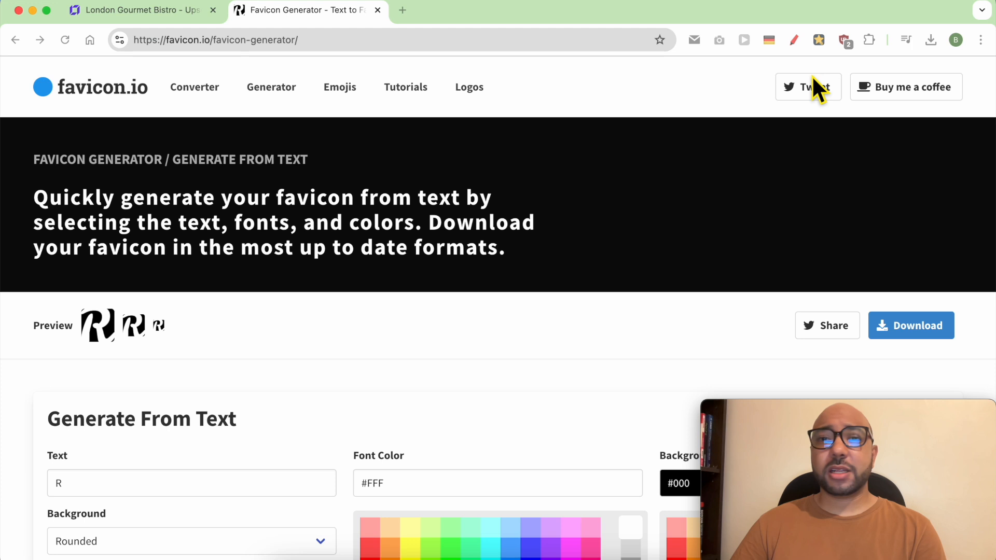
key("super+Tab")
left_click(311, 66)
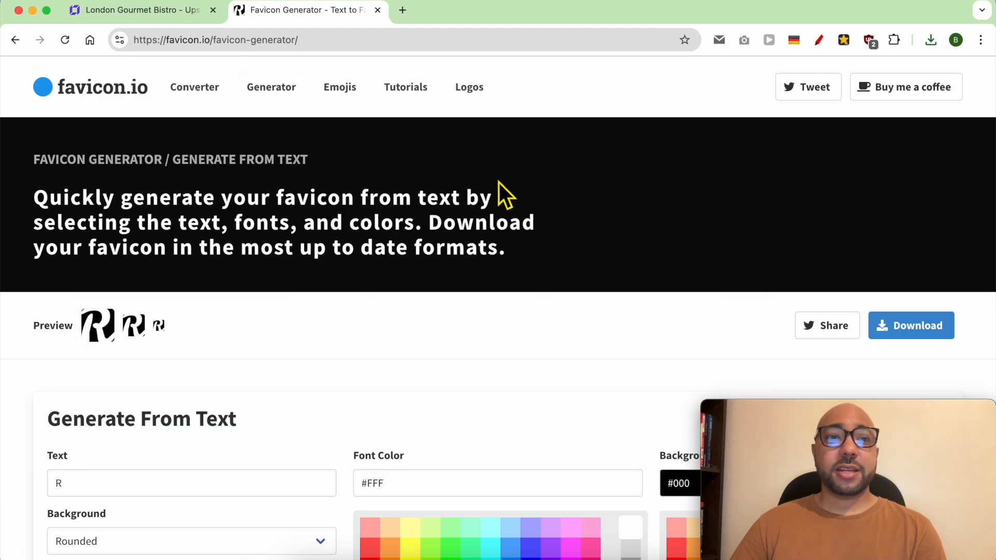
Upload android-chrome-512x512.png from the favicon_io folder to the media library.
left_click(156, 11)
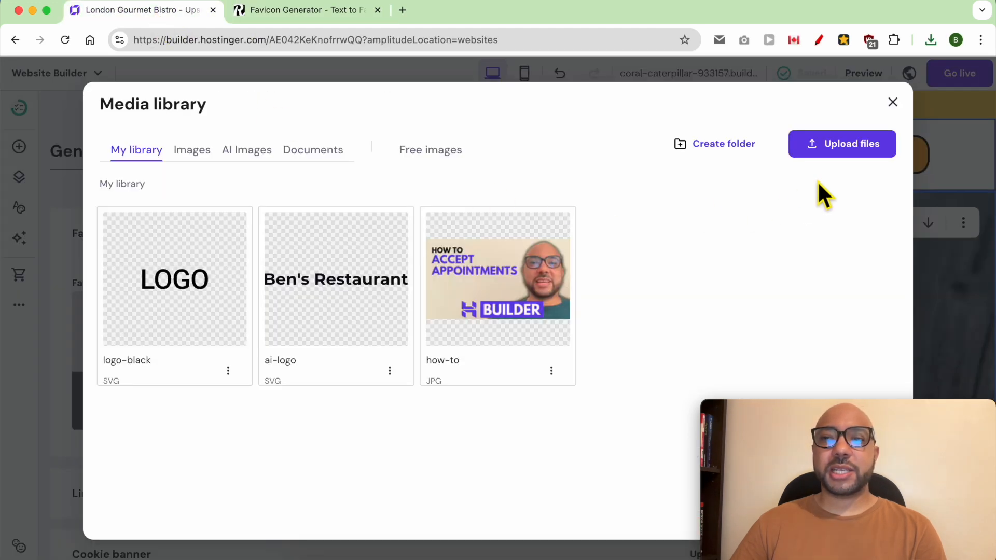
left_click(868, 150)
left_click(280, 146)
left_click(456, 142)
left_click(480, 158)
left_click_drag(836, 404, 490, 400)
left_click(876, 500)
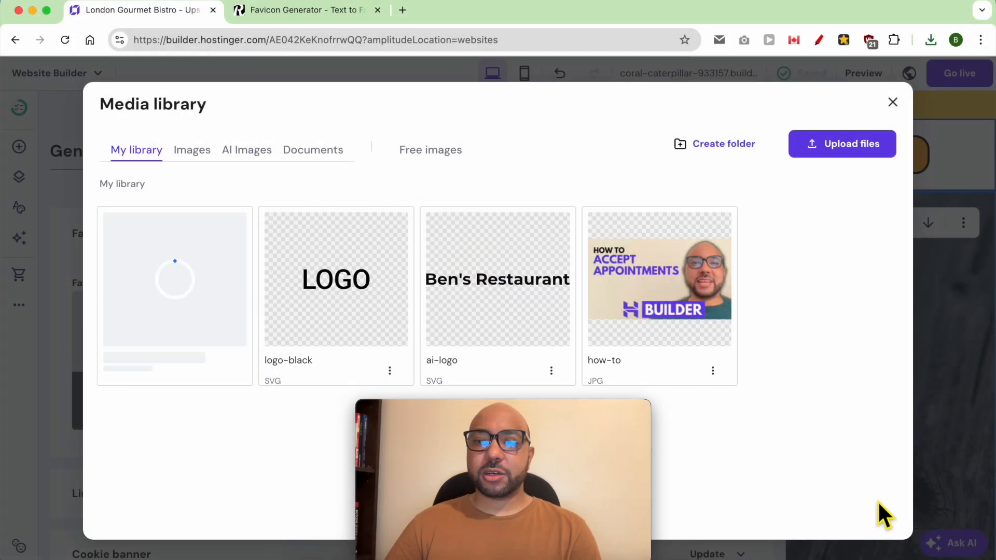
Select the uploaded R image as the favicon, save it, and close General settings.
left_click_drag(580, 444, 914, 415)
left_click(560, 400)
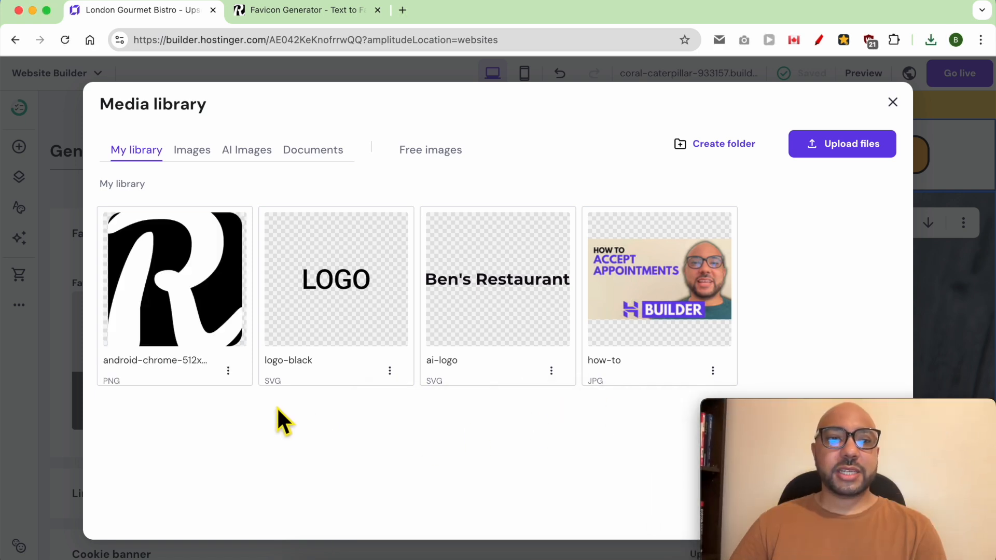
mouse_move(187, 286)
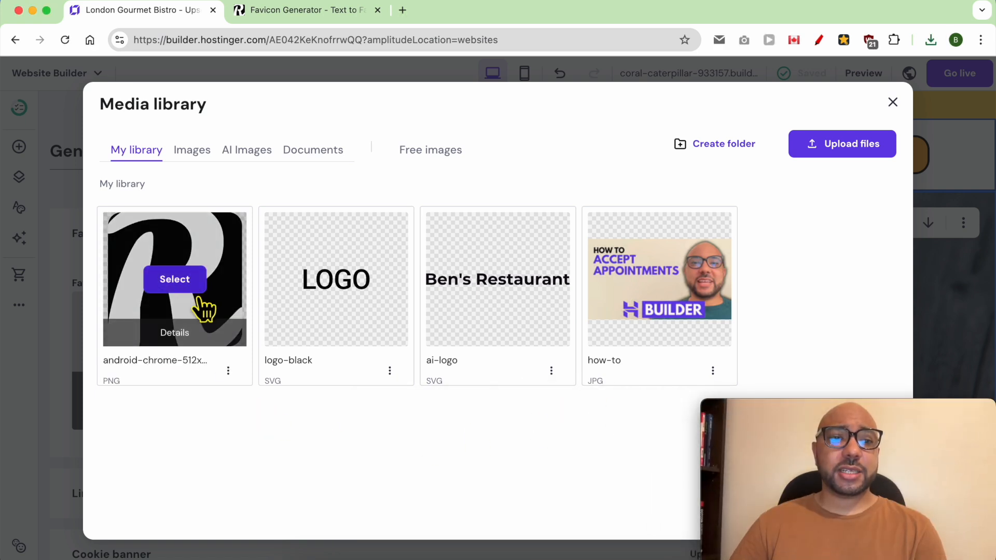
left_click(187, 283)
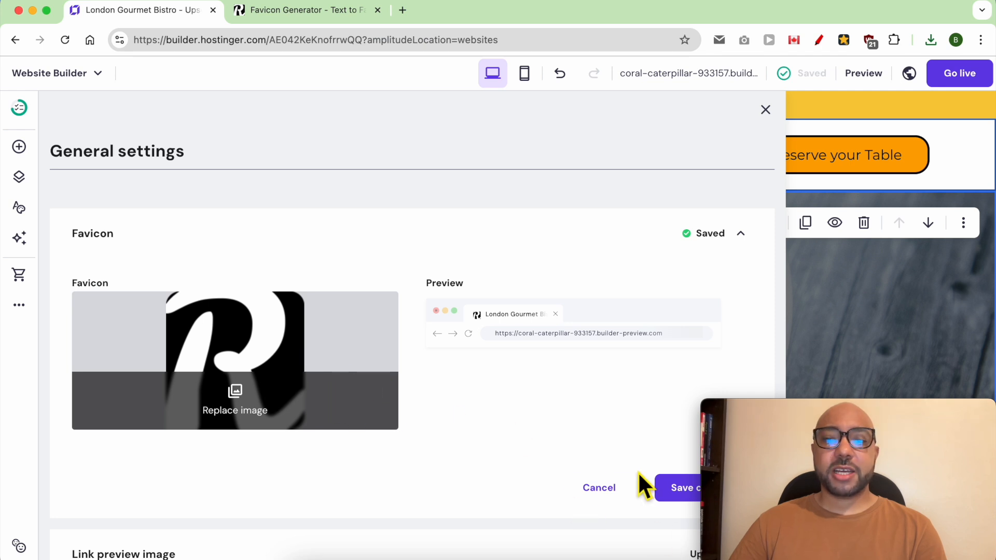
left_click(679, 490)
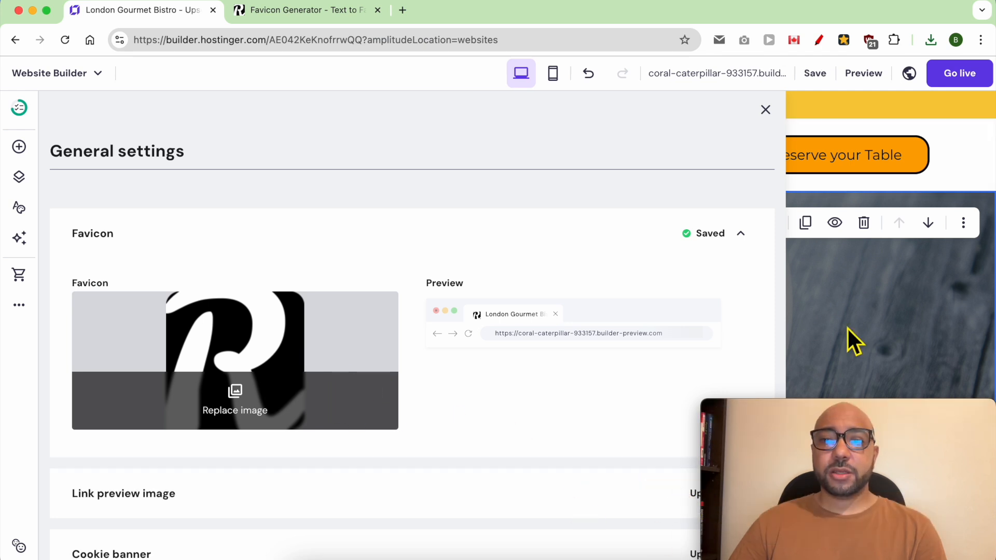
key("Escape")
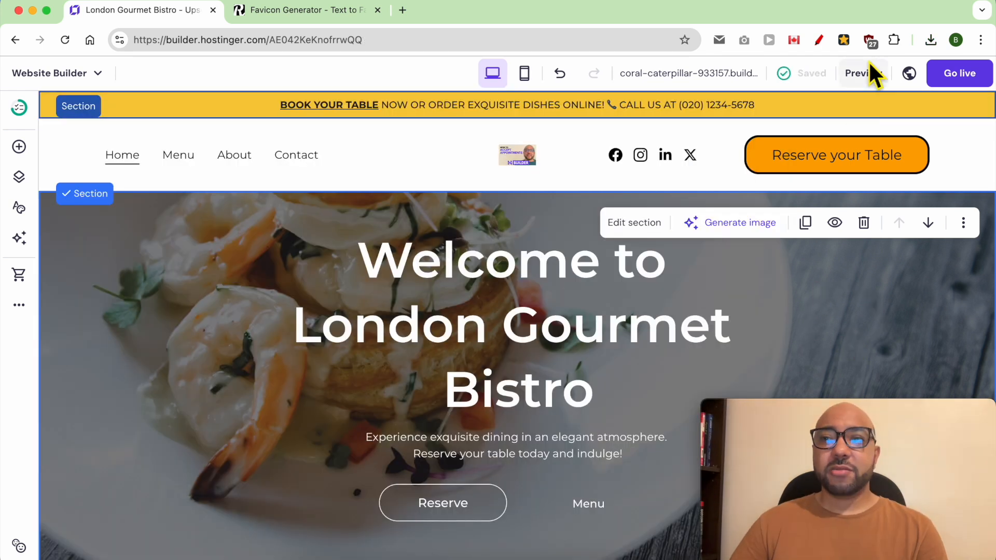
Preview the London Gourmet Bistro site, publish it with Go live, and view the live page.
left_click(863, 73)
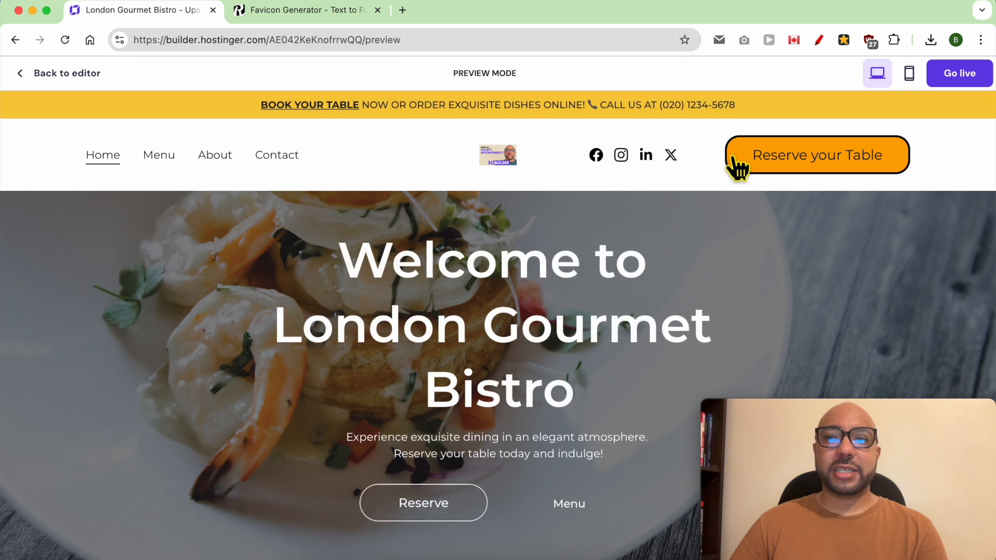
left_click(61, 75)
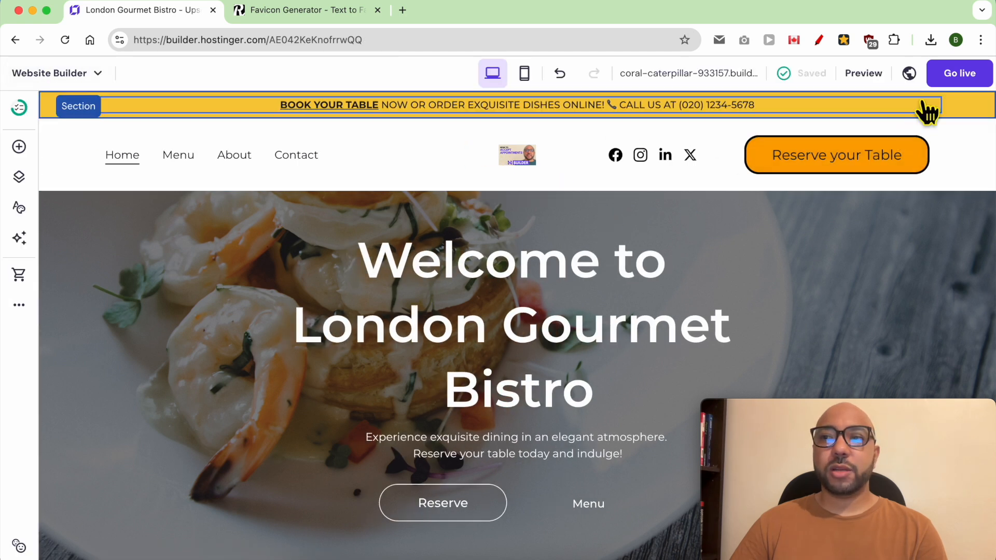
left_click(961, 76)
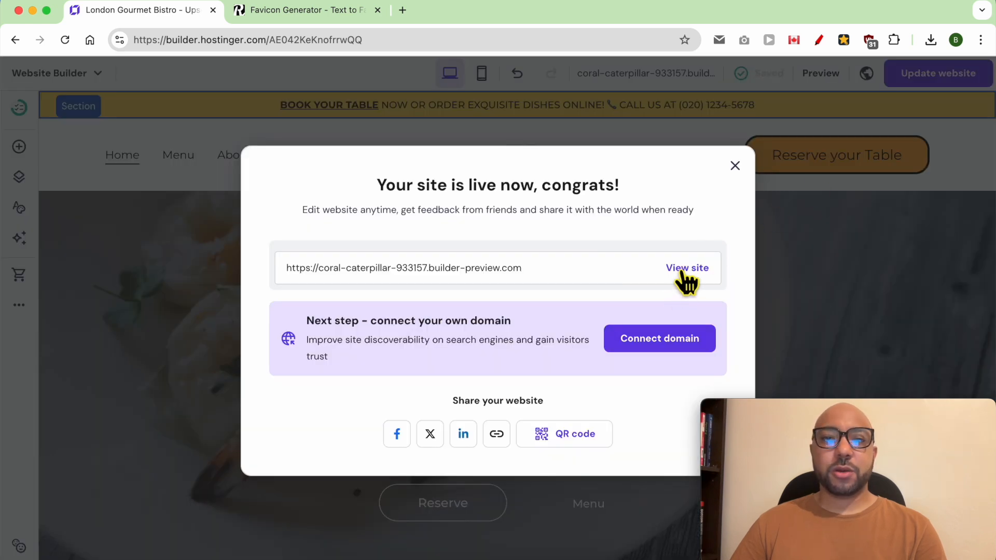
left_click(686, 269)
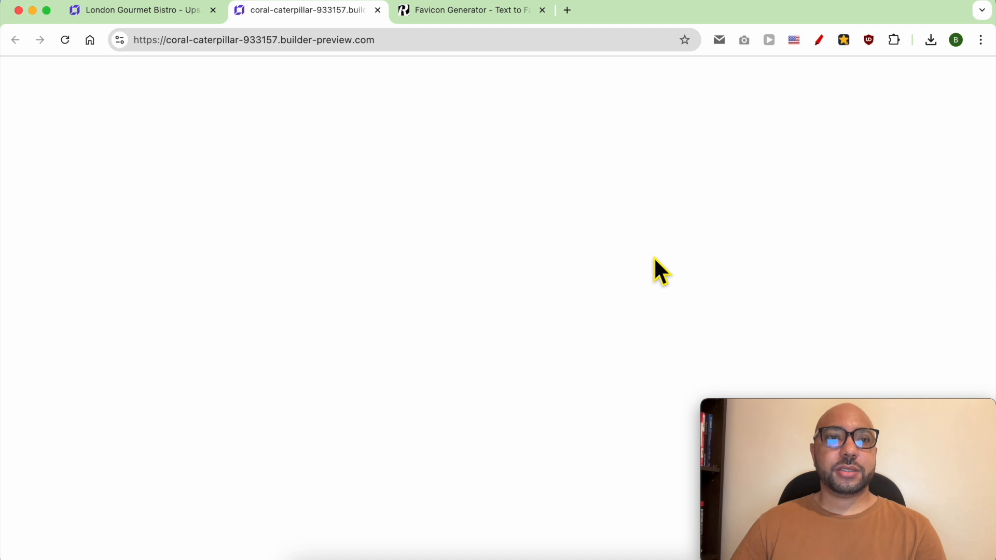
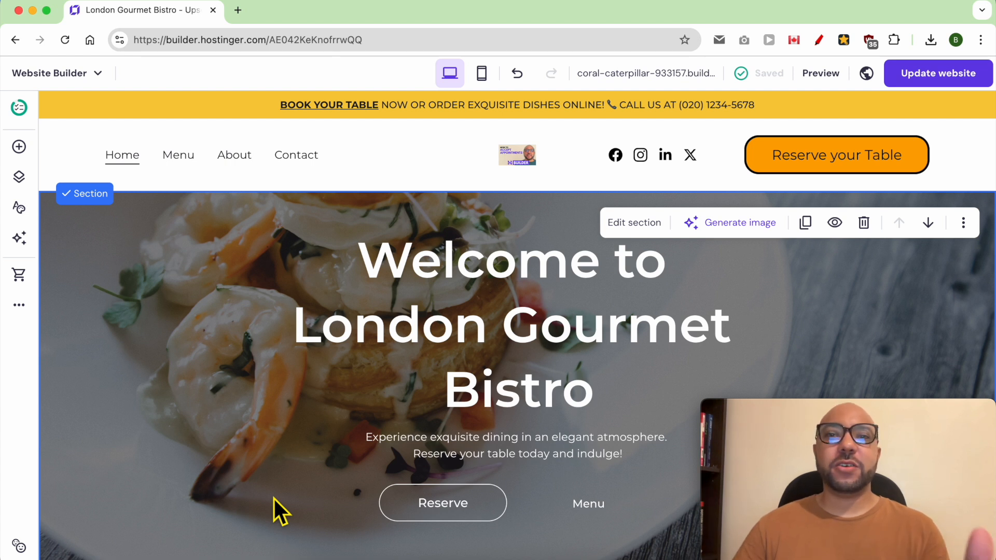
Add an online store, creating a Store page with 8 sample products, and save the site.
left_click(12, 278)
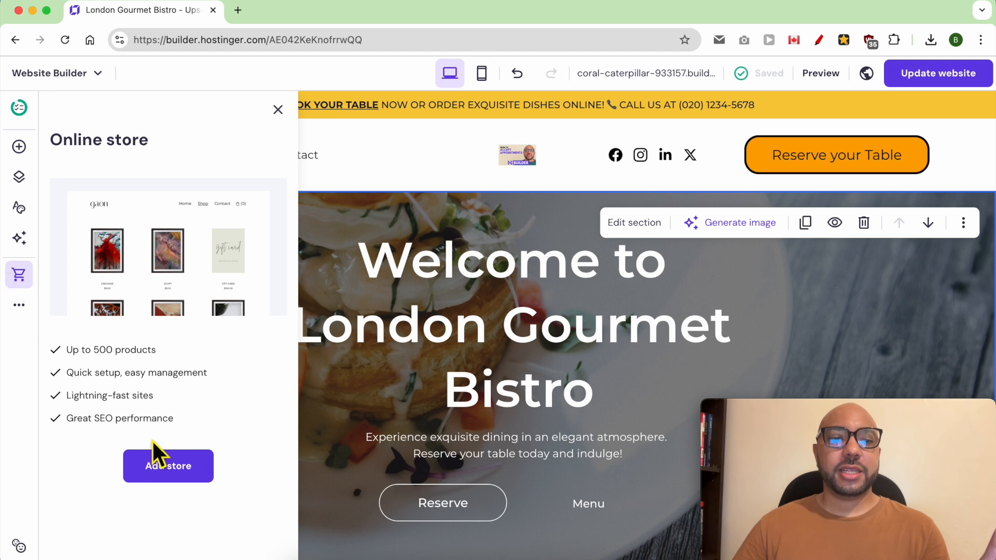
left_click(162, 478)
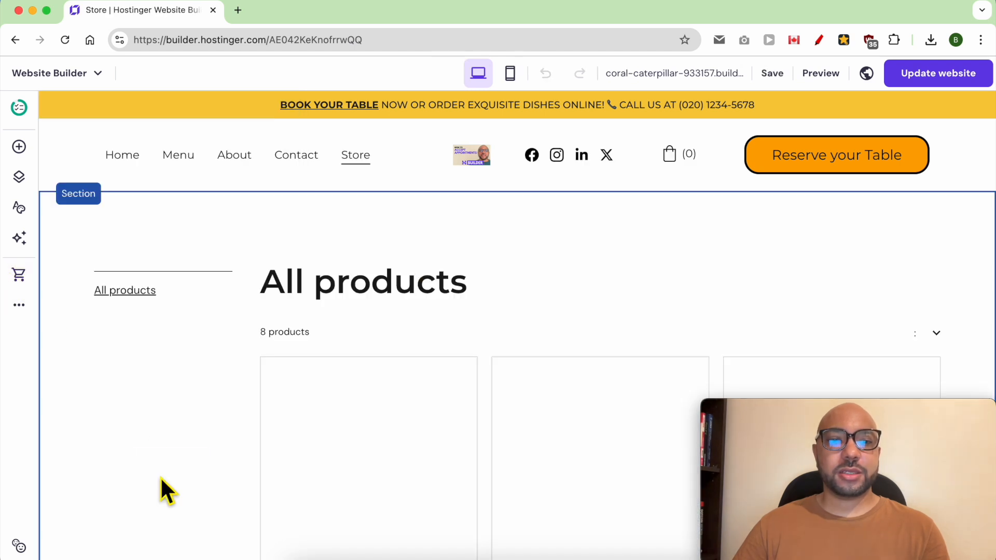
left_click(767, 74)
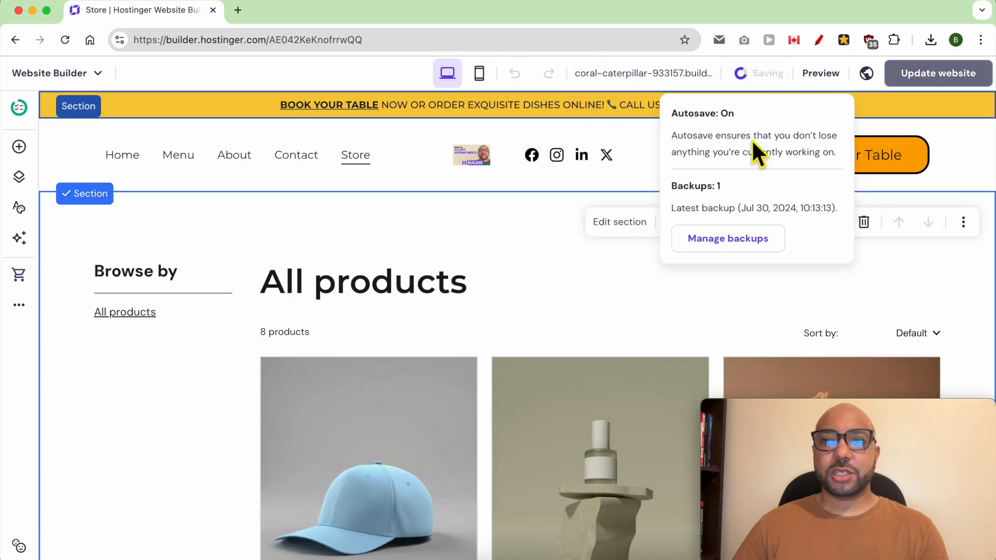
left_click(95, 82)
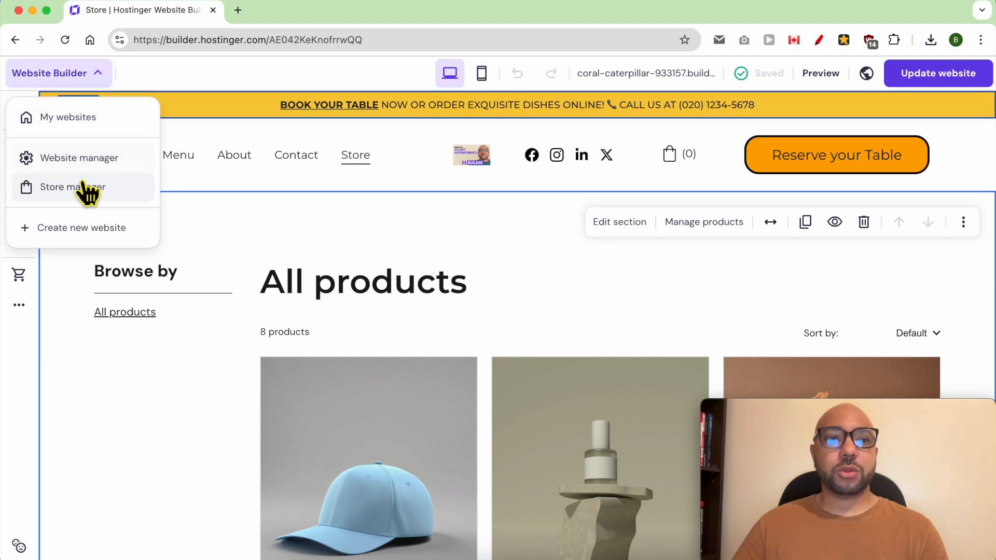
In Store manager, set the store country to United States.
left_click(83, 193)
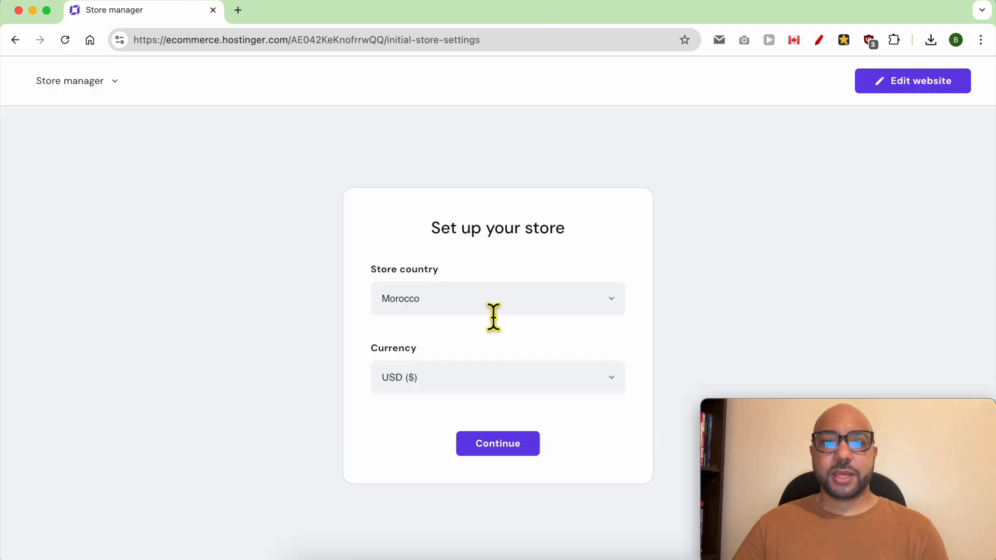
left_click(606, 309)
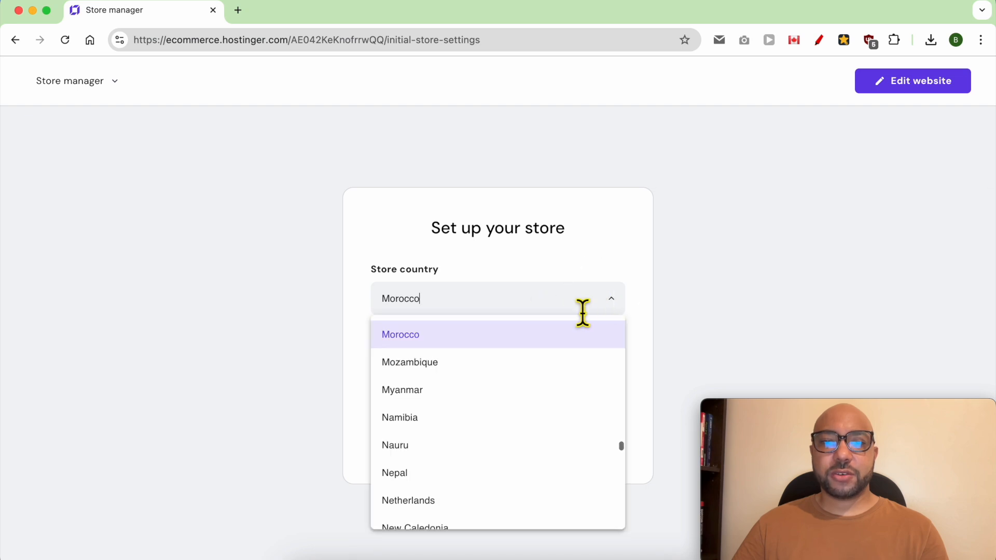
double_click(507, 311)
type("united")
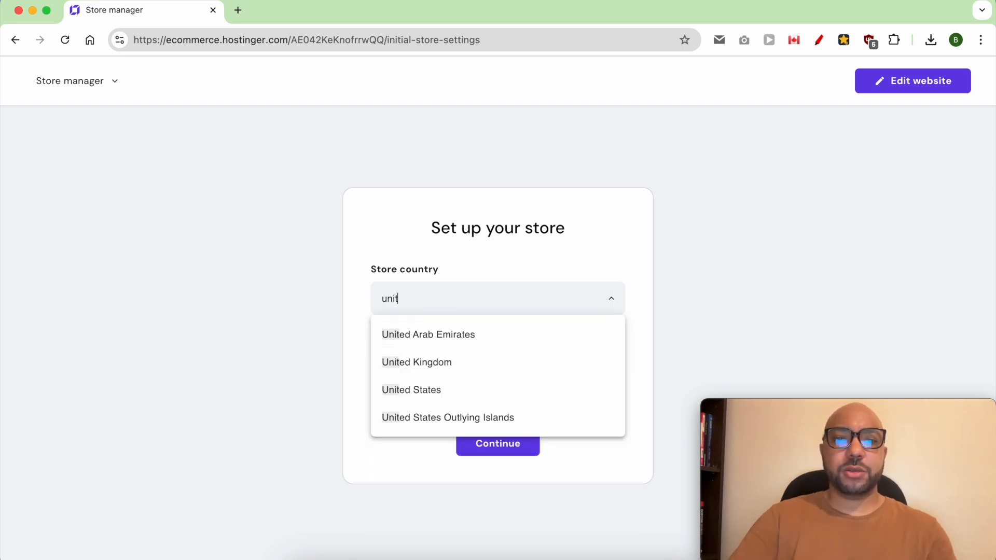
left_click(467, 394)
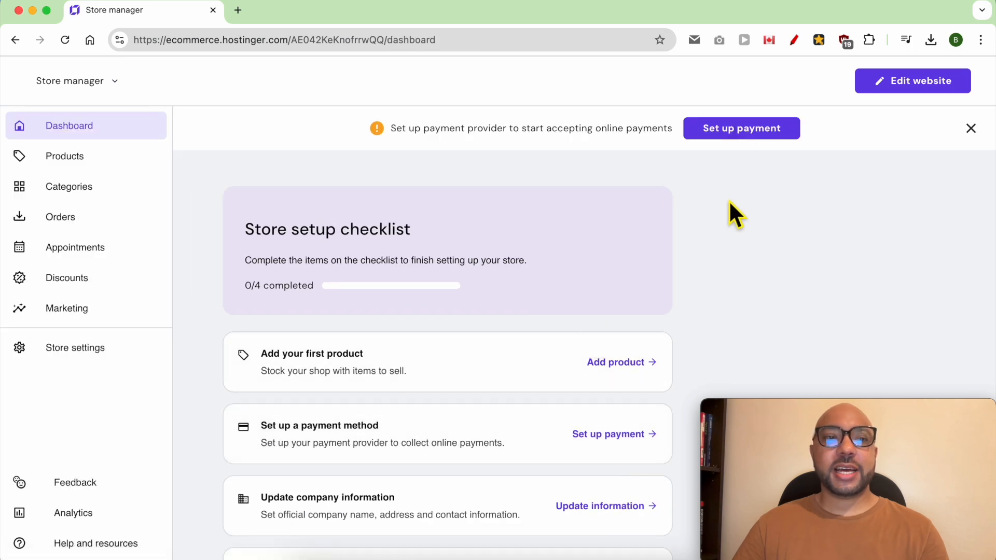
Enable appointments and bring up the weekly availability for Monday–Friday, 08:00 AM–05:00 PM.
left_click(96, 250)
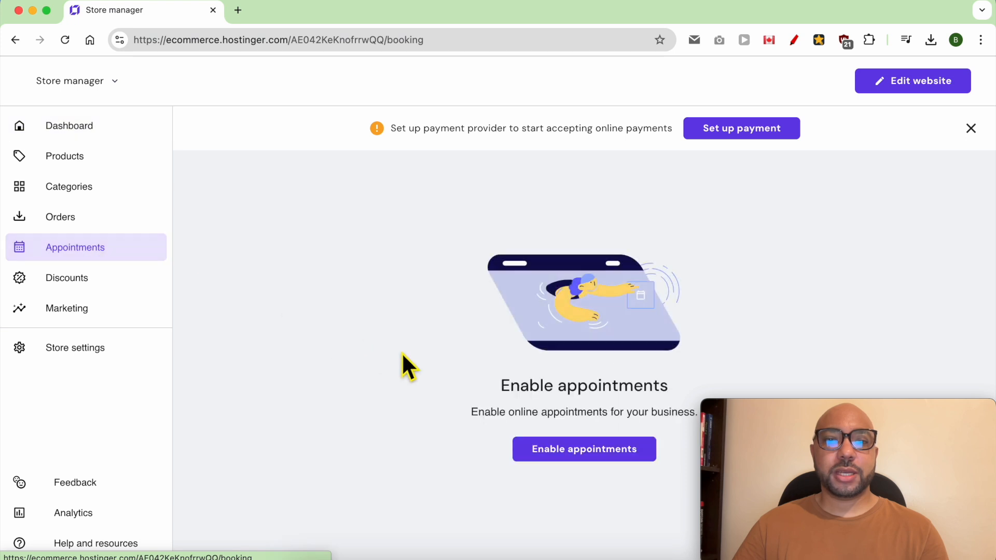
left_click(620, 457)
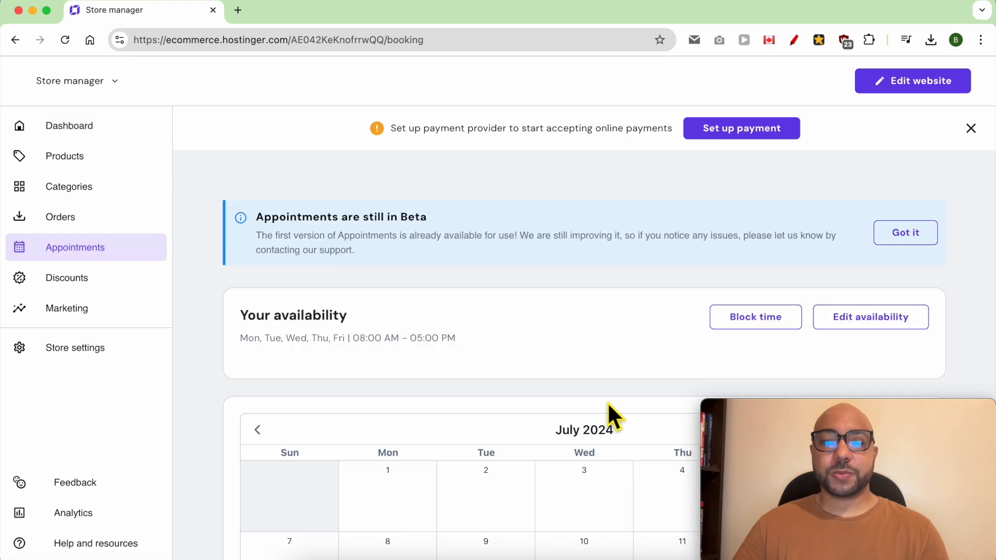
left_click_drag(767, 410, 68, 11)
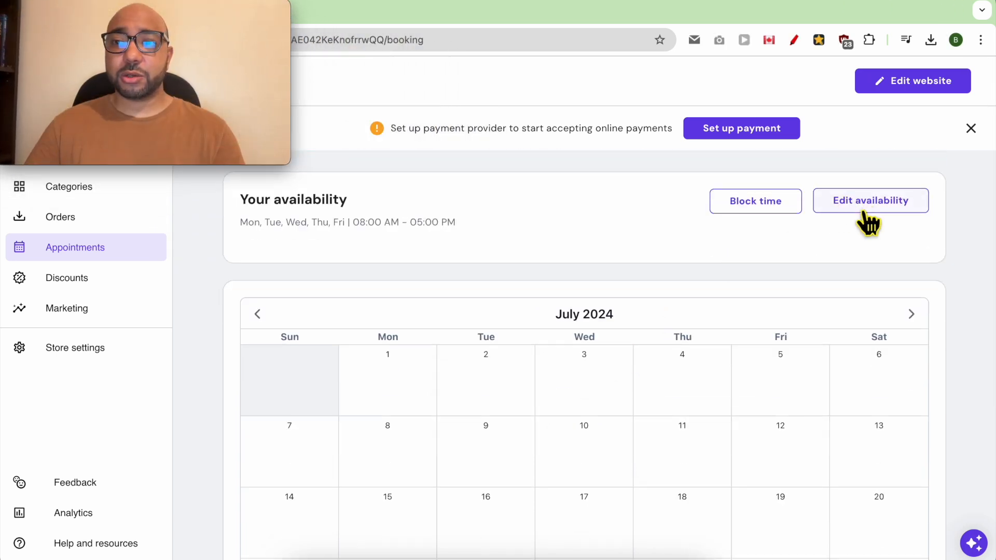
left_click(850, 205)
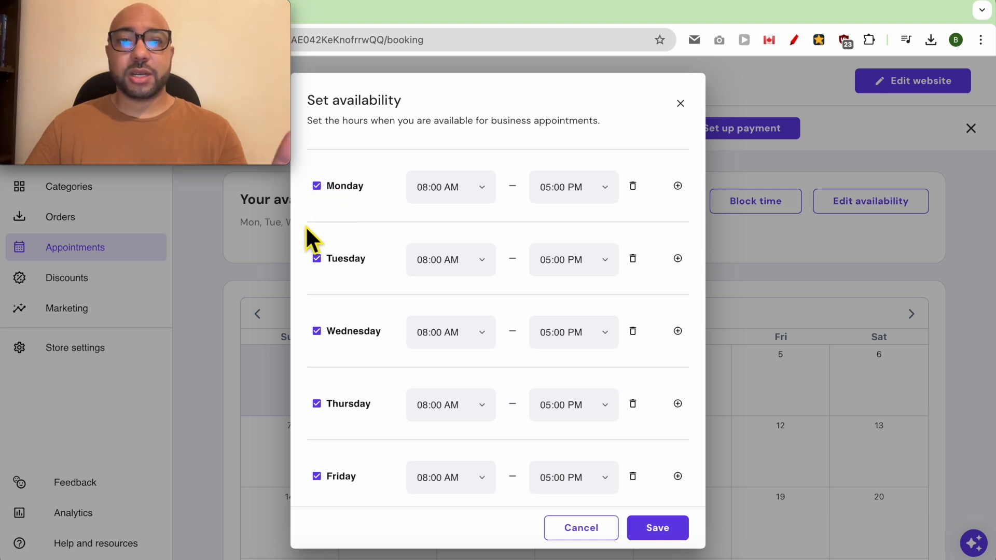
Make Saturday available from 07:00 AM to 12:00 PM.
scroll(336, 314, "down", 3)
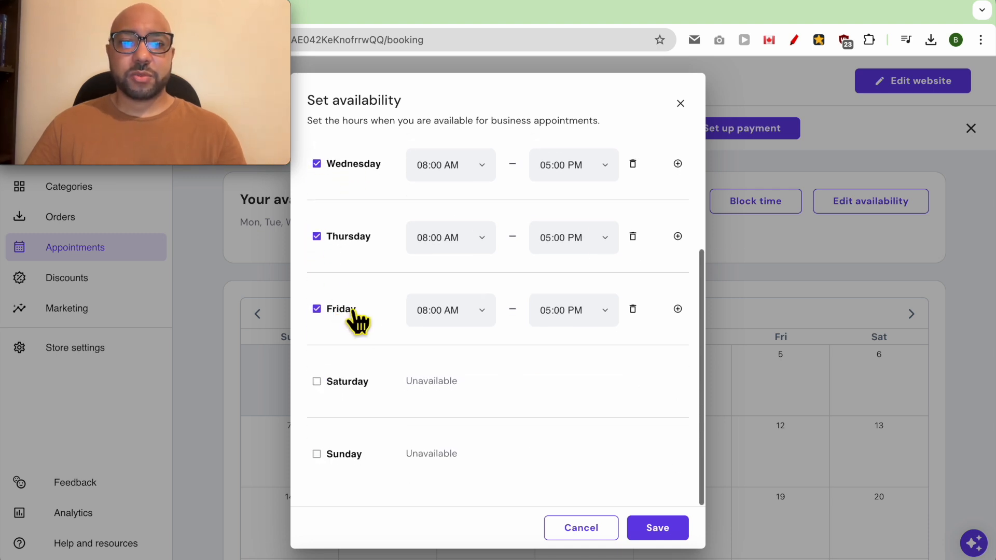
left_click(317, 383)
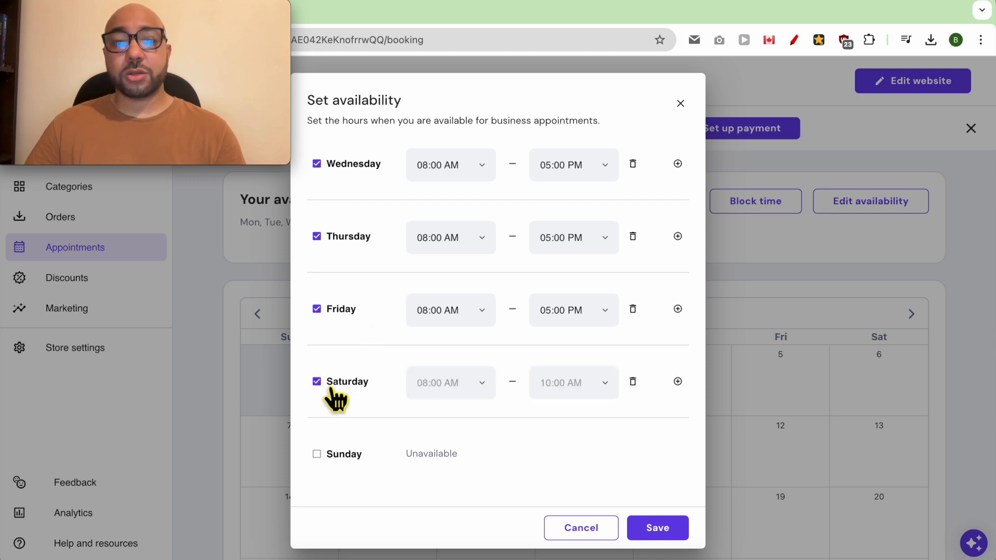
left_click(456, 386)
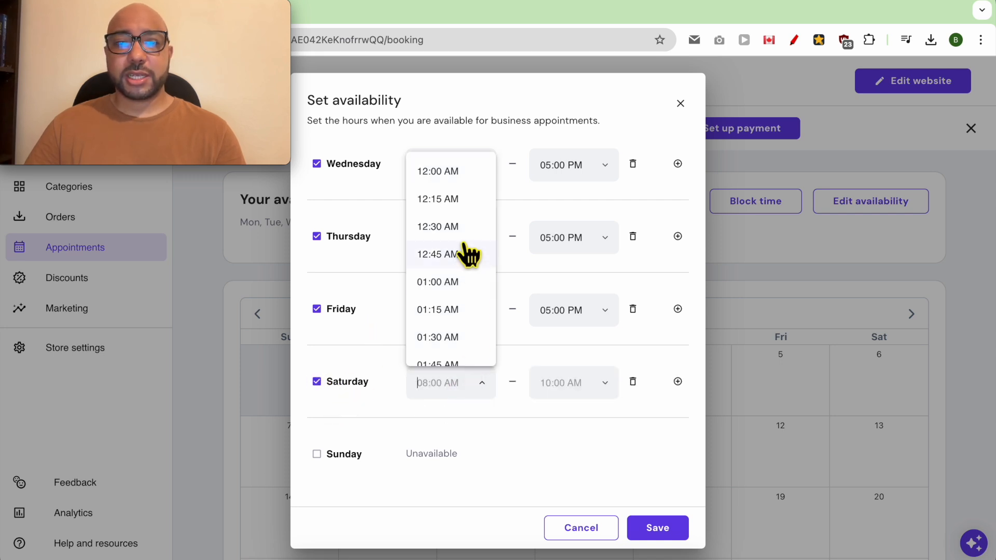
scroll(467, 248, "down", 4)
scroll(470, 322, "down", 1)
scroll(471, 340, "down", 3)
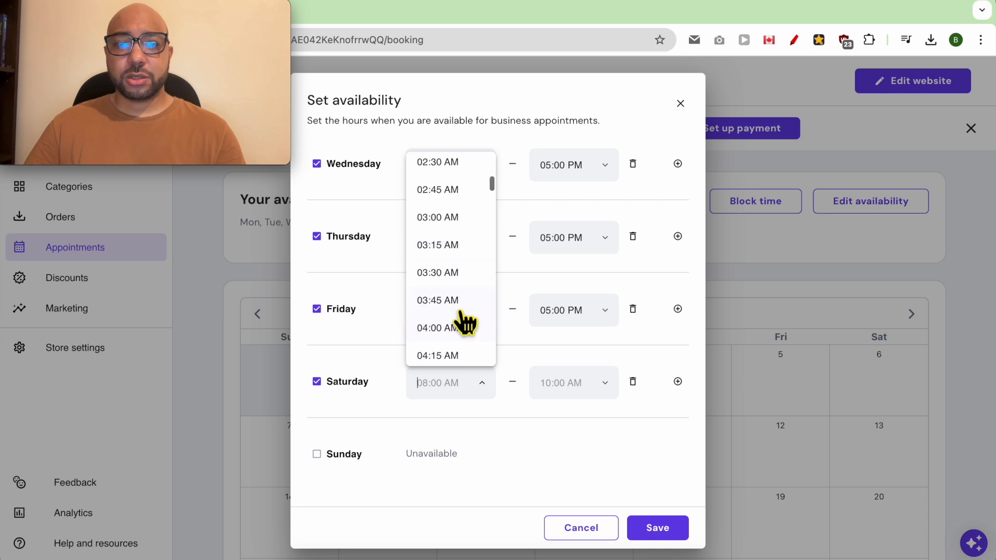
scroll(459, 345, "down", 6)
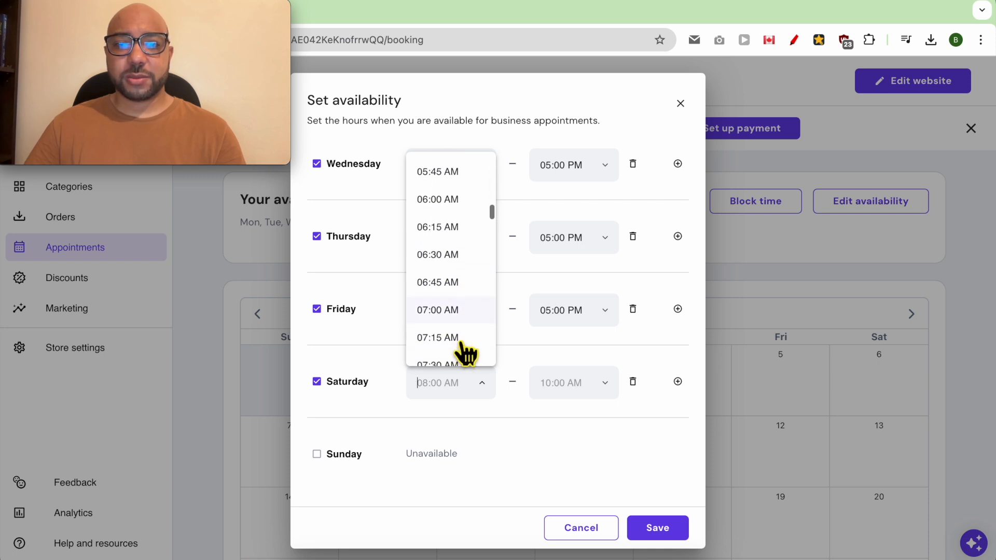
left_click(450, 285)
left_click(602, 389)
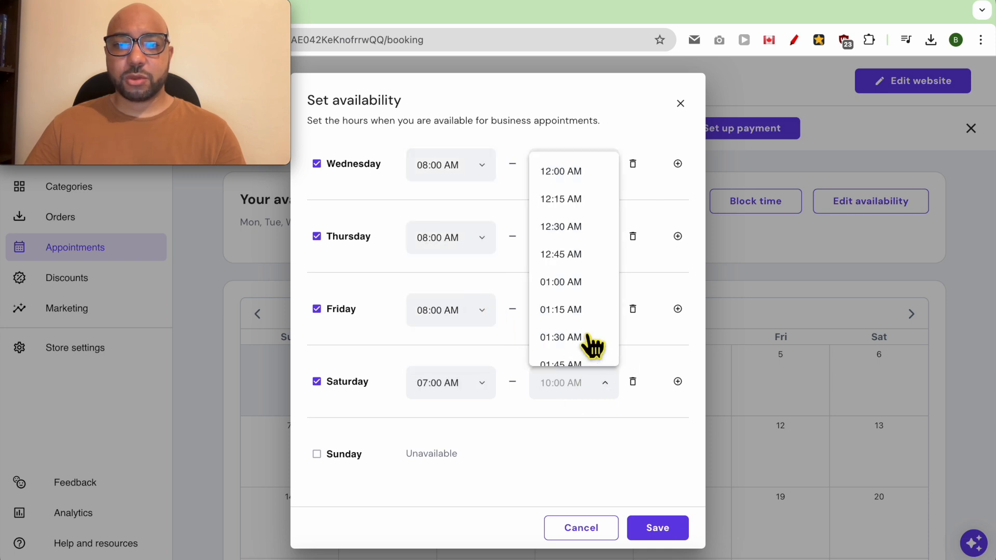
scroll(590, 318, "down", 7)
scroll(591, 321, "up", 7)
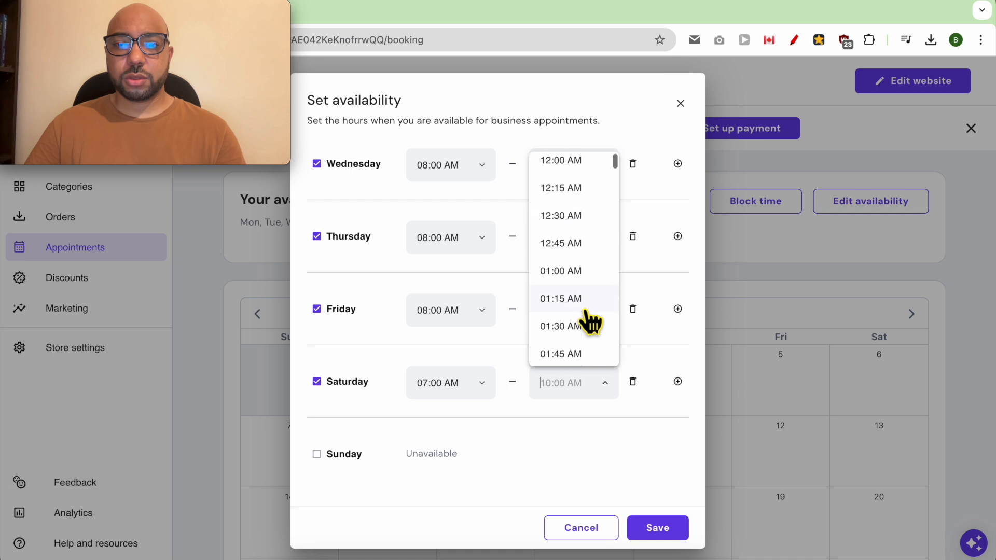
left_click(586, 269)
Add a second Saturday slot from 02:00 PM to 11:00 PM and save the availability.
left_click(678, 381)
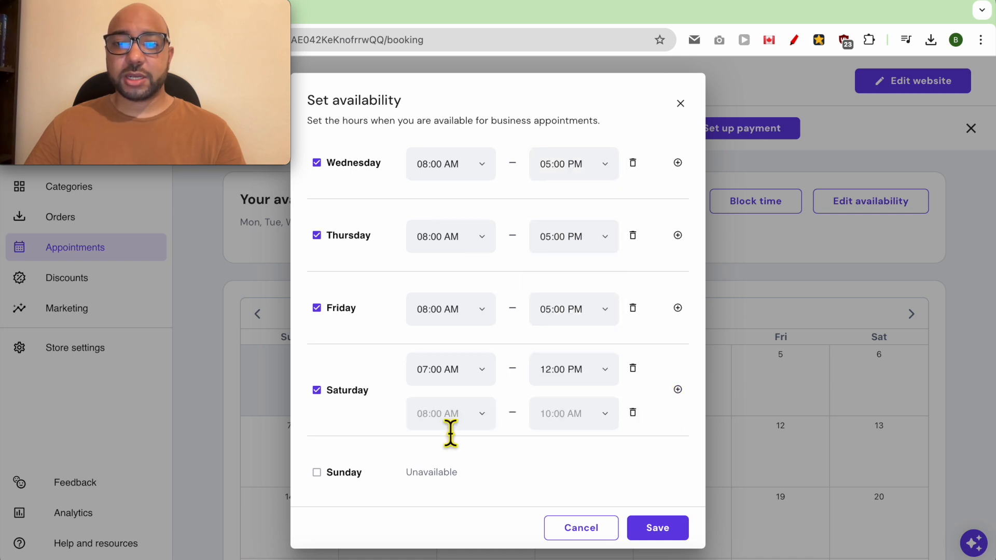
left_click(465, 415)
scroll(466, 363, "down", 10)
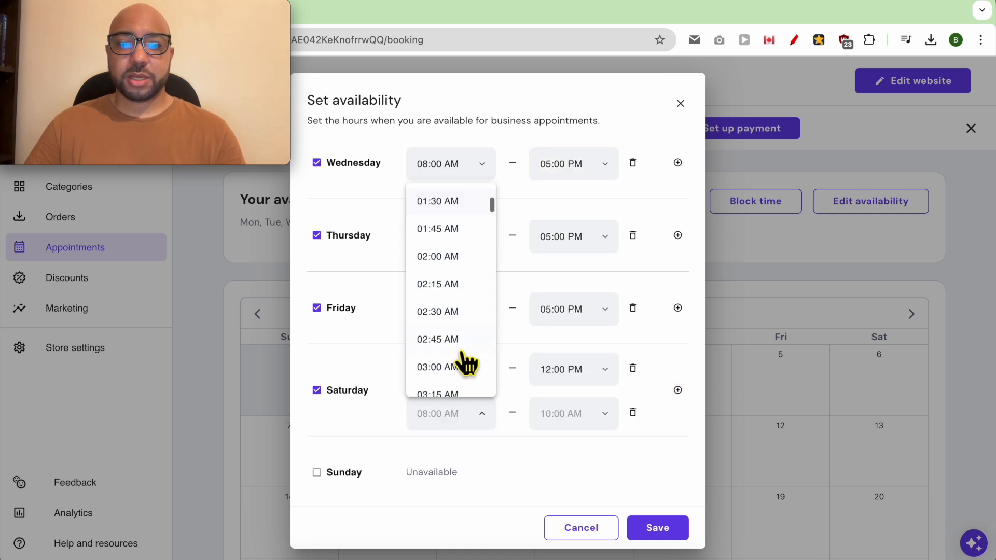
scroll(453, 357, "down", 20)
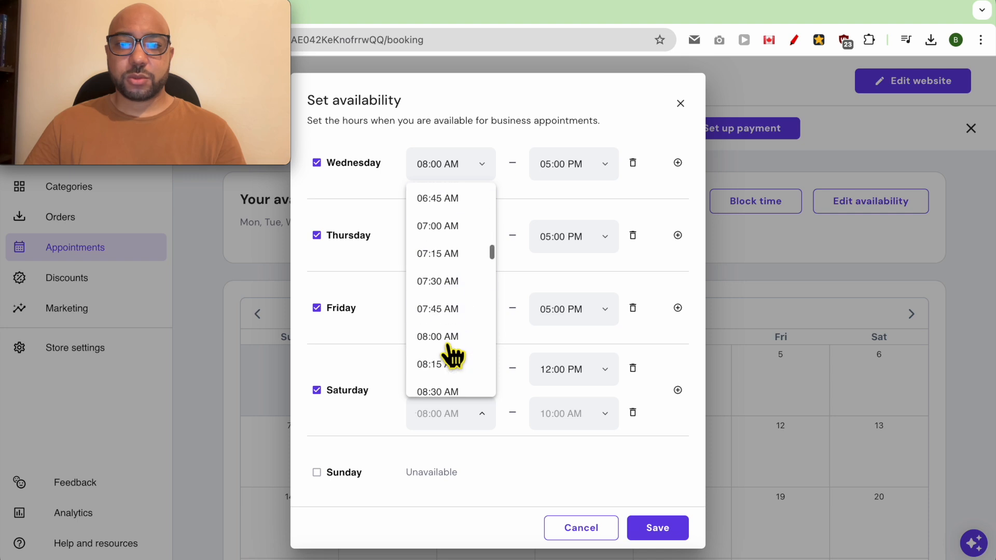
scroll(453, 357, "up", 7)
scroll(453, 357, "up", 5)
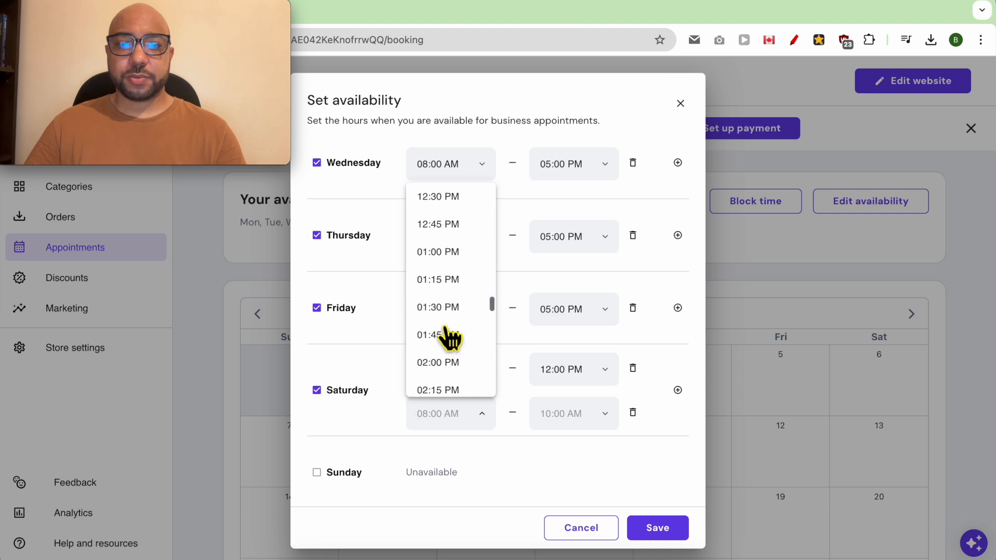
left_click(445, 363)
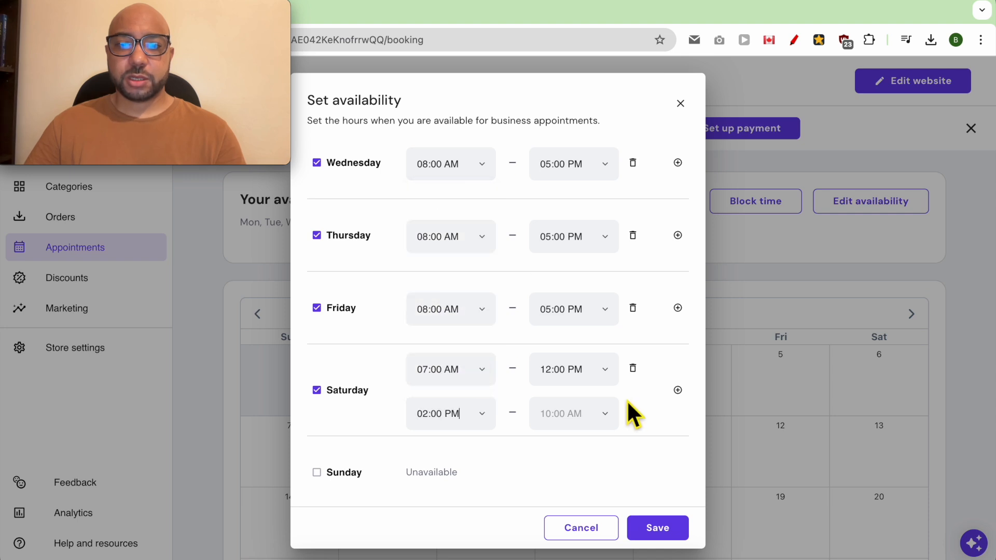
left_click(601, 423)
scroll(584, 349, "down", 20)
scroll(588, 352, "down", 1)
left_click(592, 327)
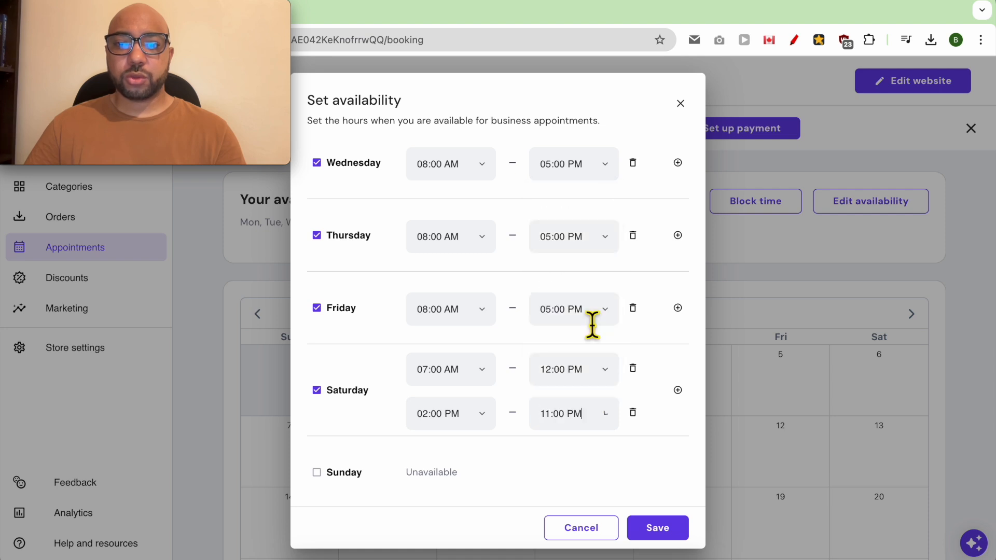
left_click(668, 514)
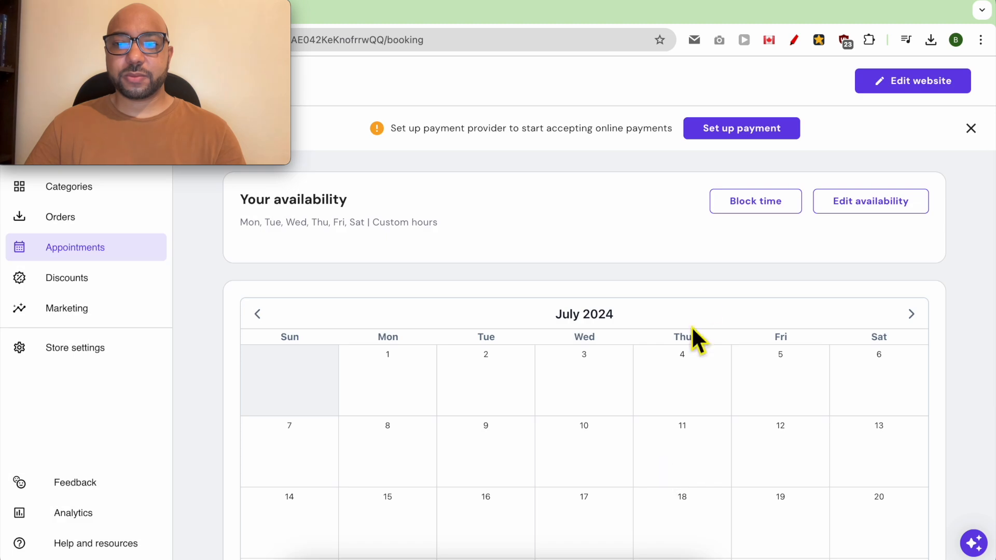
Block out August 1, 2024 as an unavailable date.
left_click(747, 210)
left_click(498, 388)
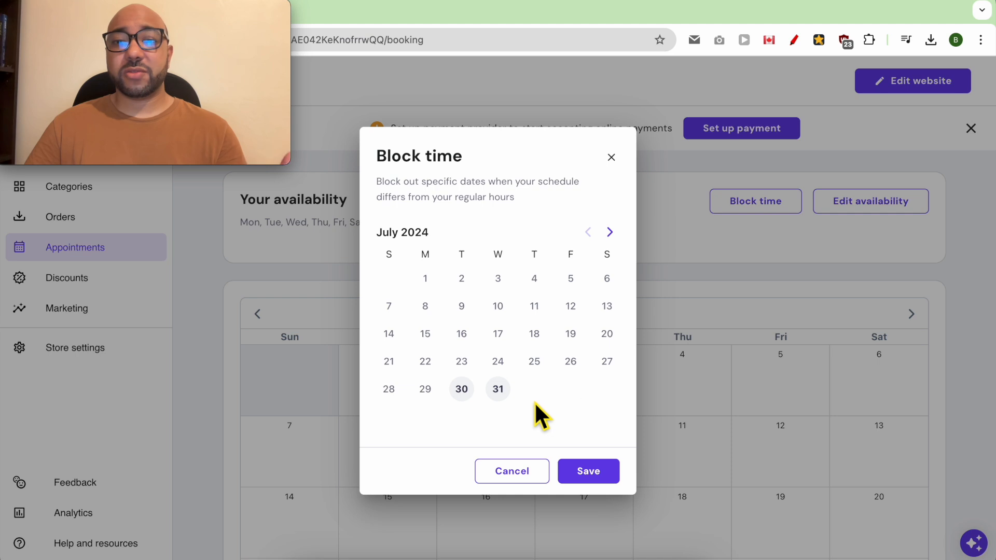
left_click(611, 233)
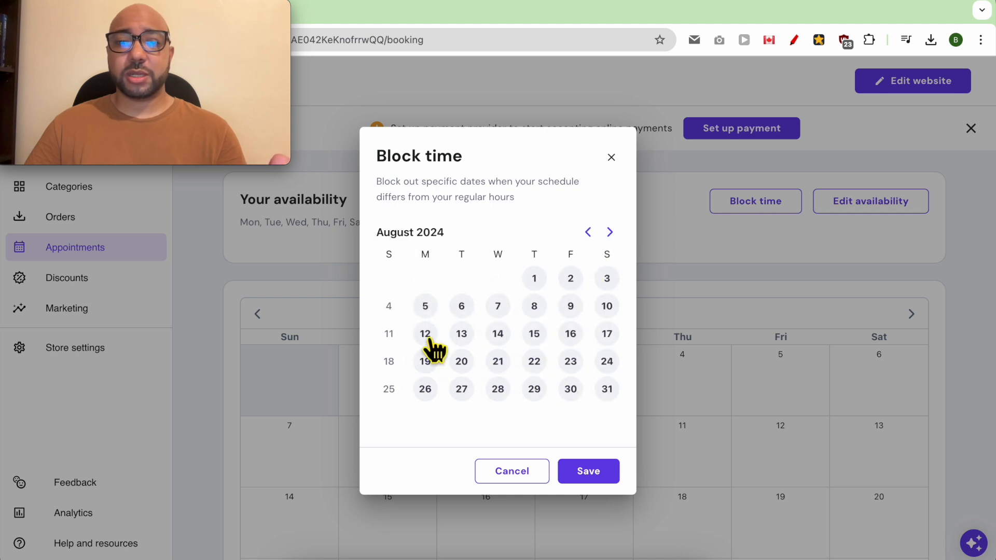
left_click(536, 280)
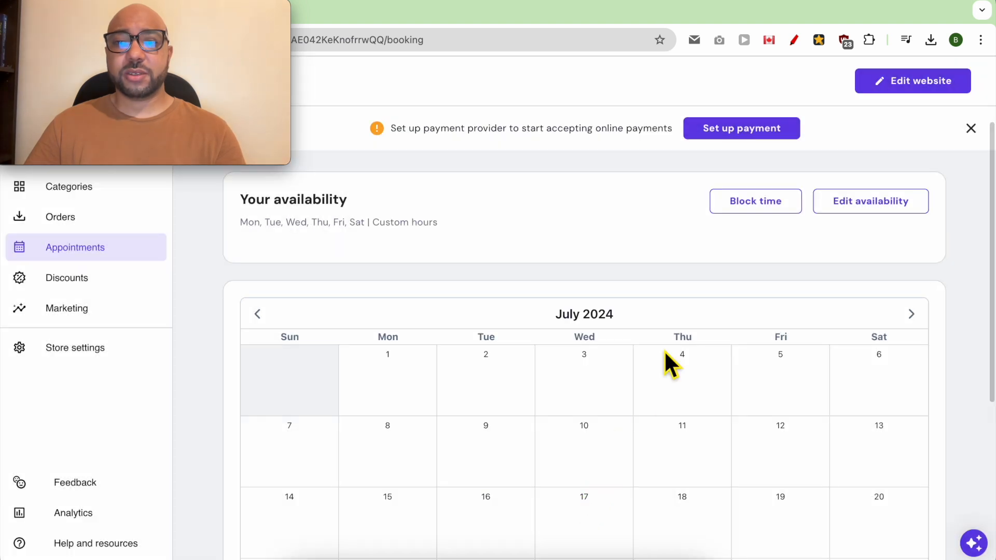
Go to the store's Products list of 8 items.
scroll(571, 363, "down", 5)
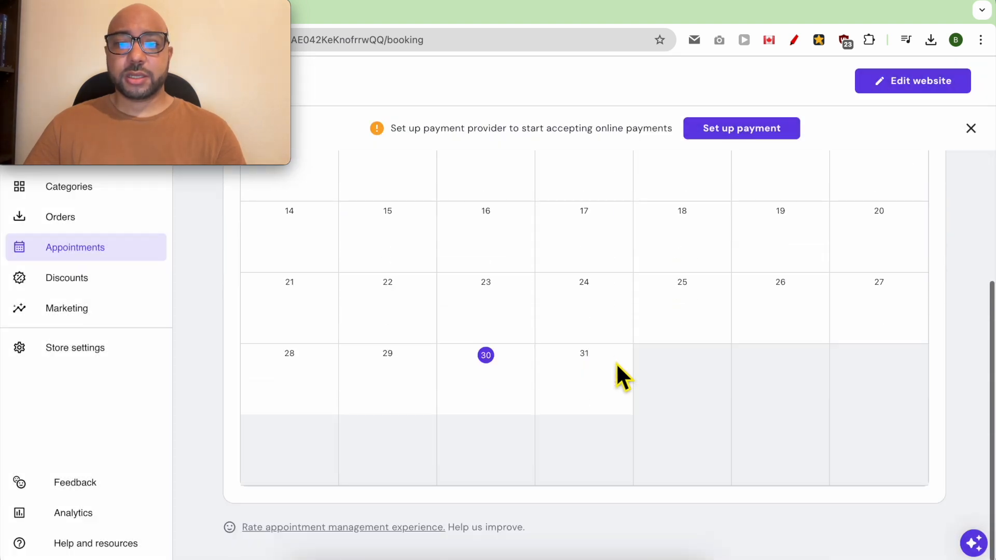
scroll(605, 333, "up", 3)
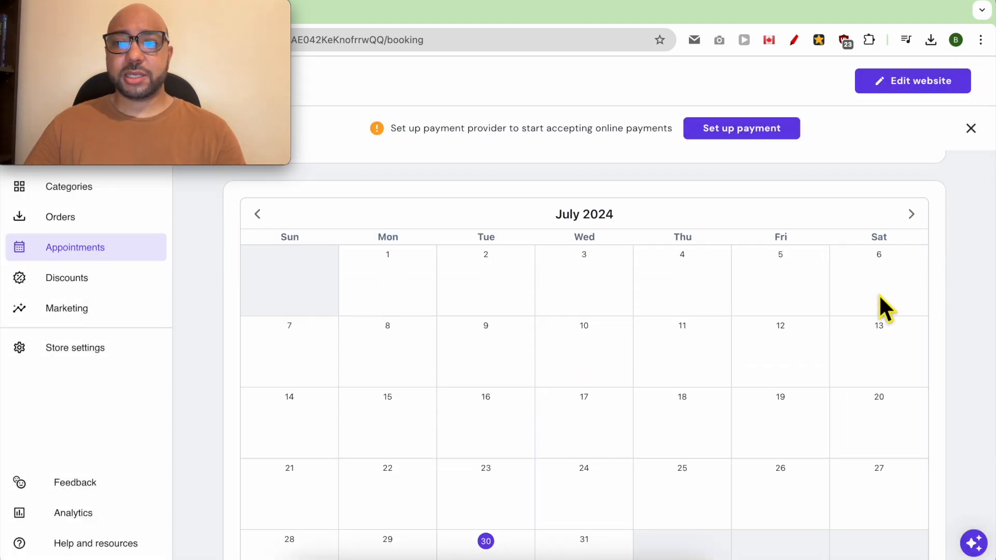
scroll(884, 308, "up", 4)
mouse_move(123, 14)
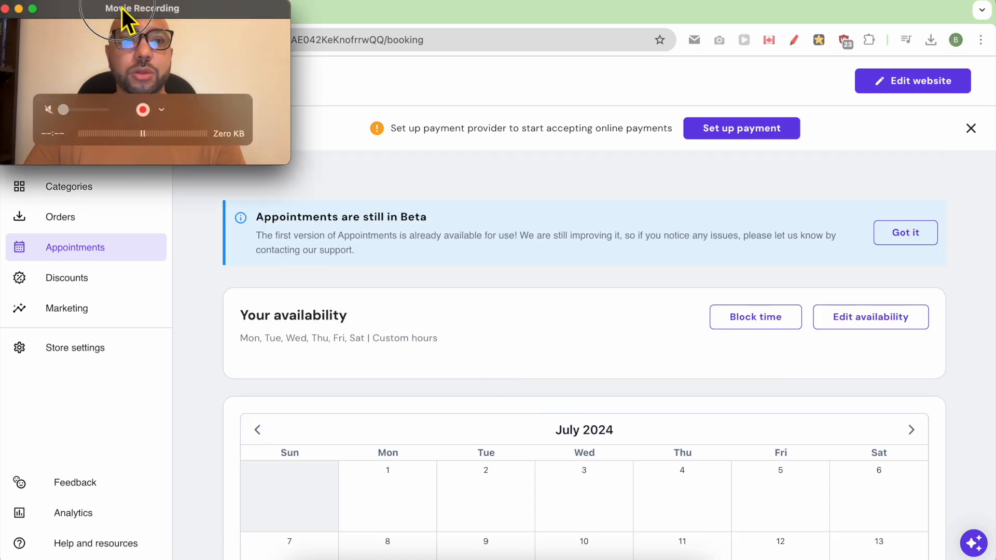
left_click_drag(123, 15, 596, 16)
left_click(103, 166)
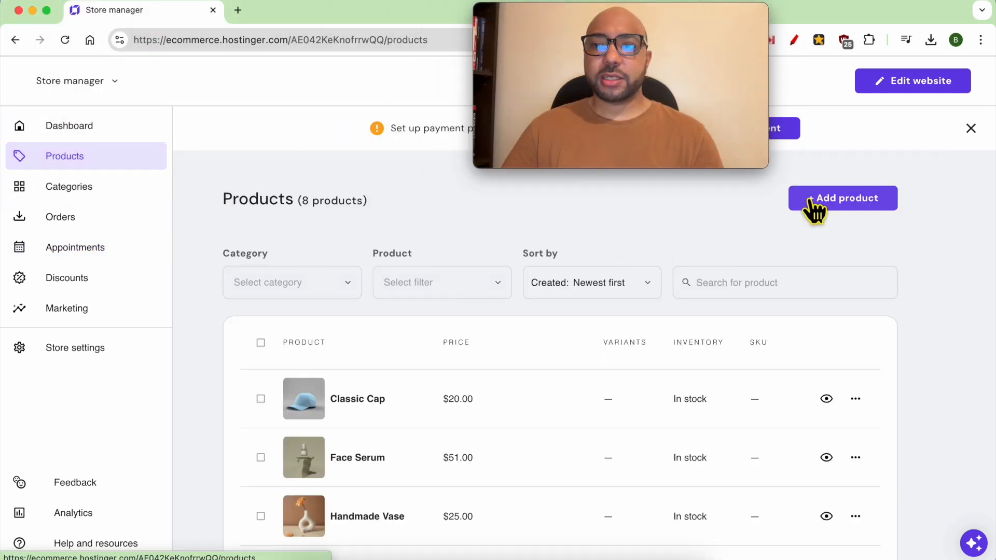
Create a new appointment product with the restaurant table photo from Downloads.
left_click(814, 205)
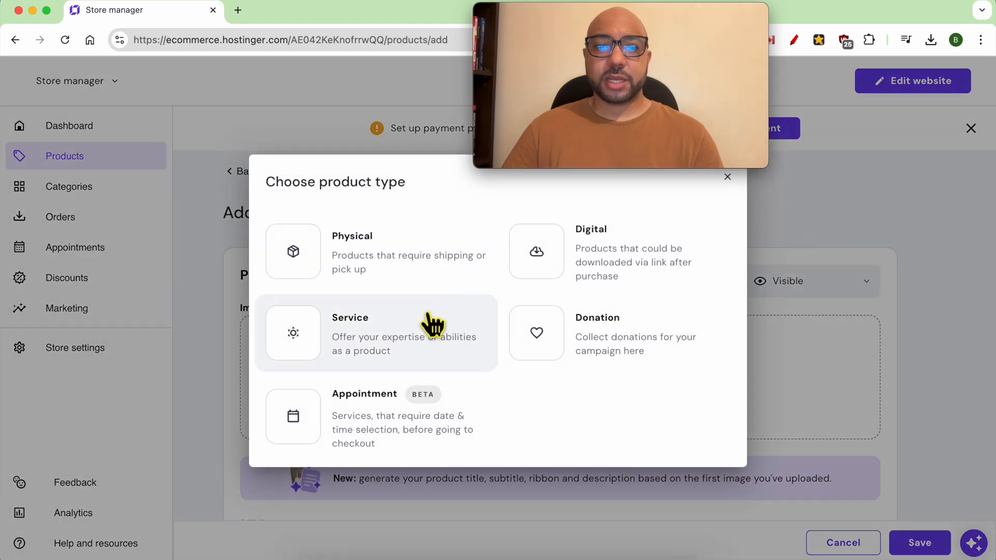
left_click(366, 433)
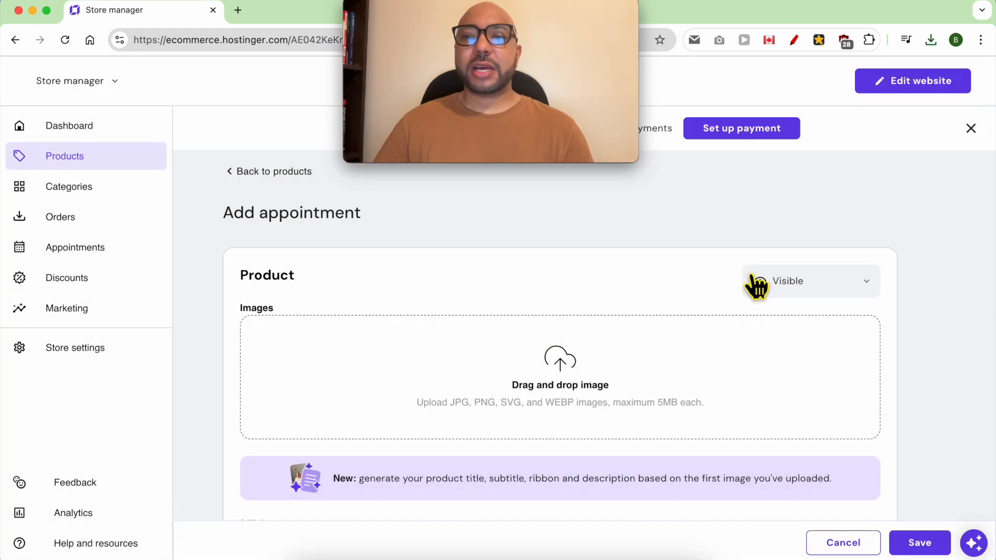
left_click(823, 281)
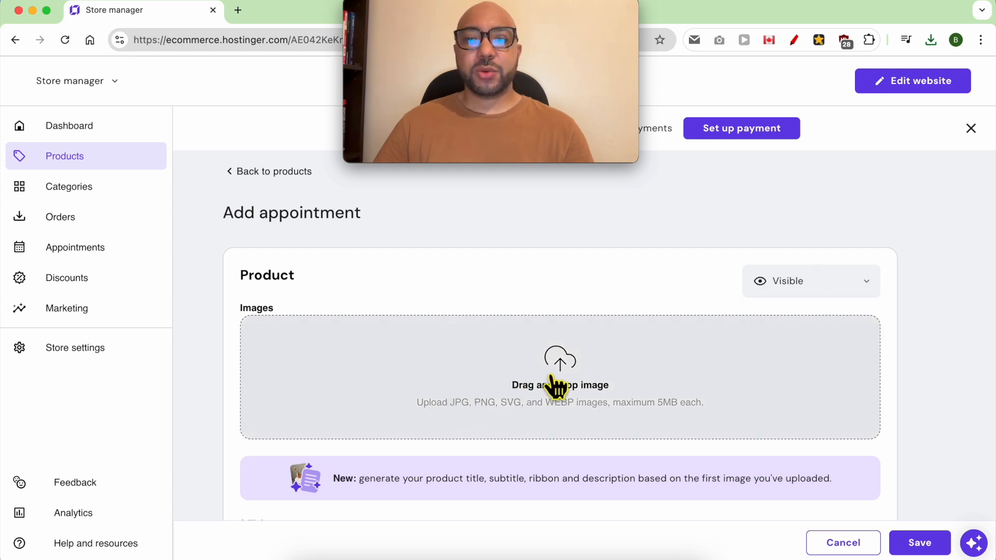
left_click(574, 365)
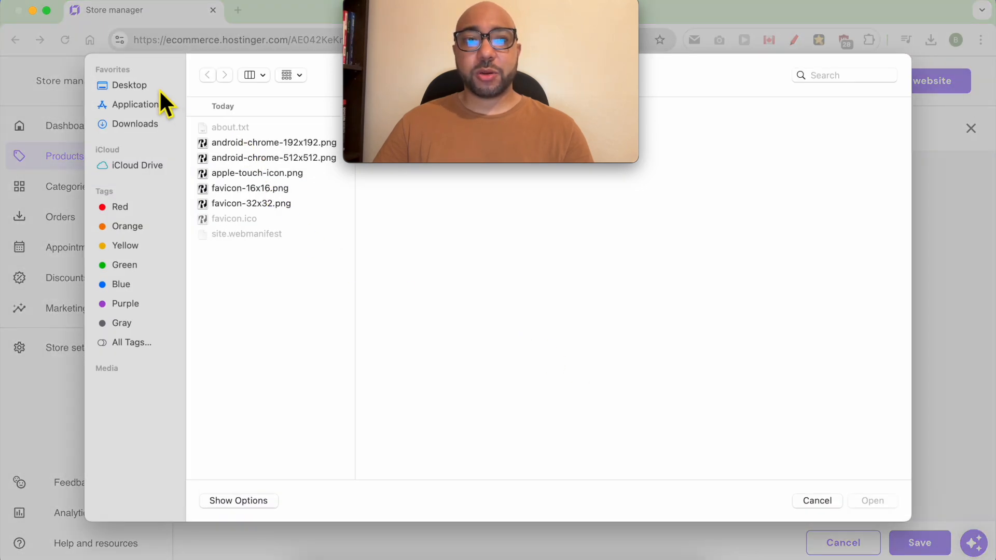
left_click(140, 123)
left_click(280, 177)
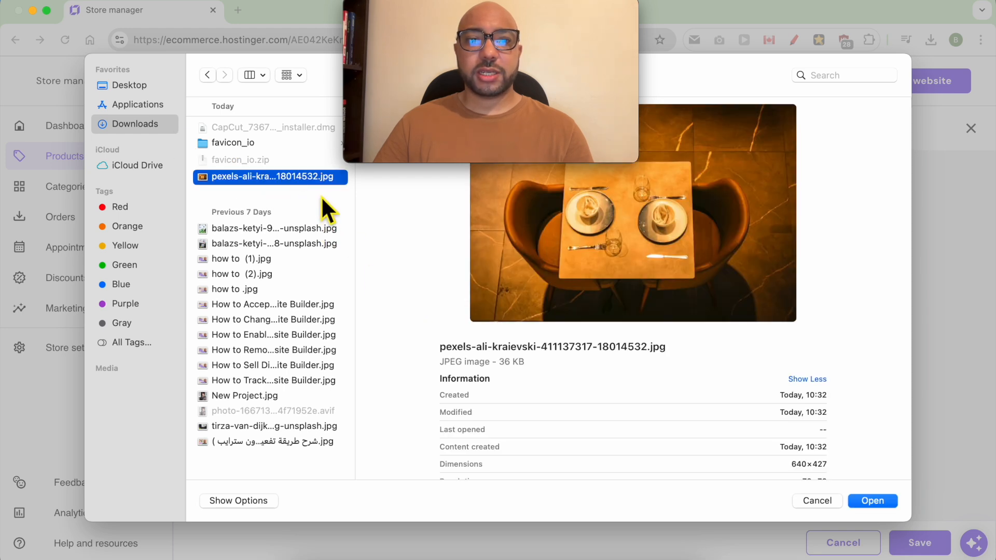
left_click(872, 501)
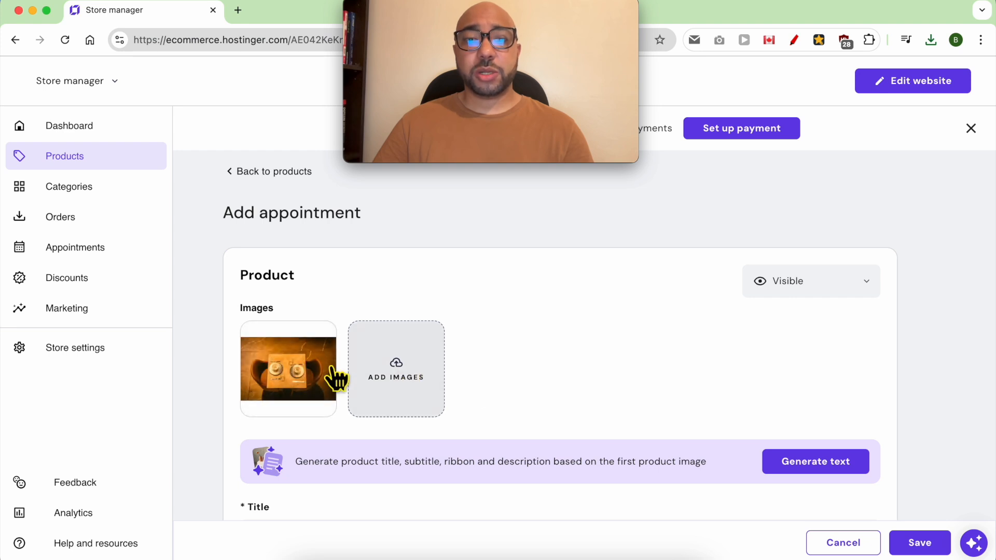
Title the product 'Book a Table for Two at London Gourmet Bistro' and add a description.
scroll(524, 342, "down", 2)
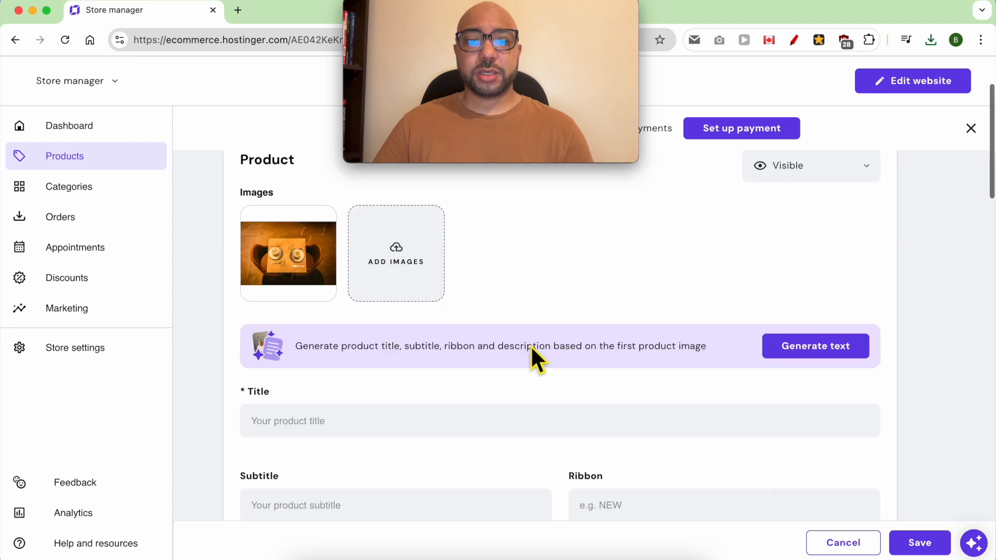
left_click(300, 420)
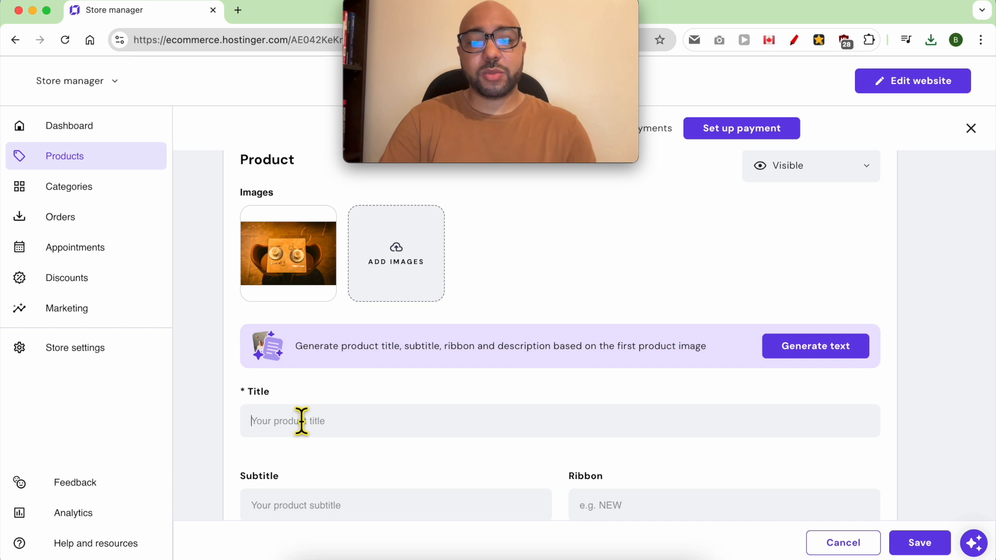
type("Book your 2")
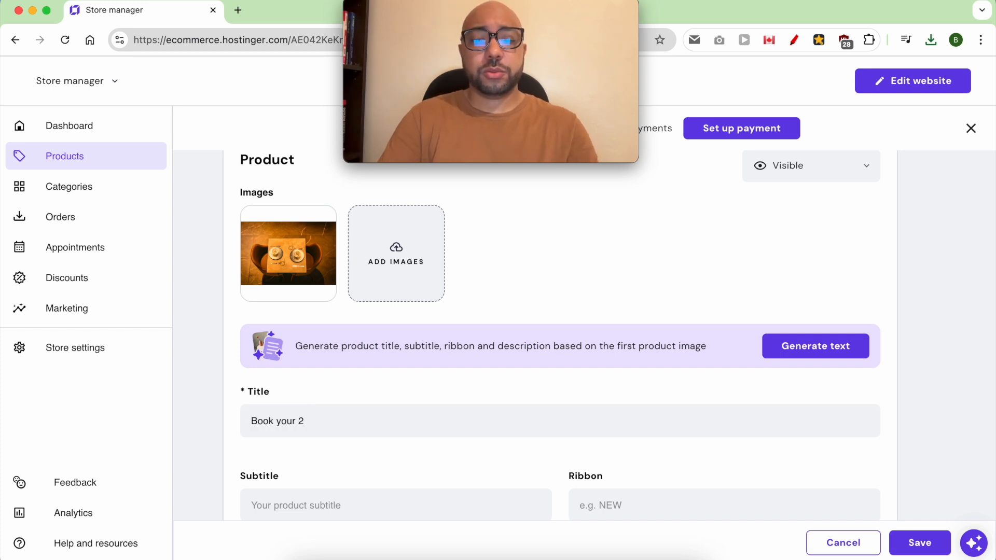
type("-person table")
scroll(316, 415, "down", 4)
double_click(288, 329)
type("a")
left_click(301, 332)
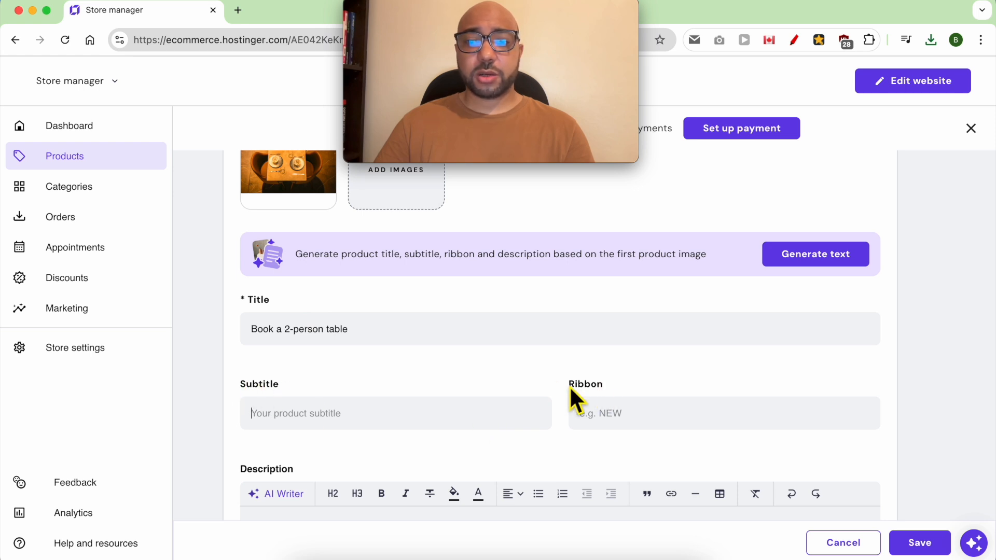
scroll(410, 419, "down", 3)
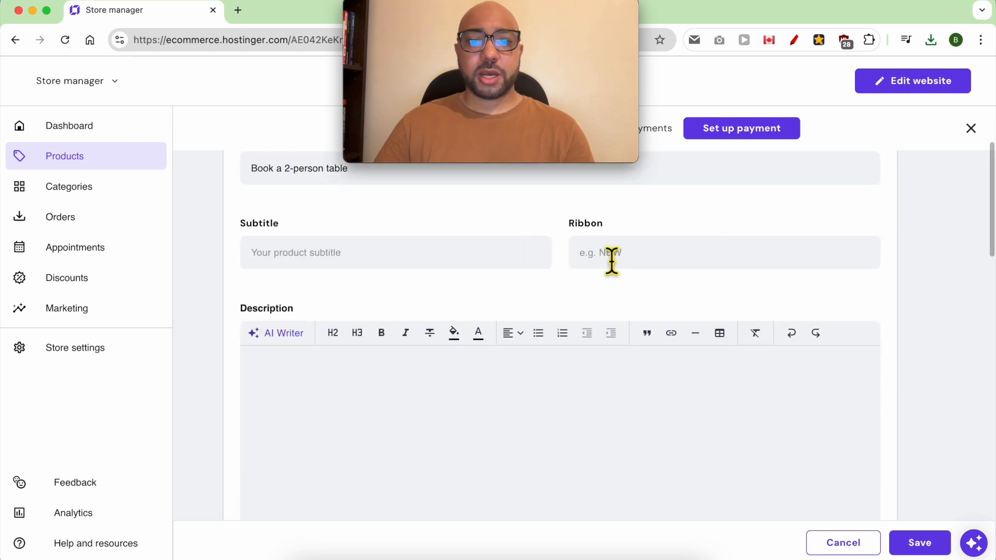
left_click(337, 379)
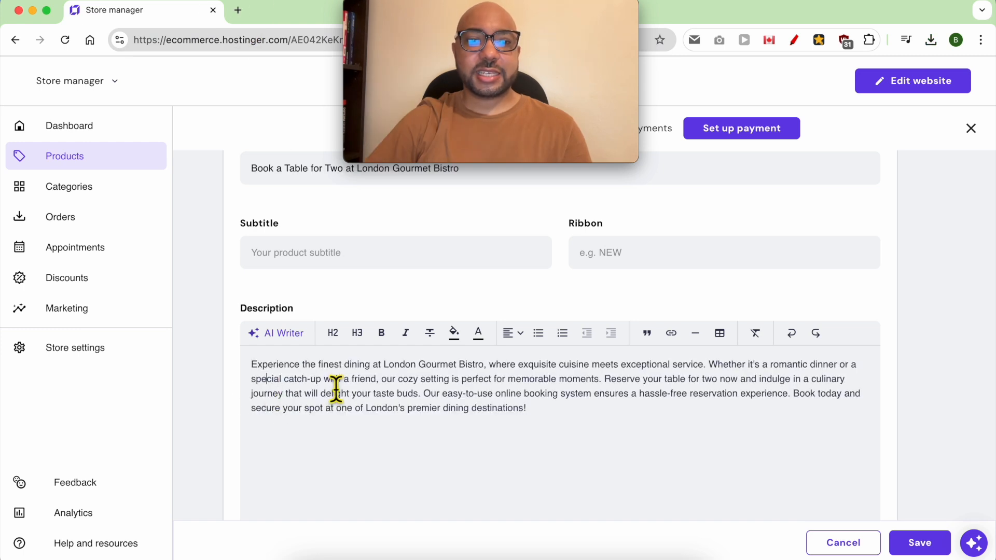
scroll(657, 418, "down", 1)
scroll(658, 420, "down", 6)
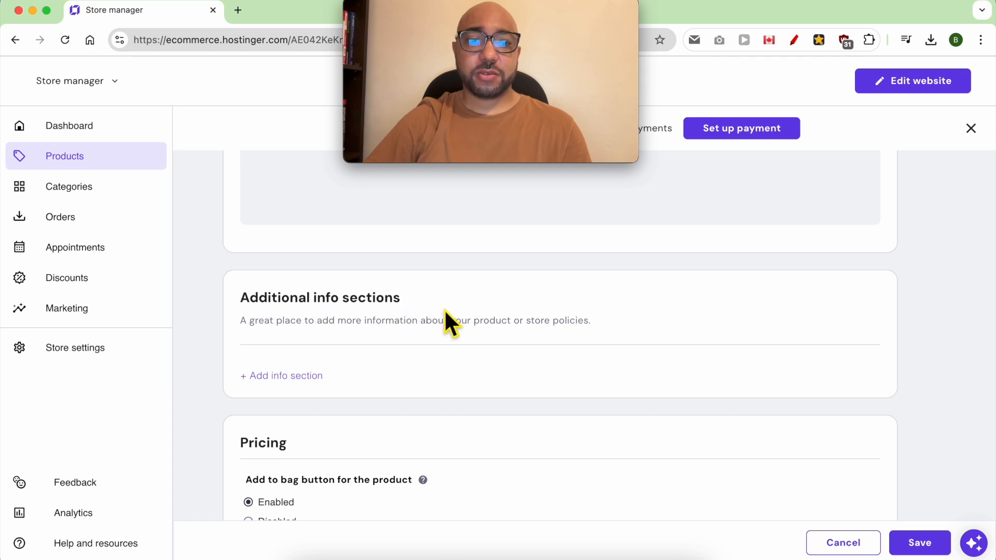
scroll(457, 332, "down", 1)
Under Pricing, set the product's add-to-bag button to Disabled.
scroll(358, 351, "down", 1)
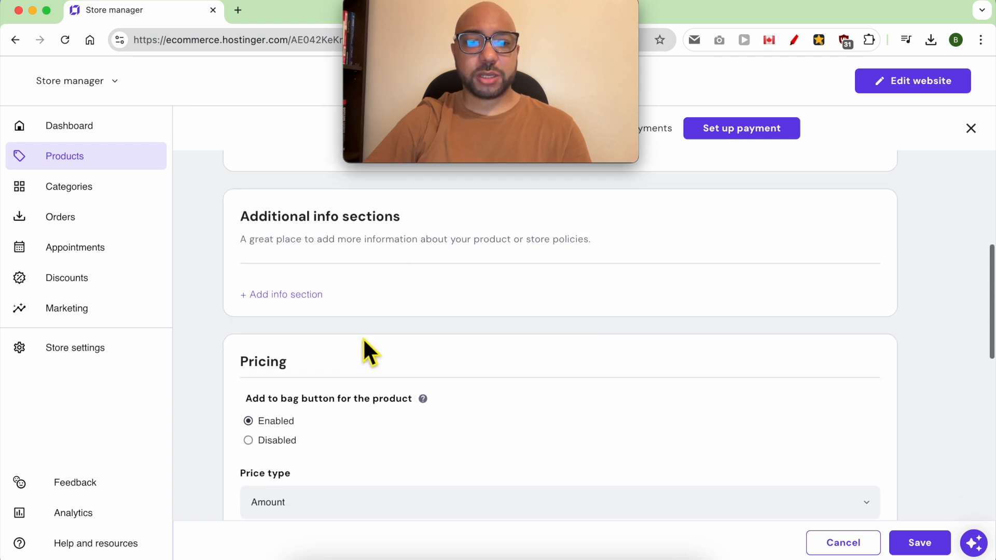
scroll(337, 363, "down", 1)
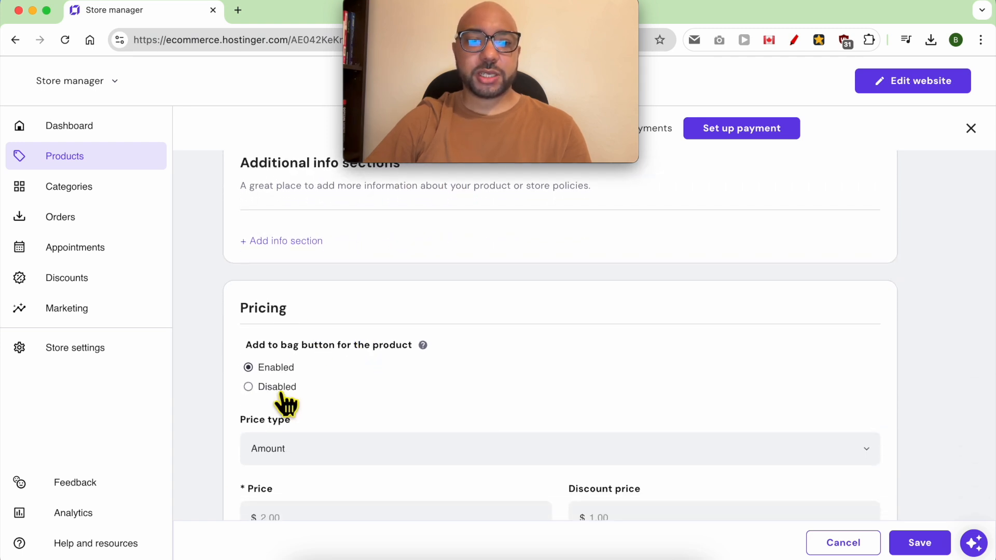
left_click(252, 361)
scroll(374, 389, "down", 2)
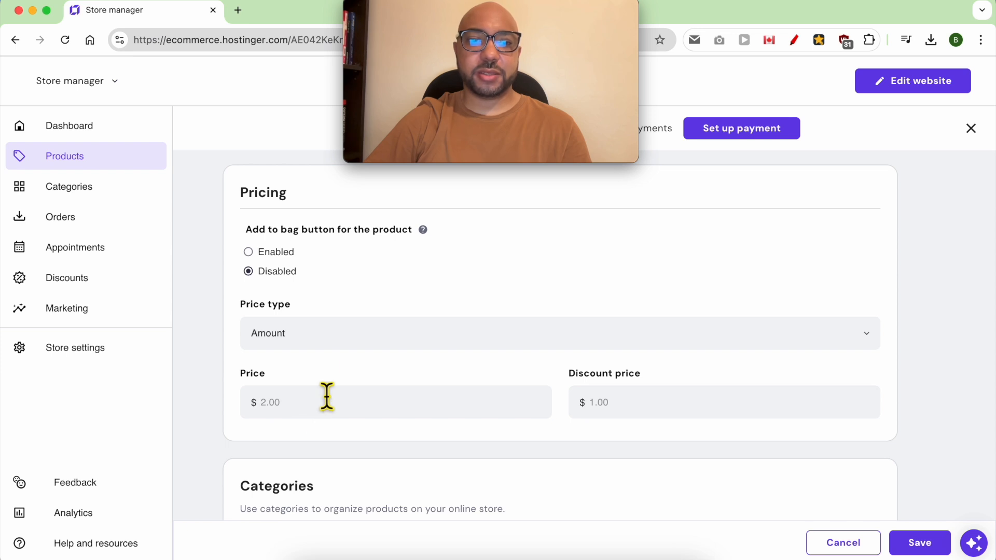
scroll(336, 405, "down", 1)
scroll(336, 404, "down", 5)
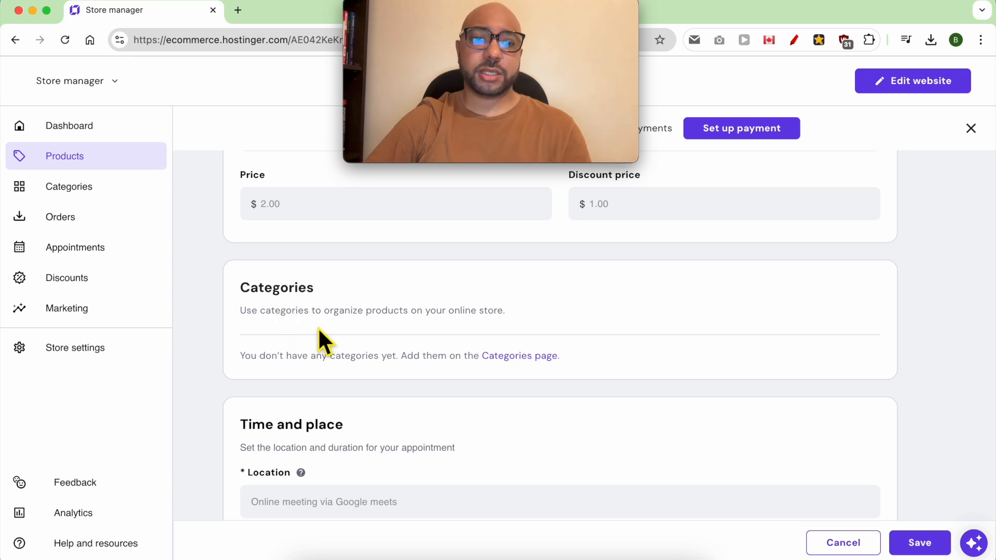
scroll(318, 463, "down", 2)
Set the appointment location to 'London Gourmet Bistro restaurant'.
left_click(339, 427)
type("London Gourmet Bistro")
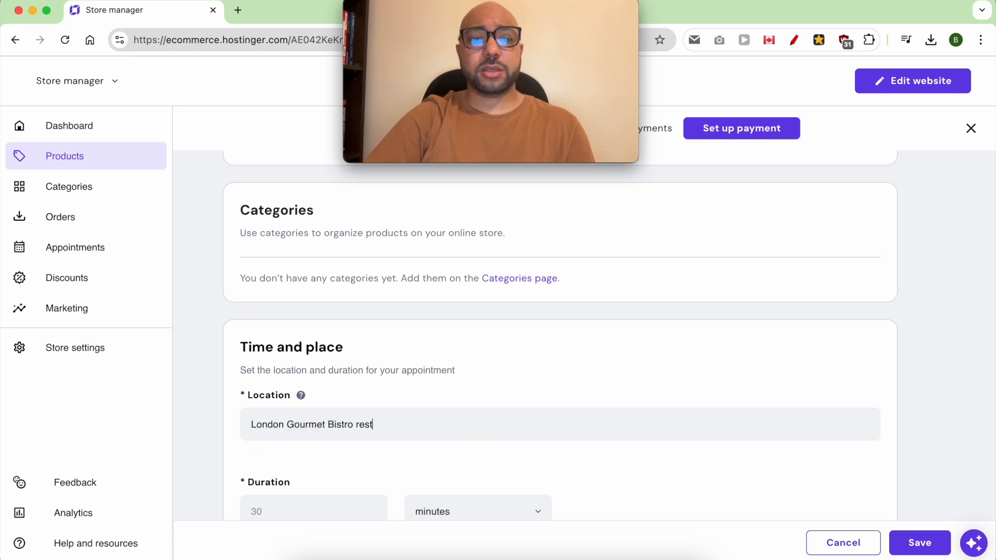
type("restaut")
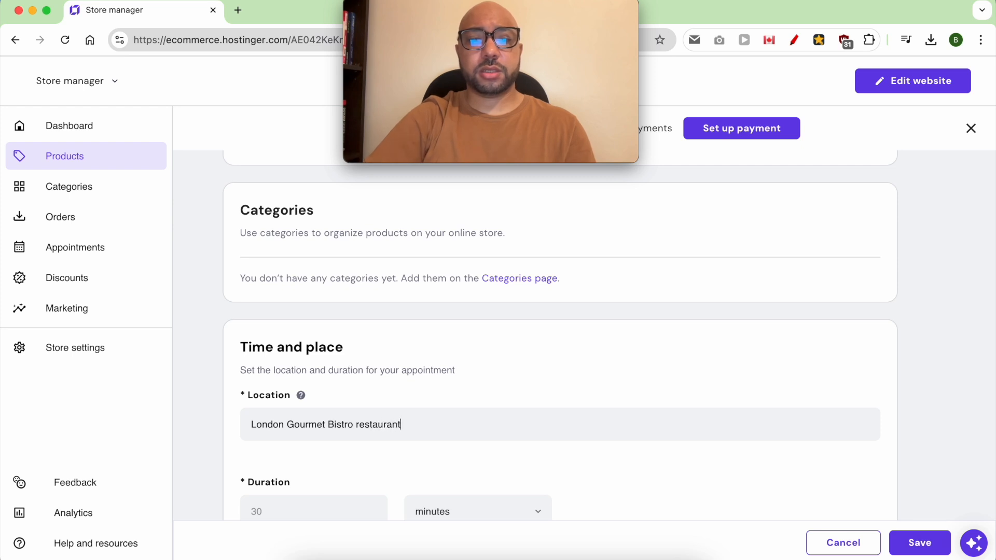
scroll(474, 451, "down", 3)
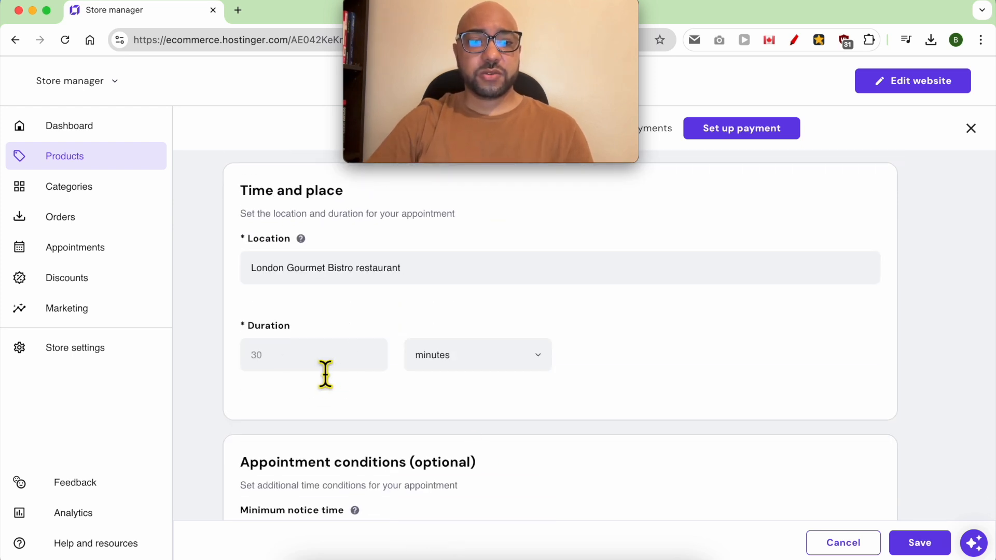
Set the appointment duration to 30 minutes.
left_click(299, 363)
type("30")
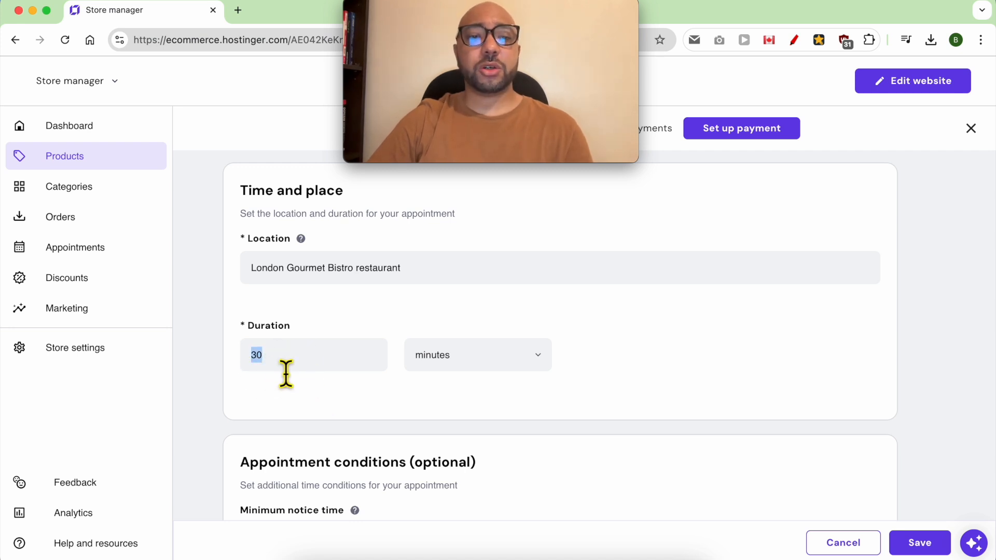
type("15")
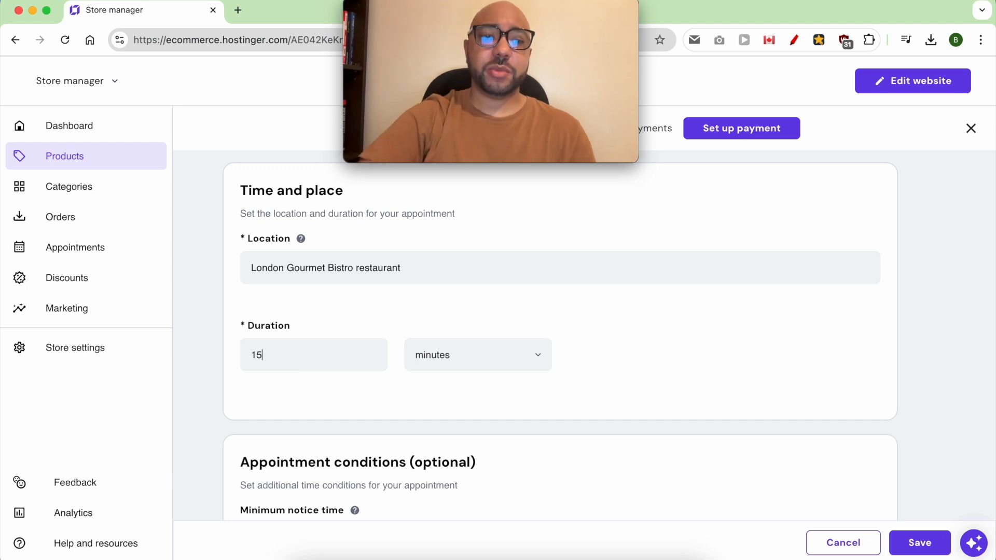
key("BackSpace")
type("4")
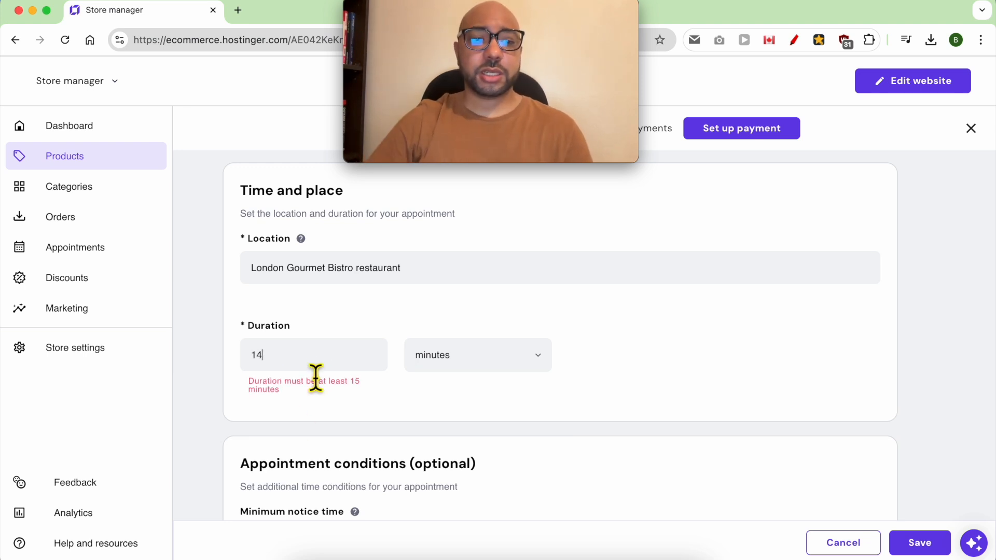
left_click_drag(350, 394, 345, 385)
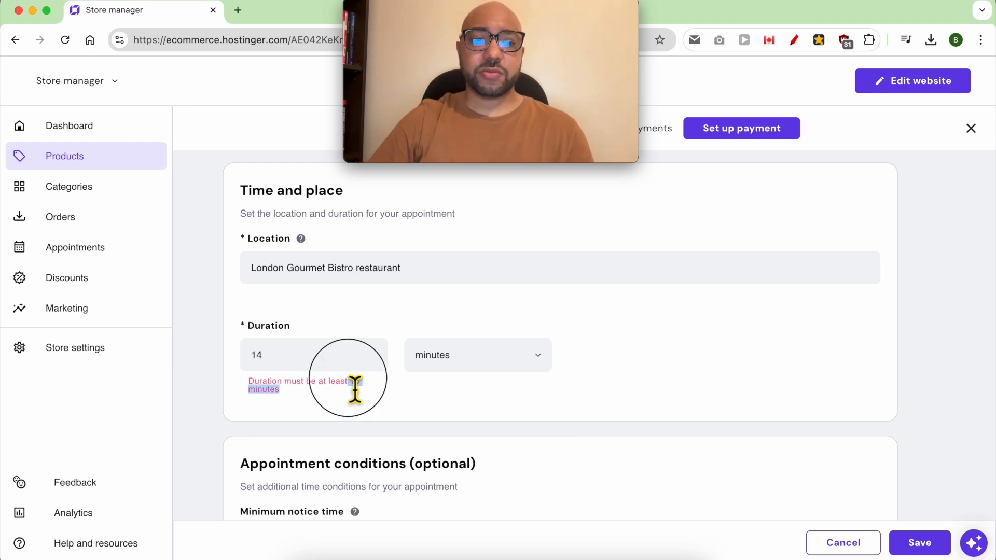
type("15")
key("BackSpace")
key("BackSpace")
type("30")
left_click(466, 358)
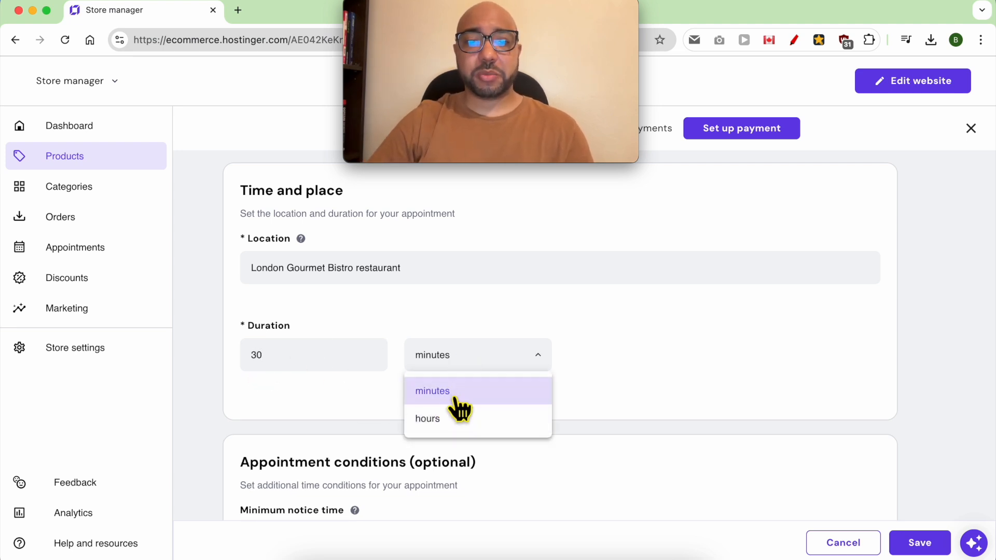
scroll(400, 403, "down", 3)
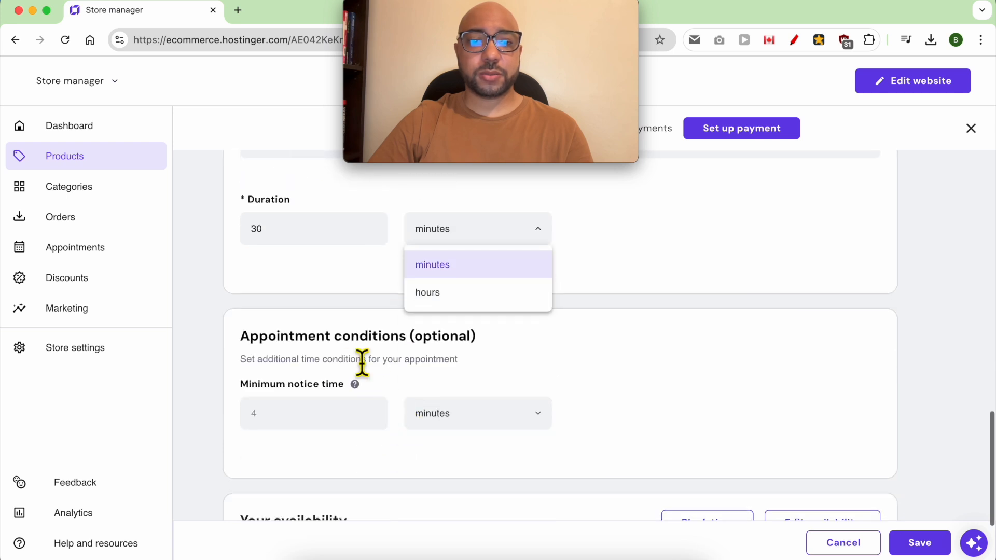
left_click(358, 364)
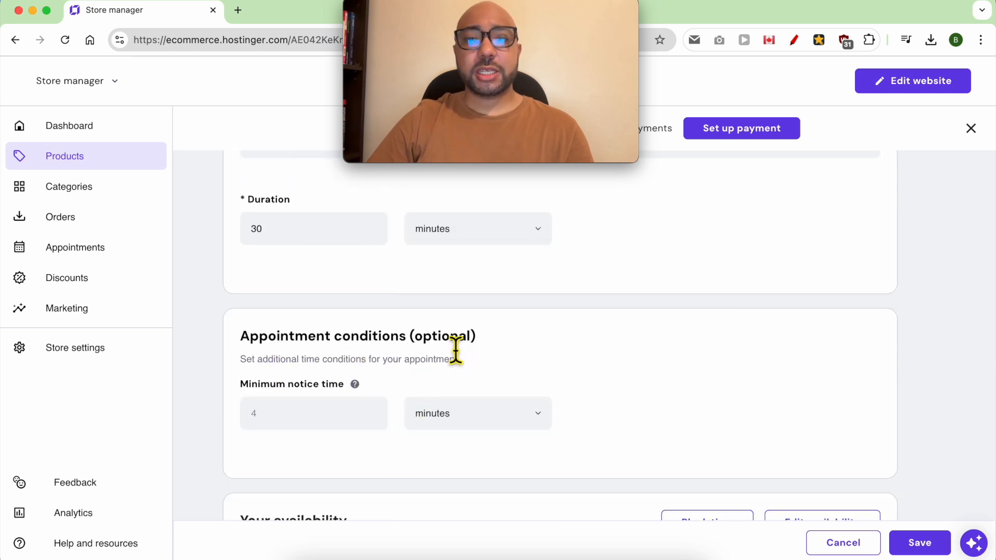
Enter 1 as the minimum notice time and switch its unit to days.
left_click(284, 423)
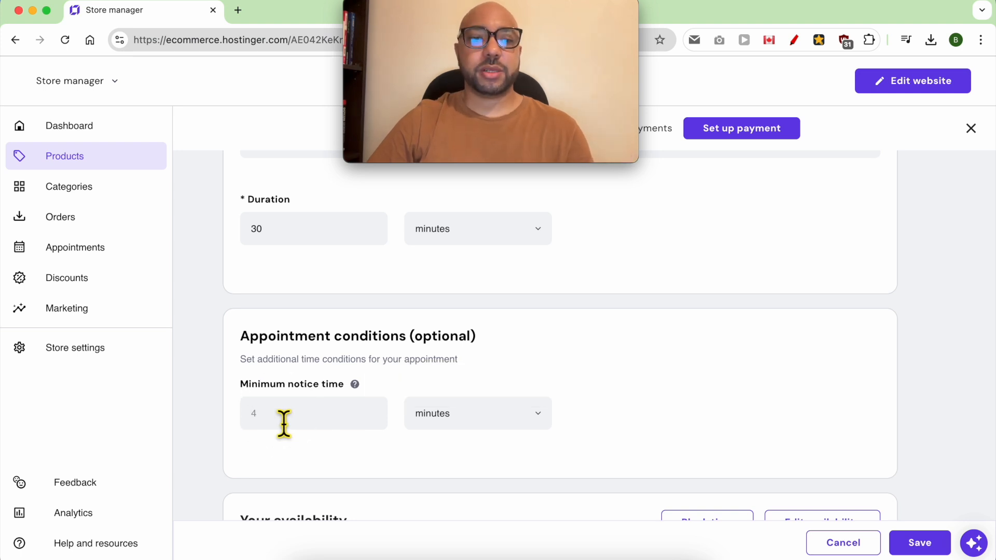
type("1")
left_click(462, 418)
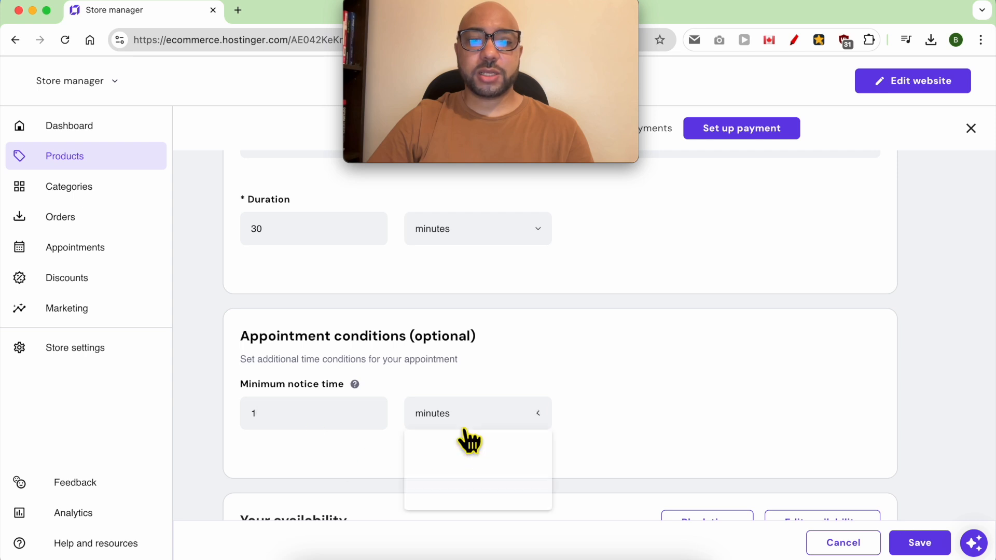
left_click(435, 501)
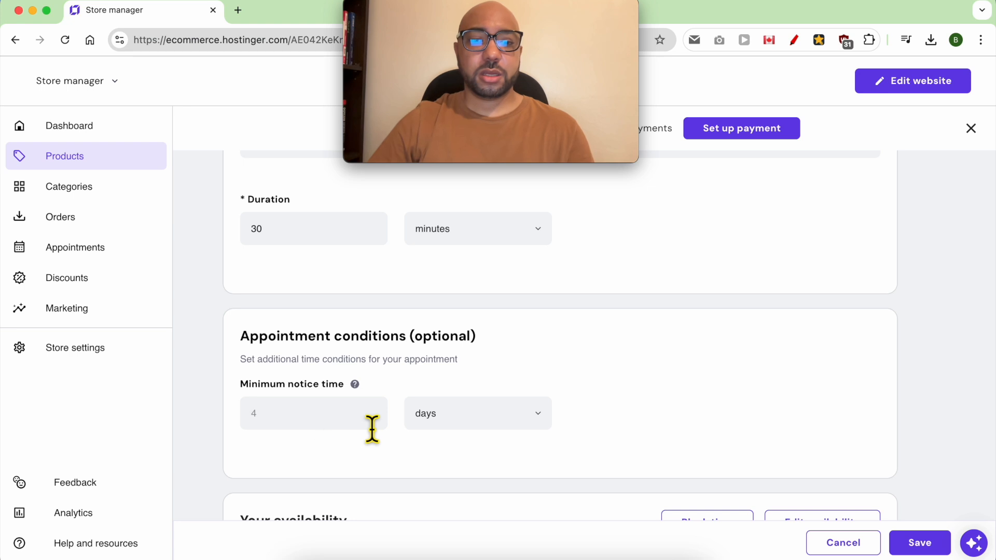
scroll(446, 462, "down", 3)
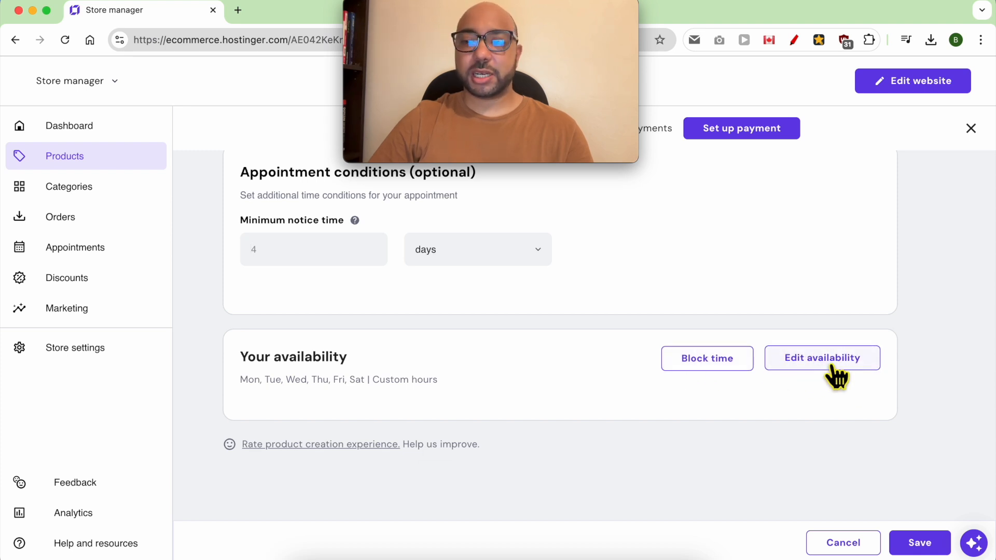
Save the table-booking product, update the published website, and view the live site.
left_click(922, 548)
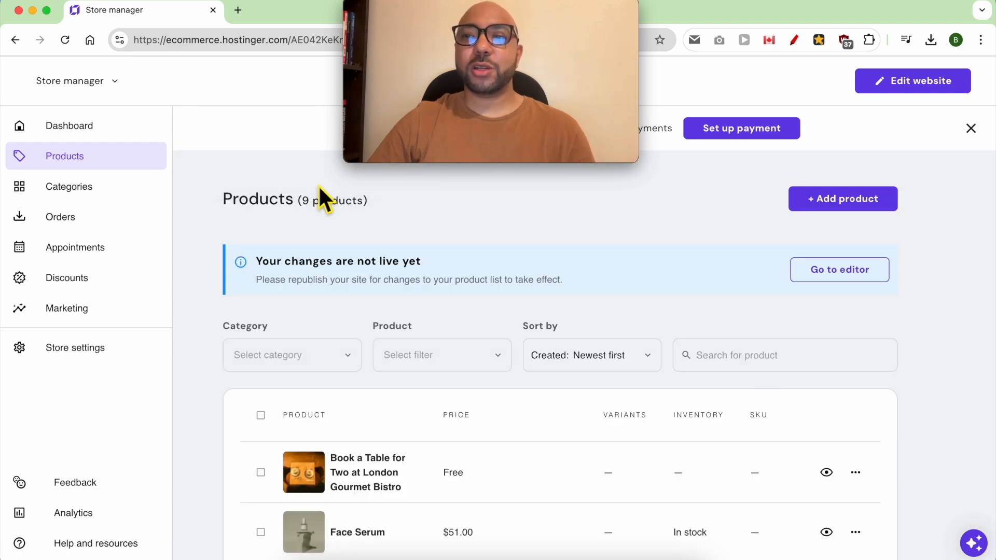
left_click(953, 83)
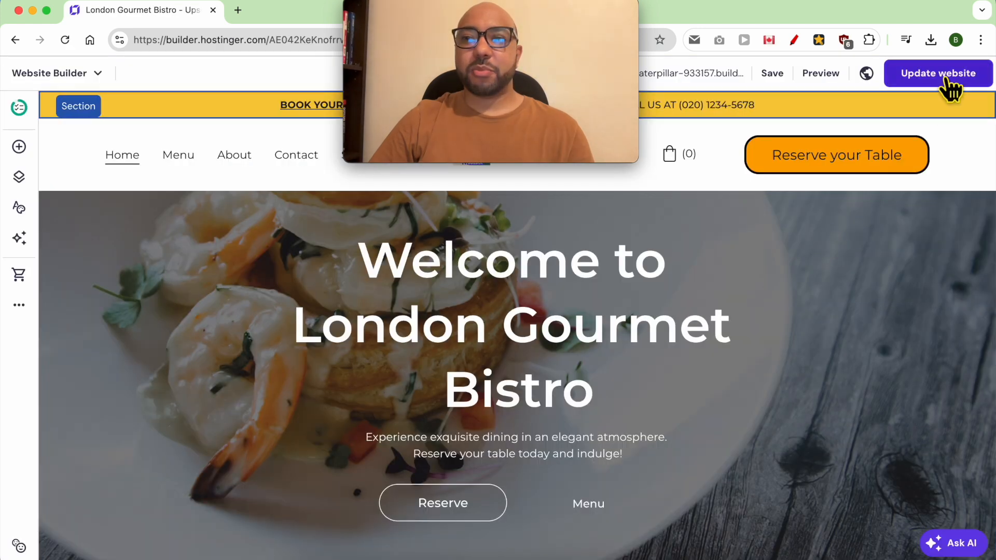
left_click(949, 85)
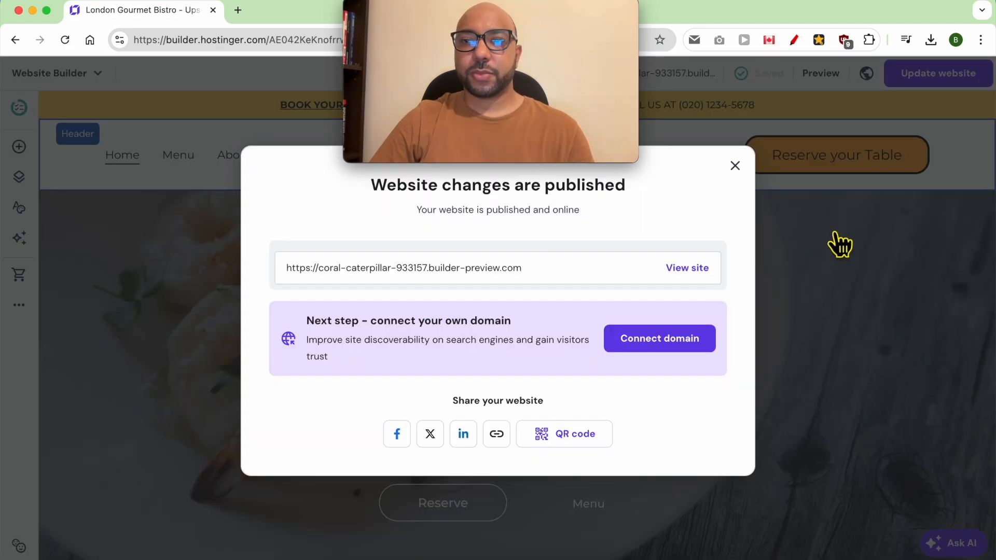
left_click(670, 267)
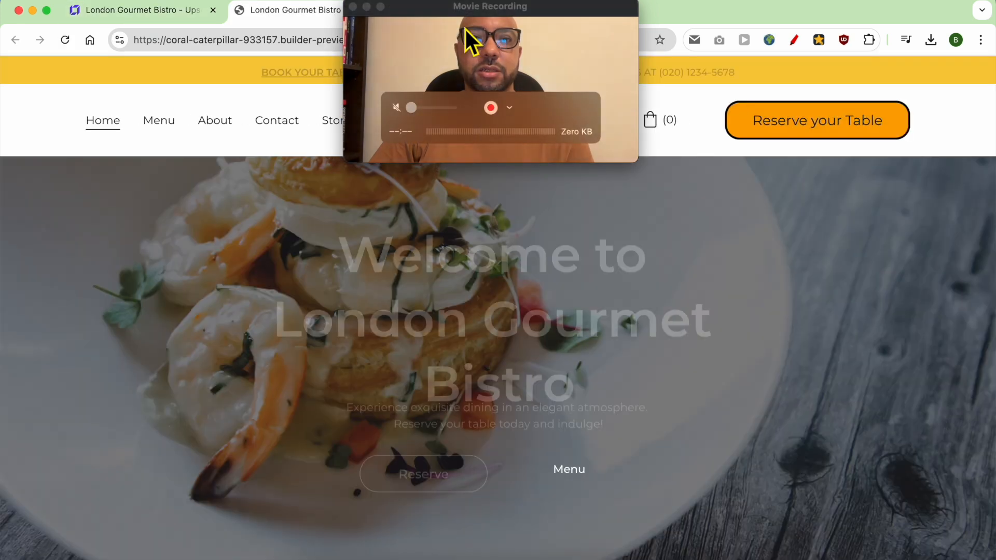
Browse the live Book a Table for Two product page, then return to the builder.
left_click_drag(470, 23, 830, 415)
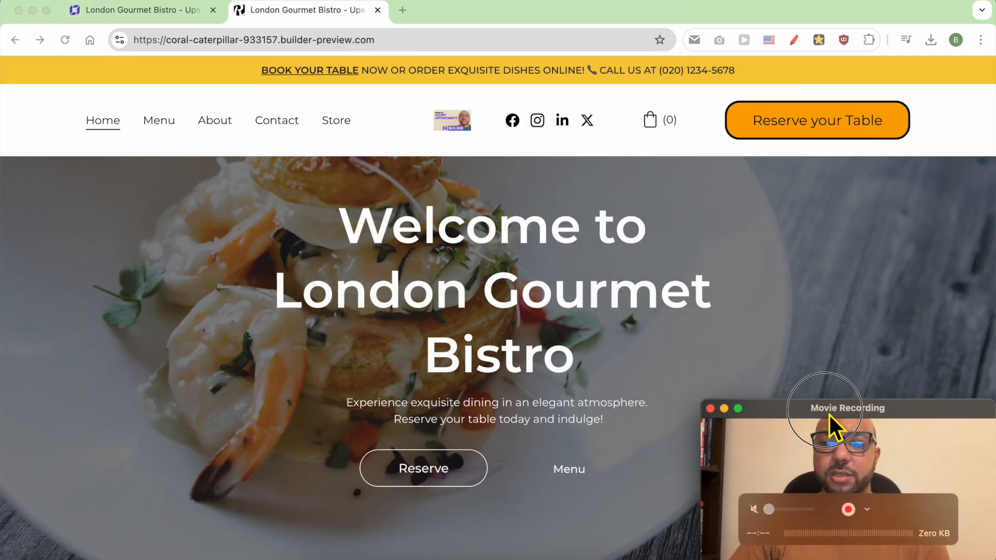
double_click(500, 355)
left_click(336, 122)
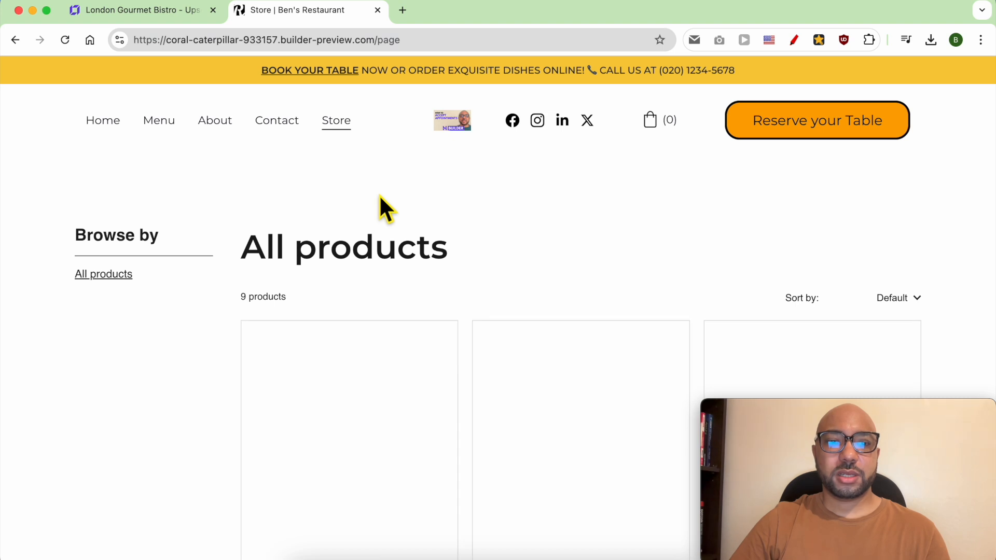
scroll(418, 212, "down", 2)
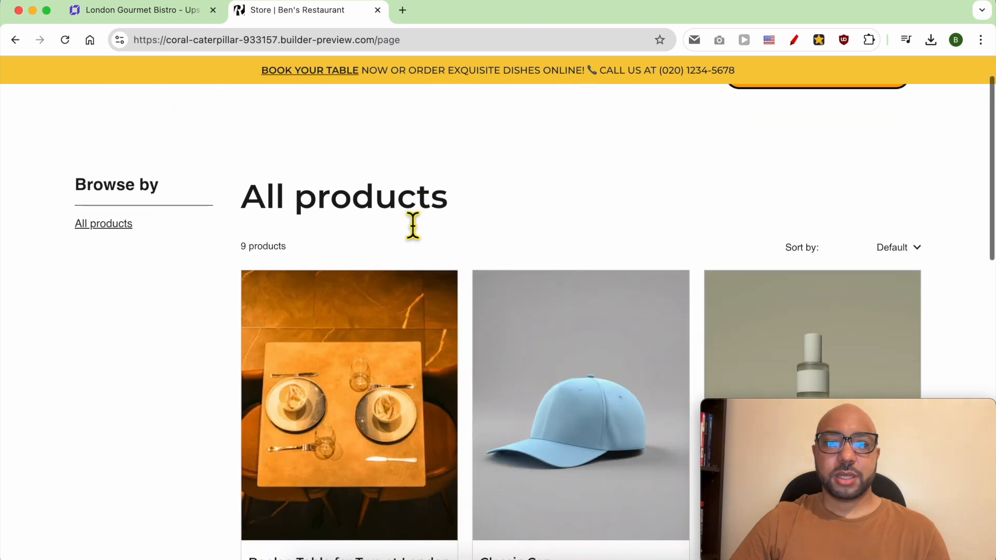
scroll(349, 362, "down", 4)
left_click(340, 311)
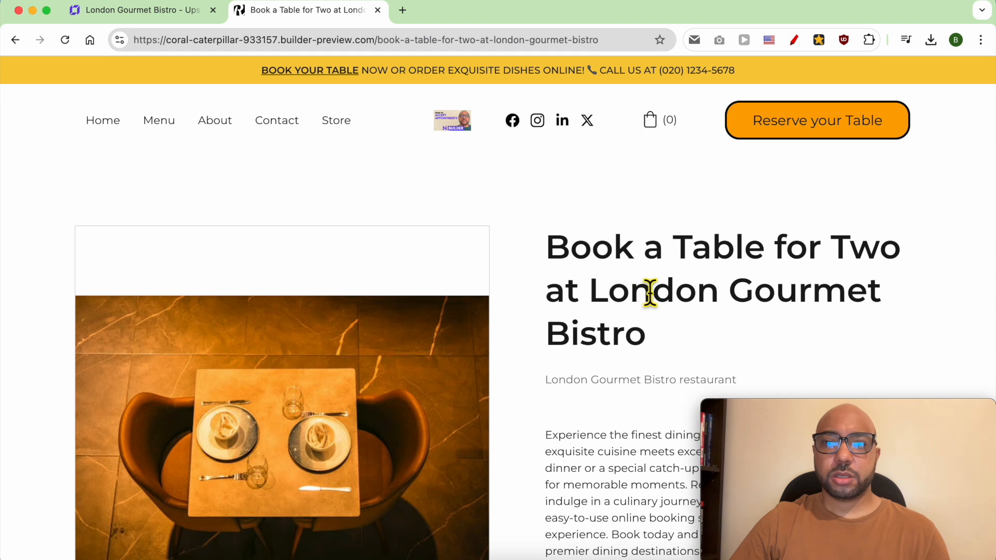
scroll(659, 293, "down", 6)
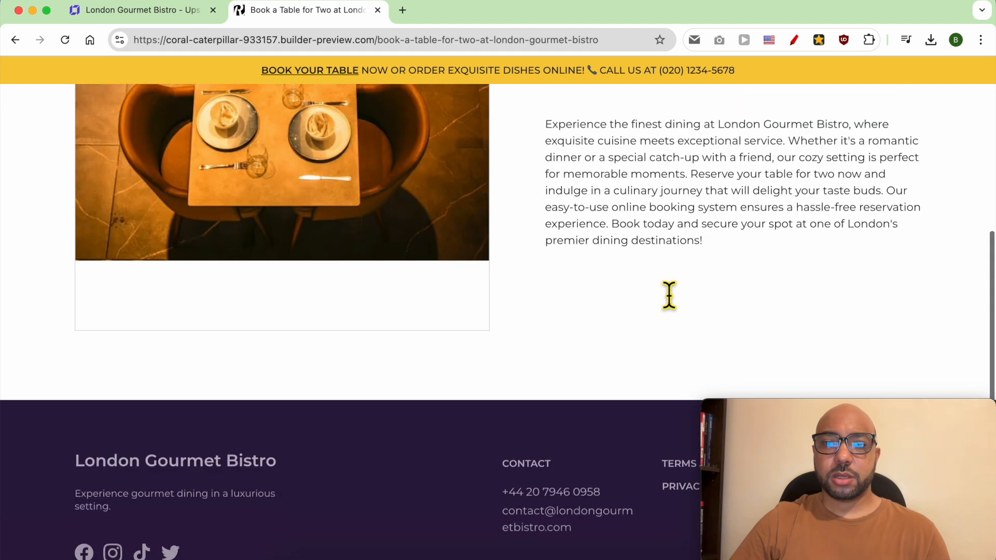
scroll(667, 290, "up", 6)
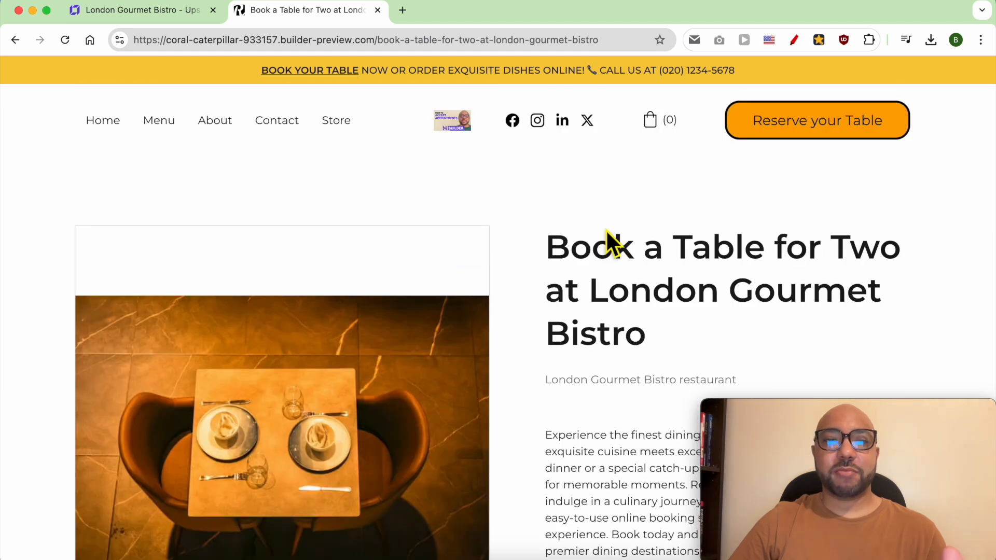
scroll(606, 259, "down", 1)
scroll(606, 259, "down", 3)
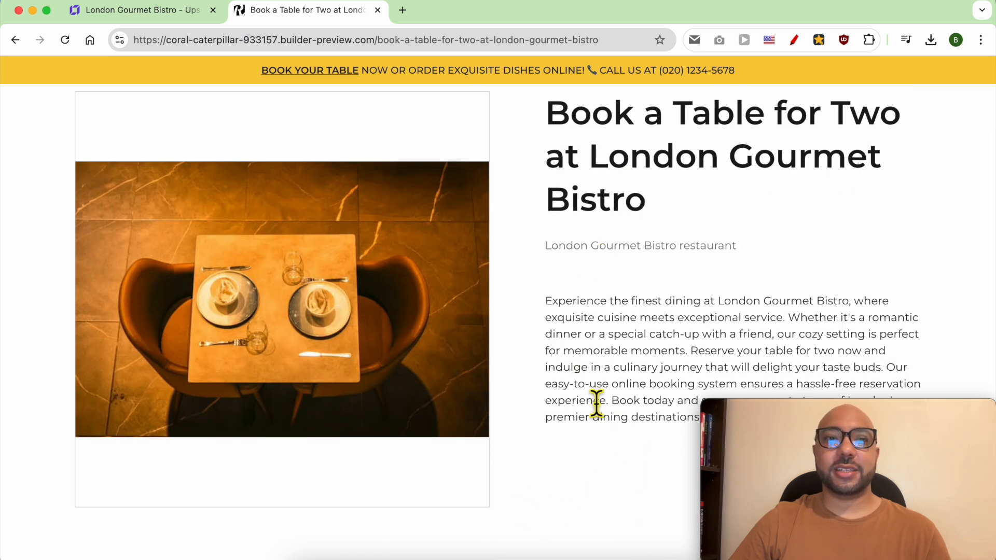
left_click(179, 19)
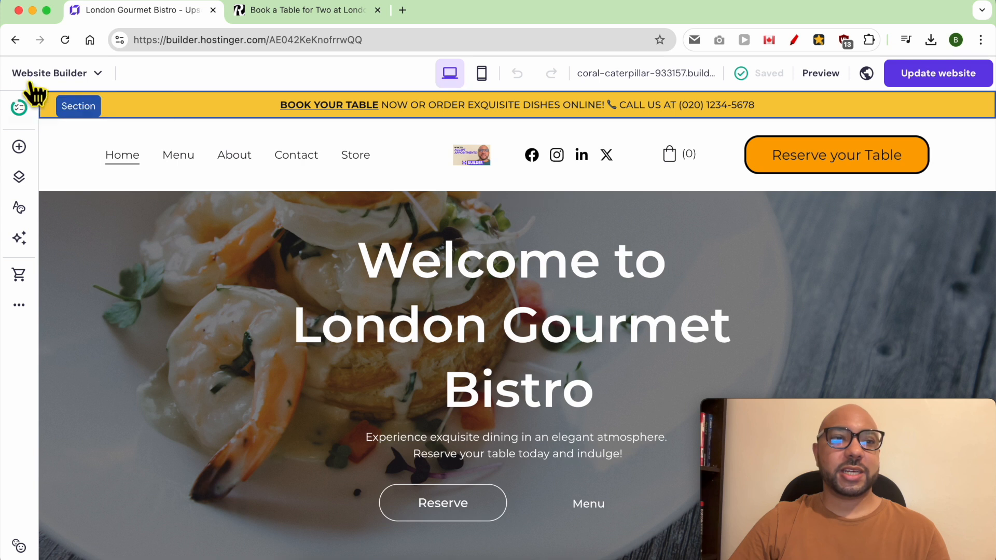
left_click(57, 73)
Open the Book a Table for Two product from the store's product list and enable add to bag.
left_click(110, 187)
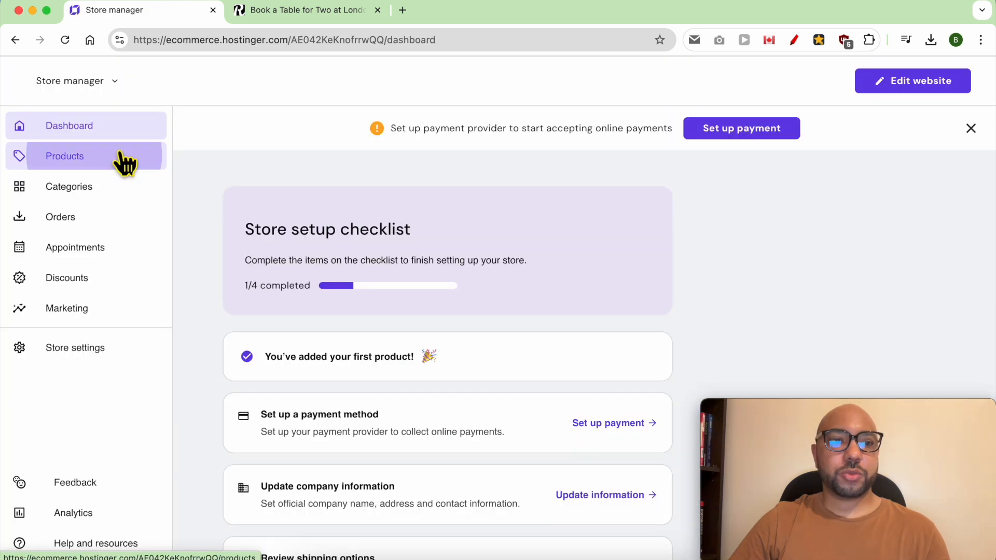
left_click(122, 158)
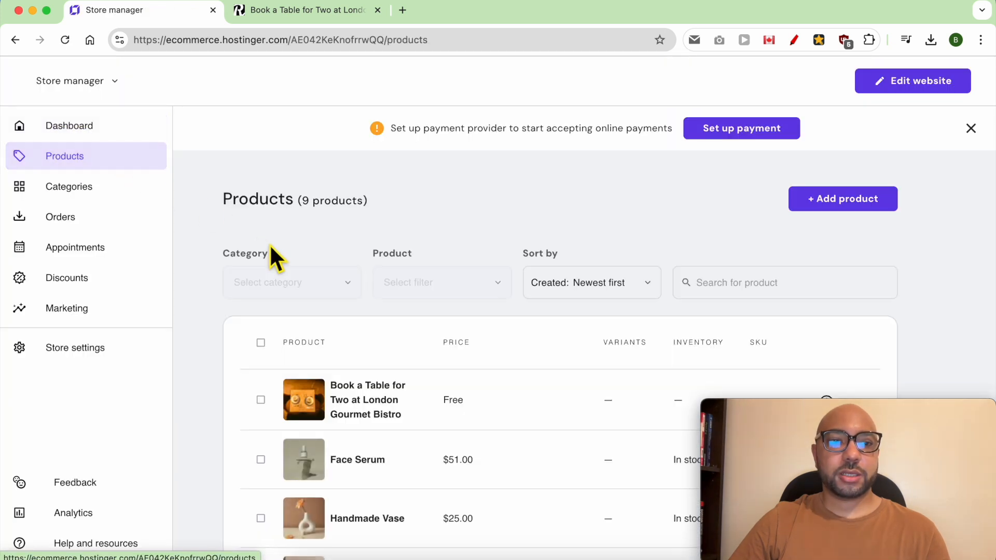
left_click(378, 390)
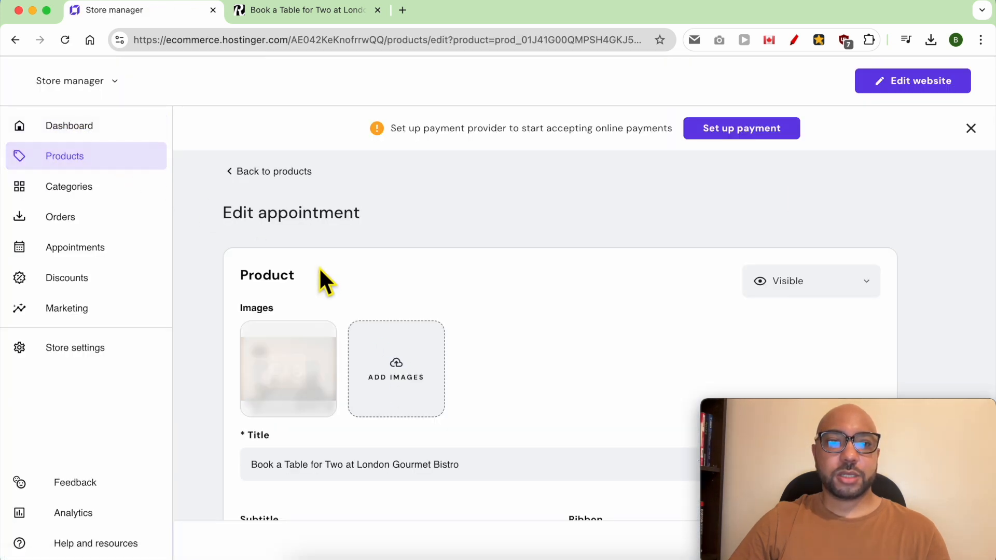
scroll(447, 306, "down", 2)
scroll(471, 301, "down", 10)
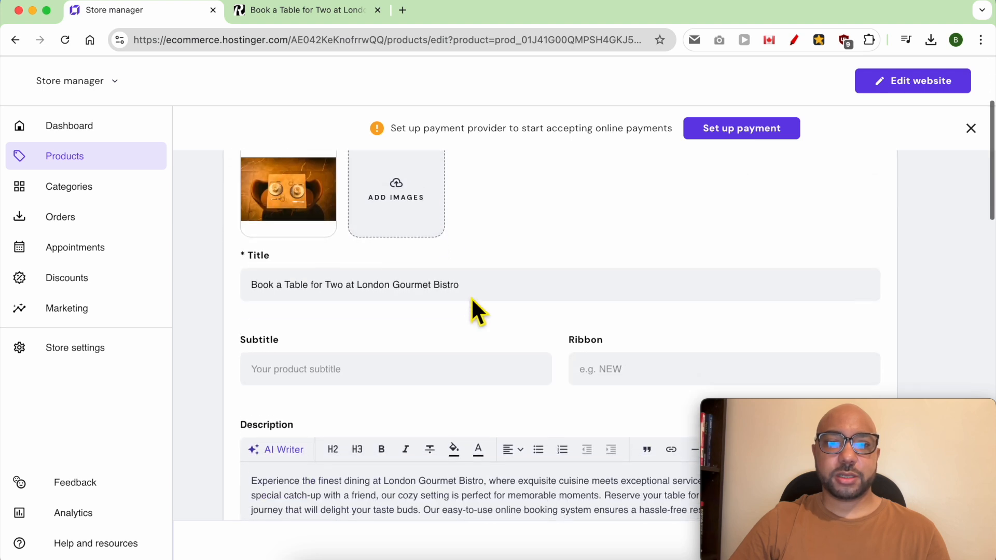
scroll(431, 363, "down", 3)
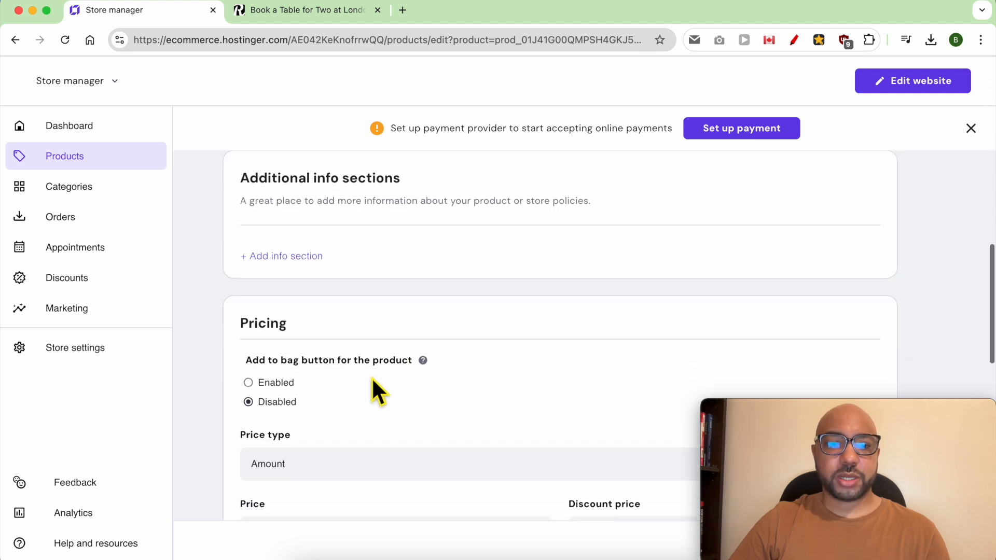
left_click(249, 295)
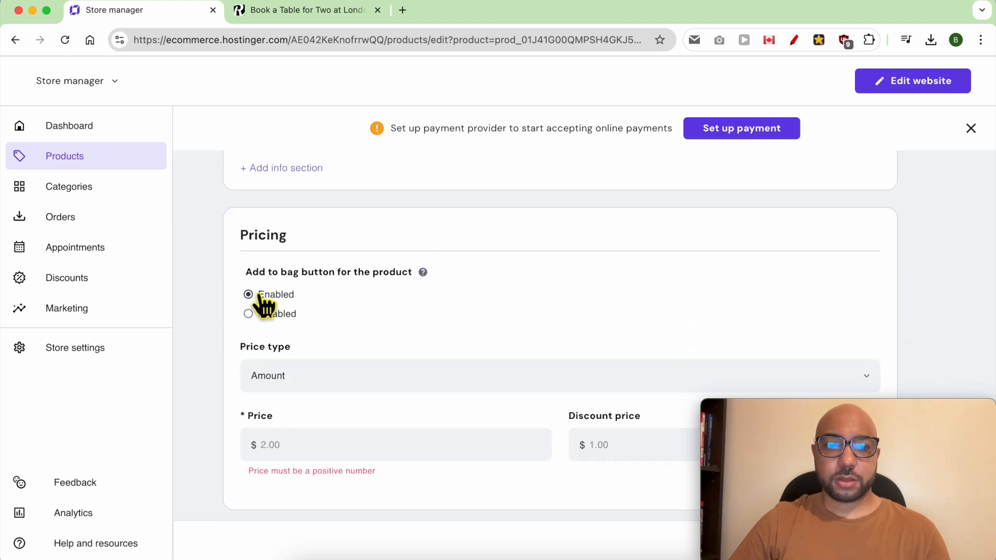
scroll(291, 216, "down", 1)
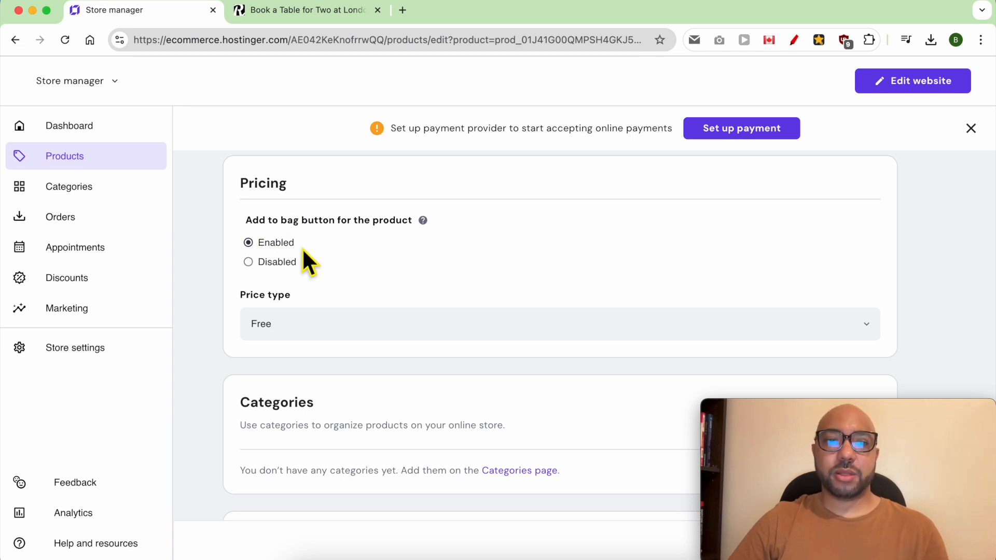
Switch the price type from free to a paid amount and enter the $100 price.
left_click(302, 319)
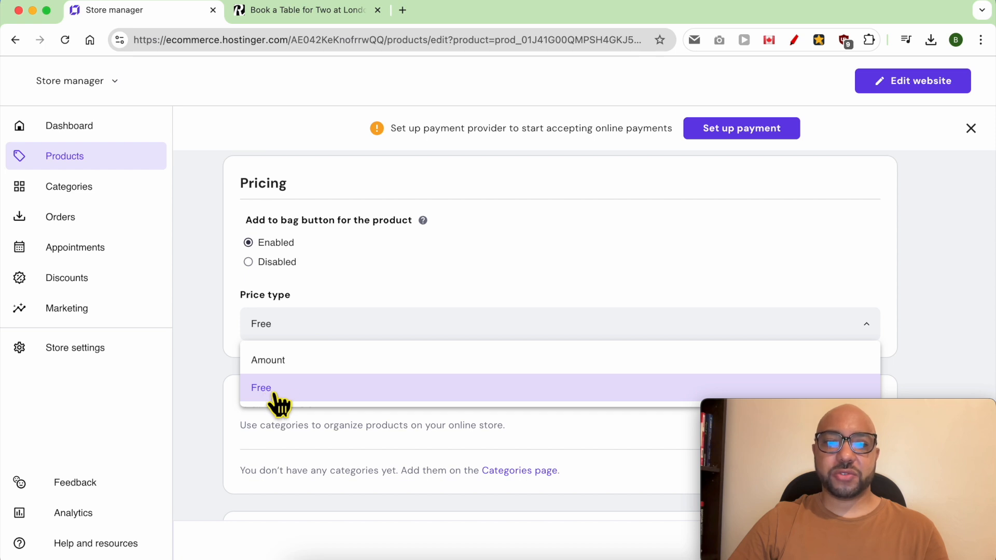
left_click(298, 363)
left_click(311, 401)
left_click(311, 401)
type("1000")
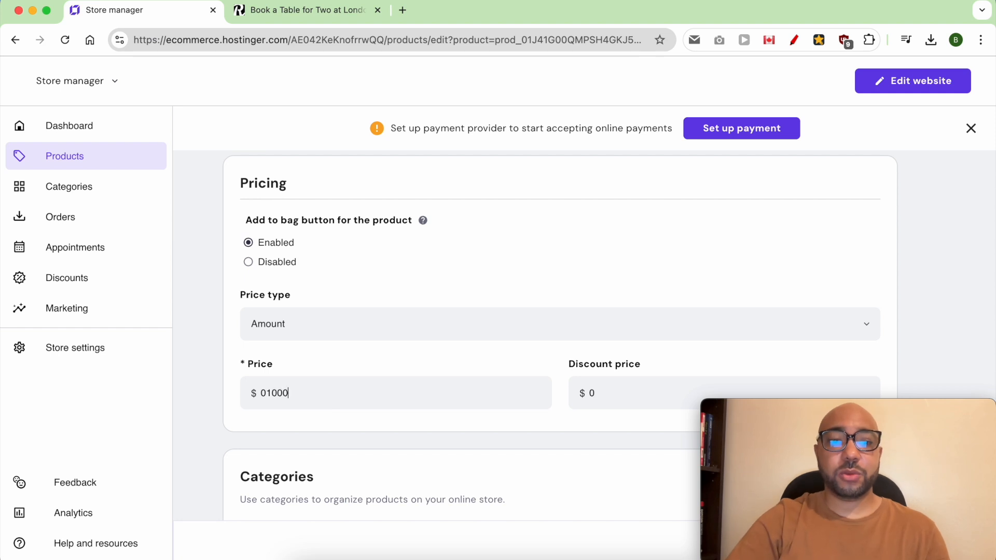
key("BackSpace")
key("BackSpace")
key("BackSpace")
type("100")
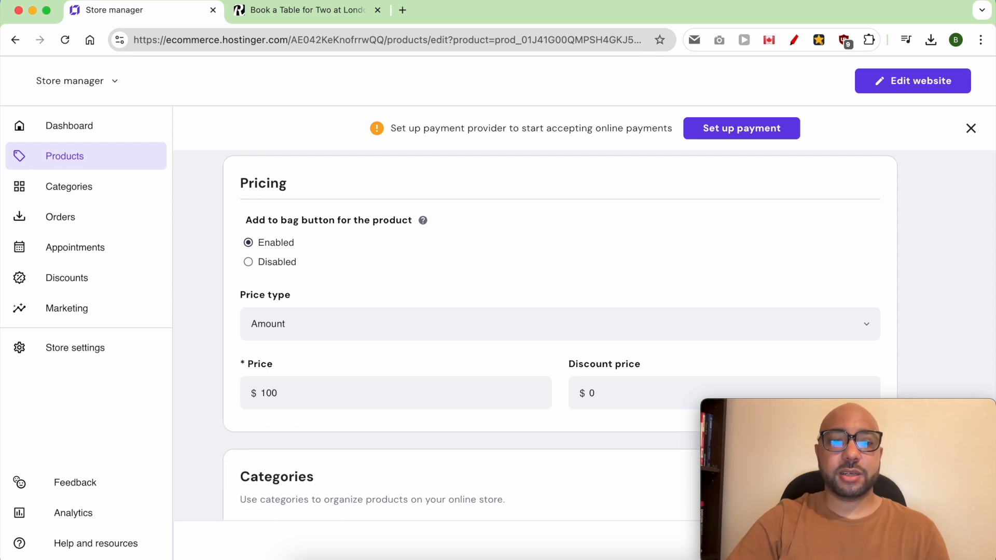
type("0")
key("BackSpace")
type("000")
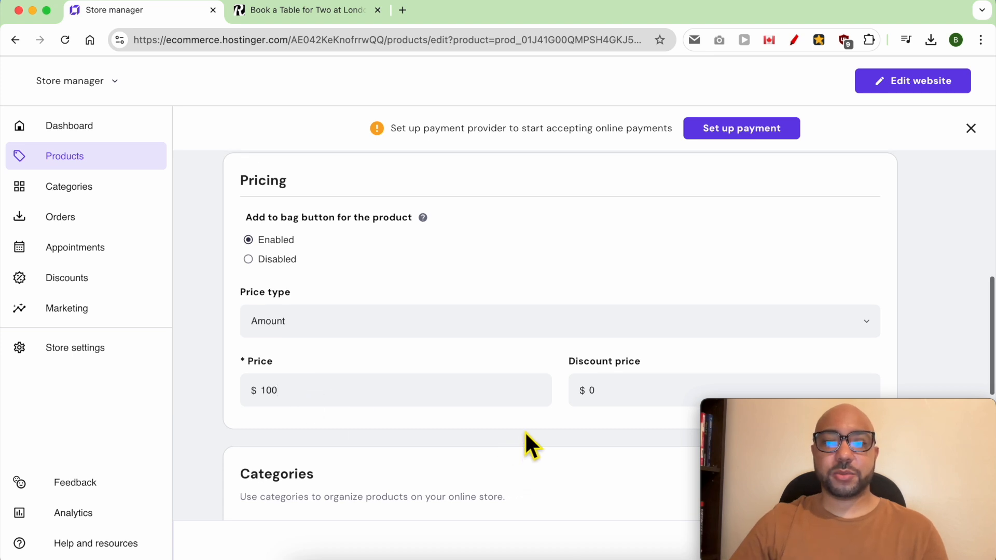
scroll(830, 384, "down", 4)
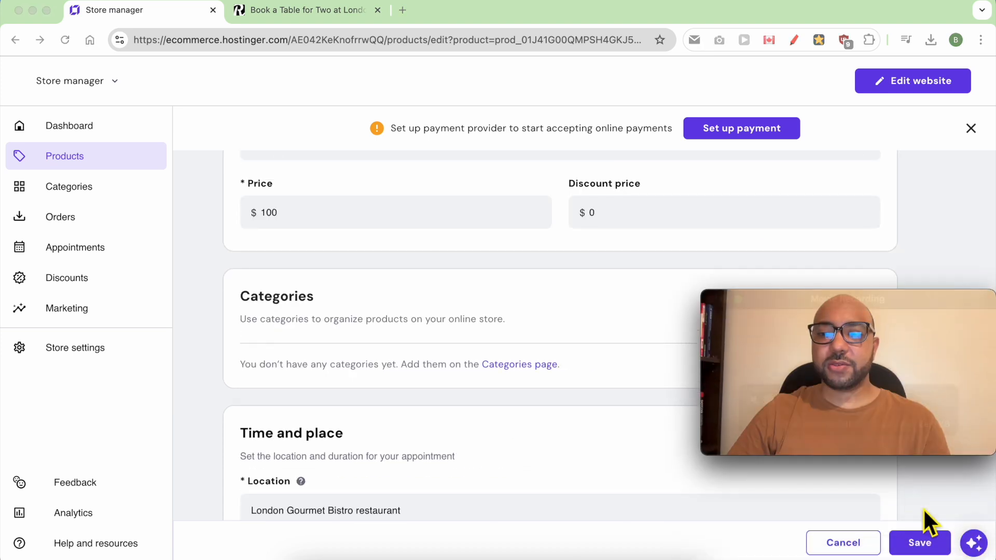
left_click(906, 541)
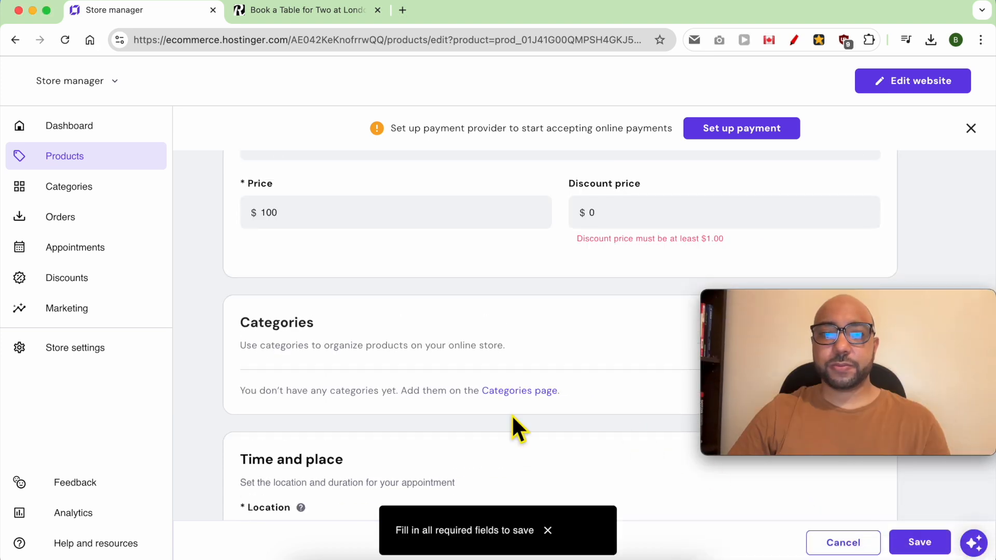
Set the discount price to 80, replacing 120, and save the product.
scroll(564, 378, "up", 2)
double_click(614, 327)
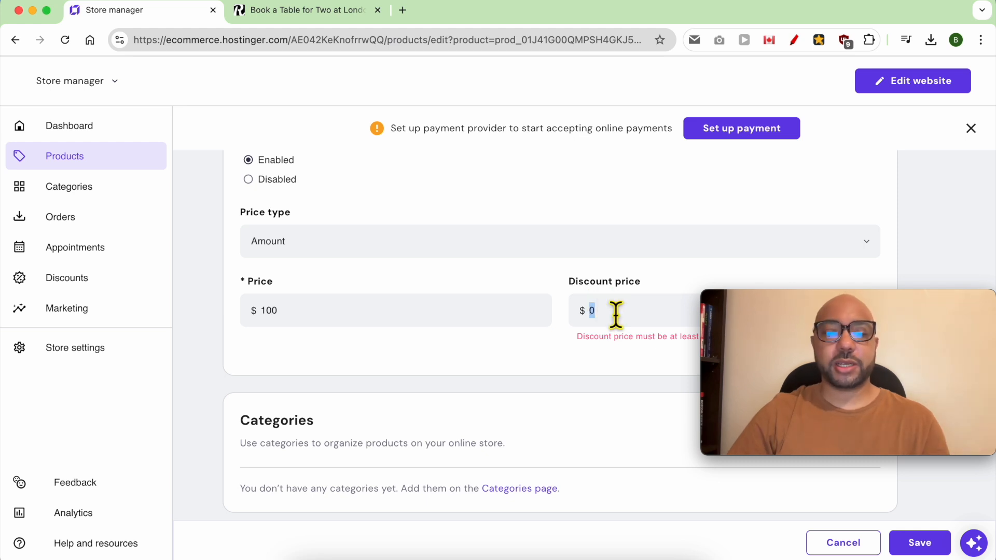
type("120")
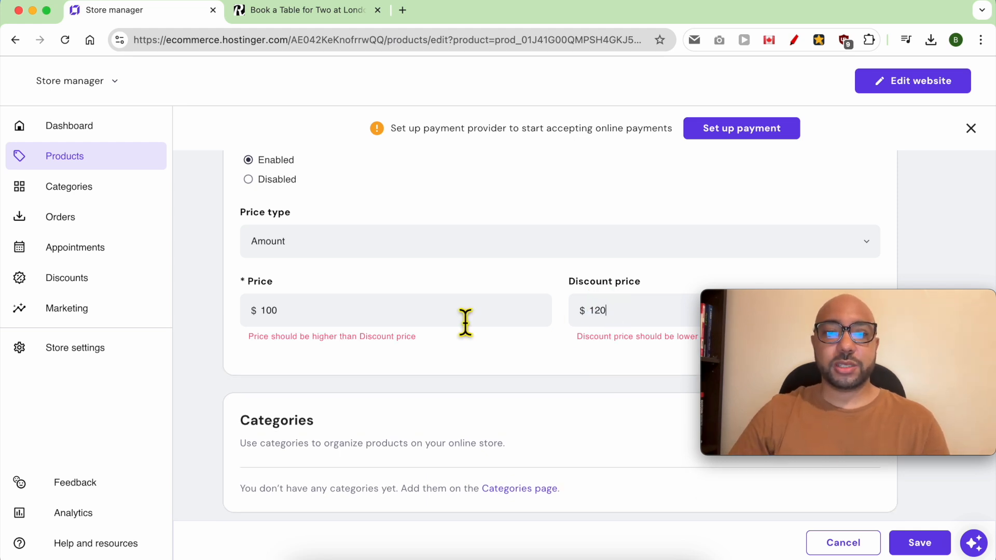
double_click(611, 311)
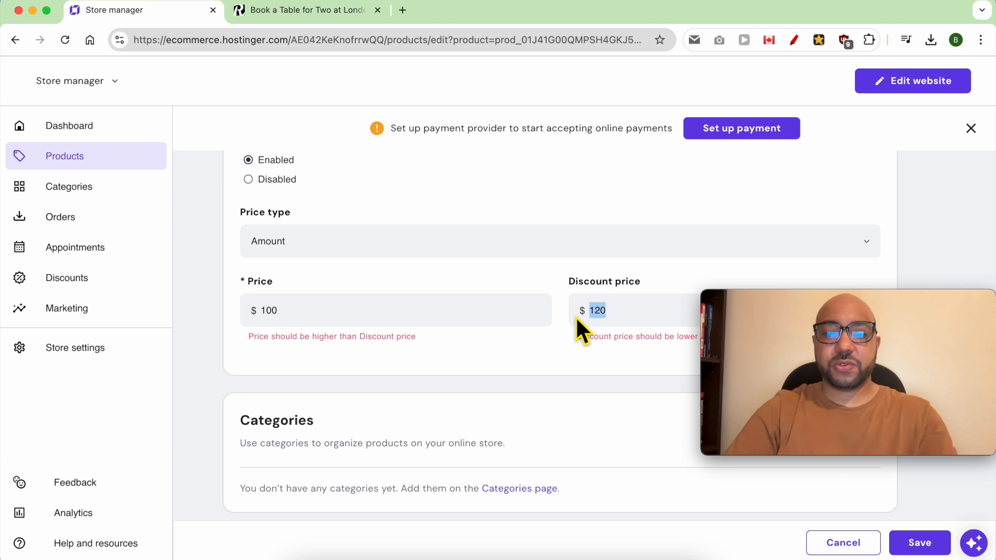
type("80")
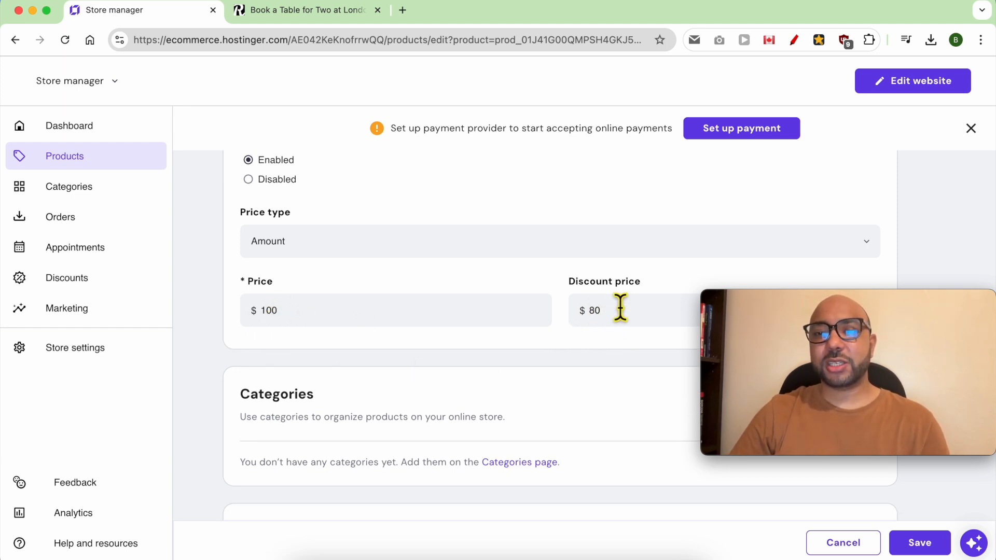
left_click(918, 543)
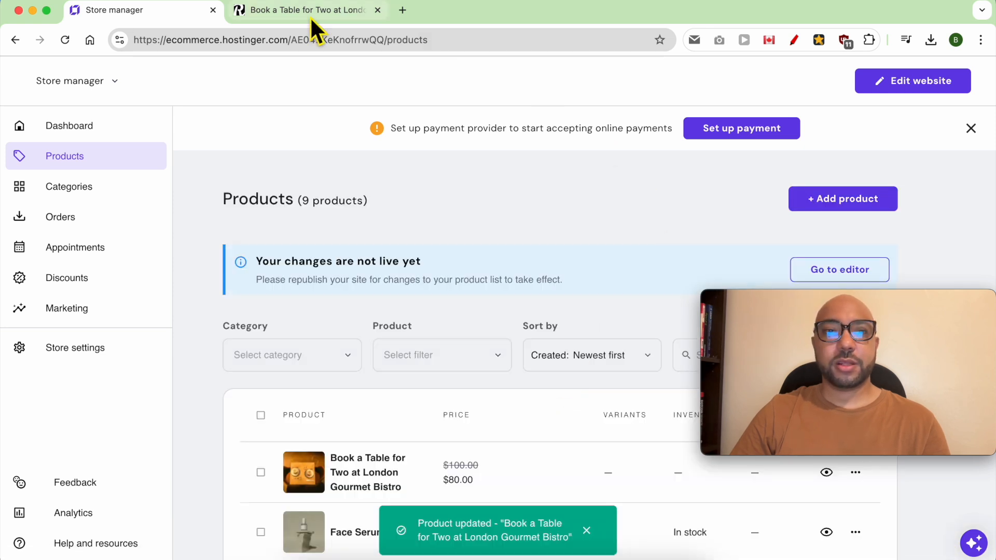
Reload the product preview and point out the title, struck-through $100.00, $80.00 price and 30 min duration.
left_click(310, 16)
left_click(64, 40)
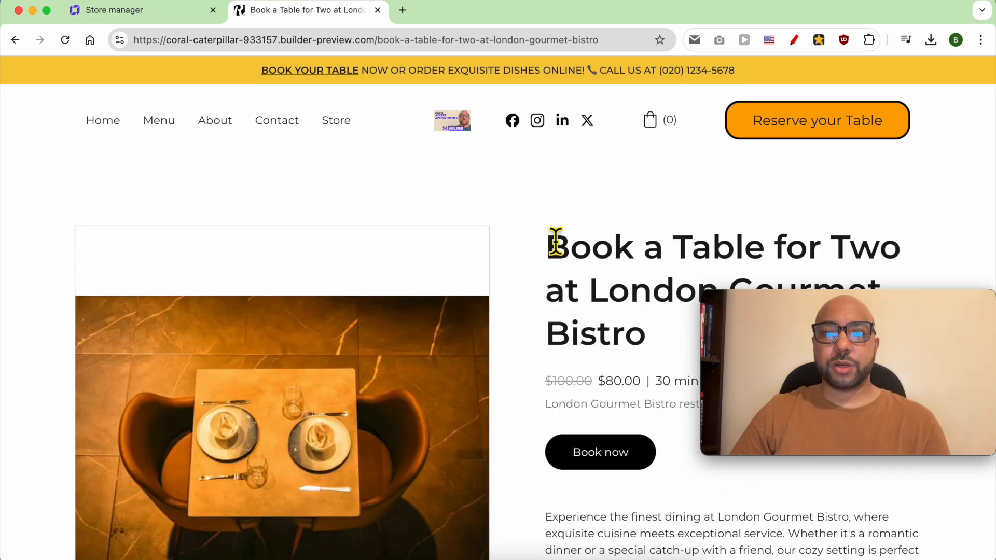
left_click_drag(783, 306, 752, 397)
scroll(657, 311, "down", 3)
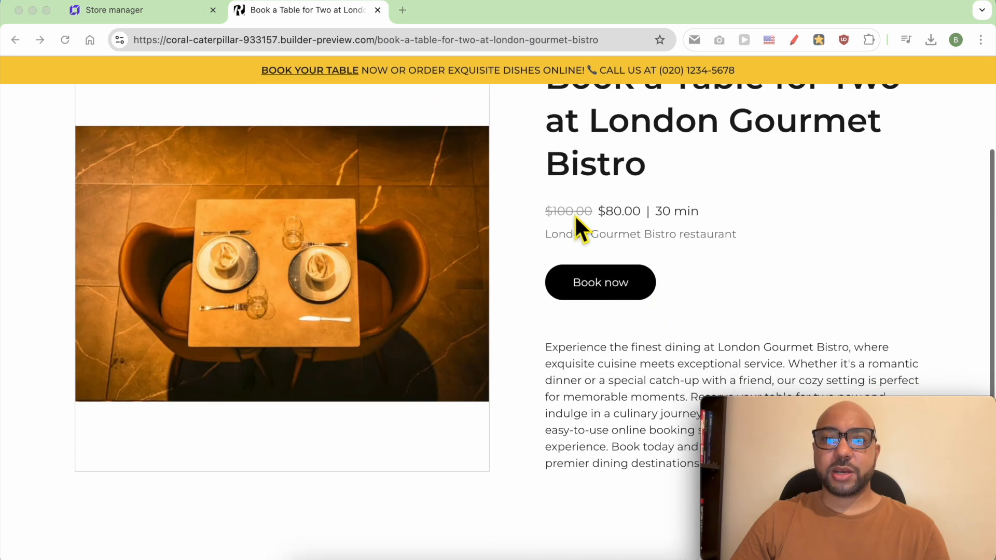
scroll(595, 196, "up", 3)
triple_click(606, 248)
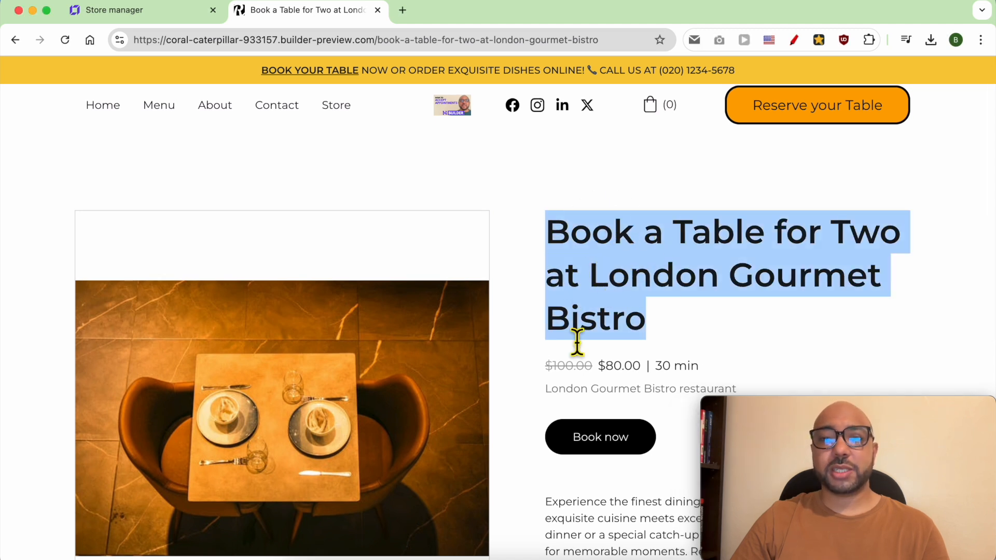
left_click(562, 381)
double_click(580, 373)
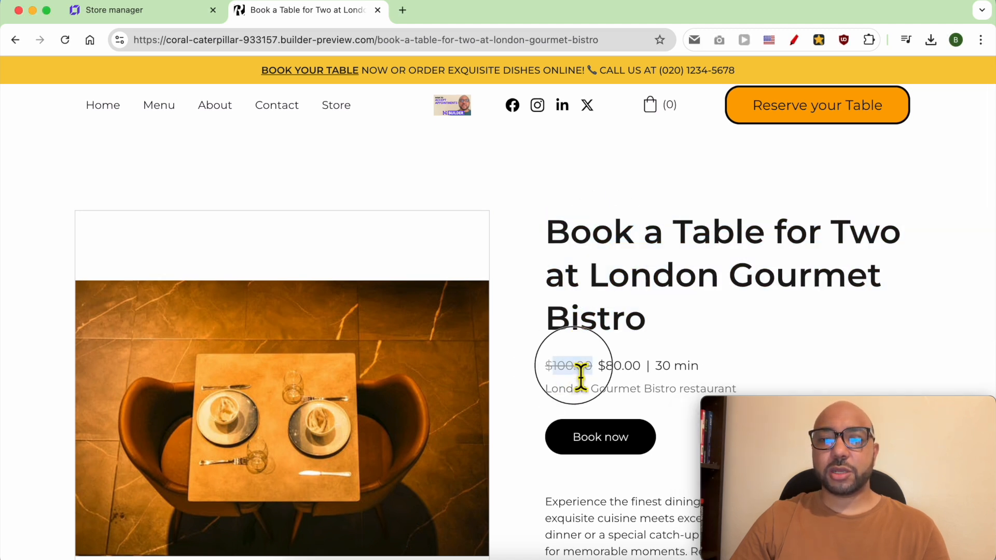
double_click(630, 366)
left_click_drag(657, 370, 713, 371)
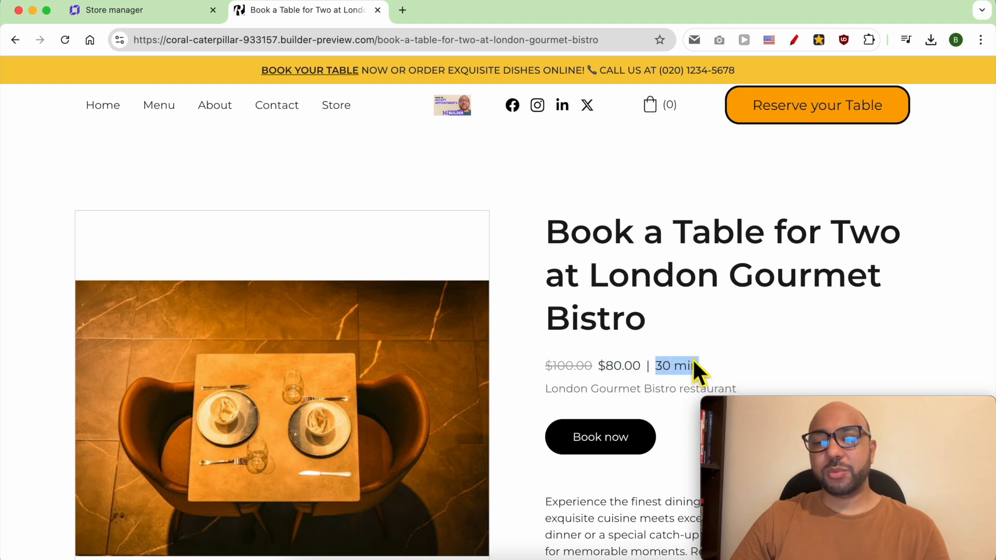
Scroll the product page, highlighting the London Gourmet Bistro line and the description.
scroll(665, 387, "down", 1)
triple_click(665, 374)
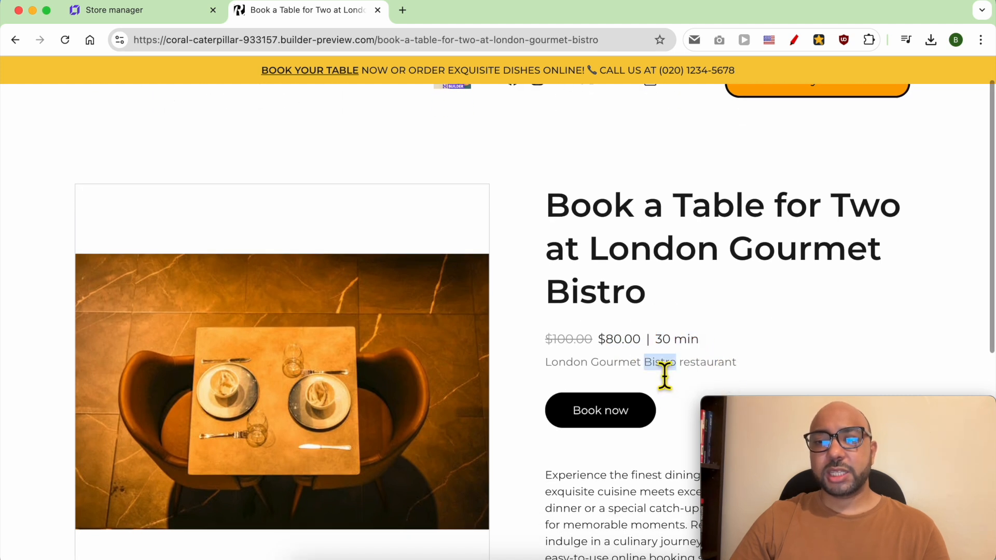
scroll(196, 329, "down", 1)
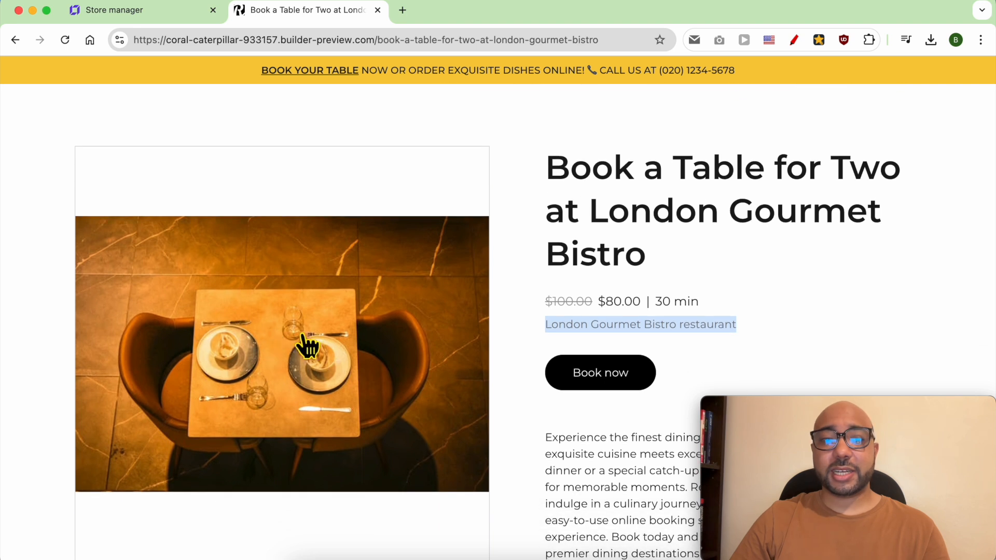
scroll(456, 334, "down", 3)
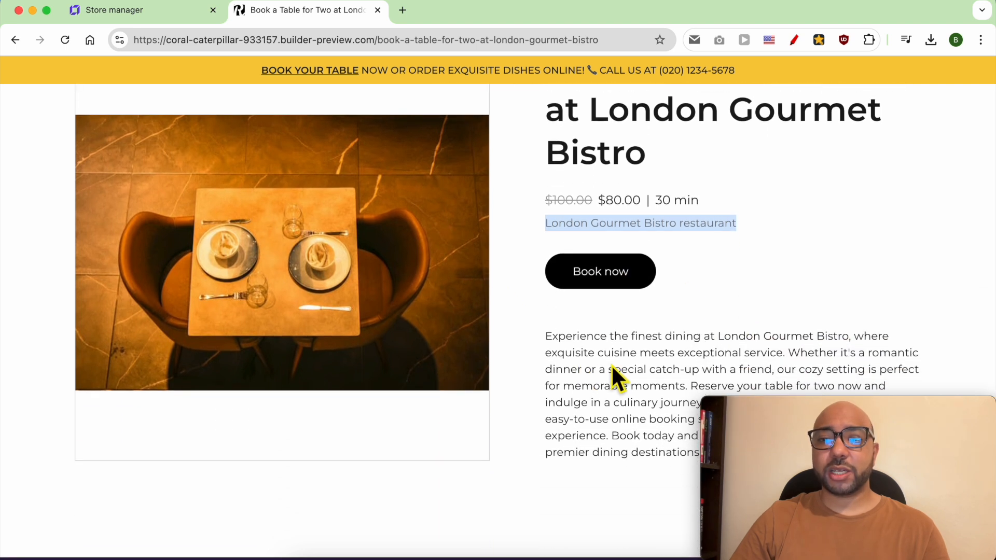
triple_click(628, 345)
left_click(694, 263)
scroll(693, 263, "down", 1)
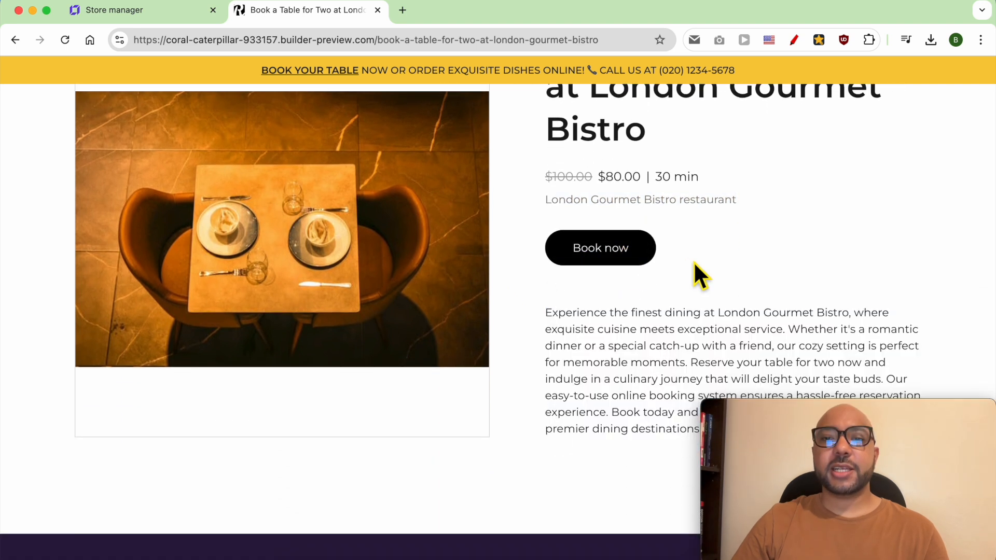
left_click(624, 251)
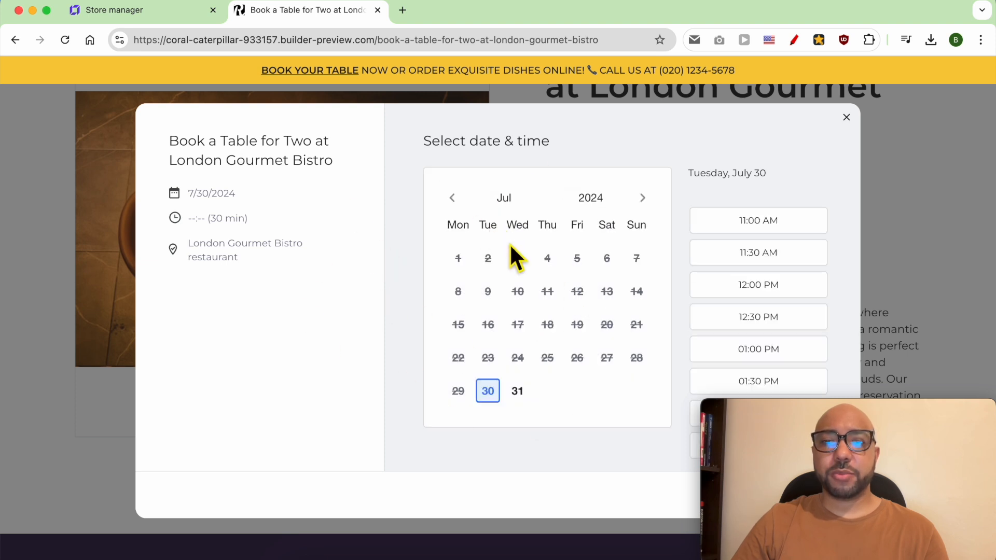
Choose July 31 and the 04:00 PM time slot for the table booking.
left_click(517, 391)
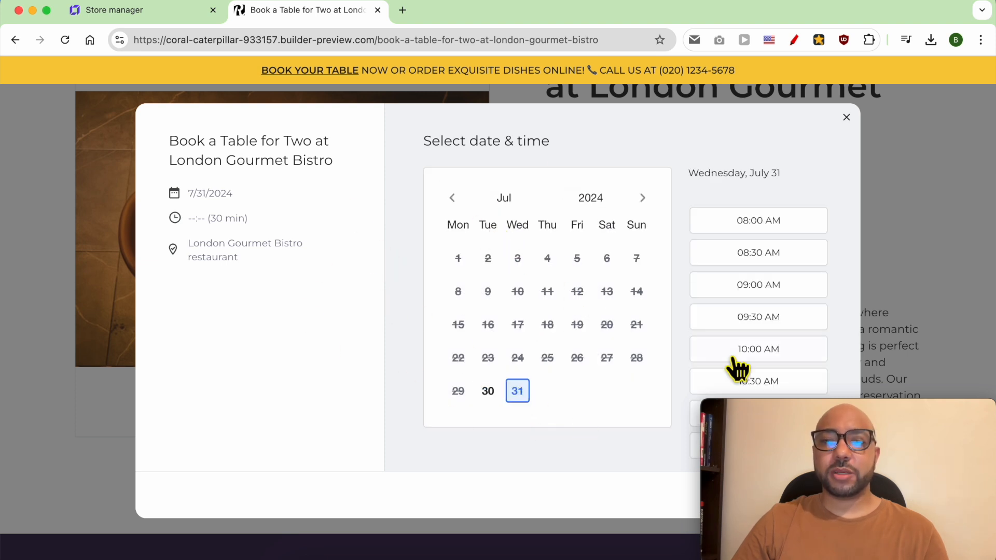
left_click_drag(760, 410, 88, 408)
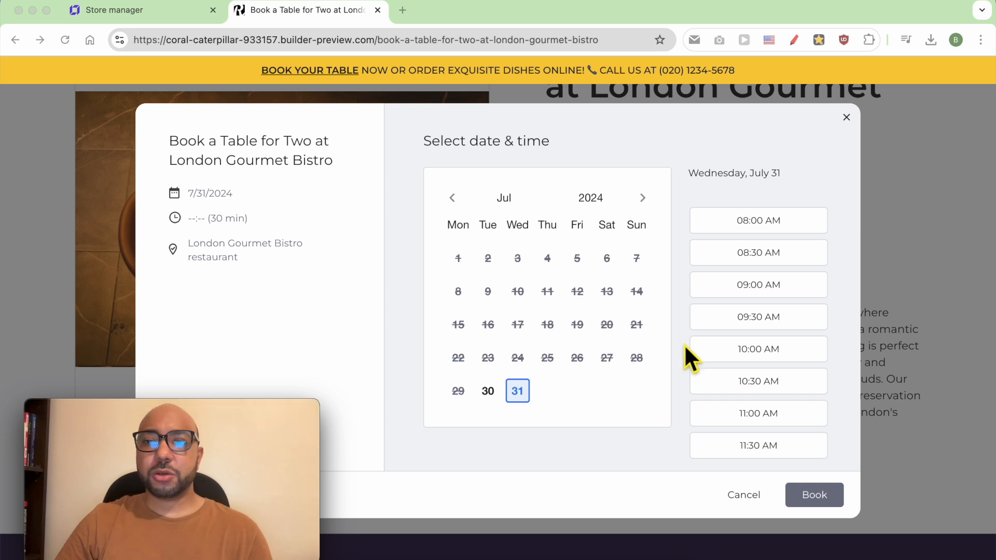
scroll(737, 376, "down", 6)
left_click(763, 413)
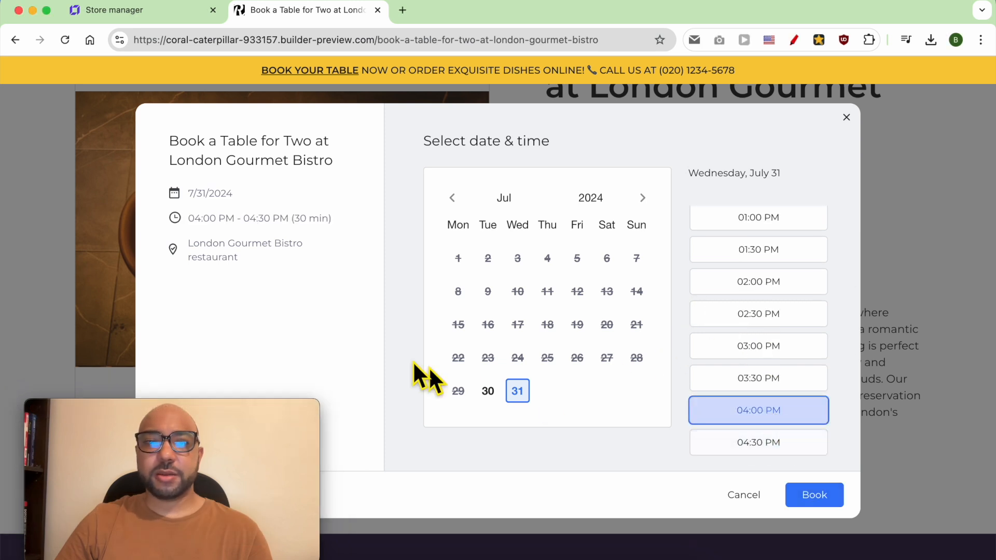
Review the summary (7/31/2024, 04:00 PM - 04:30 PM, location) and submit, reaching the online-orders-unavailable notice.
triple_click(197, 162)
left_click_drag(166, 137, 266, 263)
left_click(266, 261)
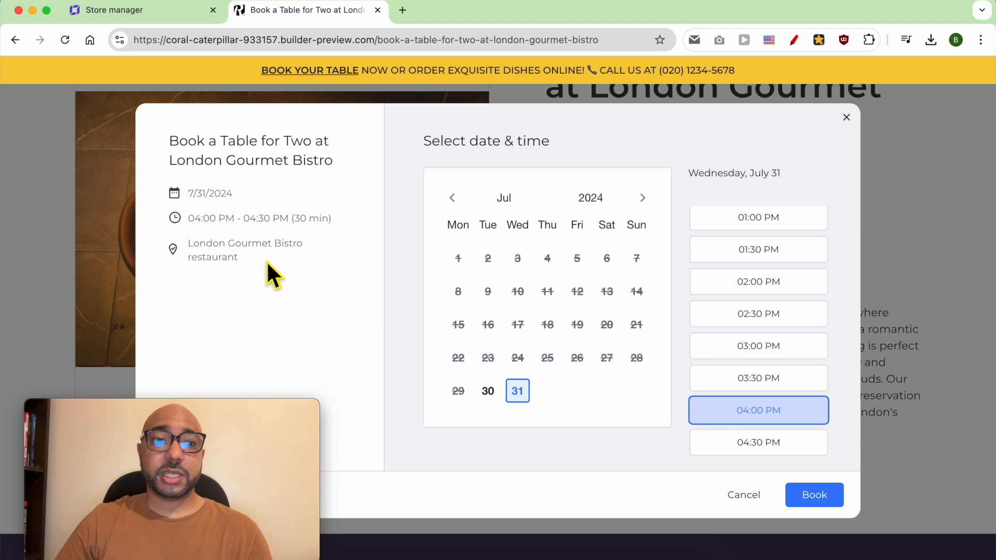
triple_click(216, 159)
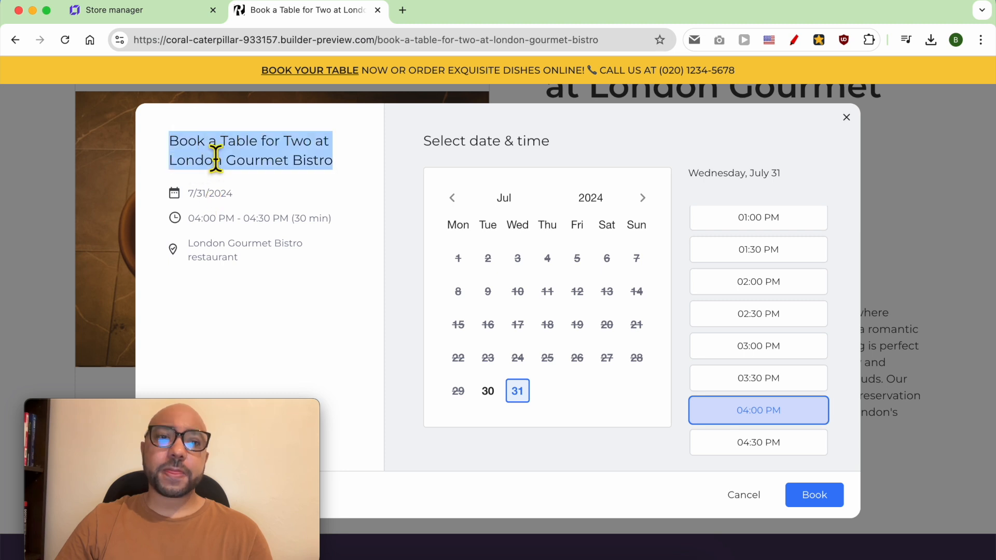
triple_click(208, 197)
triple_click(219, 219)
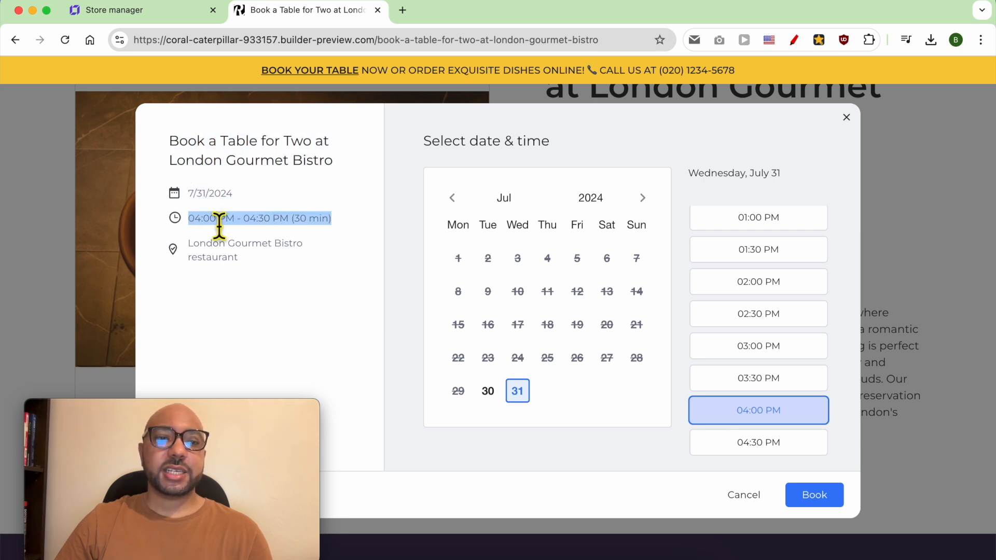
triple_click(200, 251)
left_click(186, 238)
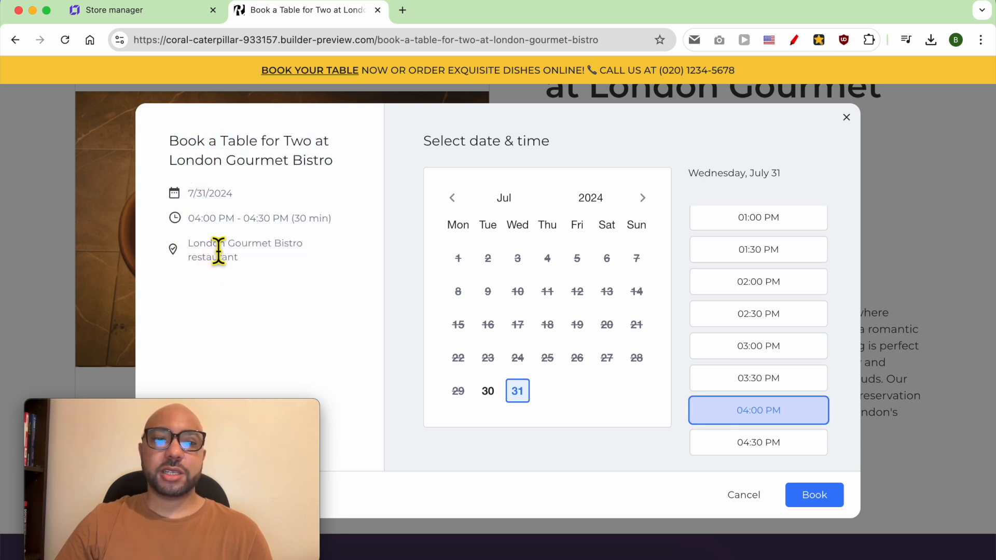
left_click(810, 494)
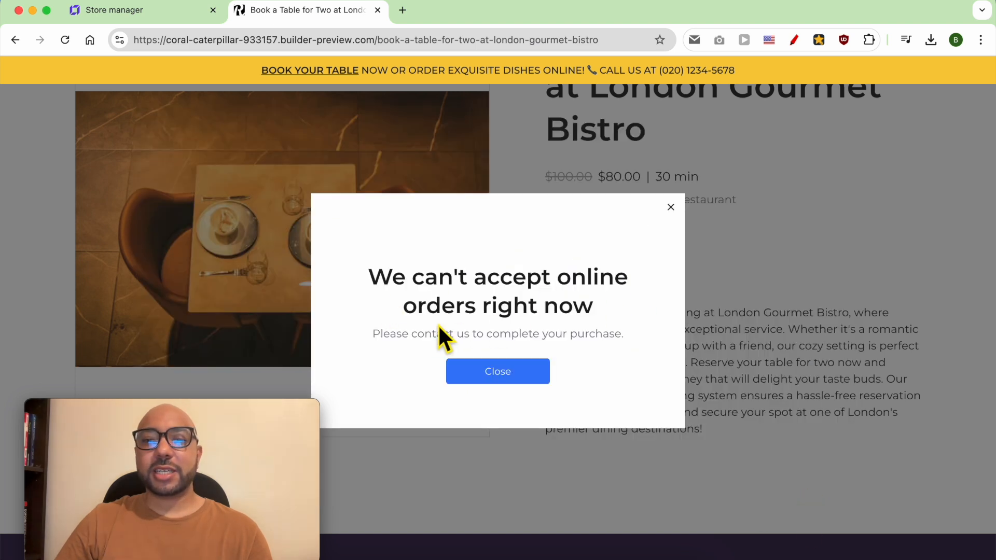
triple_click(540, 280)
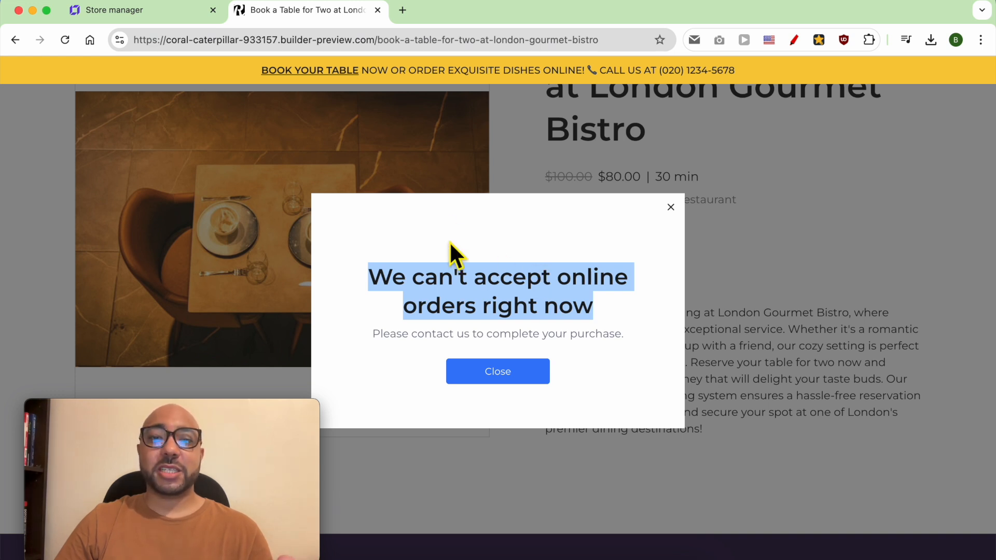
Open Store settings, go to Payments, and scroll to the Stripe and Manual payment options.
left_click(182, 12)
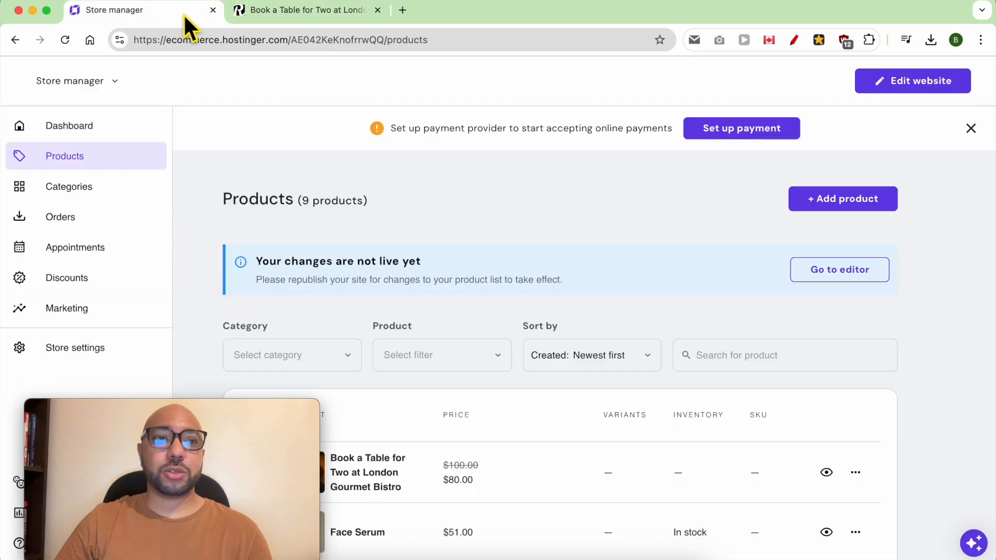
left_click(107, 349)
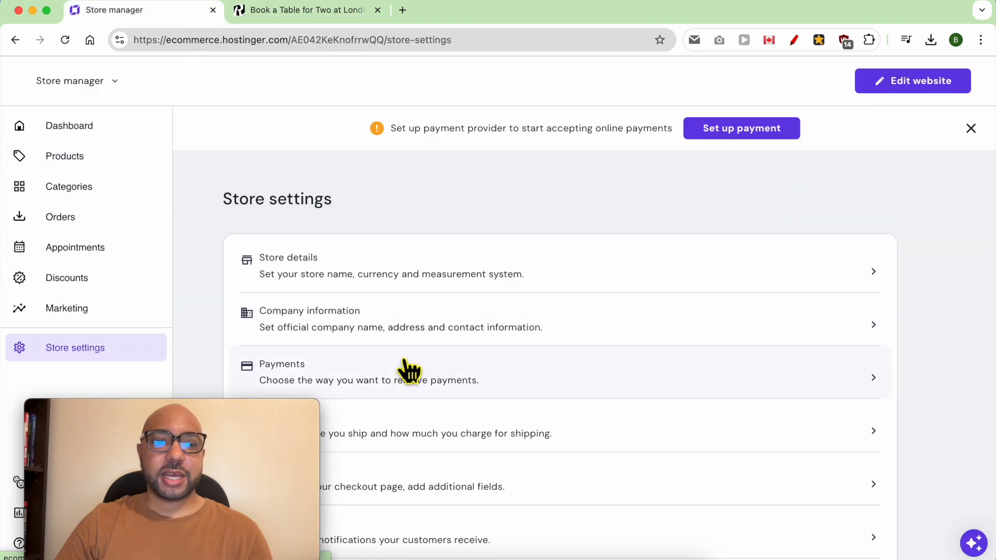
scroll(407, 368, "down", 1)
left_click(421, 370)
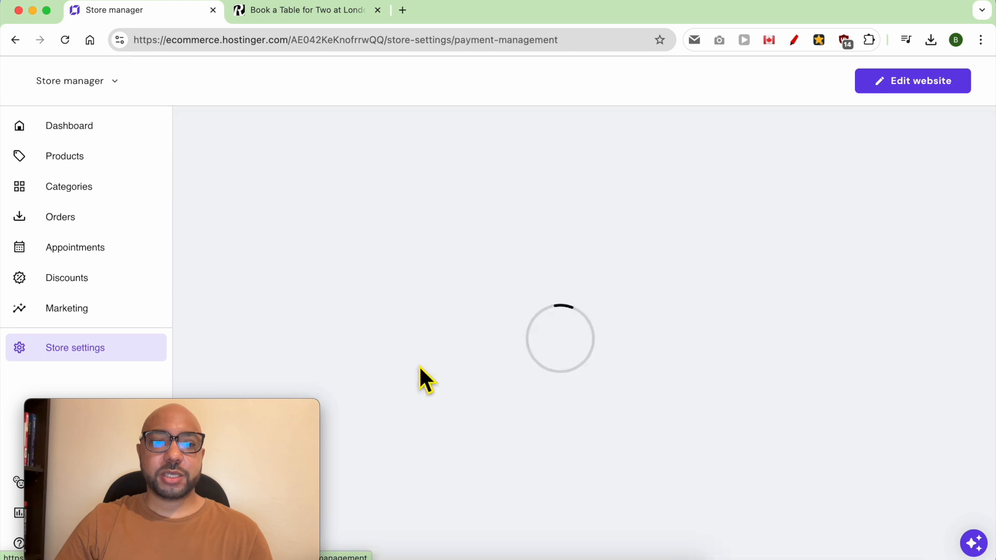
scroll(363, 306, "down", 1)
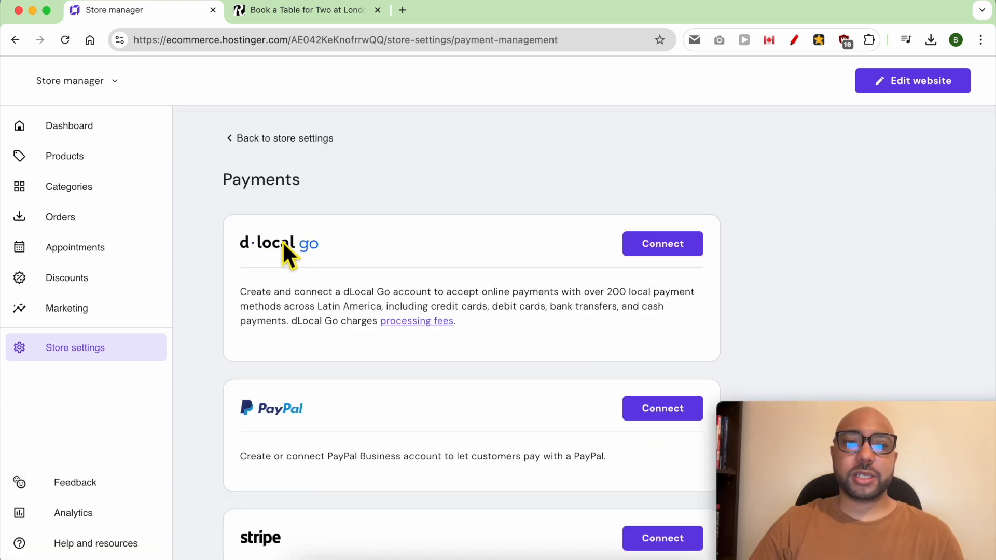
scroll(284, 310, "down", 2)
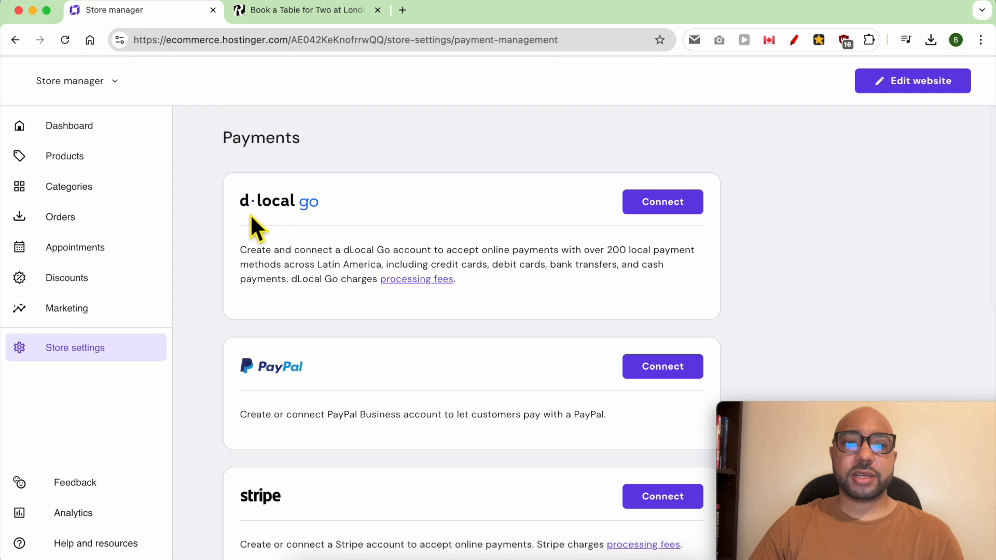
scroll(289, 408, "down", 5)
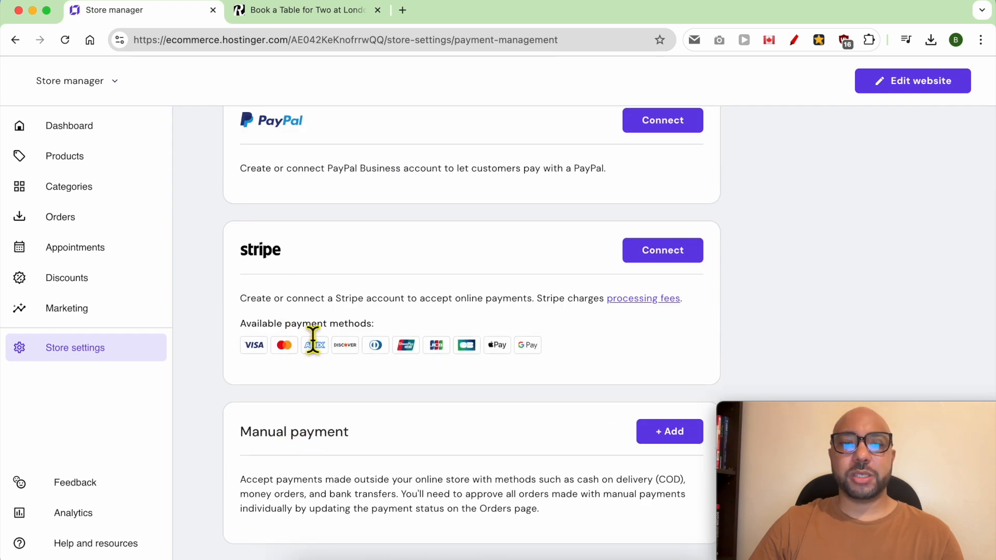
scroll(342, 345, "up", 4)
scroll(527, 332, "down", 5)
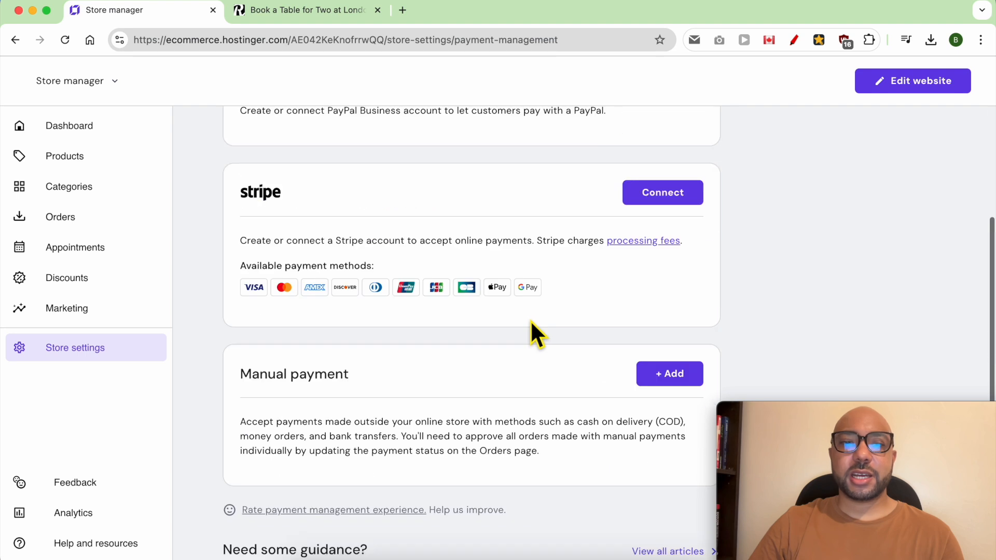
Add manual payment 'Pay at the restaurant' with instructions accepting credit cards, Paypal and Cashapp, and save.
left_click(683, 378)
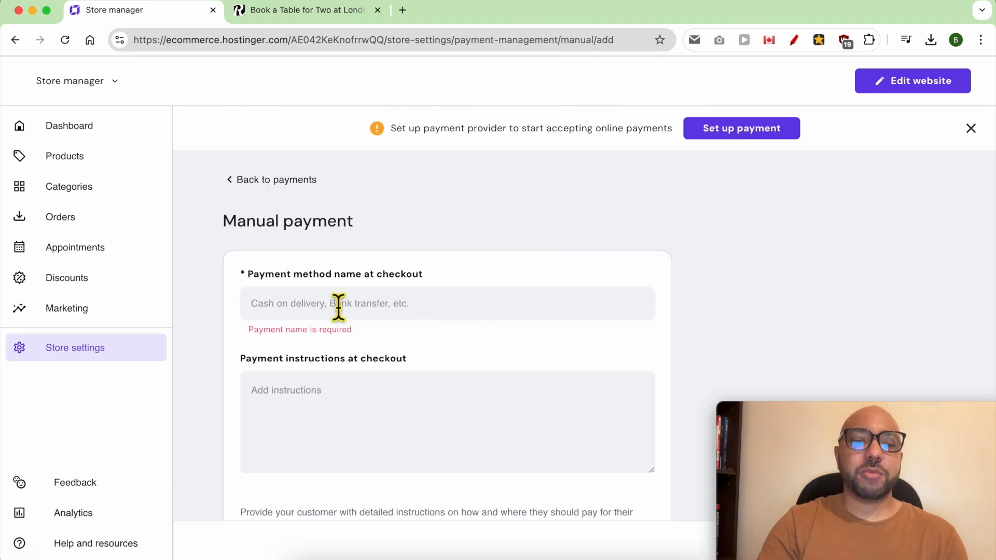
left_click(339, 307)
type("Pay at the d")
type("estaurant")
scroll(338, 419, "down", 3)
key("Tab")
type("We accept all major credit c")
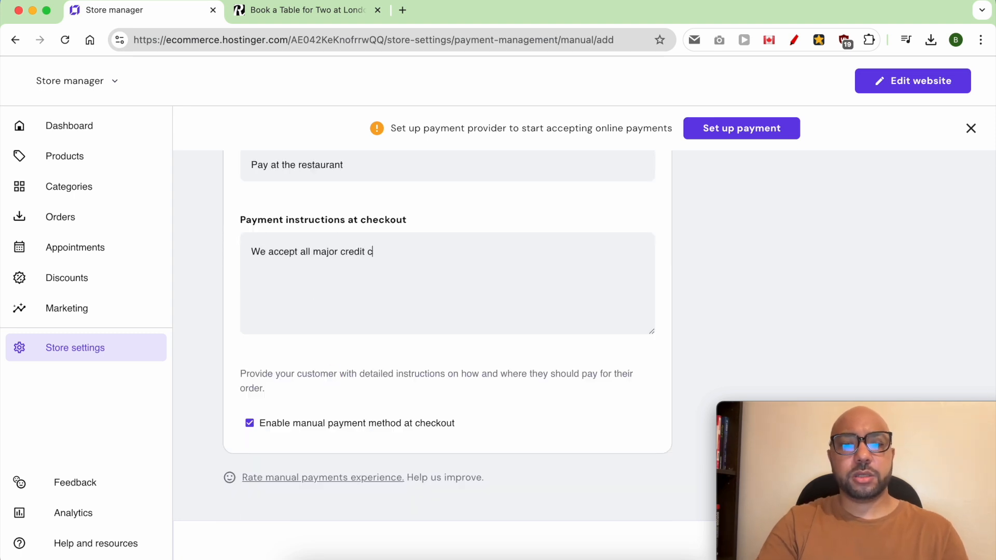
type("ards, Paypal, Cashapp ...")
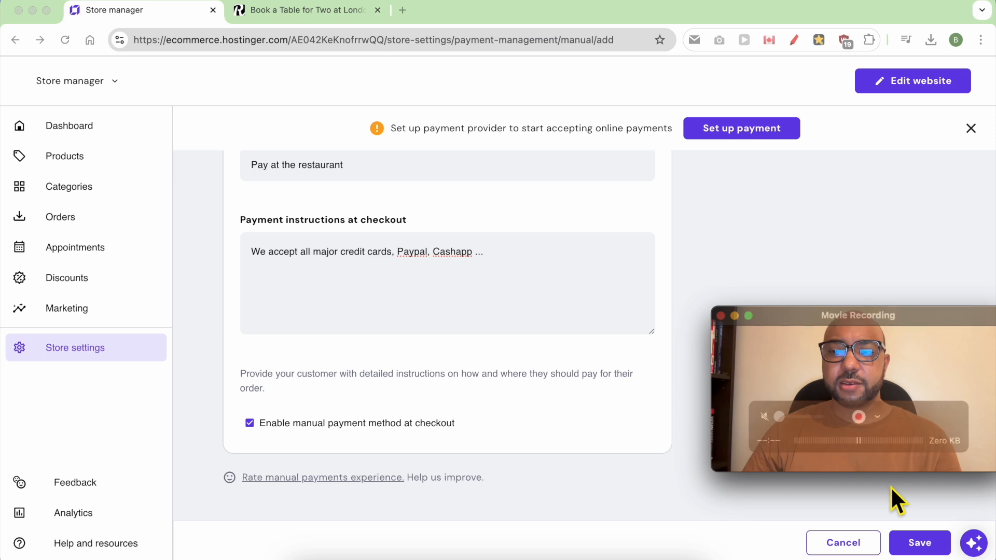
left_click(919, 545)
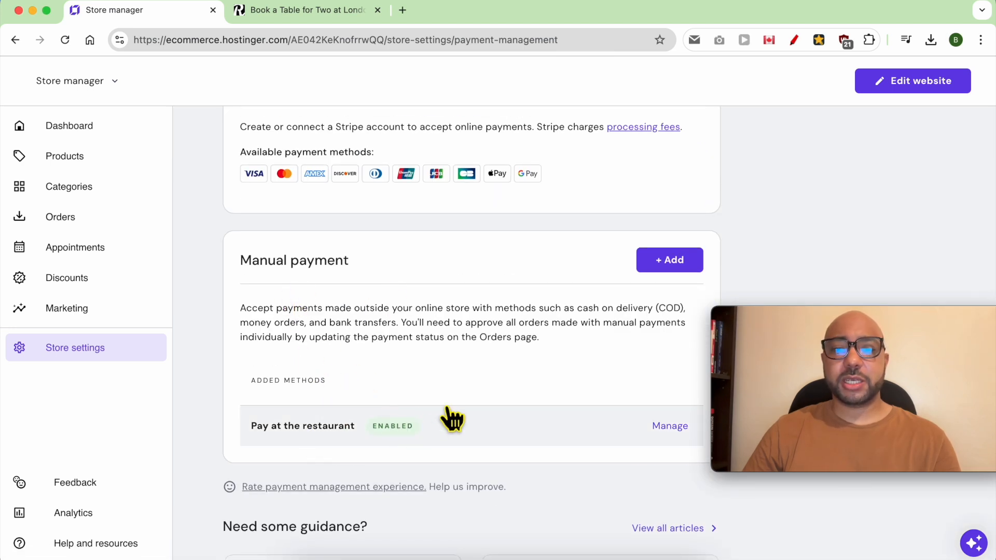
scroll(368, 298, "up", 5)
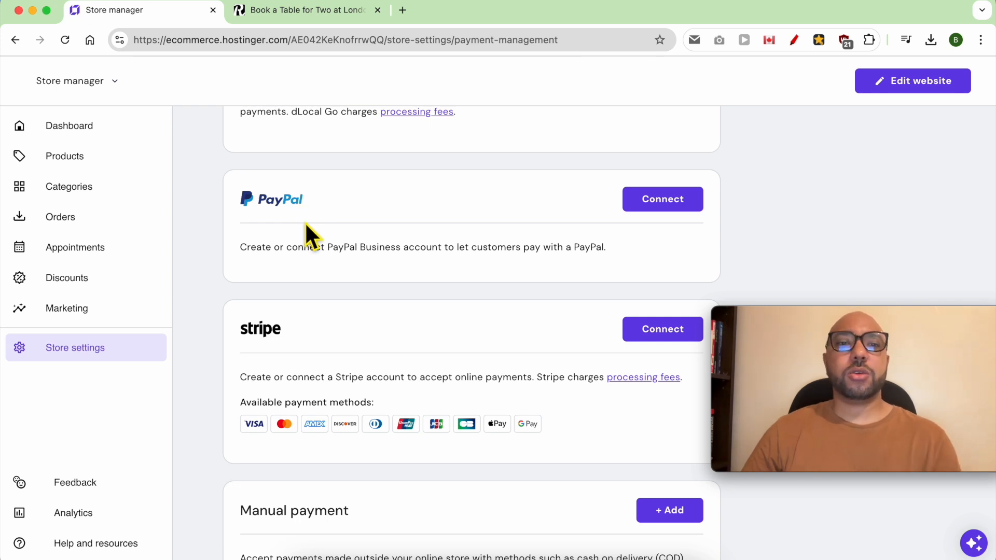
left_click(877, 83)
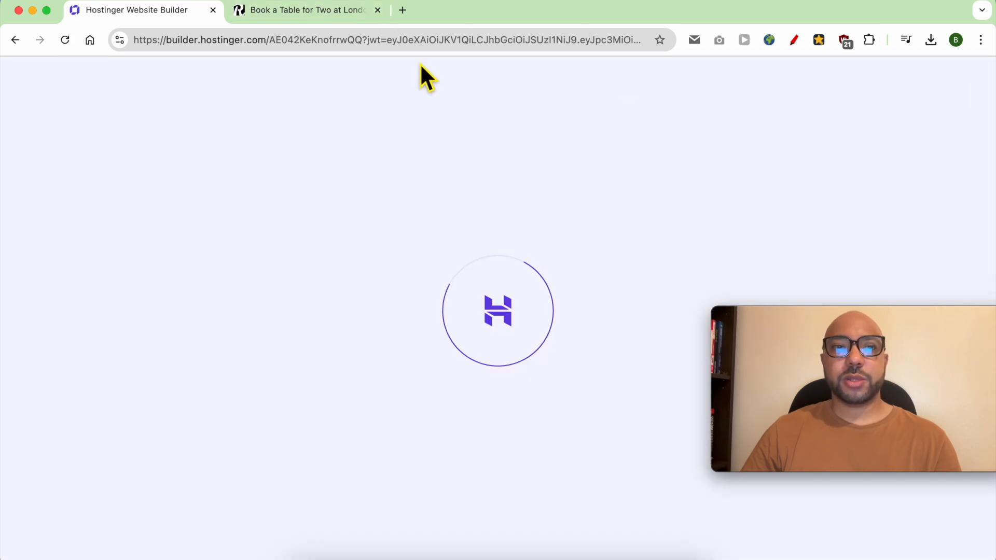
Reload the preview and choose July 31 at 9:00 AM in the booking form.
left_click(312, 9)
left_click(73, 41)
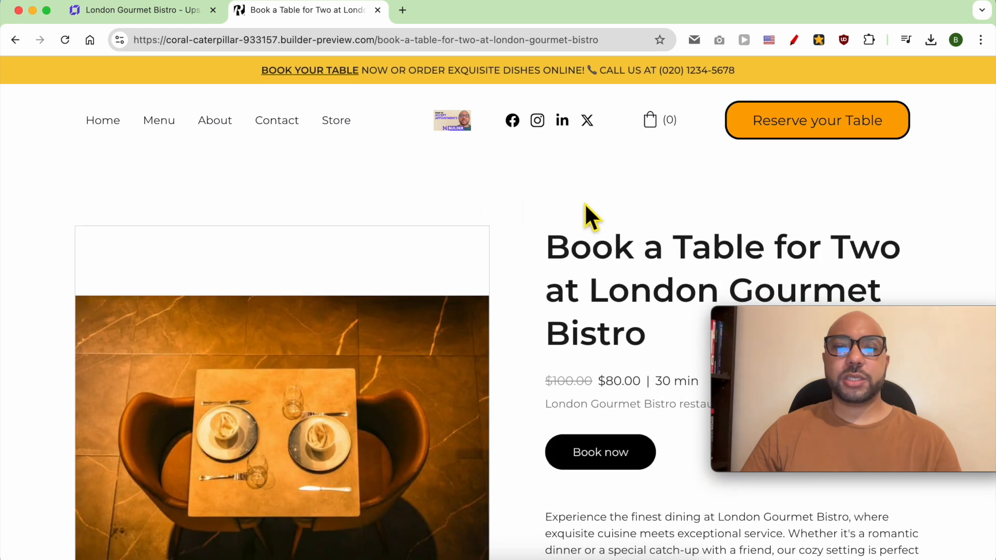
left_click(592, 457)
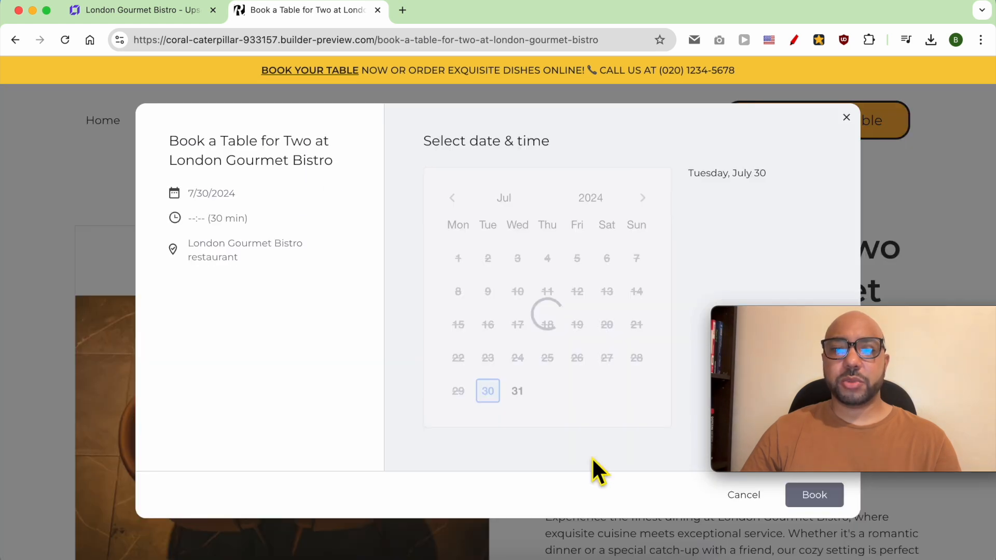
left_click(519, 391)
left_click(713, 287)
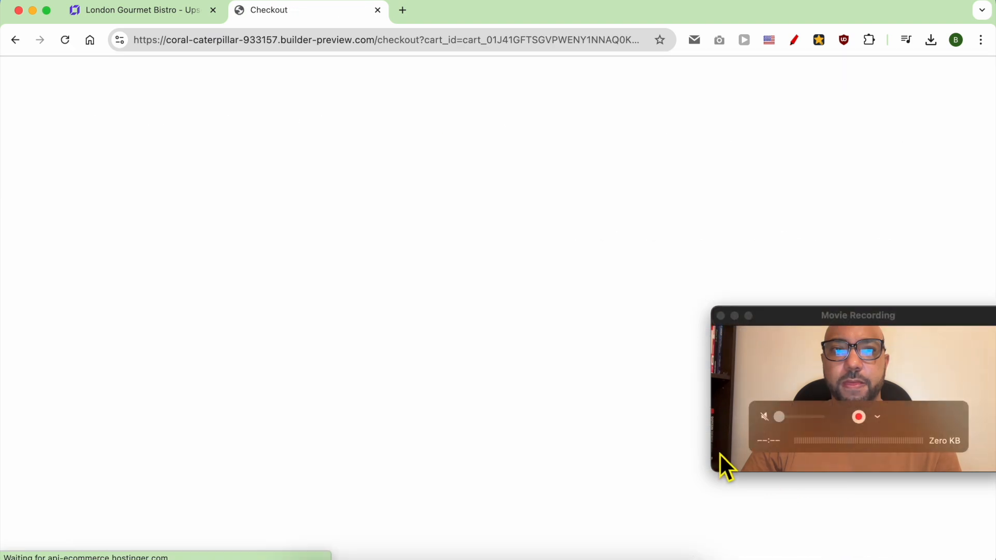
left_click_drag(870, 343, 845, 422)
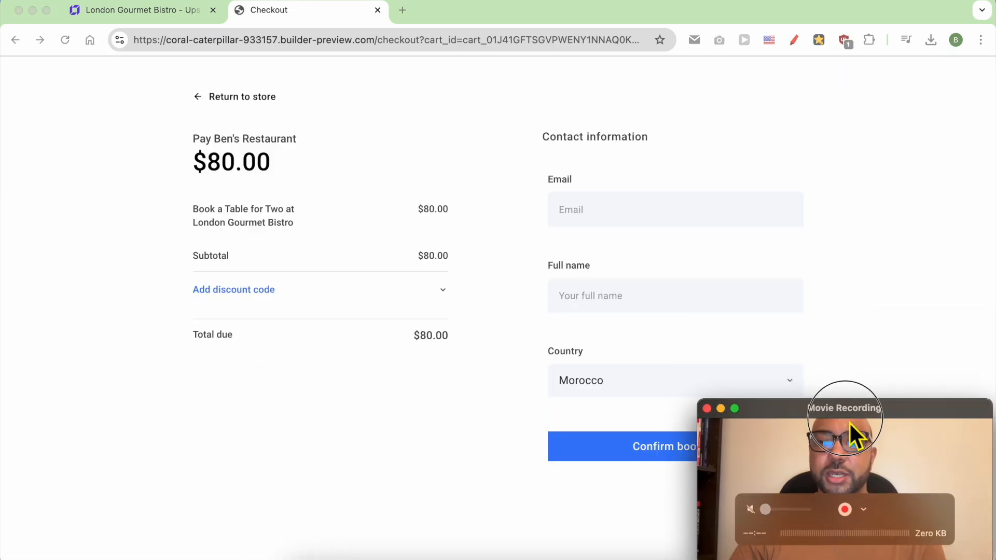
Fill in the customer's e-mail and name, country United States, state American Samoa, and confirm.
left_click(650, 223)
type("ben@ben.com")
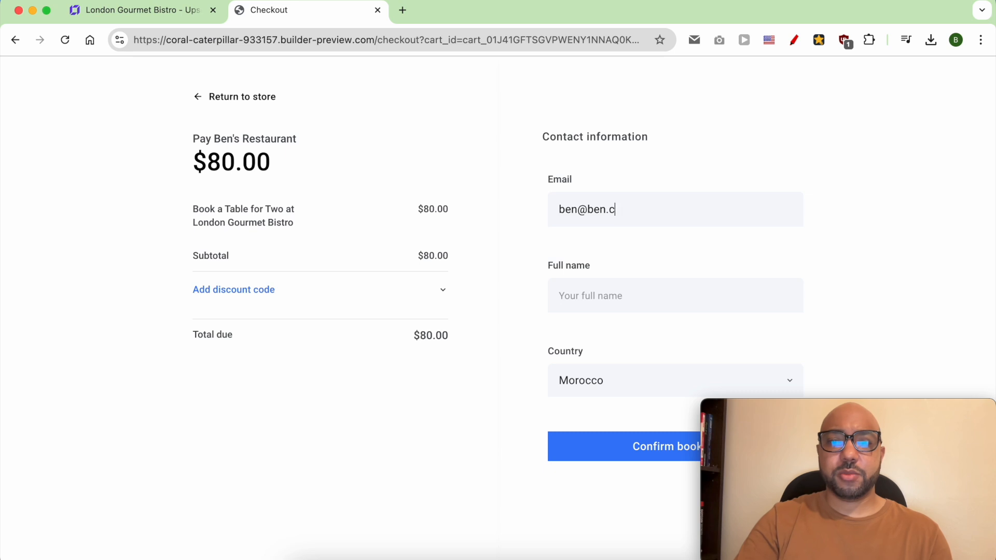
left_click(640, 304)
type("ben")
left_click(605, 393)
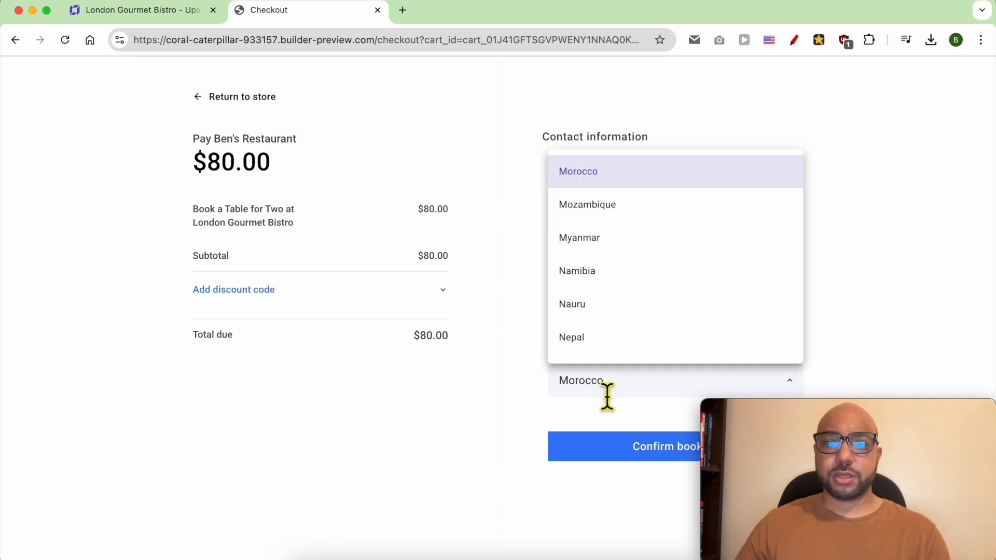
type("unit")
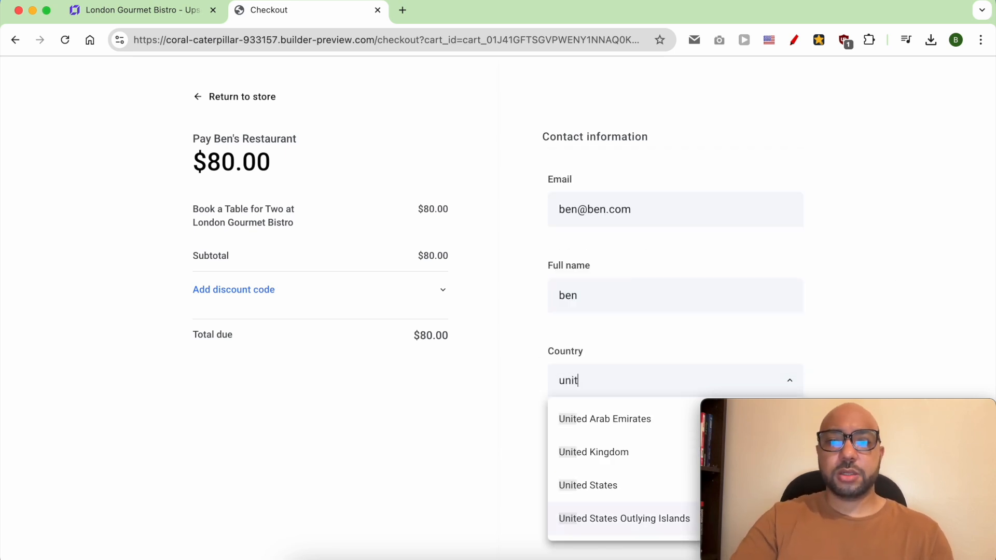
left_click(619, 485)
left_click(622, 452)
left_click(617, 300)
left_click(638, 516)
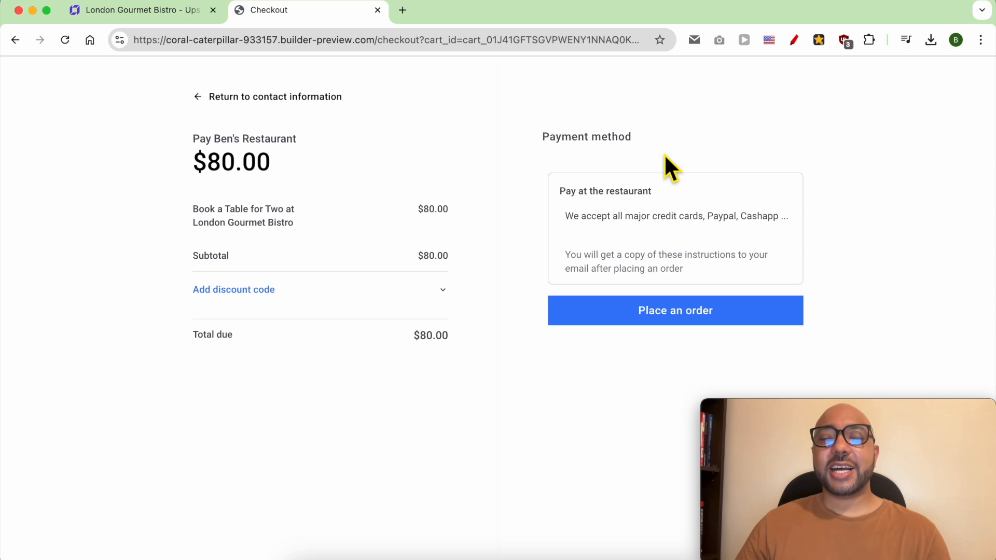
Place the test order paid at the restaurant and reach the thank-you message.
left_click_drag(634, 138, 545, 141)
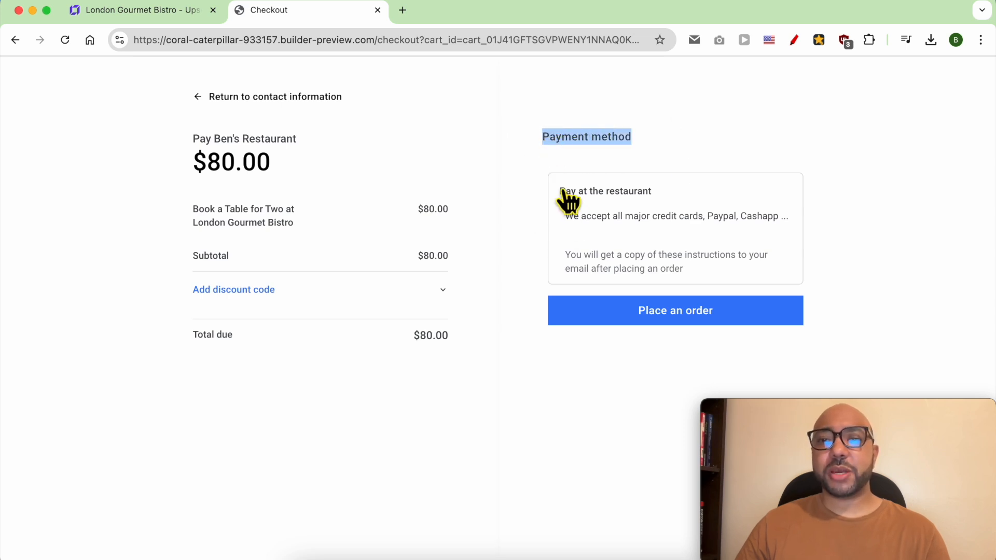
left_click(666, 317)
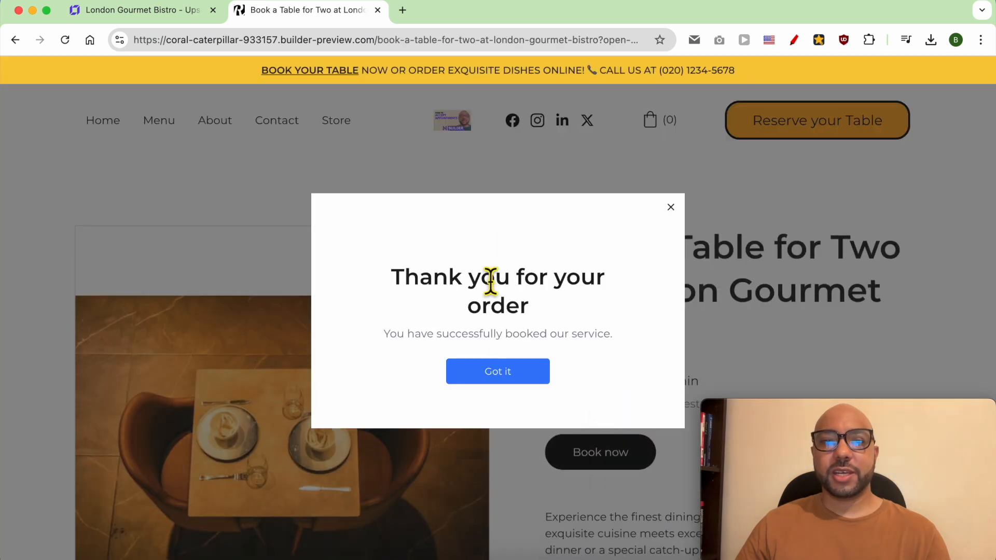
triple_click(491, 280)
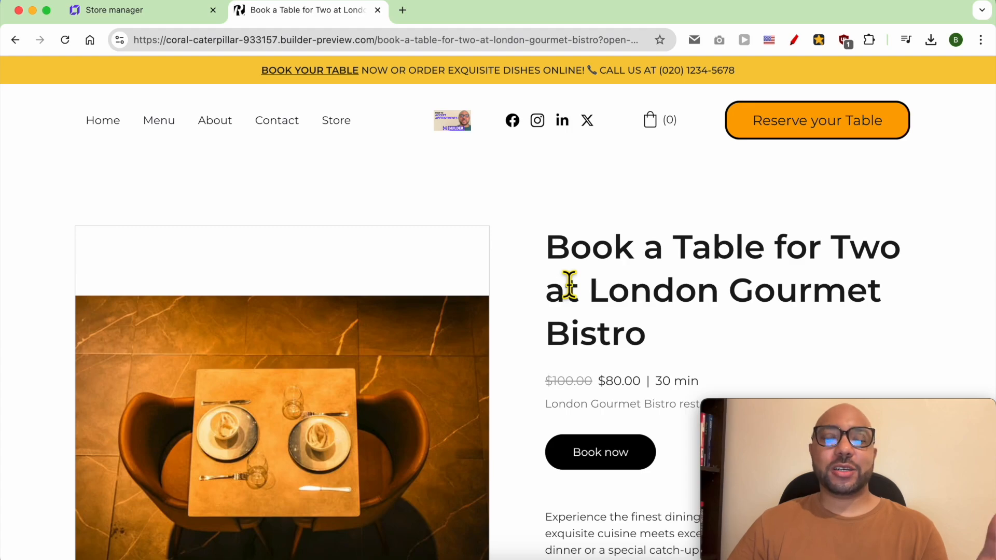
left_click(159, 27)
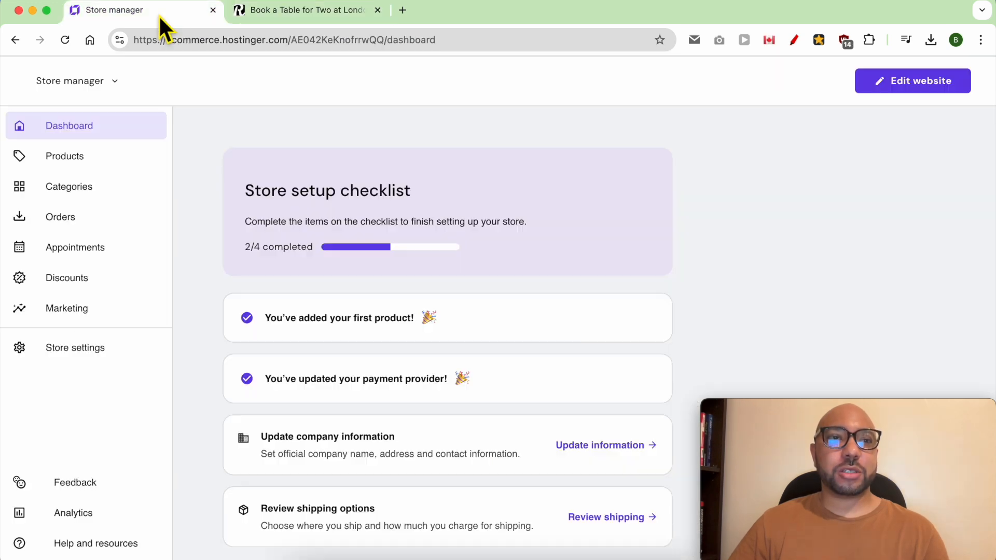
Open Appointments and inspect the July 31 booking's title, price, duration, date and time.
left_click(95, 251)
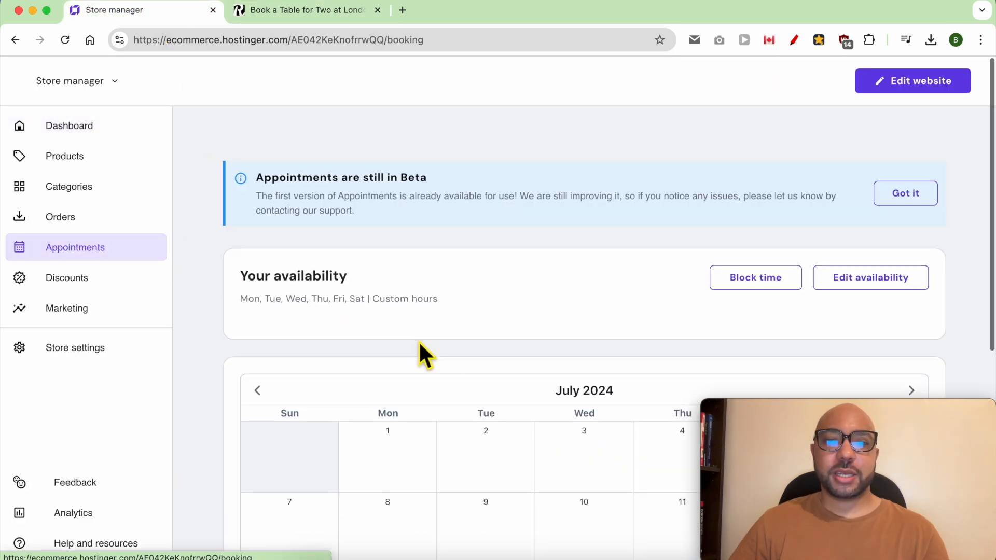
scroll(418, 341, "down", 10)
left_click(579, 376)
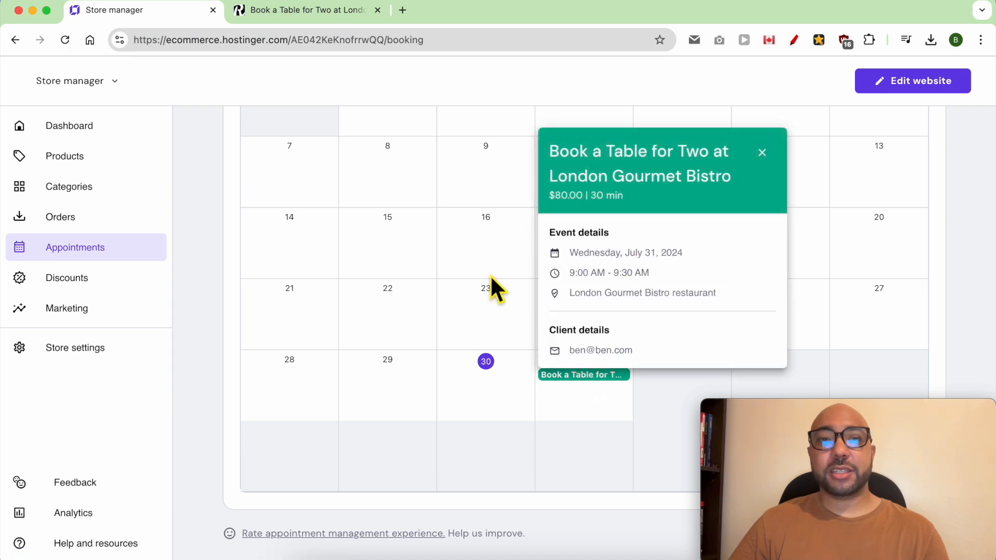
triple_click(597, 167)
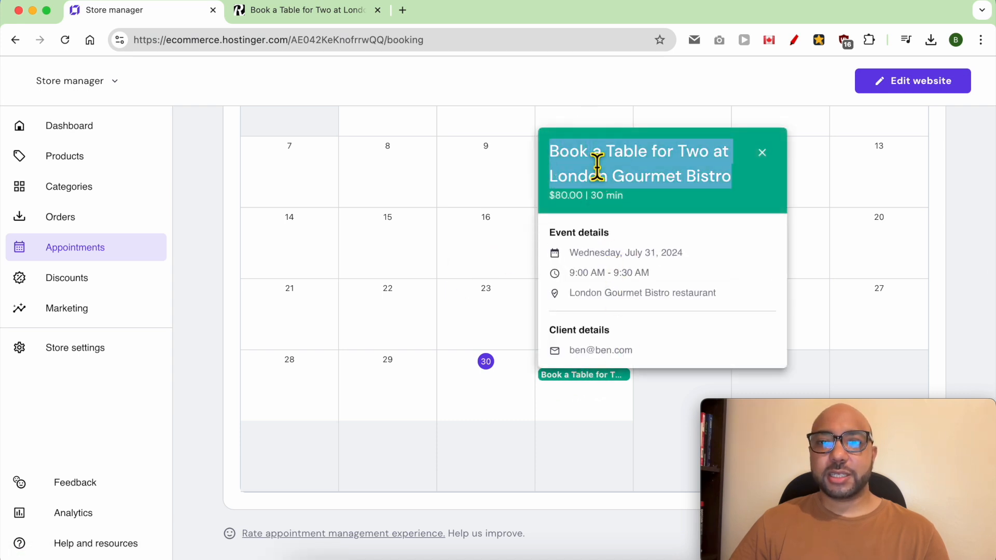
double_click(569, 198)
left_click(610, 198)
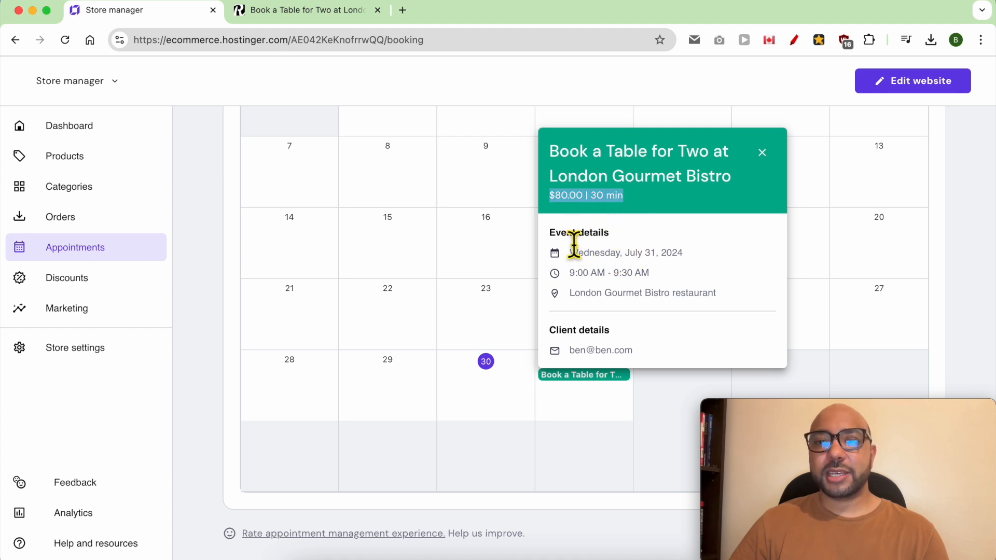
triple_click(596, 257)
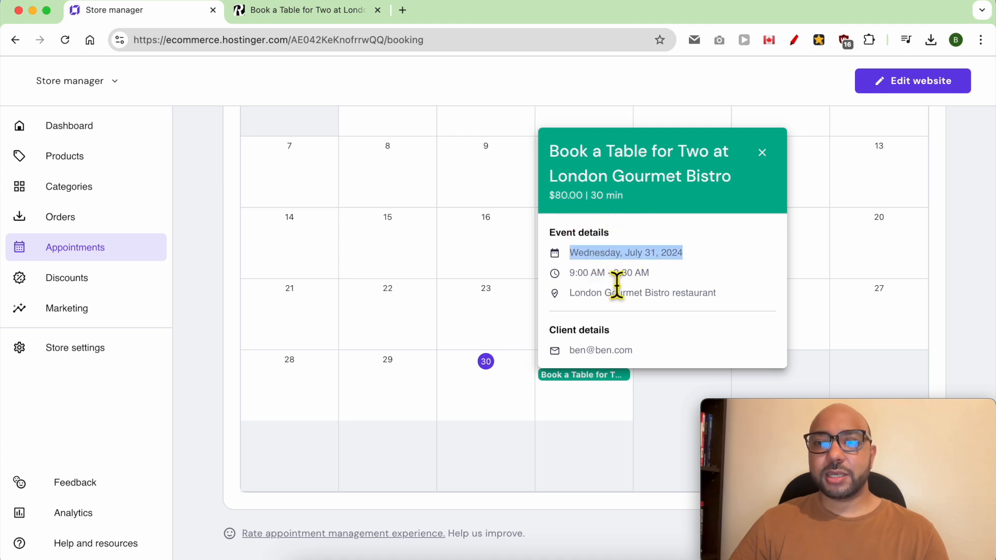
double_click(598, 273)
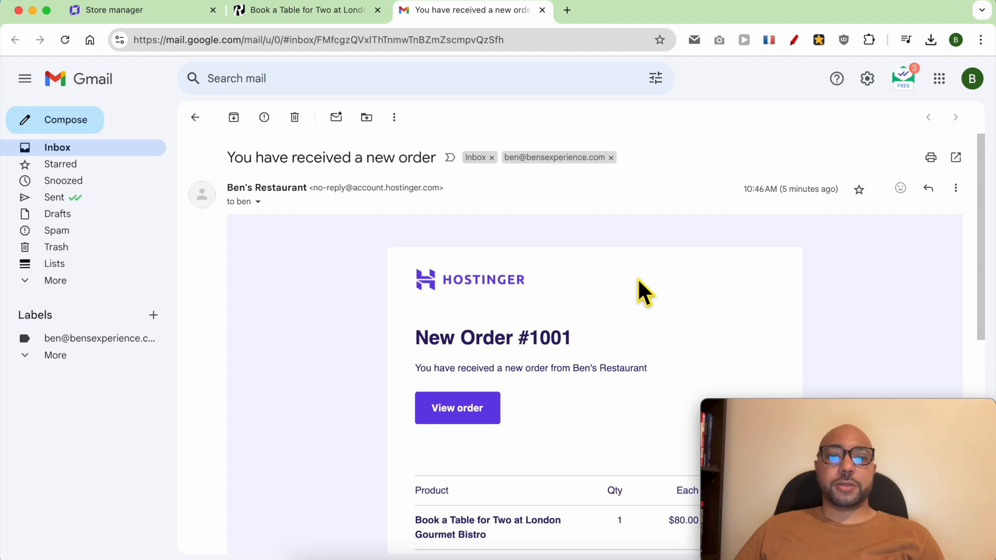
Review the order e-mail's subject, product, order table, customer information and Pay at the restaurant method.
triple_click(356, 159)
left_click(630, 295)
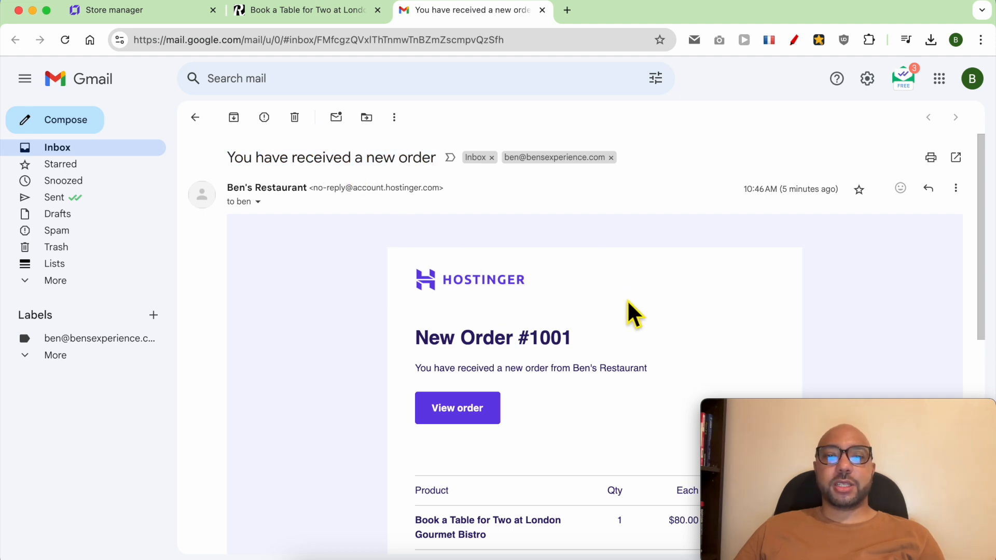
triple_click(474, 339)
scroll(549, 378, "down", 4)
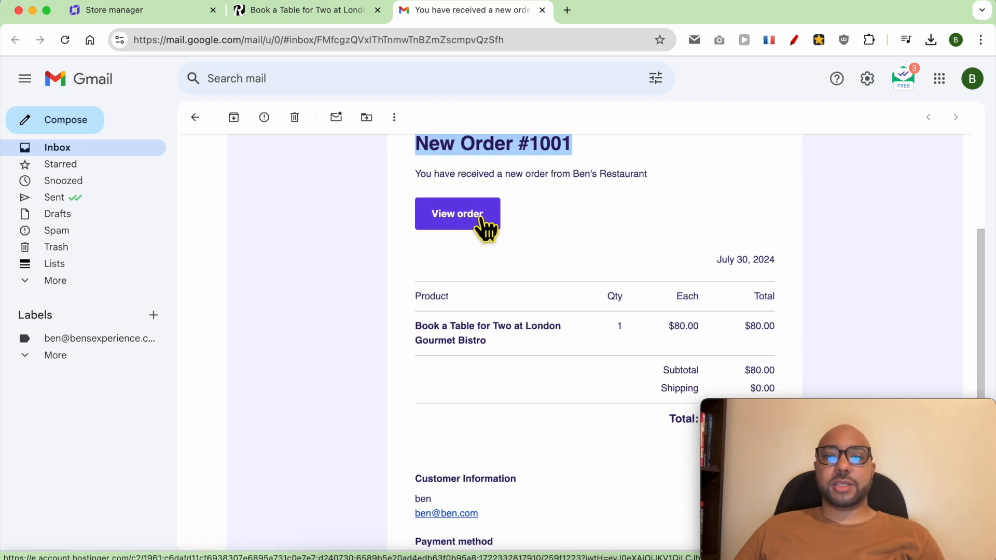
triple_click(483, 335)
scroll(747, 351, "down", 3)
left_click_drag(781, 348, 448, 214)
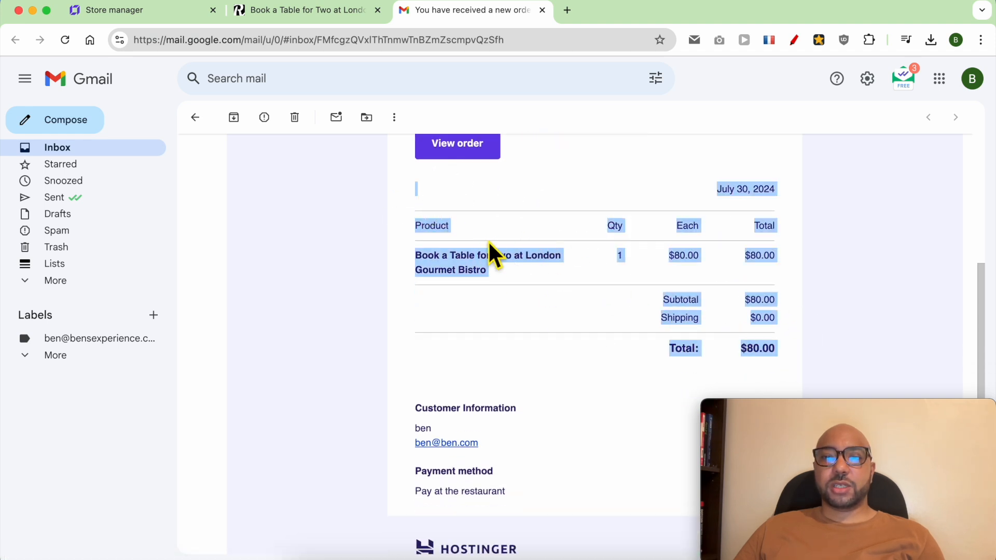
left_click(594, 358)
left_click_drag(495, 443, 416, 403)
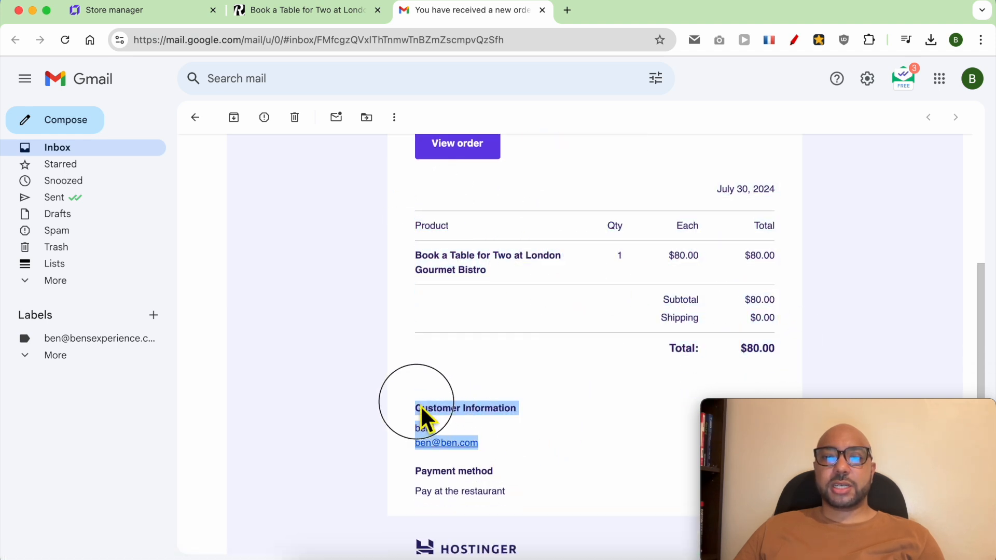
left_click(519, 493)
left_click_drag(521, 493, 400, 480)
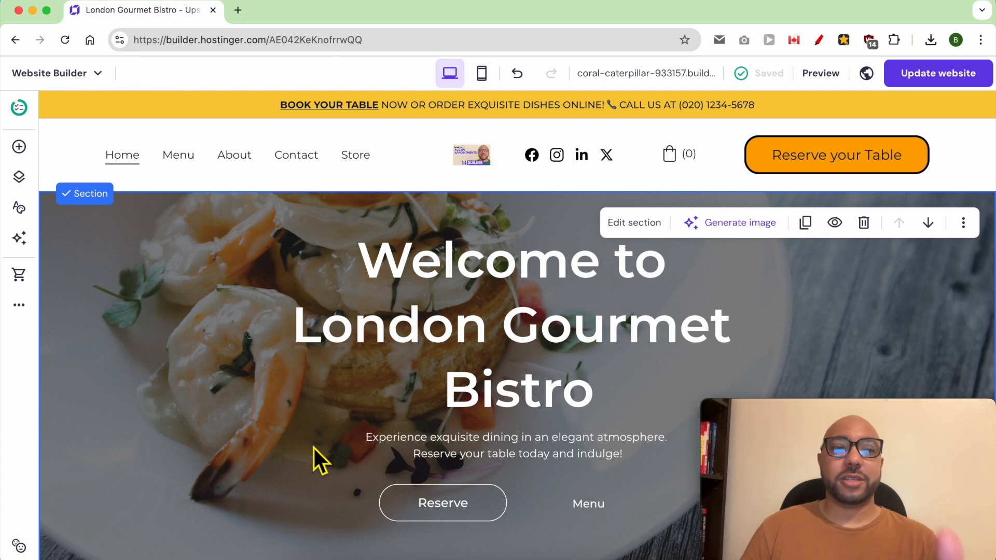
Go to the store manager and duplicate the Book a Table for Two product.
left_click(57, 74)
left_click(78, 191)
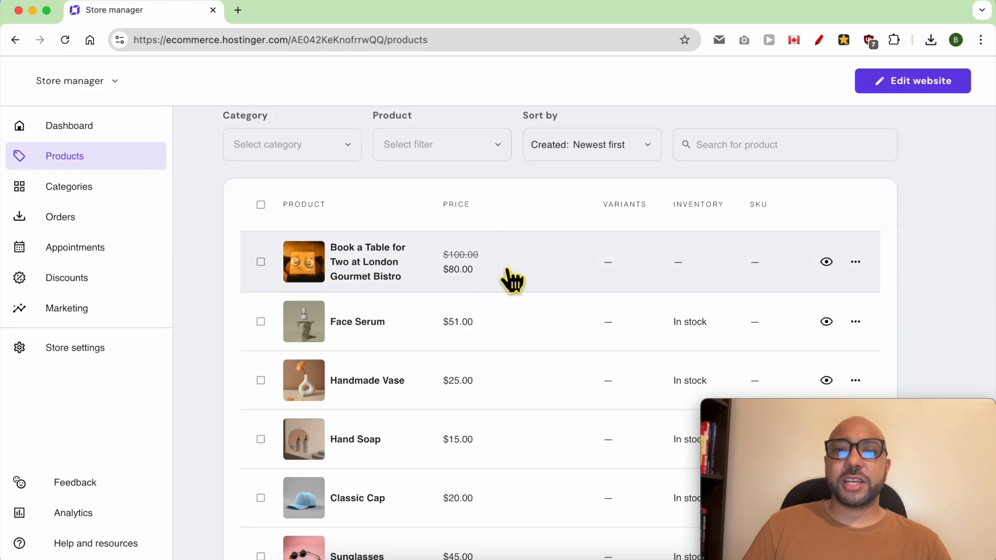
scroll(690, 267, "up", 4)
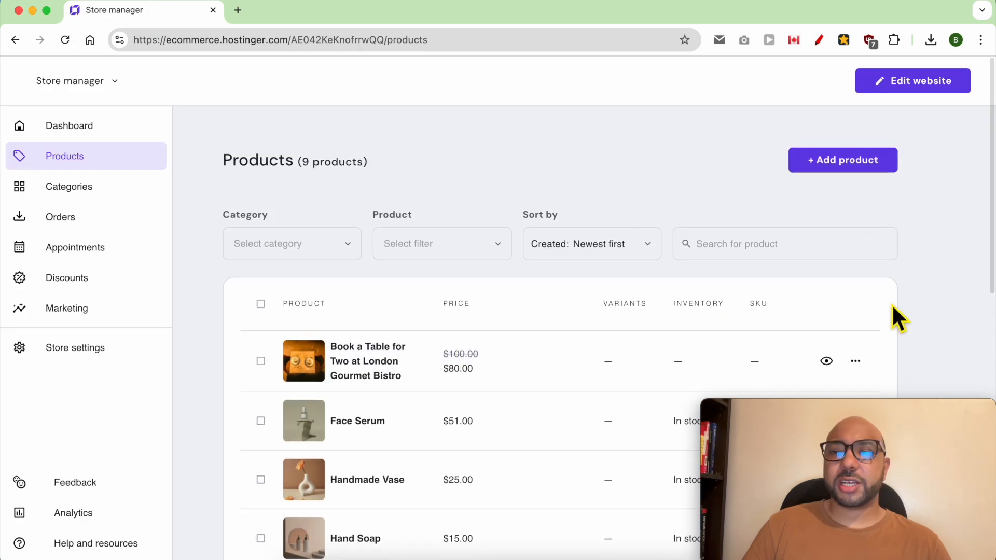
scroll(856, 244, "down", 5)
left_click(856, 141)
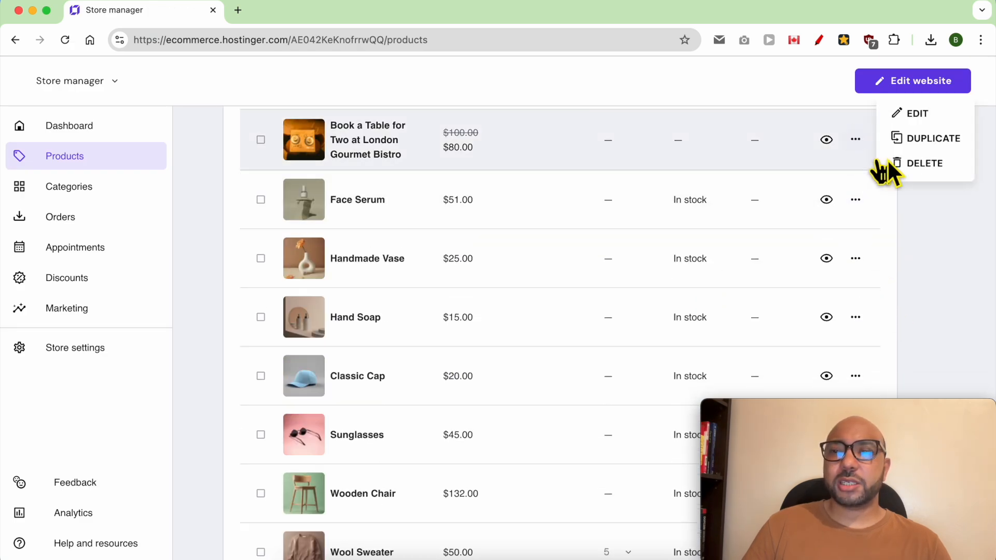
left_click(906, 140)
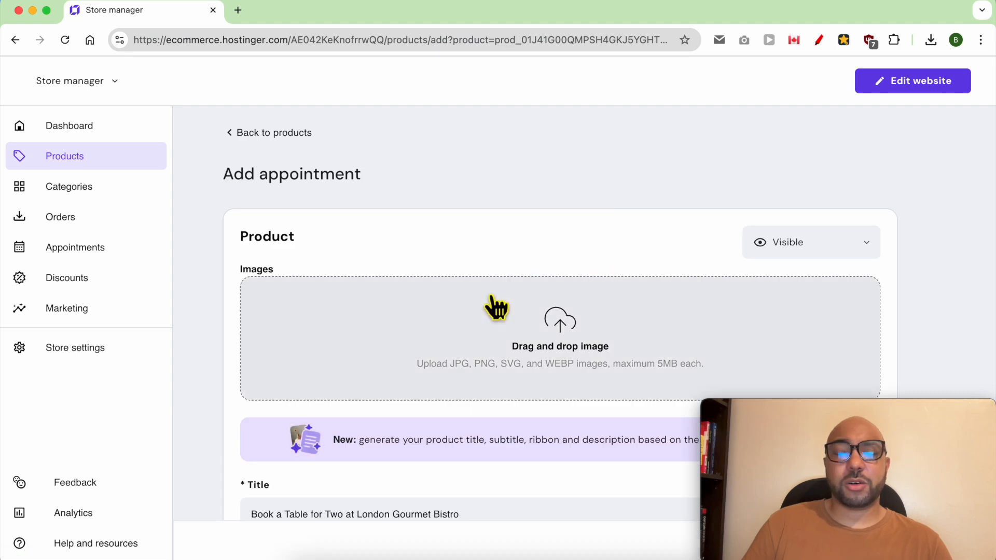
Upload the downloaded restaurant photo and change 'Two' to '5' in the title.
left_click(526, 336)
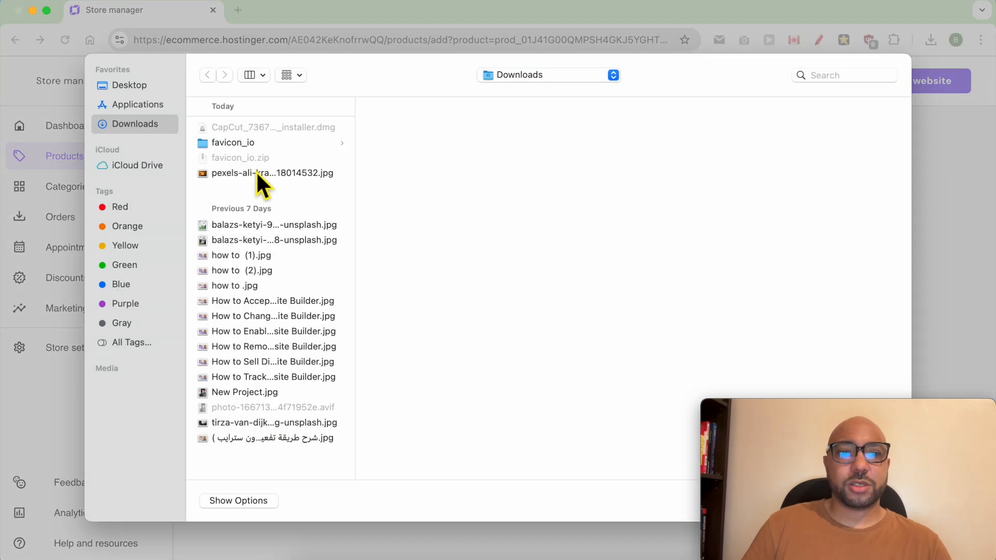
double_click(257, 173)
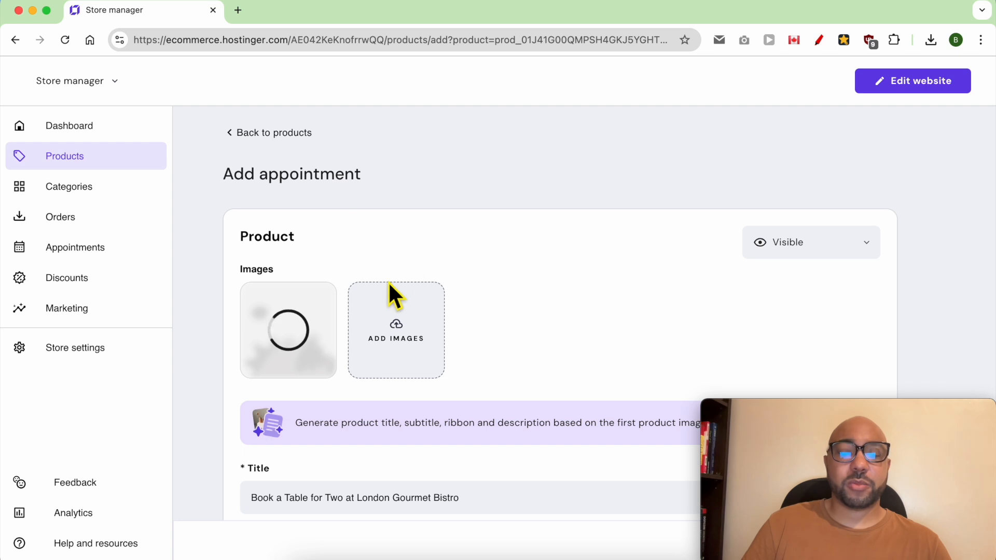
scroll(389, 286, "down", 7)
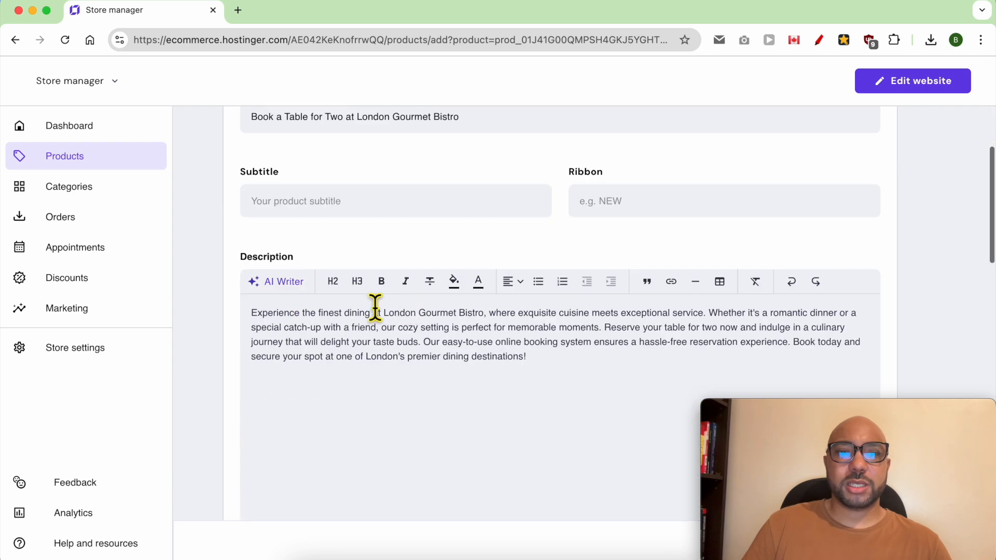
scroll(374, 306, "up", 1)
double_click(296, 165)
double_click(332, 165)
type("5")
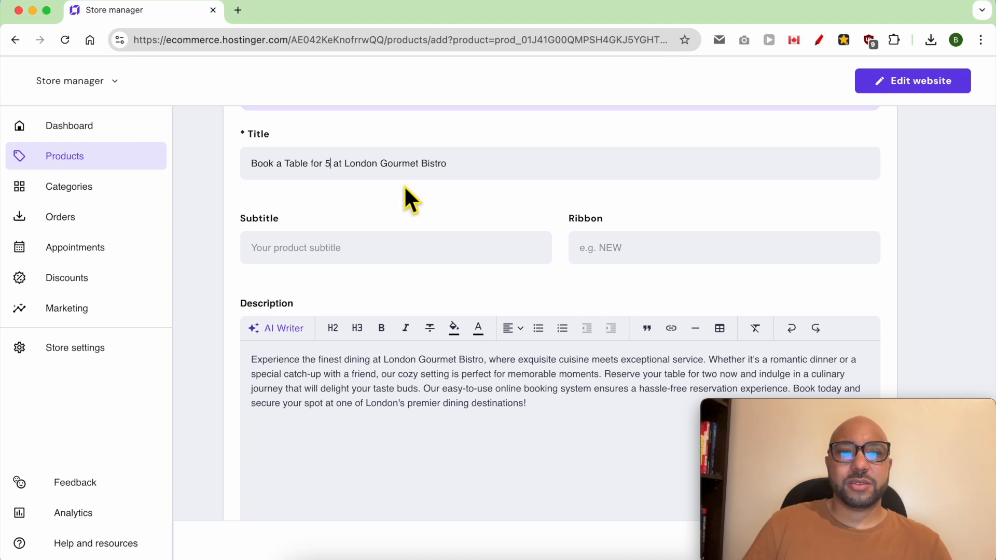
Save the new Book a Table for 5 at London Gourmet Bistro product, staying on the form.
scroll(477, 222, "down", 20)
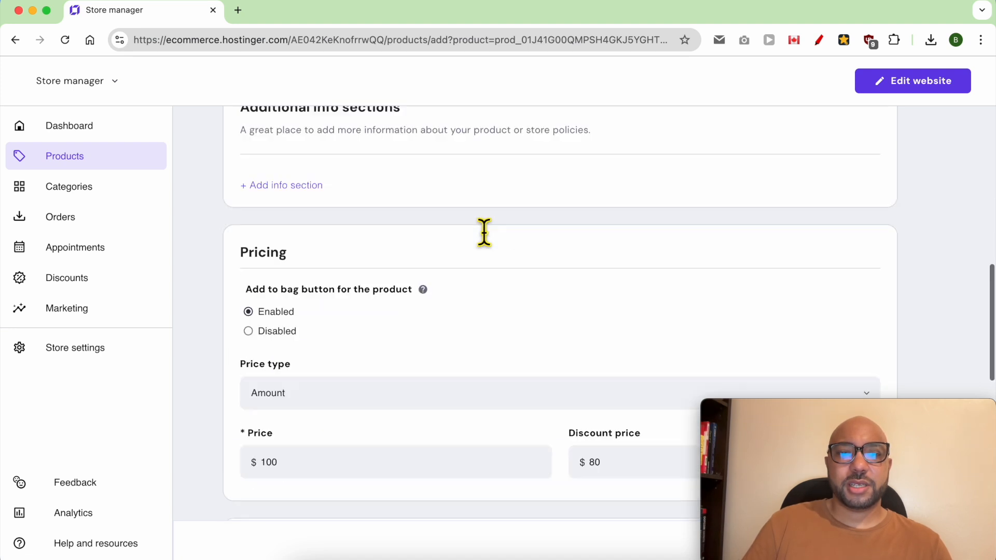
scroll(484, 232, "down", 1)
scroll(357, 354, "up", 1)
left_click(326, 316)
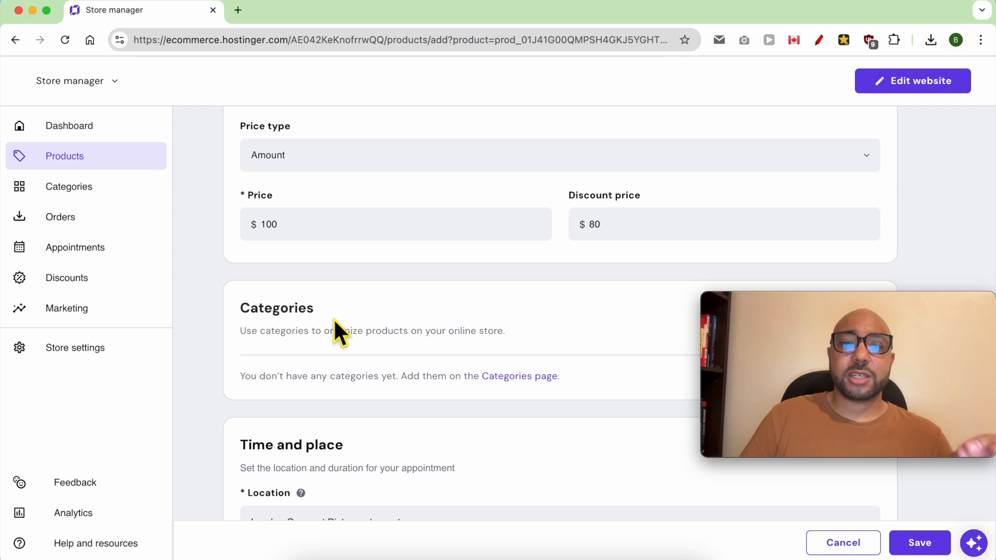
left_click(517, 376)
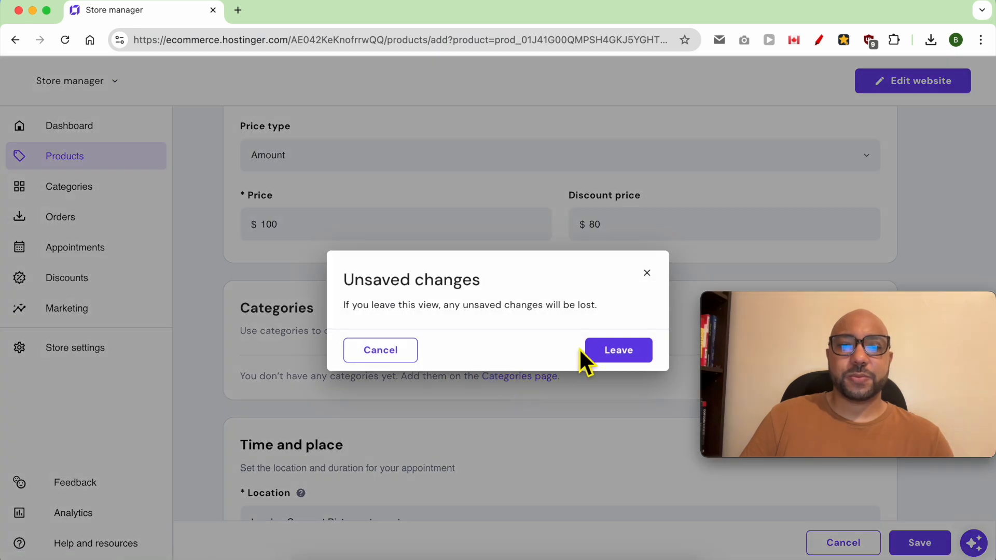
left_click(647, 272)
left_click(920, 543)
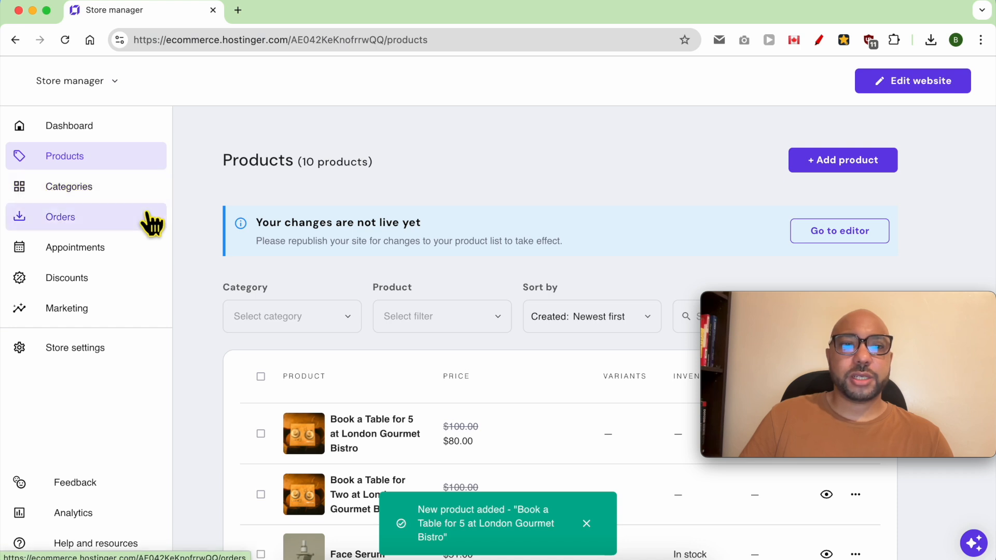
Create a Booking category holding Book a Table for 5 and Book a Table for Two.
left_click(119, 188)
left_click(481, 262)
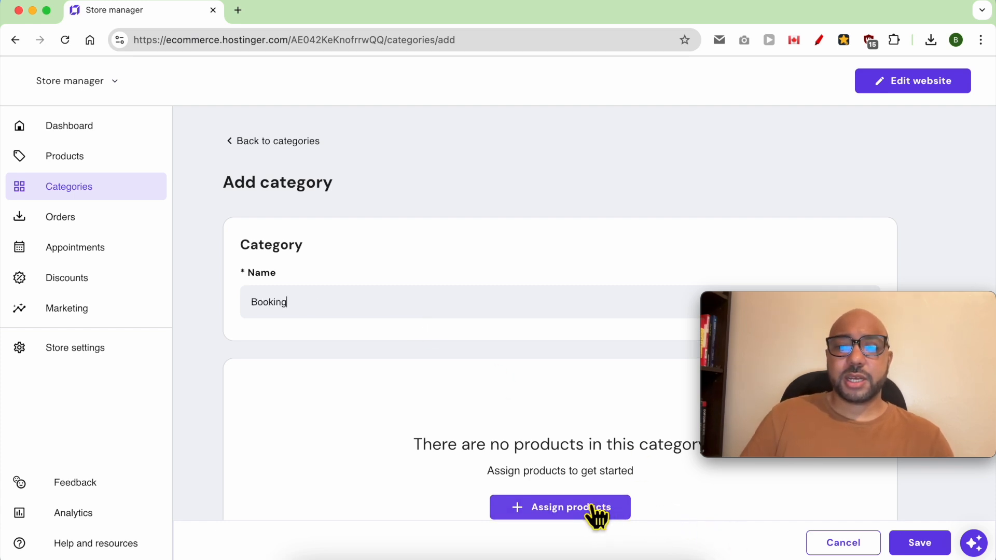
scroll(557, 473, "down", 1)
left_click(552, 467)
left_click(426, 237)
left_click(435, 262)
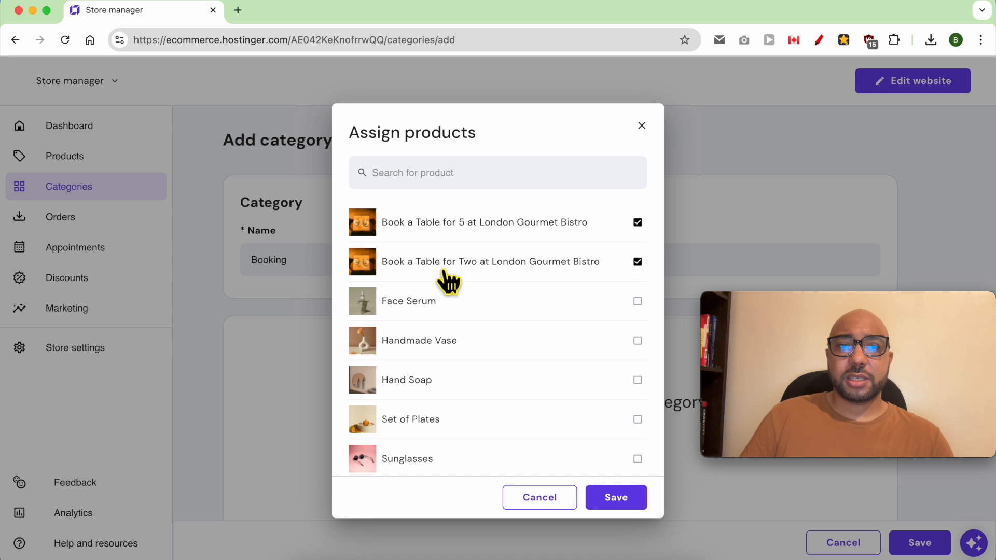
left_click(615, 500)
left_click(922, 544)
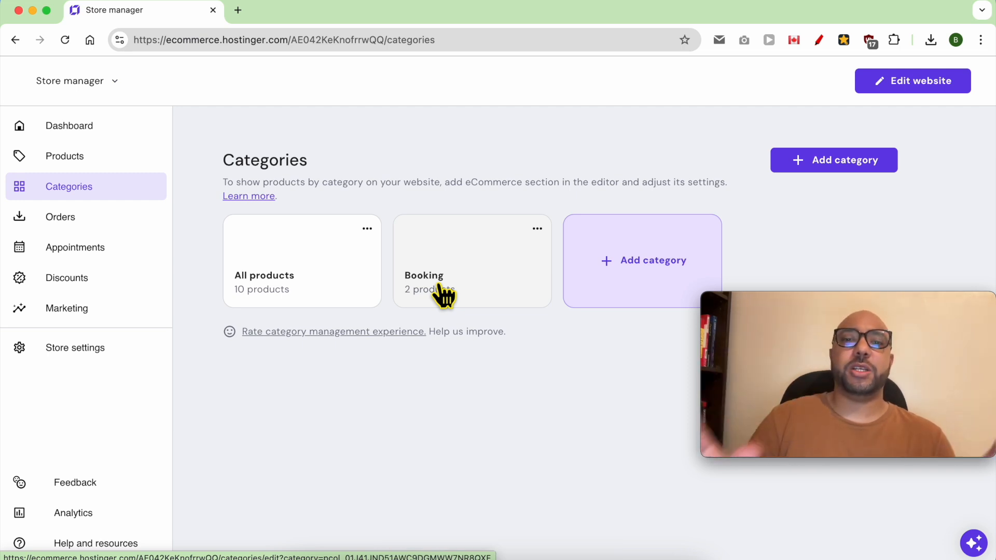
left_click(913, 88)
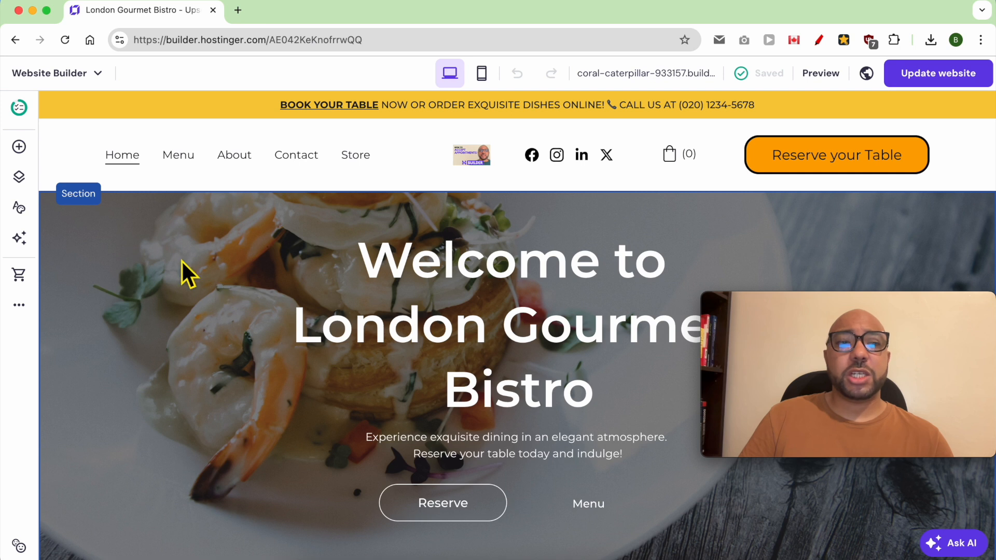
Add an Online store Product list page, with URL online-store, to the navigation.
left_click(20, 178)
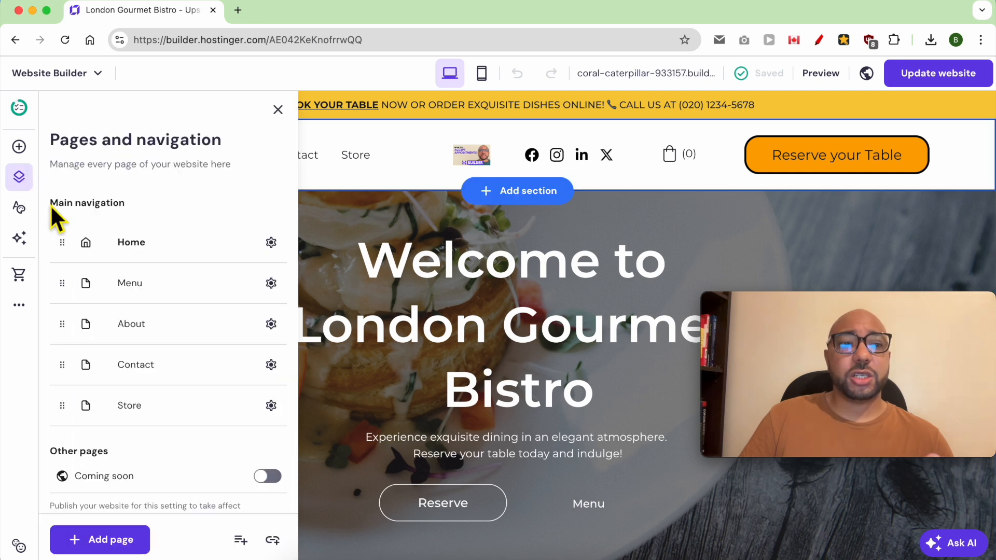
left_click(101, 540)
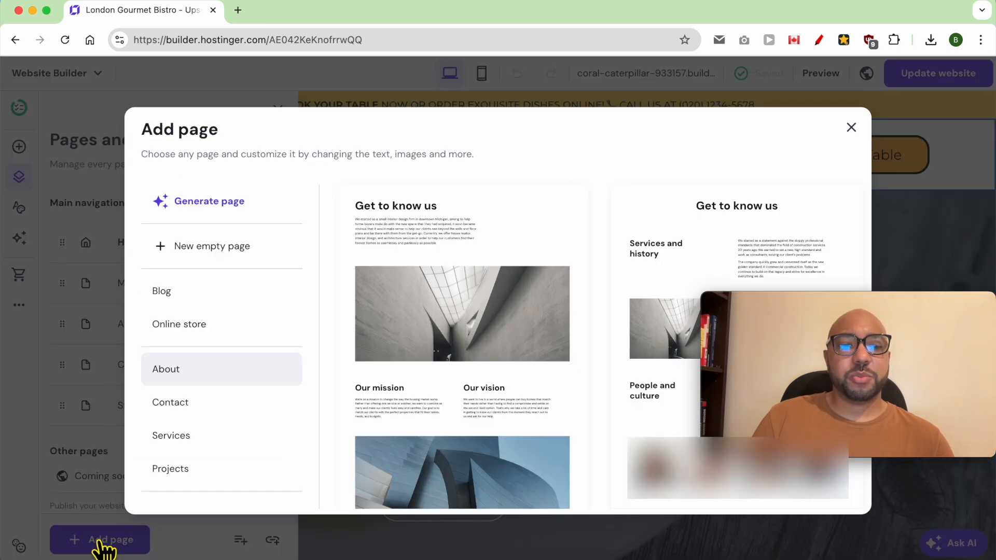
left_click(218, 403)
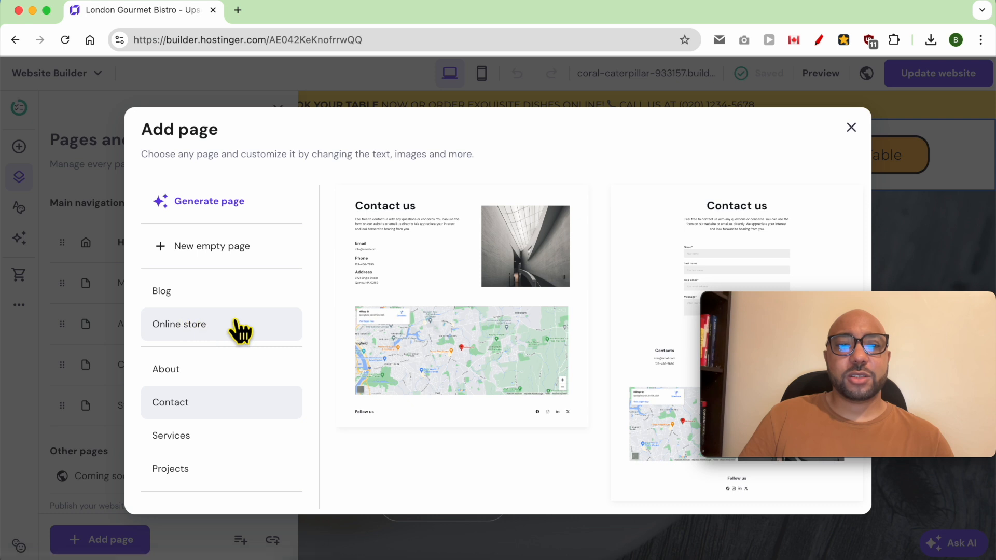
left_click(202, 328)
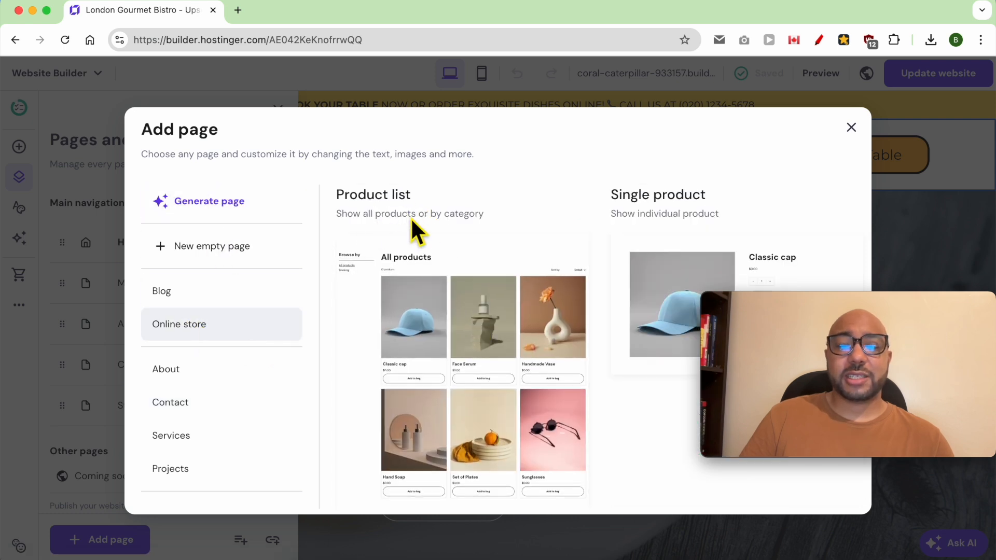
left_click(483, 296)
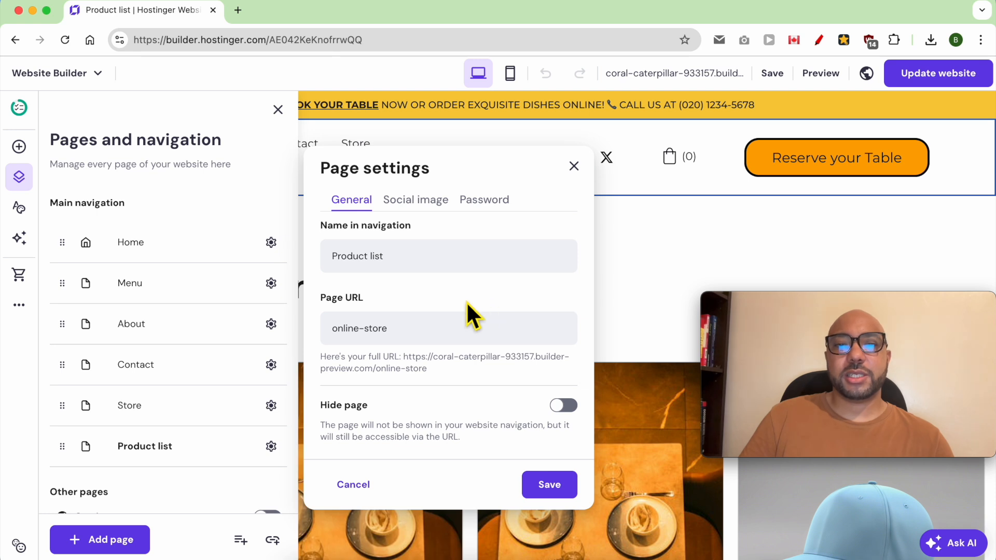
Rename the page to 'Book a Table' with page URL 'booking' and save.
left_click(424, 266)
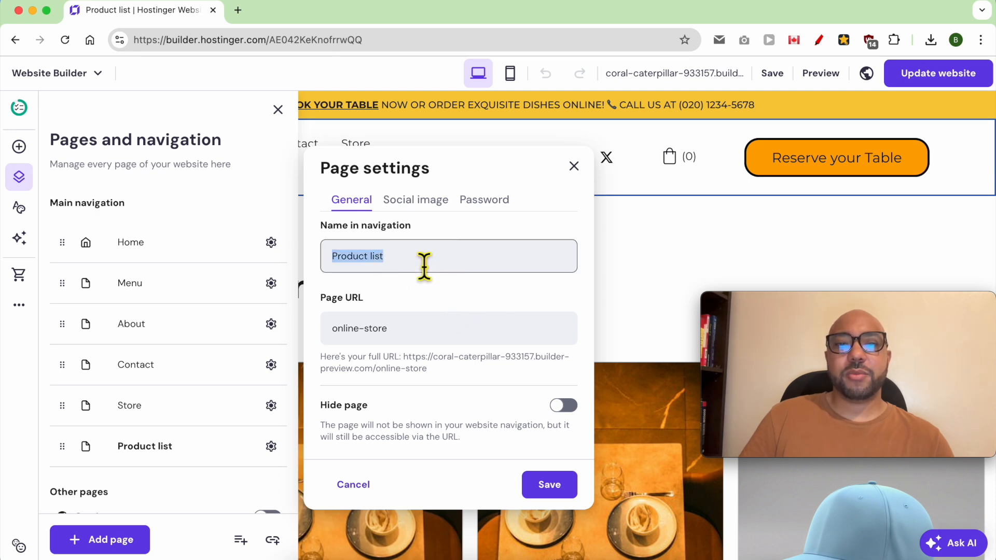
type("B")
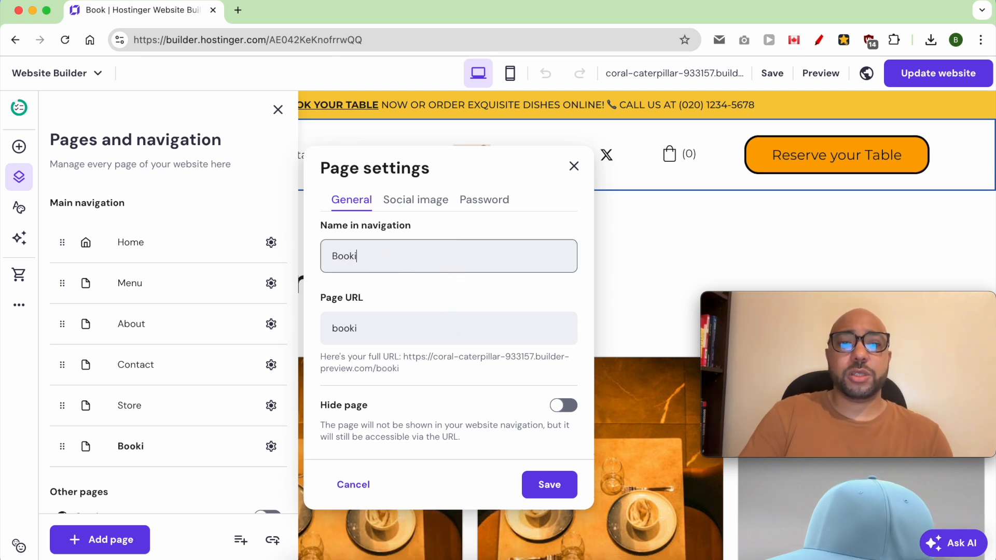
type("ook a Table")
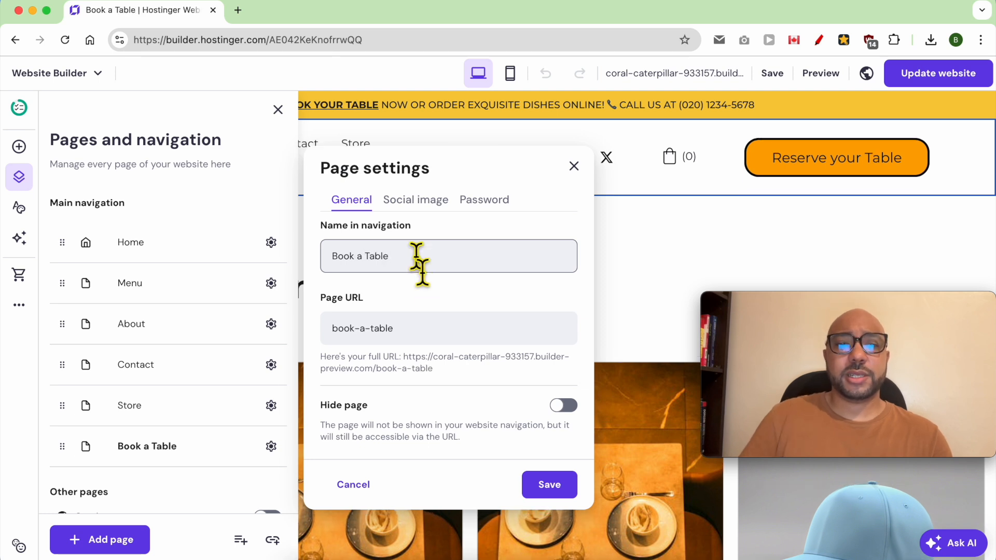
triple_click(427, 329)
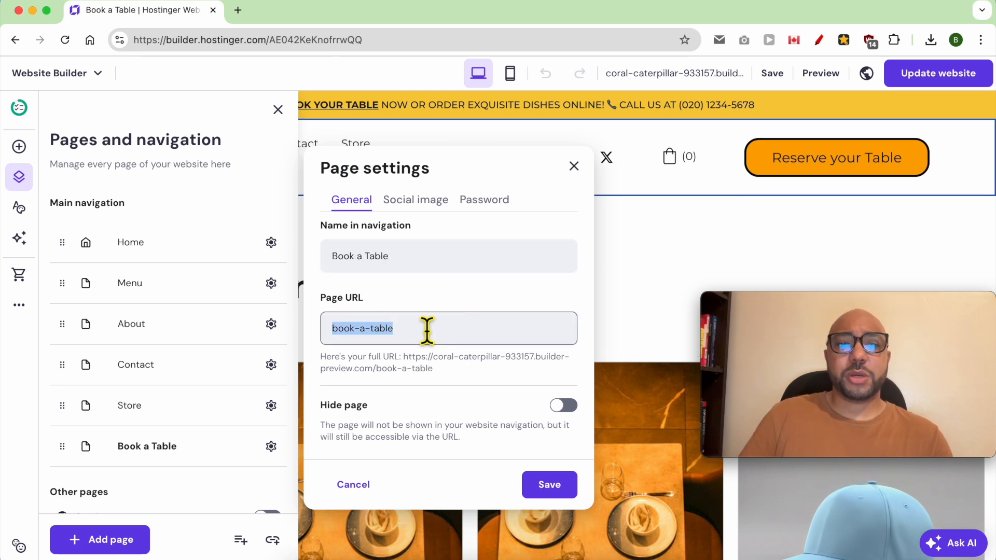
type("booking")
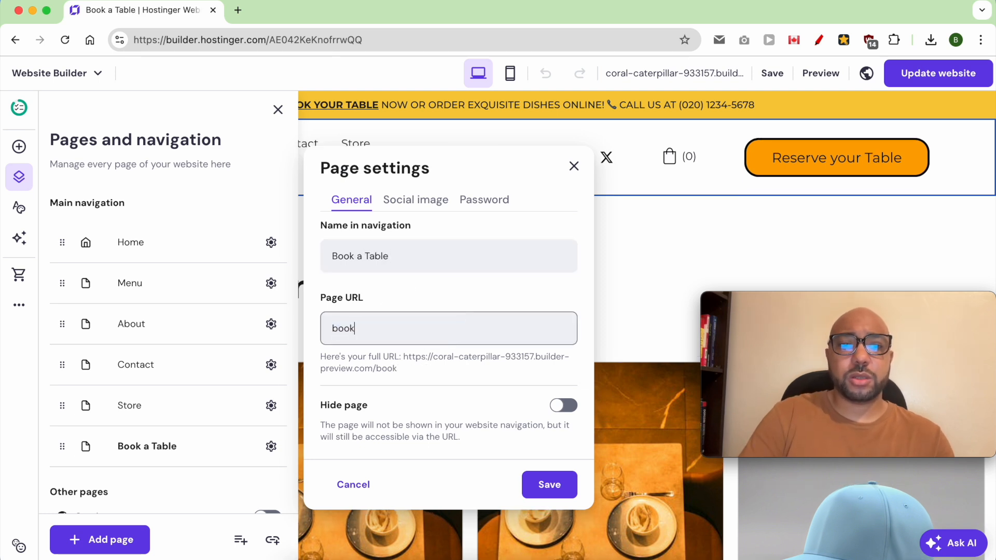
left_click(542, 483)
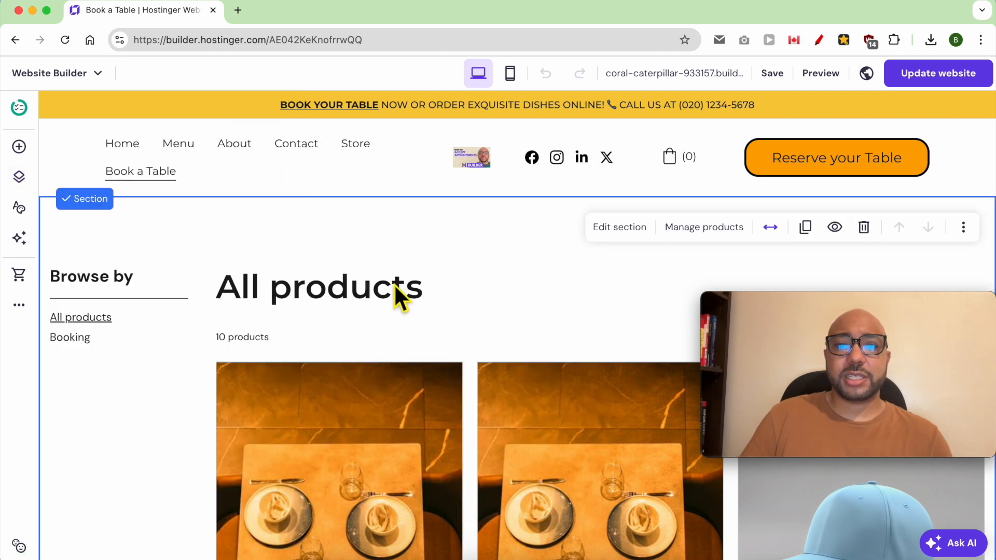
Turn off categories as filters and show only the Booking category in the product section.
scroll(102, 291, "down", 5)
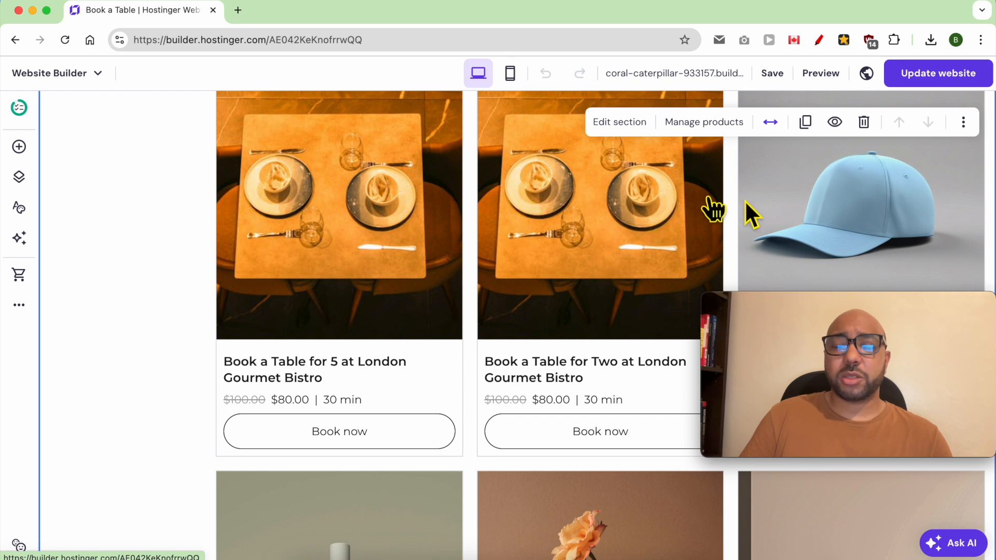
scroll(516, 358, "down", 4)
scroll(477, 353, "up", 5)
scroll(478, 354, "up", 4)
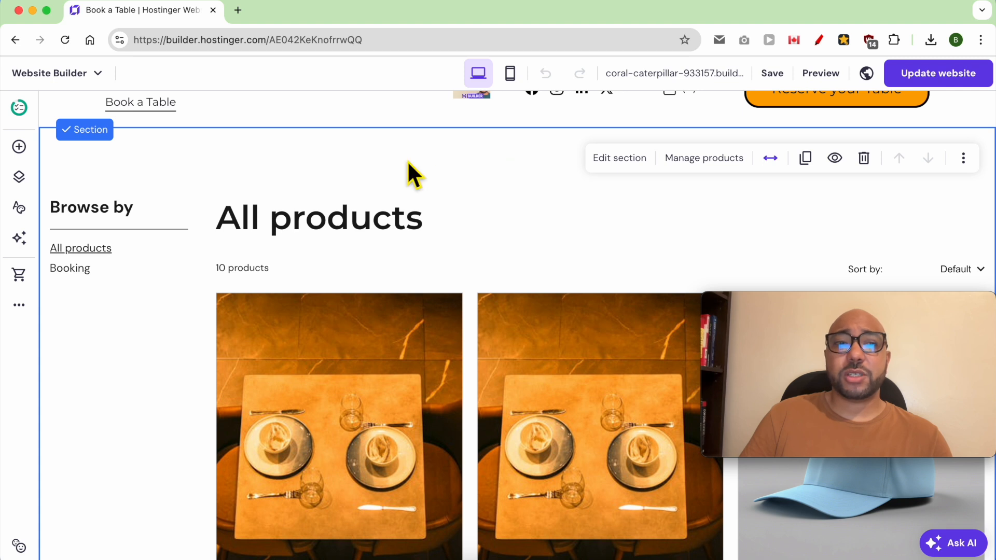
left_click(623, 159)
left_click_drag(851, 295, 155, 409)
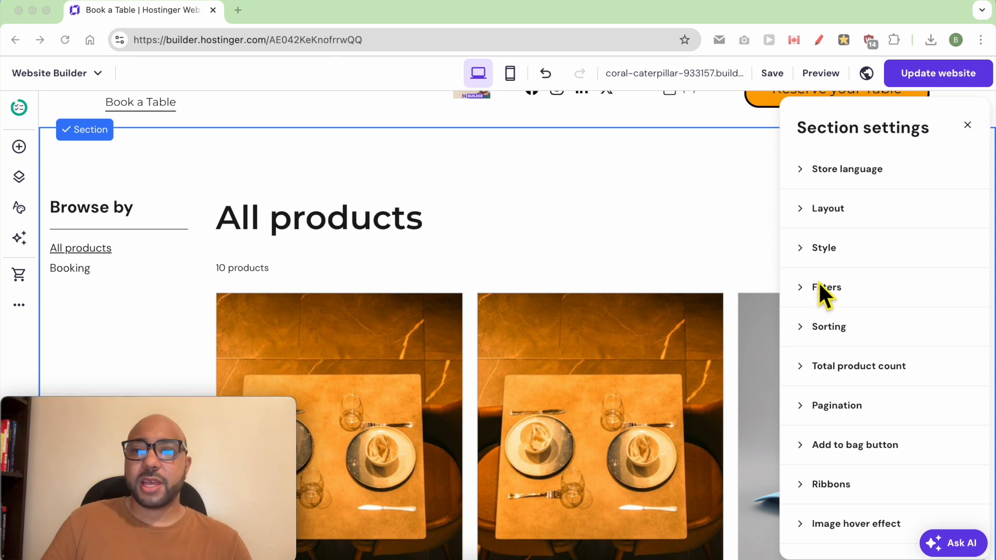
left_click(864, 290)
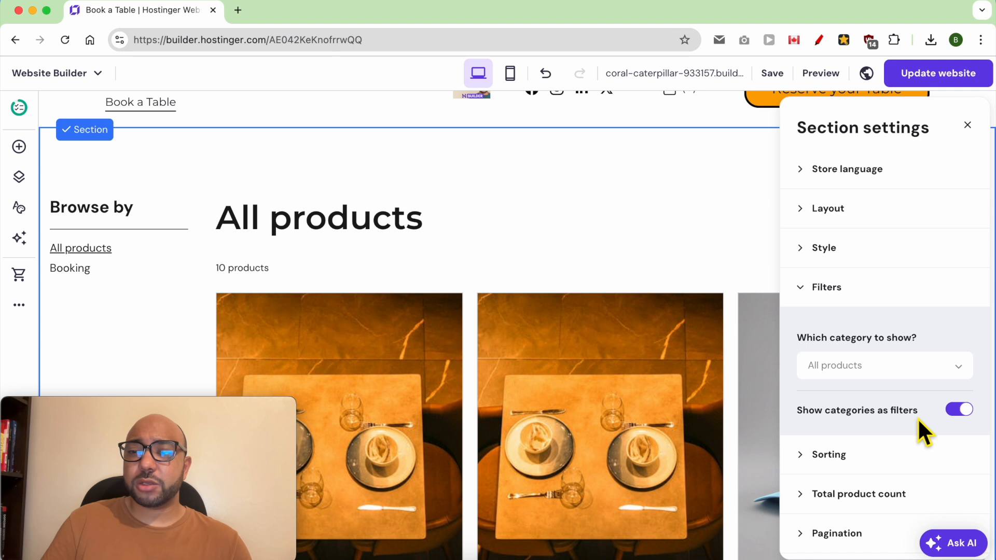
left_click(960, 410)
left_click(941, 374)
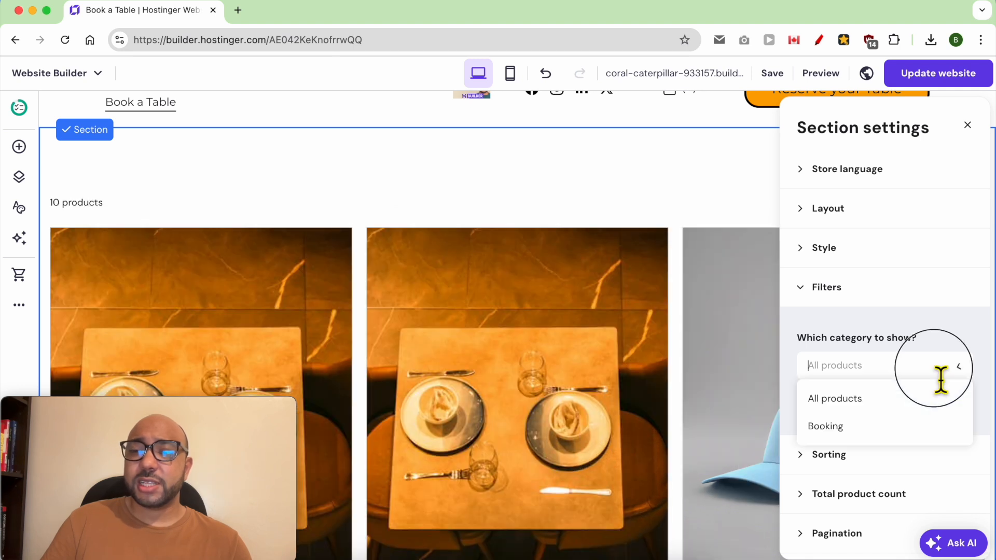
left_click(872, 431)
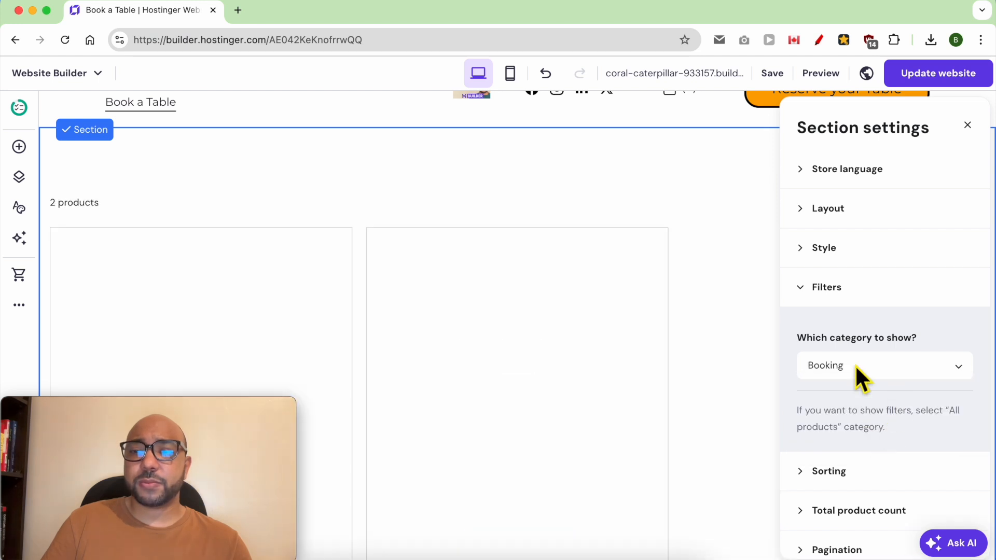
left_click(728, 272)
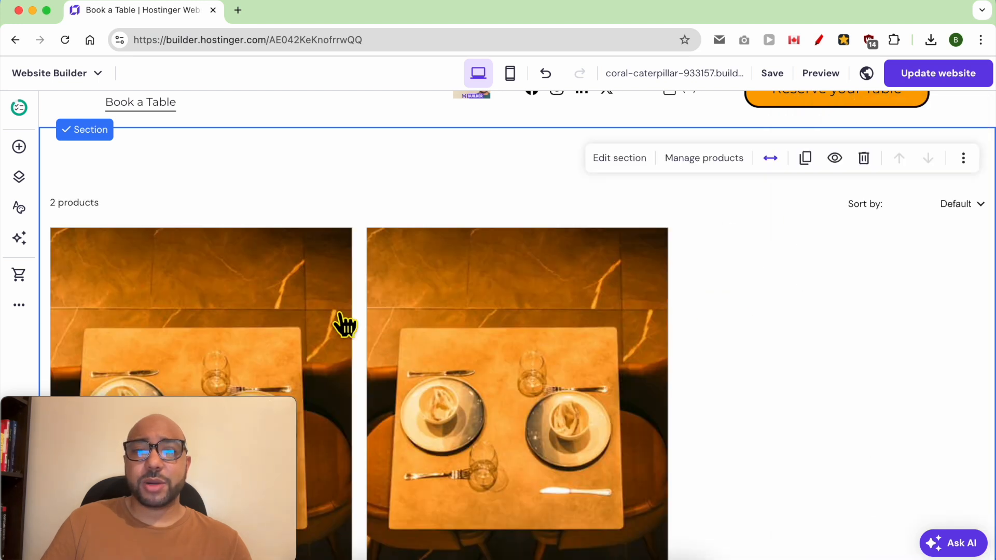
Add a blank section above the product list and reduce its height.
scroll(337, 317, "down", 8)
scroll(378, 296, "up", 3)
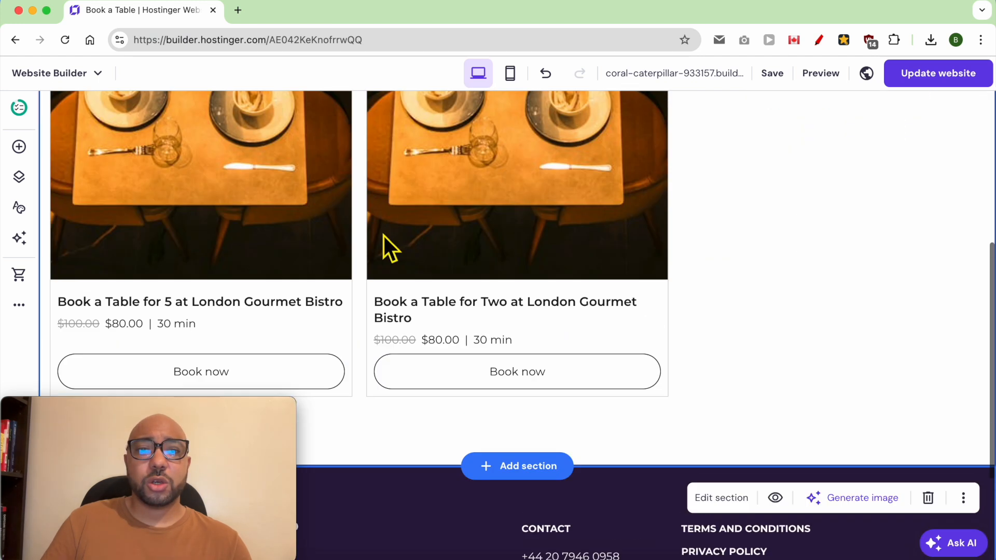
scroll(332, 251, "up", 5)
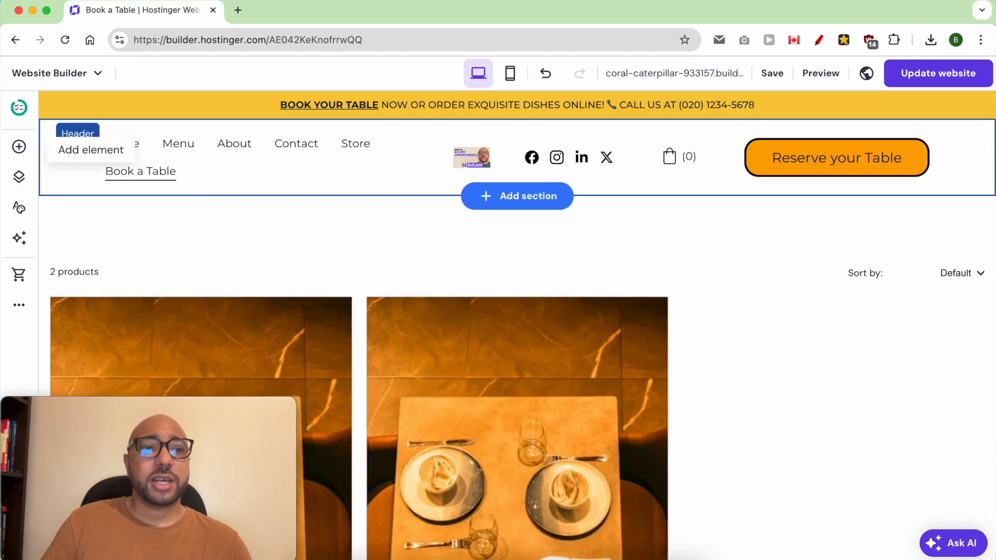
left_click(19, 146)
left_click_drag(92, 224, 495, 281)
left_click(542, 235)
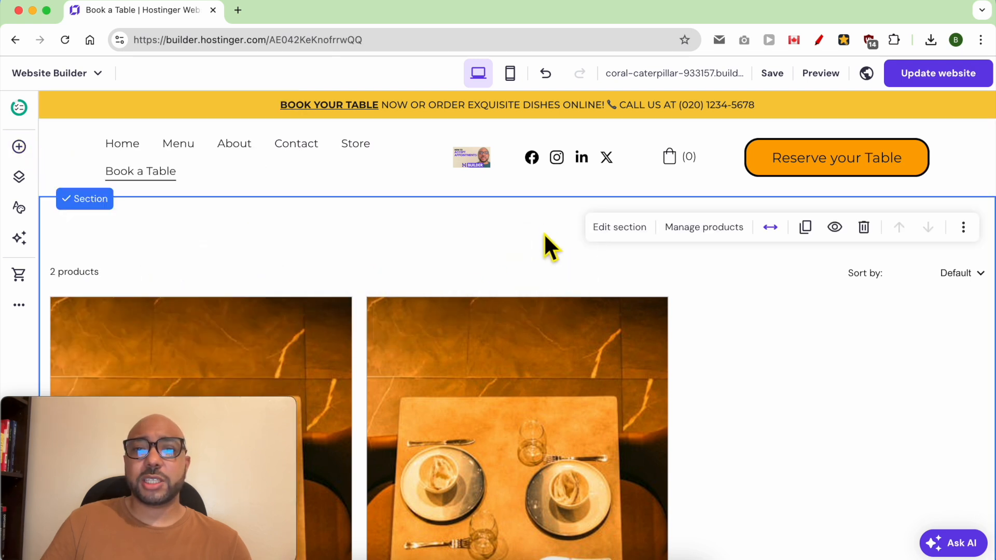
left_click(523, 196)
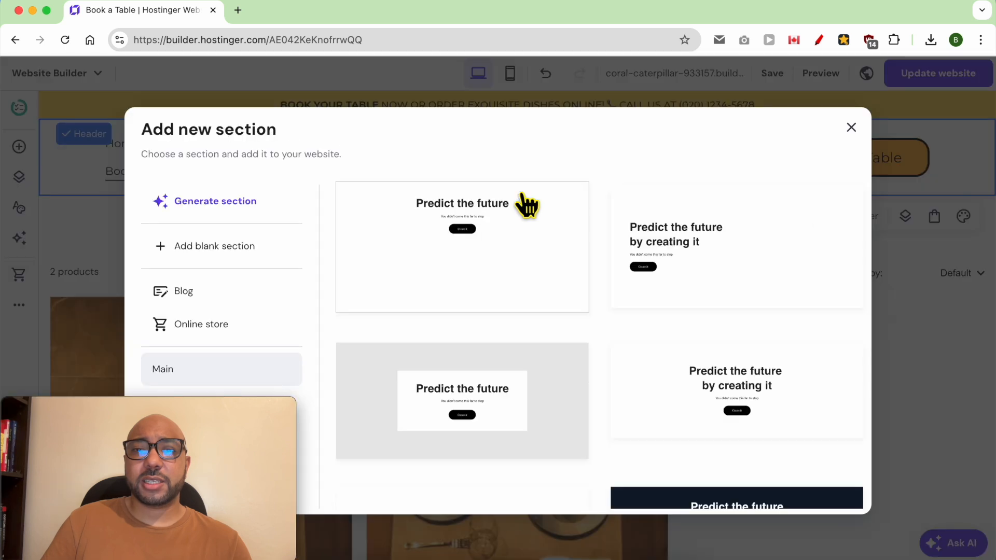
left_click(218, 249)
left_click_drag(918, 490, 912, 234)
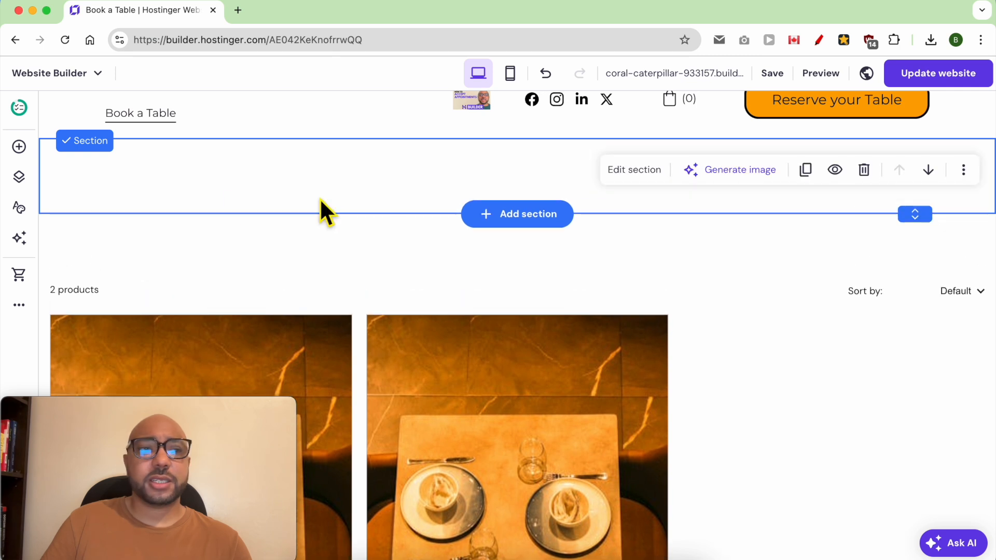
Place a text block reading 'Book your table:' in the section, widened to one line.
left_click(20, 147)
left_click_drag(96, 227, 501, 213)
left_click_drag(561, 275, 455, 267)
double_click(455, 266)
type("Book your table:")
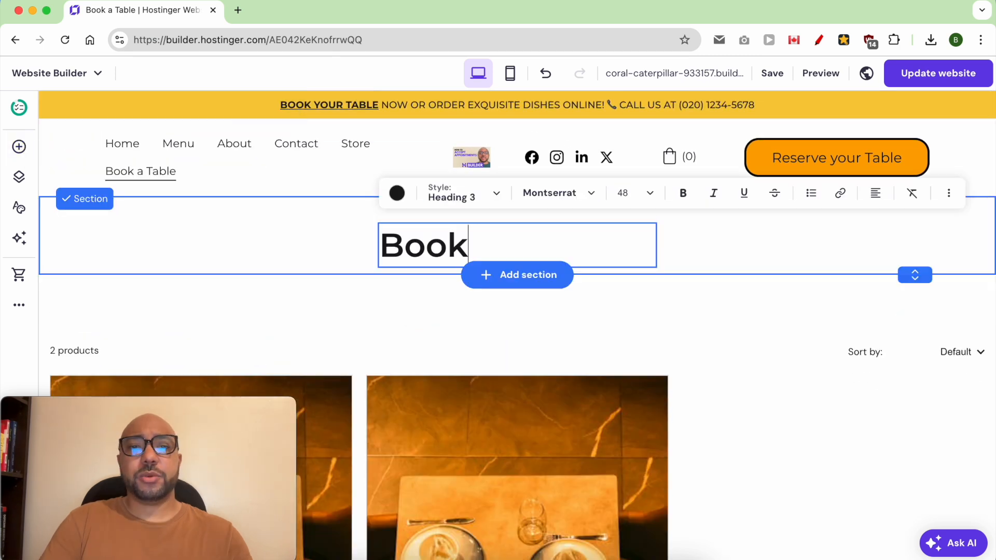
left_click(668, 271)
left_click_drag(668, 270, 700, 259)
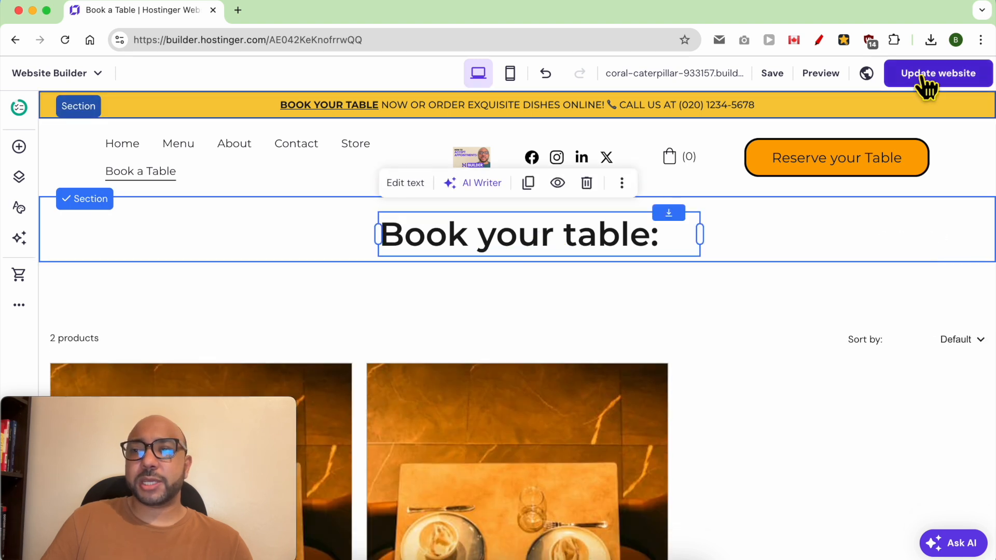
left_click(924, 77)
View the published site and open the Book a Table for 5 product page.
left_click(688, 268)
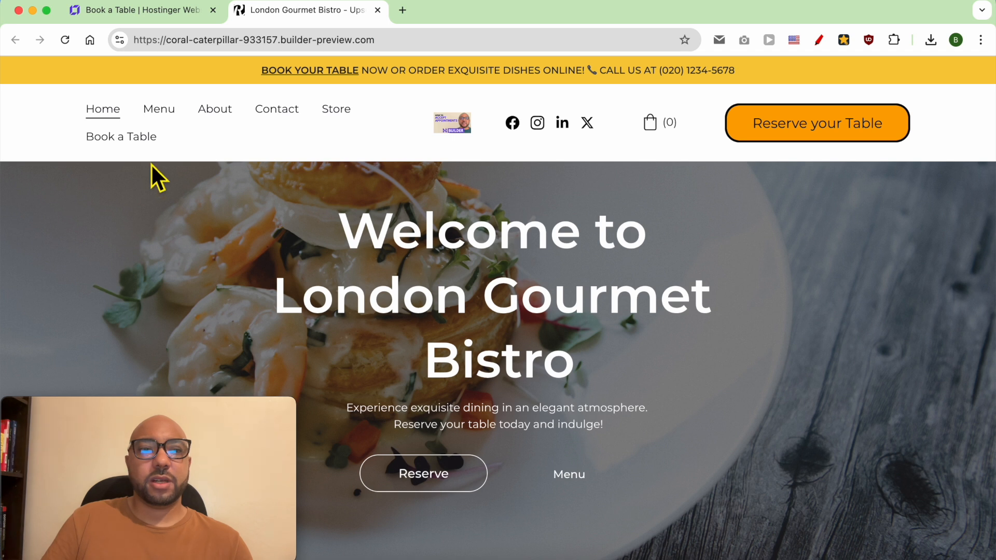
left_click(133, 140)
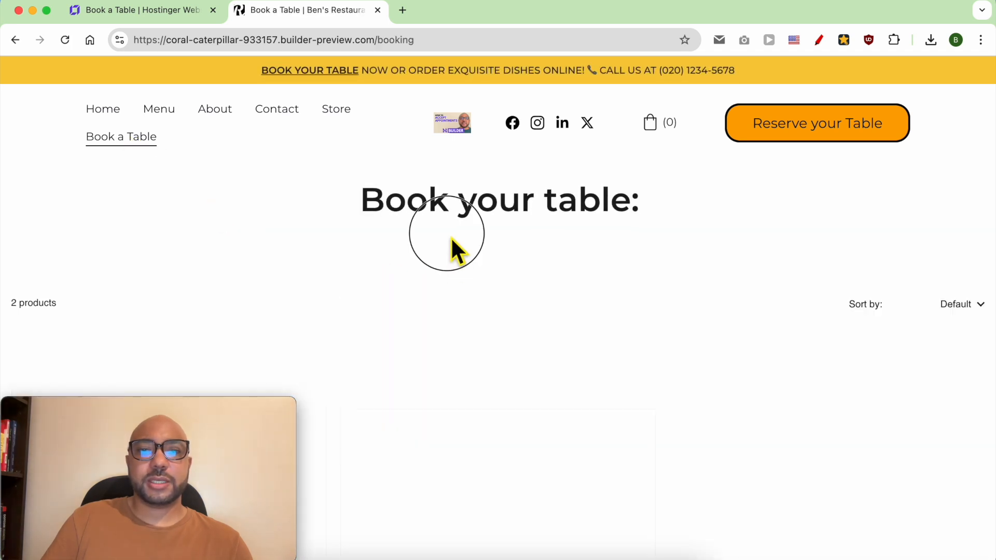
left_click_drag(228, 407, 226, 12)
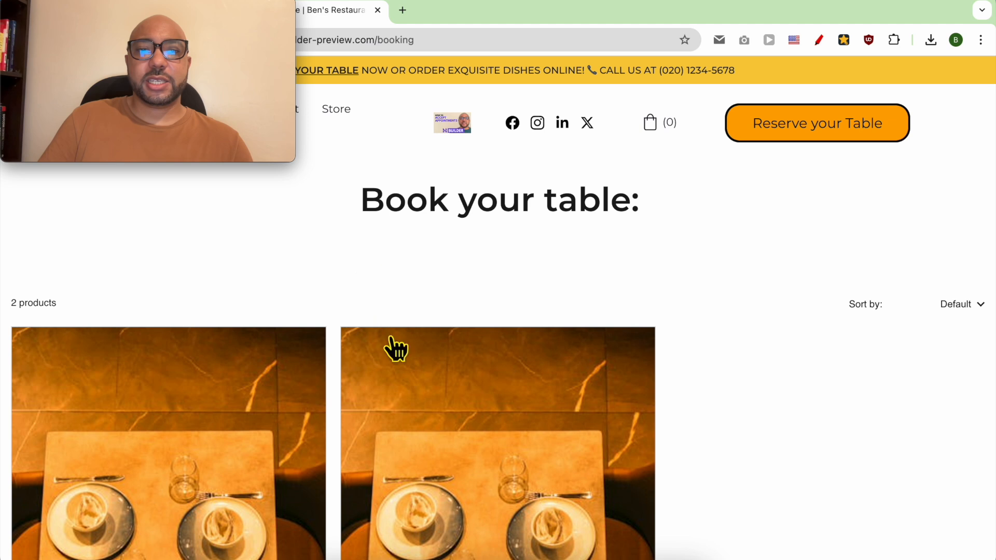
scroll(526, 363, "down", 8)
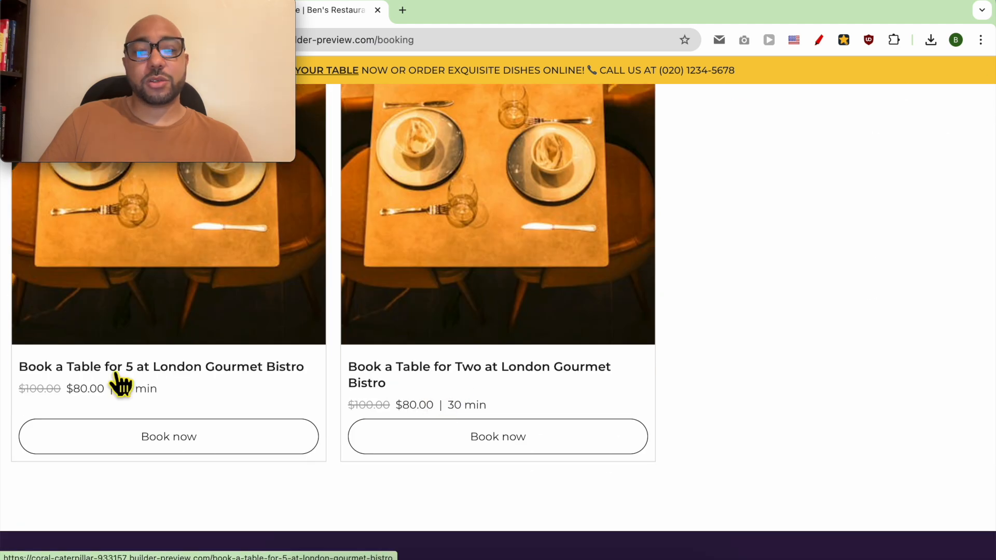
left_click(131, 303)
scroll(597, 364, "down", 3)
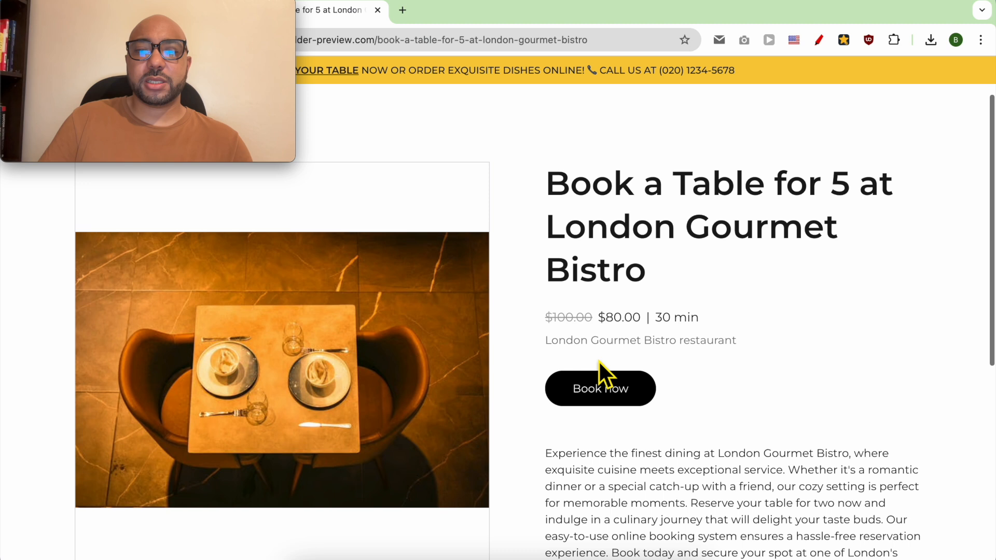
Book the table for 5 on July 31 at 08:30 AM through to checkout.
left_click(617, 320)
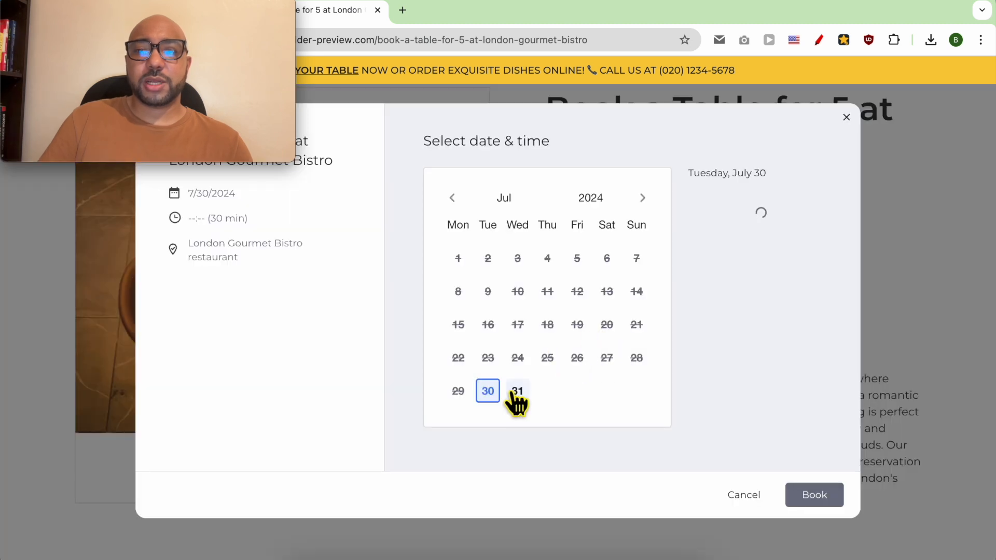
left_click(518, 395)
left_click(764, 254)
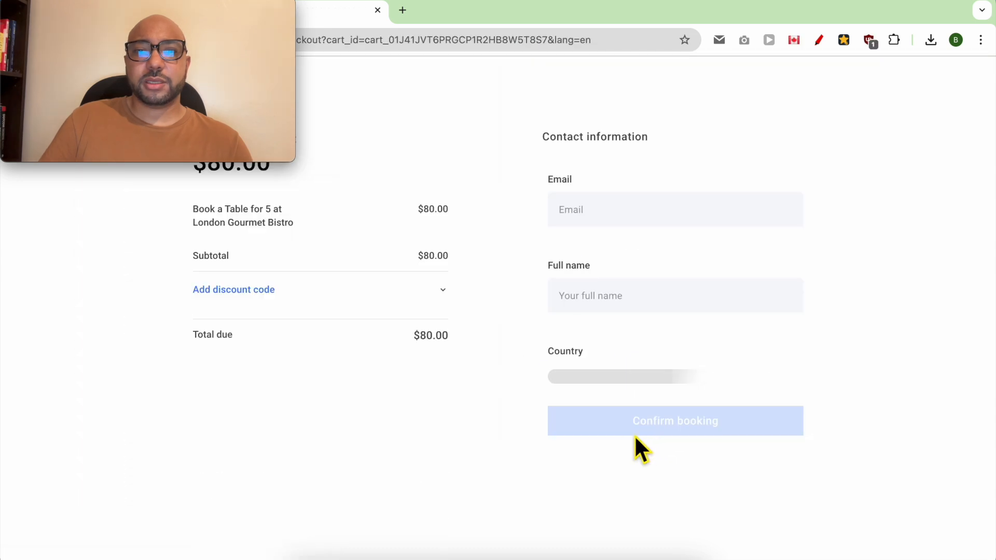
left_click(615, 221)
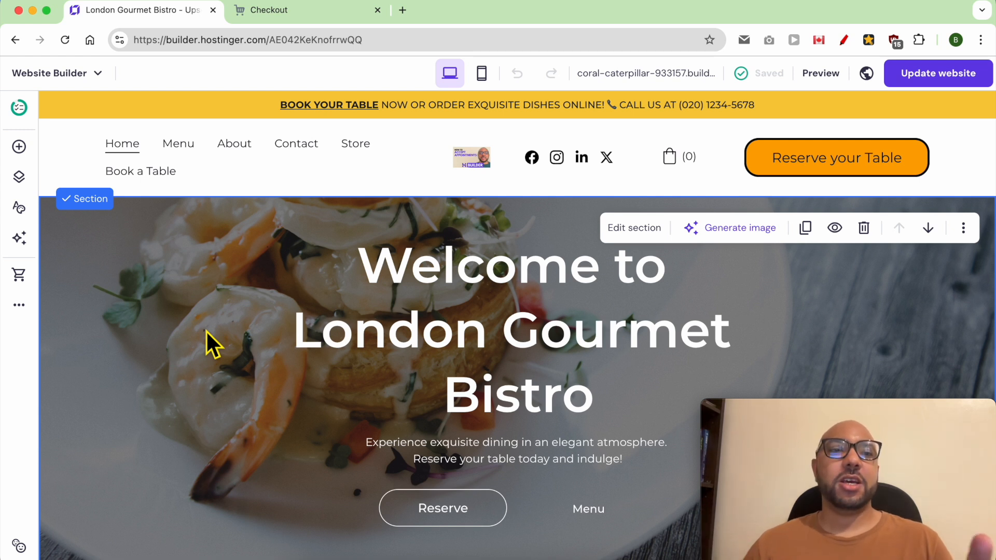
left_click(20, 178)
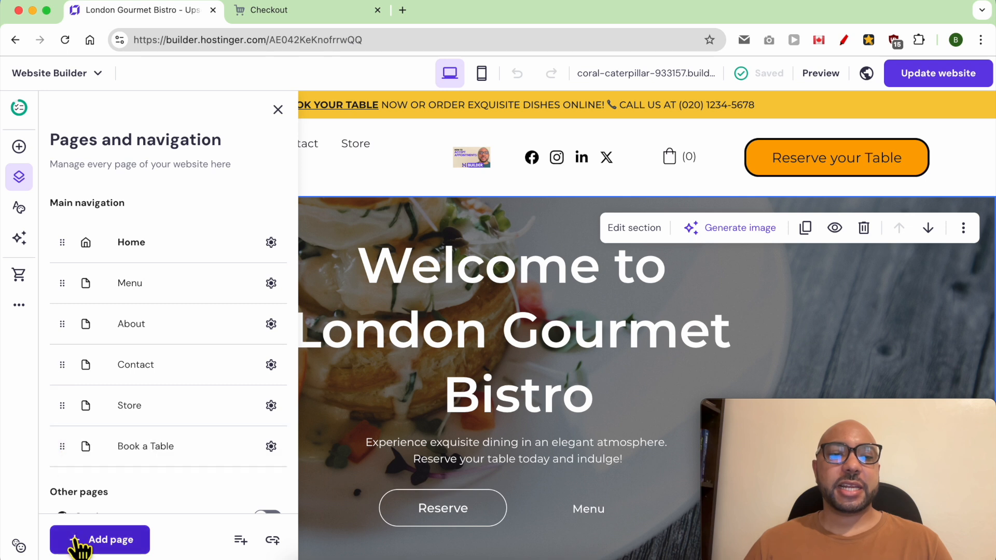
Add a new empty page to the navigation, keeping its default settings.
left_click(99, 540)
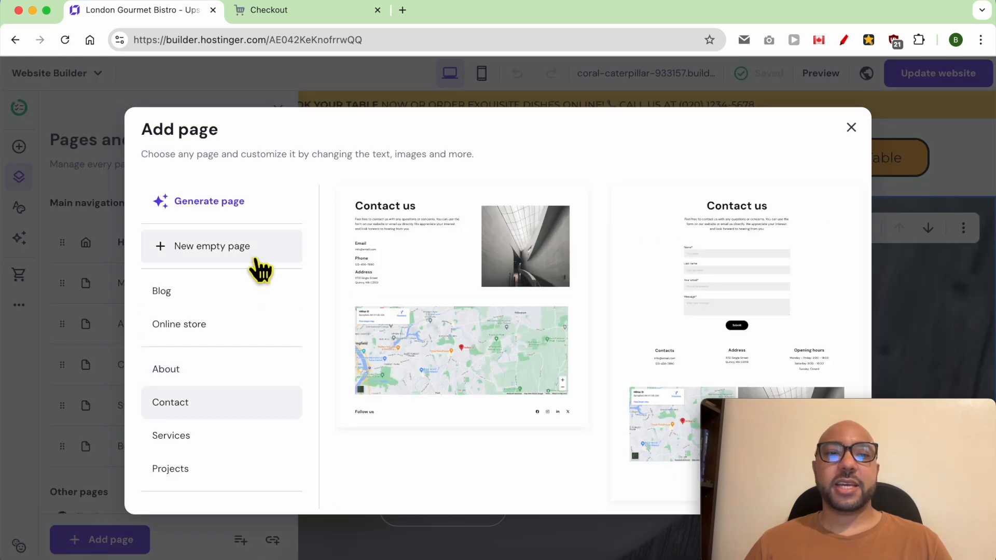
left_click(258, 255)
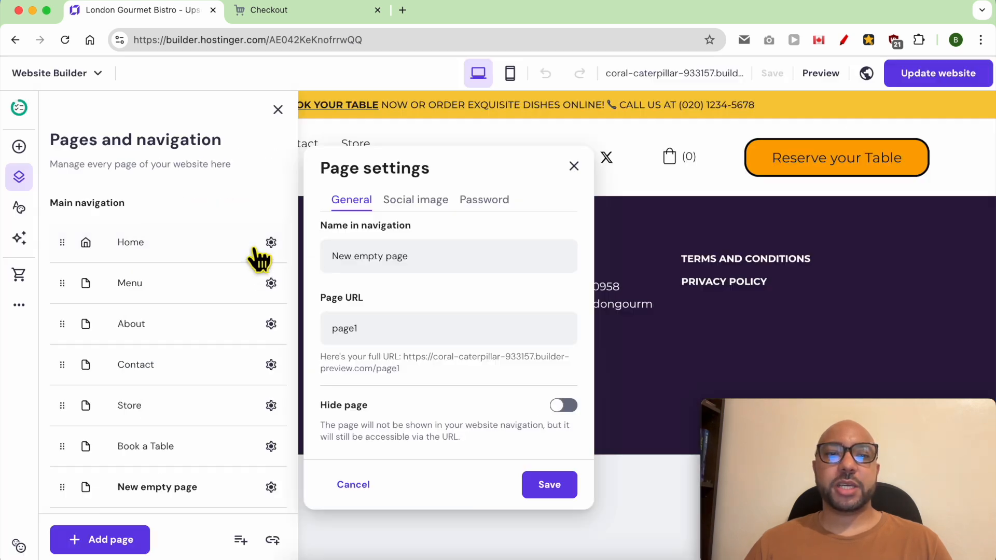
left_click(667, 304)
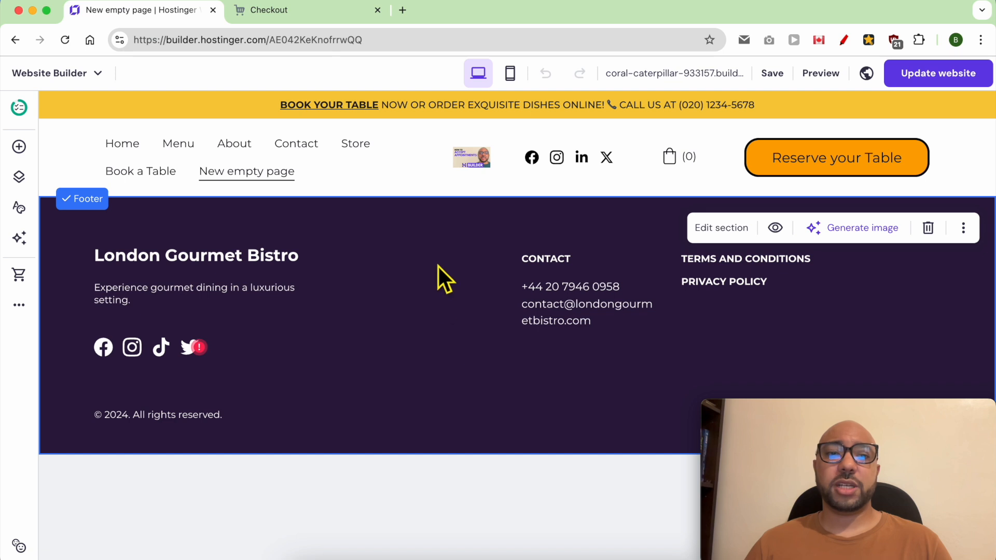
Add the first Gallery section layout to the new page.
mouse_move(452, 197)
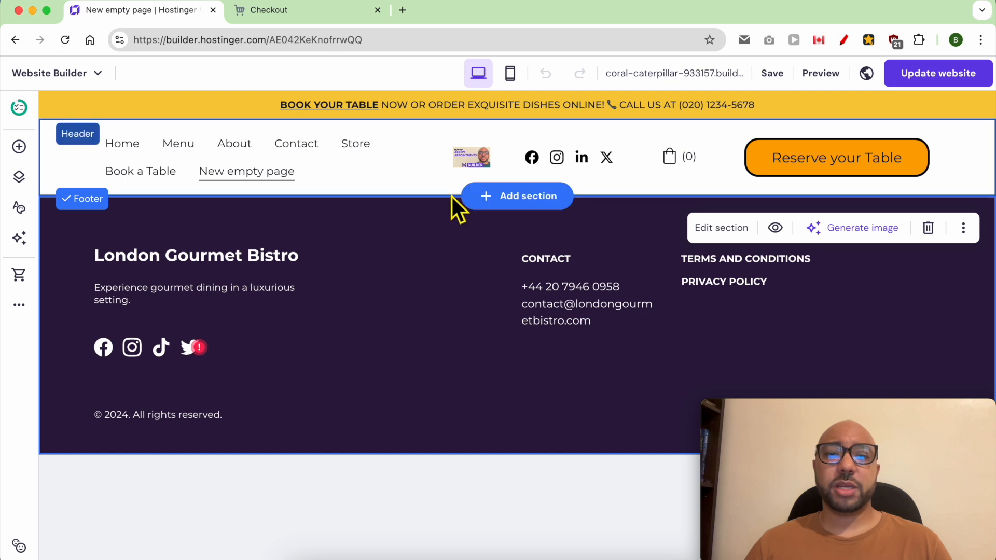
left_click(506, 214)
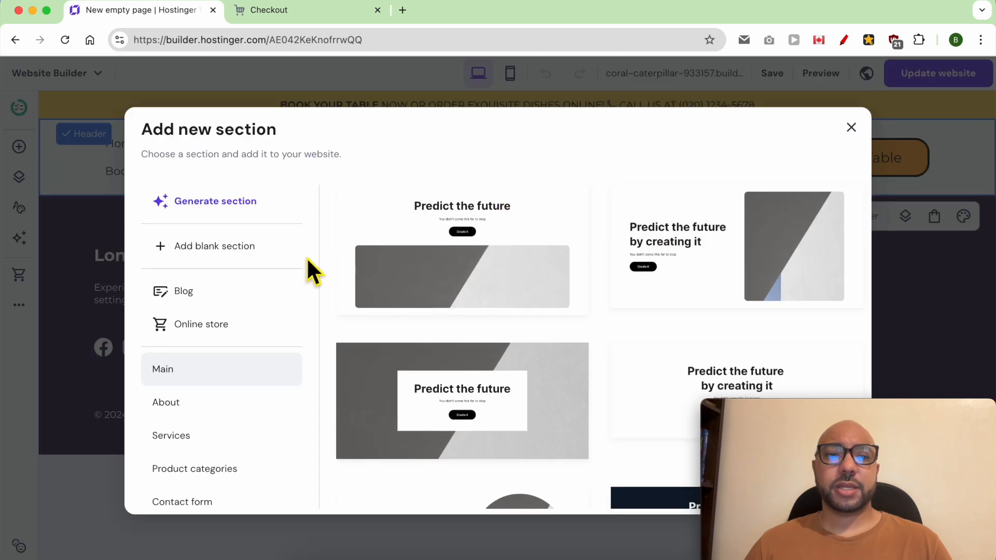
scroll(244, 431, "down", 5)
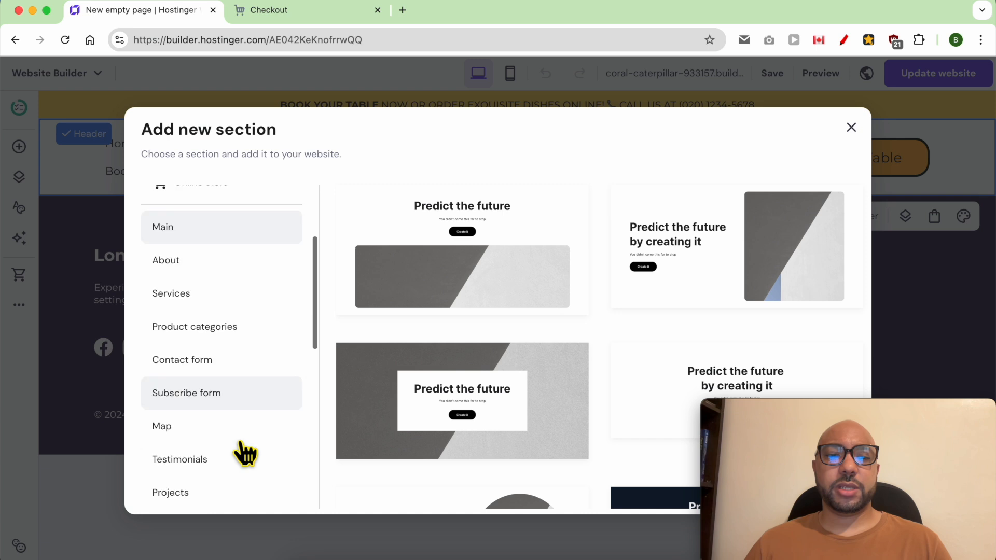
scroll(256, 400, "down", 3)
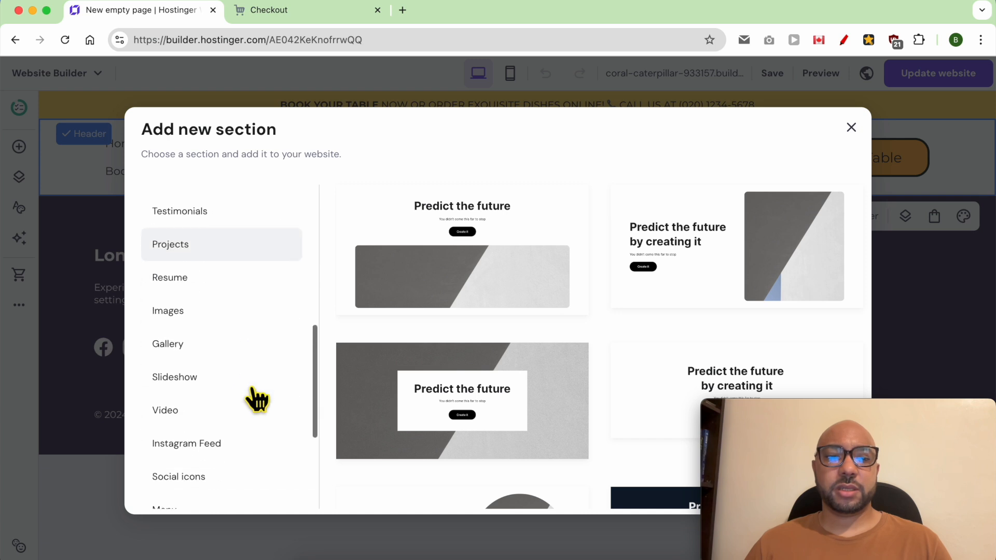
left_click(214, 345)
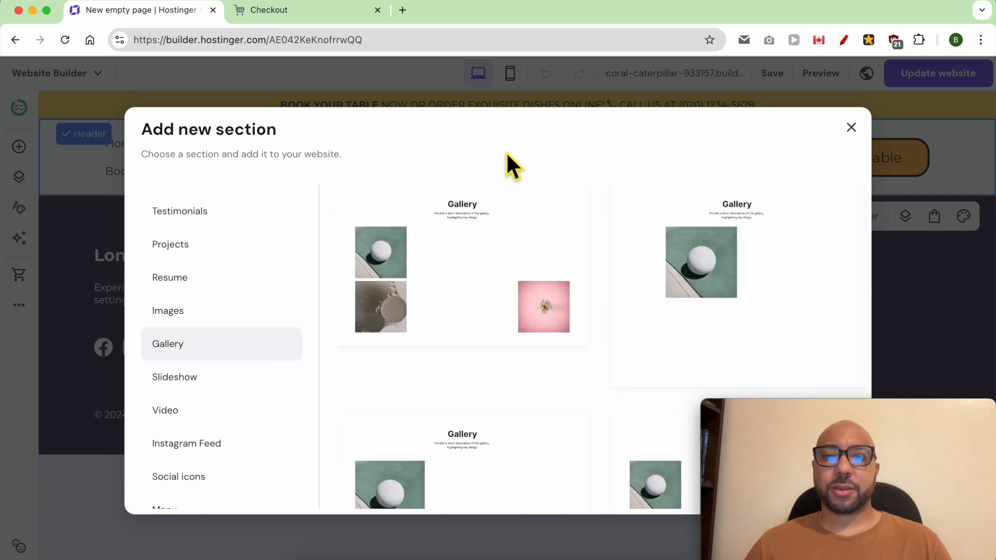
left_click(507, 260)
scroll(456, 425, "down", 3)
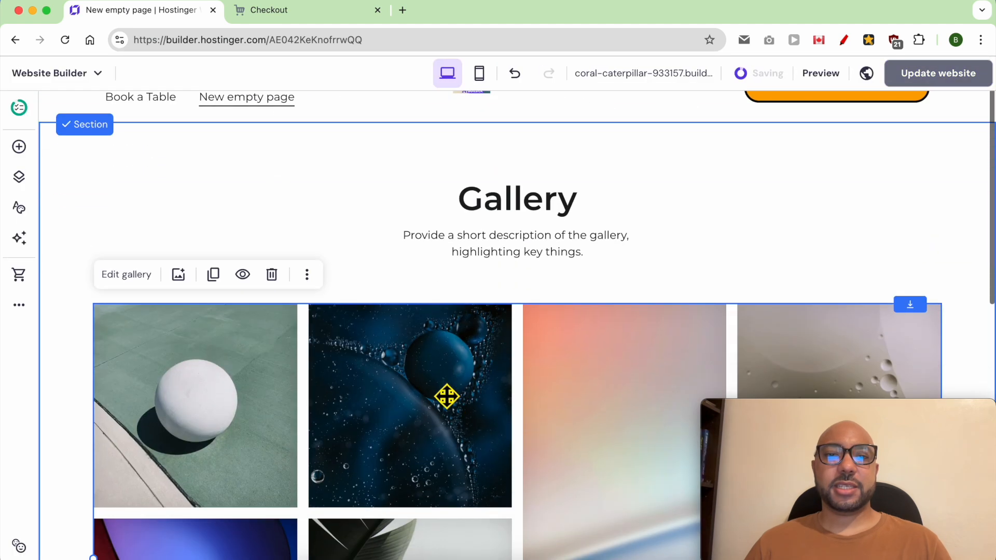
scroll(441, 391, "down", 4)
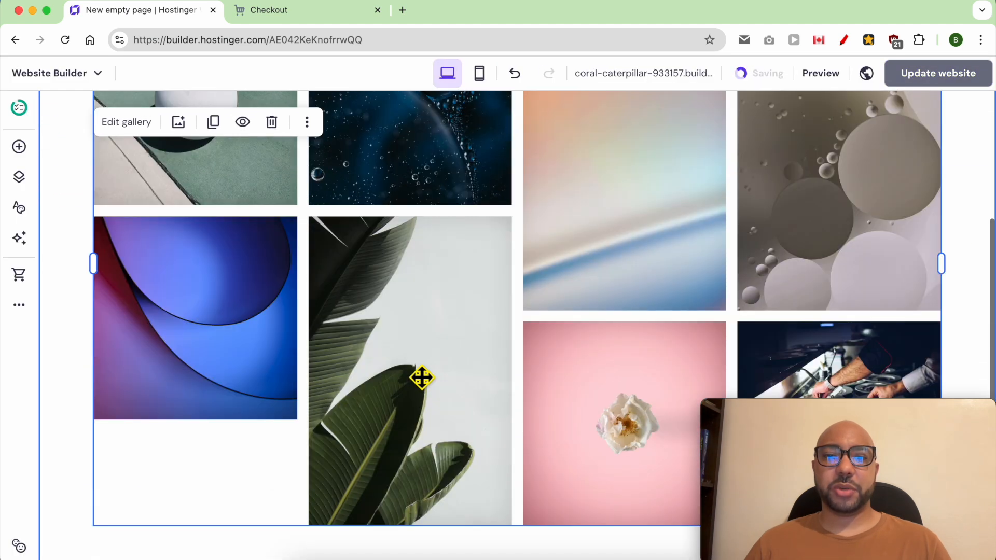
scroll(420, 378, "up", 6)
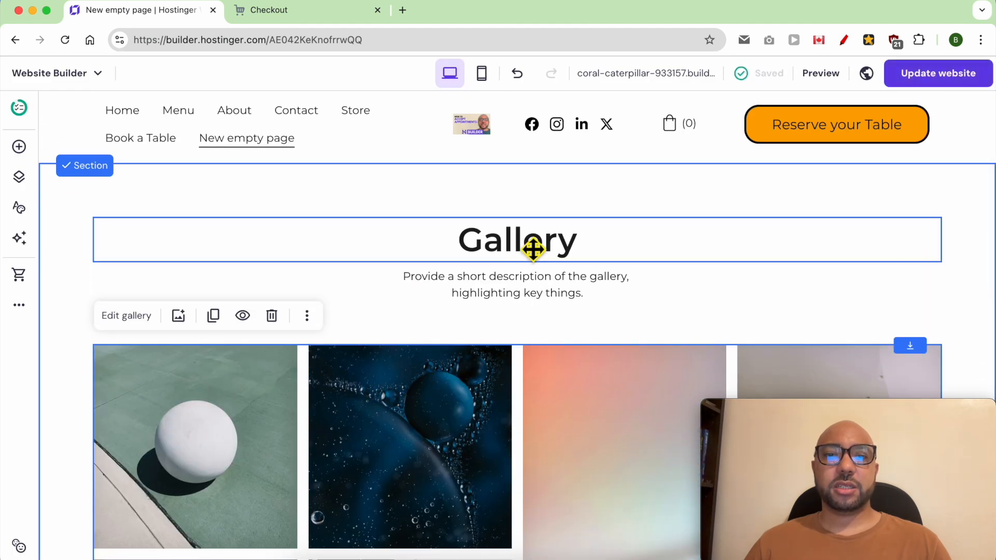
Select the Gallery heading and the gallery description text.
left_click(533, 247)
left_click(532, 247)
double_click(532, 247)
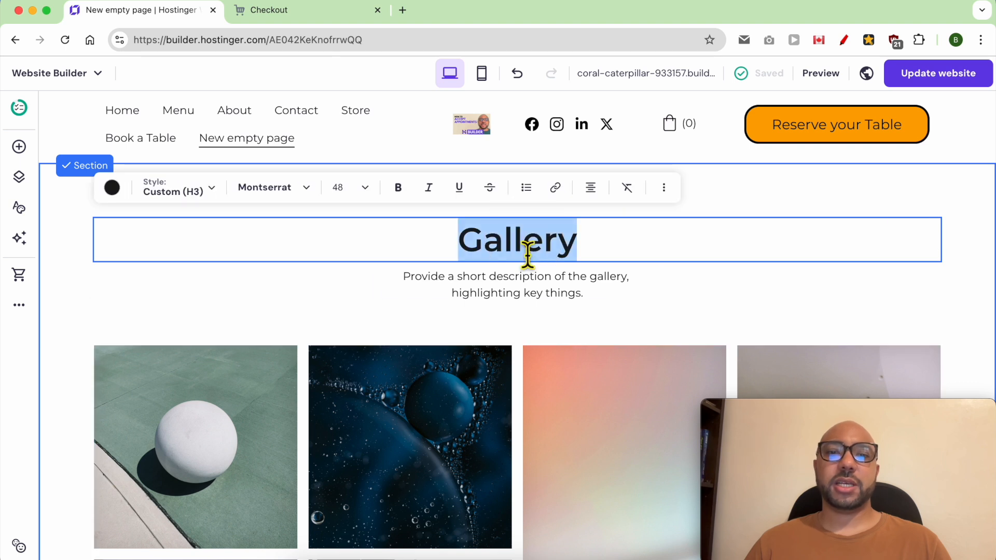
left_click(507, 294)
double_click(507, 294)
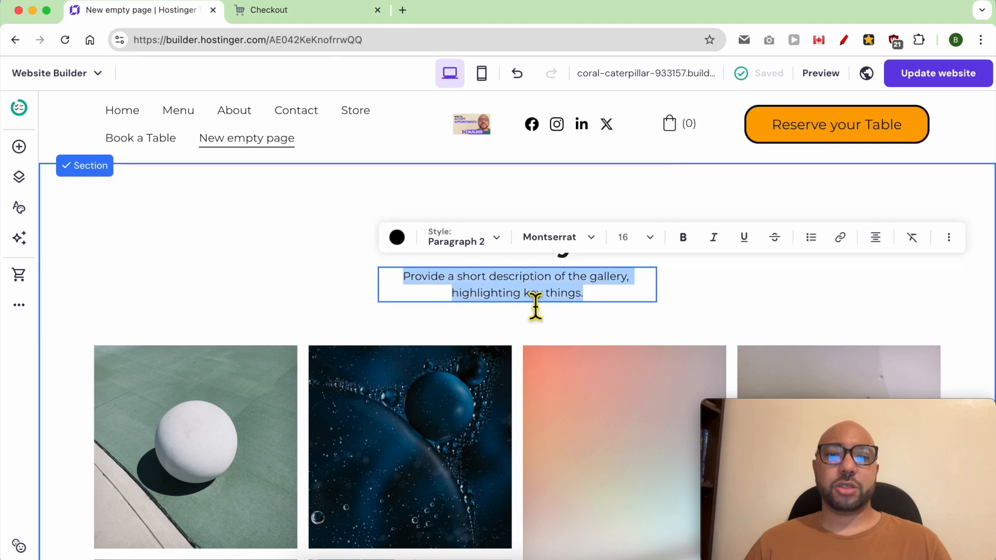
scroll(377, 409, "down", 5)
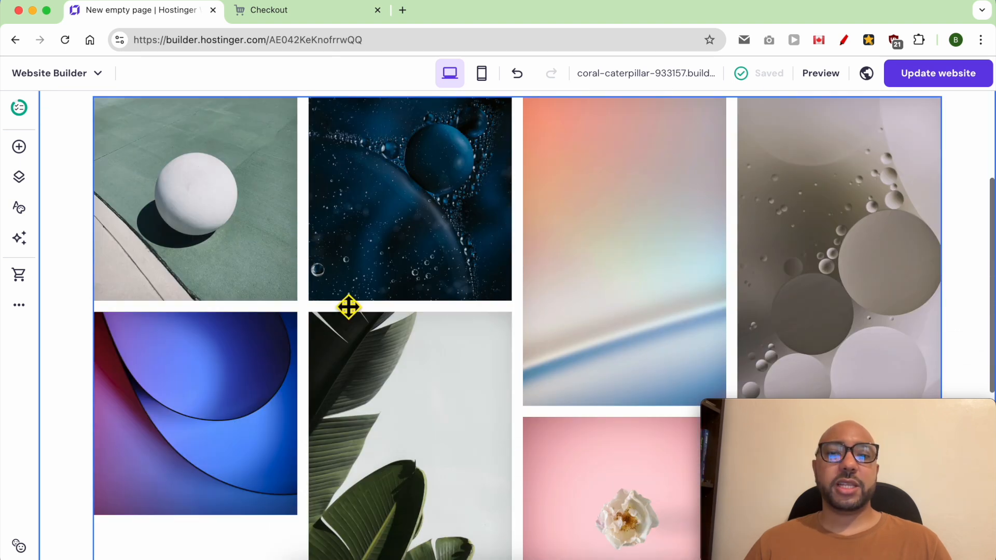
scroll(342, 306, "up", 1)
Move the white ball image to position 2 and the leaf image to position 3.
left_click(196, 256)
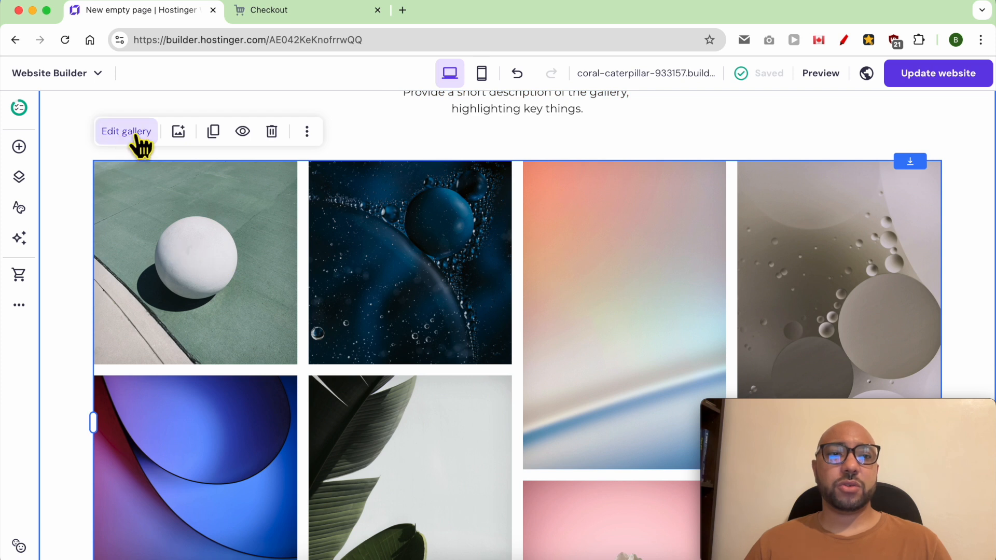
left_click(179, 134)
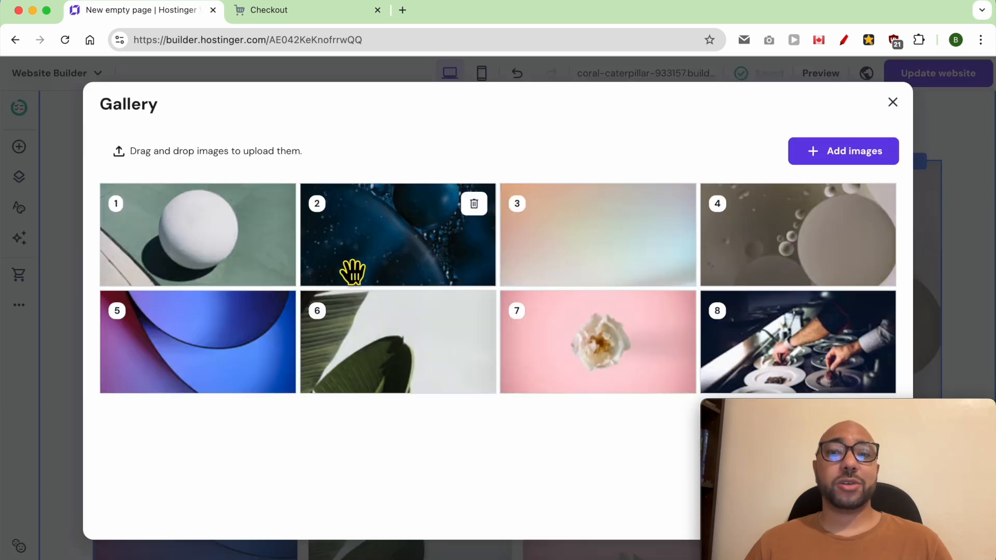
left_click_drag(195, 240, 370, 242)
left_click_drag(438, 332, 581, 244)
Delete the pink flower image from the gallery.
left_click(857, 158)
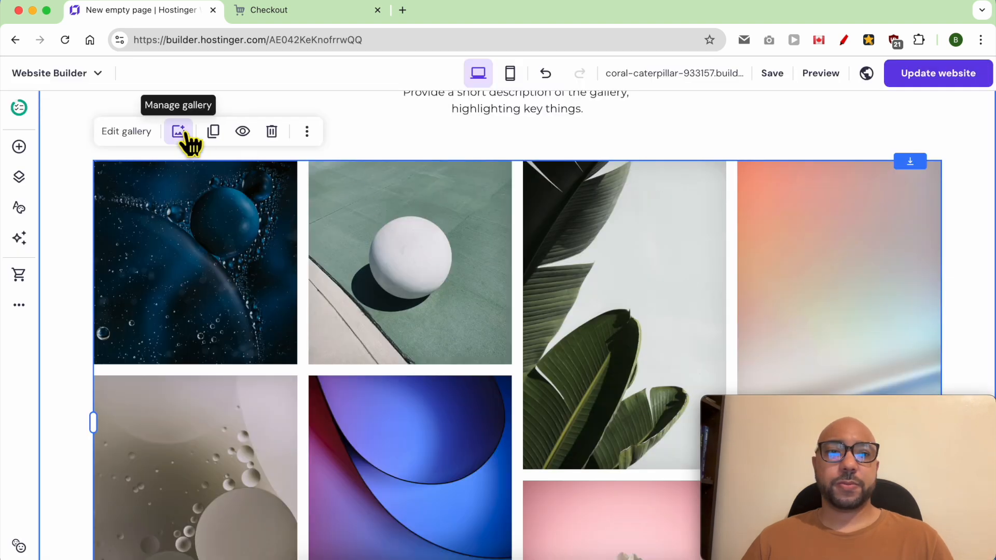
left_click(183, 133)
mouse_move(649, 327)
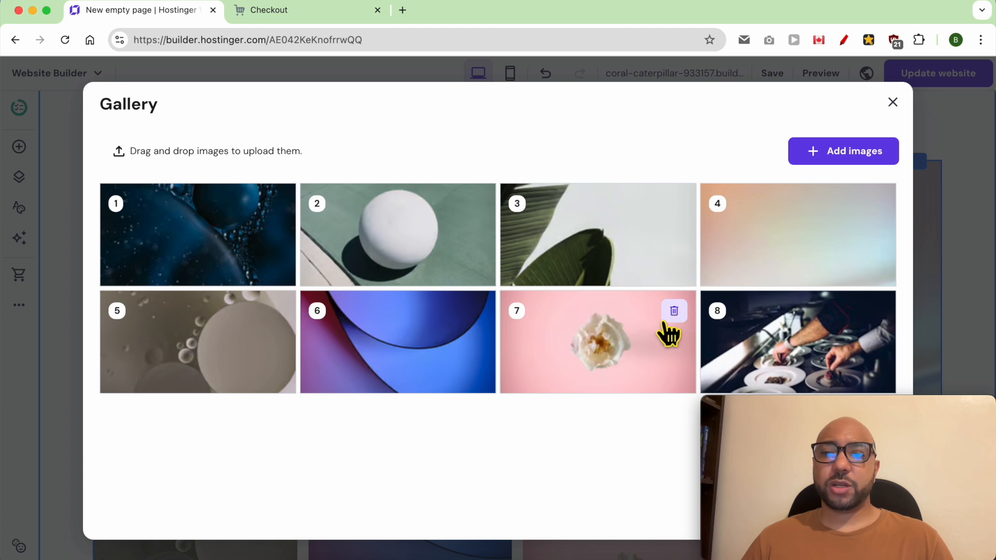
left_click(674, 310)
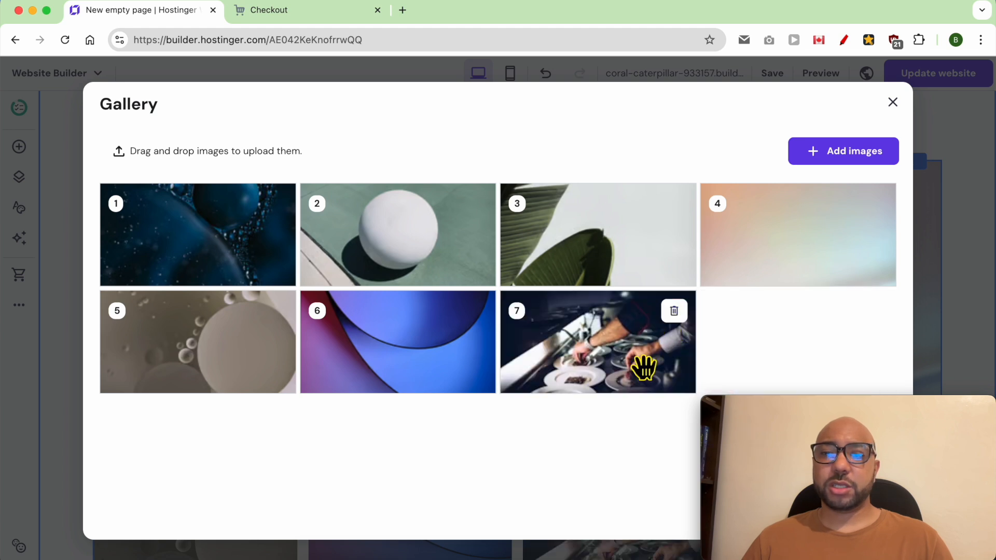
left_click(892, 101)
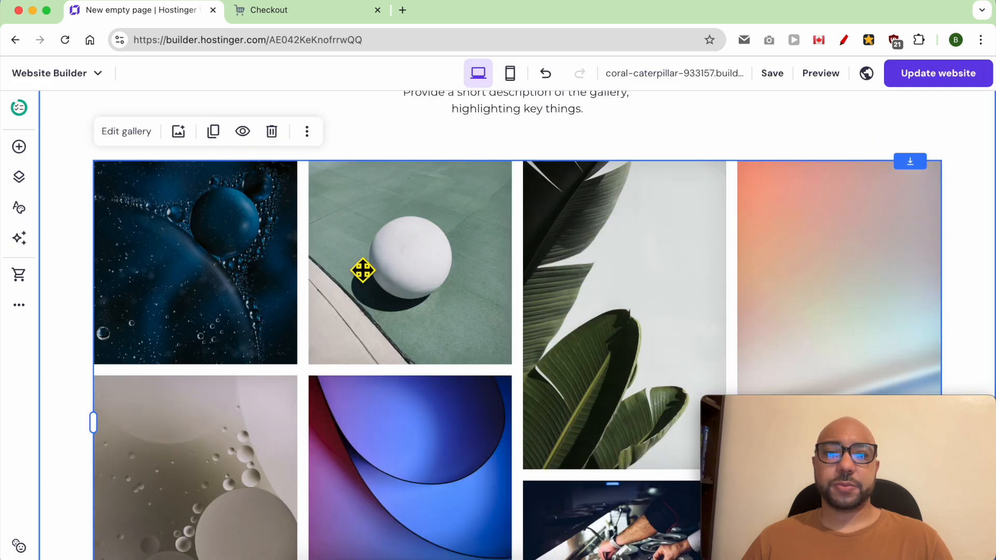
Keep the gallery on the Masonry layout and set 5 items per row.
left_click(127, 136)
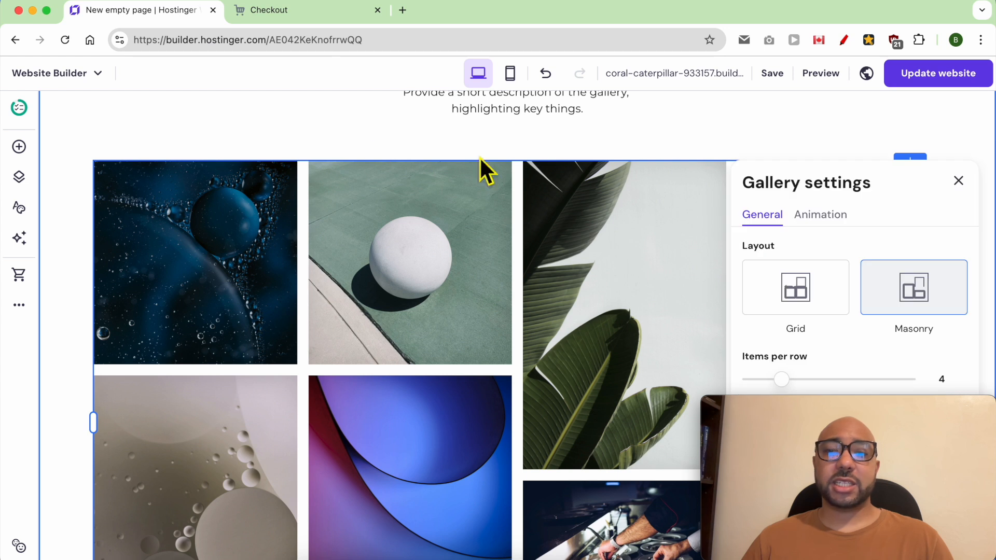
mouse_move(827, 413)
left_click_drag(829, 415, 124, 417)
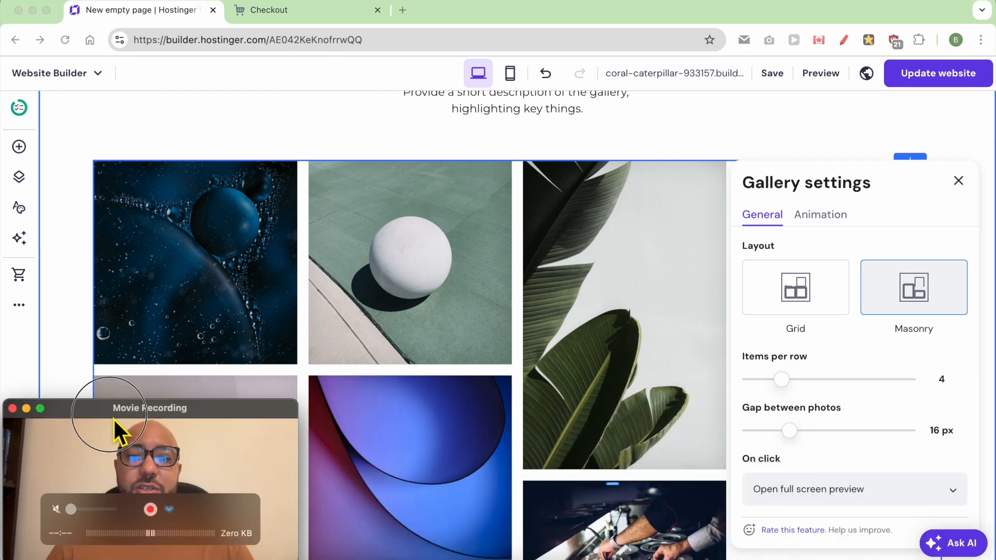
left_click(823, 294)
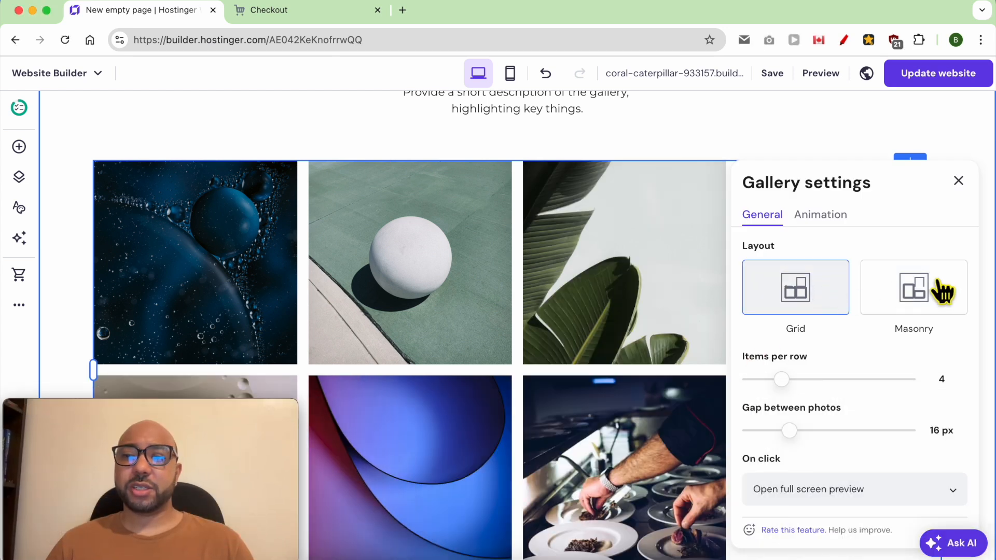
scroll(598, 328, "down", 5)
scroll(866, 300, "up", 5)
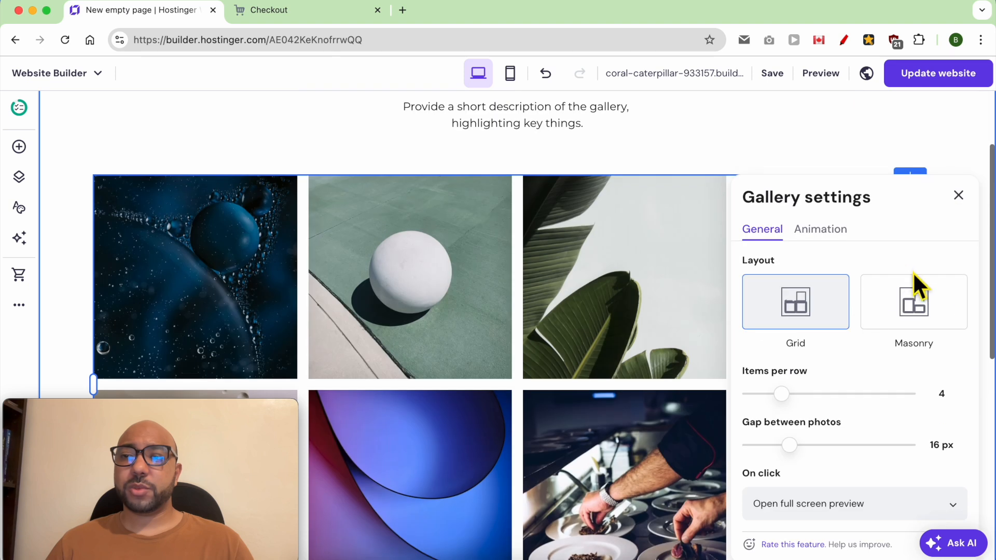
left_click(928, 300)
mouse_move(795, 400)
left_mouse_down()
mouse_move(864, 406)
mouse_move(802, 407)
left_mouse_up()
Keep a 16 px photo gap and full screen preview when a photo is clicked.
left_click_drag(804, 457, 801, 456)
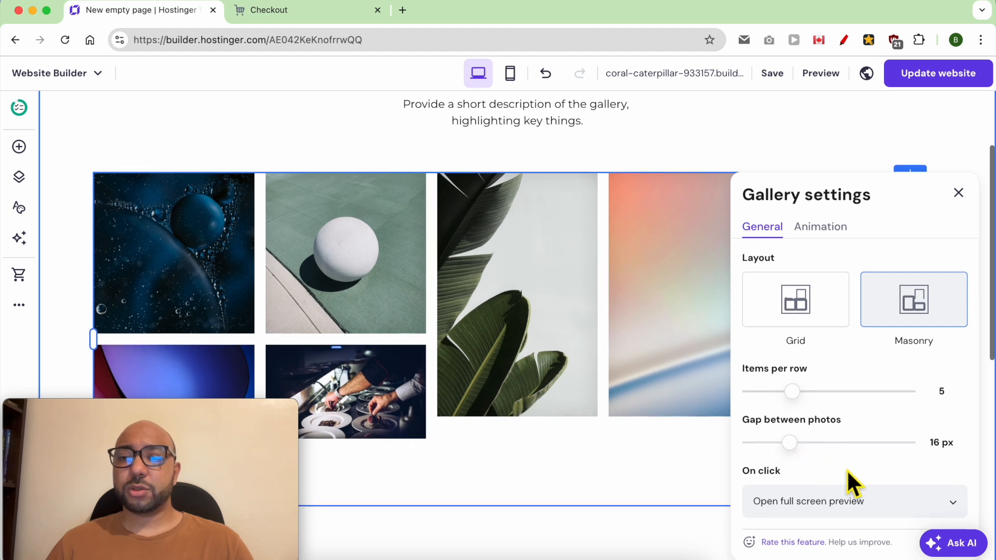
scroll(847, 472, "down", 2)
left_click(830, 456)
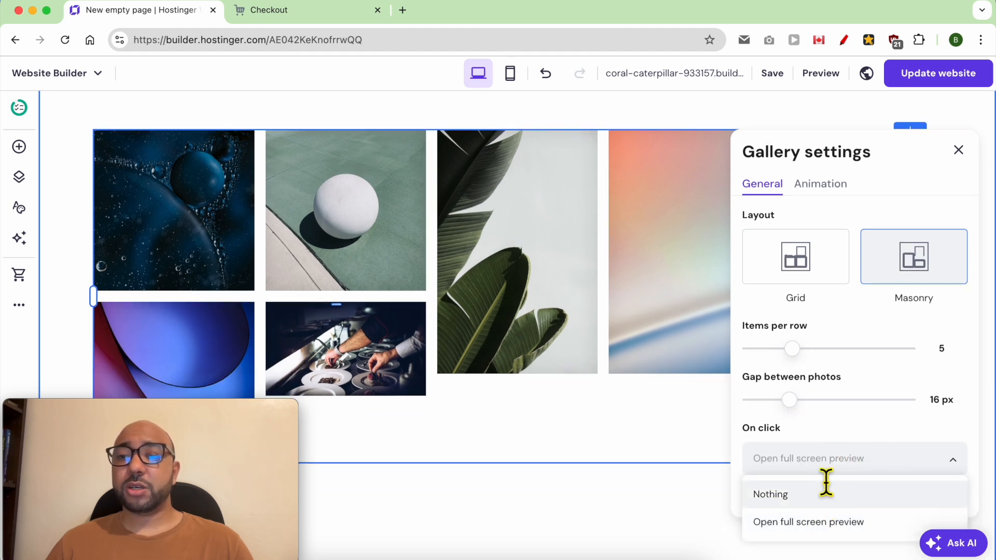
left_click(838, 524)
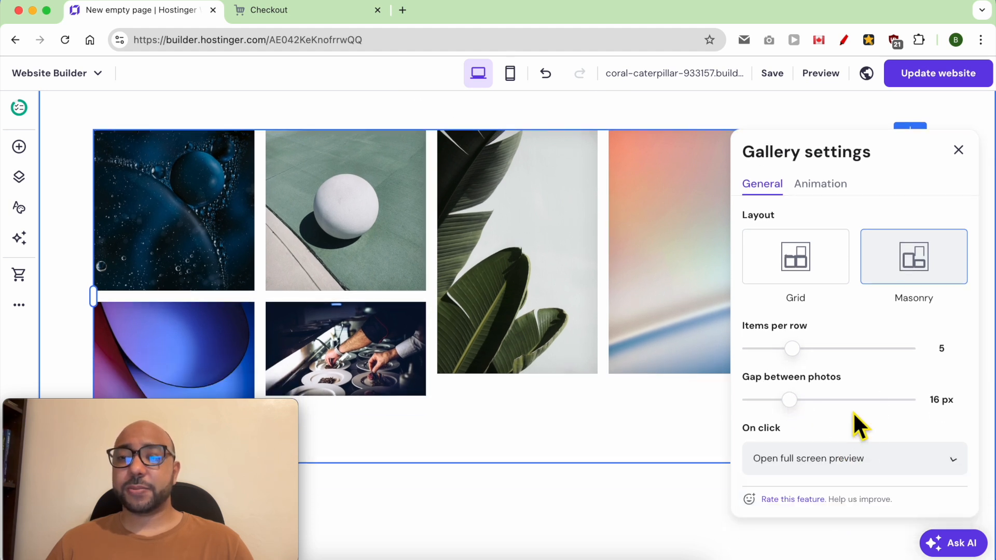
left_click(957, 152)
scroll(483, 289, "up", 5)
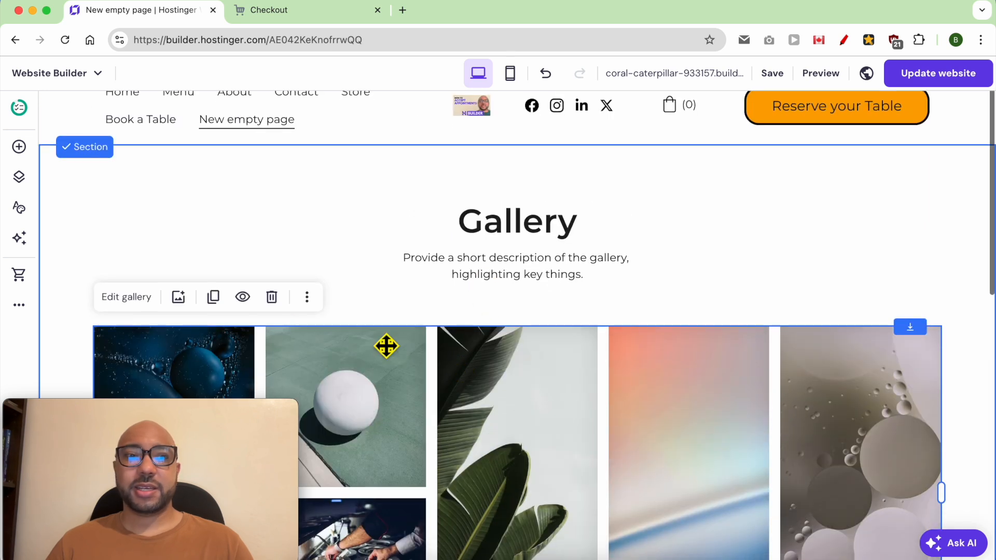
Delete six placeholder gallery images, keeping the chef photo, and browse free stock images.
left_click(178, 300)
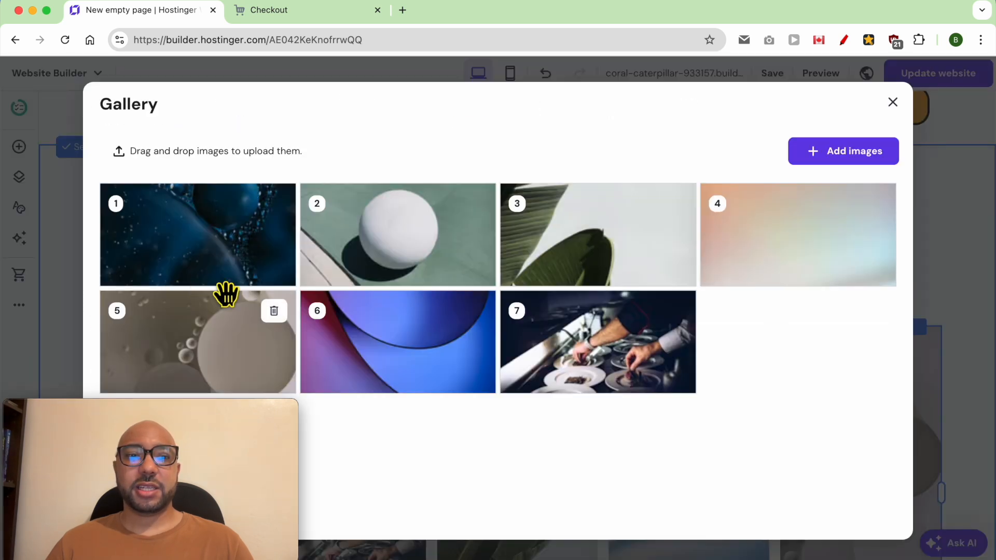
left_click(275, 204)
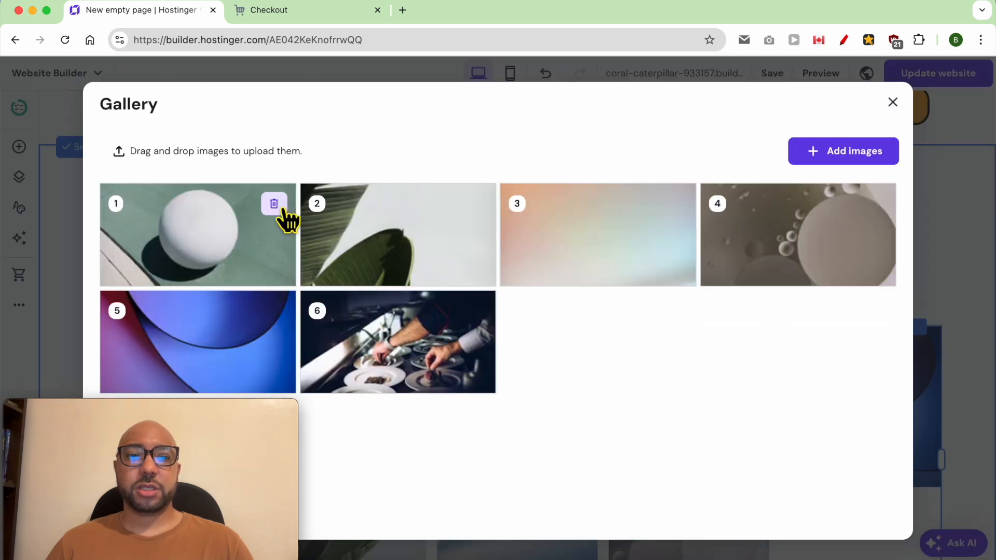
left_click(279, 207)
left_click(279, 206)
left_click(280, 206)
left_click(279, 206)
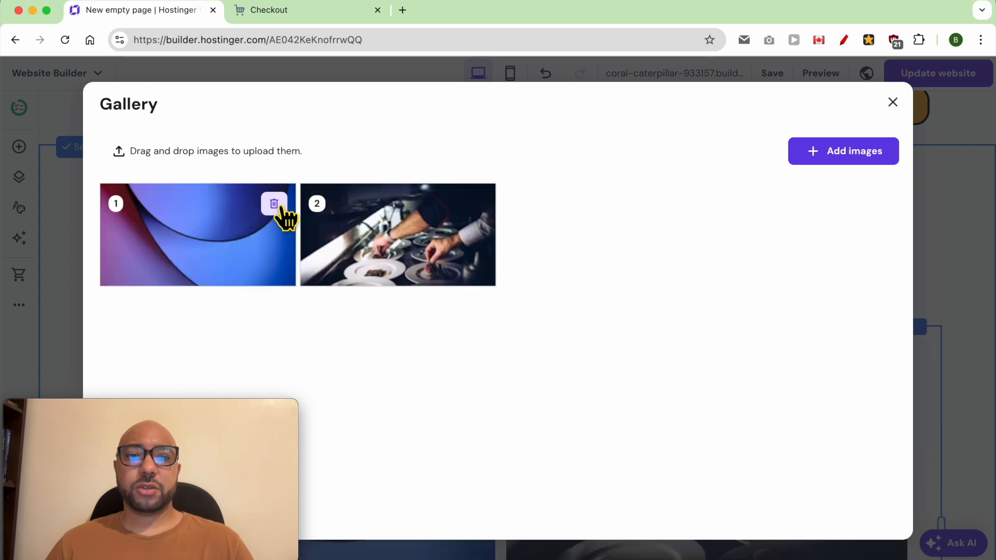
left_click(275, 205)
left_click(794, 167)
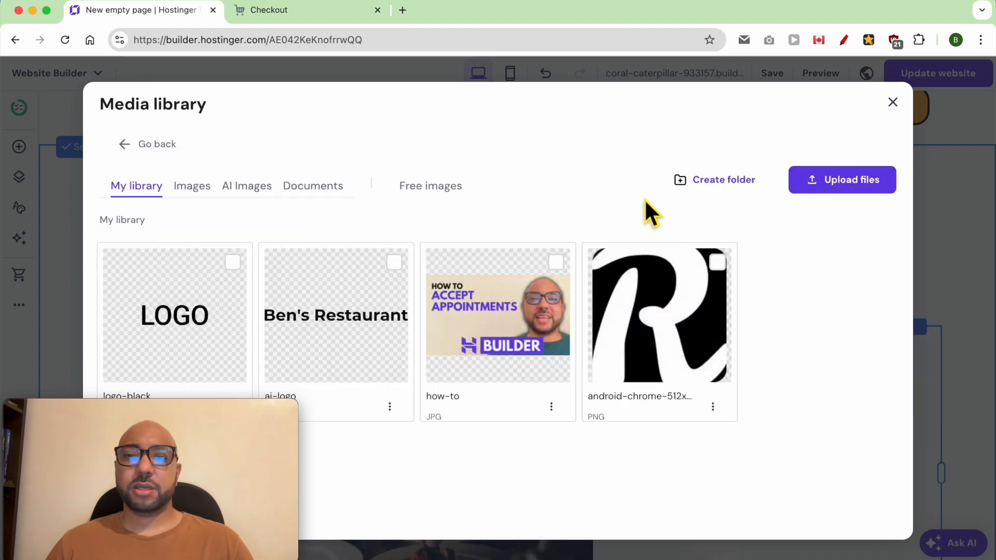
left_click(449, 195)
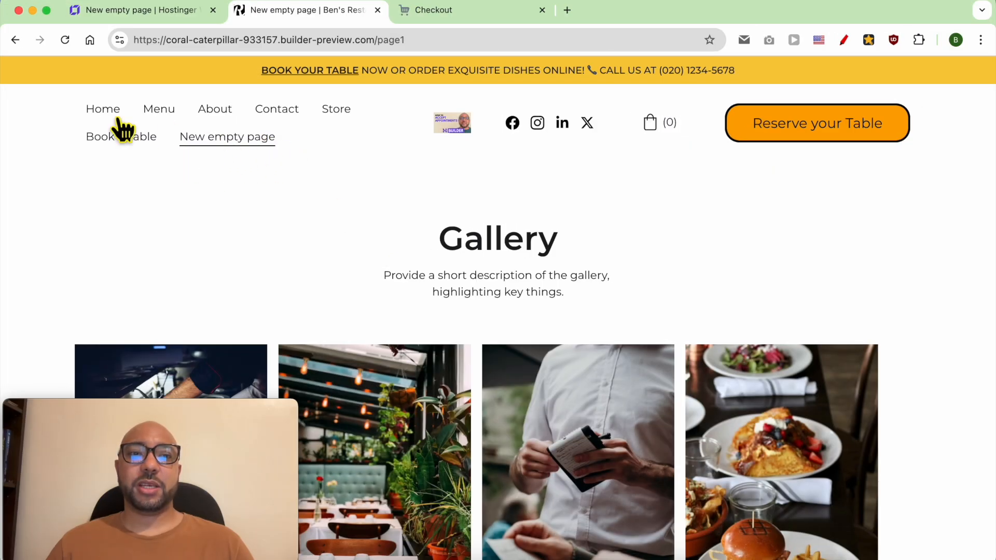
View the restaurant interior photo full screen, advance to the burger photo, close the viewer and return to the editor.
scroll(404, 279, "down", 5)
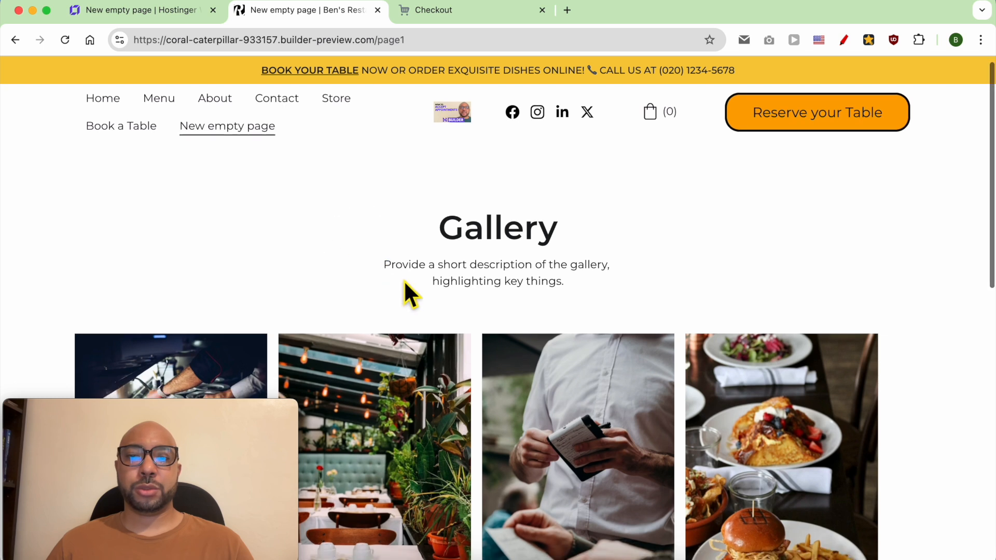
left_click(427, 267)
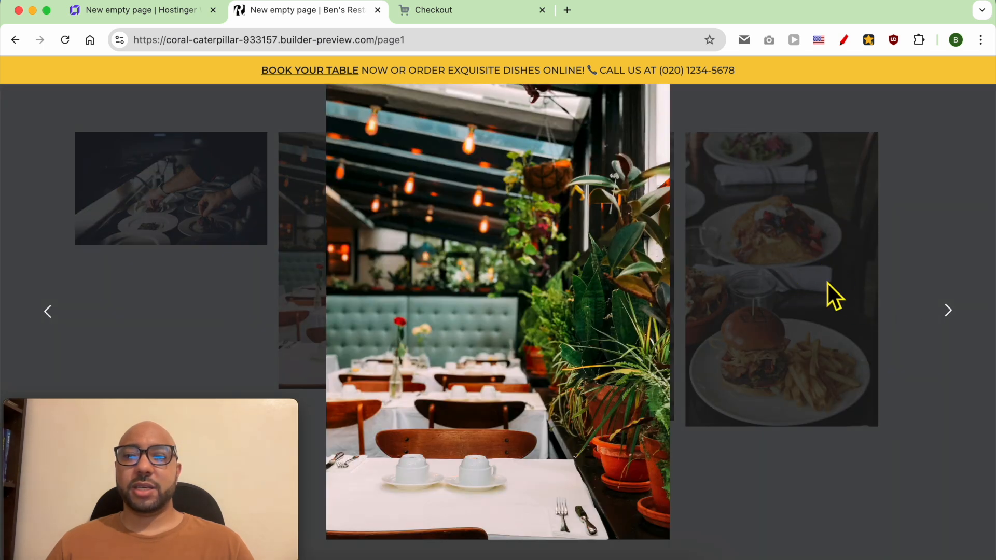
left_click(948, 311)
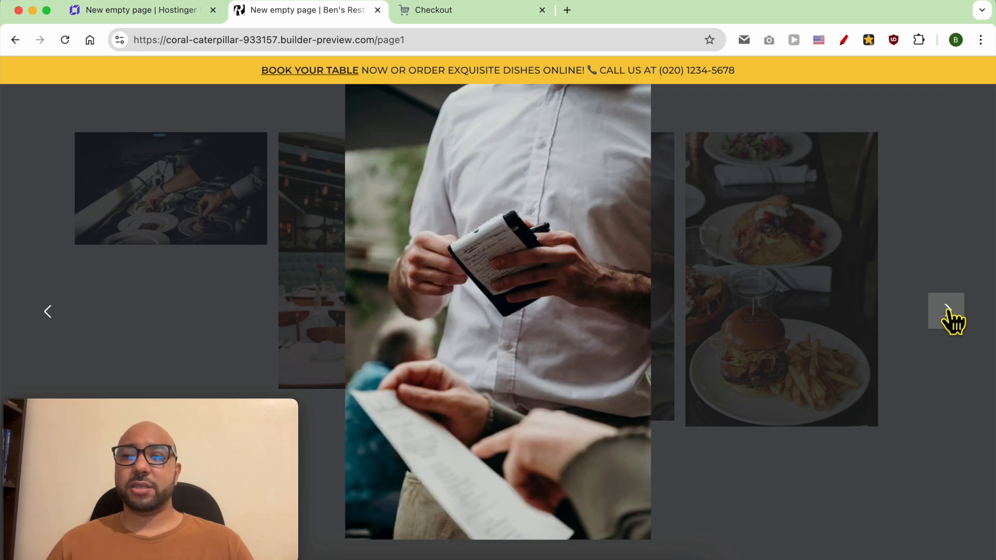
left_click(947, 314)
left_click(882, 233)
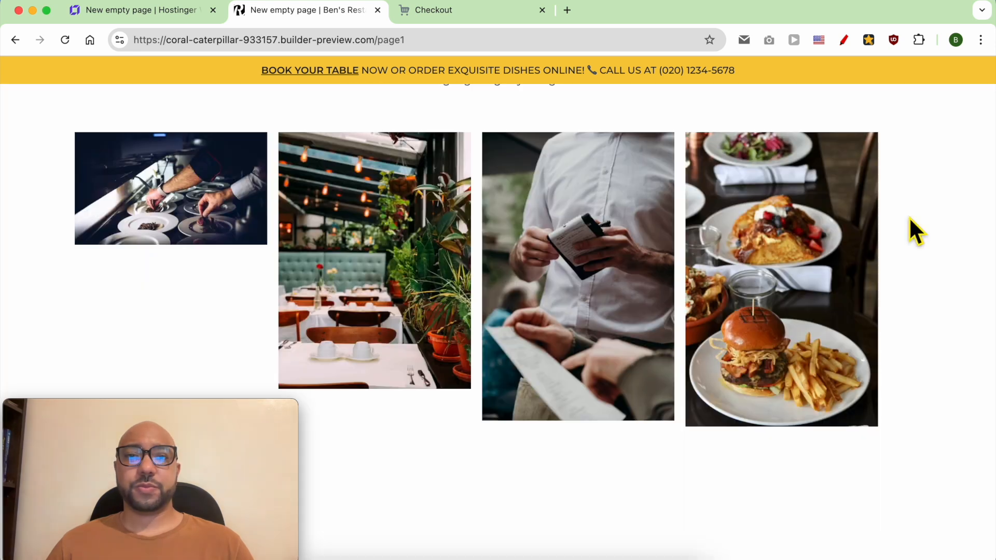
scroll(380, 125, "up", 4)
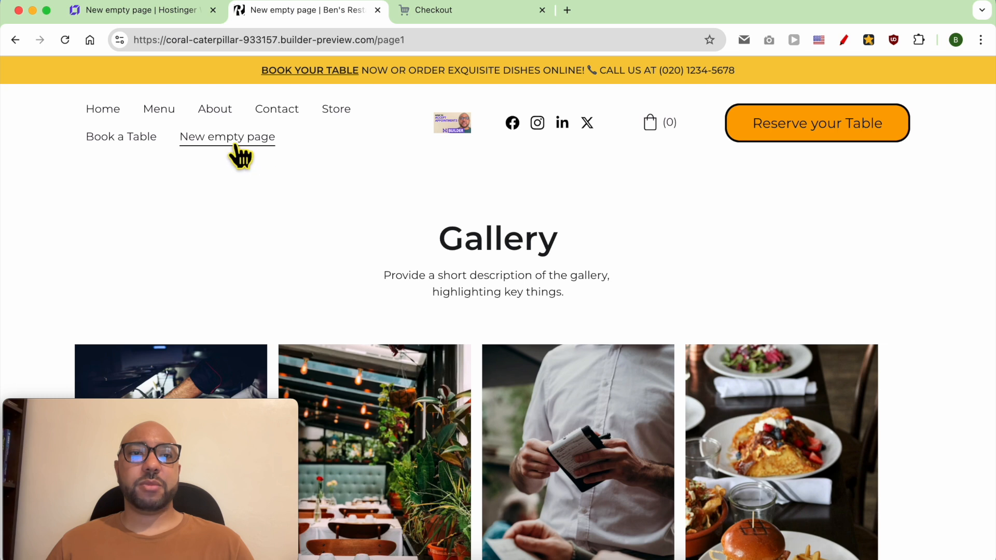
left_click(156, 10)
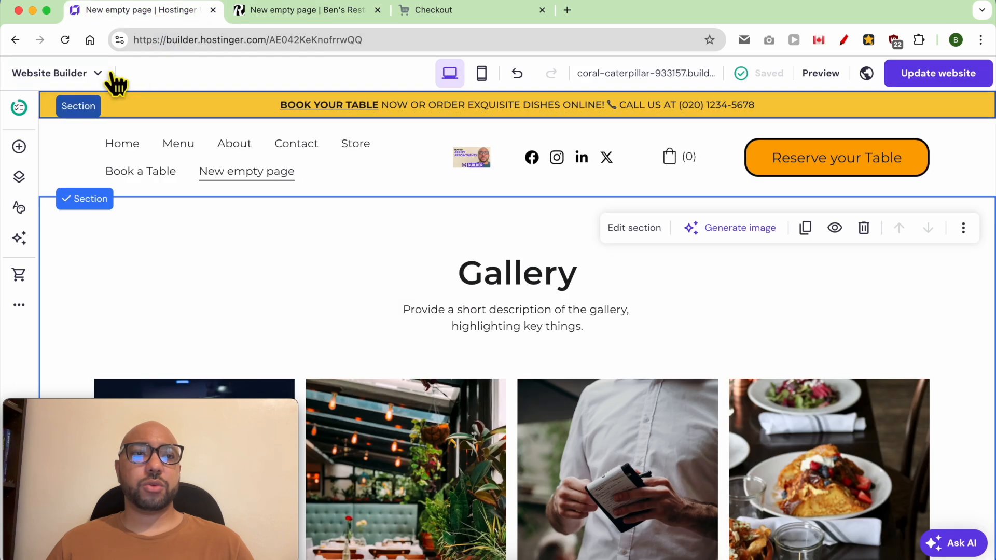
Rename the New empty page to 'Gallery', save it, and publish the website.
left_click(19, 178)
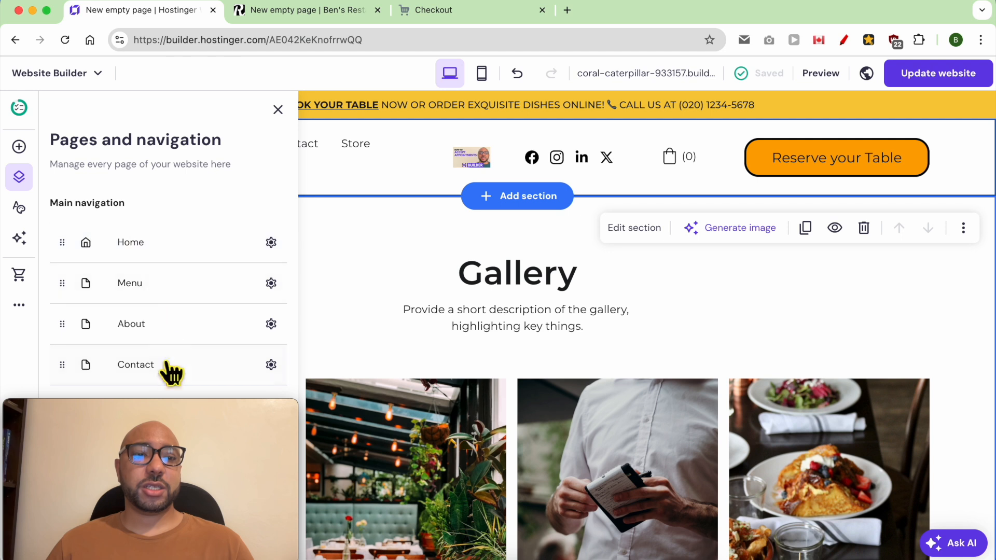
left_click_drag(163, 409, 849, 410)
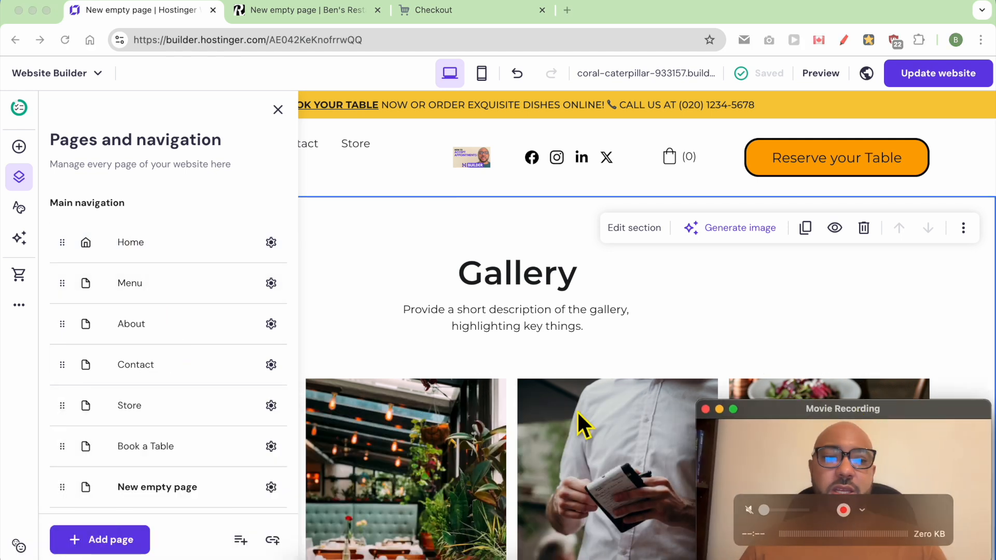
left_click(272, 486)
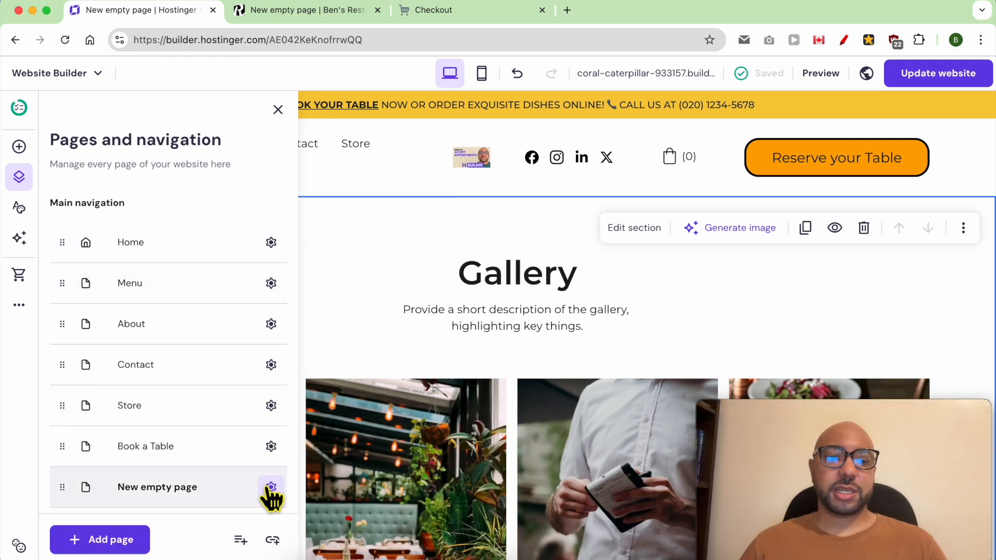
left_click(271, 488)
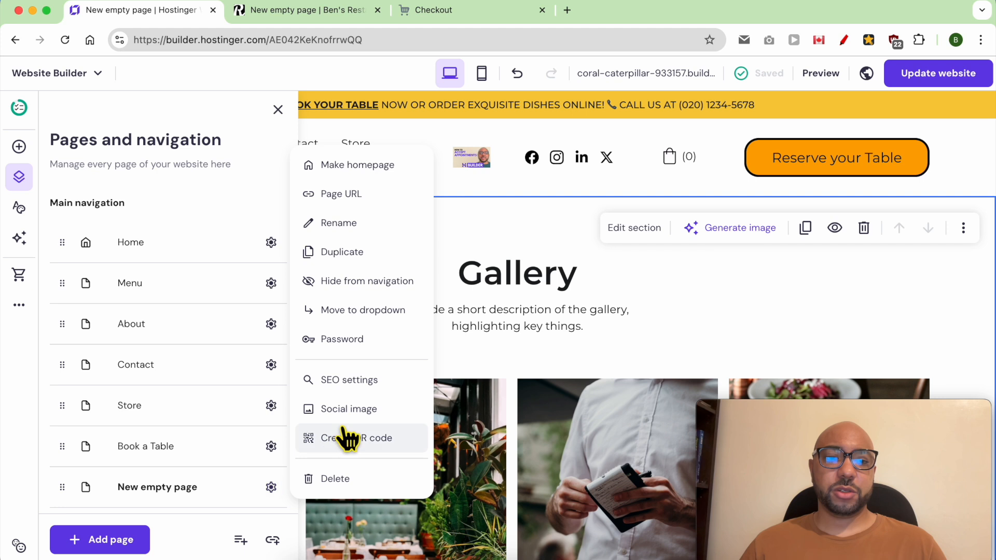
left_click(373, 224)
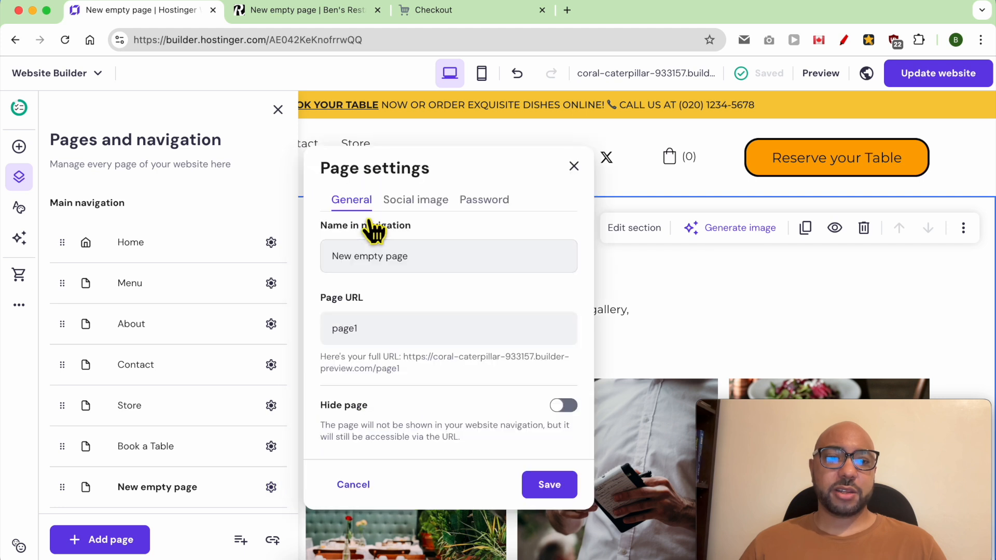
triple_click(438, 270)
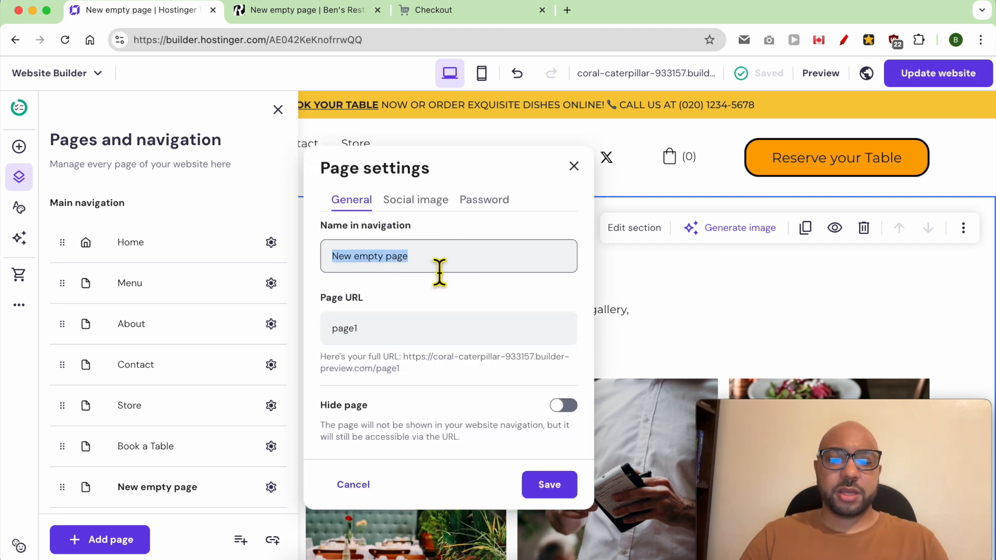
type("Gallery")
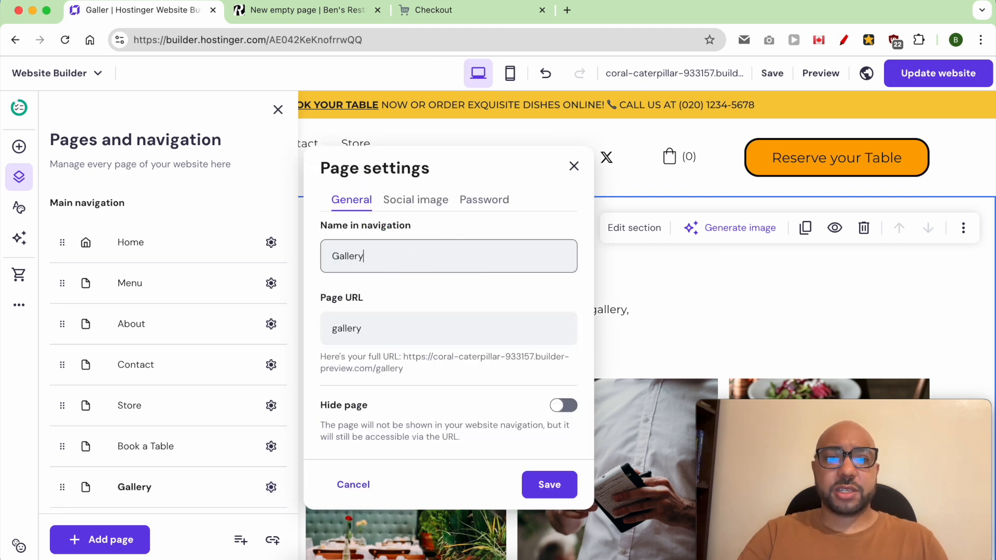
left_click(571, 410)
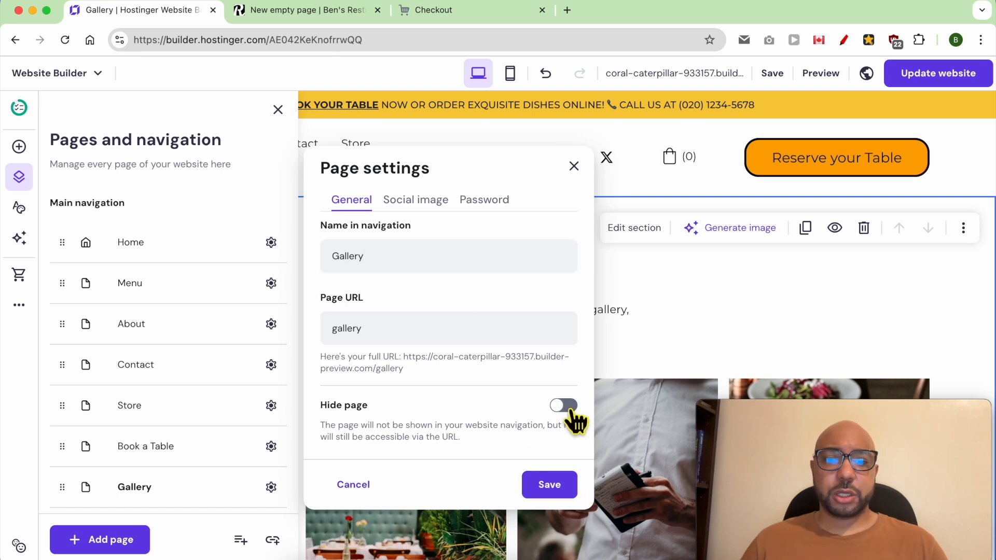
left_click(562, 486)
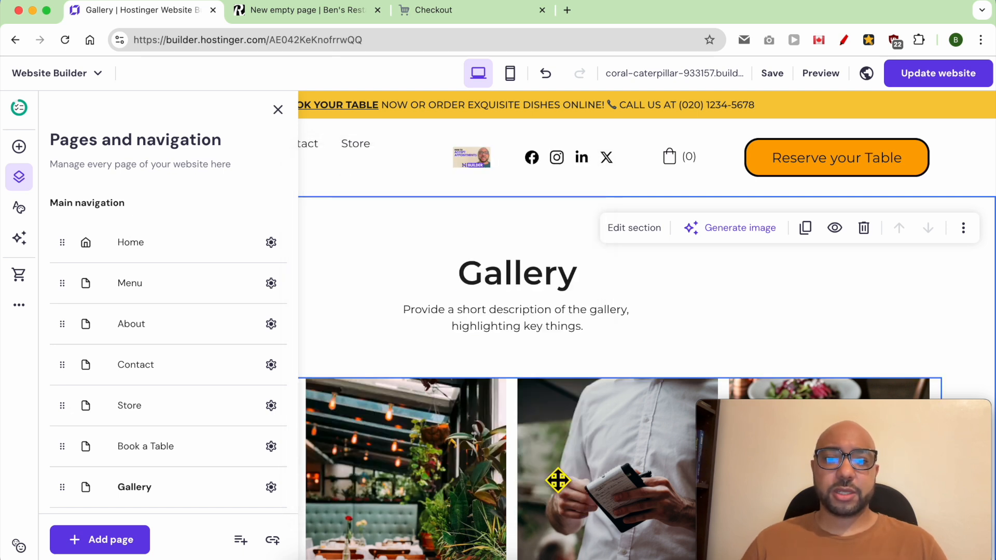
left_click(949, 78)
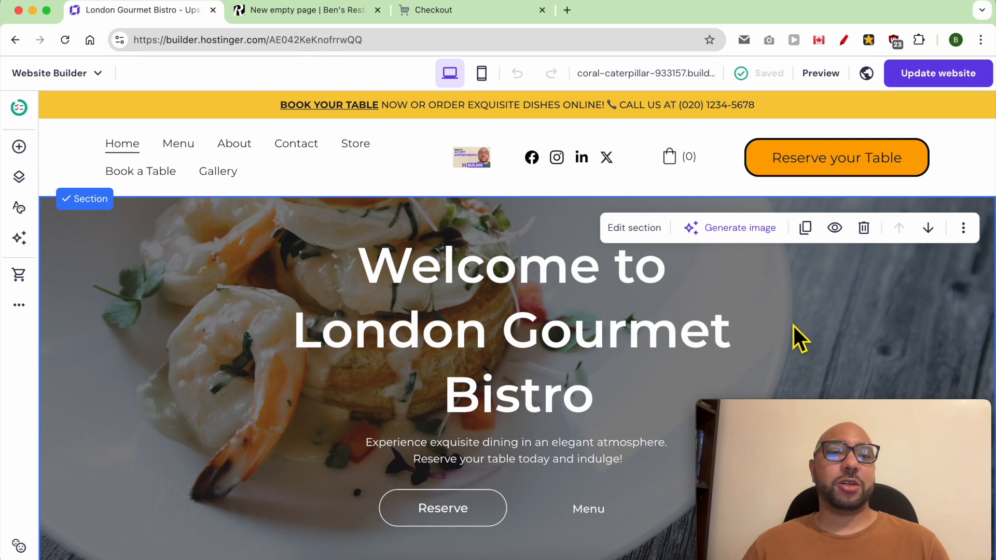
Create another New empty page (page1) with default settings and bring up the Add new section choices.
left_click(18, 178)
left_click(125, 534)
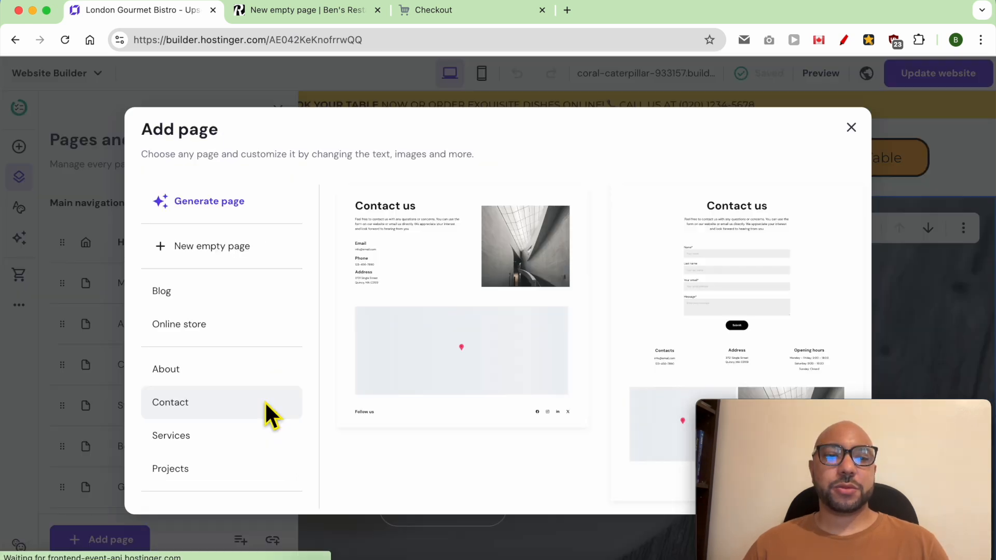
scroll(261, 425, "down", 1)
scroll(260, 438, "down", 1)
scroll(257, 443, "up", 3)
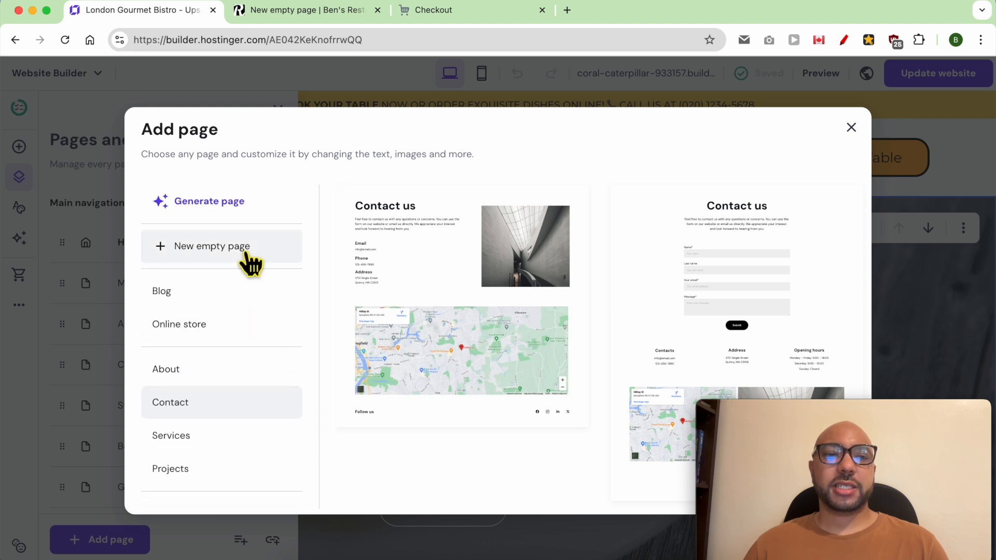
left_click(251, 256)
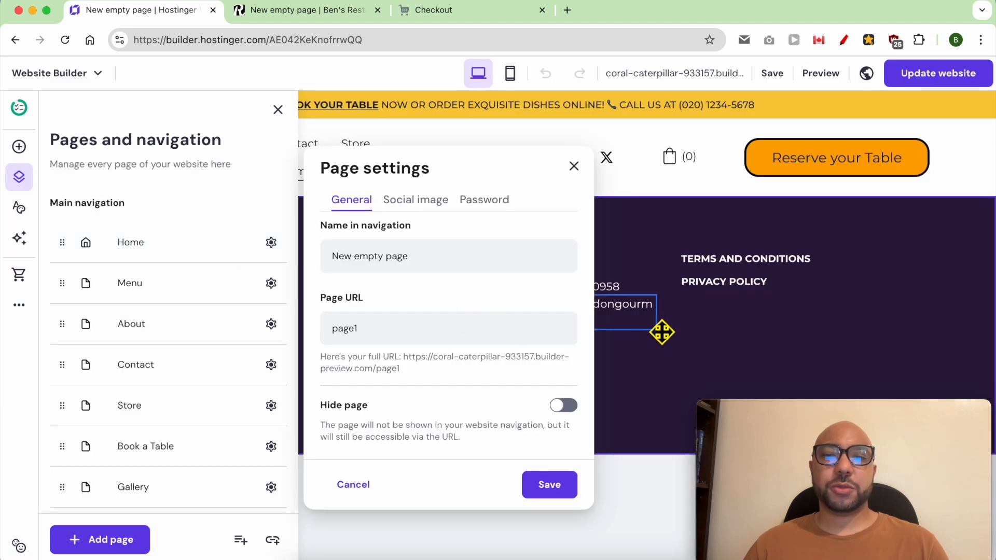
left_click(693, 359)
left_click(505, 199)
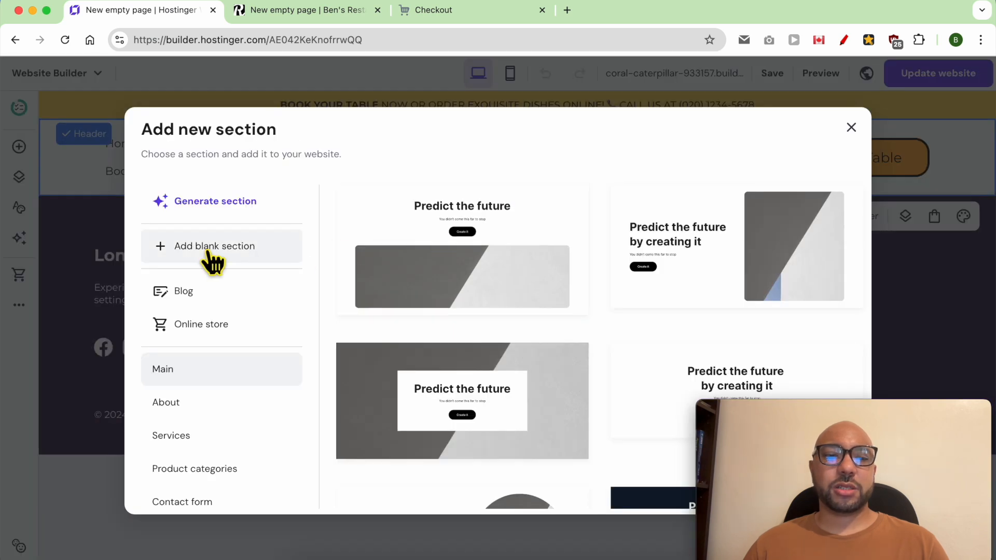
Insert the Customer reviews testimonials section and inspect the left card's stars, review, avatar and name.
scroll(232, 394, "down", 10)
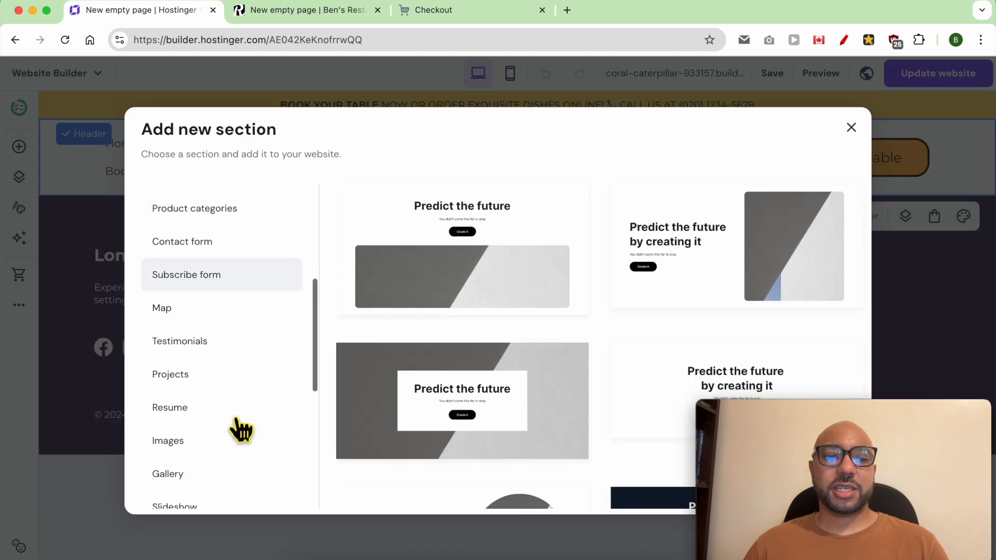
left_click(238, 350)
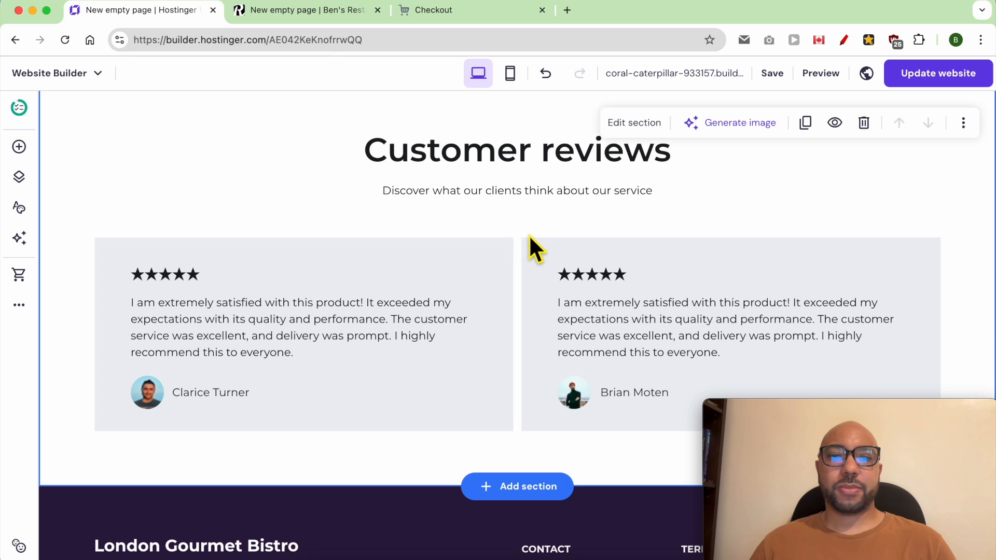
left_click(537, 249)
left_click(473, 263)
left_click(213, 280)
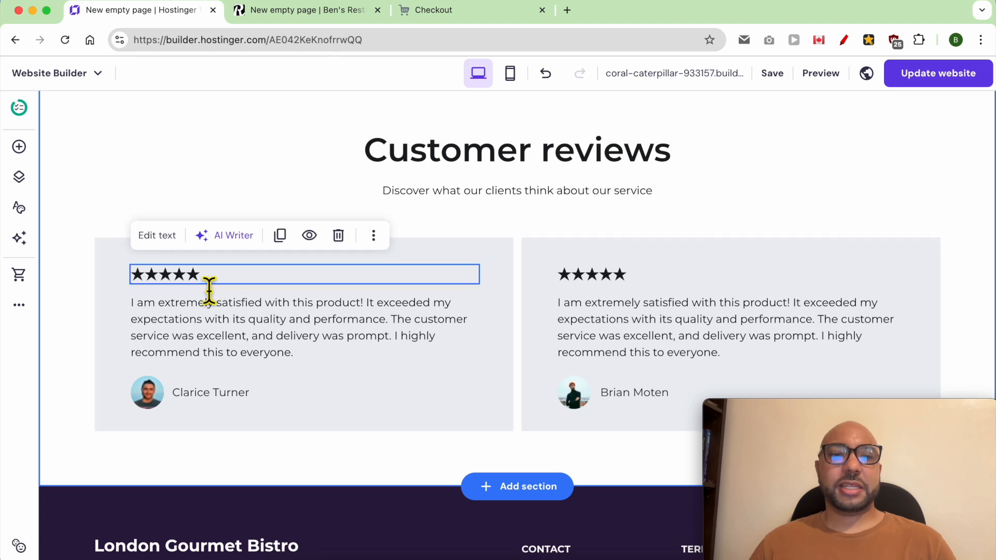
double_click(167, 275)
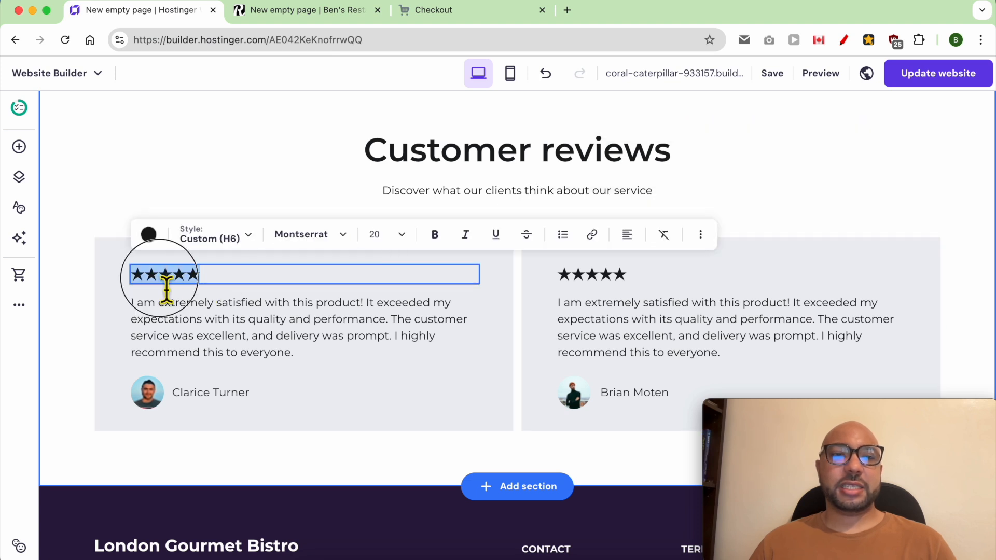
double_click(207, 317)
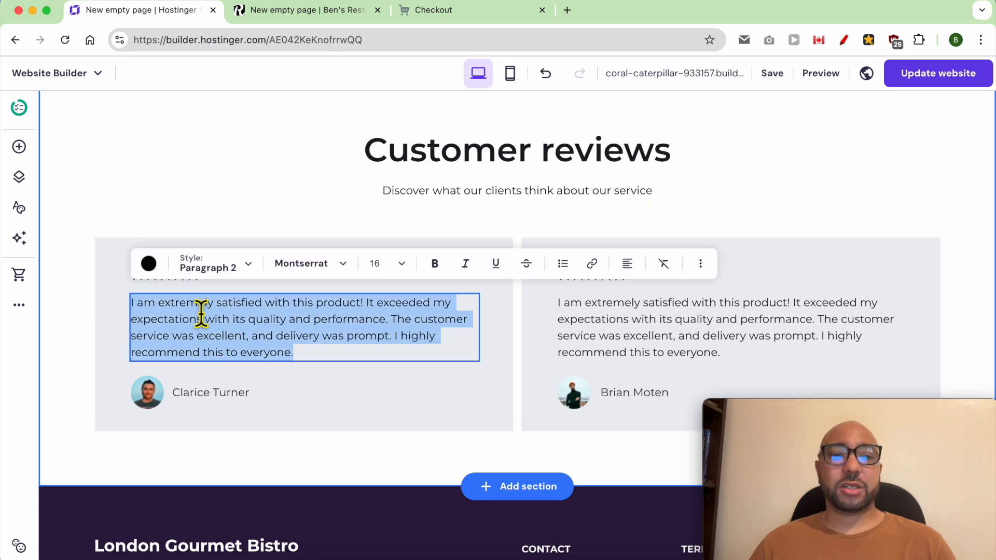
left_click(149, 406)
double_click(216, 396)
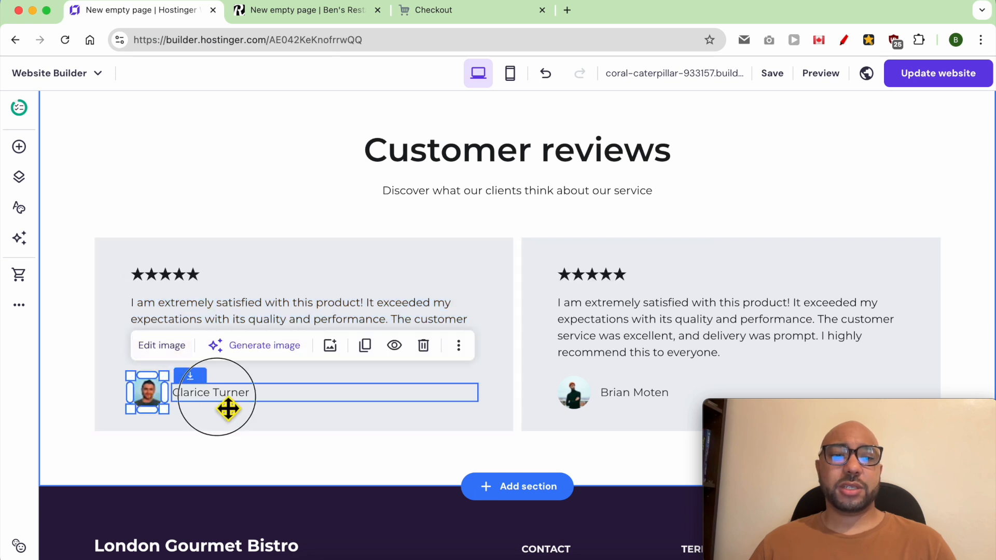
left_click(457, 254)
Make the testimonials section taller and place a copy of the review card background below the right review.
left_click_drag(795, 410, 96, 423)
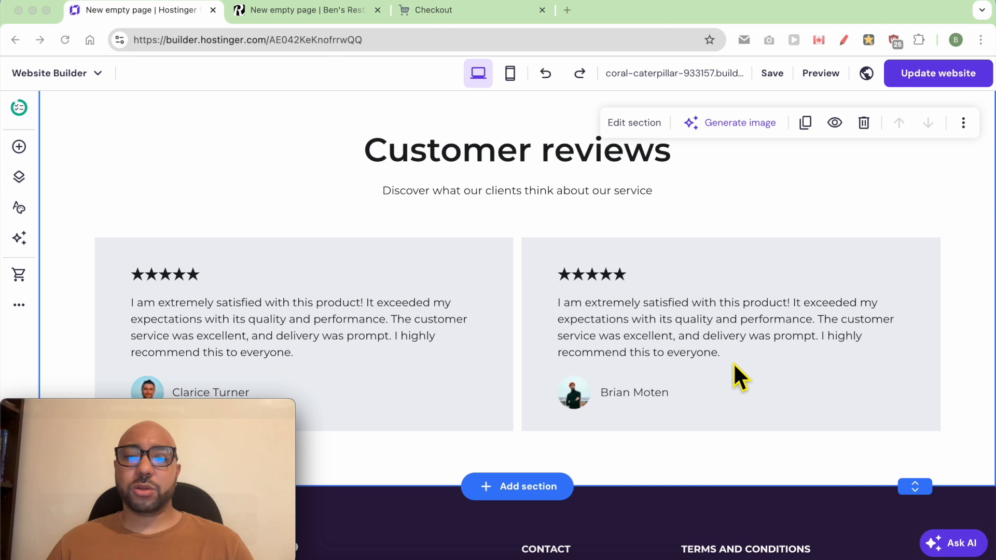
scroll(959, 448, "down", 2)
left_click_drag(918, 371, 923, 559)
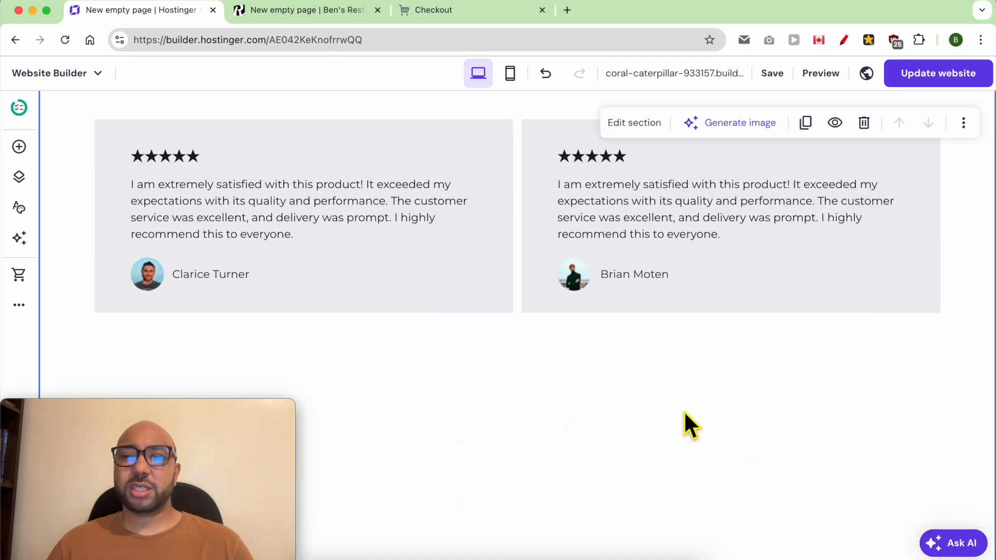
left_click(448, 146)
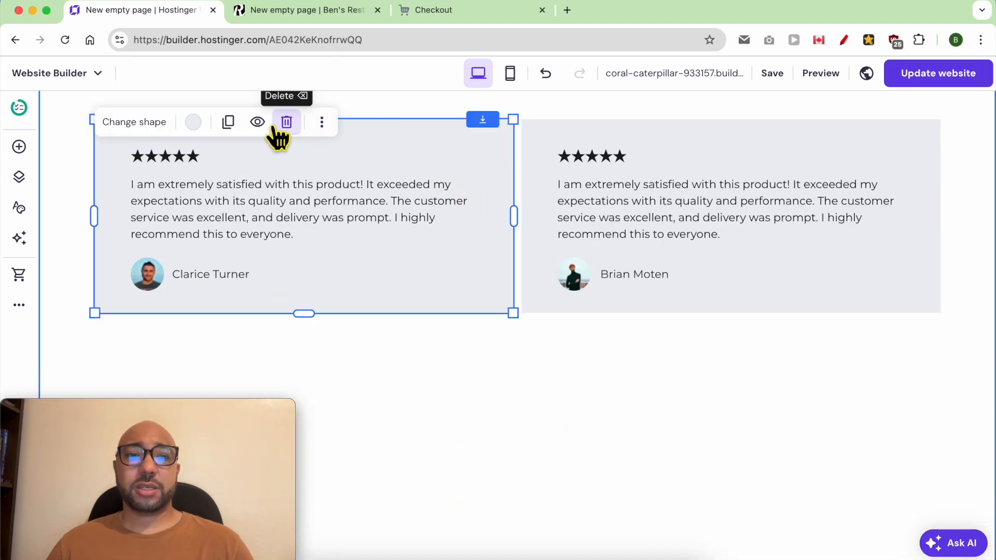
left_click(228, 122)
left_click_drag(415, 163, 851, 381)
Copy the left card's review paragraph and star rating into the new card.
left_click(327, 202)
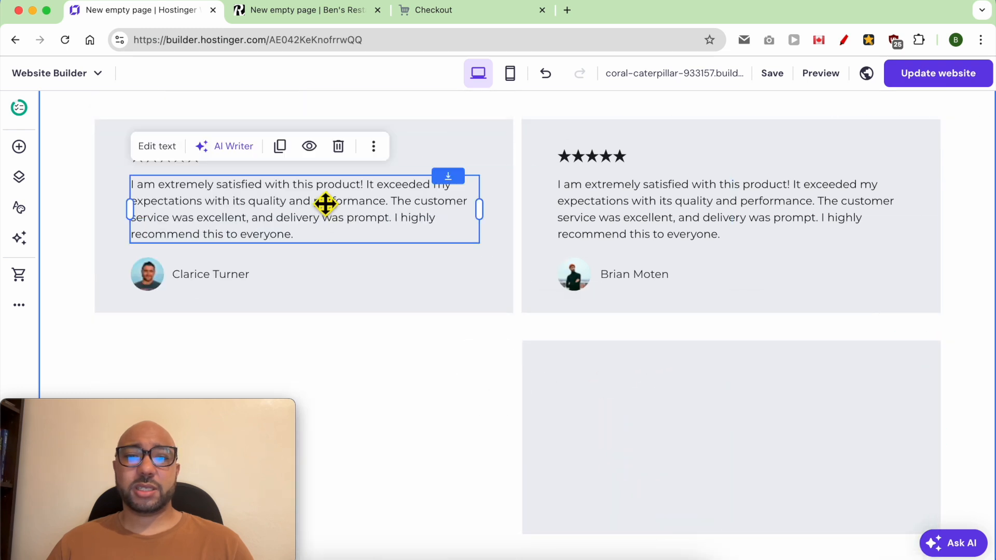
left_click(280, 147)
left_click_drag(293, 210, 721, 431)
left_click(207, 166)
left_click(280, 122)
left_click_drag(254, 171, 614, 396)
Copy the reviewer's name and avatar into the new card and publish the website.
left_click(296, 273)
left_click(321, 237)
left_click_drag(298, 290, 675, 504)
left_click(155, 282)
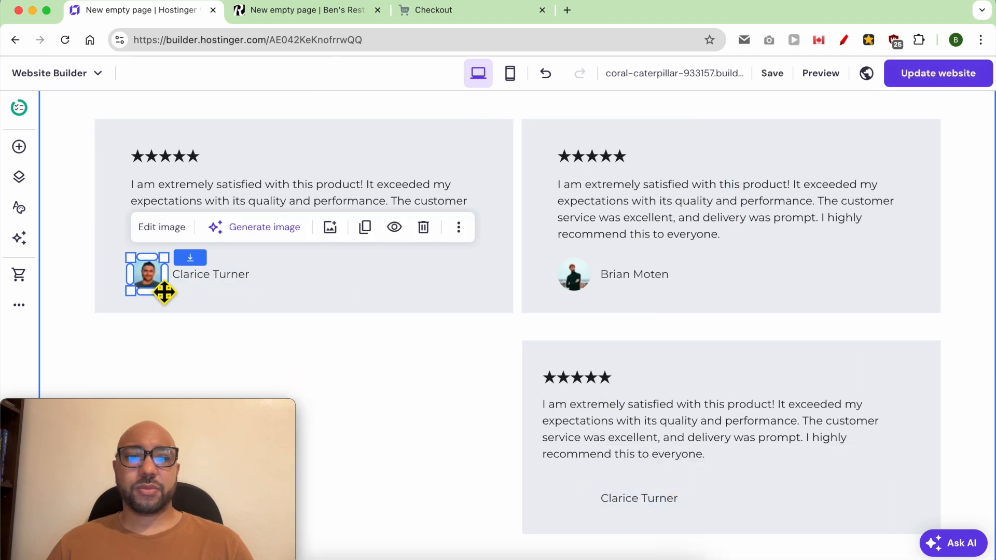
left_click(333, 227)
left_click_drag(188, 301, 581, 506)
scroll(445, 436, "up", 5)
left_click(947, 80)
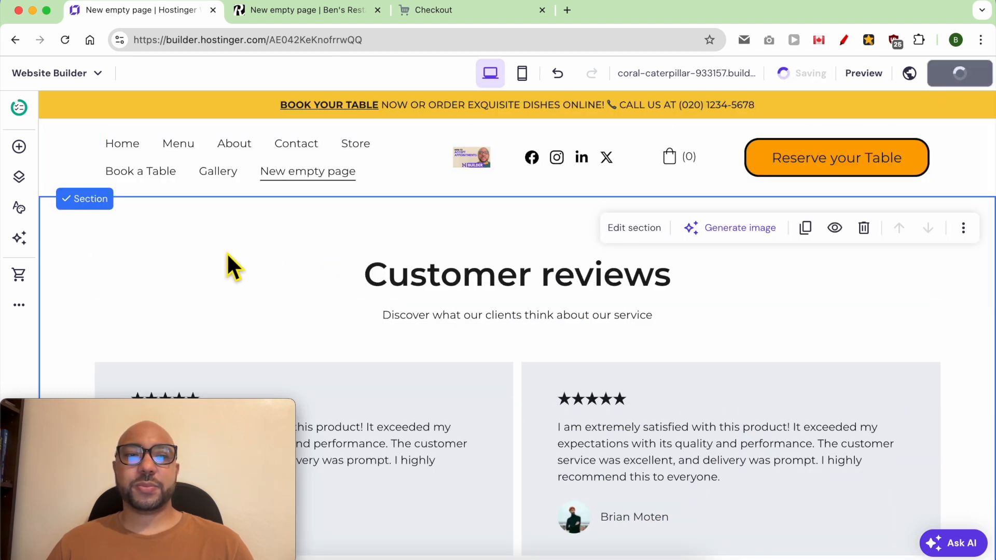
left_click(20, 307)
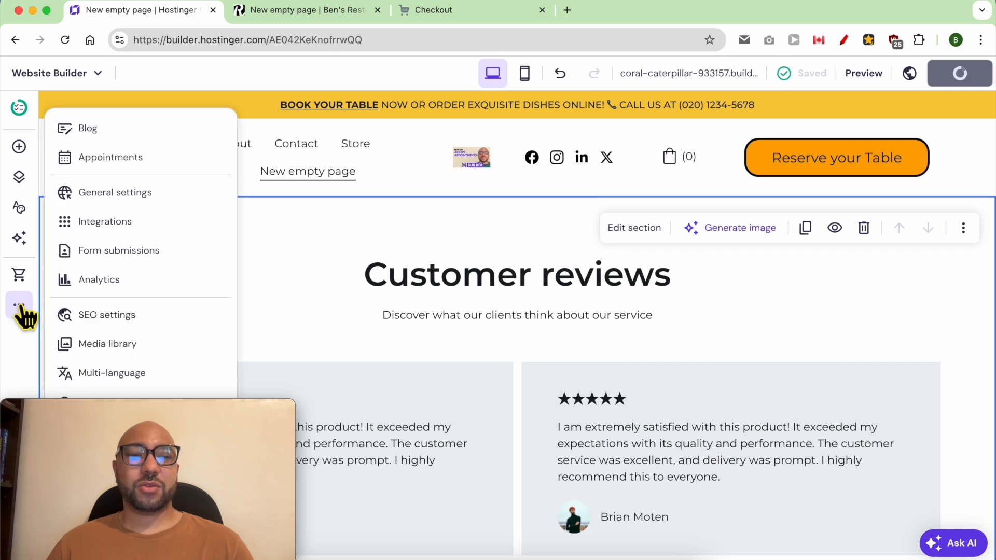
Rename the second New empty page to 'Testimonials', save it, and publish the updated website.
left_click(19, 177)
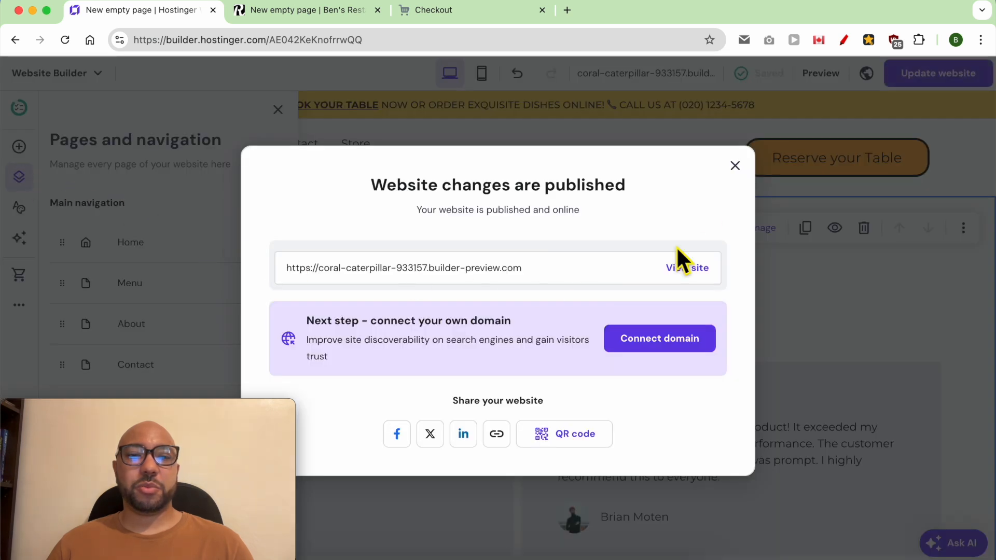
left_click(735, 165)
left_click_drag(145, 436, 836, 408)
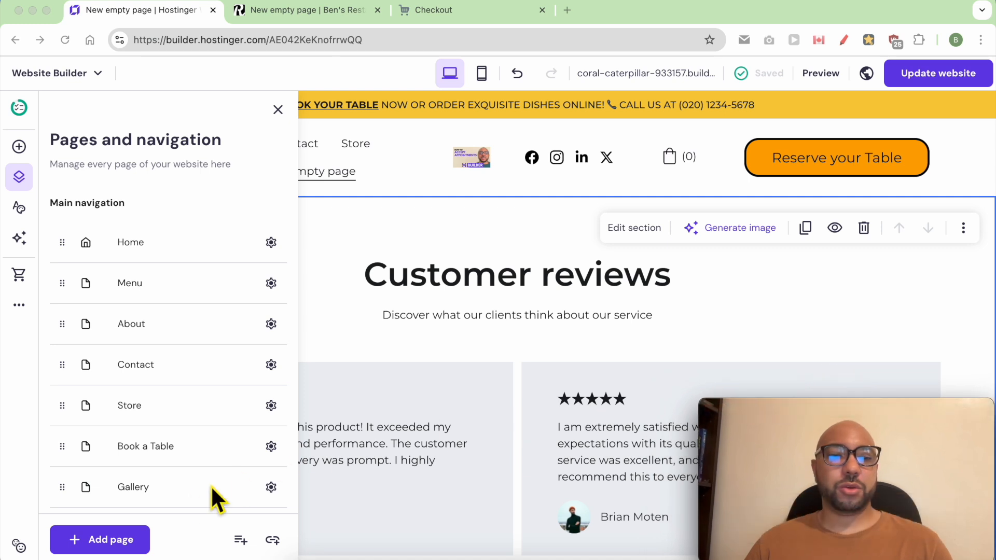
scroll(207, 467, "down", 4)
left_click(270, 331)
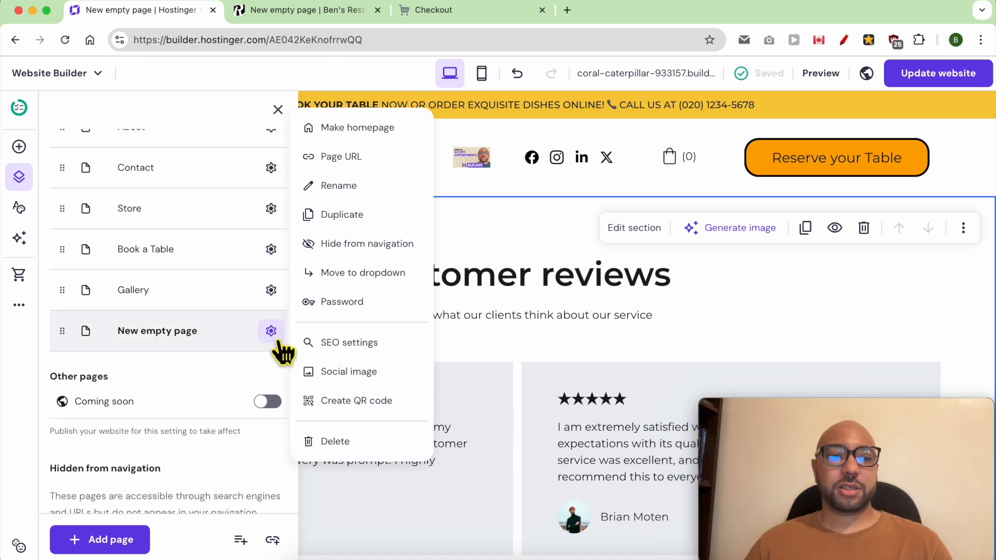
left_click(389, 185)
left_click(394, 257)
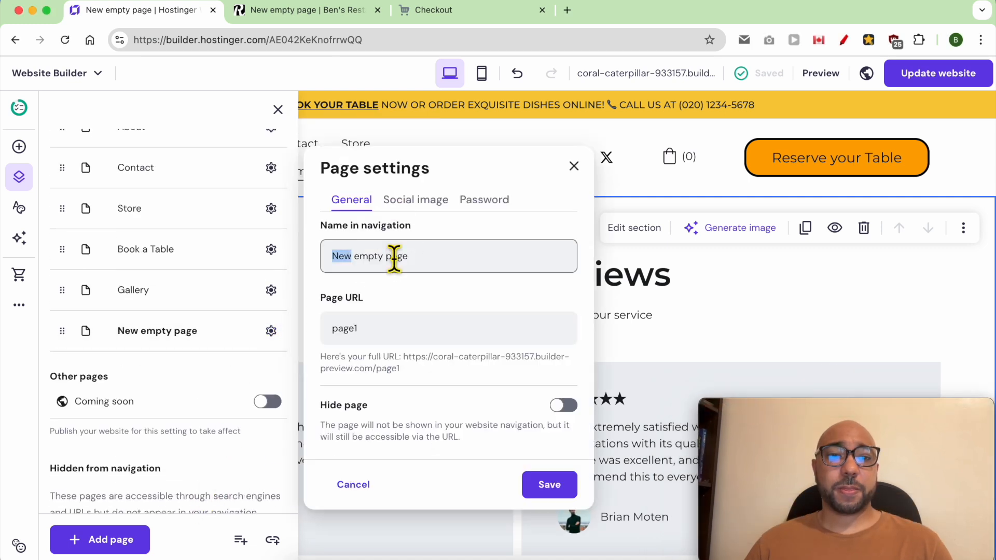
key("super+a")
type("Testimonials")
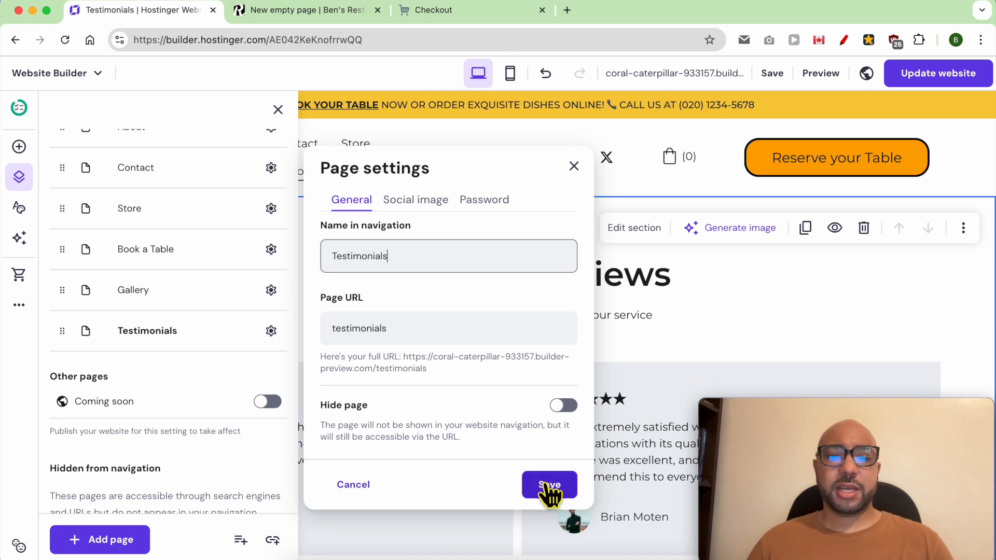
left_click(550, 487)
left_click(968, 82)
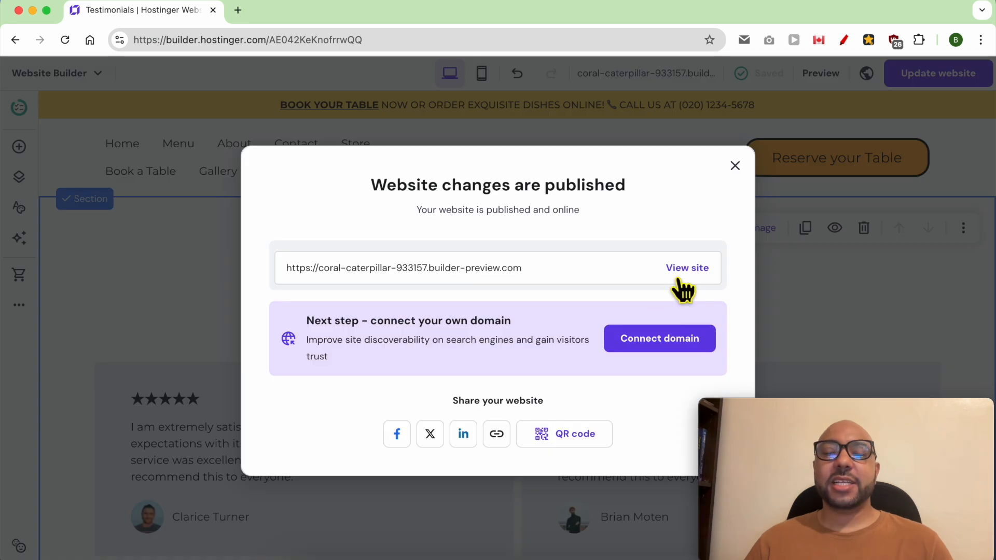
left_click(684, 273)
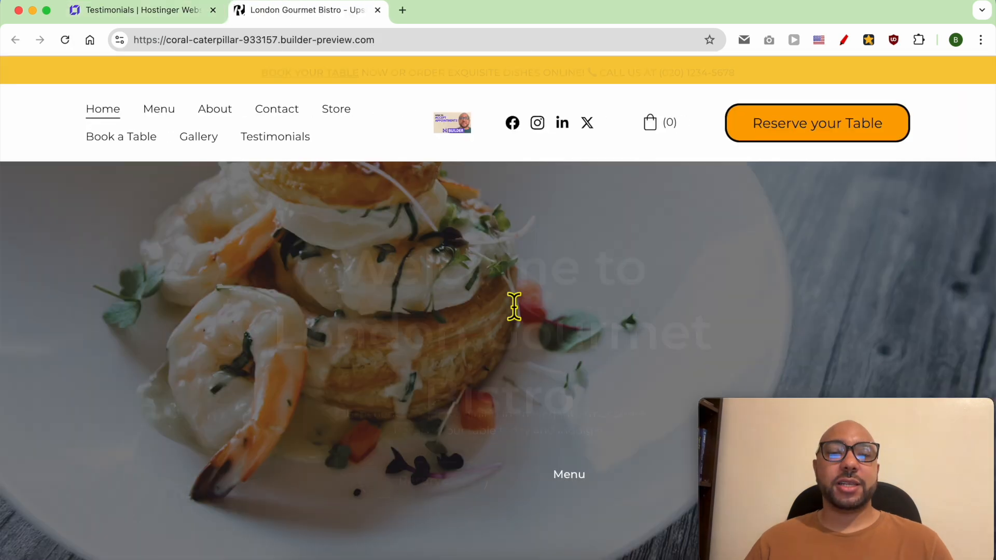
Review the live Testimonials page and the footer's Terms and Conditions and Privacy Policy links, then return to the editor.
left_click(278, 140)
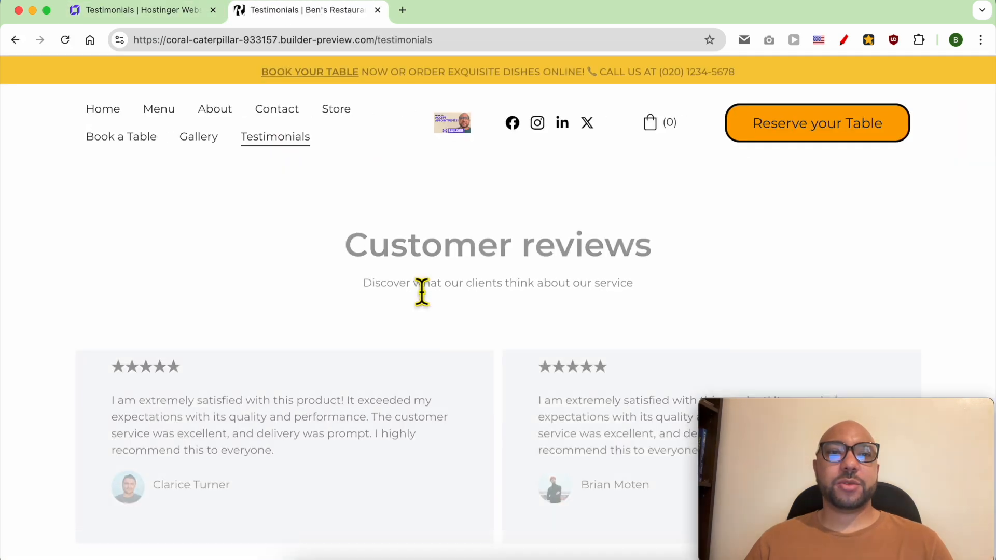
scroll(296, 327, "down", 8)
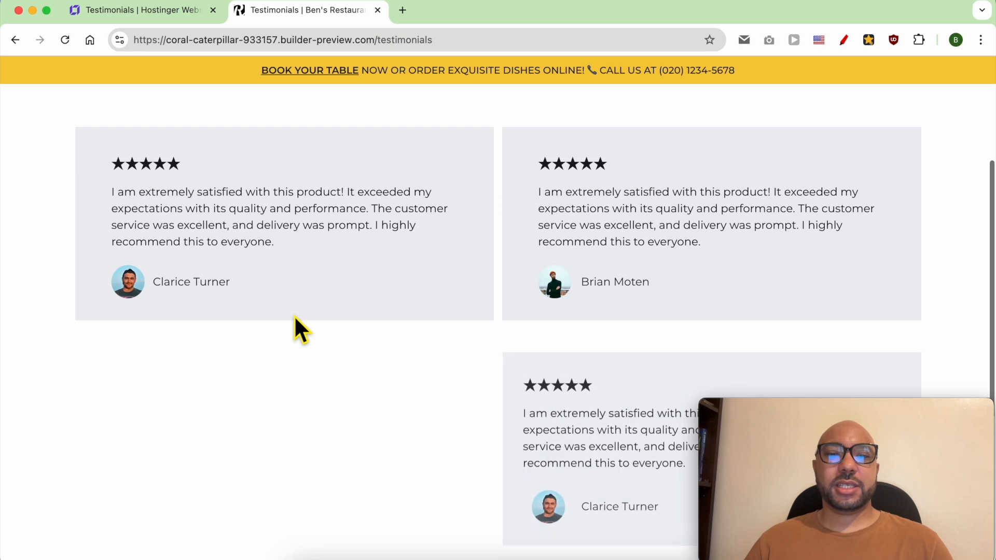
scroll(312, 315, "down", 2)
scroll(312, 315, "up", 10)
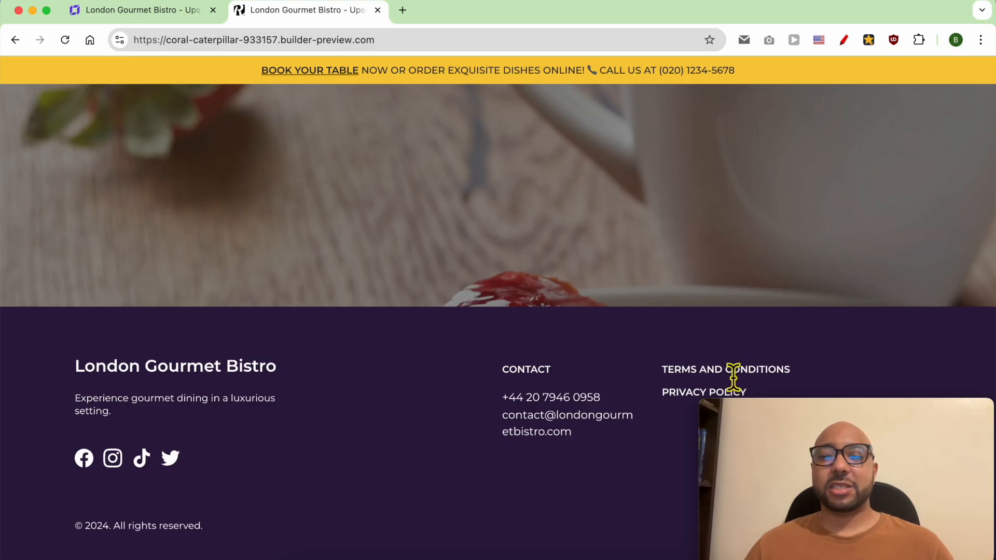
triple_click(734, 373)
triple_click(689, 404)
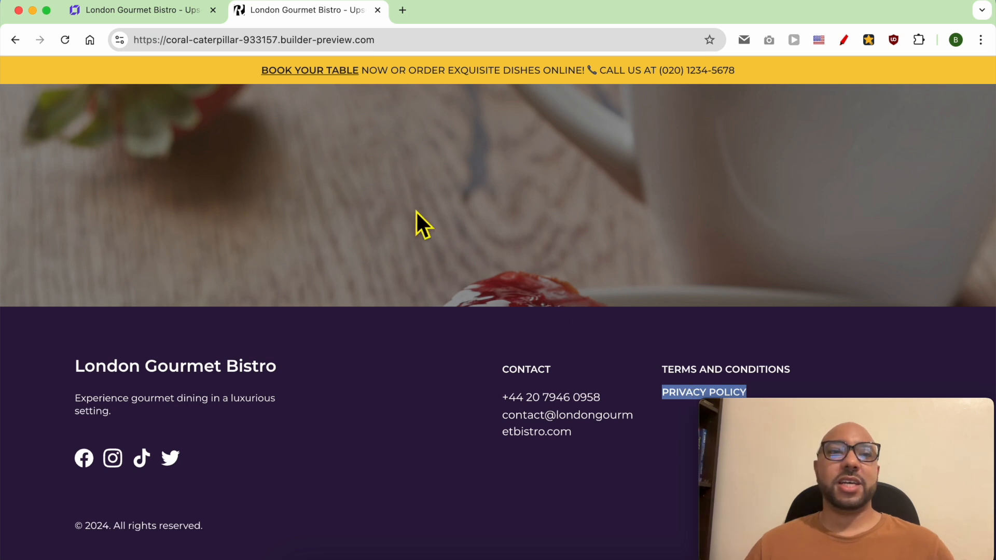
left_click(148, 20)
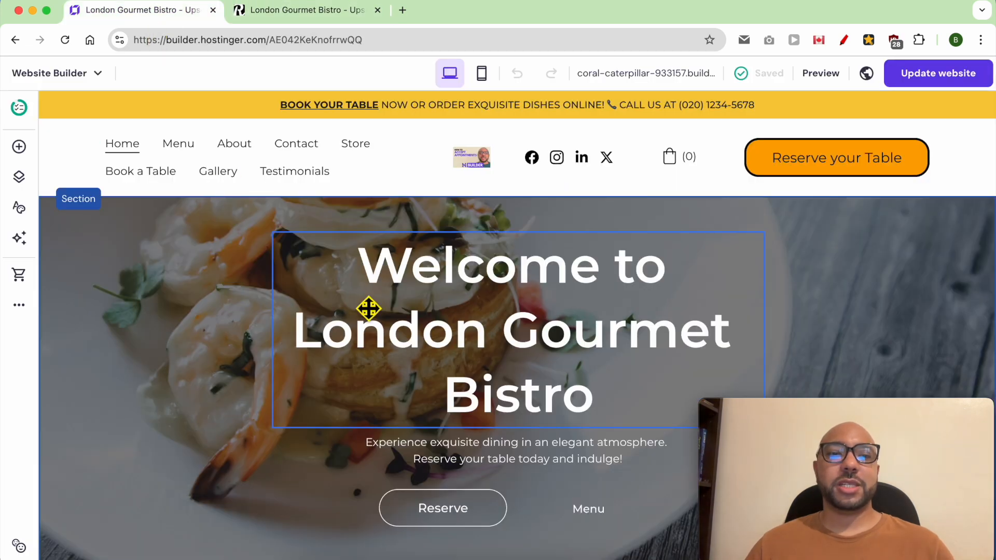
Add a Privacy policy page from its template with the restaurant's company name, and save its settings.
left_click(19, 177)
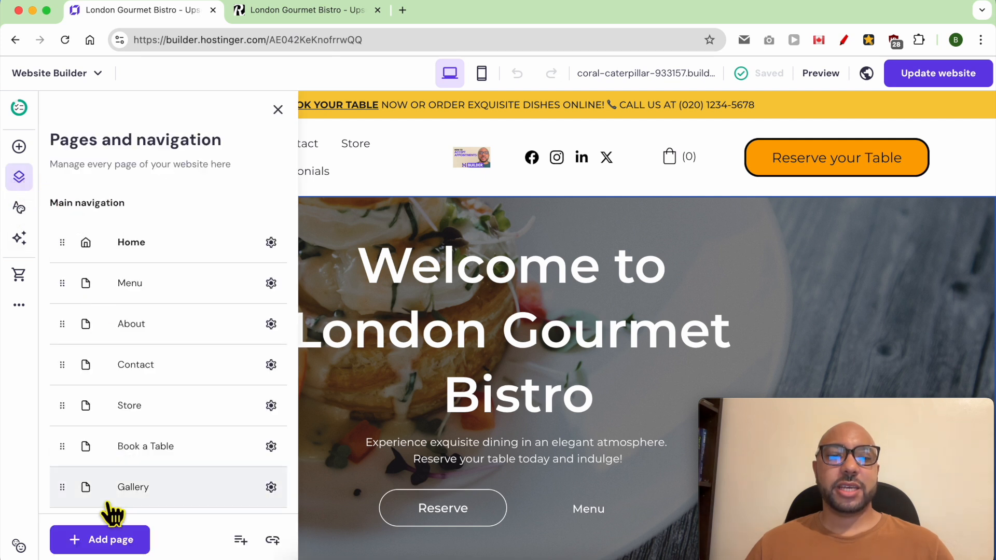
left_click(98, 542)
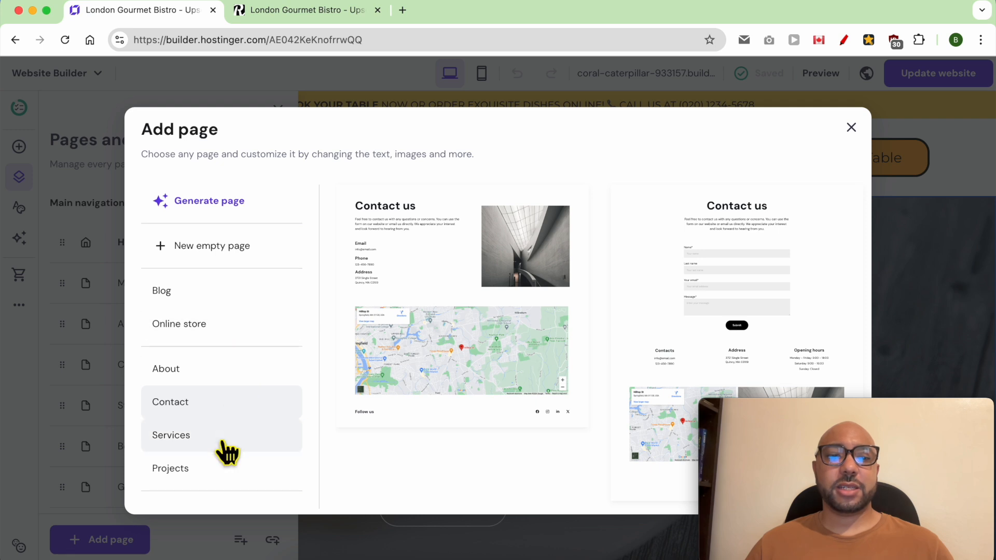
scroll(222, 452, "down", 3)
left_click(281, 423)
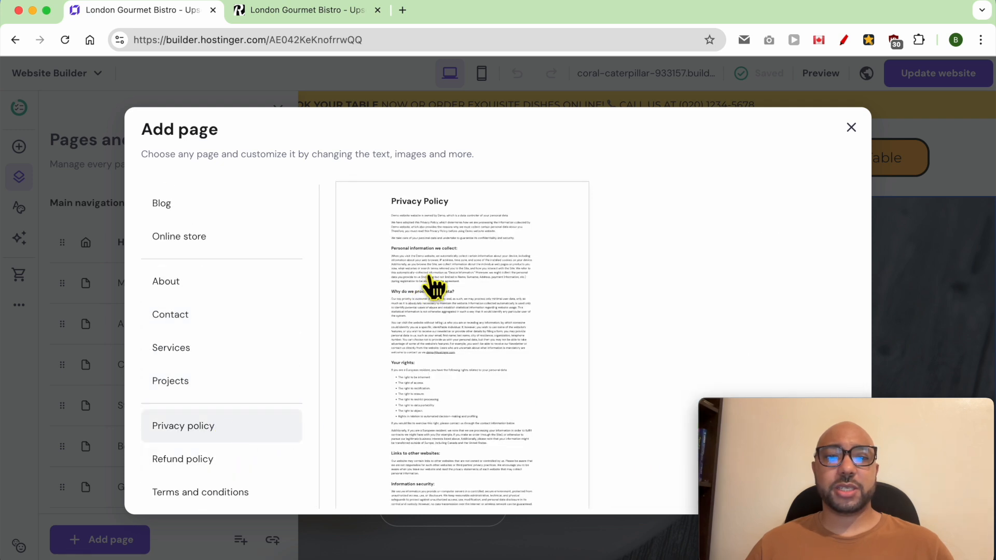
left_click(429, 278)
left_click(432, 296)
left_click(415, 237)
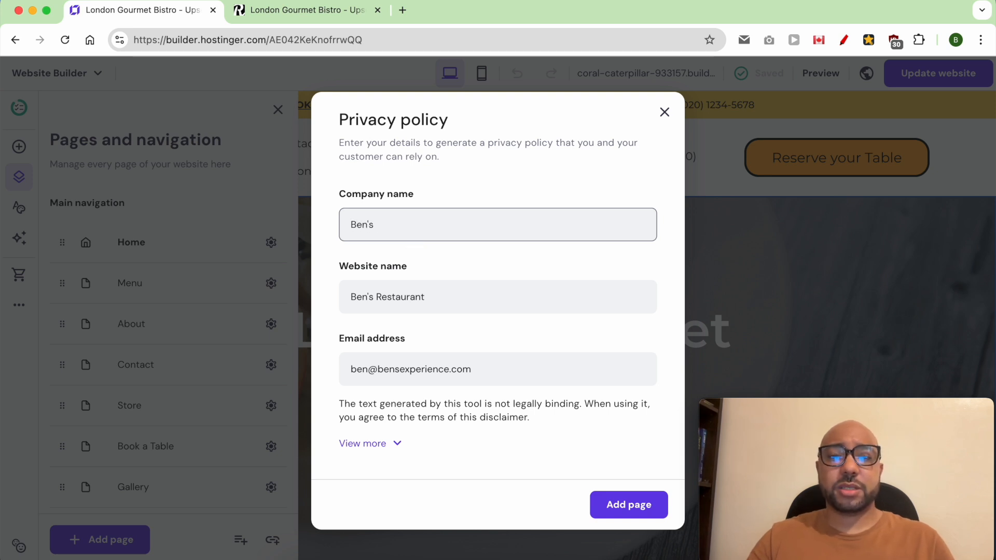
left_click(629, 509)
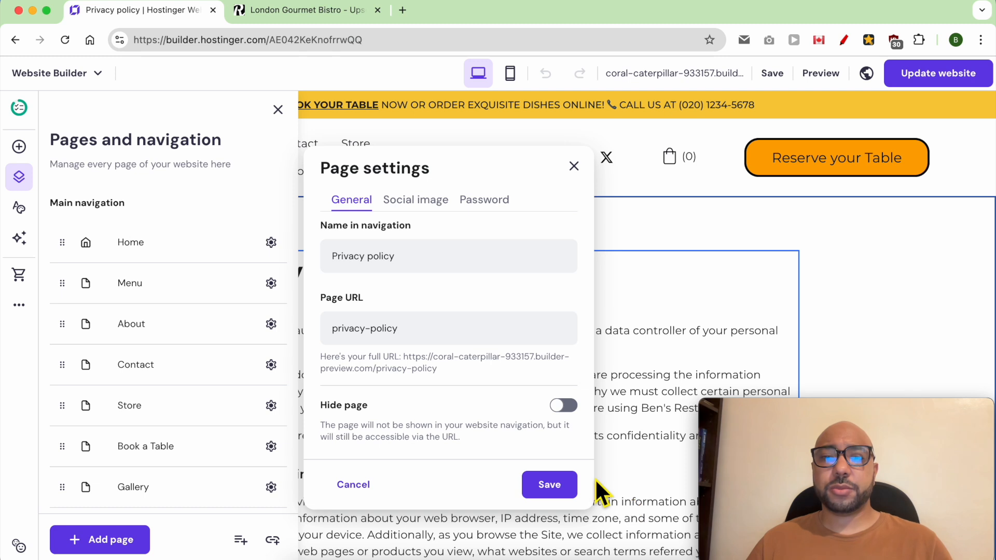
left_click(595, 378)
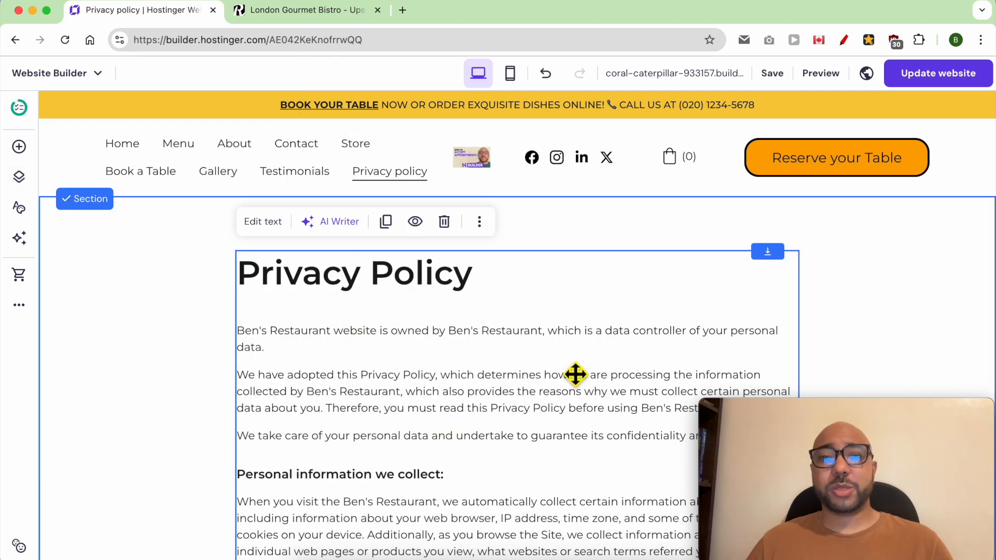
scroll(575, 374, "down", 15)
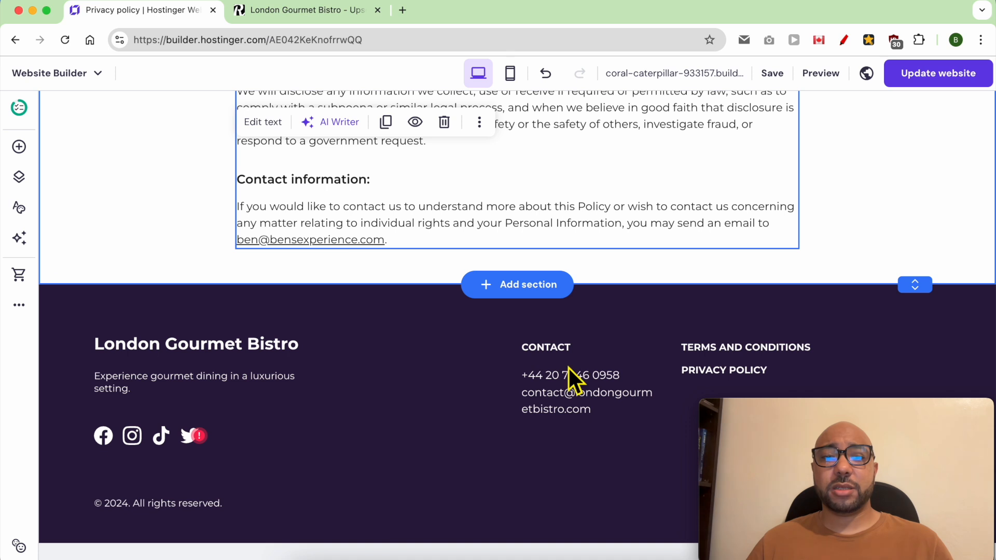
scroll(780, 195, "up", 15)
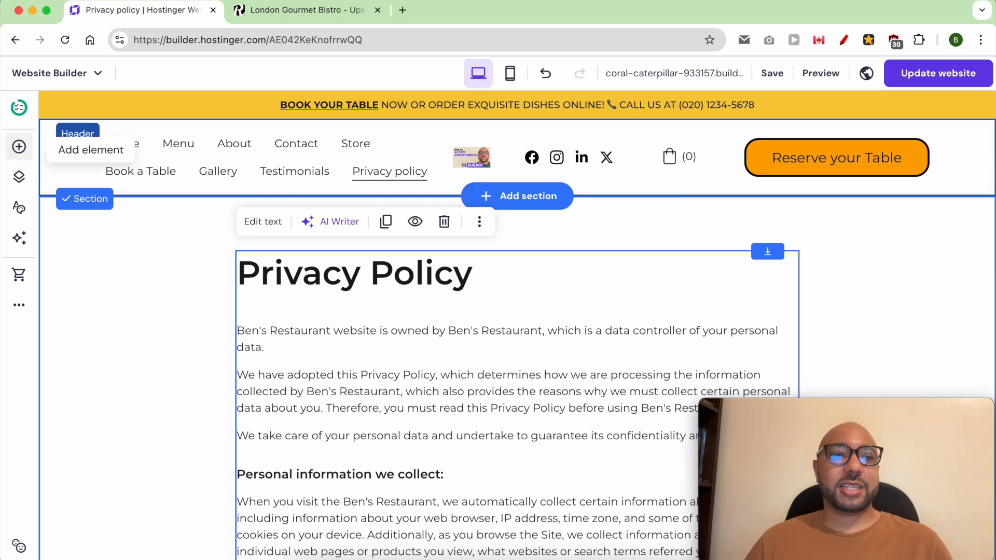
Add a Terms and conditions page from its template, filling in the restaurant's company name.
left_click(19, 177)
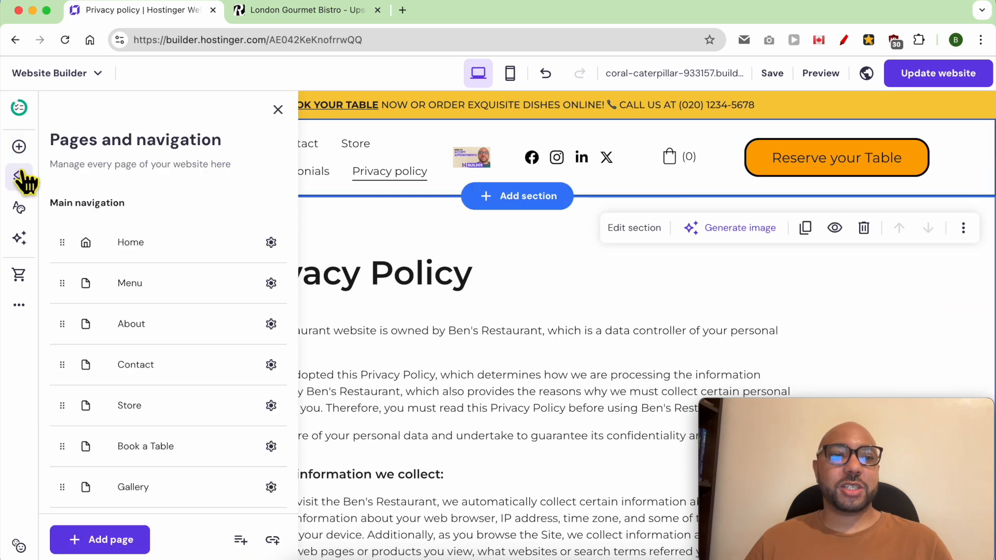
left_click(102, 549)
scroll(222, 322, "down", 2)
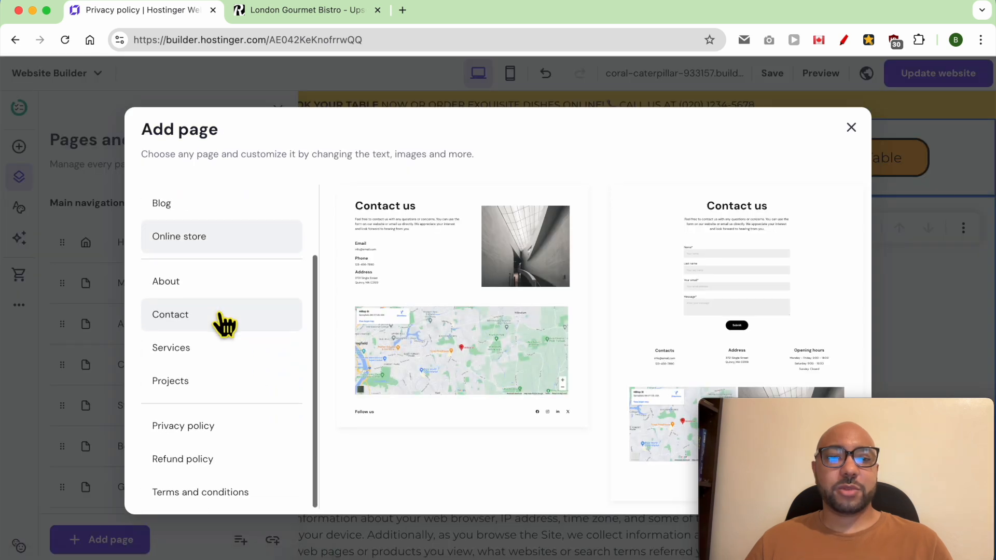
left_click(208, 496)
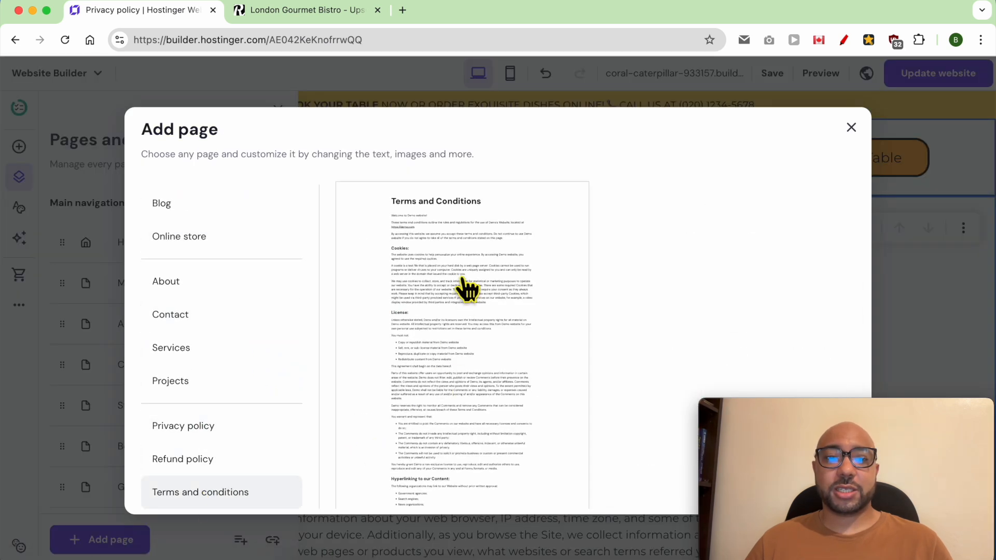
left_click(460, 285)
left_click(414, 199)
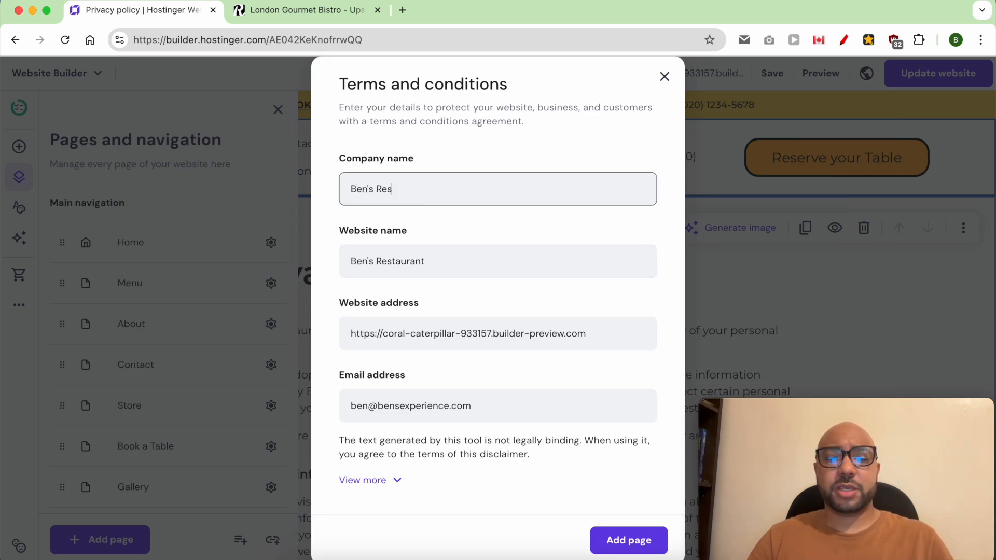
key("Tab")
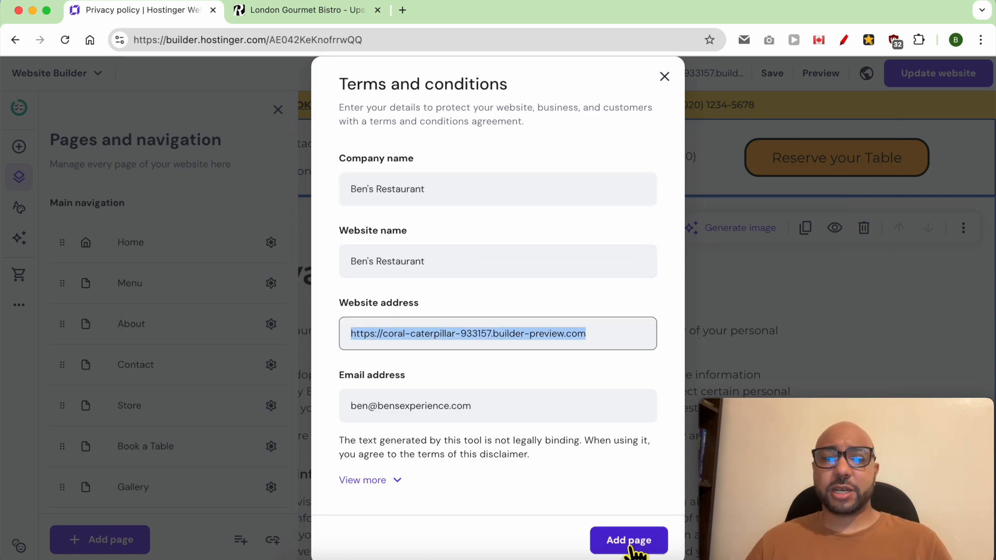
left_click(630, 541)
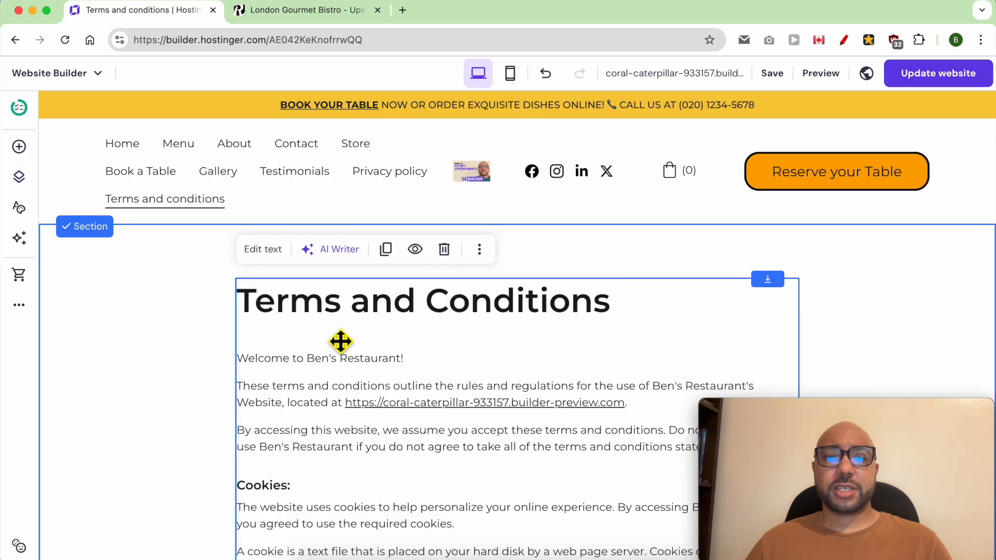
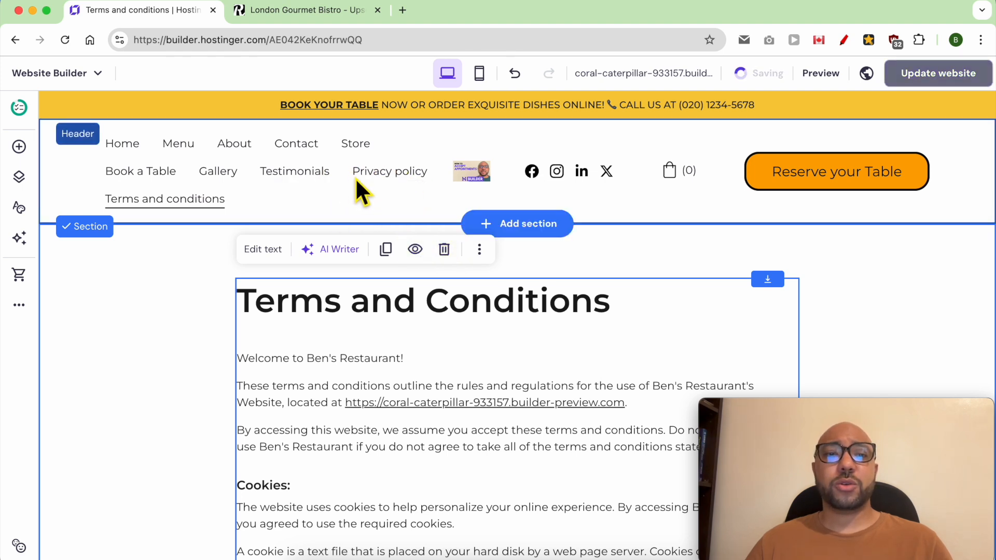
Move Terms and conditions and Privacy policy into Hidden from navigation, then update the website.
left_click(19, 178)
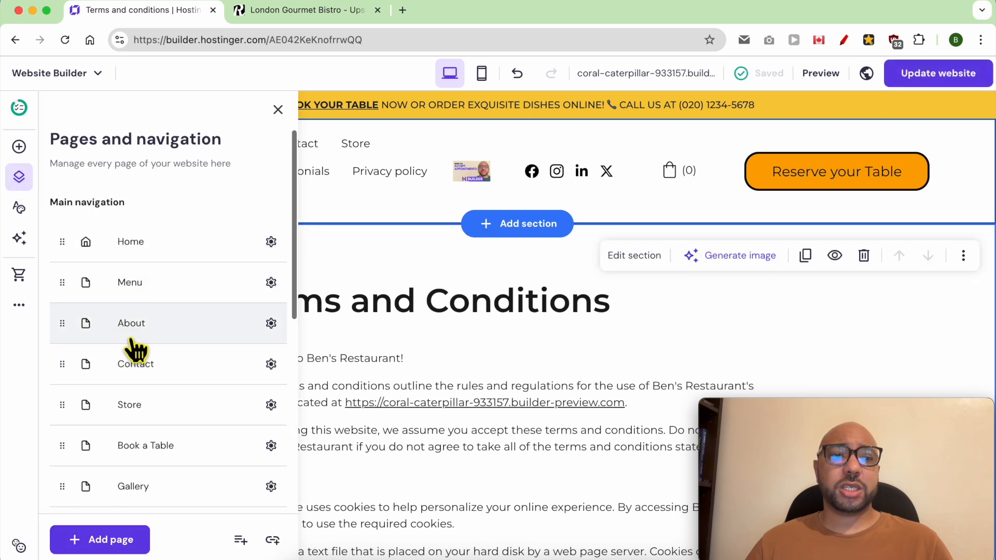
scroll(145, 363, "down", 5)
left_click_drag(76, 397, 78, 440)
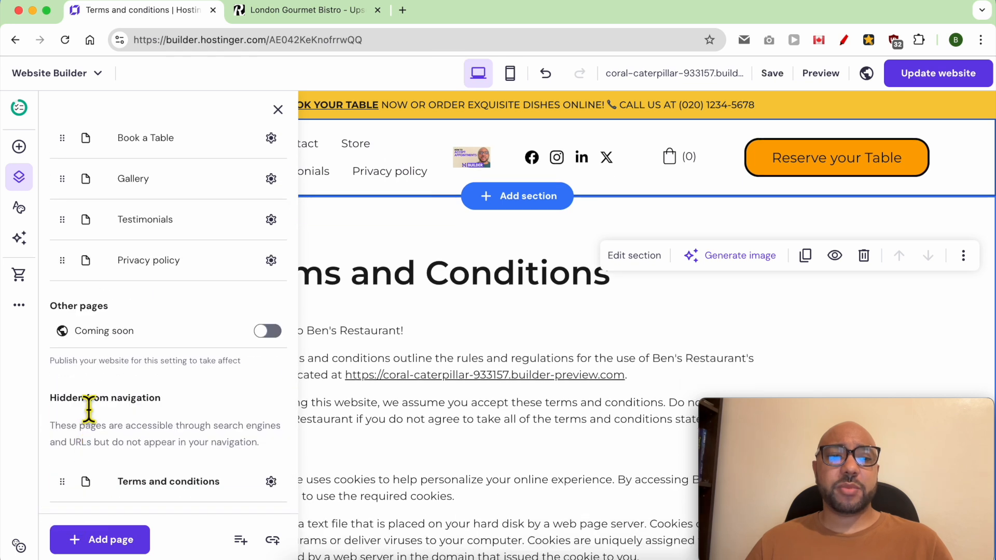
triple_click(88, 407)
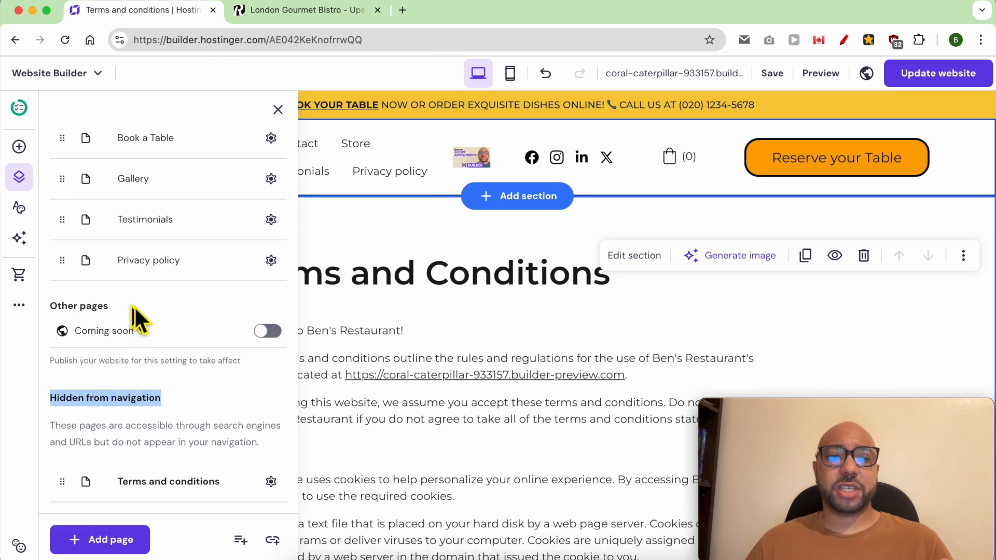
left_click_drag(63, 262, 73, 499)
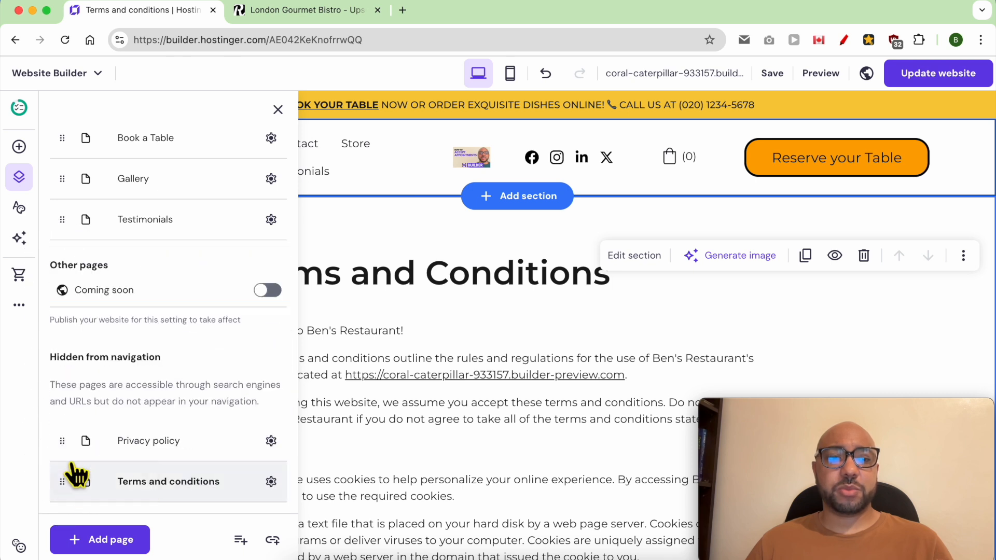
scroll(73, 463, "up", 1)
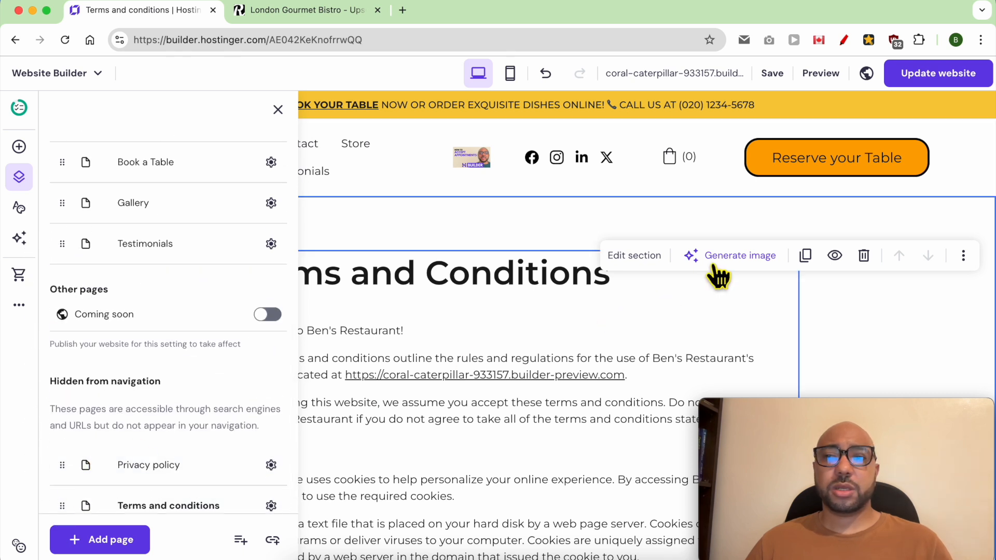
left_click(763, 293)
left_click(955, 74)
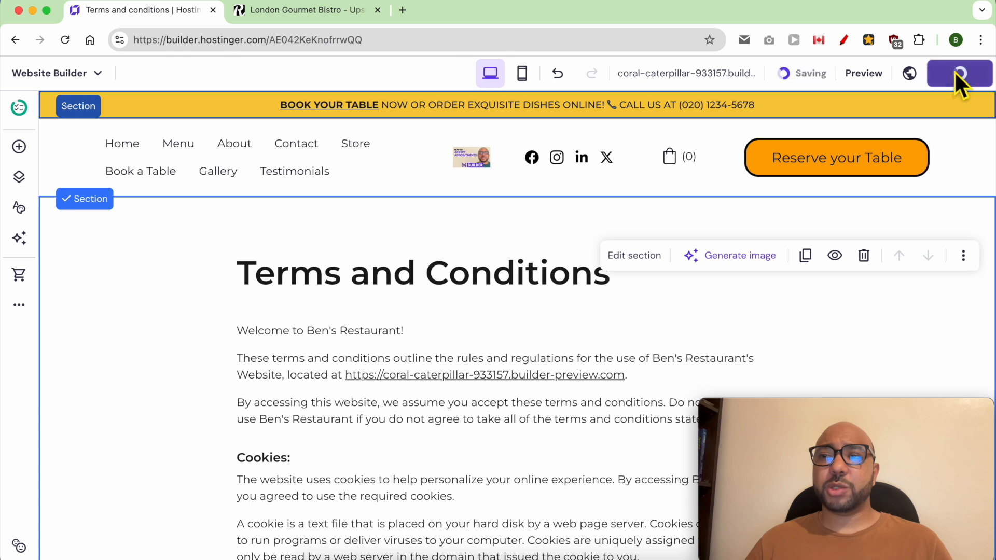
Link the footer TERMS AND CONDITIONS text to the Terms and conditions page.
left_click(636, 270)
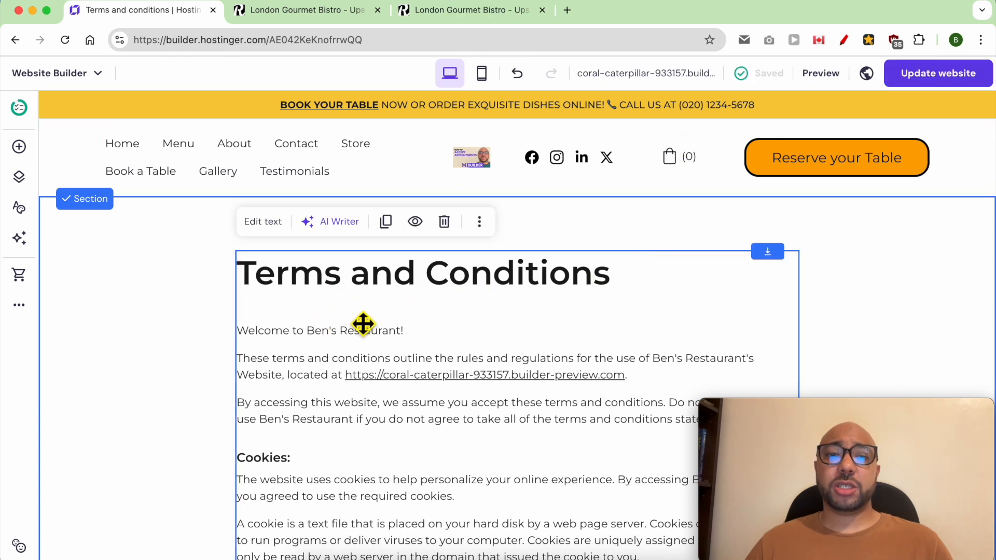
scroll(363, 324, "down", 20)
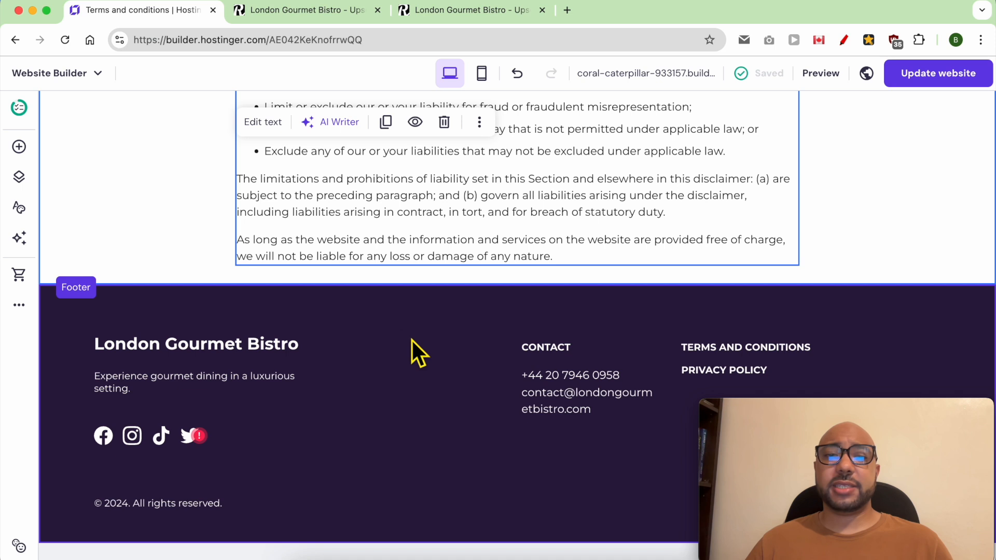
double_click(736, 358)
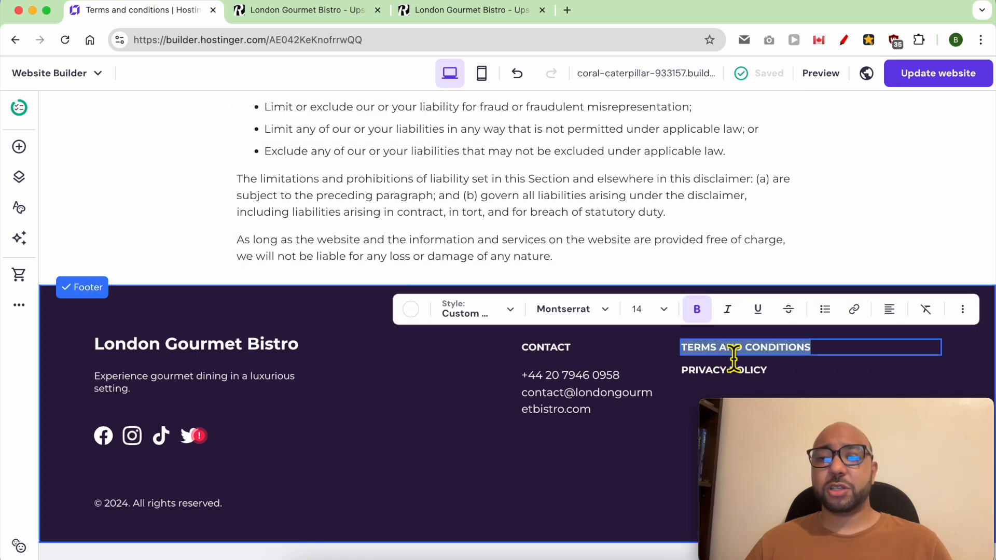
left_click(854, 310)
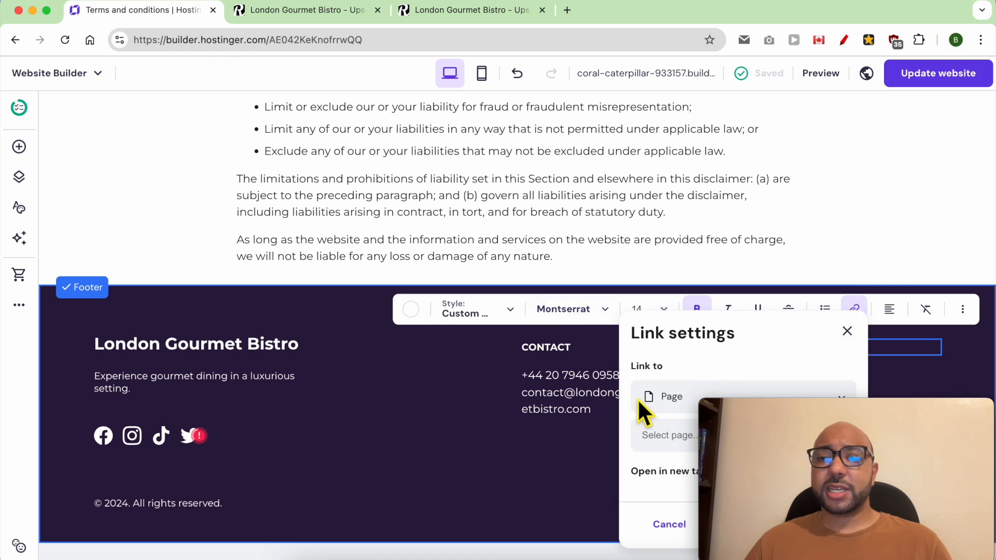
left_click(668, 400)
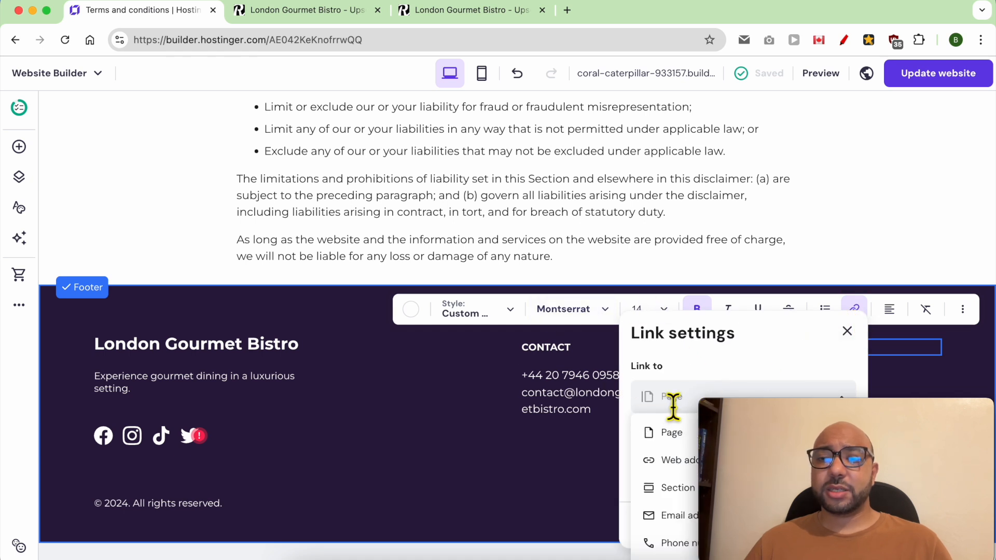
left_click(678, 434)
left_click(682, 451)
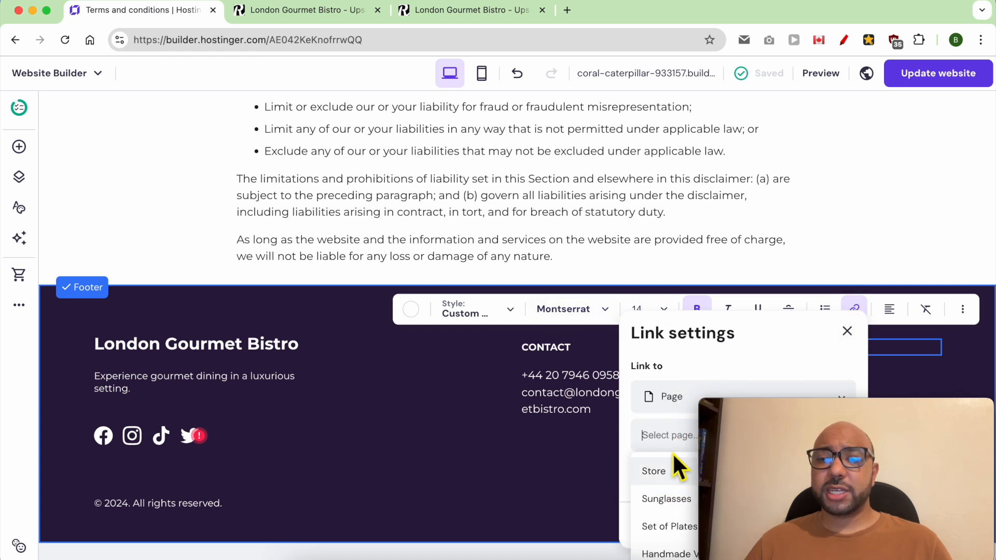
left_click_drag(747, 421, 52, 429)
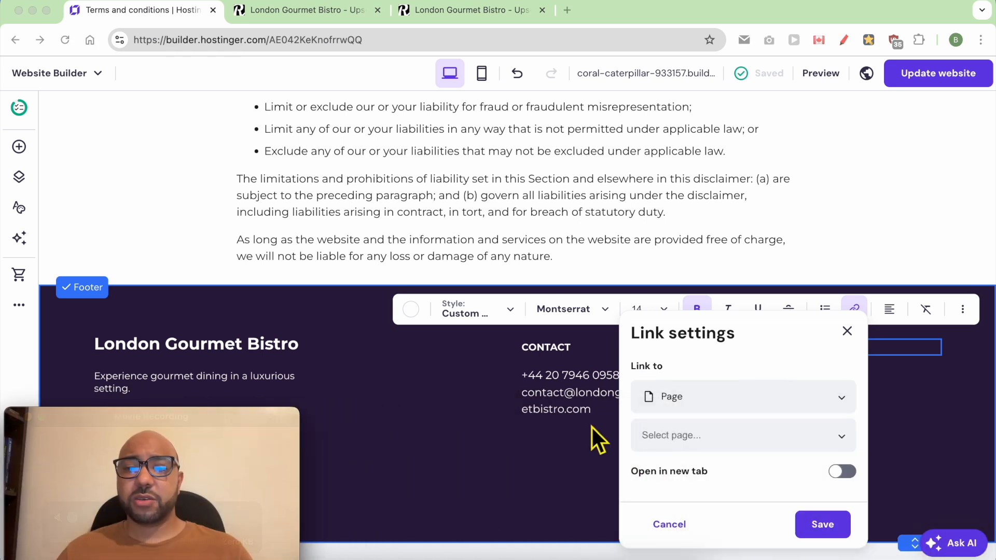
left_click(706, 436)
scroll(721, 513, "down", 5)
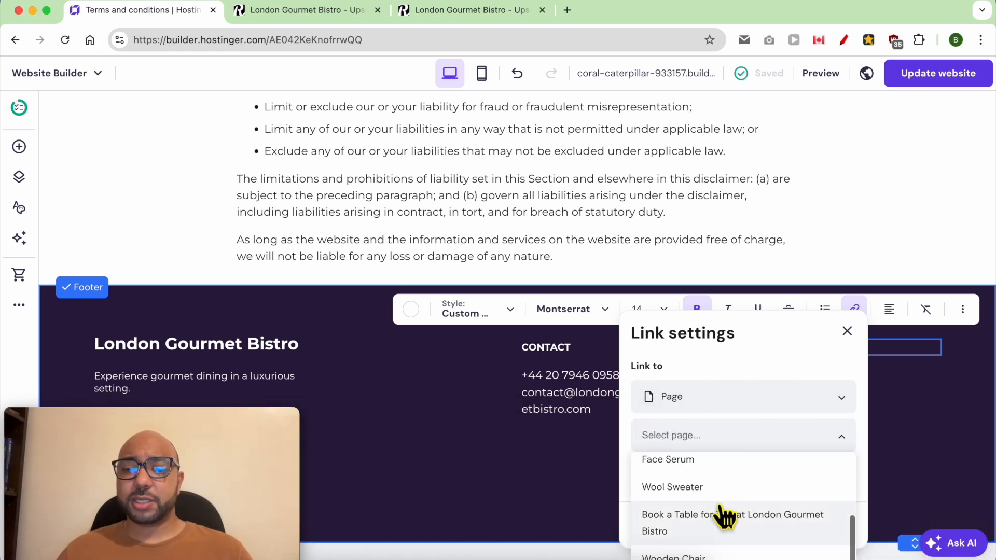
scroll(730, 524, "down", 5)
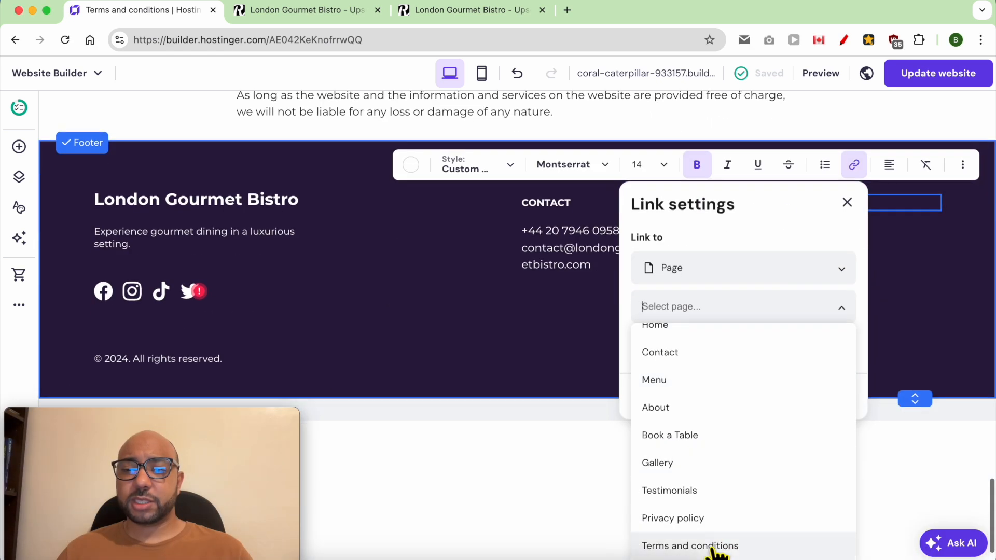
left_click(718, 546)
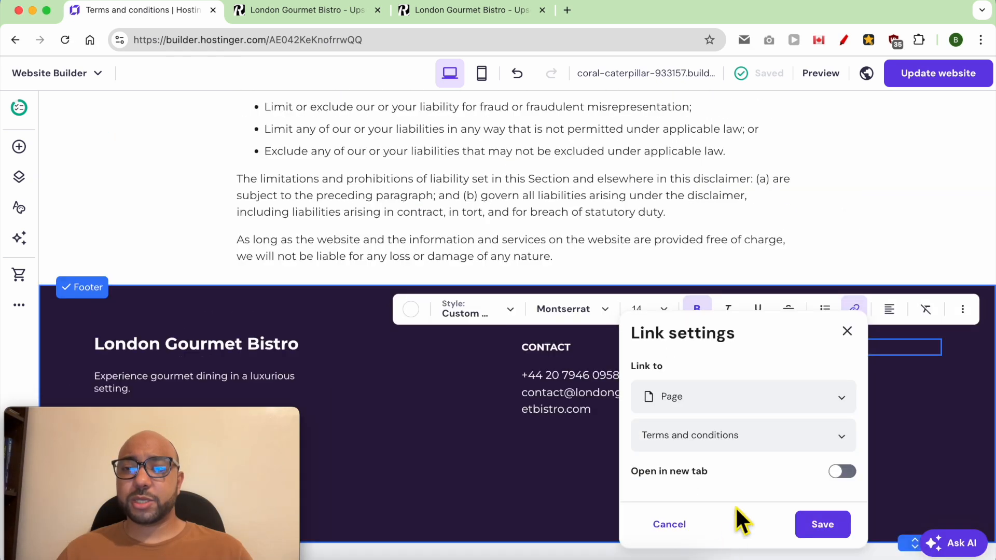
left_click(822, 532)
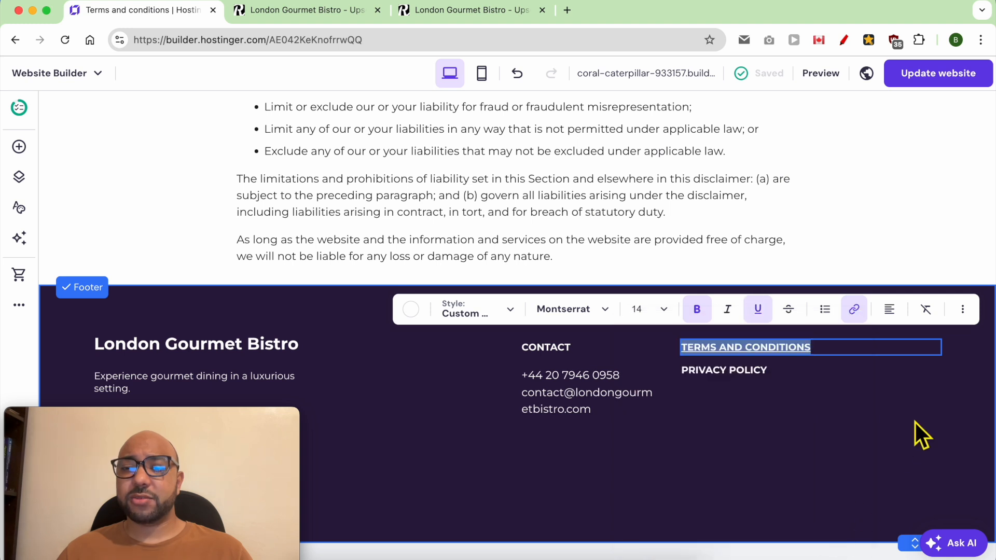
Link the footer PRIVACY POLICY text to the Privacy policy page.
left_click(742, 381)
left_click(732, 384)
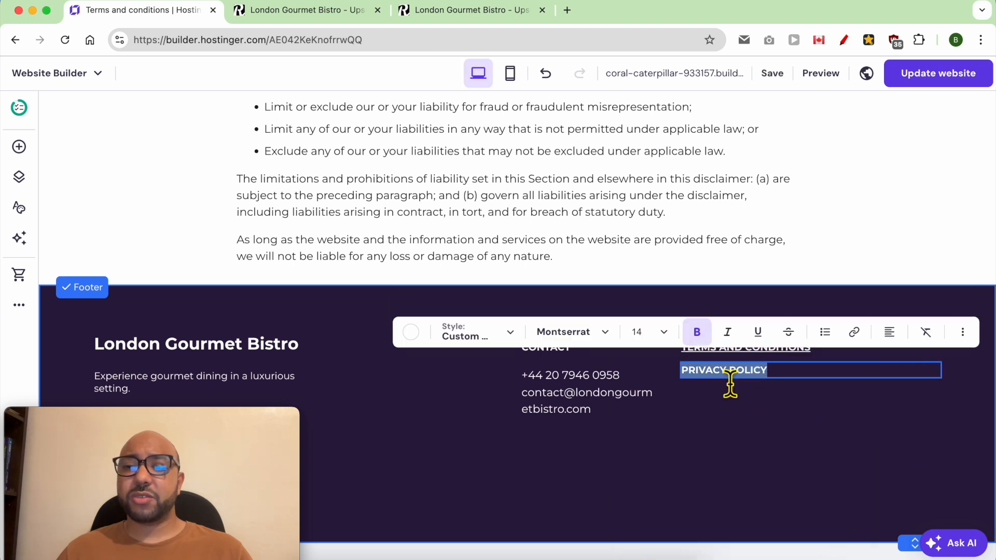
left_click(853, 339)
left_click(707, 234)
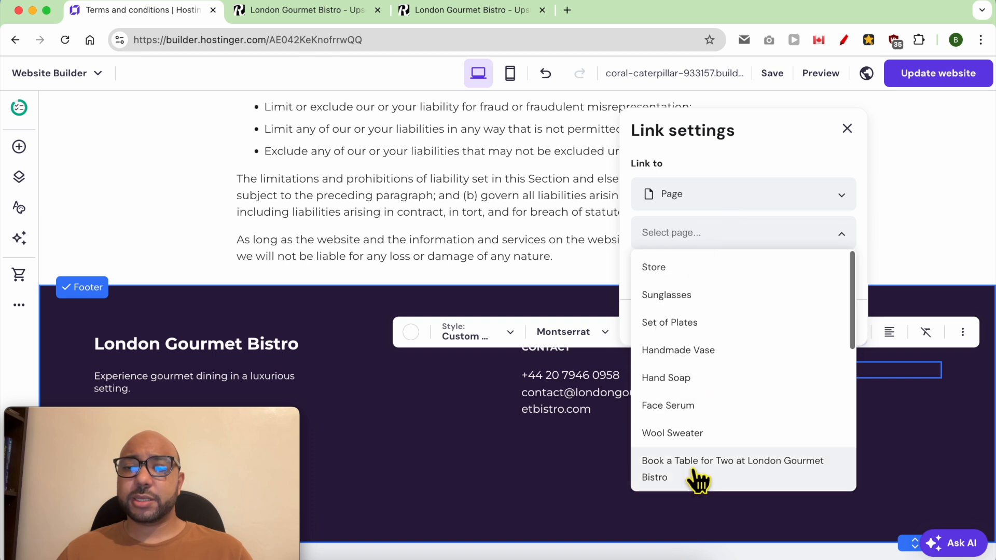
scroll(699, 478, "down", 5)
left_click(701, 456)
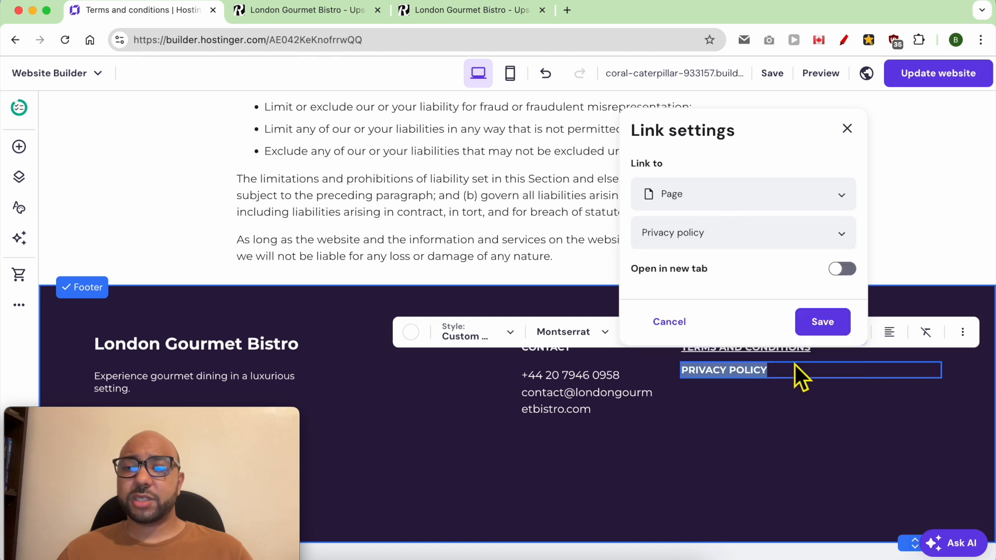
left_click(814, 328)
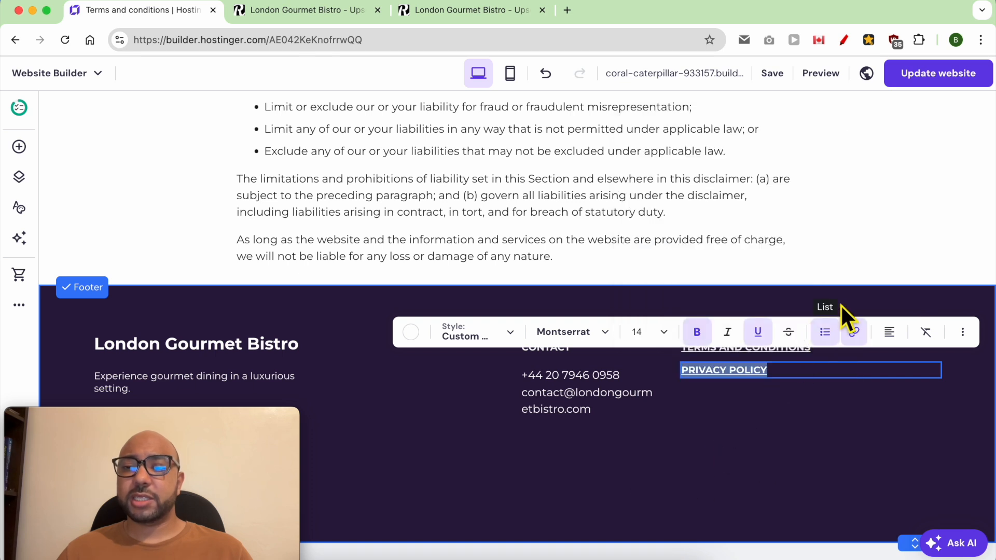
Publish the update, then test the live footer TERMS AND CONDITIONS and PRIVACY POLICY links.
left_click(937, 76)
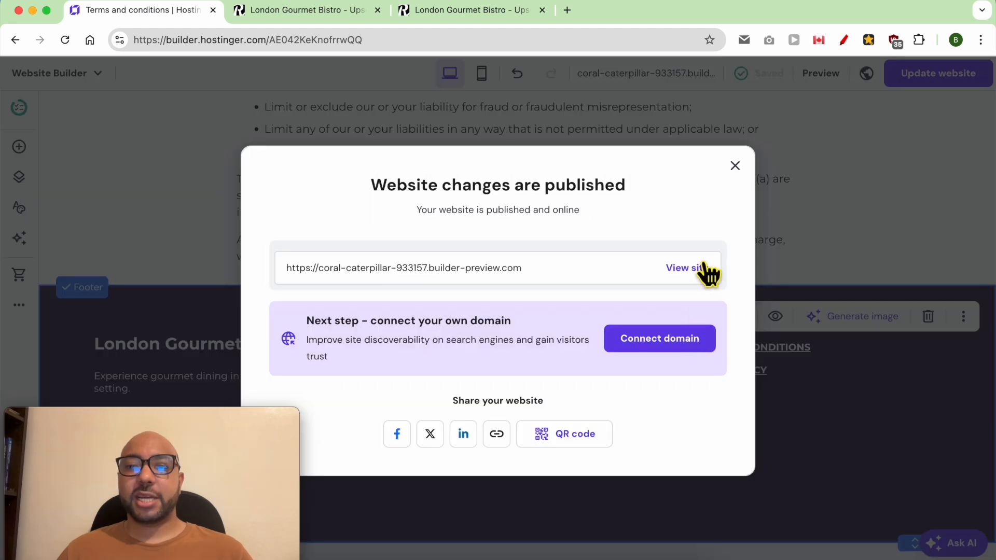
left_click(704, 266)
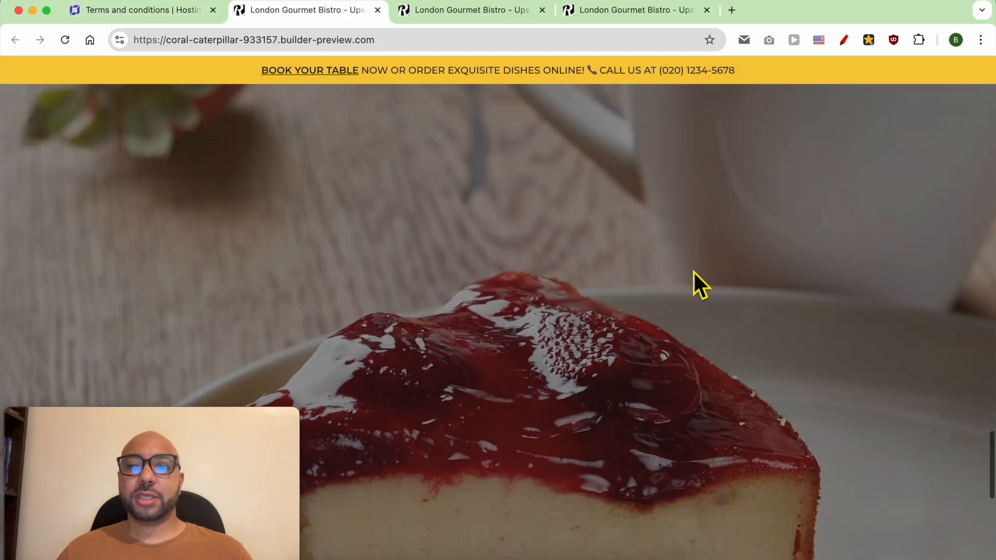
scroll(693, 271, "down", 5)
left_click(693, 370)
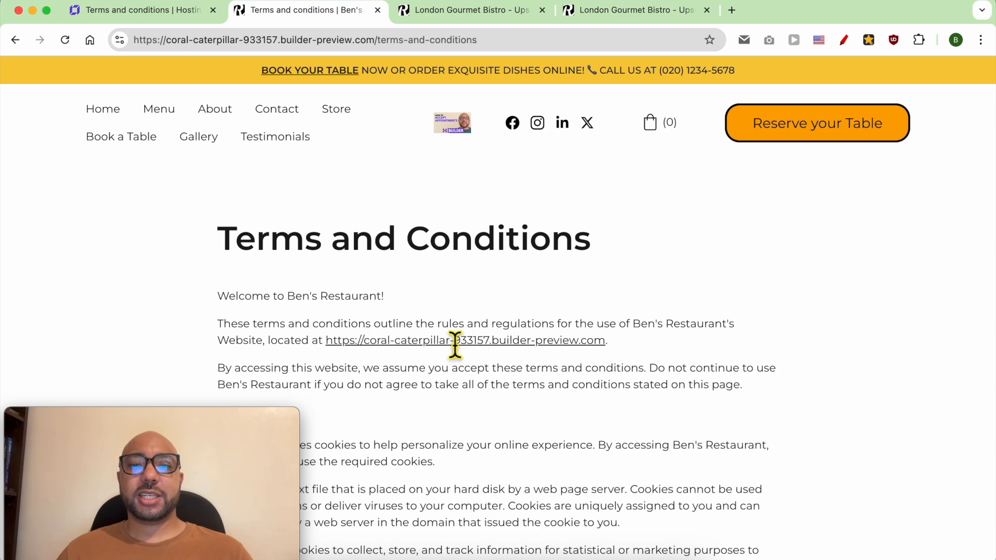
scroll(456, 386, "down", 20)
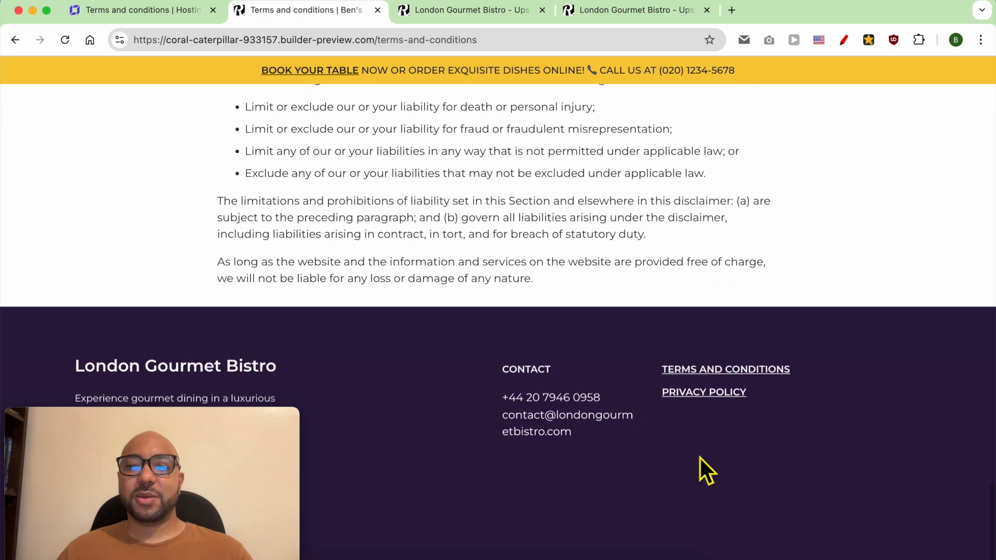
left_click(675, 392)
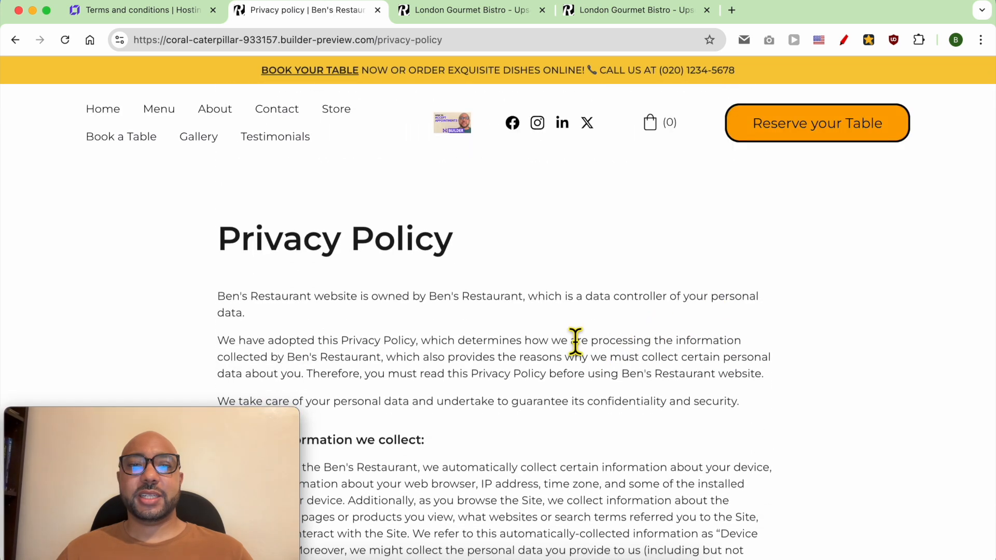
scroll(465, 286, "down", 20)
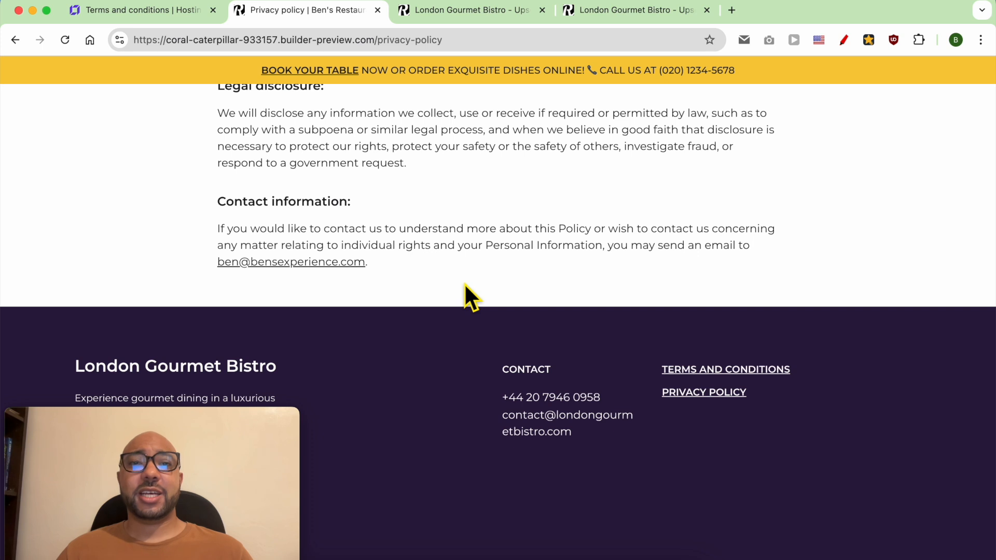